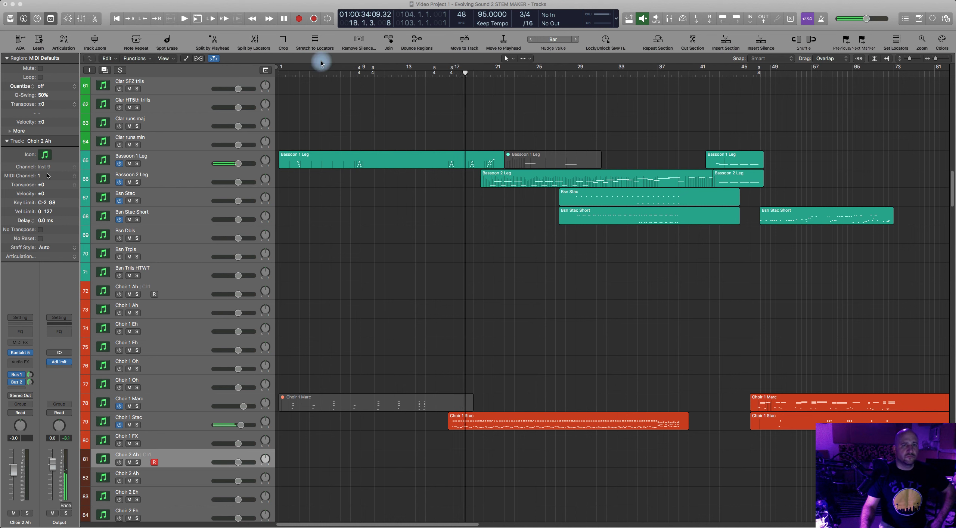
Play the arrangement up to bar 19 and return to the beginning
{"action": "key", "text": "space"}
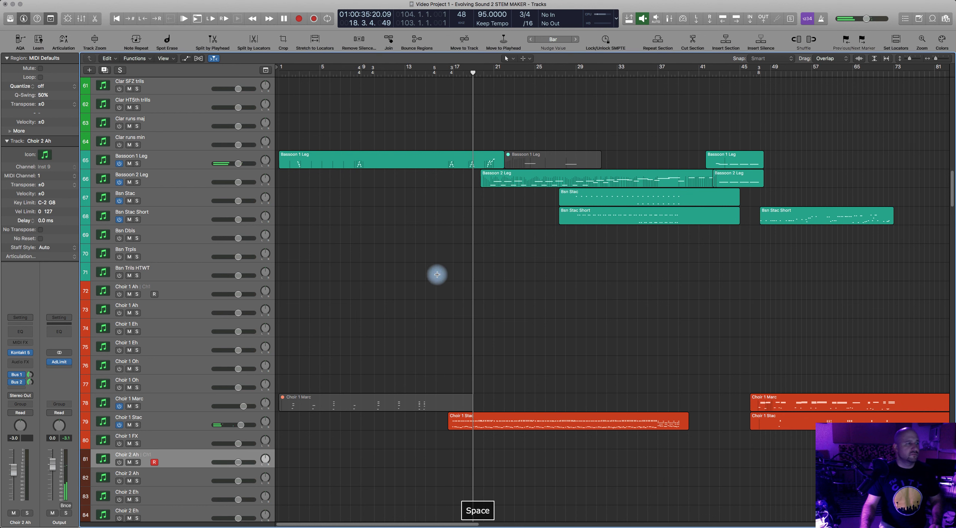
{"action": "key", "text": "space"}
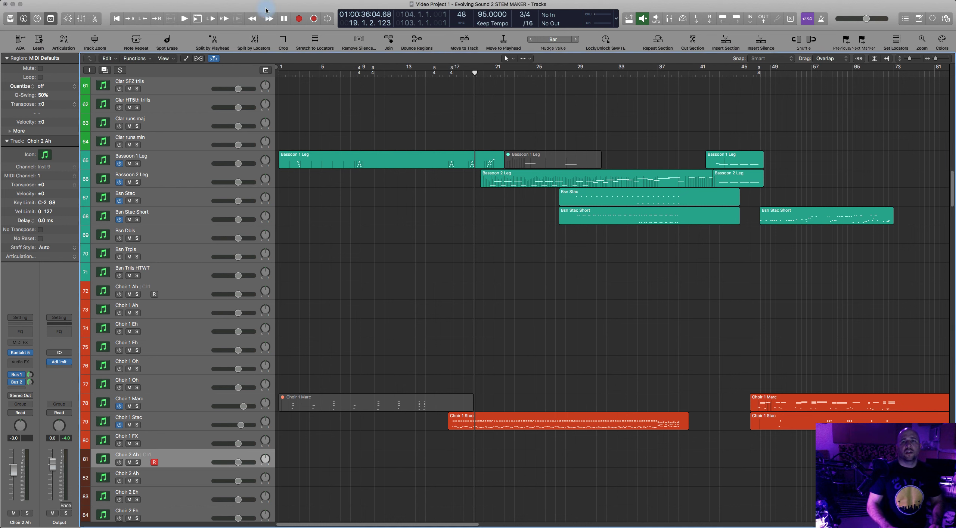
{"action": "key", "text": "space"}
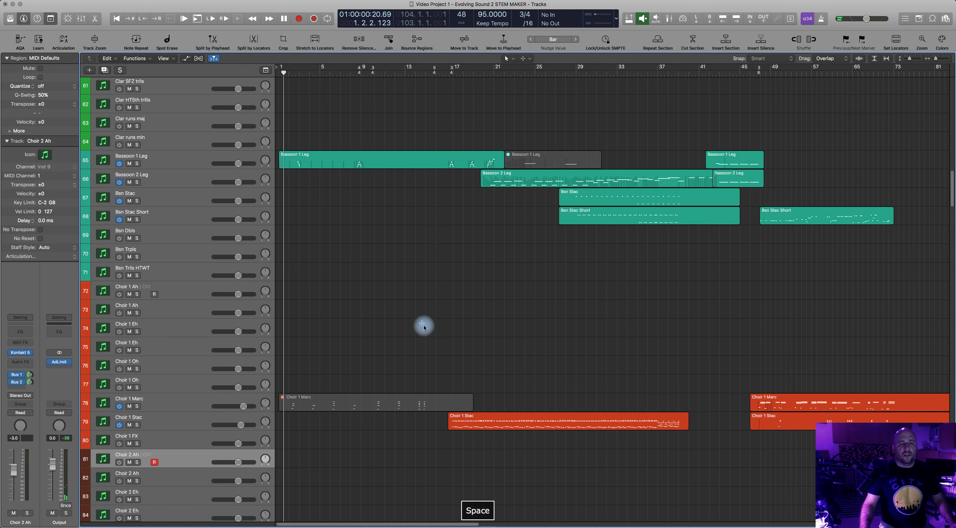
Play the opening bars and select the Vla Playable Runs track in the viola section
{"action": "scroll", "coordinate": [424, 326], "scroll_direction": "down", "scroll_amount": 5}
{"action": "scroll", "coordinate": [424, 325], "scroll_direction": "down", "scroll_amount": 20}
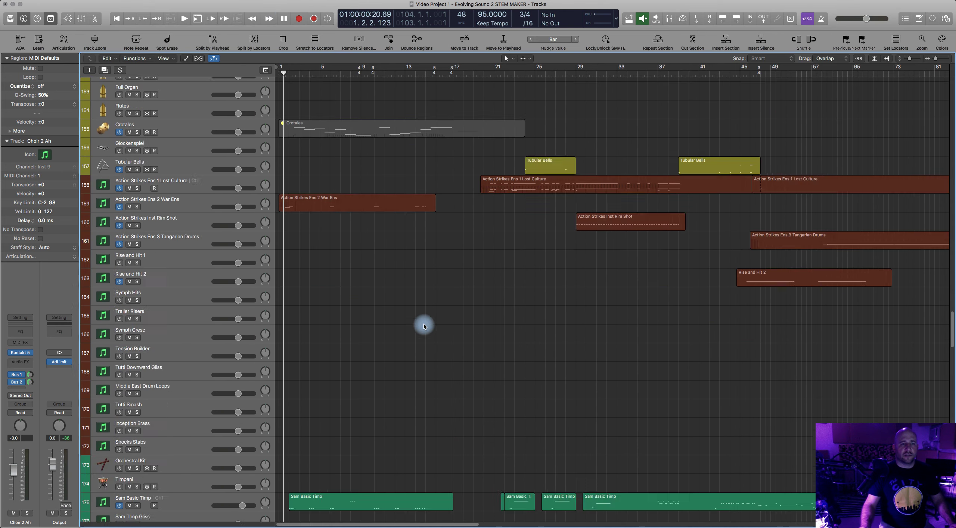
{"action": "scroll", "coordinate": [424, 326], "scroll_direction": "down", "scroll_amount": 6}
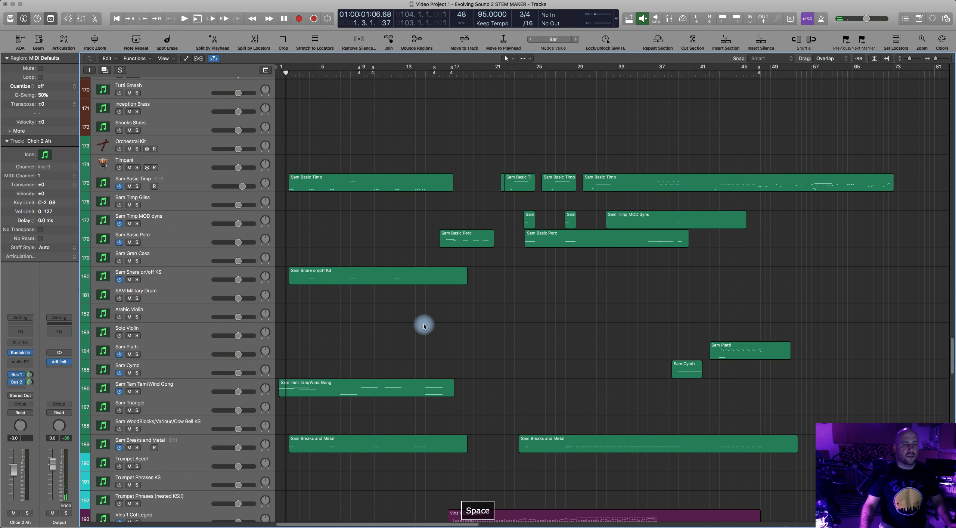
{"action": "scroll", "coordinate": [424, 326], "scroll_direction": "down", "scroll_amount": 12}
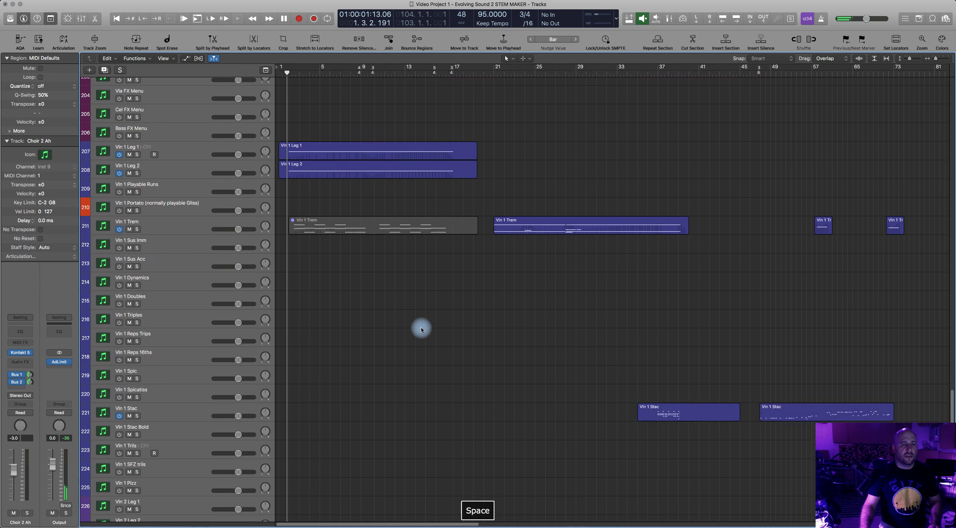
{"action": "key", "text": "space"}
{"action": "scroll", "coordinate": [421, 328], "scroll_direction": "down", "scroll_amount": 5}
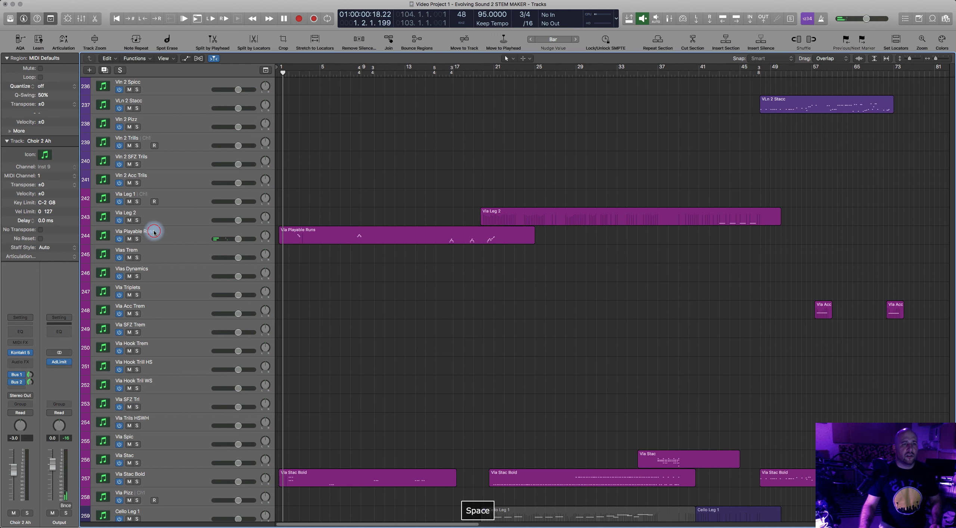
{"action": "left_click", "coordinate": [154, 232]}
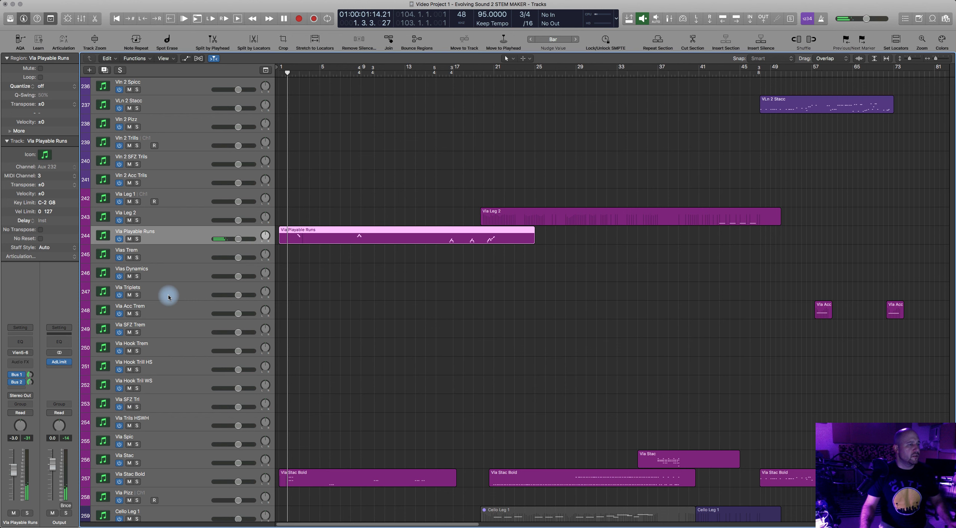
{"action": "scroll", "coordinate": [169, 296], "scroll_direction": "down", "scroll_amount": 2}
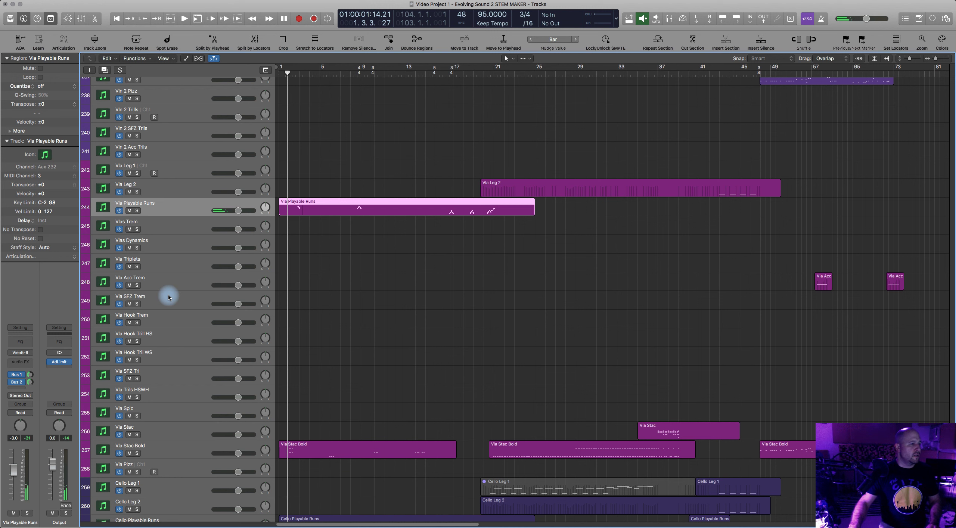
Play the arrangement from the beginning and listen to the viola runs and the string parts following bar 19
{"action": "key", "text": "space"}
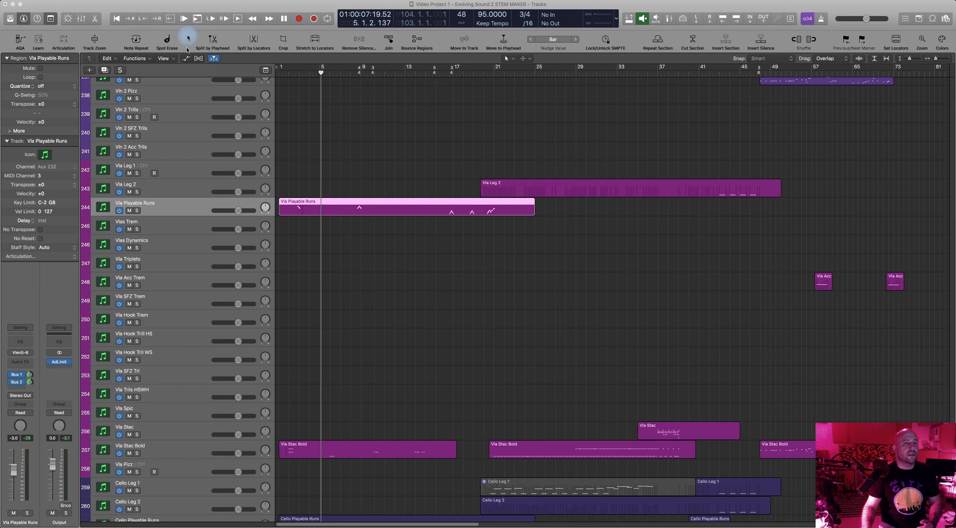
{"action": "key", "text": "Return"}
{"action": "key", "text": "space"}
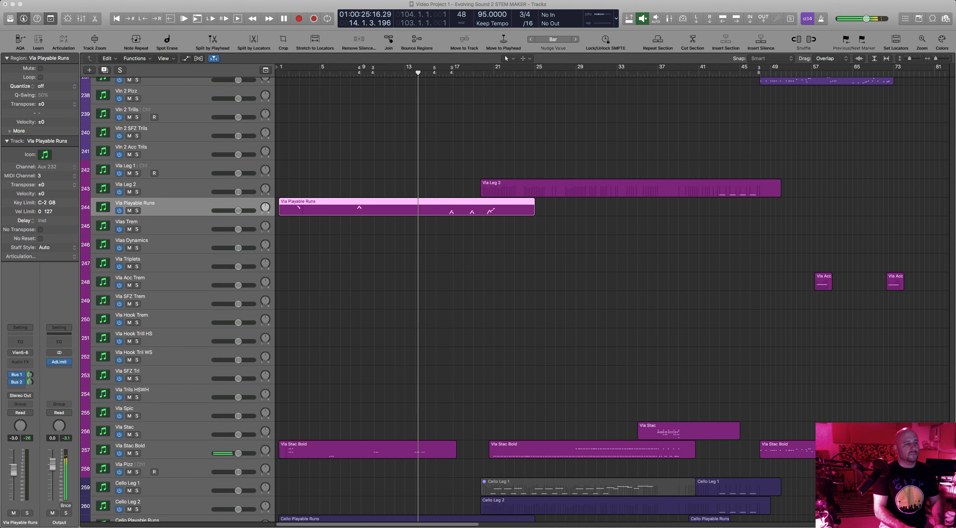
{"action": "key", "text": "space"}
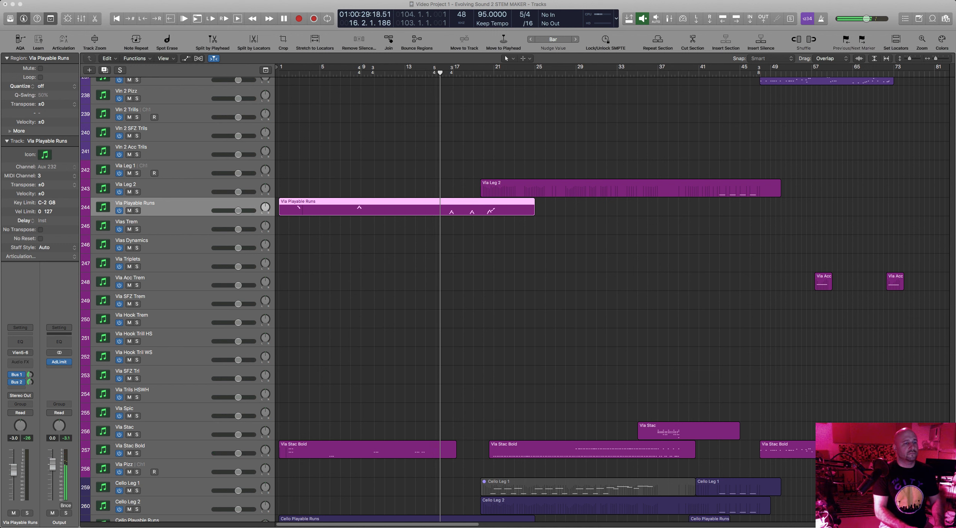
{"action": "key", "text": "space"}
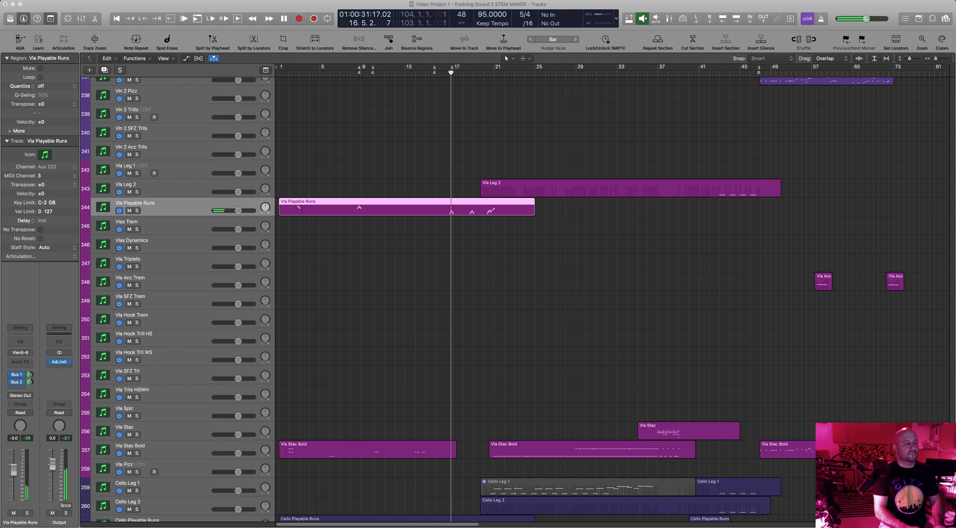
{"action": "key", "text": "space"}
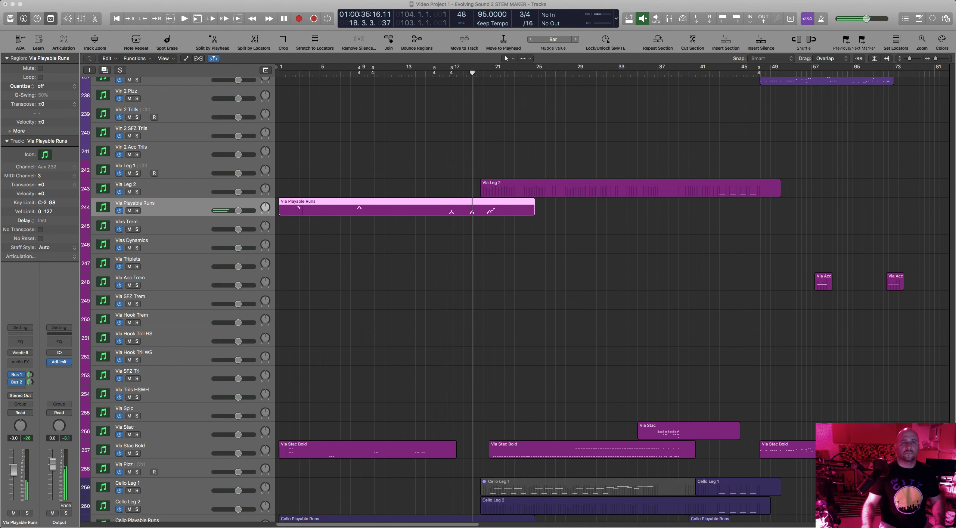
{"action": "key", "text": "space"}
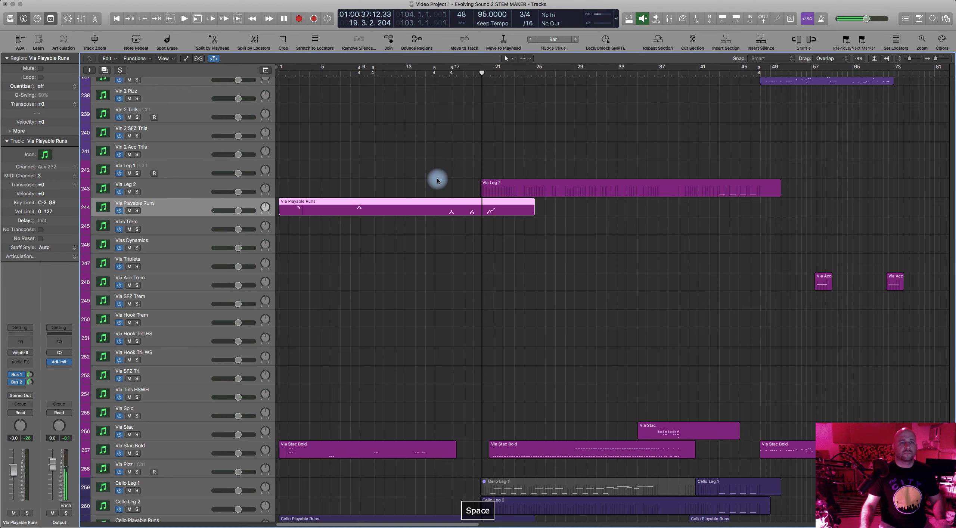
{"action": "scroll", "coordinate": [453, 224], "scroll_direction": "up", "scroll_amount": 10}
{"action": "key", "text": "space"}
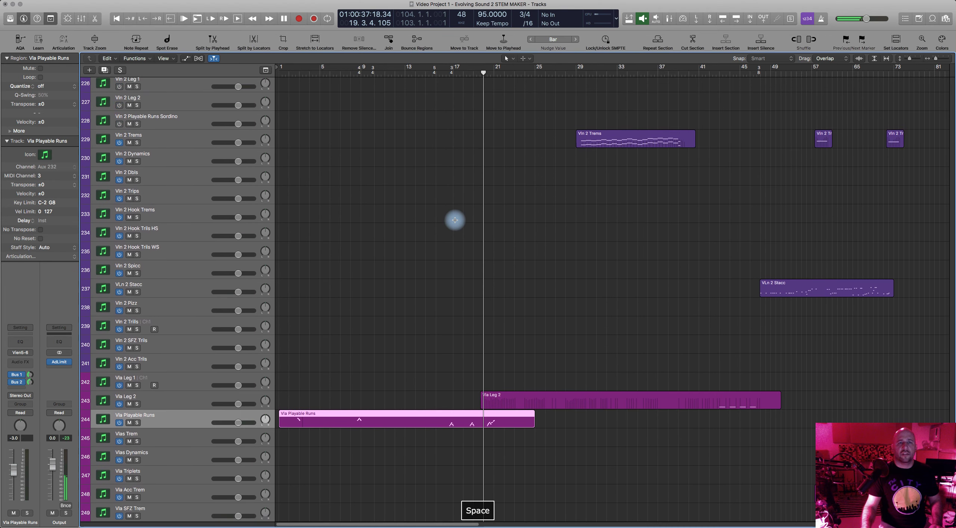
{"action": "key", "text": "space"}
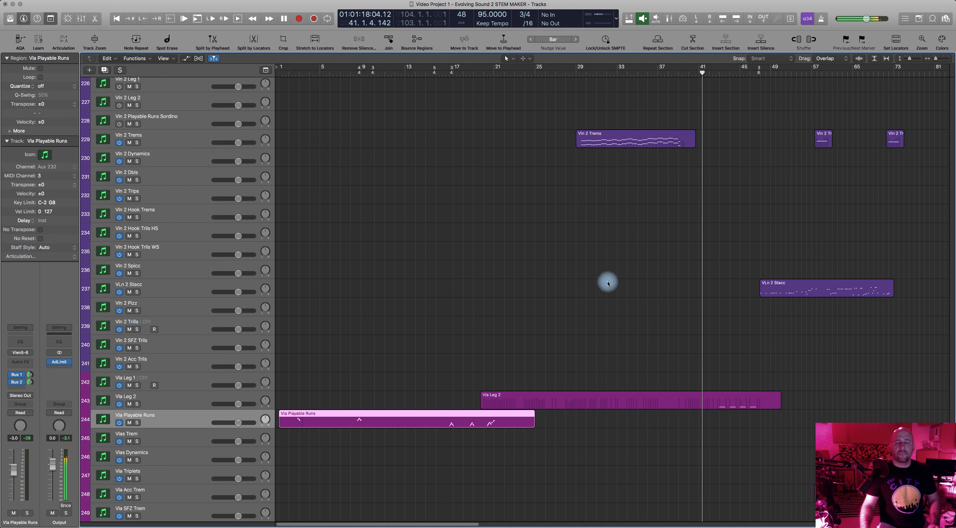
Examine the regions from the low strings up through percussion, clarinets and oboes during playback after bar 41
{"action": "scroll", "coordinate": [604, 282], "scroll_direction": "down", "scroll_amount": 15}
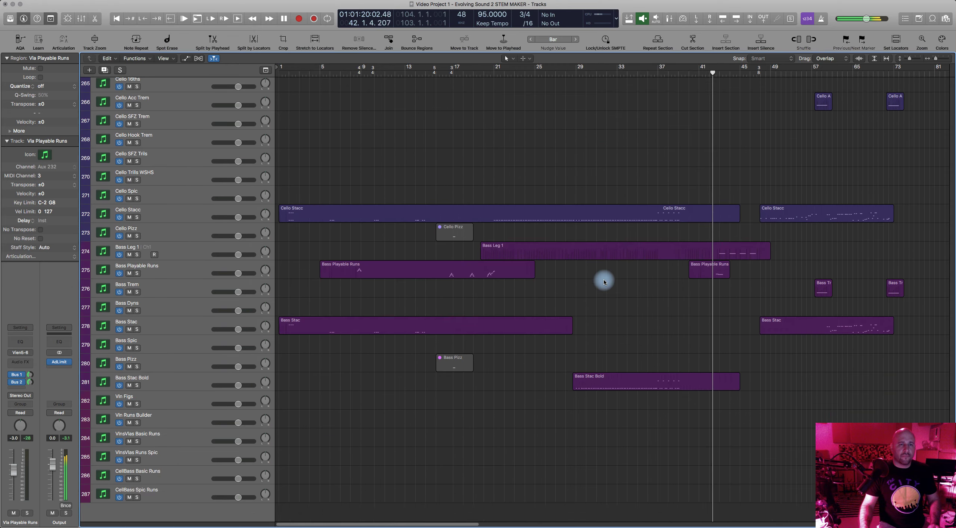
{"action": "scroll", "coordinate": [604, 282], "scroll_direction": "up", "scroll_amount": 20}
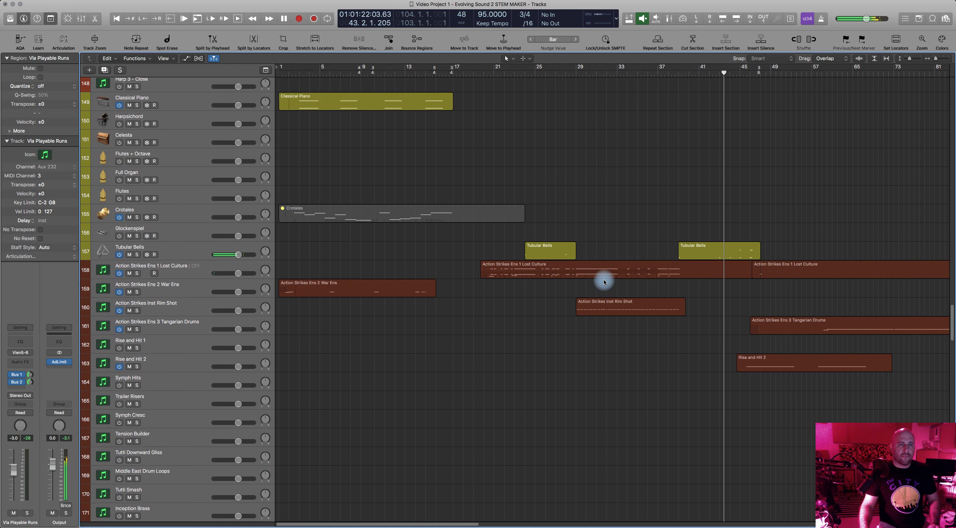
{"action": "scroll", "coordinate": [604, 282], "scroll_direction": "up", "scroll_amount": 13}
{"action": "scroll", "coordinate": [603, 289], "scroll_direction": "up", "scroll_amount": 11}
{"action": "scroll", "coordinate": [604, 289], "scroll_direction": "up", "scroll_amount": 12}
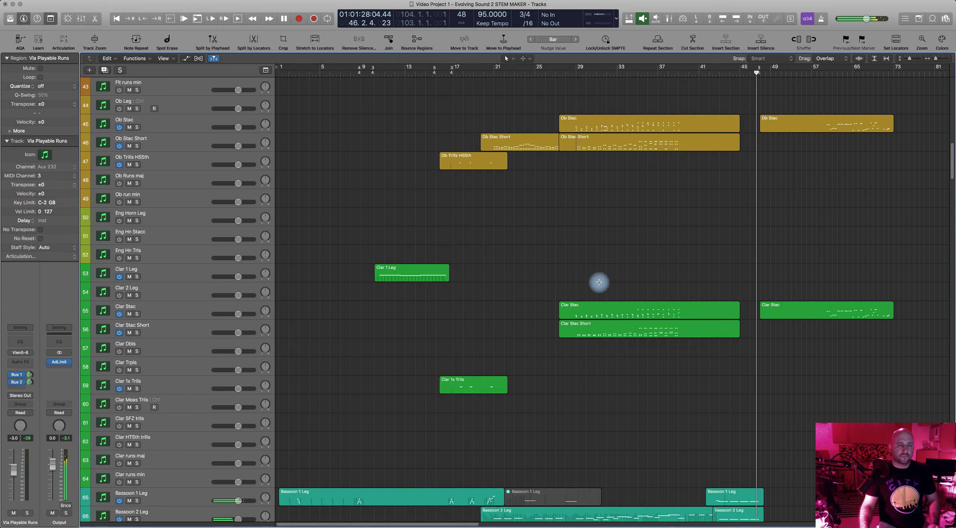
{"action": "scroll", "coordinate": [599, 283], "scroll_direction": "down", "scroll_amount": 1}
{"action": "key", "text": "Return"}
{"action": "key", "text": "space"}
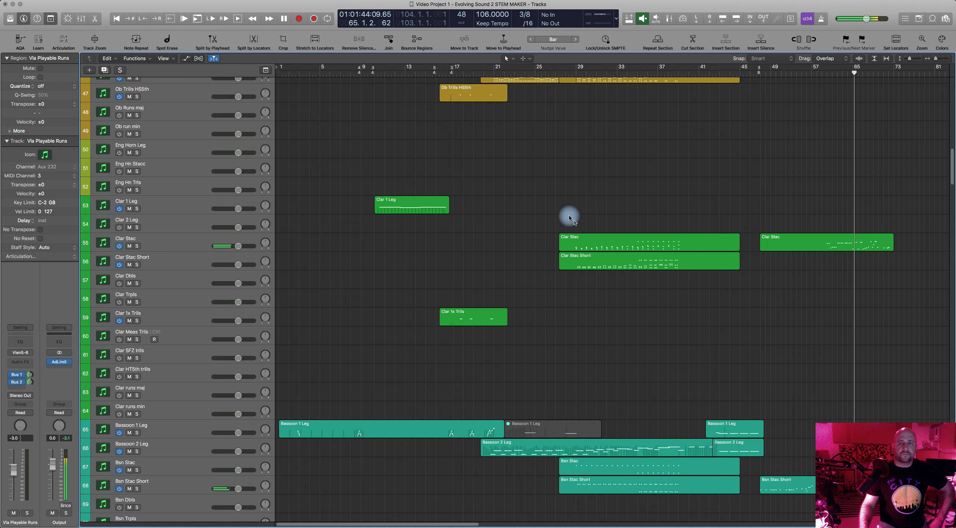
Narrow the track header column, place the playhead at bar 47 and play the arrangement from there
{"action": "scroll", "coordinate": [564, 219], "scroll_direction": "right", "scroll_amount": 10}
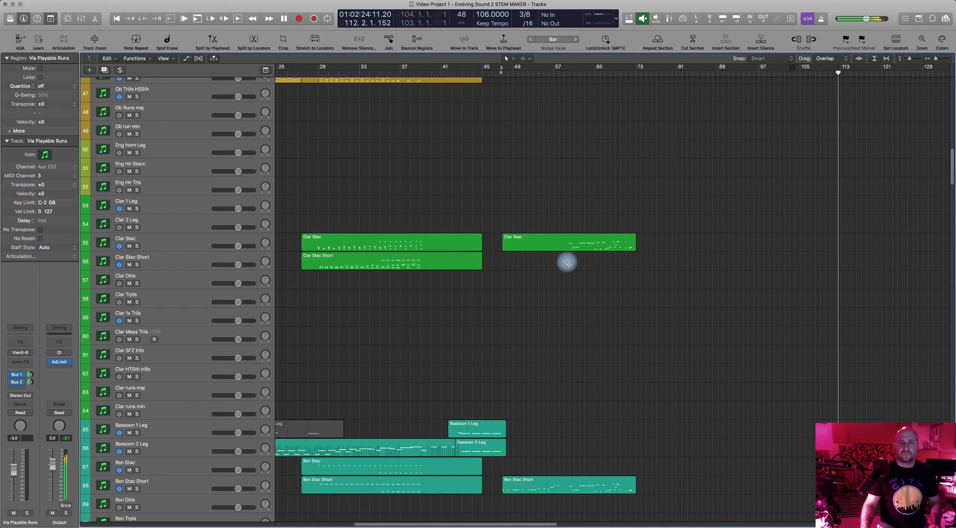
{"action": "left_click", "coordinate": [501, 74]}
{"action": "left_click", "coordinate": [513, 92]}
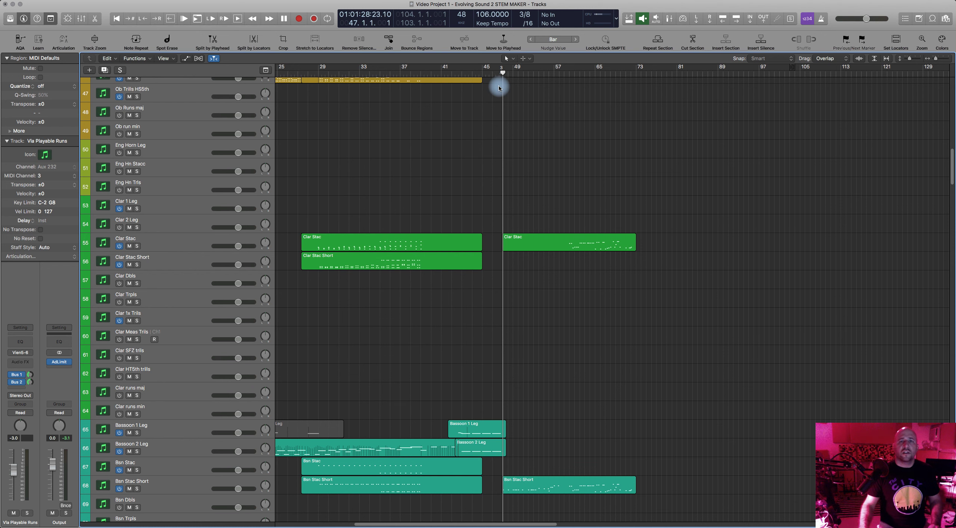
{"action": "left_click_drag", "start_coordinate": [500, 75], "coordinate": [499, 76]}
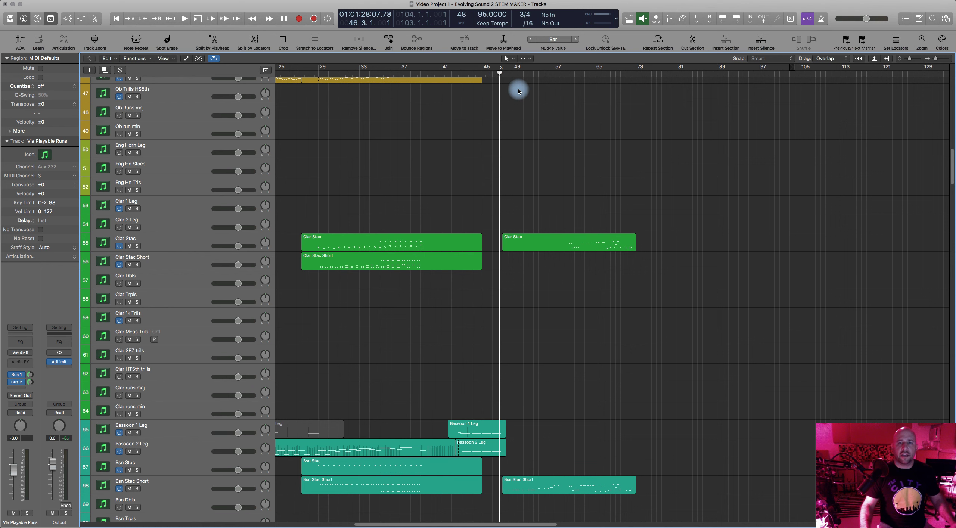
{"action": "scroll", "coordinate": [601, 216], "scroll_direction": "right", "scroll_amount": 8}
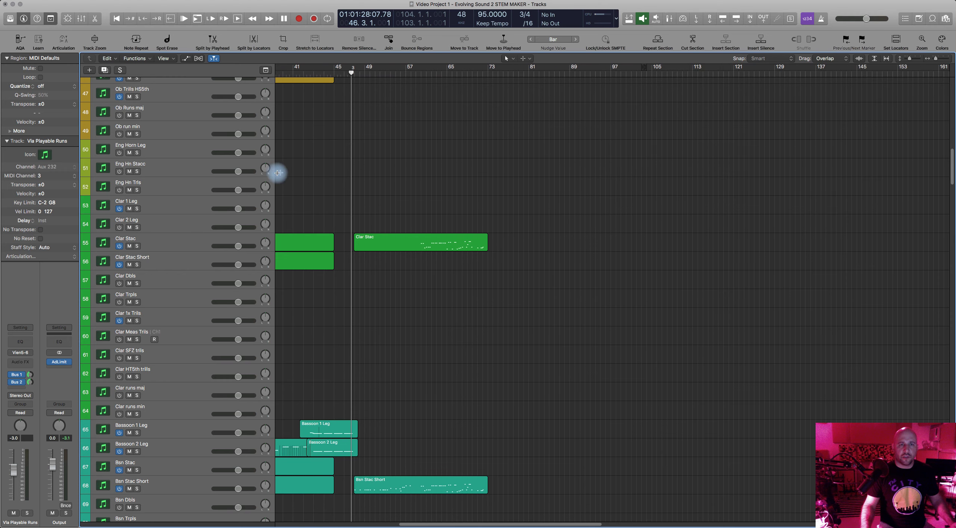
{"action": "left_click_drag", "start_coordinate": [276, 174], "coordinate": [216, 171]}
{"action": "left_click_drag", "start_coordinate": [296, 73], "coordinate": [293, 77]}
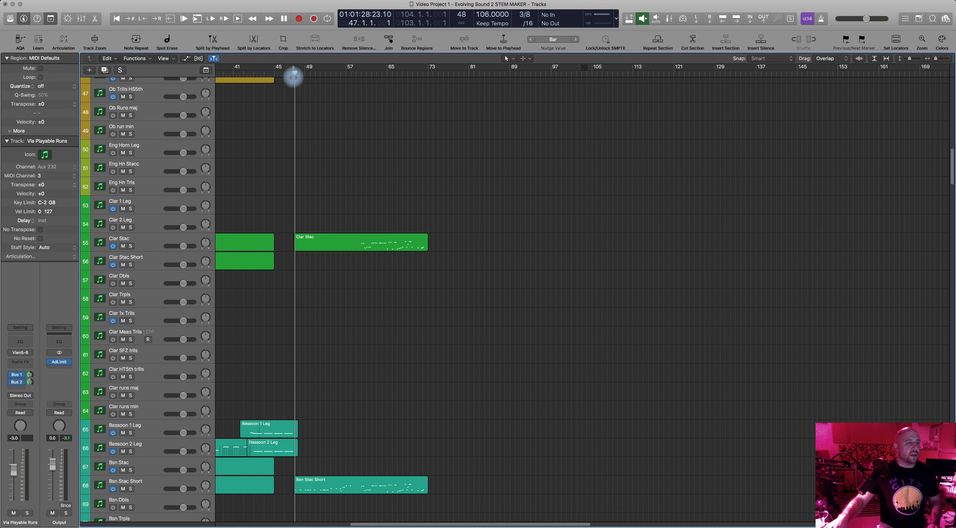
{"action": "key", "text": "space"}
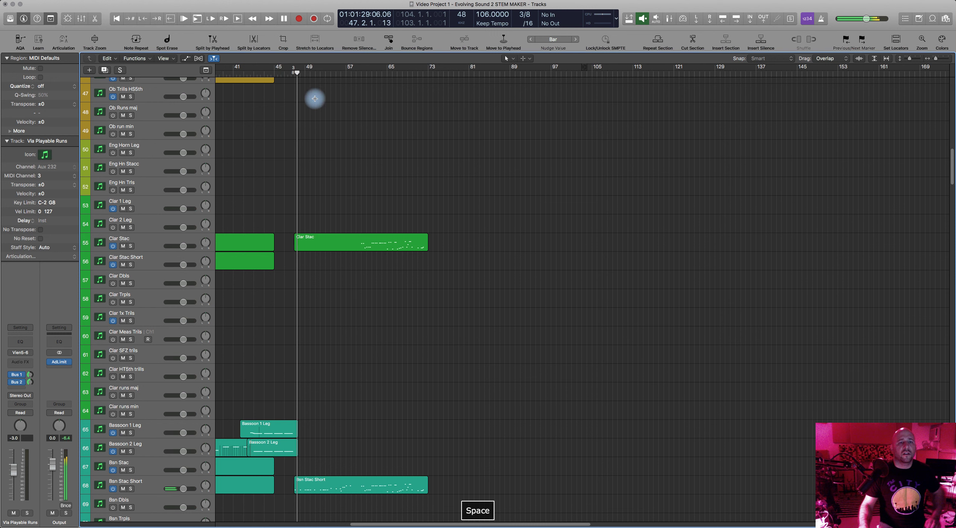
Follow the bassoon, choir and trumpet regions during playback and stop at about bar 82
{"action": "scroll", "coordinate": [419, 359], "scroll_direction": "down", "scroll_amount": 5}
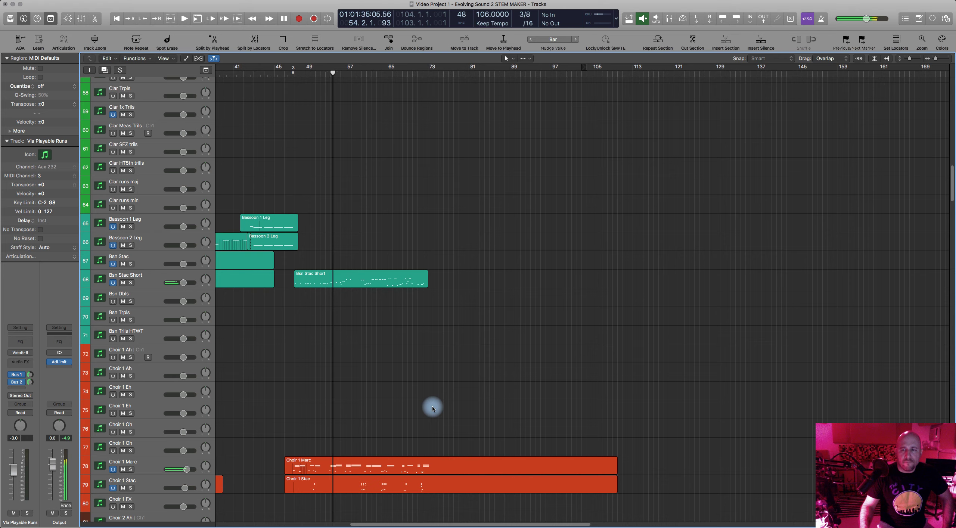
{"action": "scroll", "coordinate": [442, 425], "scroll_direction": "down", "scroll_amount": 1}
{"action": "scroll", "coordinate": [442, 424], "scroll_direction": "down", "scroll_amount": 5}
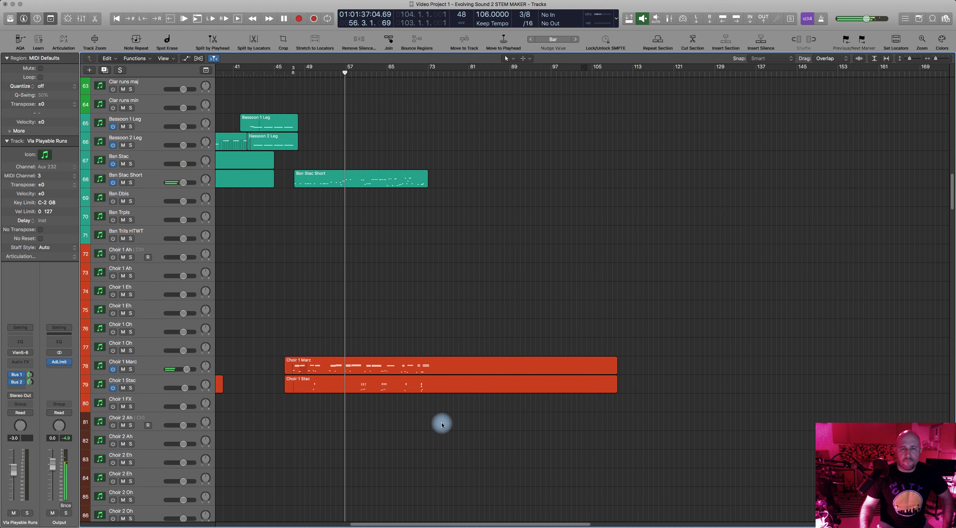
{"action": "scroll", "coordinate": [442, 425], "scroll_direction": "down", "scroll_amount": 1}
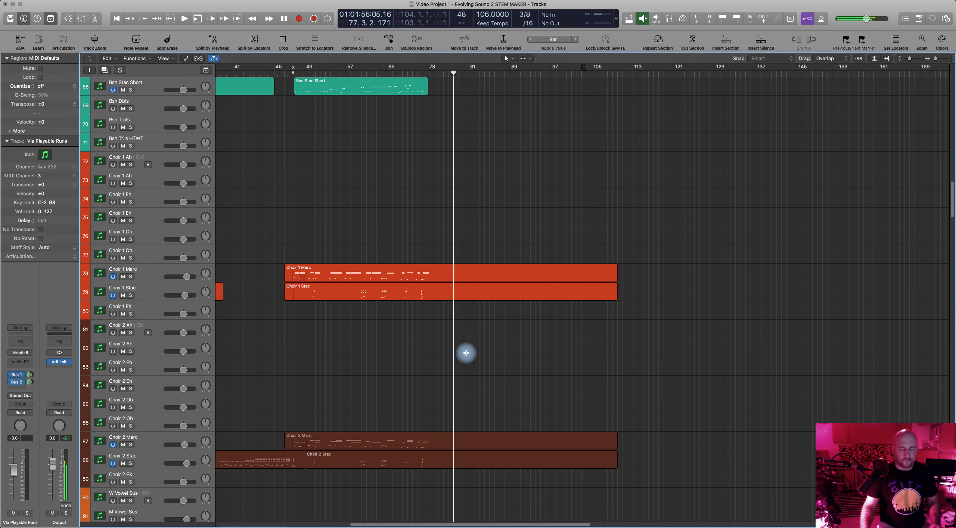
{"action": "scroll", "coordinate": [489, 399], "scroll_direction": "down", "scroll_amount": 10}
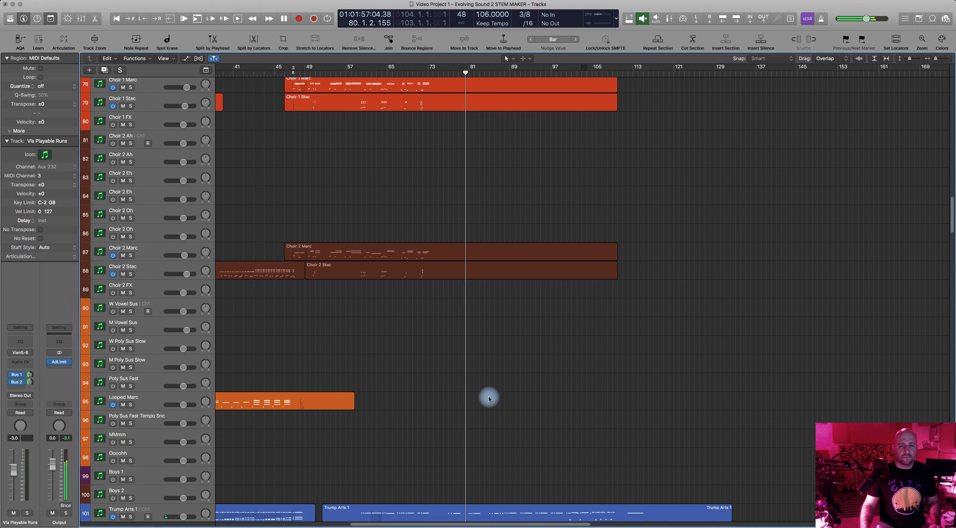
{"action": "scroll", "coordinate": [488, 399], "scroll_direction": "down", "scroll_amount": 2}
{"action": "key", "text": "space"}
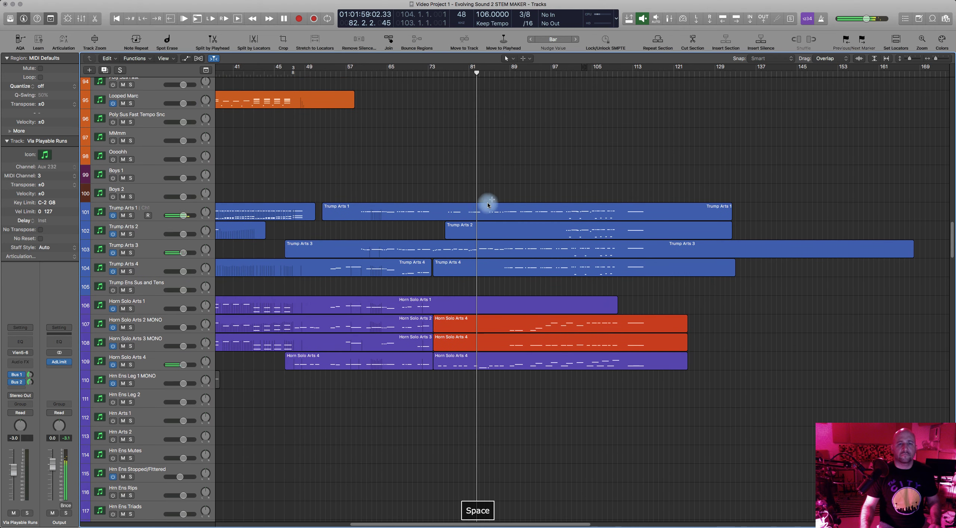
Show the notes of the Trump Arts 1 region starting near bar 53 and the Trump Arts 3 region together in the Piano Roll
{"action": "left_click", "coordinate": [462, 208]}
{"action": "key", "text": "p"}
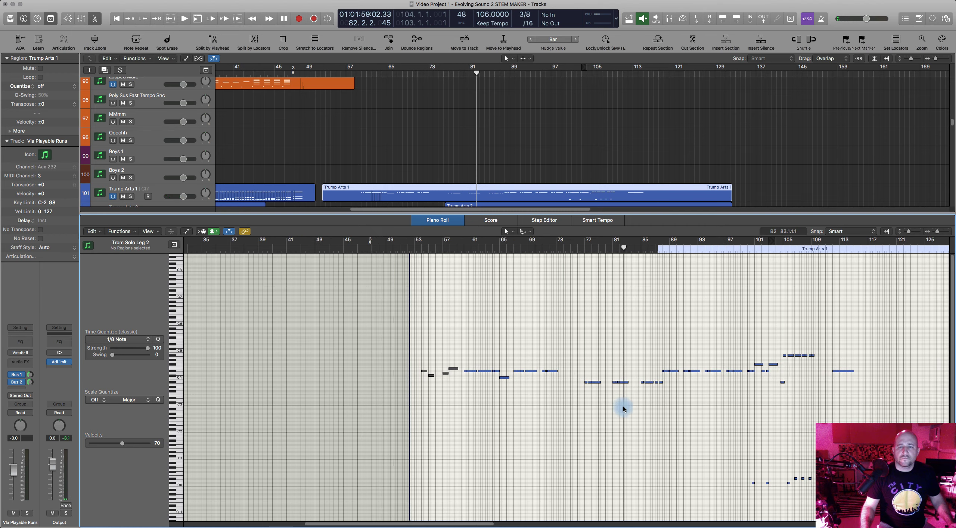
{"action": "key", "text": "super+Right"}
{"action": "key", "text": "super+Right"}
{"action": "key", "text": "super+Right"}
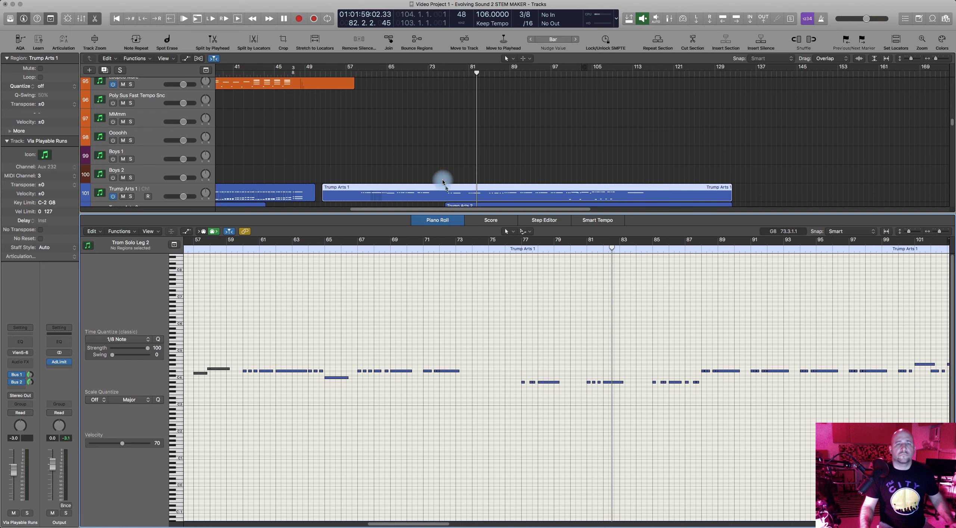
{"action": "scroll", "coordinate": [448, 160], "scroll_direction": "down", "scroll_amount": 4}
{"action": "left_click", "coordinate": [450, 142], "text": "shift"}
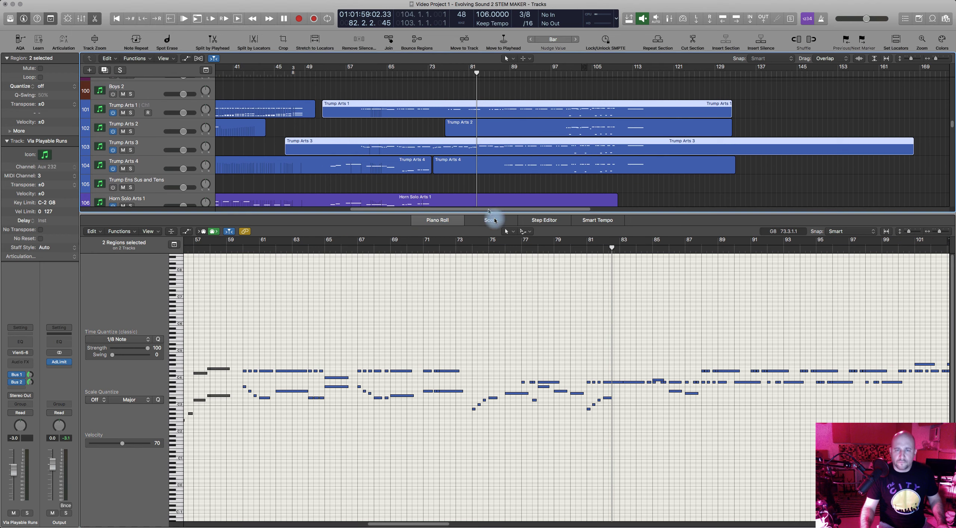
Lower the four Trump Arts 1 notes around bars 77 to 79, and play from about bar 73 to bar 104
{"action": "left_click_drag", "start_coordinate": [522, 375], "coordinate": [547, 384]}
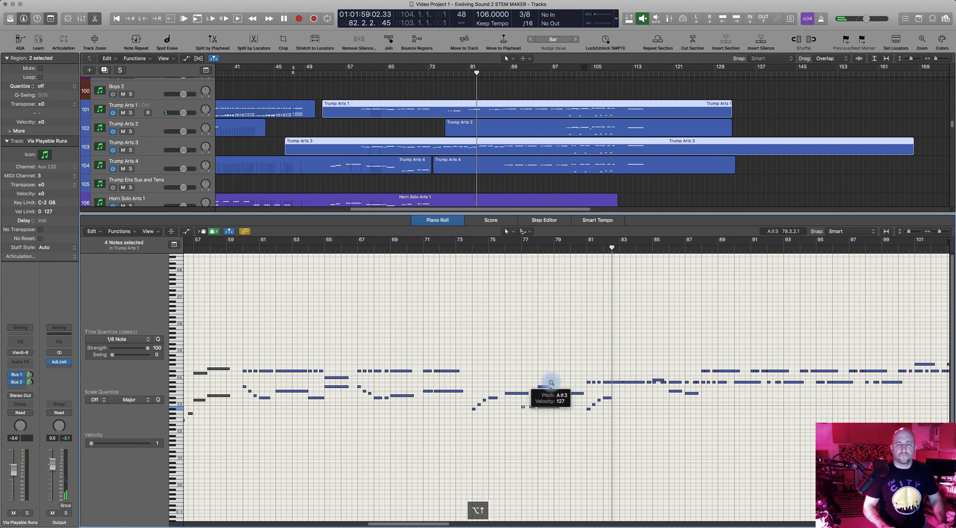
{"action": "left_click", "coordinate": [459, 248]}
{"action": "key", "text": "space"}
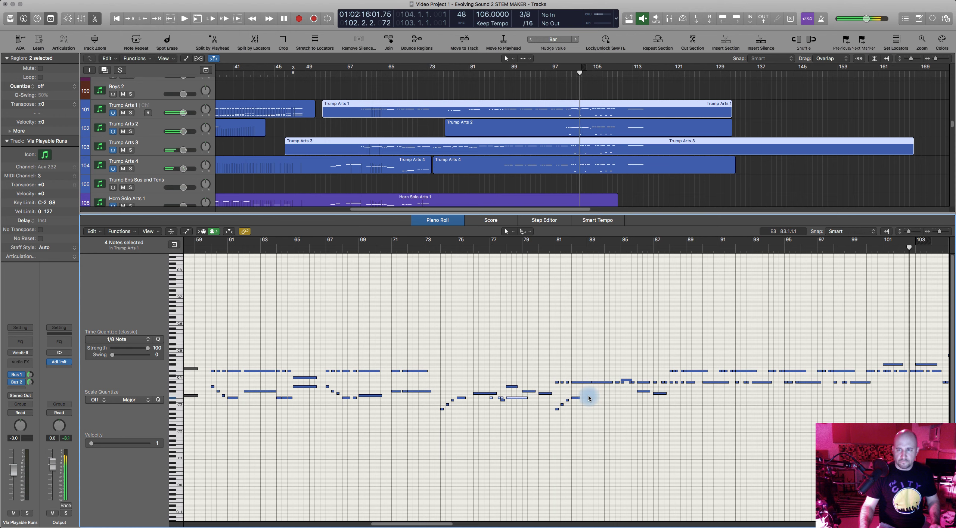
{"action": "key", "text": "space"}
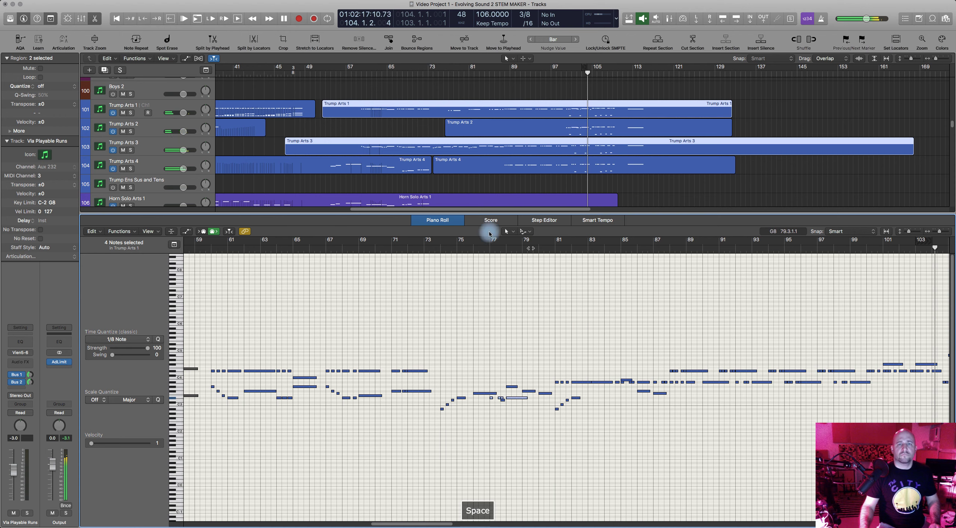
Show the notes of the three Horn Solo Arts 4 regions on tracks 107 to 109 together in the Piano Roll
{"action": "left_click", "coordinate": [433, 222]}
{"action": "scroll", "coordinate": [489, 228], "scroll_direction": "right", "scroll_amount": 5}
{"action": "left_click", "coordinate": [448, 220]}
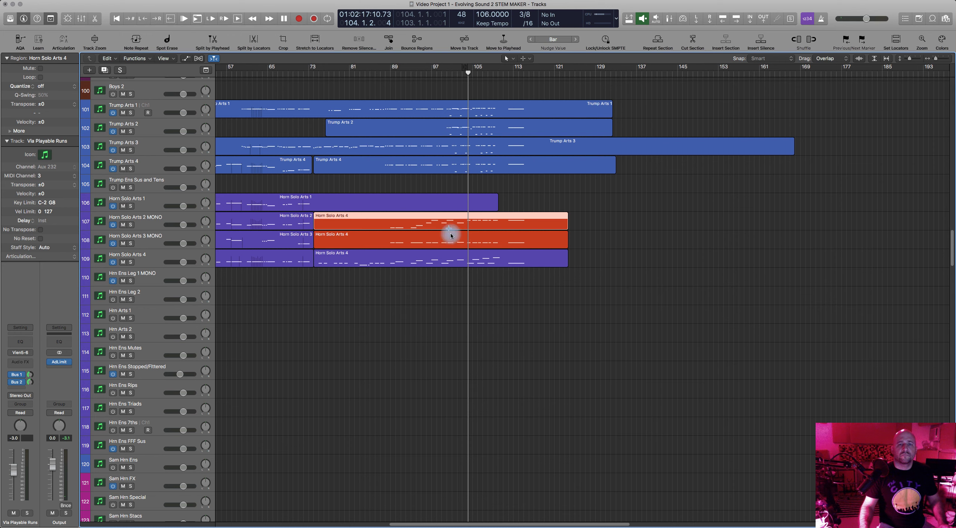
{"action": "left_click", "coordinate": [451, 239], "text": "shift"}
{"action": "left_click", "coordinate": [452, 256], "text": "shift"}
{"action": "double_click", "coordinate": [452, 257]}
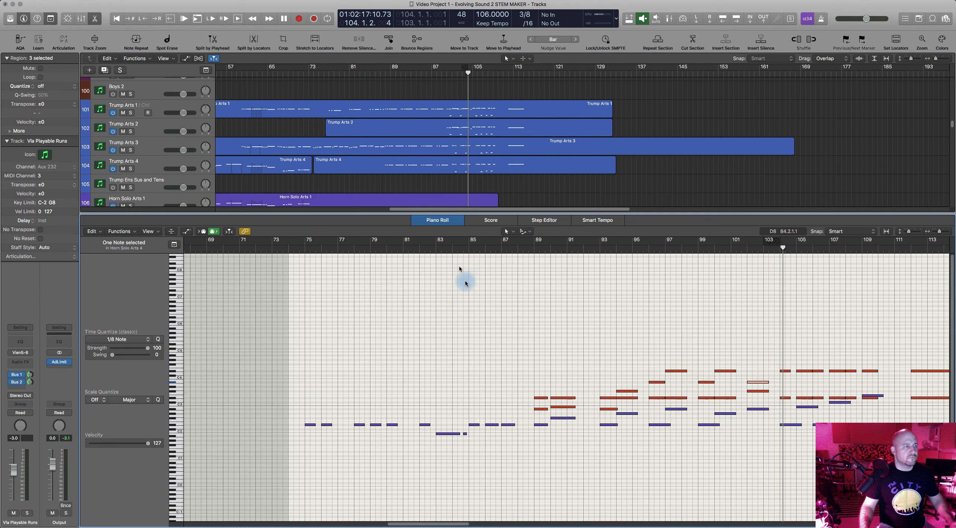
Play the horn notes from about bar 98 and stop shortly after bar 102
{"action": "scroll", "coordinate": [499, 326], "scroll_direction": "right", "scroll_amount": 5}
{"action": "left_click", "coordinate": [516, 247]}
{"action": "key", "text": "space"}
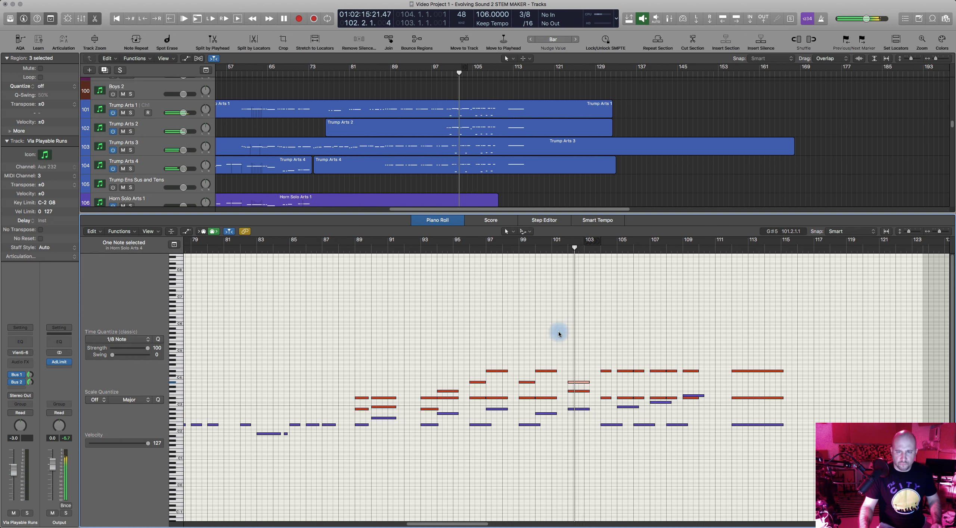
{"action": "key", "text": "space"}
Add the Trom Solo Arts 3 region on track 130 to the horn regions shown in the Piano Roll
{"action": "scroll", "coordinate": [508, 156], "scroll_direction": "down", "scroll_amount": 10}
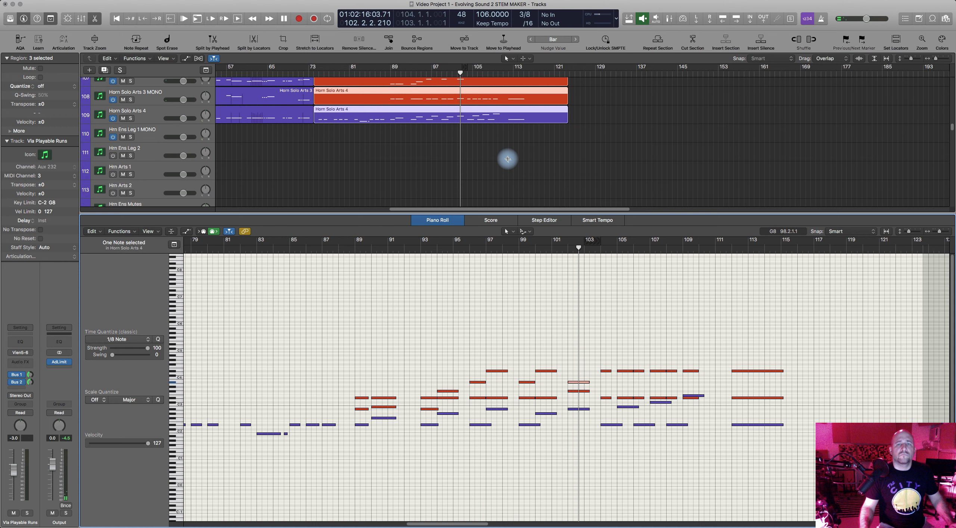
{"action": "scroll", "coordinate": [507, 160], "scroll_direction": "down", "scroll_amount": 4}
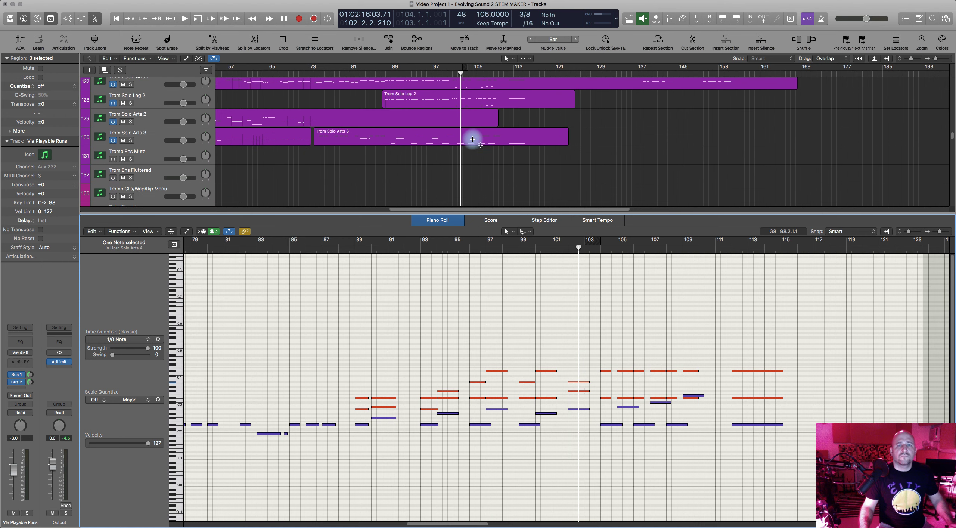
{"action": "left_click", "coordinate": [463, 137], "text": "shift"}
{"action": "scroll", "coordinate": [507, 130], "scroll_direction": "up", "scroll_amount": 11}
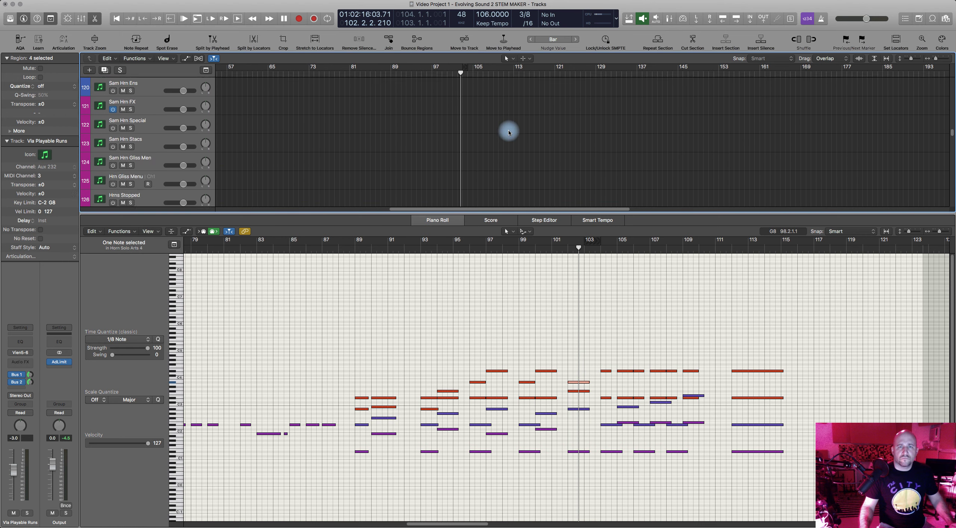
{"action": "scroll", "coordinate": [509, 133], "scroll_direction": "up", "scroll_amount": 1}
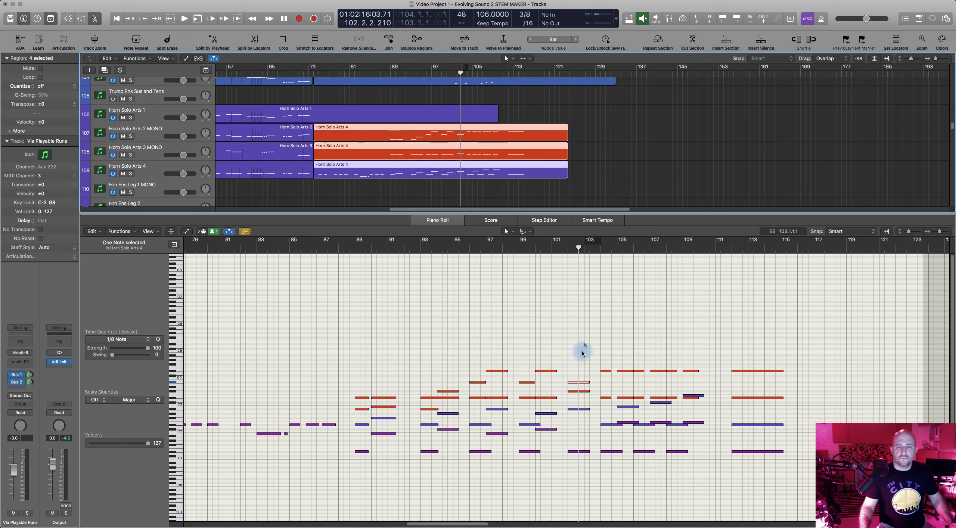
Move the four-note horn and trombone chord at bar 102 one bar earlier to bar 101
{"action": "left_click", "coordinate": [587, 429]}
{"action": "key", "text": "super+Right"}
{"action": "key", "text": "super+Right"}
{"action": "key", "text": "super+Right"}
{"action": "key", "text": "super+Right"}
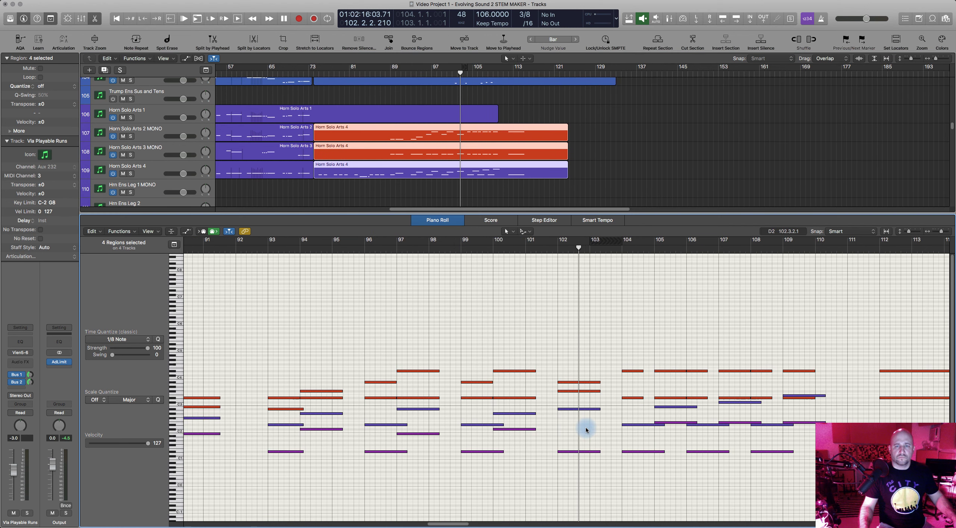
{"action": "left_click_drag", "start_coordinate": [569, 466], "coordinate": [560, 379]}
{"action": "key", "text": "alt+Left"}
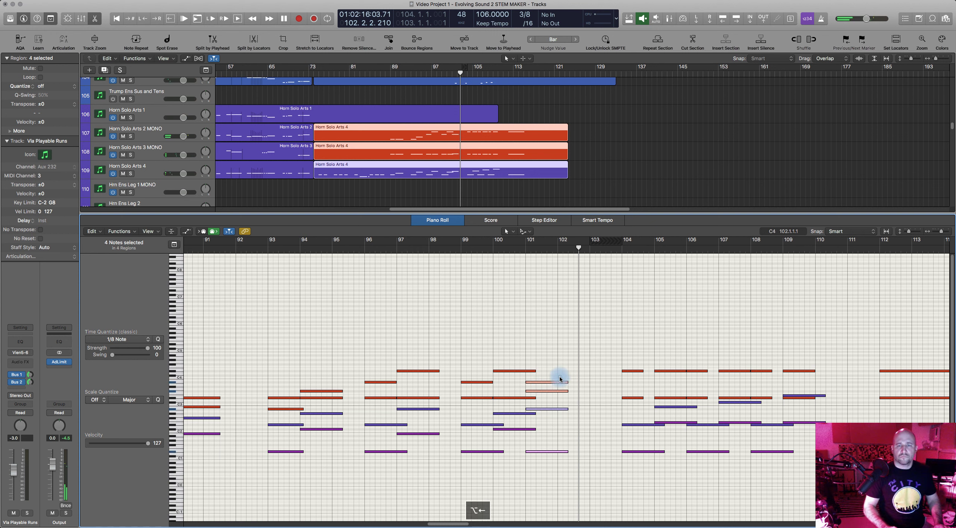
Copy the bar 101 chord to bar 102 and raise the copied trombone note and lower horn note
{"action": "left_click_drag", "start_coordinate": [539, 453], "coordinate": [579, 458]}
{"action": "left_click", "coordinate": [588, 452]}
{"action": "key", "text": "alt+Up"}
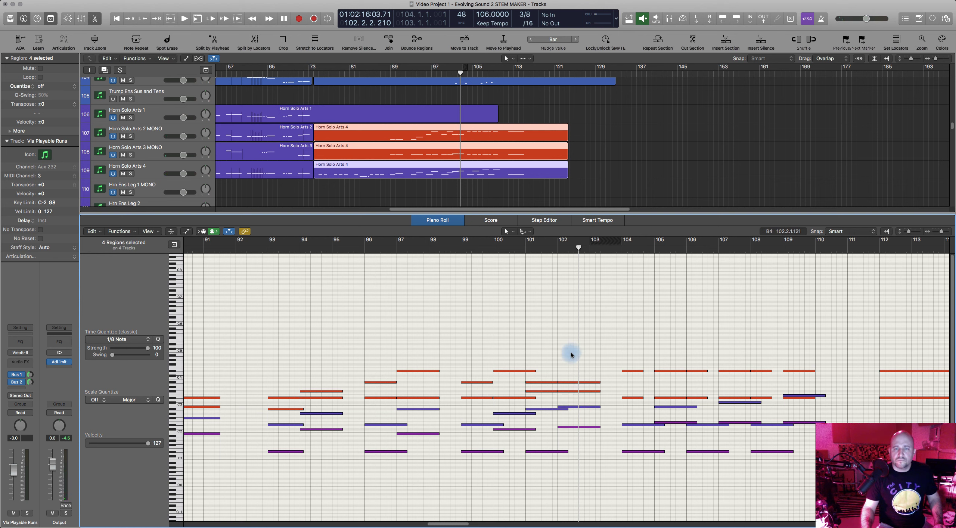
Select the two upper horn notes at bar 101, and play from just before bar 99 to about bar 110
{"action": "left_click_drag", "start_coordinate": [541, 368], "coordinate": [557, 391]}
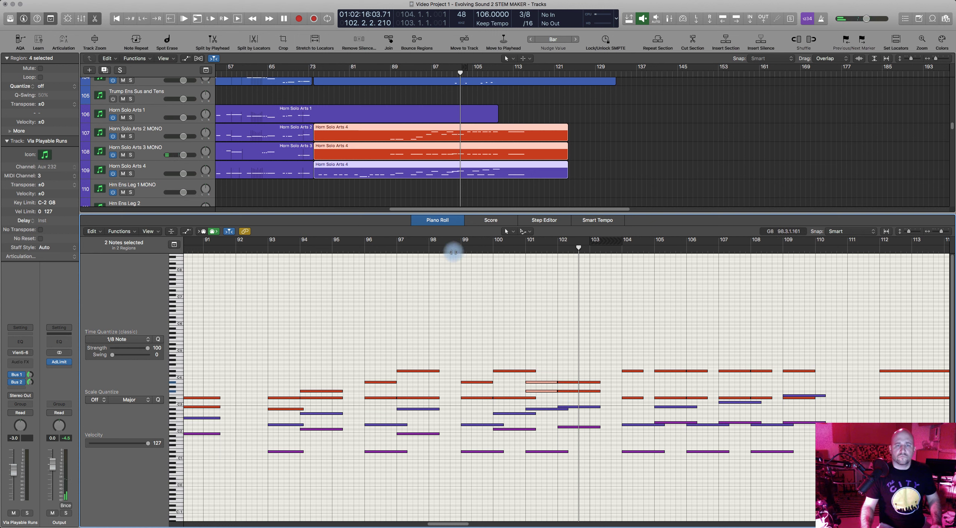
{"action": "left_click", "coordinate": [455, 257]}
{"action": "key", "text": "space"}
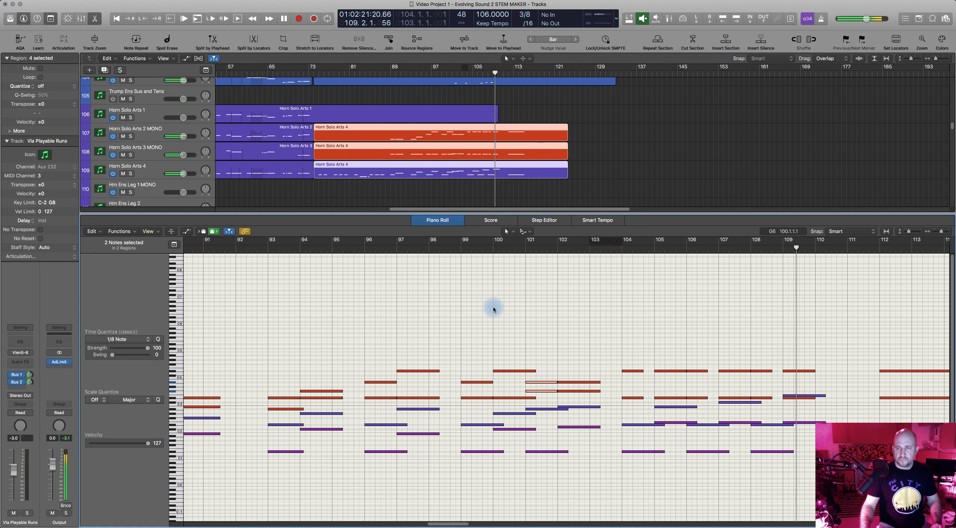
{"action": "key", "text": "space"}
{"action": "scroll", "coordinate": [485, 293], "scroll_direction": "left", "scroll_amount": 3}
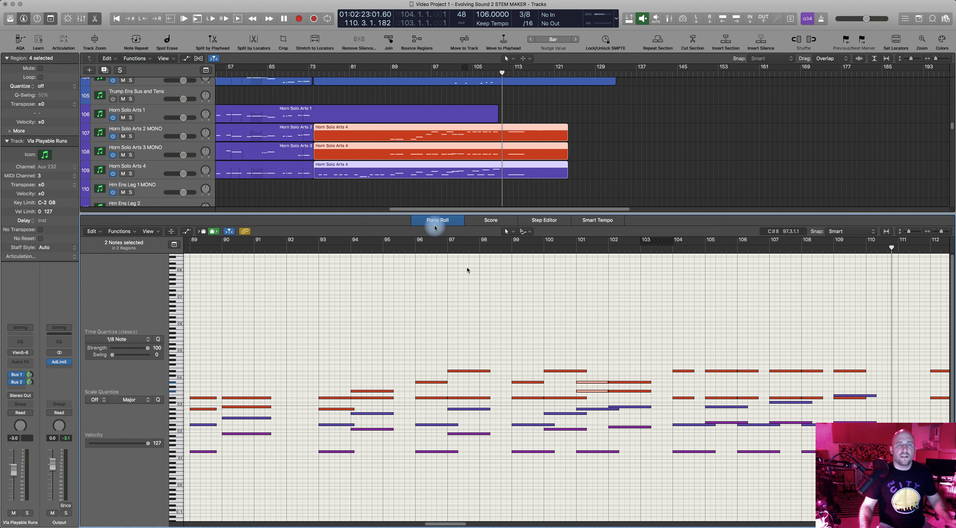
Play the arrangement from about bar 75, follow the horn and trombone notes, and stop at bar 94
{"action": "left_click", "coordinate": [326, 79]}
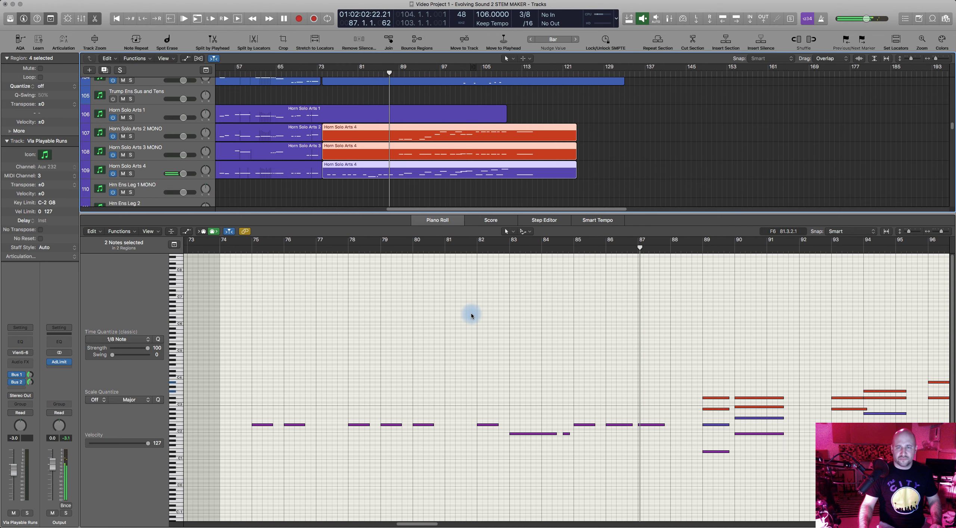
{"action": "scroll", "coordinate": [613, 360], "scroll_direction": "right", "scroll_amount": 9}
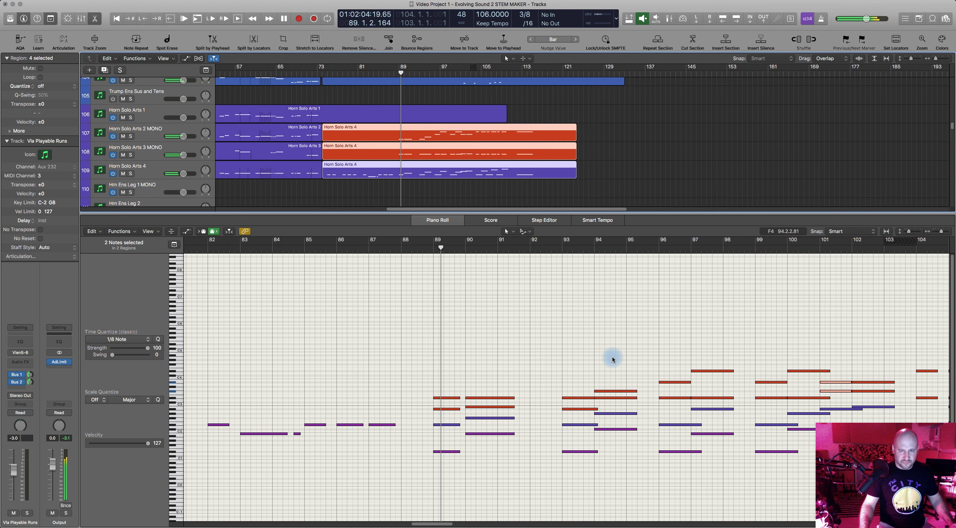
{"action": "scroll", "coordinate": [613, 359], "scroll_direction": "right", "scroll_amount": 1}
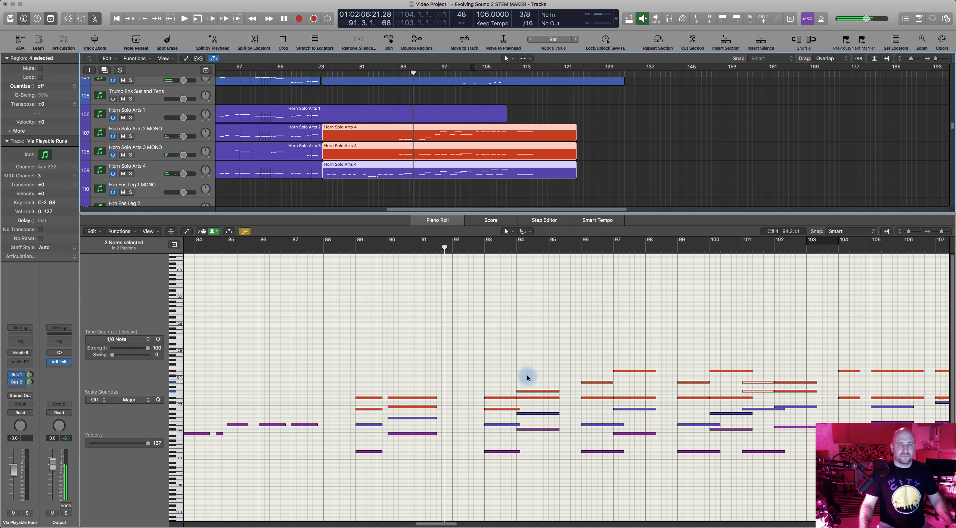
{"action": "key", "text": "space"}
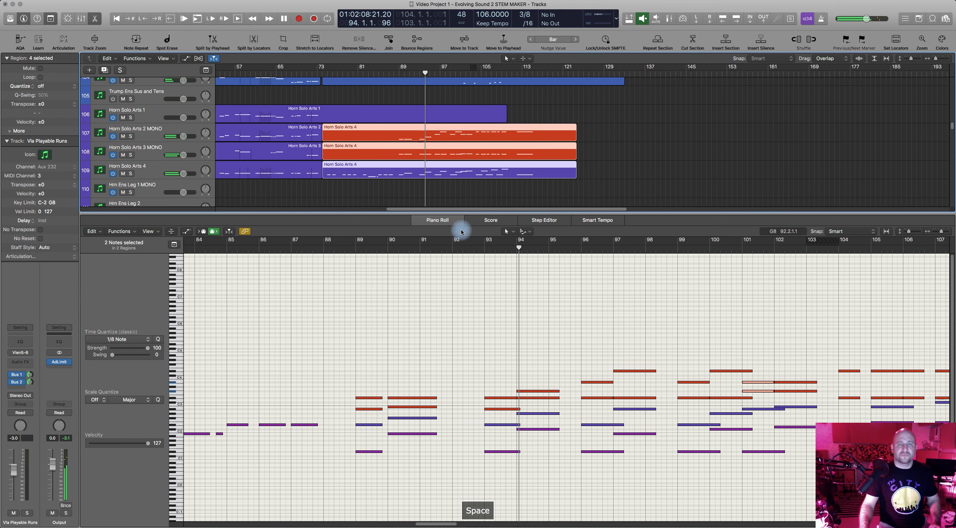
Add the Tuba Arts region to the selected horn and trombone regions and show them together in the Piano Roll
{"action": "left_click", "coordinate": [448, 223]}
{"action": "scroll", "coordinate": [467, 299], "scroll_direction": "down", "scroll_amount": 10}
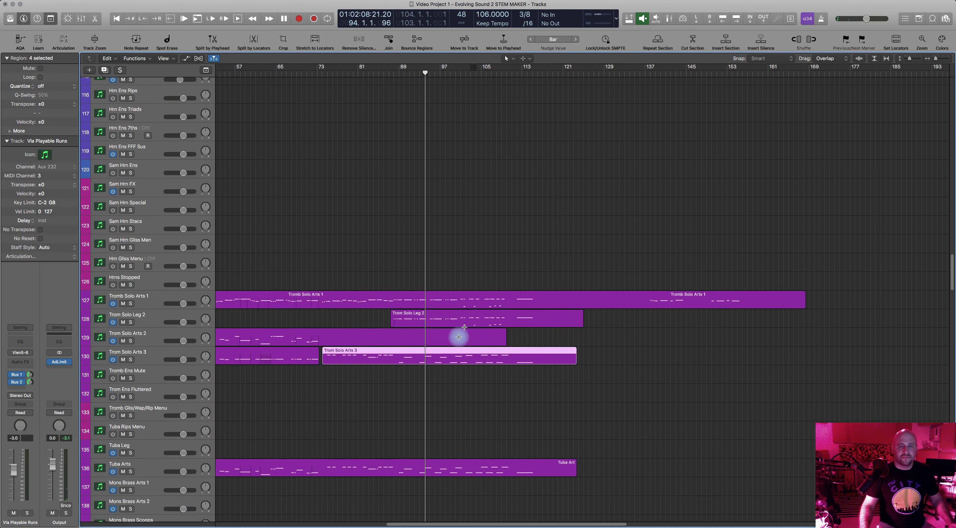
{"action": "left_click", "coordinate": [407, 383], "text": "shift"}
{"action": "key", "text": "p"}
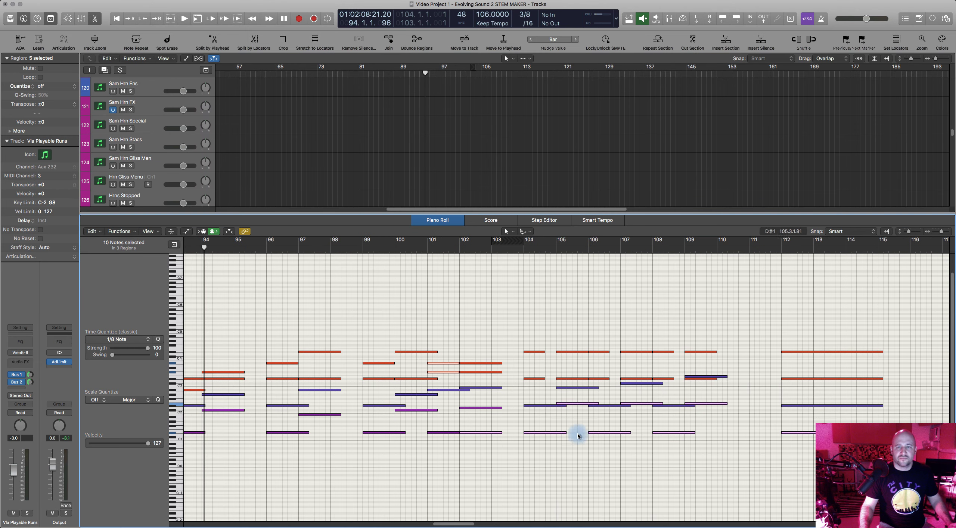
Show only the Trom Solo Arts 3 and Tuba Arts regions in the Piano Roll and select the tuba's D#1 note at bar 102
{"action": "left_click", "coordinate": [566, 441]}
{"action": "scroll", "coordinate": [483, 157], "scroll_direction": "down", "scroll_amount": 5}
{"action": "left_click", "coordinate": [460, 168]}
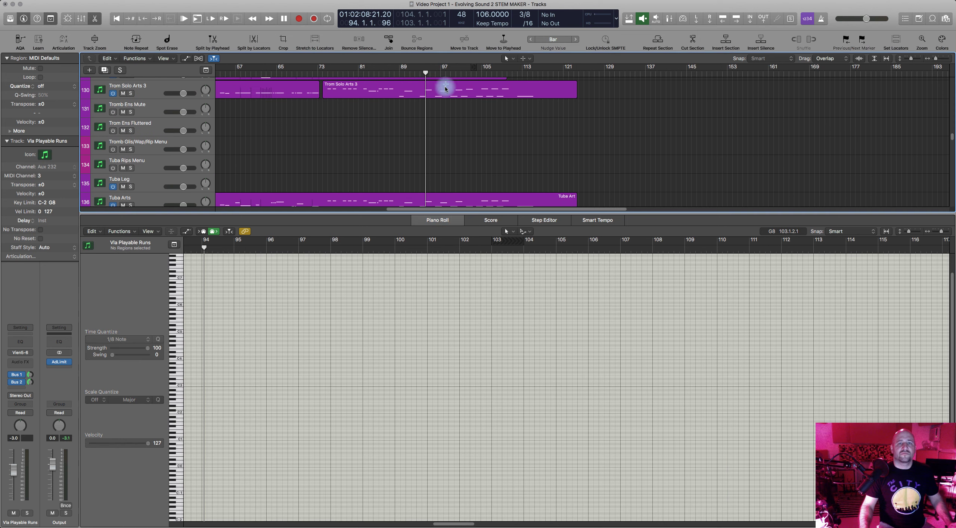
{"action": "left_click_drag", "start_coordinate": [434, 78], "coordinate": [440, 202]}
{"action": "left_click", "coordinate": [451, 440]}
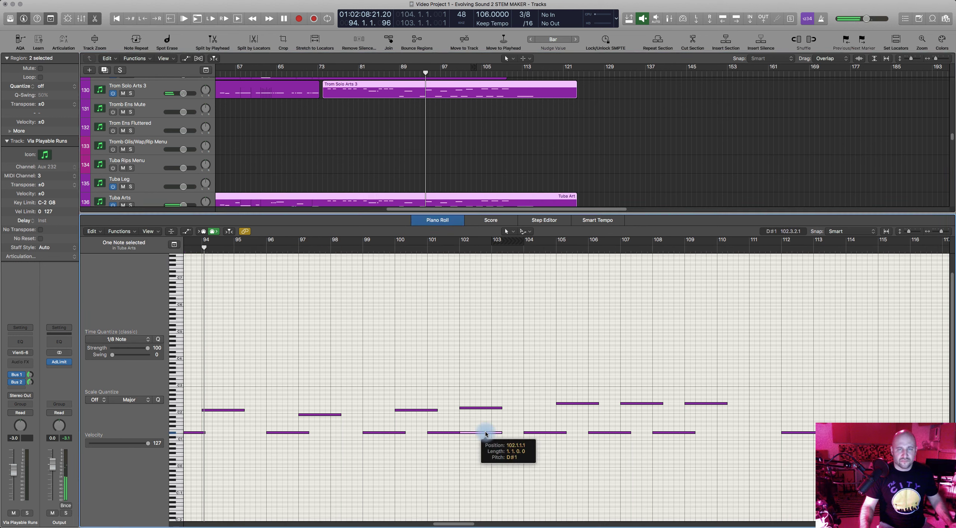
Place the playhead at bar 101 and copy the two Trom Solo Arts 3 notes at bars 101 and 102
{"action": "left_click", "coordinate": [463, 129]}
{"action": "left_click", "coordinate": [448, 81]}
{"action": "left_click", "coordinate": [424, 257]}
{"action": "left_click", "coordinate": [426, 248]}
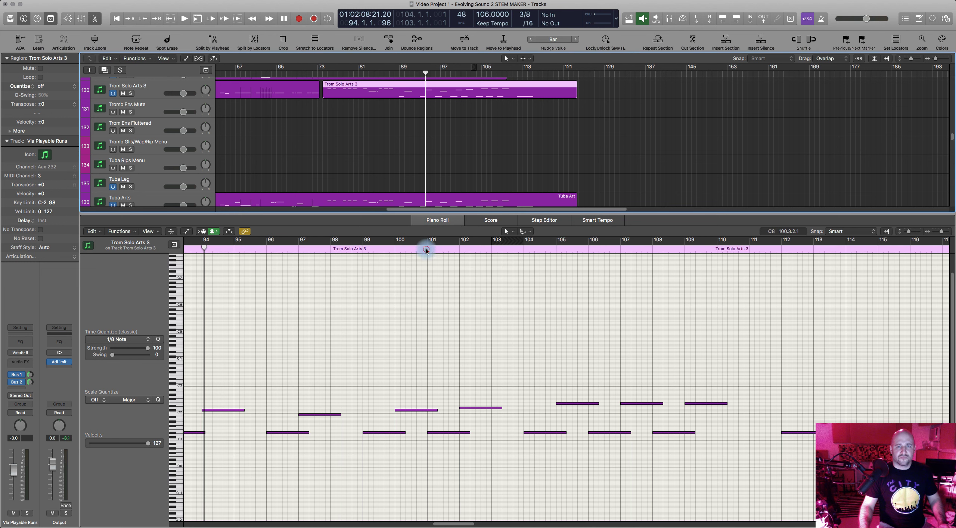
{"action": "left_click_drag", "start_coordinate": [447, 372], "coordinate": [484, 454]}
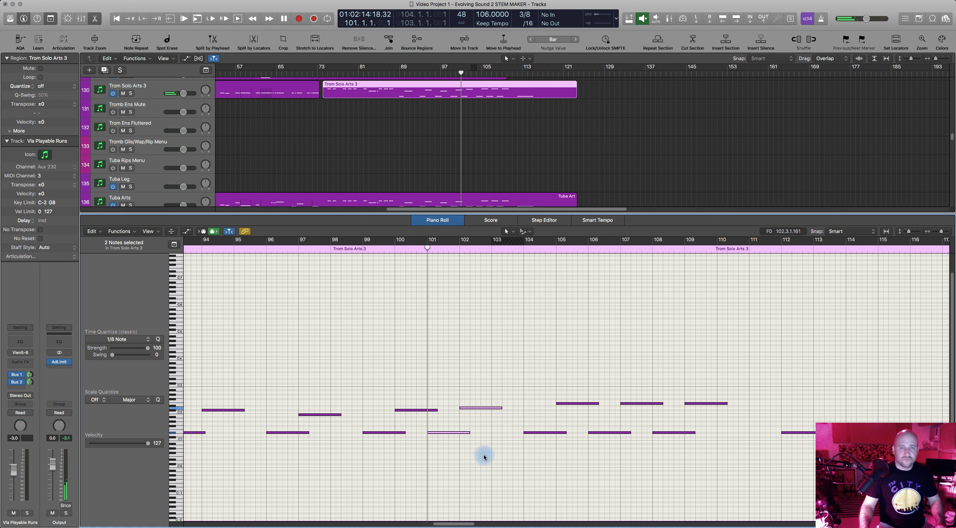
{"action": "key", "text": "super+c"}
Replace the Tuba Arts notes at bars 101 and 102 with the copied trombone notes and play the result up to bar 103
{"action": "left_click", "coordinate": [464, 198]}
{"action": "left_click", "coordinate": [454, 409]}
{"action": "key", "text": "Delete"}
{"action": "key", "text": "super+v"}
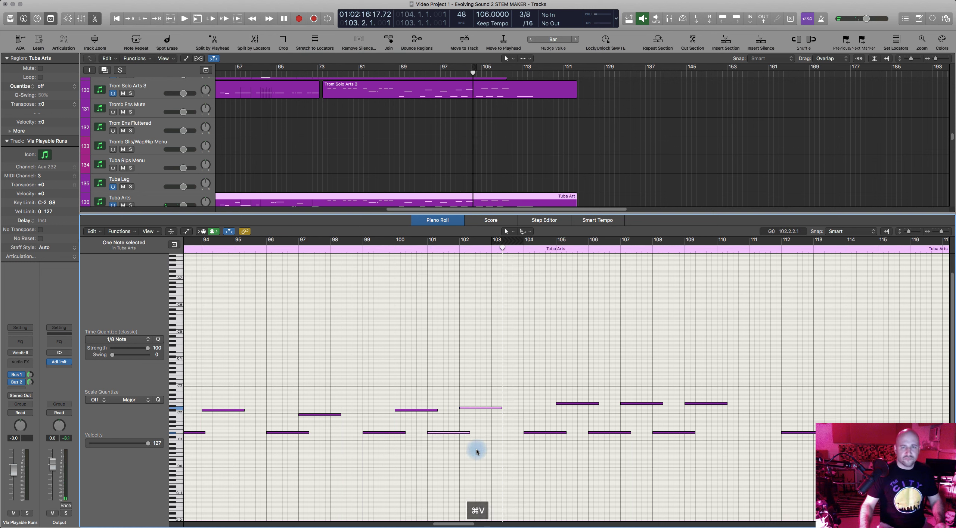
{"action": "left_click", "coordinate": [421, 250]}
{"action": "key", "text": "space"}
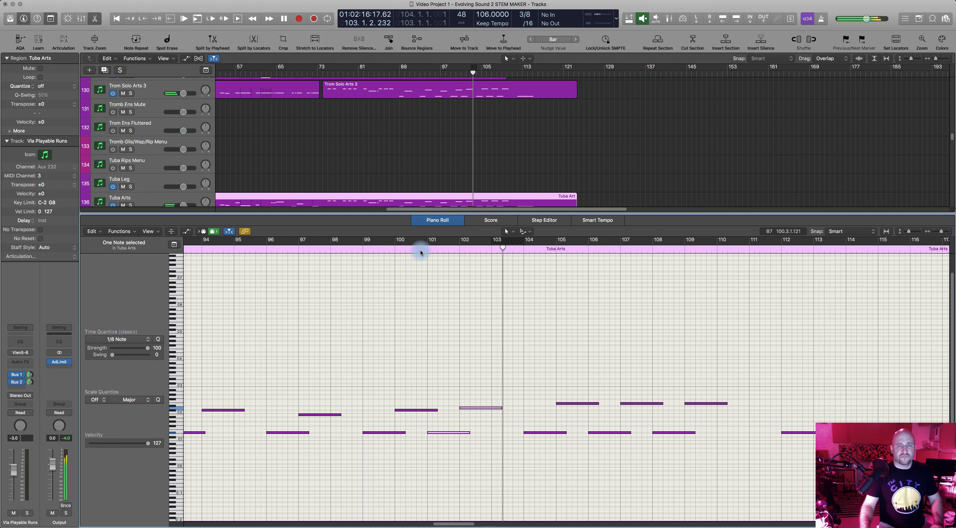
{"action": "key", "text": "space"}
Show Tromb Solo Arts 1 and Trom Solo Leg 2 alongside Tuba Arts, and play from about bar 98 to bar 102
{"action": "scroll", "coordinate": [436, 169], "scroll_direction": "up", "scroll_amount": 5}
{"action": "scroll", "coordinate": [461, 145], "scroll_direction": "up", "scroll_amount": 1}
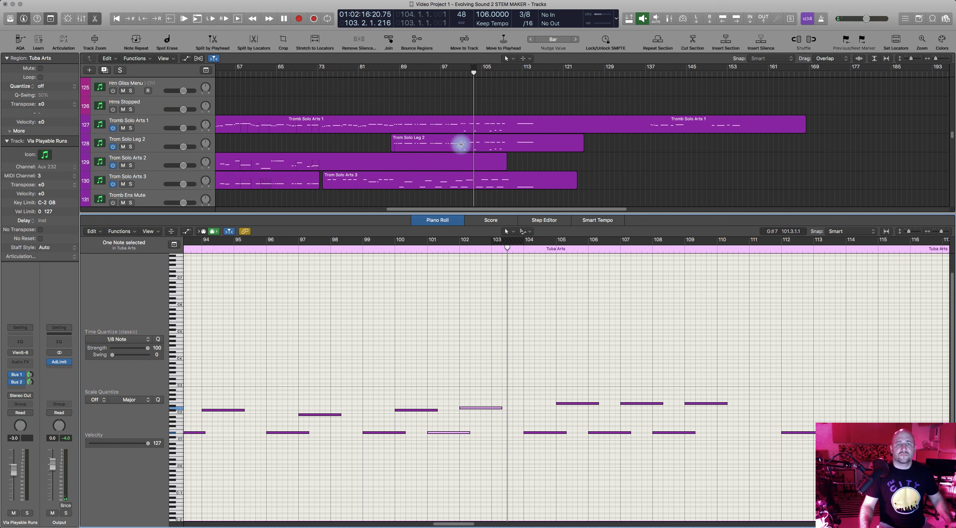
{"action": "left_click", "coordinate": [461, 143], "text": "shift"}
{"action": "left_click", "coordinate": [455, 124], "text": "shift"}
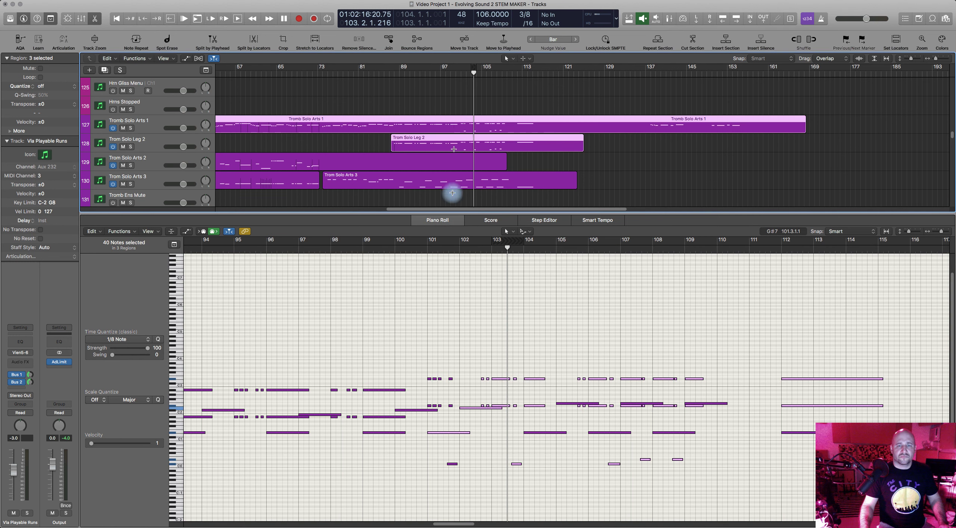
{"action": "left_click", "coordinate": [352, 249]}
{"action": "key", "text": "space"}
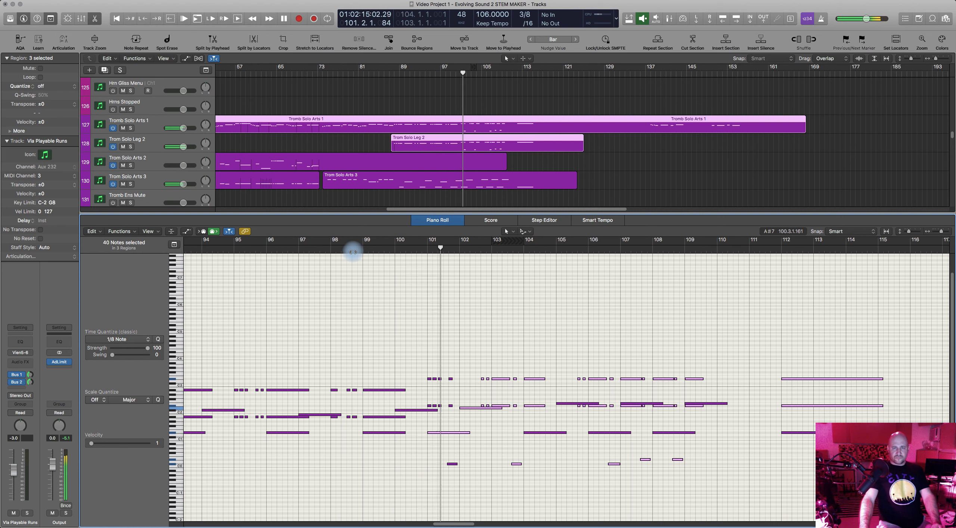
{"action": "key", "text": "space"}
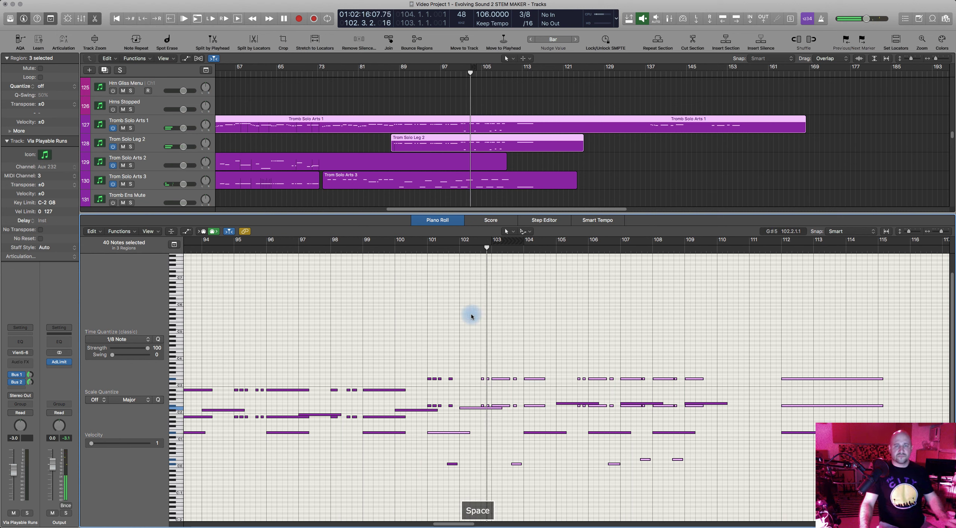
Show the three Horn Solo Arts 4 regions on tracks 107 to 109 together in the Piano Roll
{"action": "scroll", "coordinate": [446, 172], "scroll_direction": "up", "scroll_amount": 1}
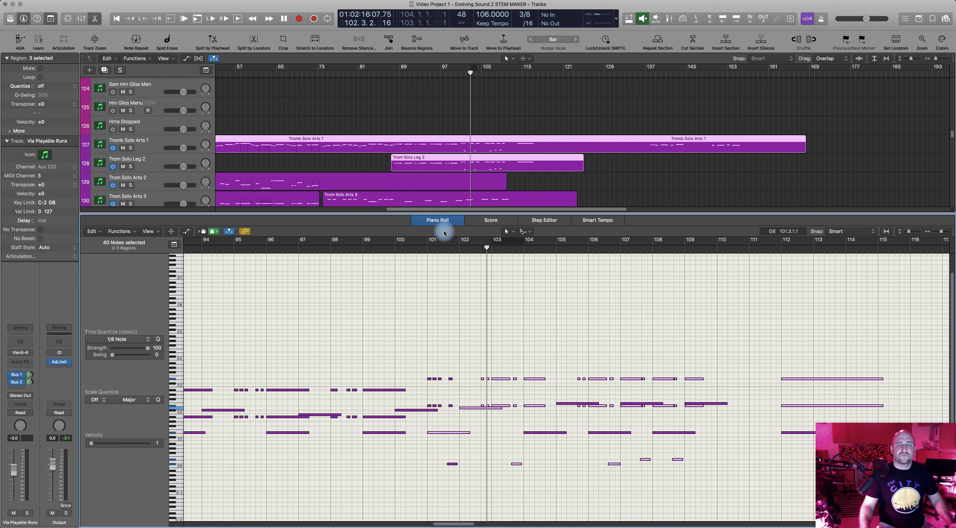
{"action": "scroll", "coordinate": [455, 186], "scroll_direction": "up", "scroll_amount": 15}
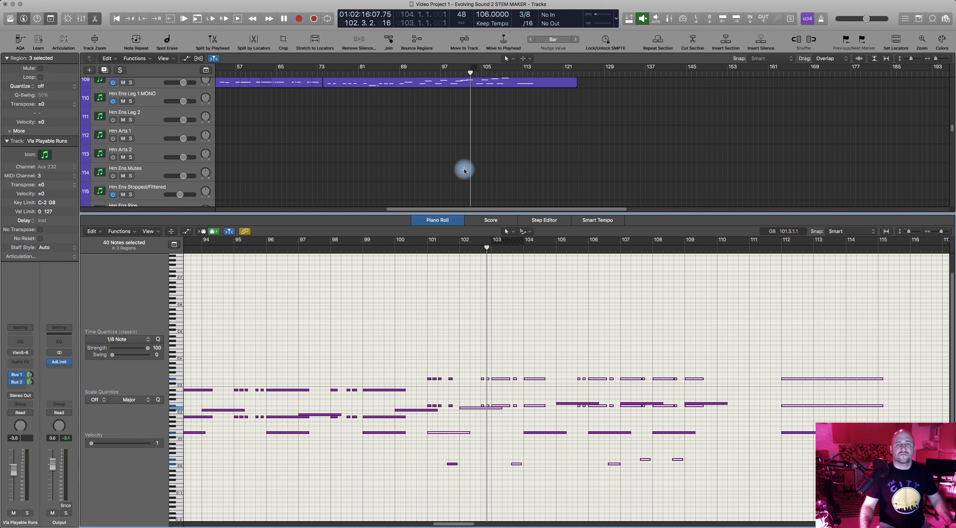
{"action": "left_click", "coordinate": [454, 192]}
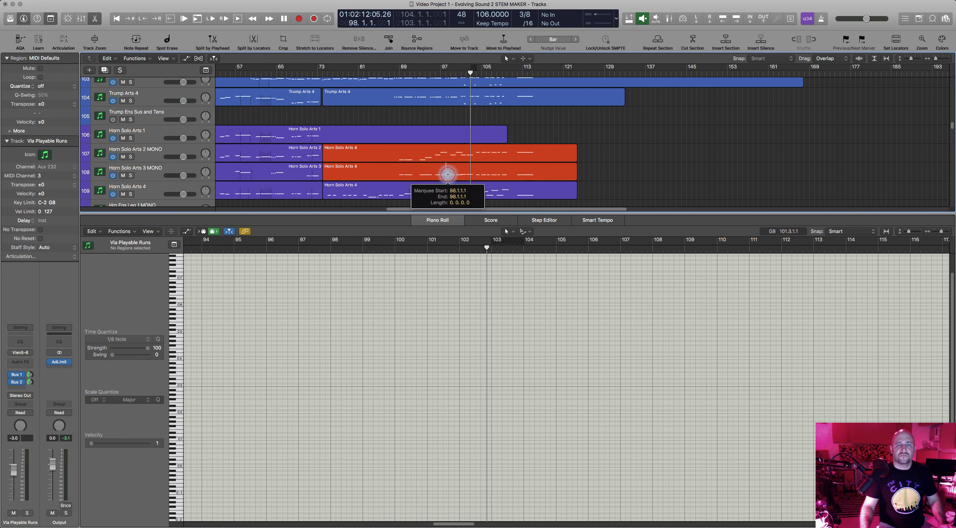
{"action": "left_click", "coordinate": [450, 175]}
{"action": "left_click", "coordinate": [451, 186], "text": "shift"}
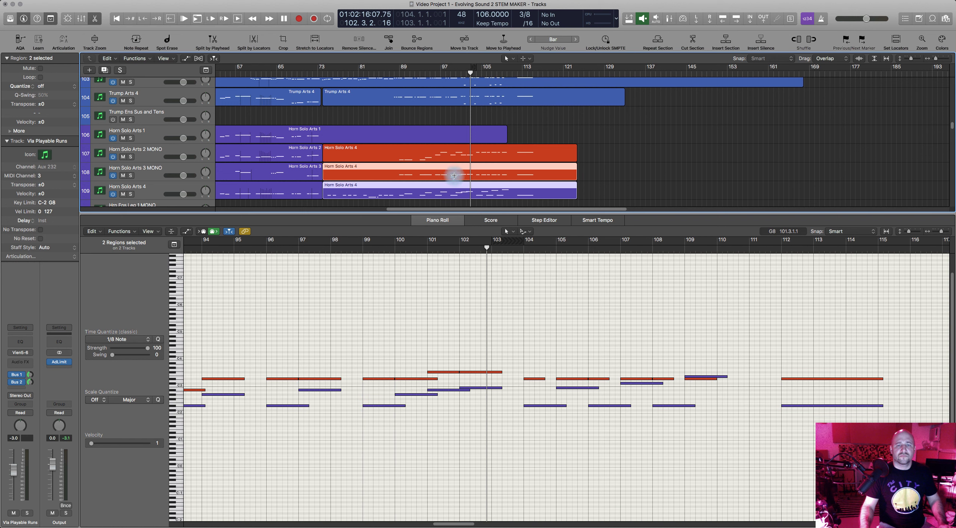
{"action": "left_click", "coordinate": [454, 151], "text": "shift"}
Add the Trom Solo Arts 3 and Tuba Arts regions to the horn regions shown in the Piano Roll
{"action": "scroll", "coordinate": [455, 151], "scroll_direction": "down", "scroll_amount": 10}
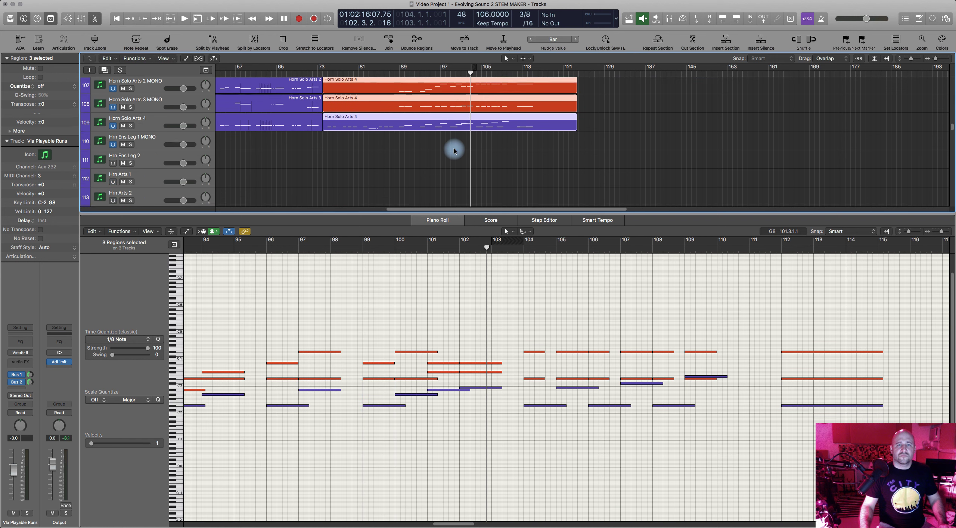
{"action": "scroll", "coordinate": [455, 150], "scroll_direction": "down", "scroll_amount": 5}
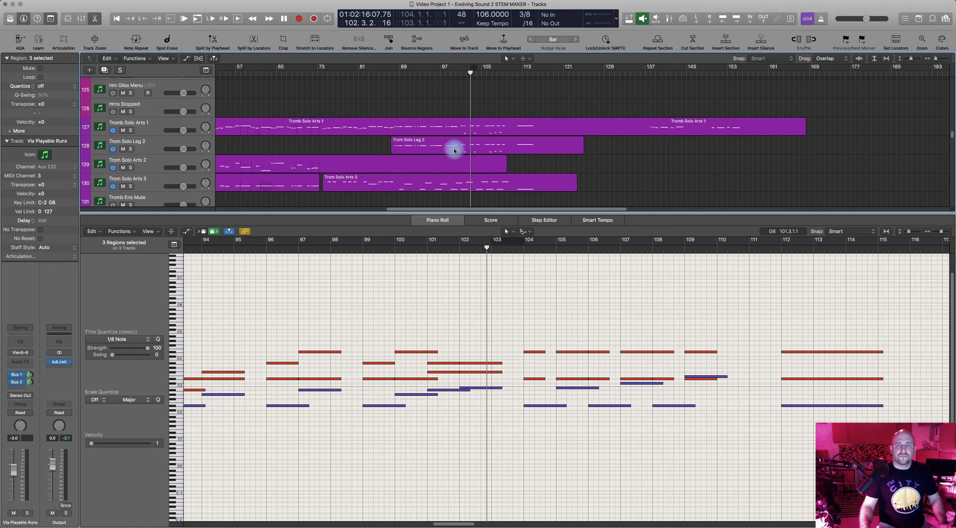
{"action": "left_click", "coordinate": [471, 186], "text": "shift"}
{"action": "scroll", "coordinate": [463, 181], "scroll_direction": "down", "scroll_amount": 5}
{"action": "left_click", "coordinate": [451, 157], "text": "shift"}
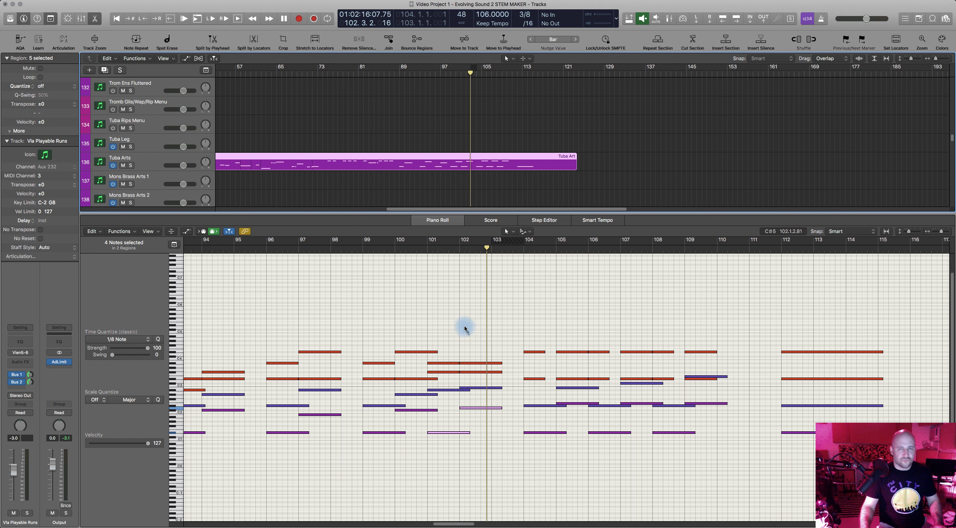
Raise the low horn, trombone and tuba notes at bar 102 by a semitone and play from about bar 100
{"action": "left_click", "coordinate": [418, 248]}
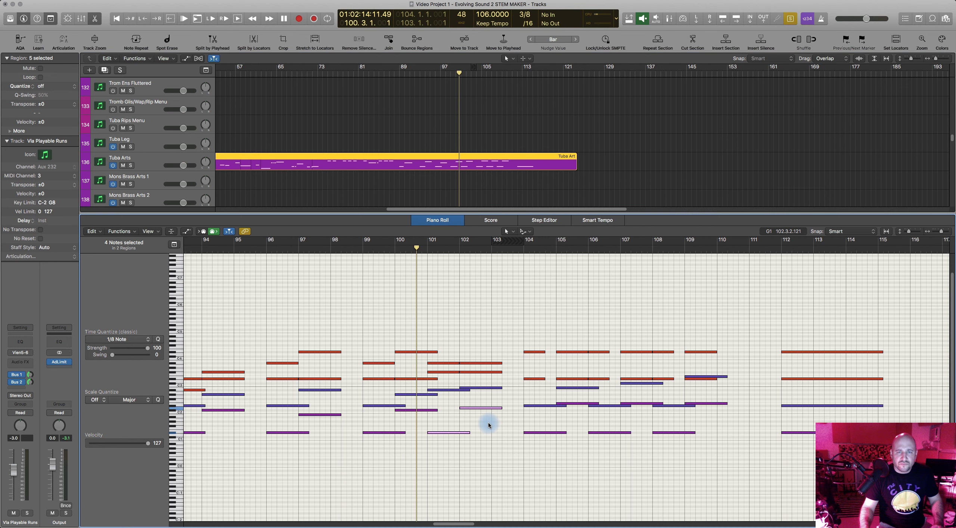
{"action": "left_click", "coordinate": [493, 387], "text": "shift"}
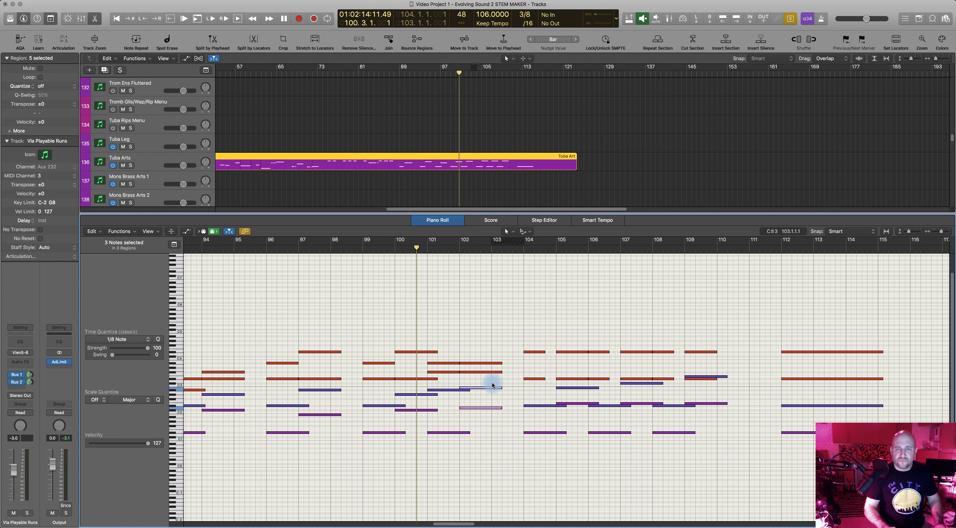
{"action": "key", "text": "alt+Up"}
{"action": "key", "text": "space"}
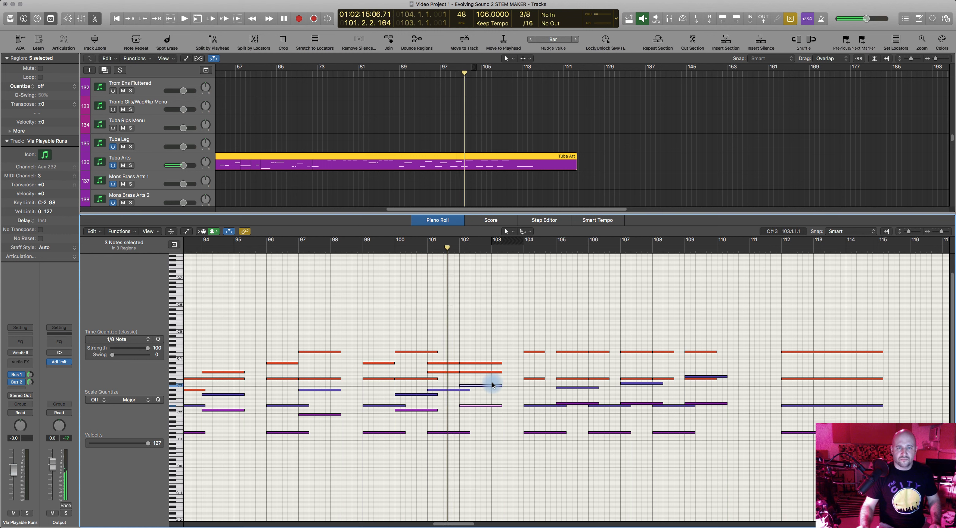
Lower the Horn Solo Arts 4 note at bar 102 by a semitone and play the passage through to bar 109
{"action": "left_click", "coordinate": [491, 385]}
{"action": "left_click_drag", "start_coordinate": [488, 383], "coordinate": [487, 381]}
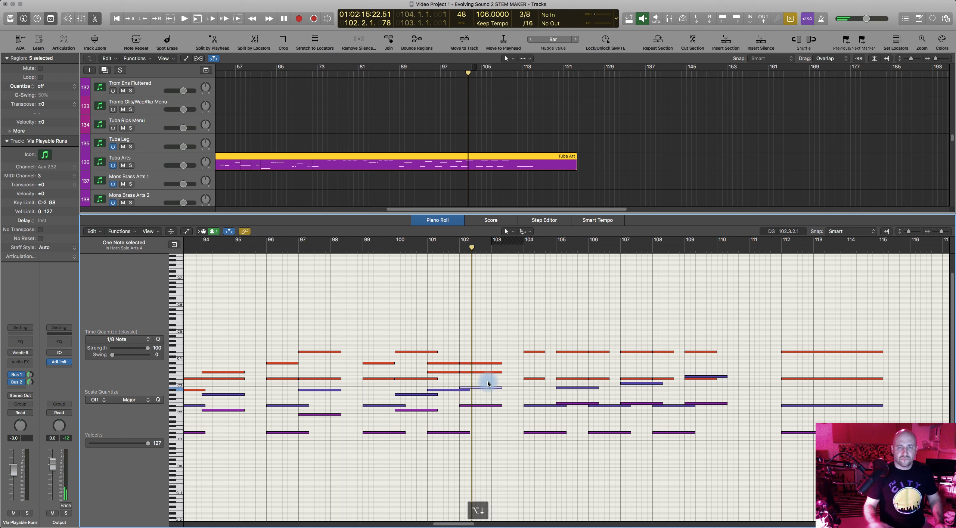
{"action": "left_click", "coordinate": [355, 256]}
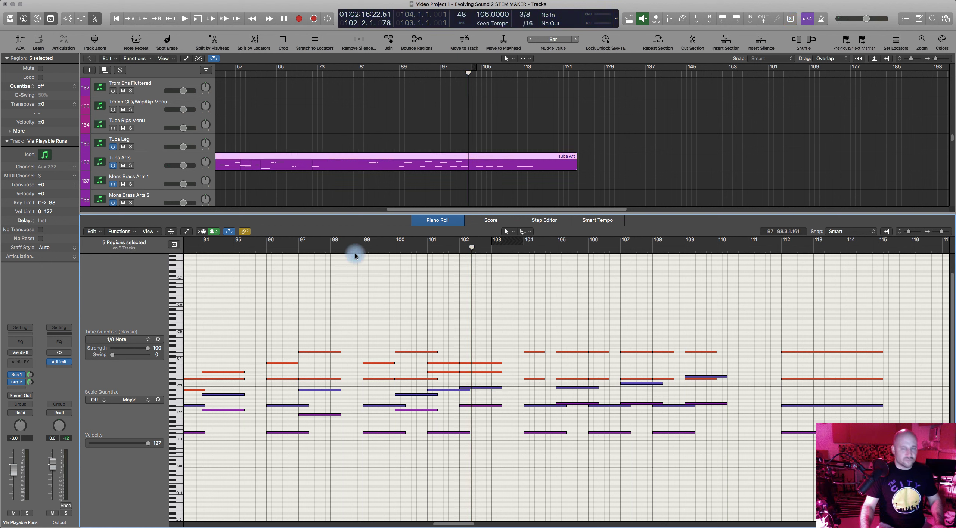
{"action": "key", "text": "space"}
{"action": "left_click", "coordinate": [418, 247]}
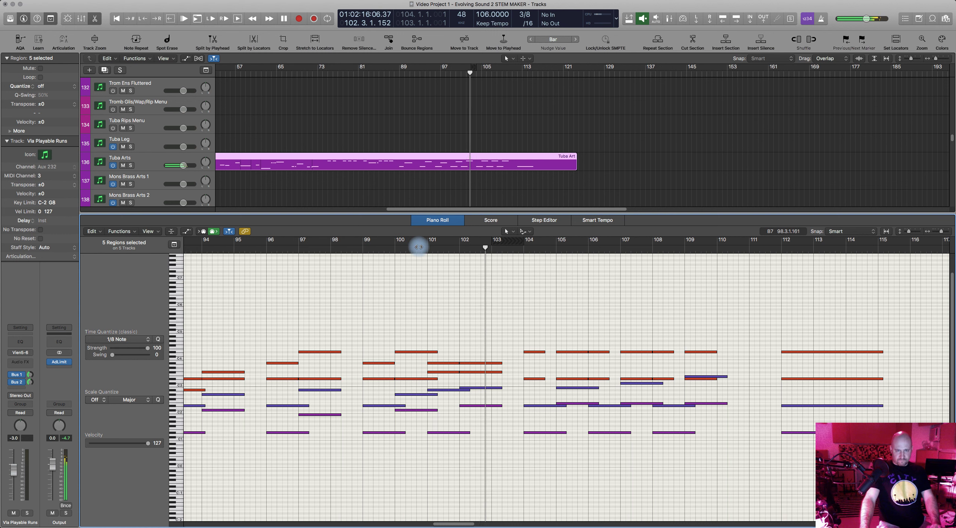
{"action": "key", "text": "space"}
{"action": "left_click", "coordinate": [355, 252]}
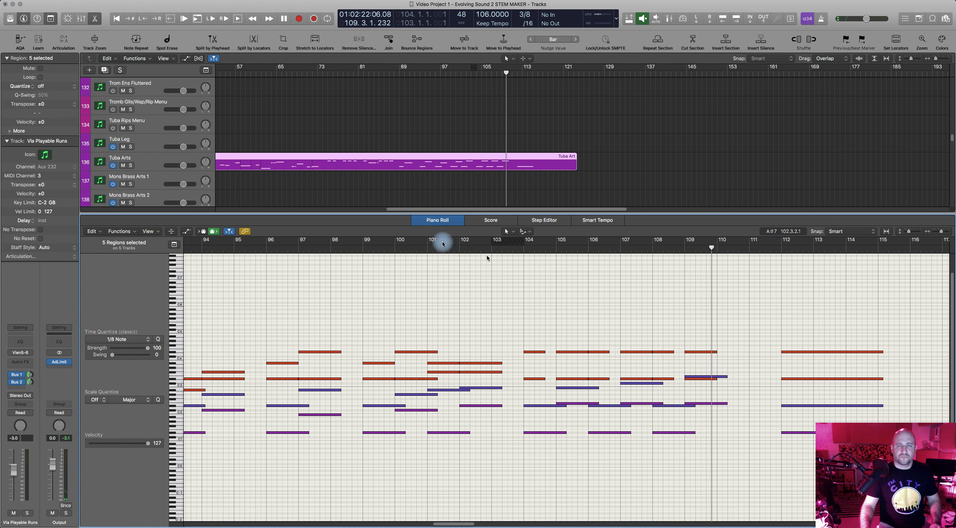
Show Trump Arts 1, Trump Arts 2 and the two red Horn Solo Arts 4 regions together in the Piano Roll
{"action": "left_click", "coordinate": [442, 225]}
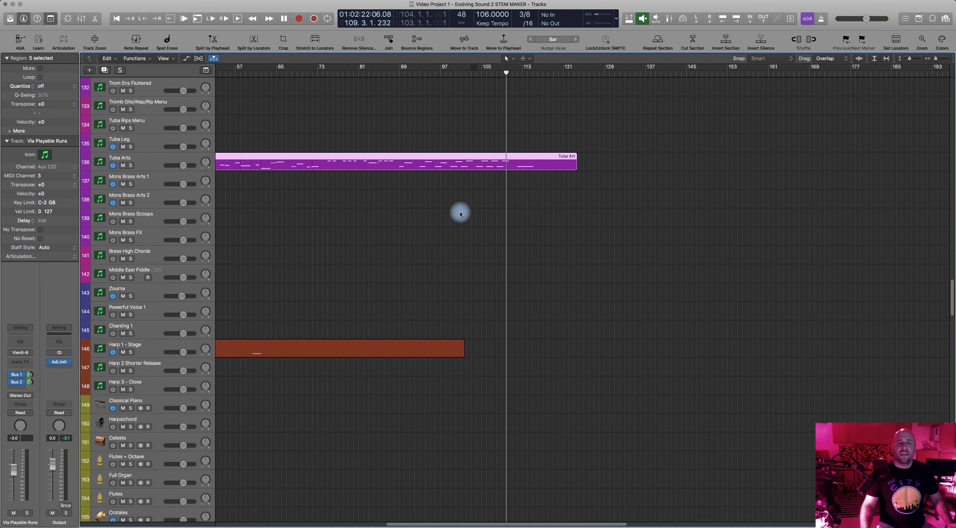
{"action": "scroll", "coordinate": [474, 209], "scroll_direction": "up", "scroll_amount": 10}
{"action": "left_click", "coordinate": [480, 220]}
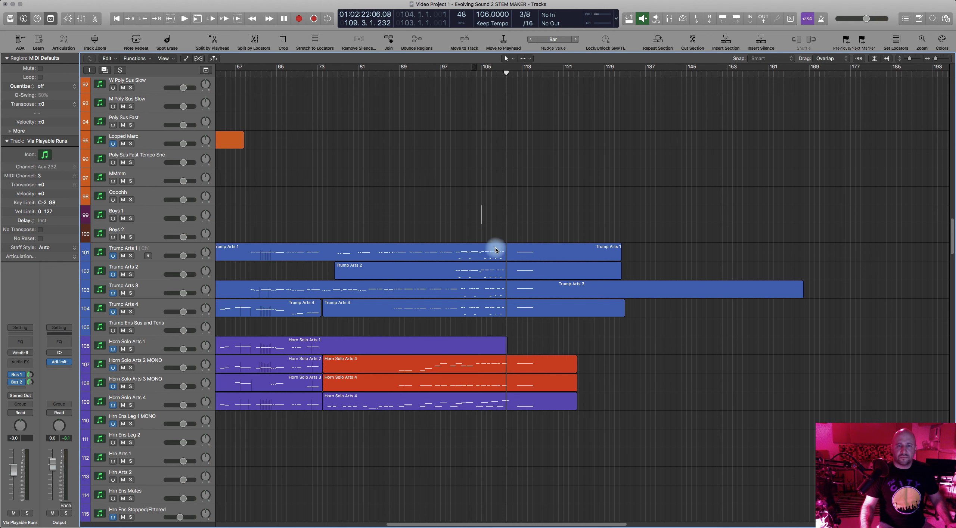
{"action": "left_click", "coordinate": [496, 254]}
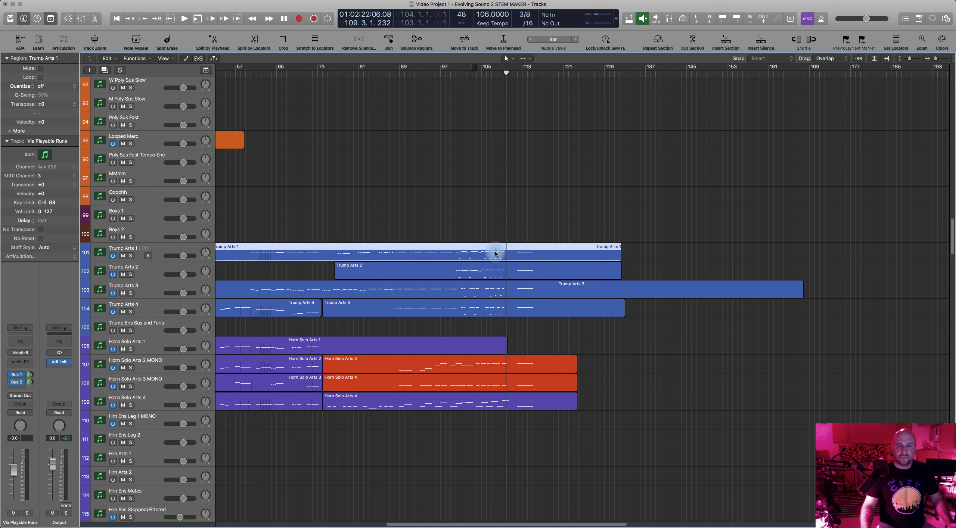
{"action": "left_click", "coordinate": [492, 363], "text": "shift"}
{"action": "left_click", "coordinate": [494, 383]}
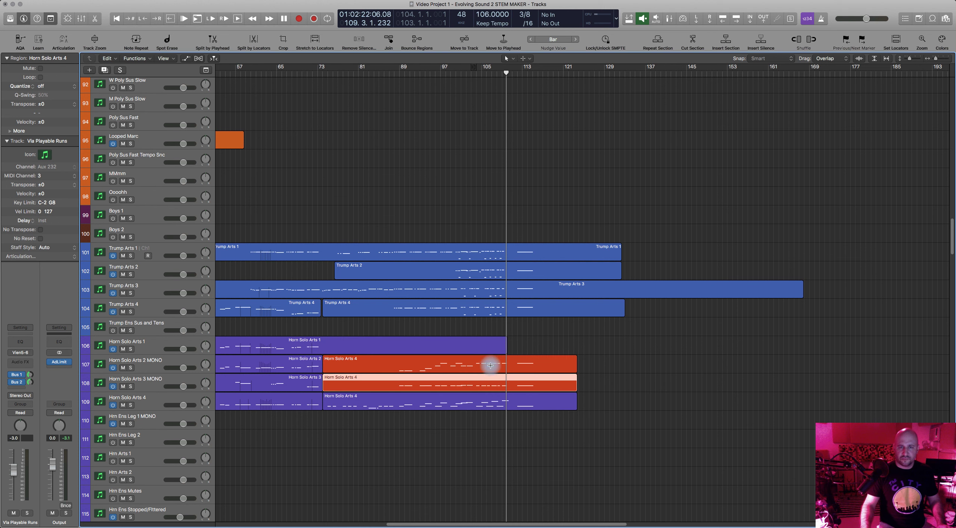
{"action": "left_click", "coordinate": [489, 364], "text": "shift"}
{"action": "left_click", "coordinate": [495, 248], "text": "shift"}
{"action": "left_click", "coordinate": [493, 266], "text": "shift"}
{"action": "key", "text": "p"}
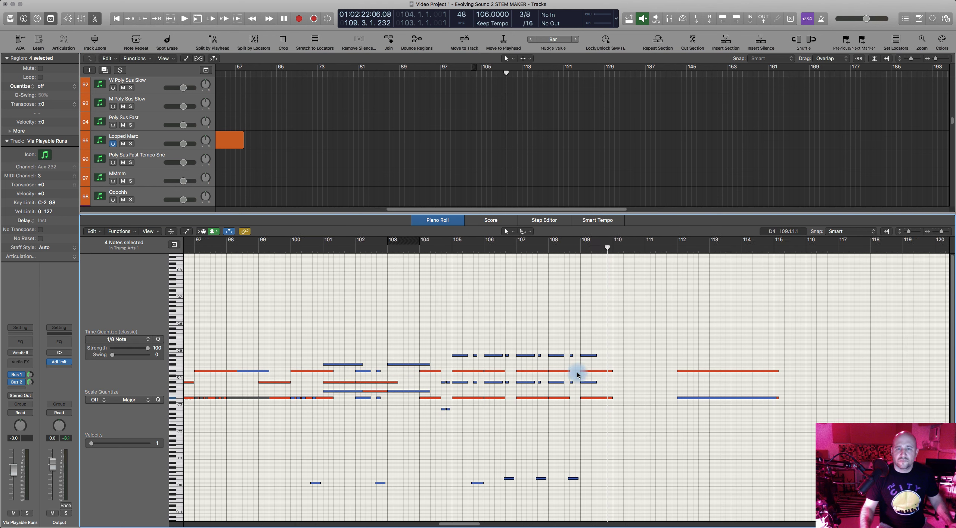
Shorten the two horn notes at bar 105 to the trumpet note length of 0.1.1.0
{"action": "scroll", "coordinate": [438, 346], "scroll_direction": "left", "scroll_amount": 2}
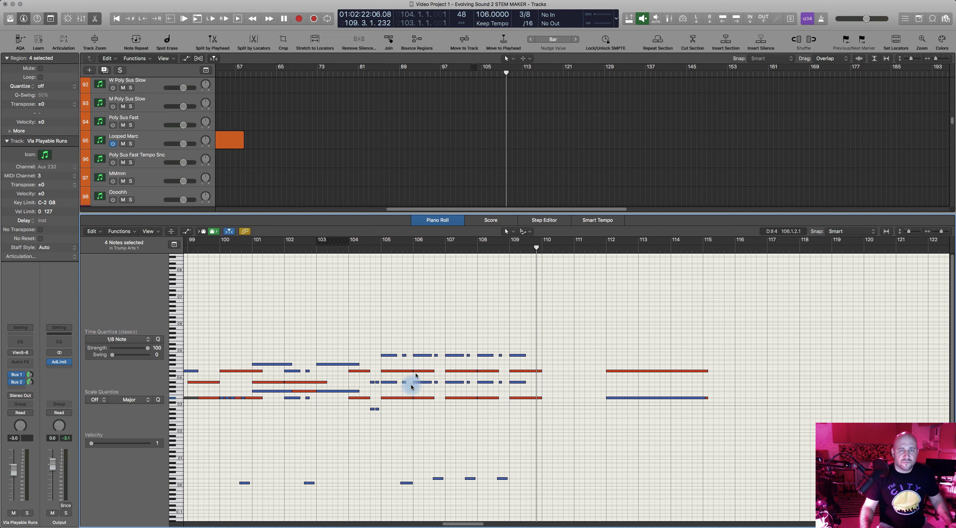
{"action": "left_click", "coordinate": [396, 398]}
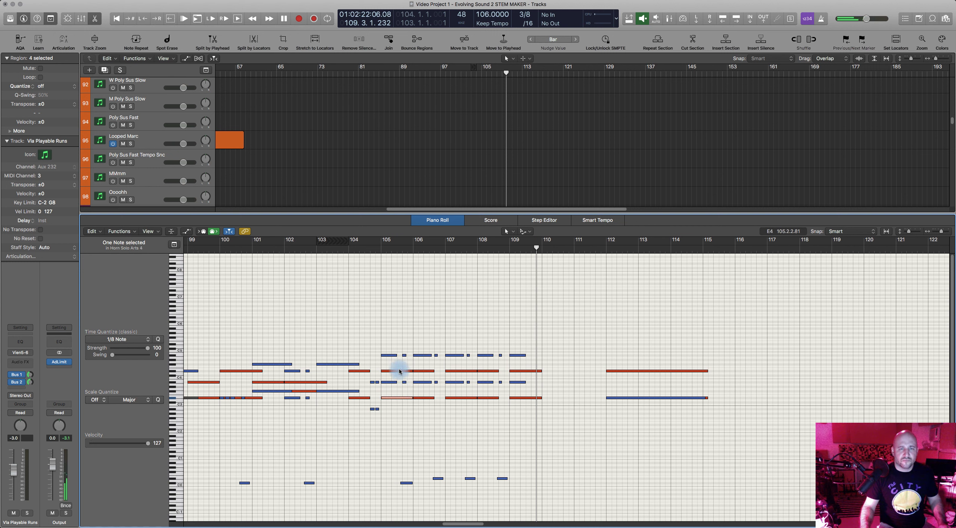
{"action": "left_click_drag", "start_coordinate": [412, 372], "coordinate": [396, 378]}
{"action": "left_click", "coordinate": [389, 399]}
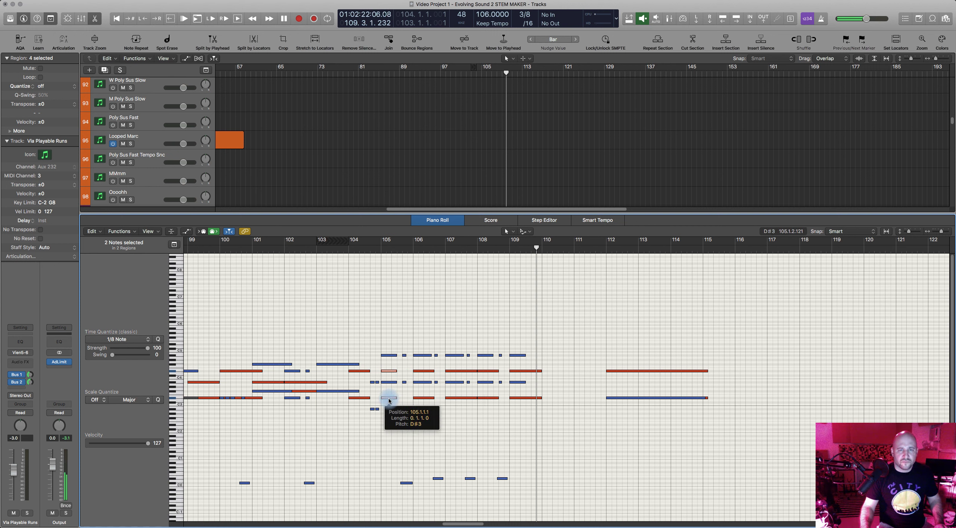
Open Trump Arts 1 alone, copy its notes from bars 105 to 109, and place the playhead at bar 105
{"action": "left_click", "coordinate": [452, 222]}
{"action": "left_click", "coordinate": [520, 328]}
{"action": "double_click", "coordinate": [502, 245]}
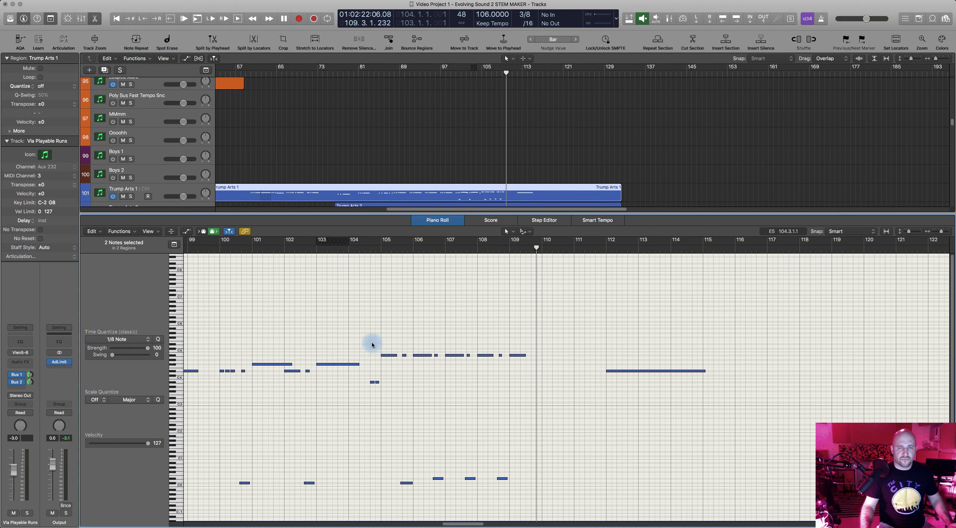
{"action": "left_click_drag", "start_coordinate": [384, 344], "coordinate": [556, 495]}
{"action": "key", "text": "slash"}
{"action": "type", "text": "105"}
{"action": "key", "text": "Return"}
Replace the notes at bars 105 to 109 in the Horn Solo Arts 2 MONO region with the copied trumpet notes
{"action": "scroll", "coordinate": [490, 161], "scroll_direction": "down", "scroll_amount": 6}
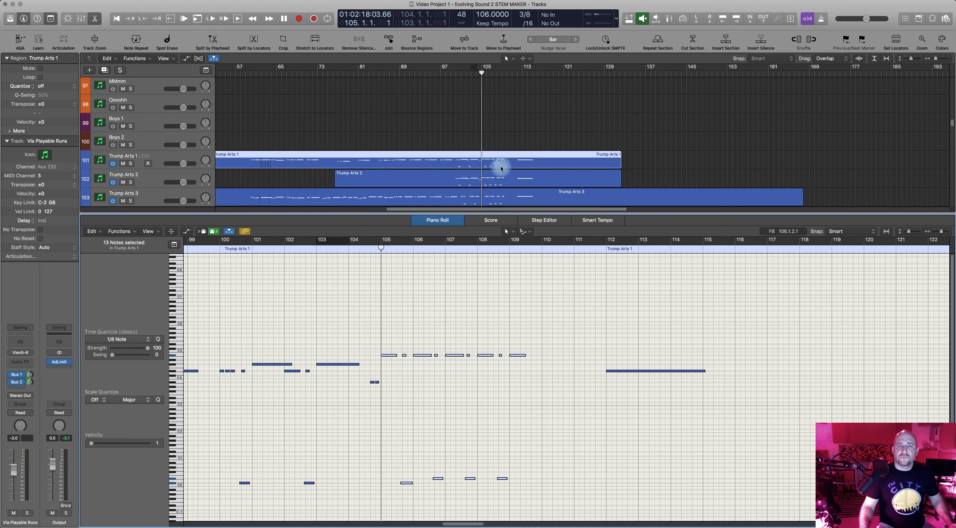
{"action": "left_click", "coordinate": [481, 147]}
{"action": "left_click_drag", "start_coordinate": [388, 357], "coordinate": [537, 392]}
{"action": "key", "text": "Delete"}
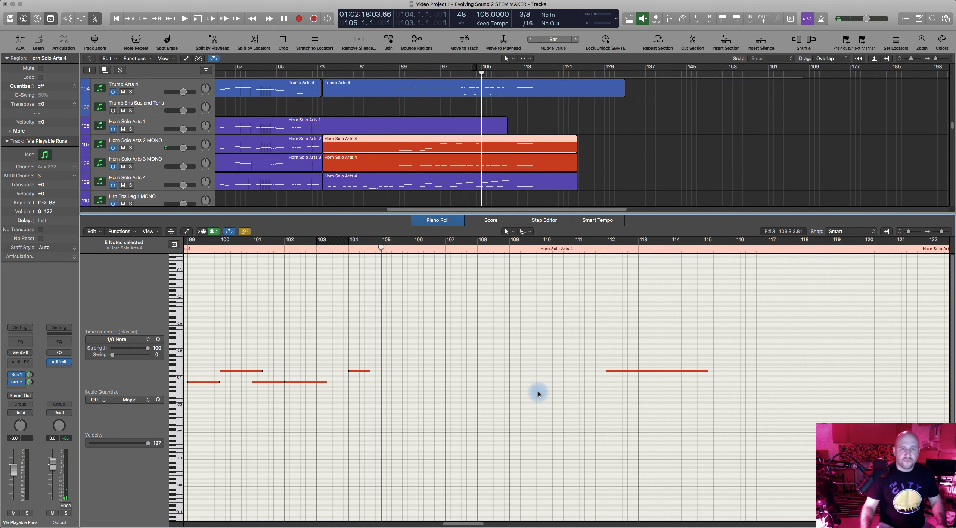
{"action": "key", "text": "super+v"}
Transpose the pasted upper notes in Horn Solo Arts 2 MONO down seven semitones, keeping the low notes, and play them up to bar 109
{"action": "left_click_drag", "start_coordinate": [373, 338], "coordinate": [519, 368]}
{"action": "key", "text": "alt+shift+Down"}
{"action": "key", "text": "alt+Up"}
{"action": "key", "text": "alt+Up"}
{"action": "key", "text": "alt+Up"}
{"action": "key", "text": "alt+Up"}
{"action": "key", "text": "alt+Up"}
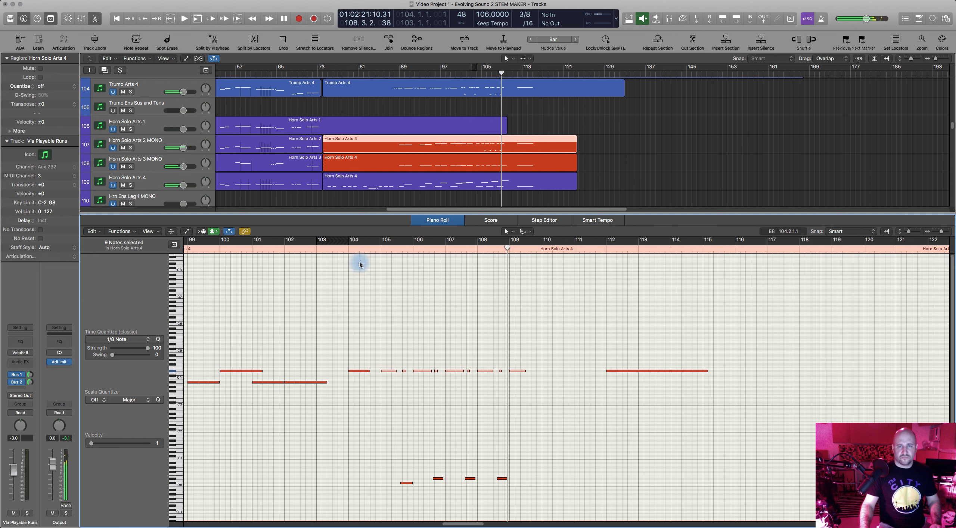
{"action": "key", "text": "space"}
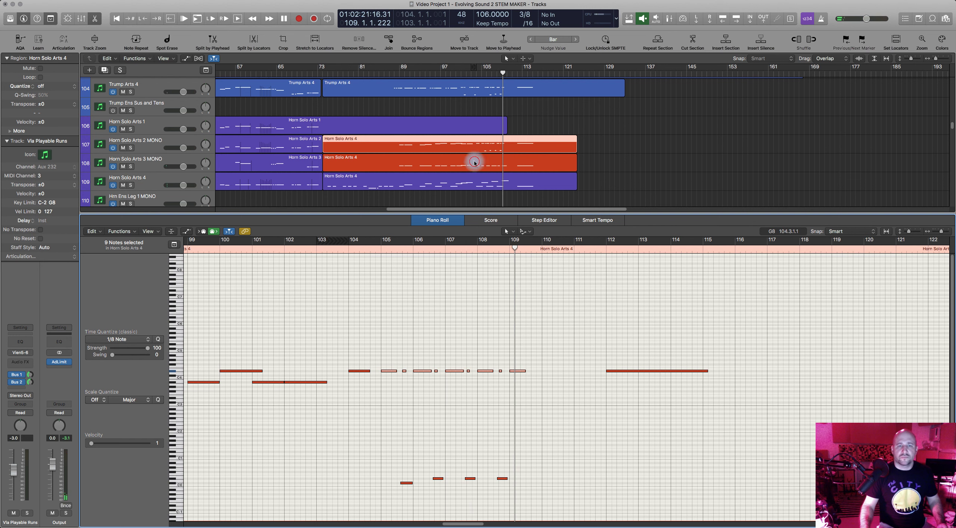
Replace the notes at bars 105 to 109 in the Horn Solo Arts 3 MONO region with the copied trumpet notes
{"action": "left_click", "coordinate": [469, 163]}
{"action": "left_click", "coordinate": [380, 248]}
{"action": "left_click_drag", "start_coordinate": [386, 367], "coordinate": [522, 423]}
{"action": "key", "text": "super+v"}
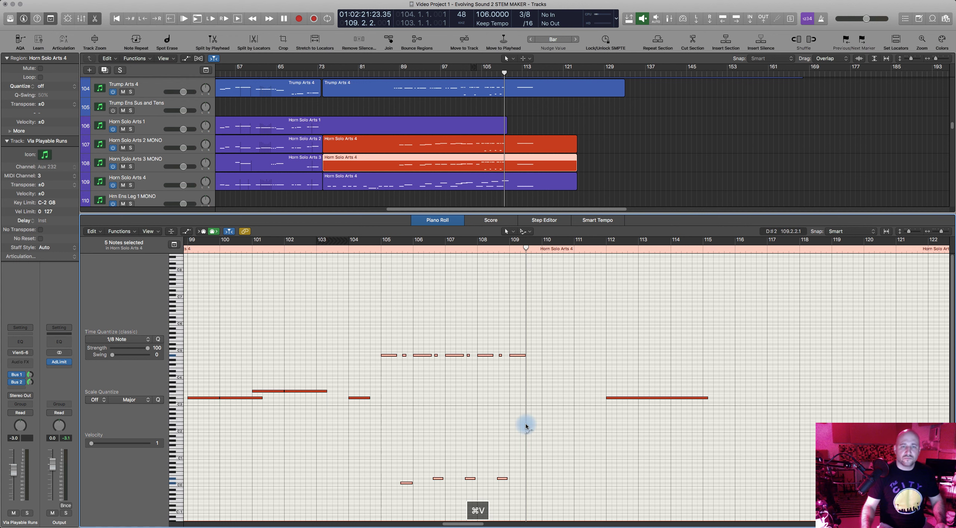
Transpose the pasted upper notes in Horn Solo Arts 3 MONO down 19 semitones to D#3 and play from bar 104 to bar 109
{"action": "left_click_drag", "start_coordinate": [383, 341], "coordinate": [529, 359]}
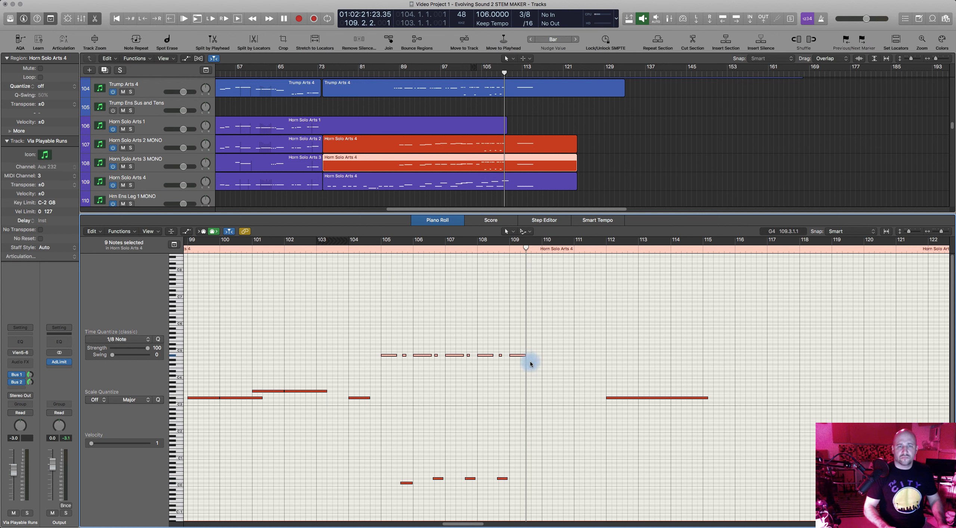
{"action": "key", "text": "alt+shift+Down"}
{"action": "key", "text": "alt+shift+Down"}
{"action": "key", "text": "alt+Up"}
{"action": "key", "text": "alt+Up"}
{"action": "key", "text": "alt+Up"}
{"action": "key", "text": "alt+Up"}
{"action": "key", "text": "alt+Up"}
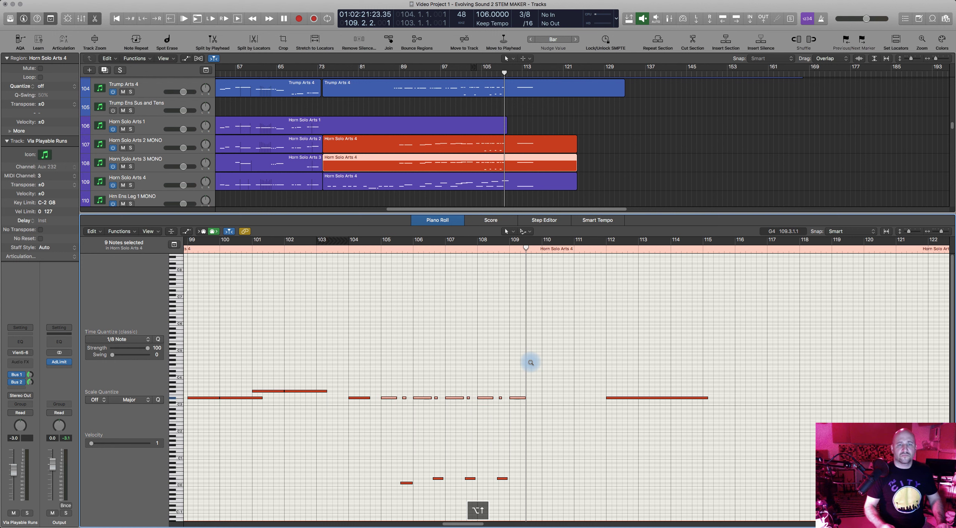
{"action": "left_click", "coordinate": [347, 247]}
{"action": "key", "text": "space"}
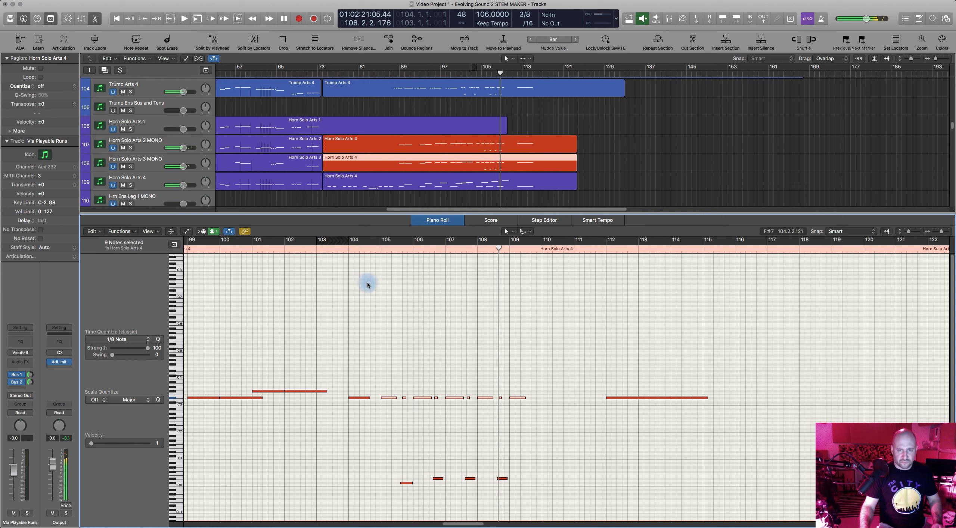
{"action": "key", "text": "space"}
Show Horn Solo Arts 4, Trom Solo Arts 3 and Tuba Arts together in the Piano Roll and select their notes at bar 104
{"action": "left_click", "coordinate": [454, 181]}
{"action": "scroll", "coordinate": [486, 181], "scroll_direction": "down", "scroll_amount": 5}
{"action": "scroll", "coordinate": [486, 181], "scroll_direction": "down", "scroll_amount": 8}
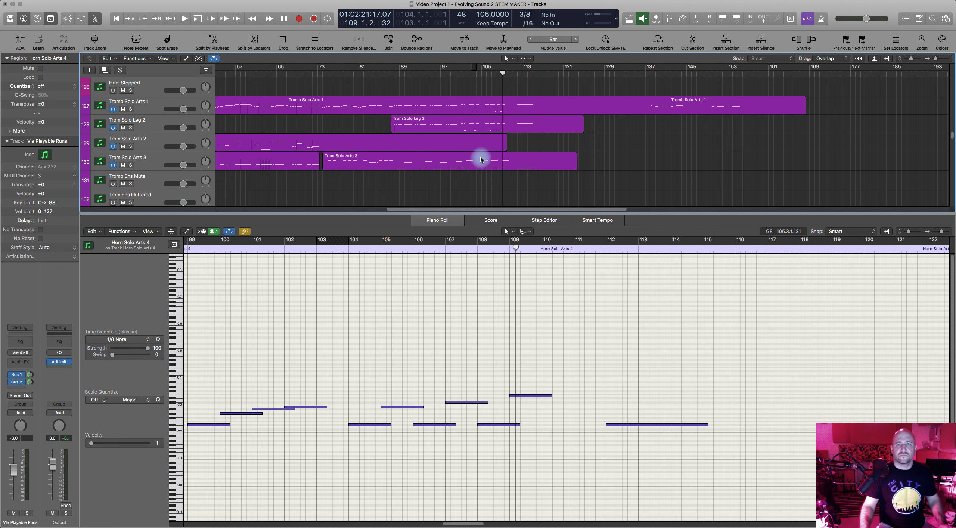
{"action": "left_click", "coordinate": [481, 160], "text": "shift"}
{"action": "scroll", "coordinate": [497, 164], "scroll_direction": "down", "scroll_amount": 6}
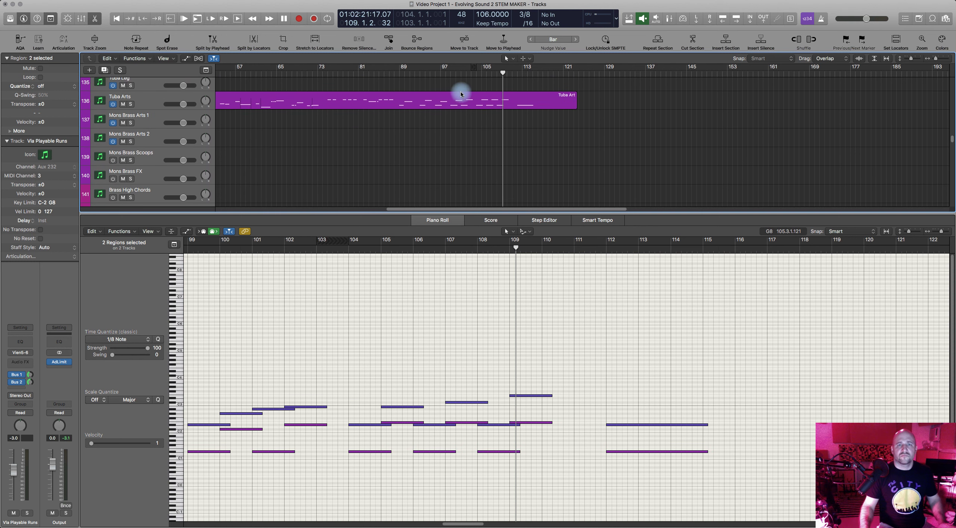
{"action": "left_click", "coordinate": [461, 95], "text": "shift"}
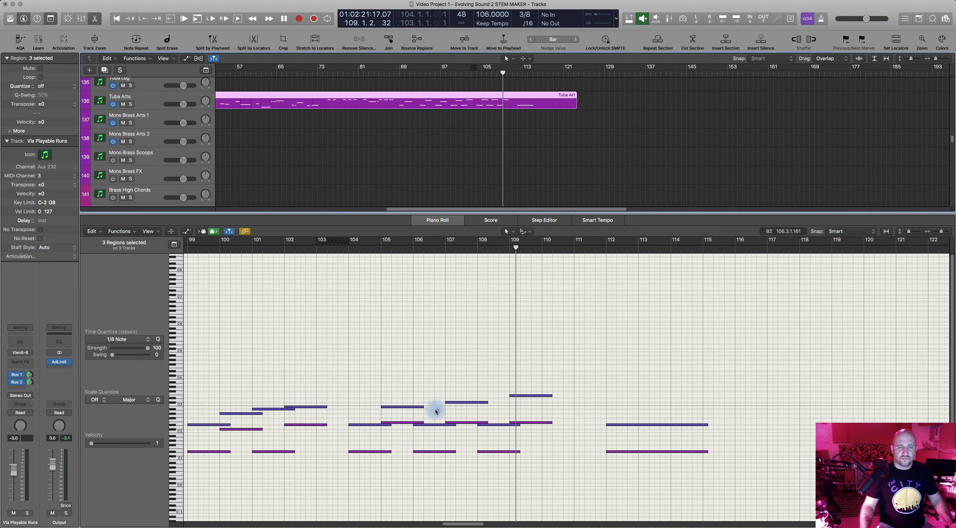
{"action": "left_click_drag", "start_coordinate": [363, 404], "coordinate": [369, 470]}
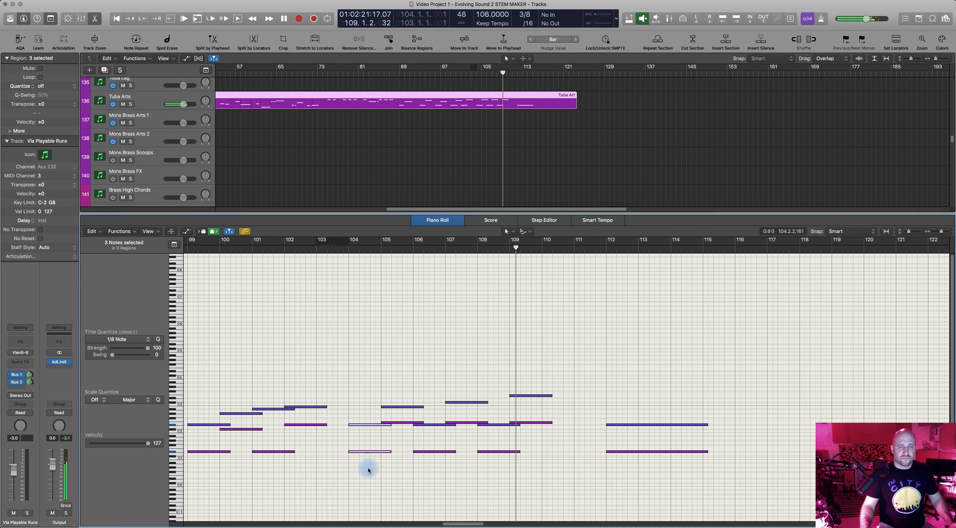
Raise the bar 104 notes an octave and try other pitches for the bar 105 notes in the three selected regions
{"action": "left_click_drag", "start_coordinate": [405, 395], "coordinate": [399, 431]}
{"action": "key", "text": "alt+Up"}
{"action": "key", "text": "alt+Up"}
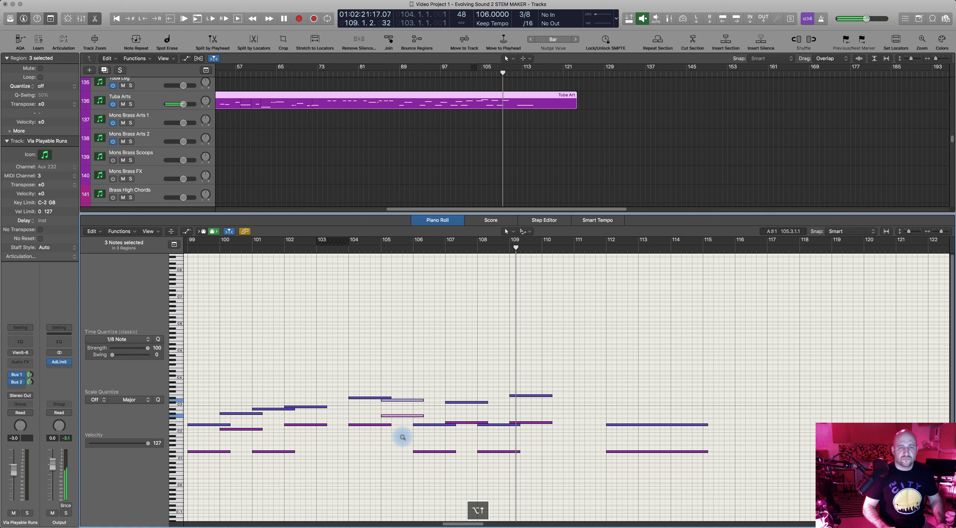
{"action": "key", "text": "alt+Down"}
{"action": "key", "text": "alt+Down"}
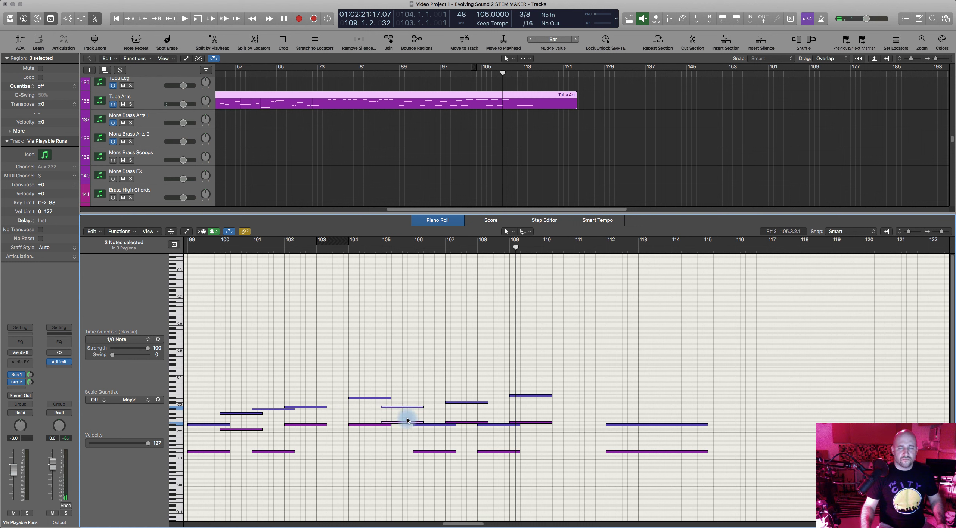
Show only the Tuba Arts and Trom Solo Arts 3 regions together in the Piano Roll
{"action": "left_click", "coordinate": [472, 116]}
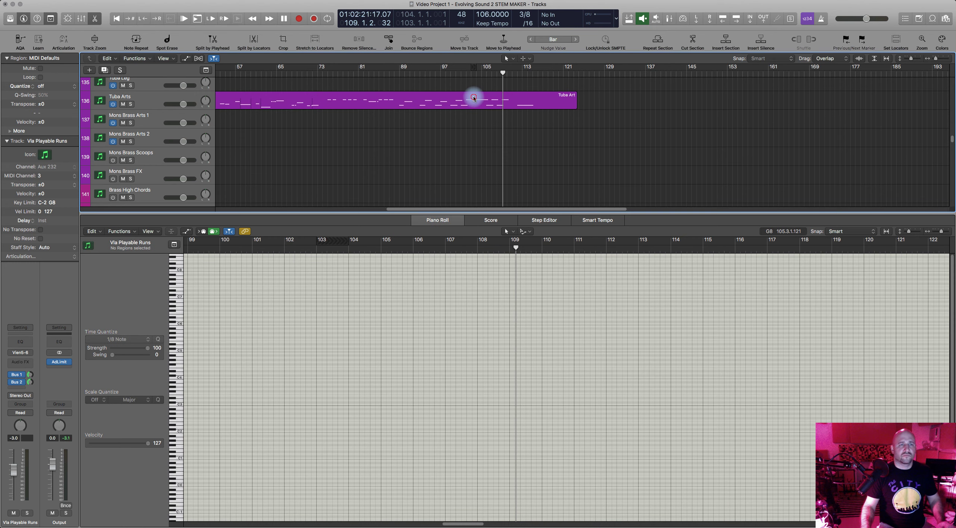
{"action": "left_click", "coordinate": [473, 96]}
{"action": "scroll", "coordinate": [502, 129], "scroll_direction": "up", "scroll_amount": 5}
{"action": "scroll", "coordinate": [502, 129], "scroll_direction": "up", "scroll_amount": 1}
{"action": "left_click", "coordinate": [480, 131], "text": "shift"}
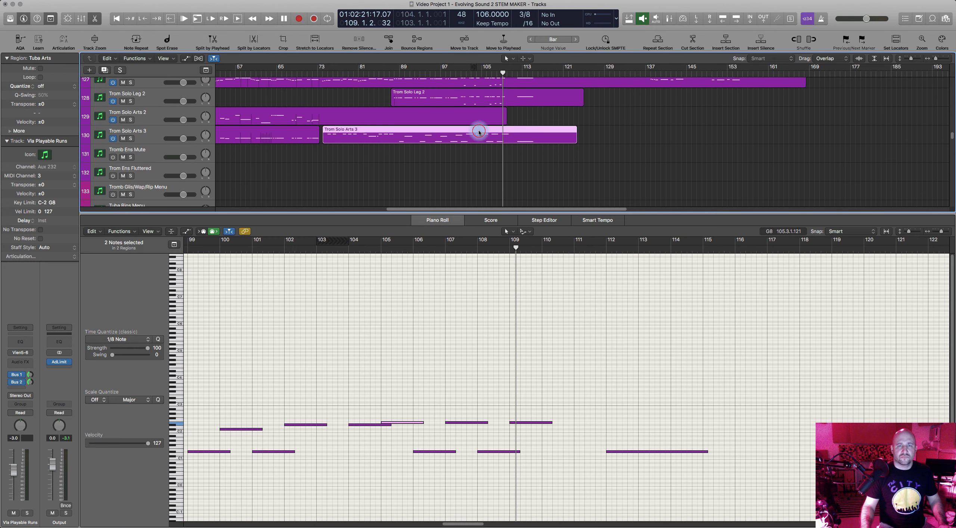
Transpose the trombone and tuba notes at bars 105 to 108 into a gradually descending line and play it from just before bar 104
{"action": "left_click", "coordinate": [367, 409]}
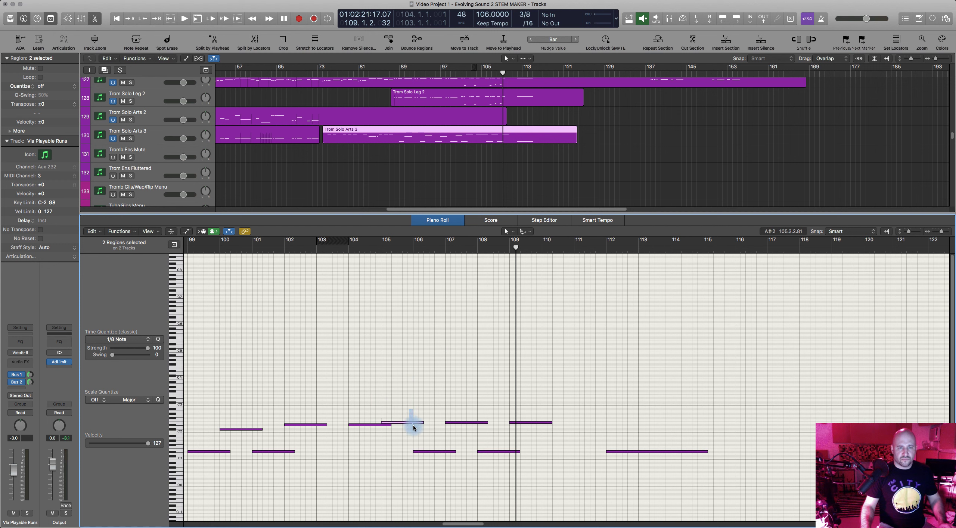
{"action": "left_click", "coordinate": [430, 452]}
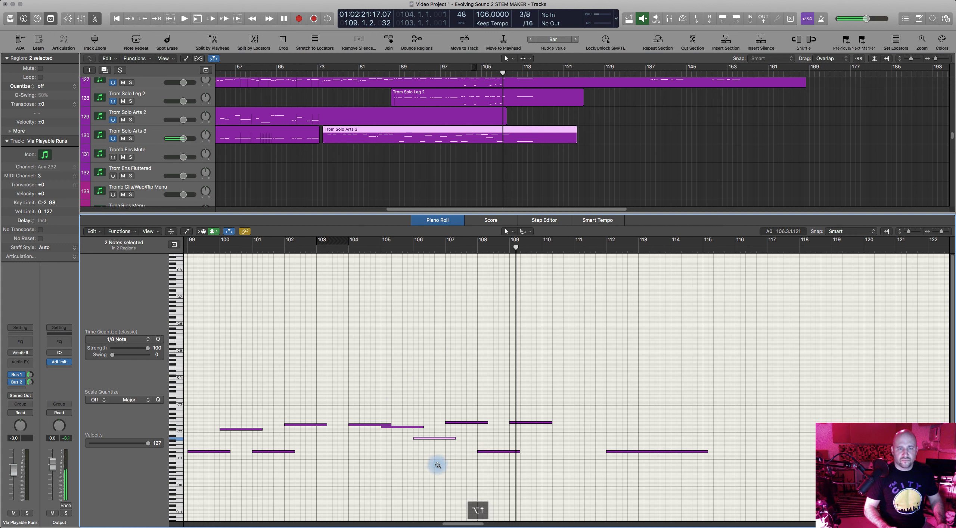
{"action": "left_click", "coordinate": [475, 422]}
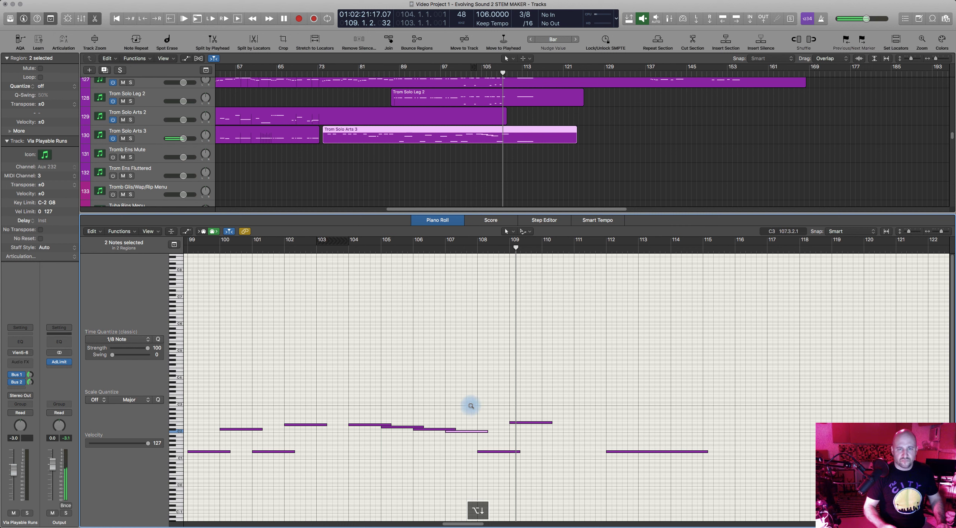
{"action": "left_click", "coordinate": [495, 452]}
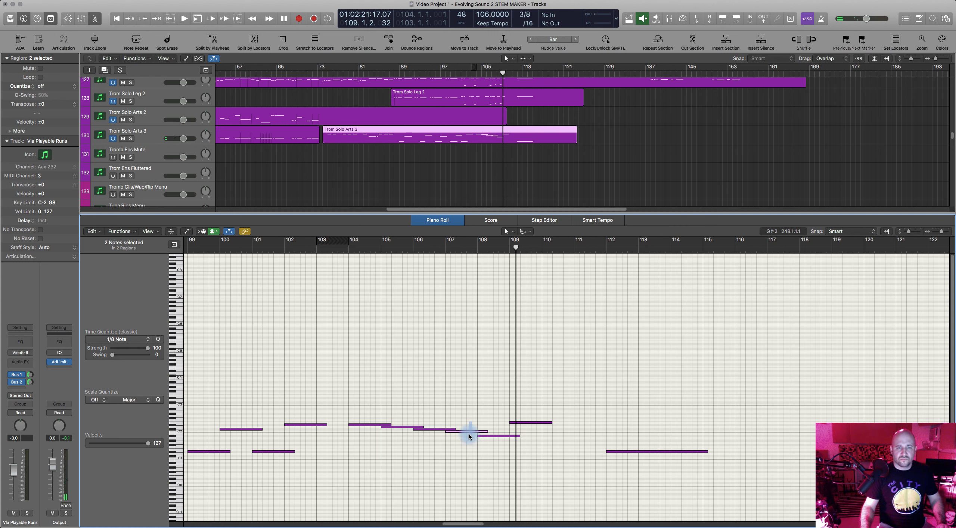
{"action": "left_click", "coordinate": [336, 248]}
{"action": "key", "text": "space"}
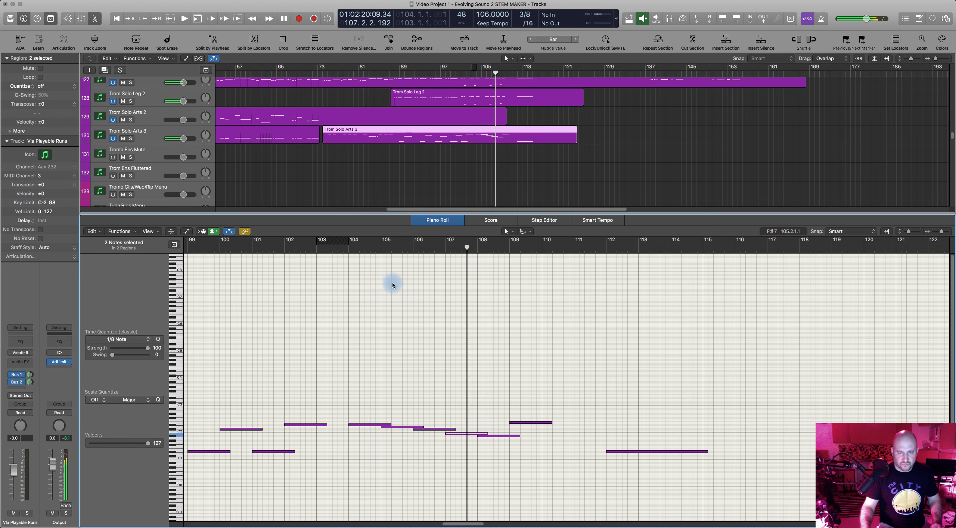
{"action": "key", "text": "space"}
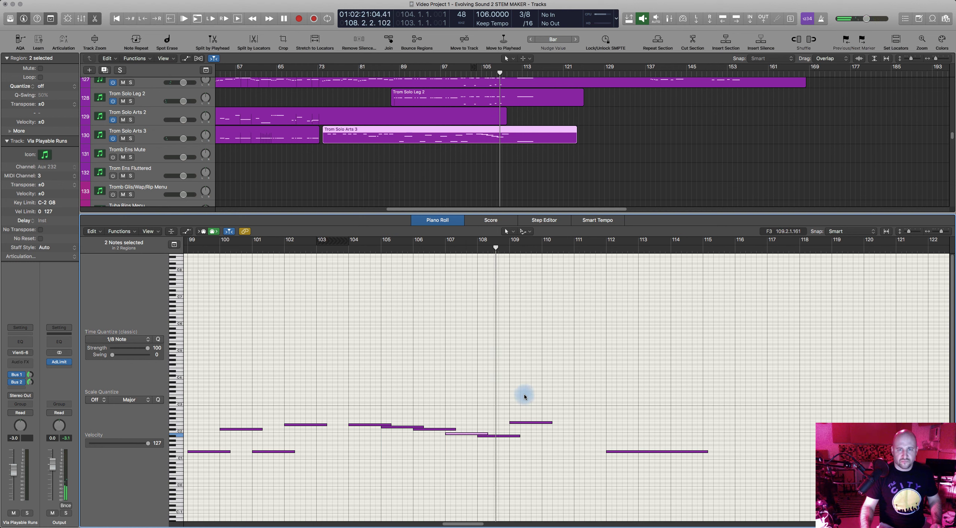
Copy the trombone and tuba notes at bars 104 to 108 and set the playhead to bar 104
{"action": "left_click_drag", "start_coordinate": [527, 403], "coordinate": [538, 428]}
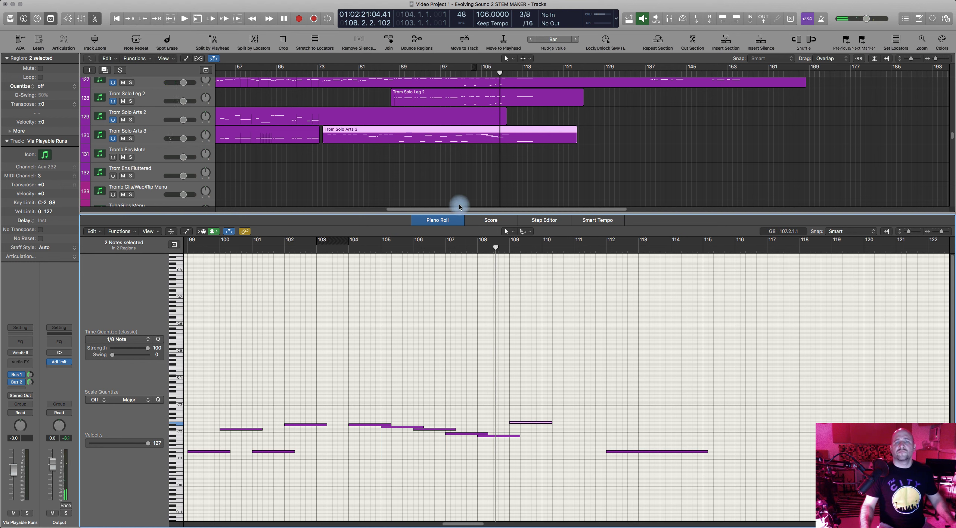
{"action": "scroll", "coordinate": [505, 161], "scroll_direction": "up", "scroll_amount": 2}
{"action": "scroll", "coordinate": [505, 160], "scroll_direction": "up", "scroll_amount": 8}
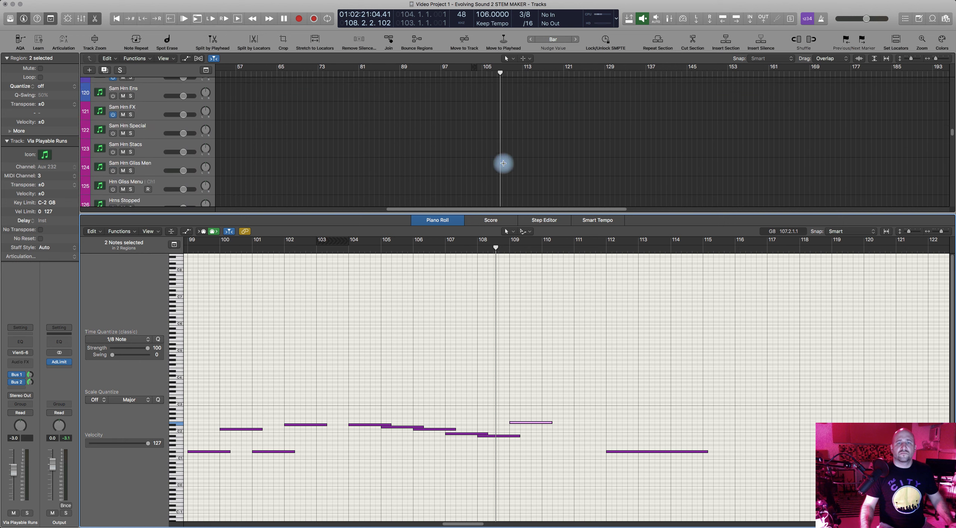
{"action": "left_click_drag", "start_coordinate": [357, 407], "coordinate": [479, 456]}
{"action": "key", "text": "slash"}
{"action": "type", "text": "104"}
{"action": "key", "text": "Return"}
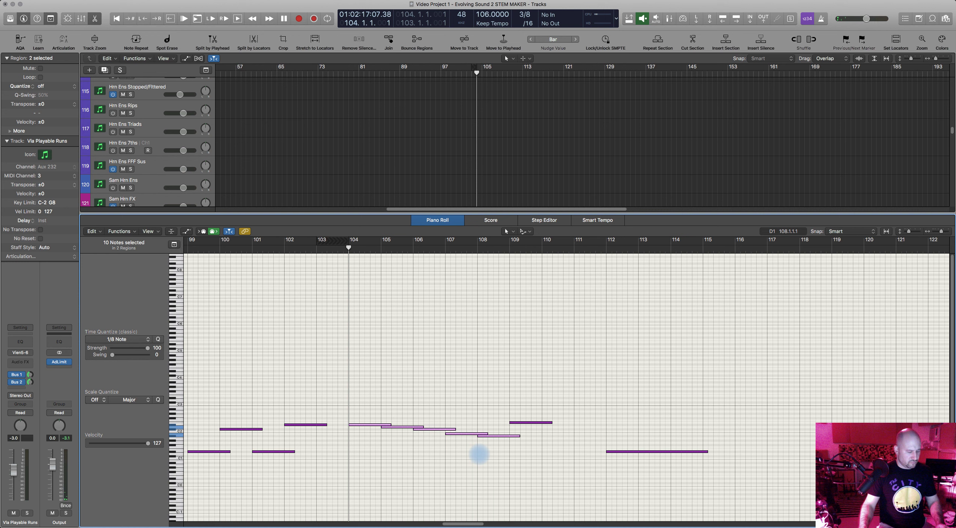
{"action": "key", "text": "super+c"}
Replace the Horn Solo Arts 4 notes at bars 104 to 108 with the copied line, raise it an octave and play it back
{"action": "scroll", "coordinate": [470, 149], "scroll_direction": "up", "scroll_amount": 8}
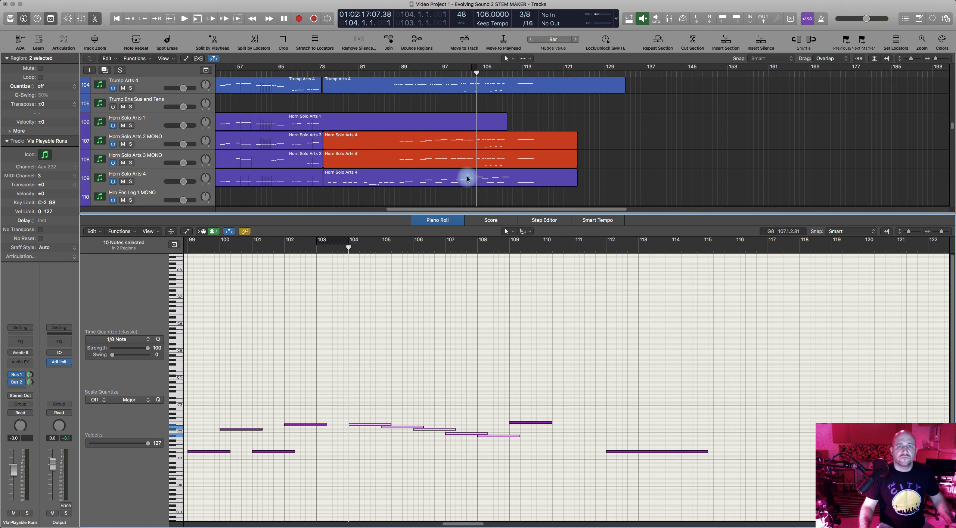
{"action": "left_click", "coordinate": [466, 178]}
{"action": "left_click", "coordinate": [455, 424]}
{"action": "left_click_drag", "start_coordinate": [355, 375], "coordinate": [505, 472]}
{"action": "key", "text": "Delete"}
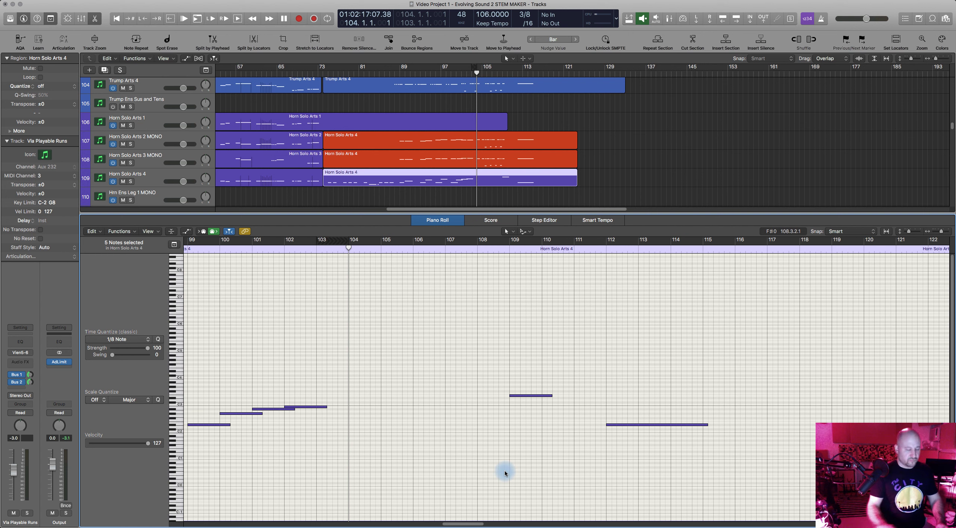
{"action": "key", "text": "super+v"}
{"action": "key", "text": "alt+shift+Up"}
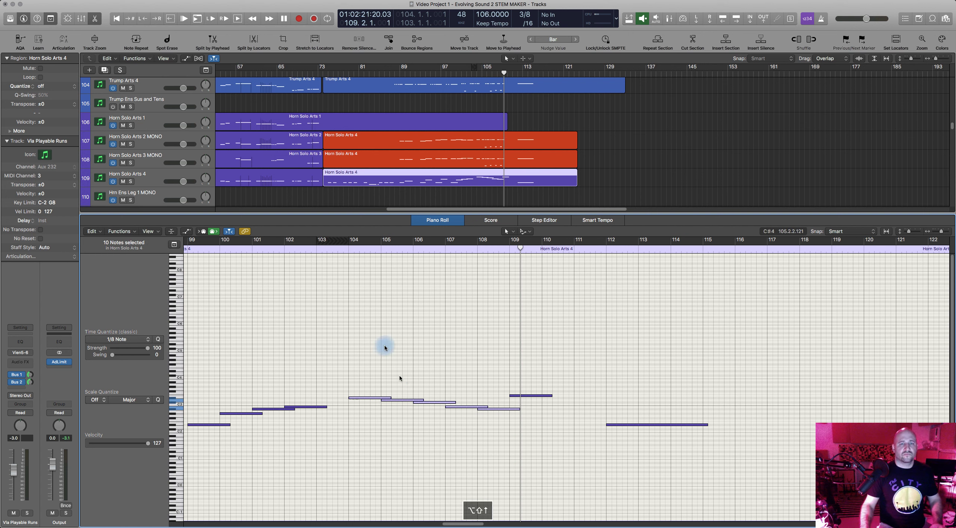
{"action": "left_click", "coordinate": [342, 250]}
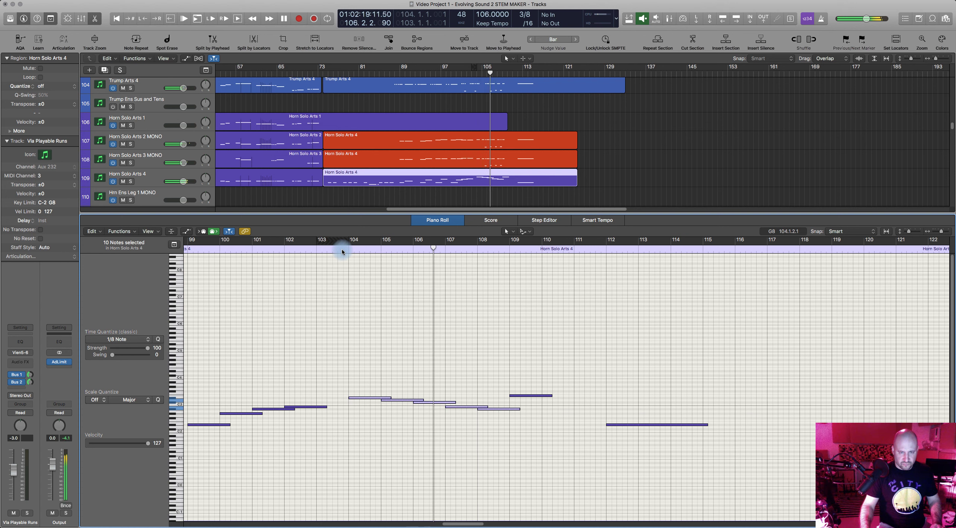
{"action": "key", "text": "space"}
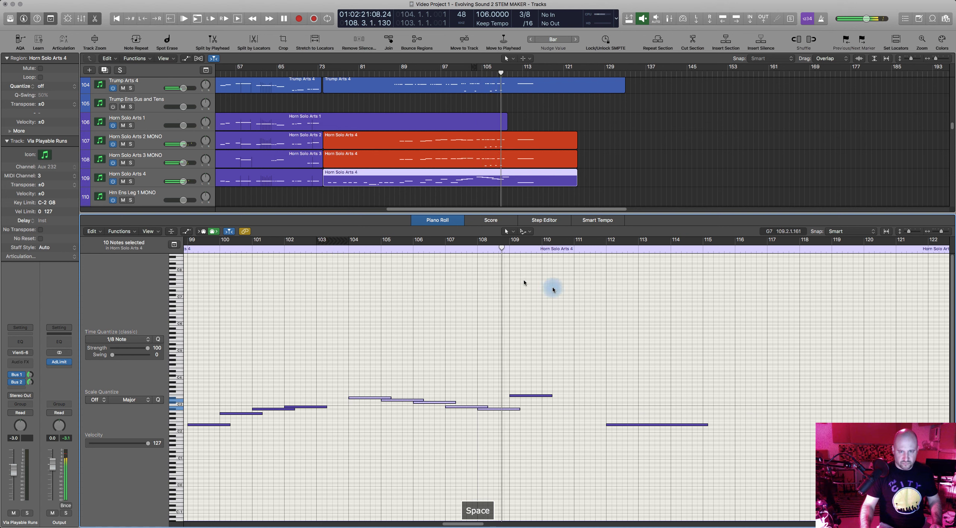
Add the Trom Solo Arts 3 and Tuba Arts regions to Horn Solo Arts 4 in the Piano Roll
{"action": "scroll", "coordinate": [493, 161], "scroll_direction": "down", "scroll_amount": 15}
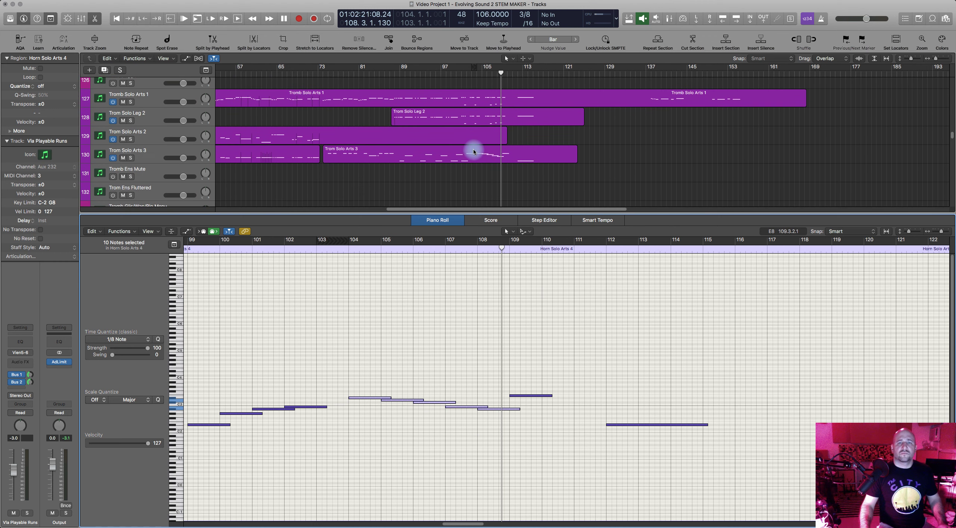
{"action": "left_click", "coordinate": [486, 153], "text": "shift"}
{"action": "scroll", "coordinate": [519, 161], "scroll_direction": "down", "scroll_amount": 6}
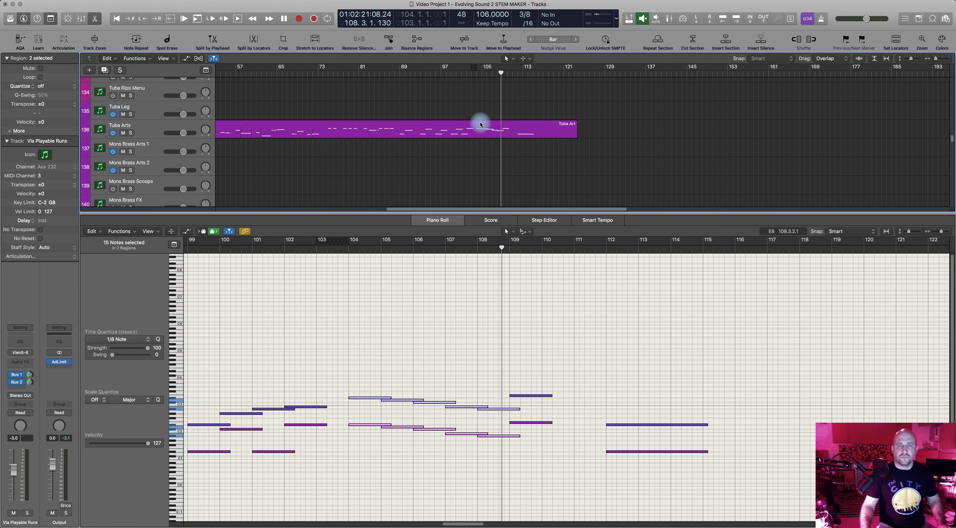
{"action": "left_click", "coordinate": [479, 122], "text": "shift"}
Lower the bar 109 notes of all three regions by an octave and play from just before bar 104 to bar 110
{"action": "left_click_drag", "start_coordinate": [528, 372], "coordinate": [543, 449]}
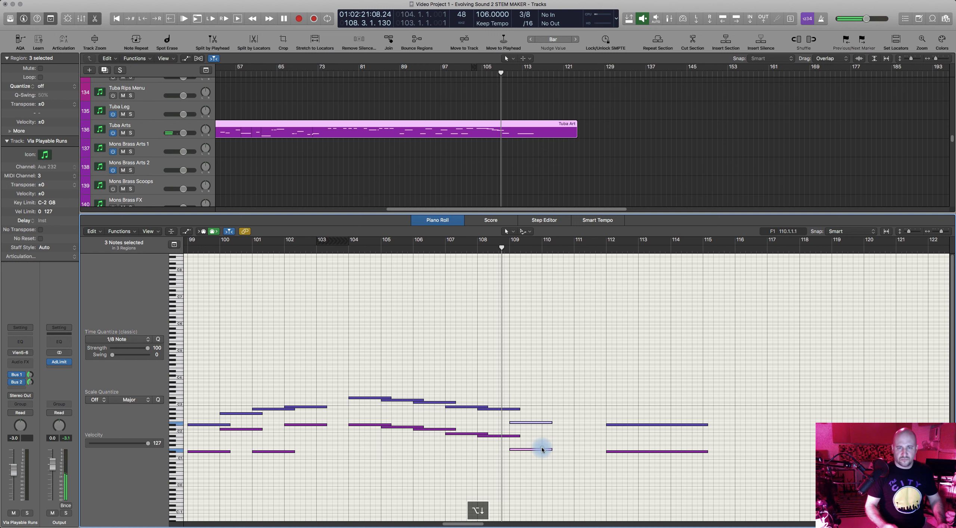
{"action": "left_click", "coordinate": [334, 249]}
{"action": "key", "text": "space"}
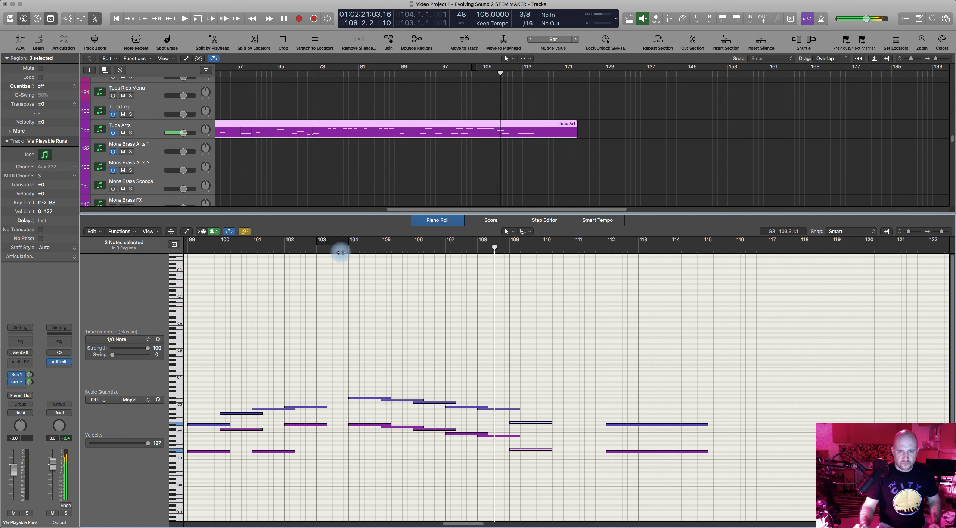
{"action": "key", "text": "space"}
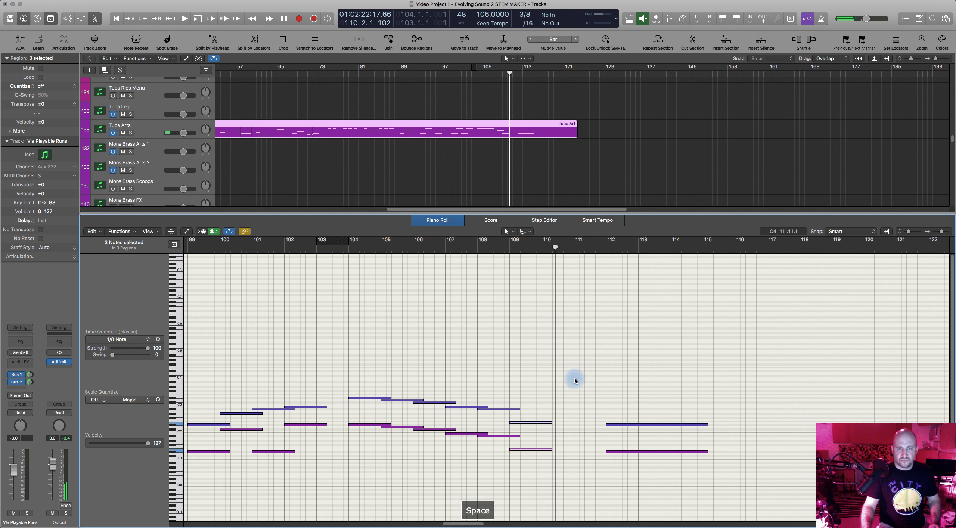
Delete the bar 109 notes from all three regions and play the passage from about bar 74 to bar 108
{"action": "left_click_drag", "start_coordinate": [538, 405], "coordinate": [543, 460]}
{"action": "key", "text": "BackSpace"}
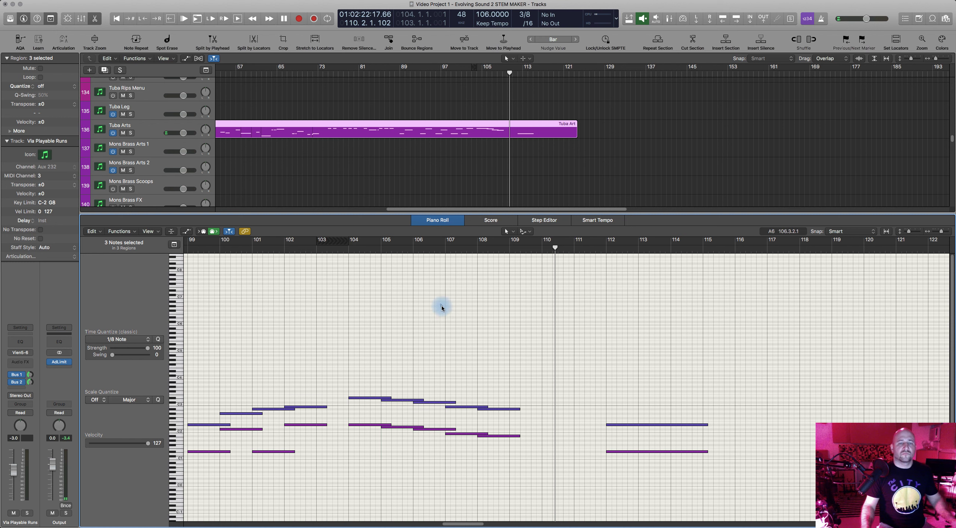
{"action": "scroll", "coordinate": [441, 308], "scroll_direction": "down", "scroll_amount": 10}
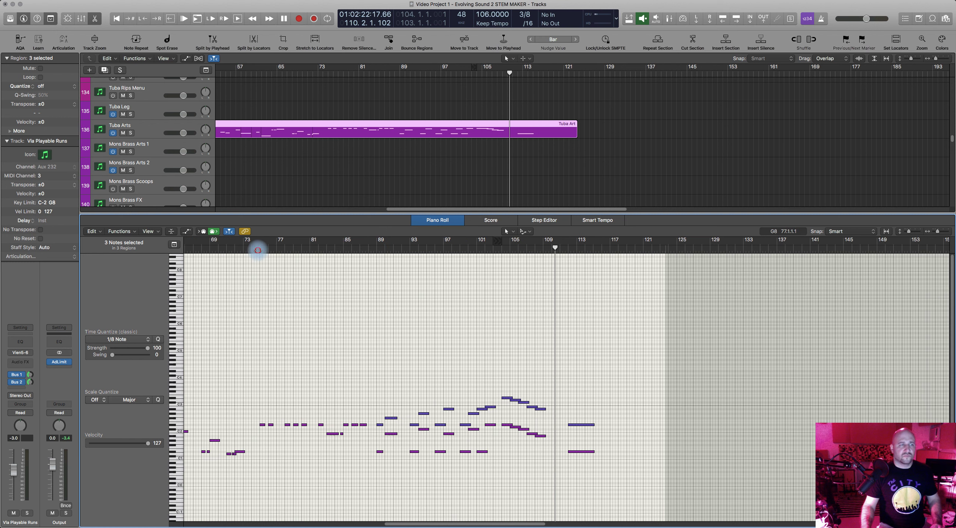
{"action": "left_click", "coordinate": [258, 251]}
{"action": "key", "text": "space"}
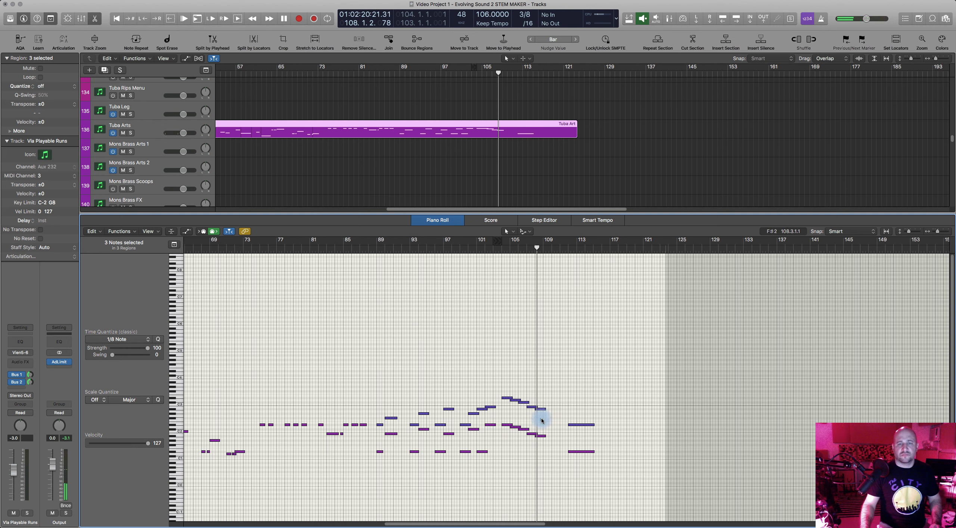
Copy the bar 108 notes of all three regions to bar 109, with the horn at A2, and play the result
{"action": "scroll", "coordinate": [558, 427], "scroll_direction": "up", "scroll_amount": 5}
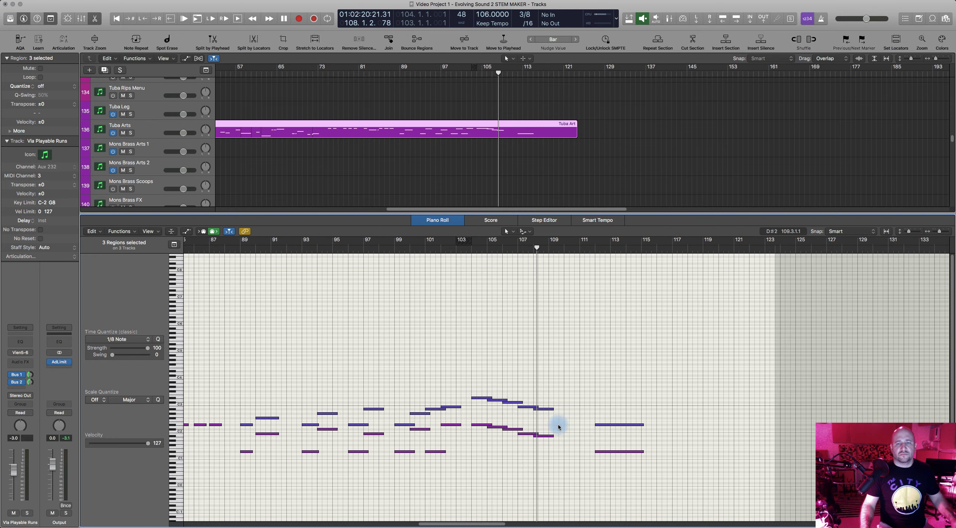
{"action": "scroll", "coordinate": [558, 427], "scroll_direction": "right", "scroll_amount": 4}
{"action": "left_click_drag", "start_coordinate": [460, 436], "coordinate": [463, 452]}
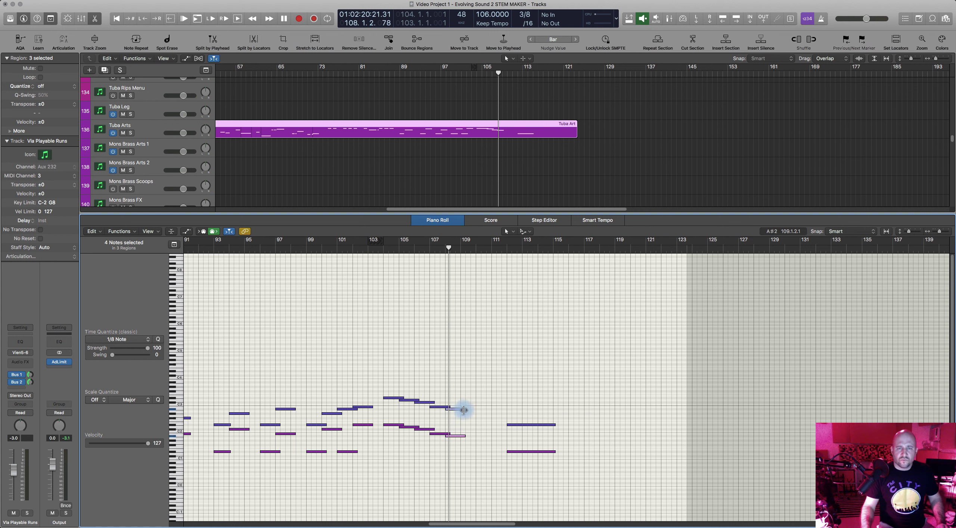
{"action": "left_click_drag", "start_coordinate": [464, 410], "coordinate": [475, 414]}
{"action": "key", "text": "space"}
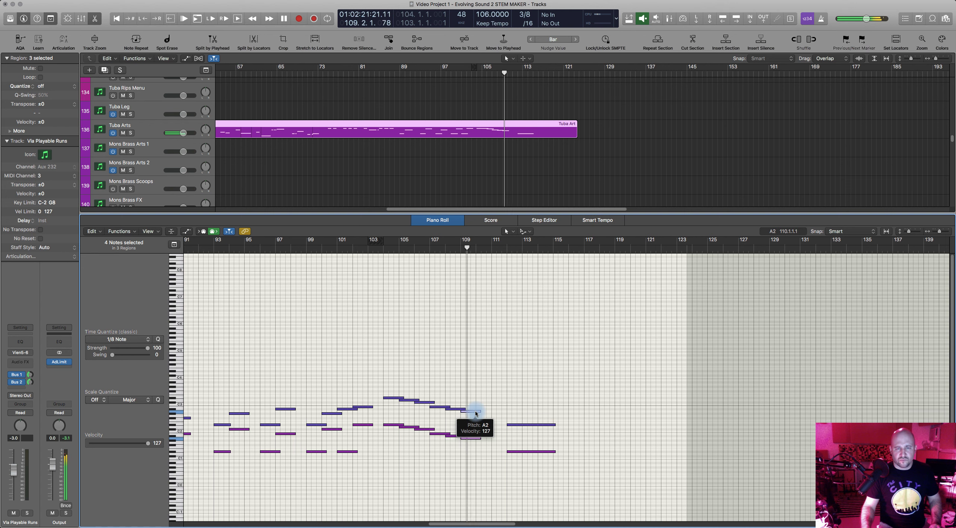
Match the bar 109 notes to bar 108's pitches, trim bar 108's notes, align the copies to bar 109's start and play the passage
{"action": "left_click_drag", "start_coordinate": [472, 412], "coordinate": [468, 448]}
{"action": "scroll", "coordinate": [503, 422], "scroll_direction": "up", "scroll_amount": 5}
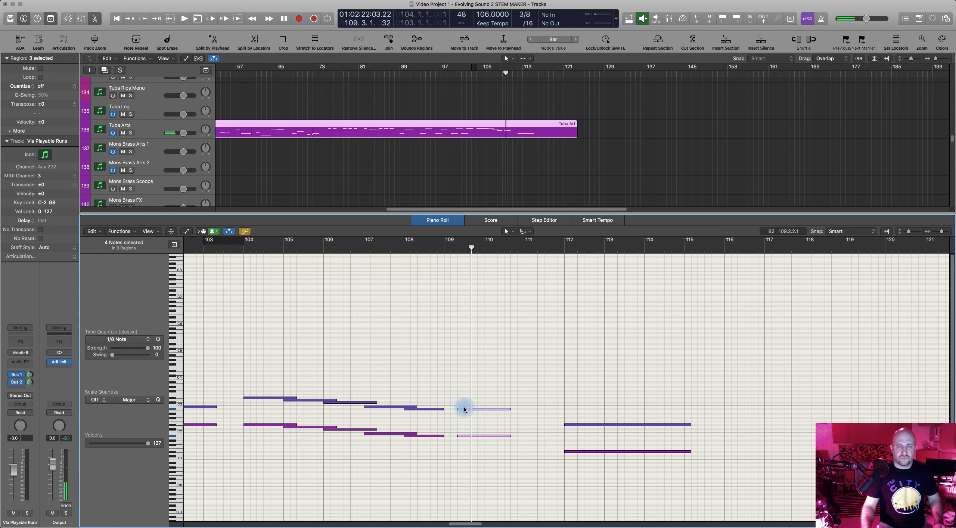
{"action": "left_click_drag", "start_coordinate": [460, 410], "coordinate": [447, 410]}
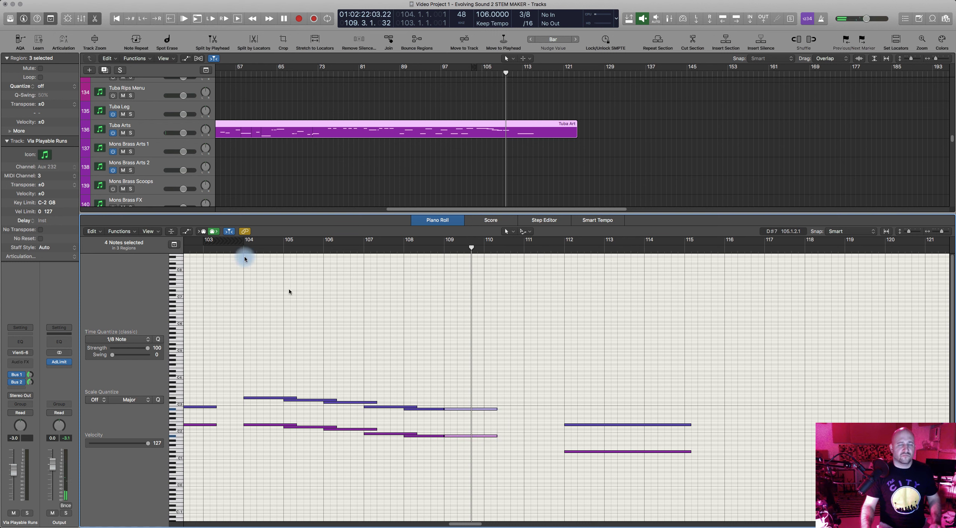
{"action": "left_click", "coordinate": [235, 248]}
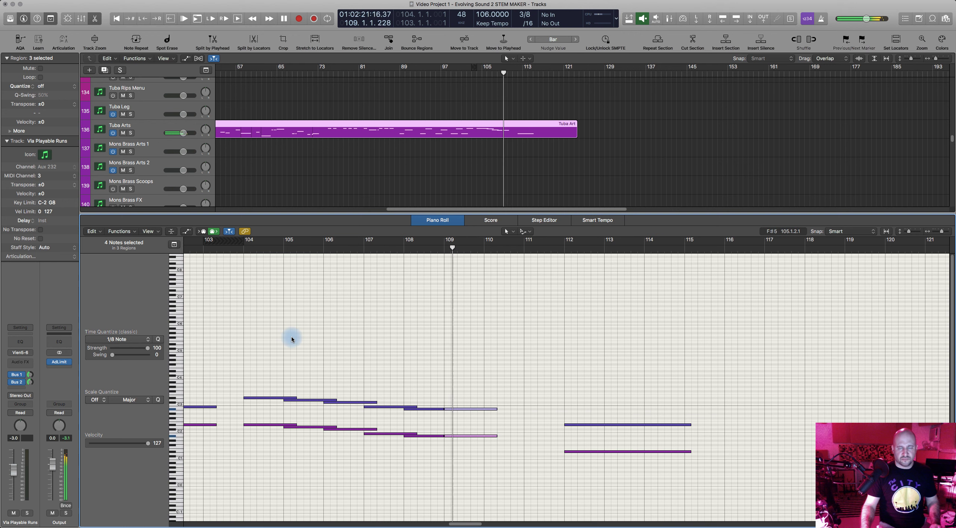
{"action": "key", "text": "space"}
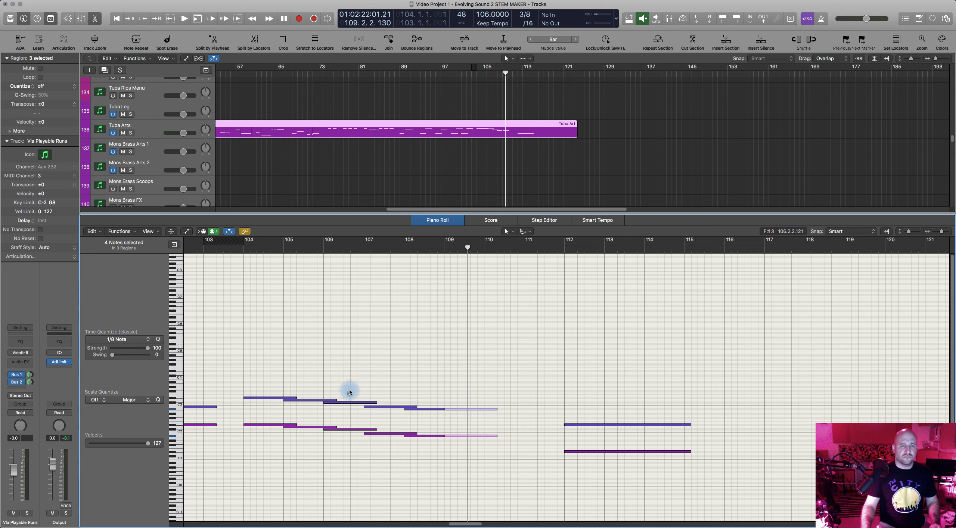
Shift the descending line's notes at bars 106 to 108 one bar later, leaving bar 106 without a new note, and play the passage
{"action": "left_click_drag", "start_coordinate": [357, 391], "coordinate": [495, 437]}
{"action": "key", "text": "alt+Right"}
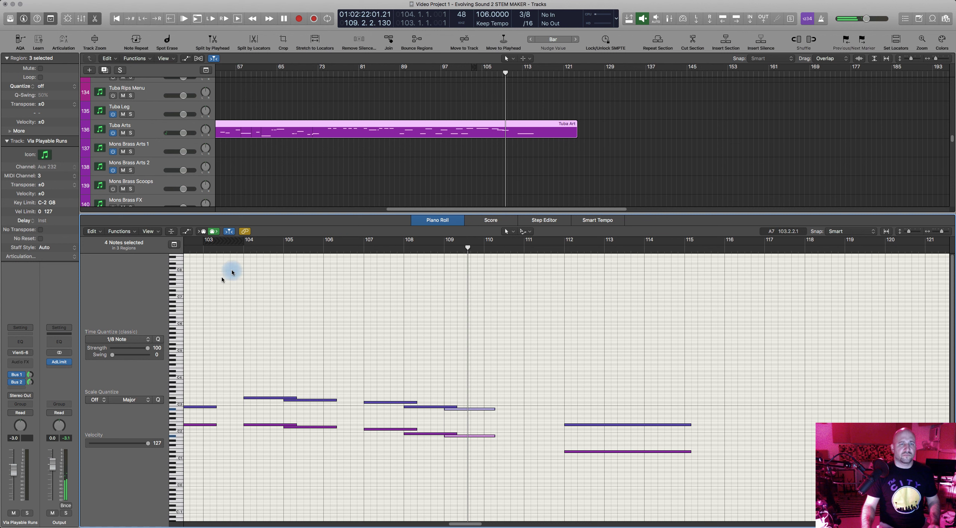
{"action": "double_click", "coordinate": [237, 250]}
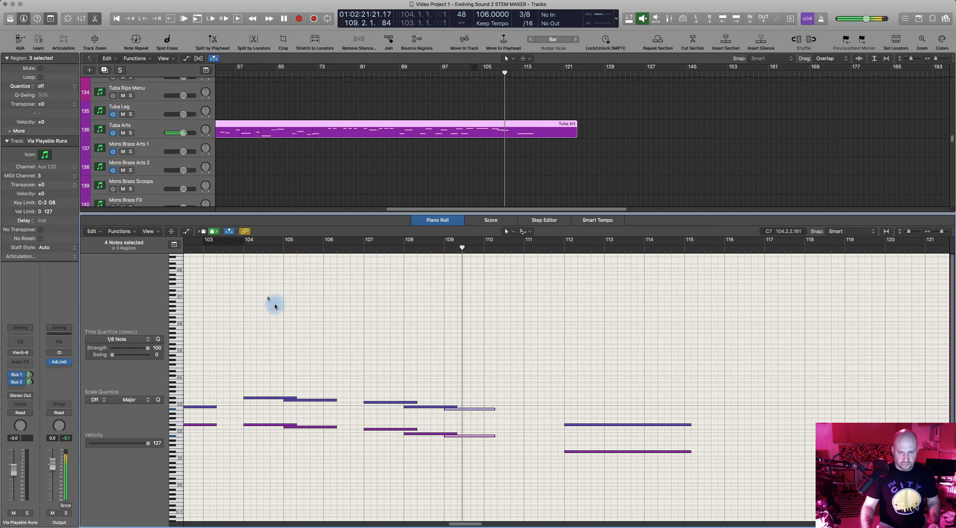
Play the arrangement from bar 45 in the full track view with the Piano Roll closed, following the brass, choir and bassoon tracks
{"action": "left_click", "coordinate": [443, 363]}
{"action": "scroll", "coordinate": [391, 172], "scroll_direction": "down", "scroll_amount": 5}
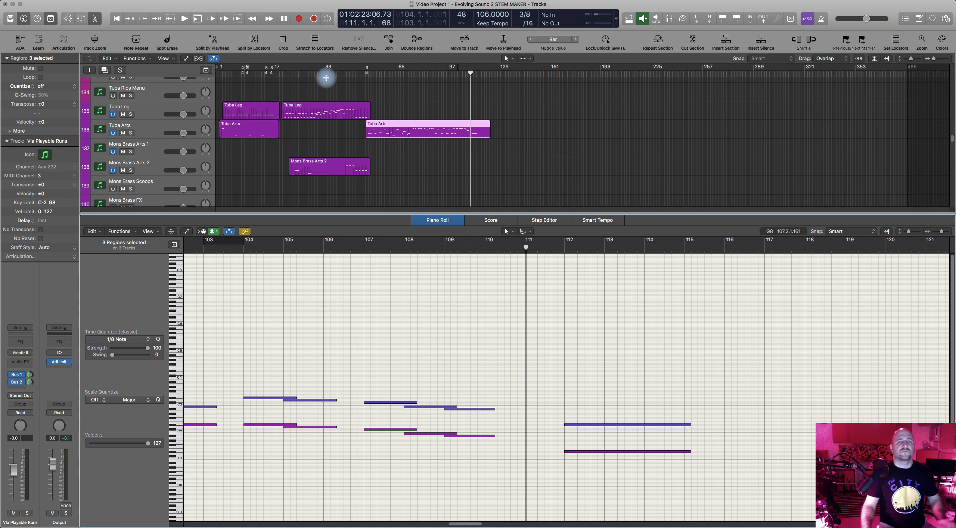
{"action": "left_click", "coordinate": [273, 75]}
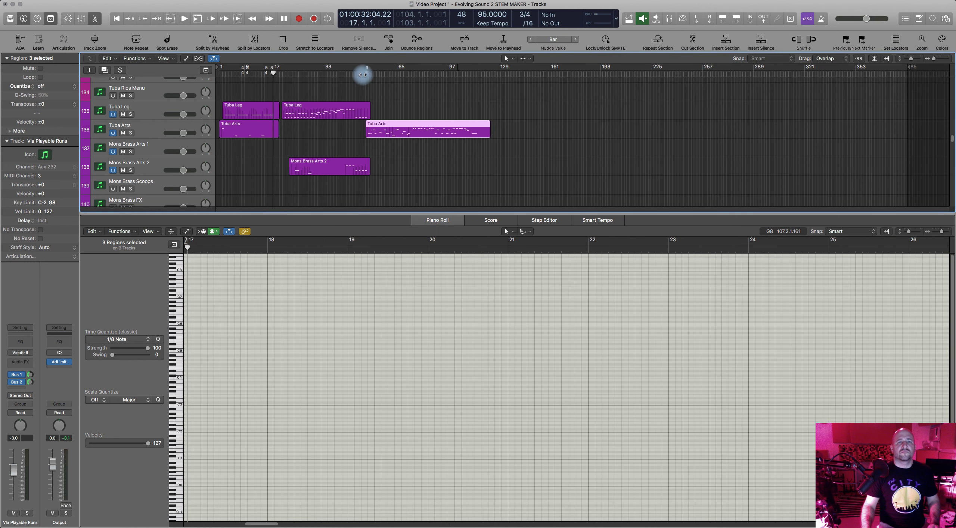
{"action": "left_click", "coordinate": [364, 75]}
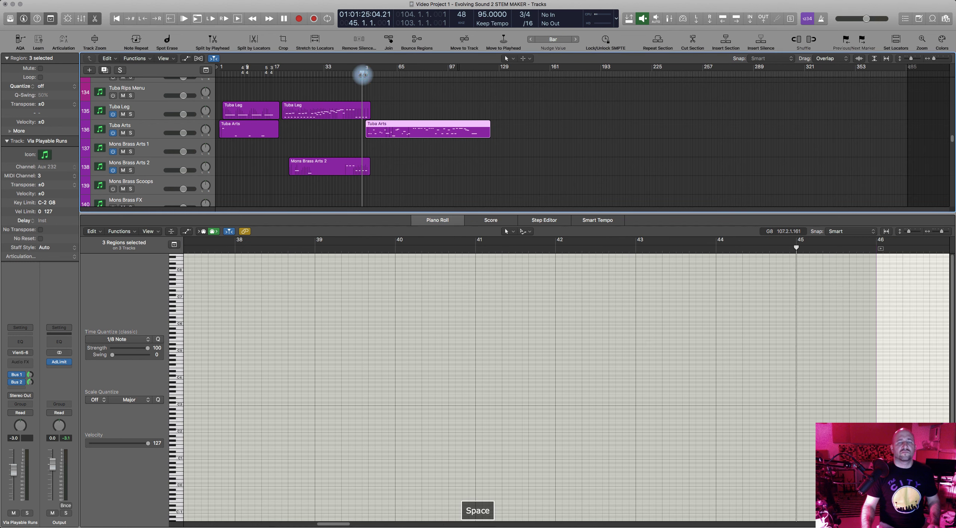
{"action": "left_click", "coordinate": [437, 225]}
{"action": "scroll", "coordinate": [441, 236], "scroll_direction": "up", "scroll_amount": 10}
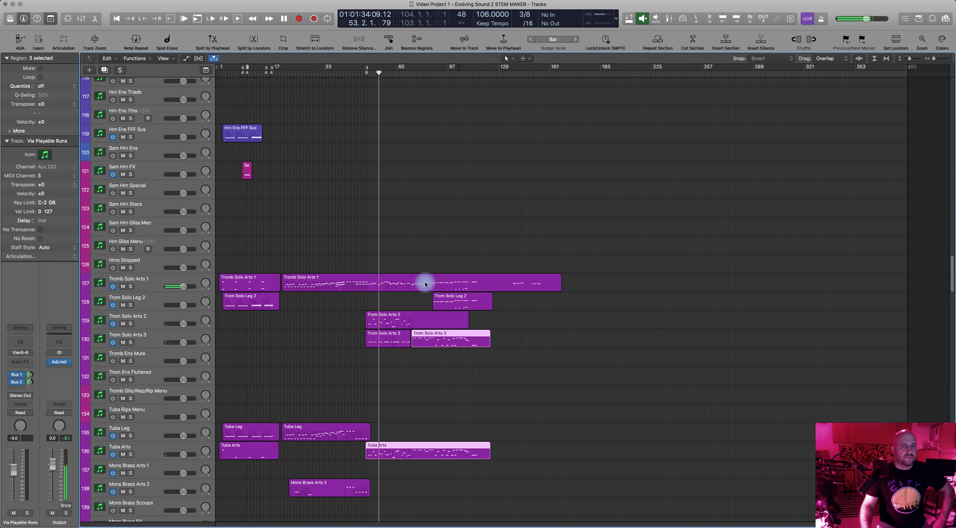
{"action": "scroll", "coordinate": [425, 283], "scroll_direction": "up", "scroll_amount": 15}
{"action": "scroll", "coordinate": [428, 296], "scroll_direction": "up", "scroll_amount": 10}
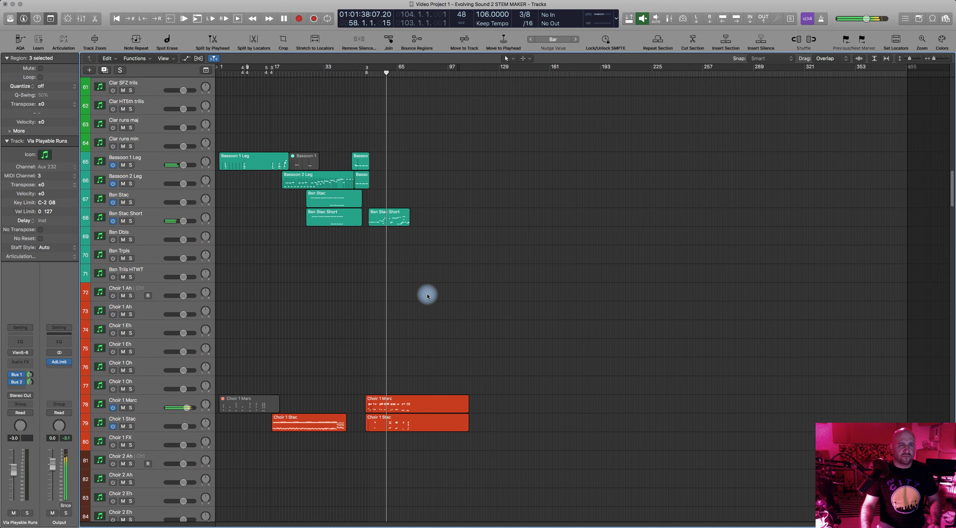
Compare playback up to bar 112 with the Bassoon 1 Leg track muted and unmuted, leaving it unmuted and playback stopped
{"action": "scroll", "coordinate": [428, 296], "scroll_direction": "up", "scroll_amount": 1}
{"action": "left_click", "coordinate": [124, 173]}
{"action": "left_click", "coordinate": [124, 174]}
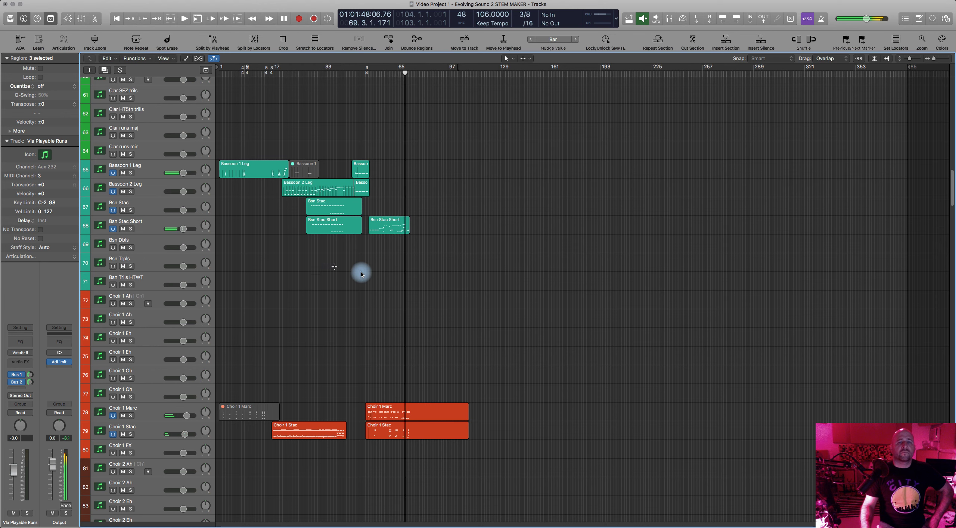
{"action": "scroll", "coordinate": [359, 270], "scroll_direction": "down", "scroll_amount": 10}
{"action": "scroll", "coordinate": [361, 274], "scroll_direction": "down", "scroll_amount": 10}
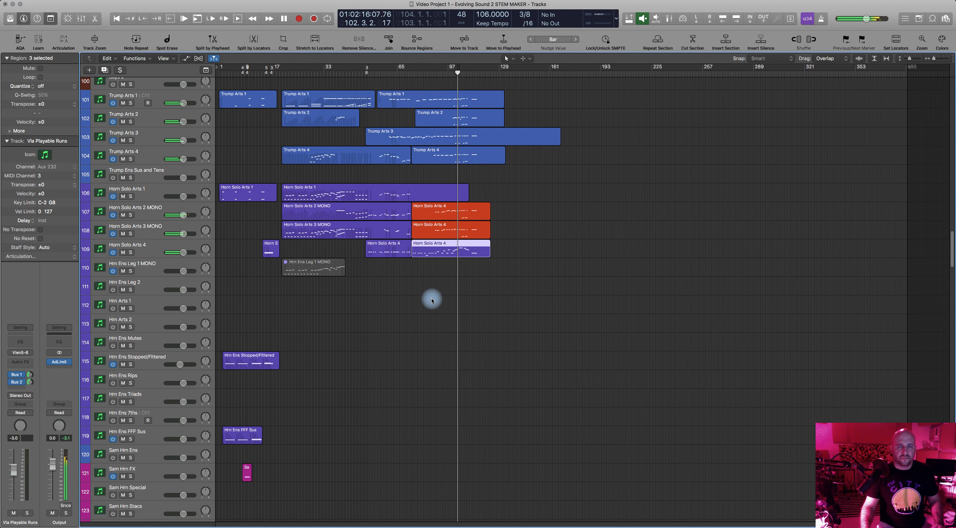
{"action": "scroll", "coordinate": [431, 297], "scroll_direction": "up", "scroll_amount": 15}
{"action": "scroll", "coordinate": [430, 295], "scroll_direction": "up", "scroll_amount": 6}
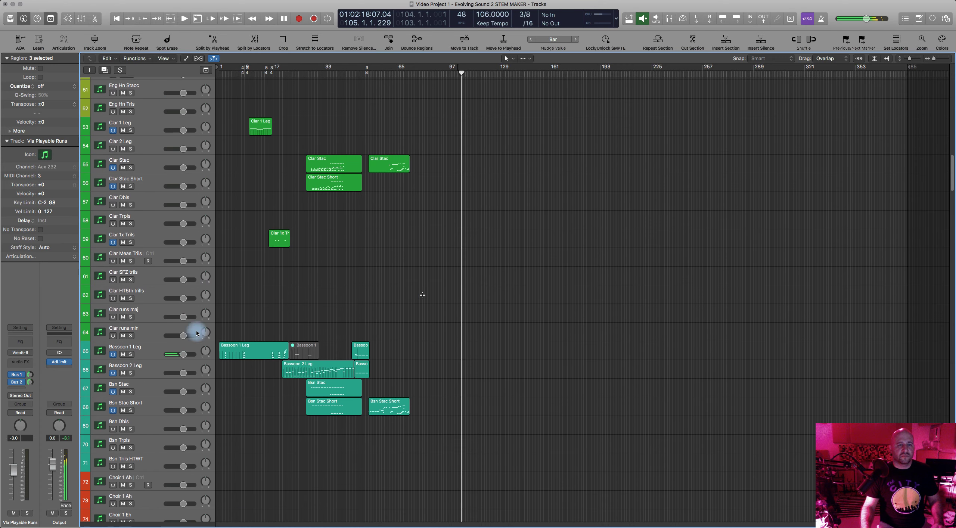
{"action": "left_click", "coordinate": [123, 354]}
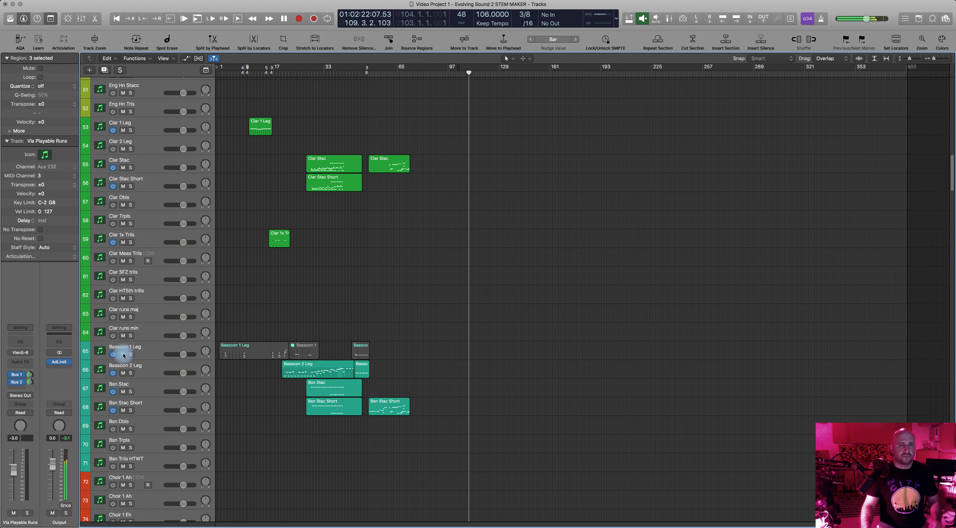
{"action": "key", "text": "space"}
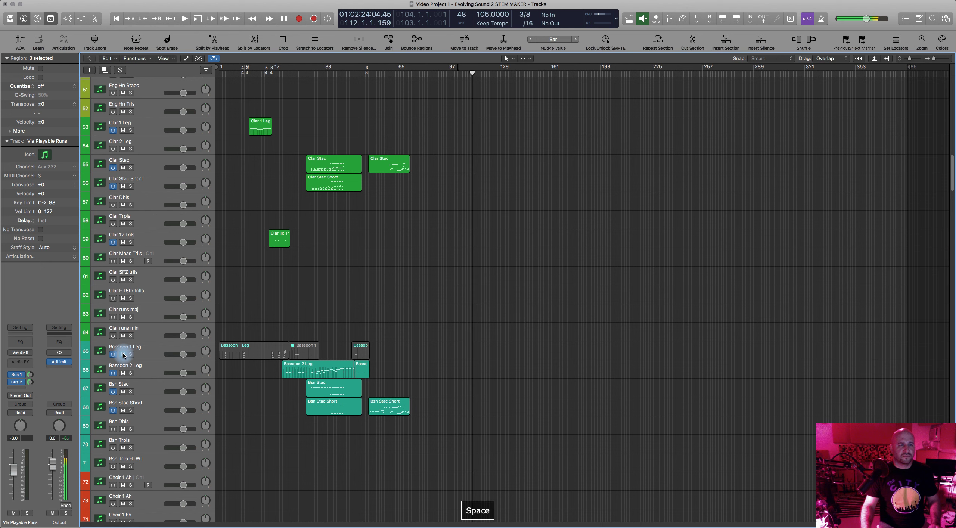
{"action": "left_click", "coordinate": [124, 354]}
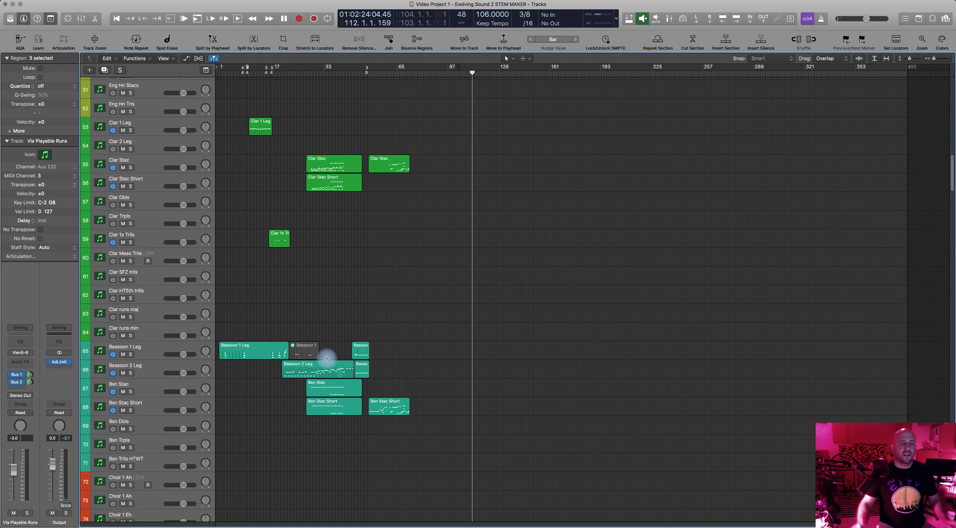
Mute and unmute the Bassoon 1 Leg track once more while examining the bassoon and choir tracks
{"action": "scroll", "coordinate": [396, 365], "scroll_direction": "down", "scroll_amount": 5}
{"action": "scroll", "coordinate": [396, 365], "scroll_direction": "down", "scroll_amount": 2}
{"action": "scroll", "coordinate": [393, 335], "scroll_direction": "up", "scroll_amount": 4}
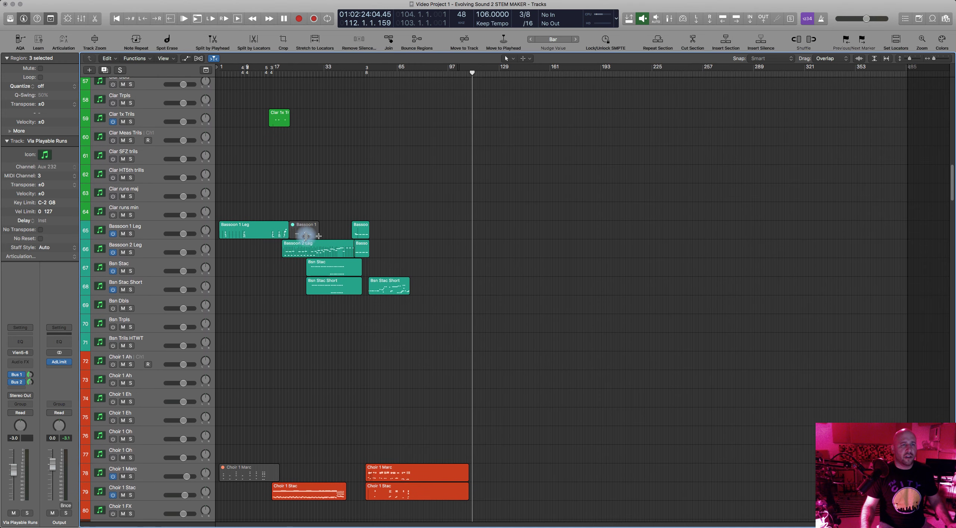
{"action": "left_click", "coordinate": [124, 234]}
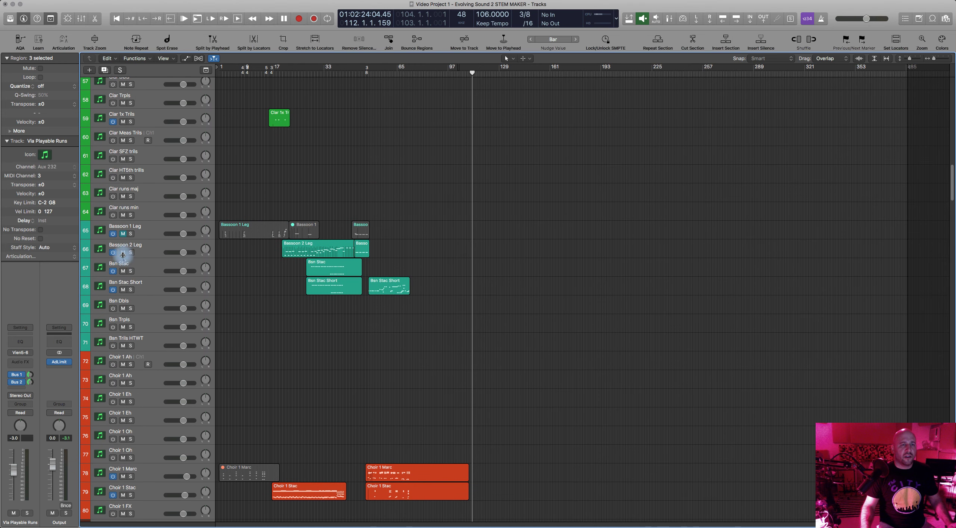
{"action": "mouse_move", "coordinate": [123, 254]}
{"action": "left_mouse_down"}
{"action": "mouse_move", "coordinate": [125, 280]}
{"action": "mouse_move", "coordinate": [125, 236]}
{"action": "left_mouse_up"}
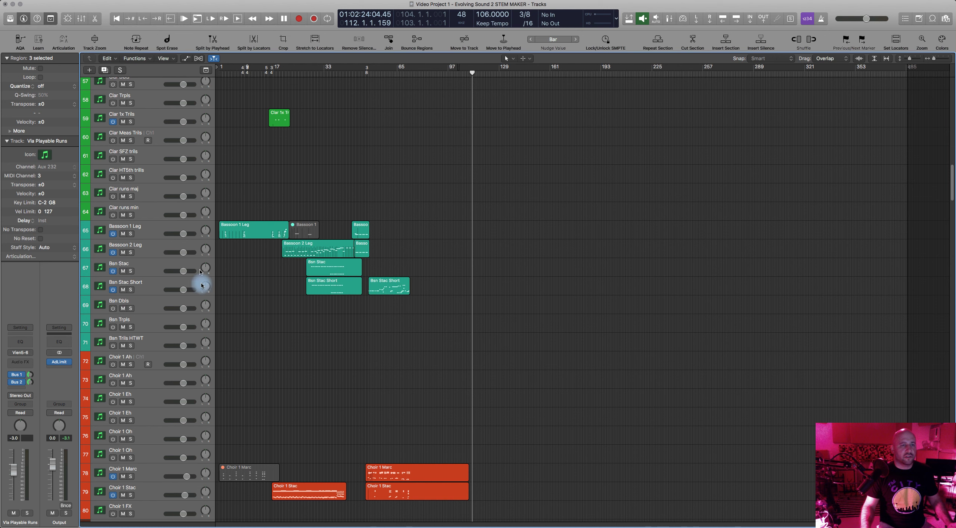
{"action": "scroll", "coordinate": [201, 286], "scroll_direction": "down", "scroll_amount": 3}
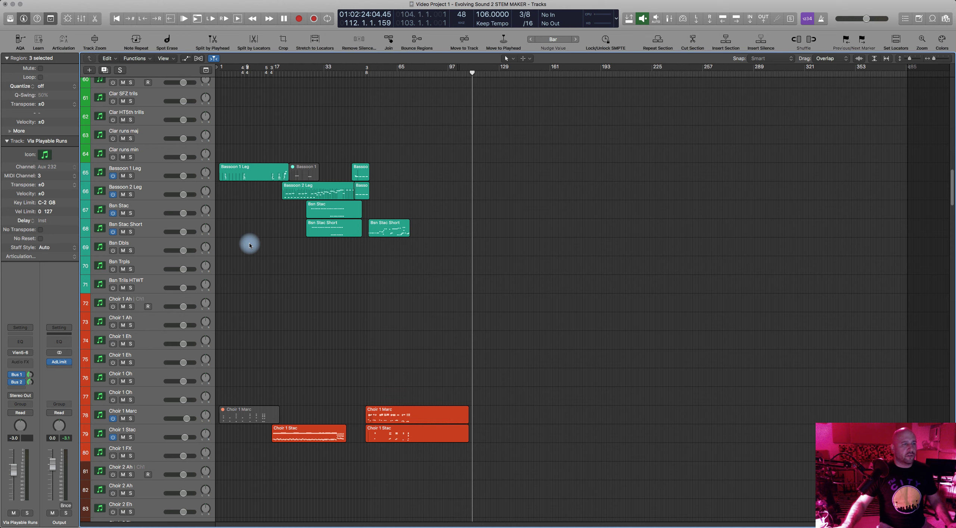
Open the three Horn Solo Arts 4 regions from bar 73 with Tromb Solo Arts 1, Trom Solo Leg 2, Trom Solo Arts 3 and Tuba Arts in the Piano Roll
{"action": "scroll", "coordinate": [411, 314], "scroll_direction": "down", "scroll_amount": 15}
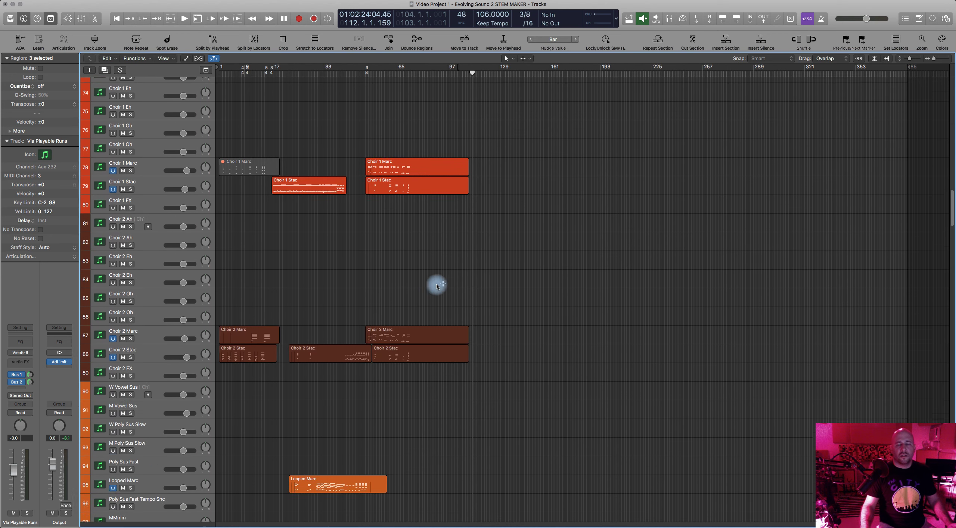
{"action": "scroll", "coordinate": [427, 310], "scroll_direction": "down", "scroll_amount": 15}
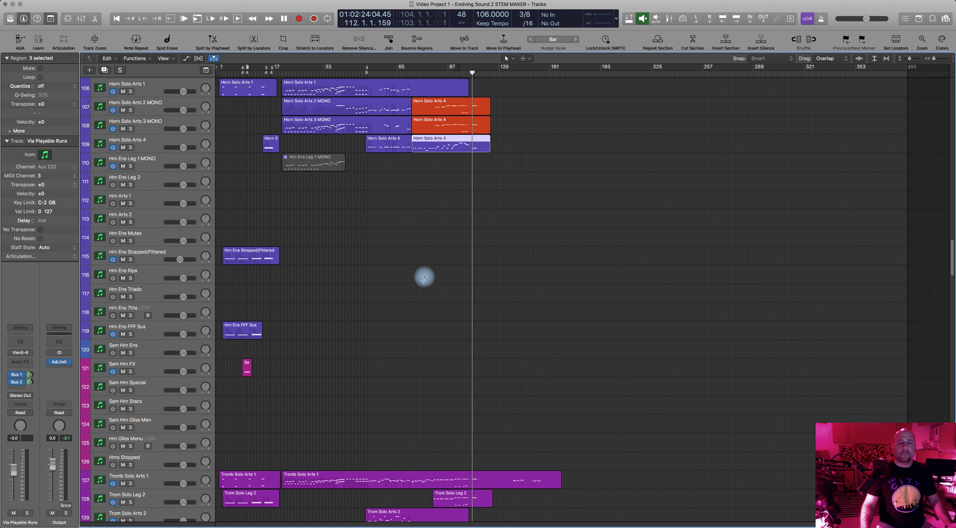
{"action": "scroll", "coordinate": [486, 160], "scroll_direction": "up", "scroll_amount": 3}
{"action": "left_click", "coordinate": [444, 178]}
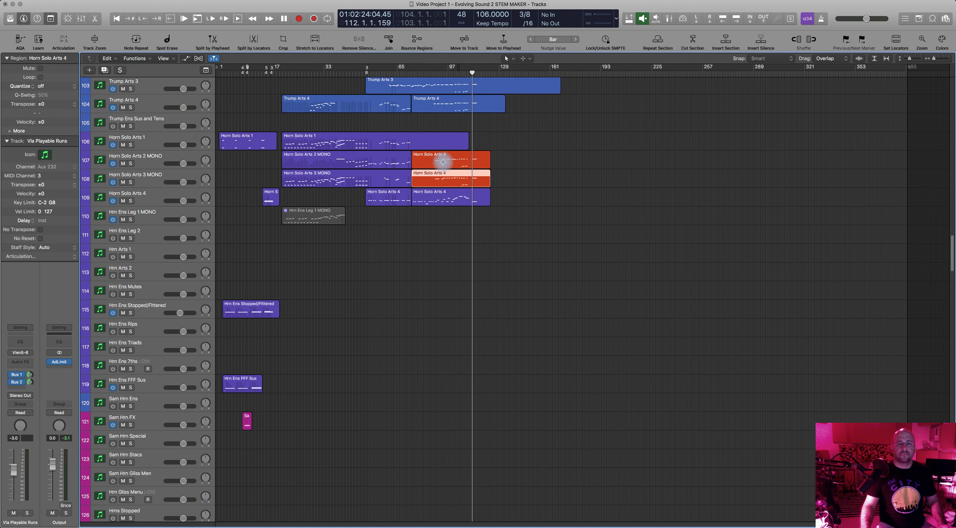
{"action": "left_click", "coordinate": [451, 158], "text": "shift"}
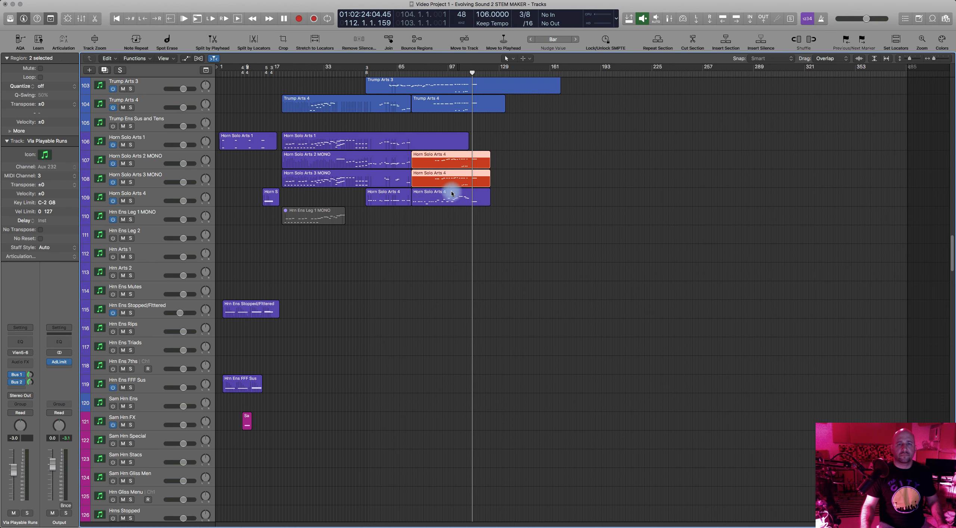
{"action": "scroll", "coordinate": [482, 250], "scroll_direction": "down", "scroll_amount": 6}
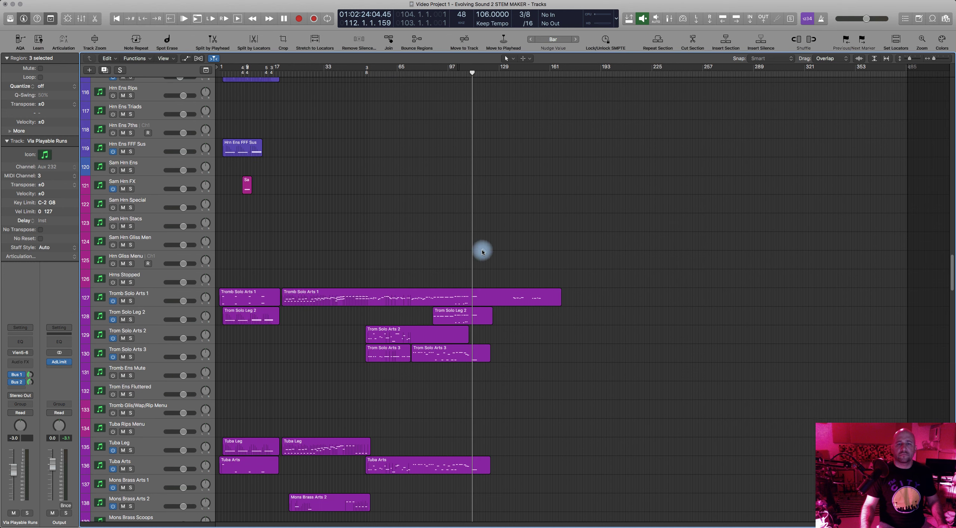
{"action": "left_click", "coordinate": [456, 296], "text": "shift"}
{"action": "left_click", "coordinate": [455, 314], "text": "shift"}
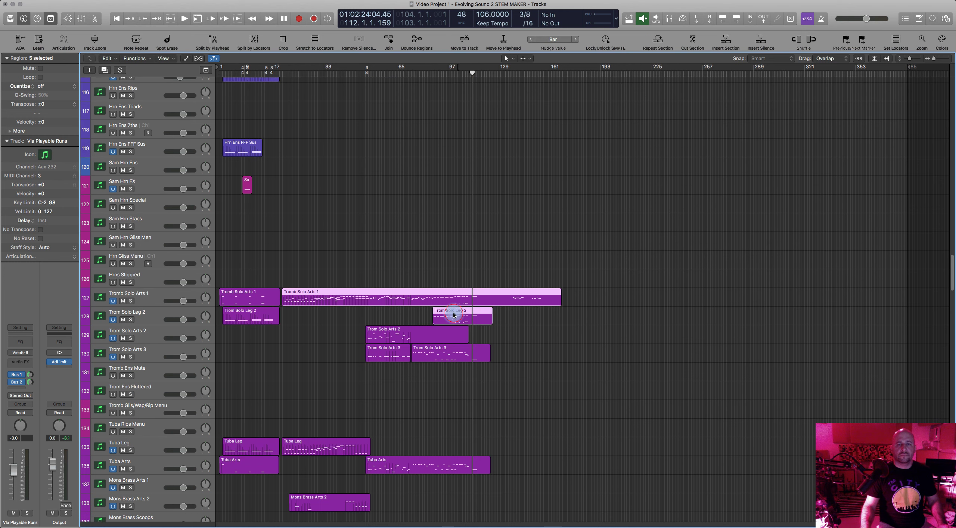
{"action": "left_click", "coordinate": [455, 350], "text": "shift"}
{"action": "left_click", "coordinate": [449, 458], "text": "shift"}
{"action": "key", "text": "p"}
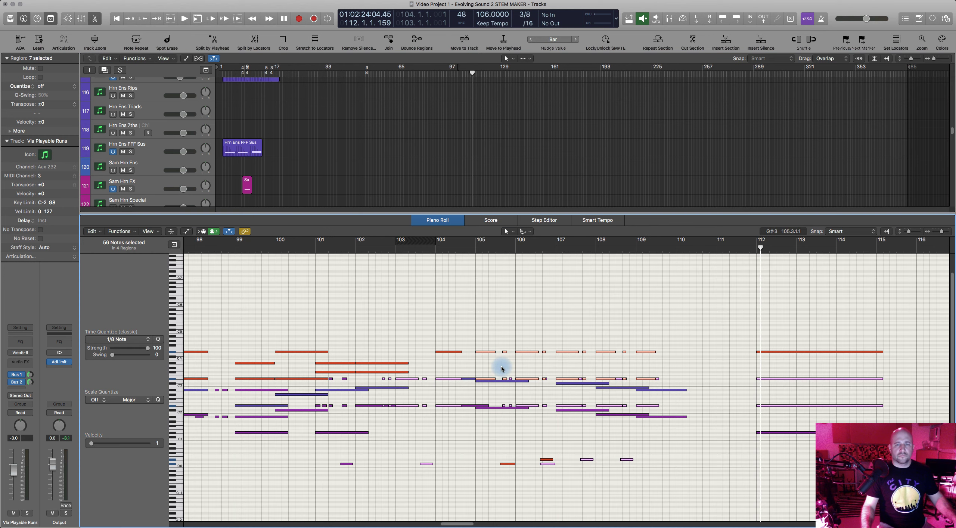
Play the passage from about bar 92 to bar 110 with the notes of the seven brass regions in view
{"action": "scroll", "coordinate": [501, 368], "scroll_direction": "down", "scroll_amount": 5}
{"action": "key", "text": "super+Right"}
{"action": "key", "text": "super+Right"}
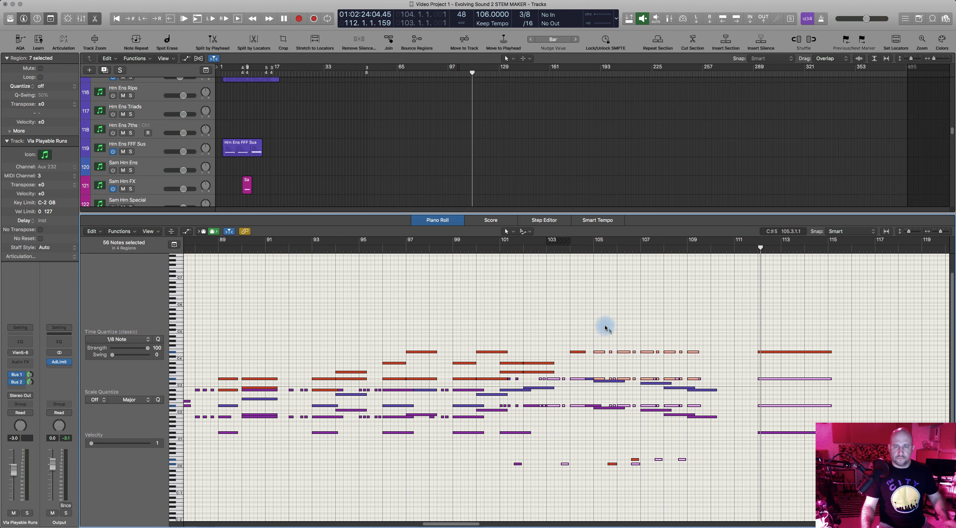
{"action": "left_click", "coordinate": [285, 250]}
{"action": "key", "text": "space"}
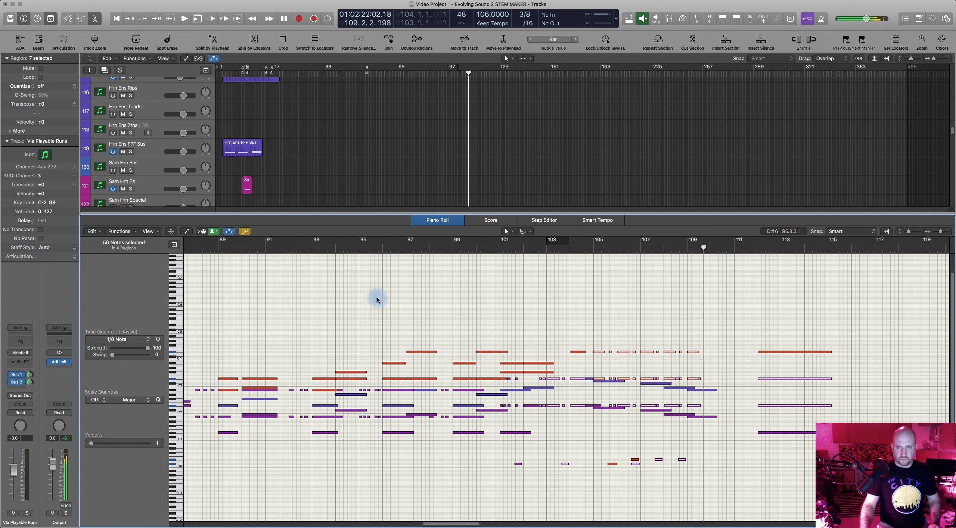
{"action": "key", "text": "space"}
Lower the highest horn note at bar 112 by one octave and play the result
{"action": "scroll", "coordinate": [651, 306], "scroll_direction": "right", "scroll_amount": 10}
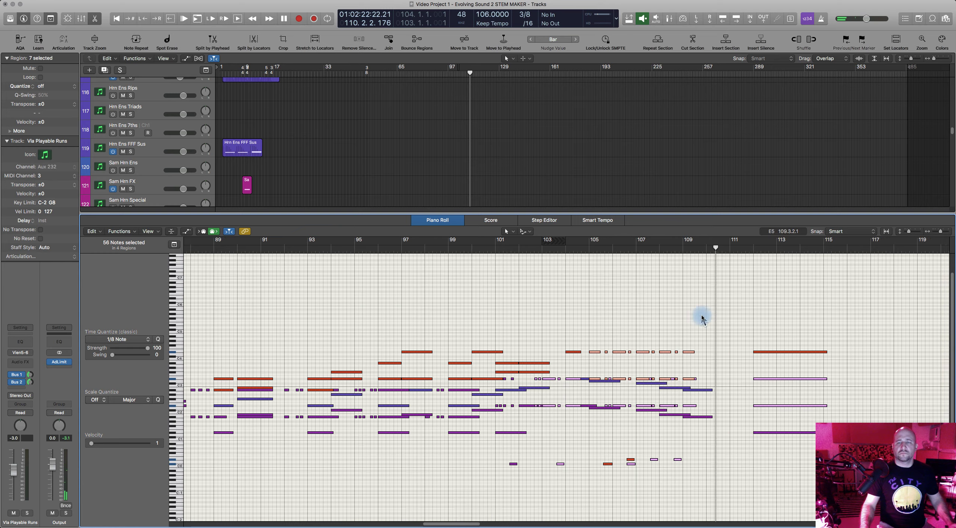
{"action": "left_click_drag", "start_coordinate": [515, 343], "coordinate": [615, 359]}
{"action": "key", "text": "alt+shift+Down"}
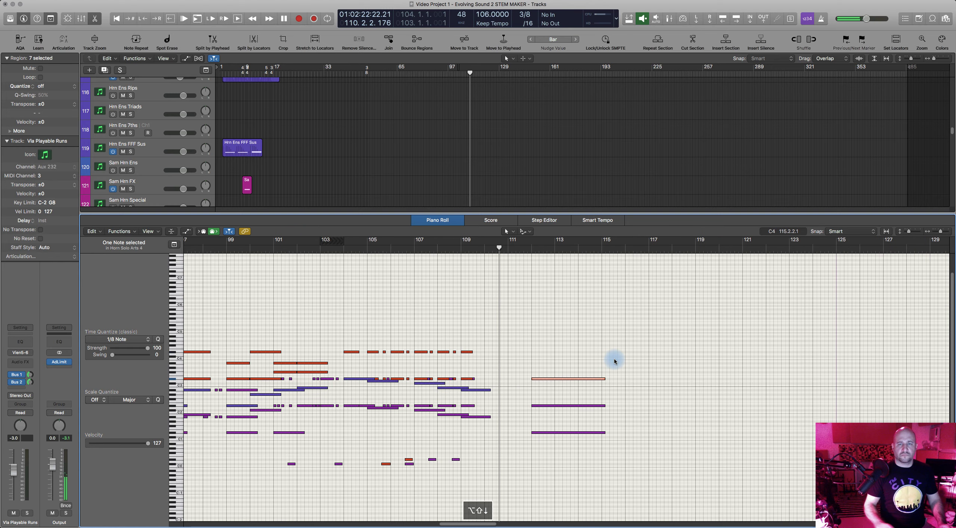
{"action": "key", "text": "space"}
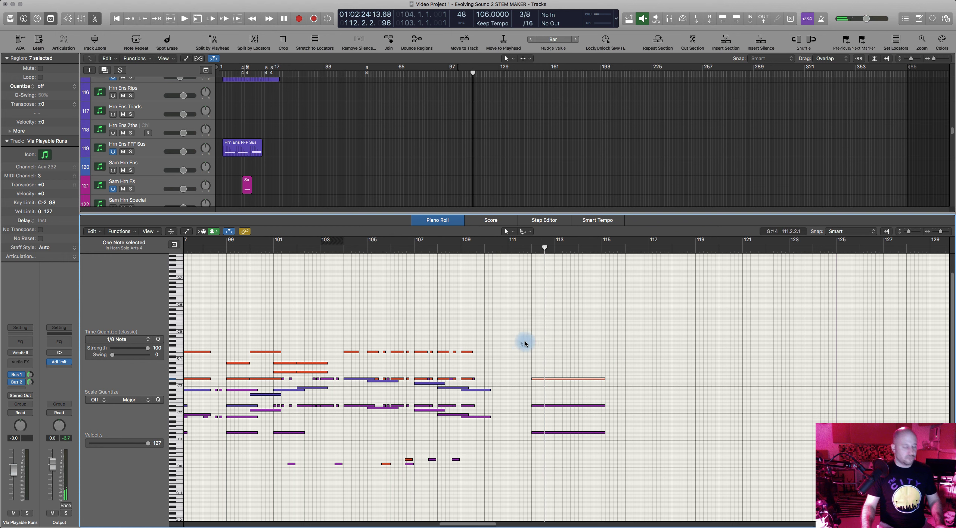
Open only the last Trump Arts 1 region in the Piano Roll with its automation lane shown
{"action": "key", "text": "a"}
{"action": "key", "text": "p"}
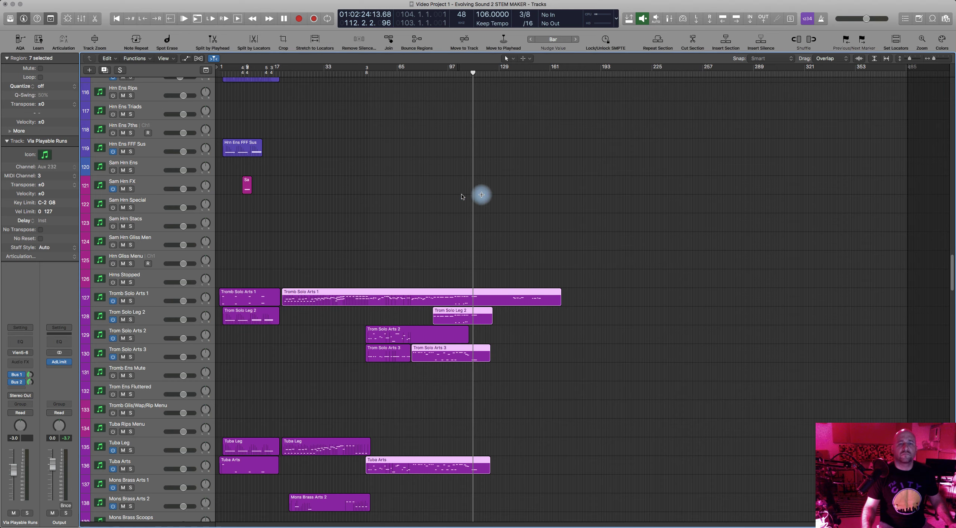
{"action": "scroll", "coordinate": [509, 243], "scroll_direction": "down", "scroll_amount": 1}
{"action": "scroll", "coordinate": [509, 257], "scroll_direction": "up", "scroll_amount": 9}
{"action": "scroll", "coordinate": [509, 261], "scroll_direction": "up", "scroll_amount": 3}
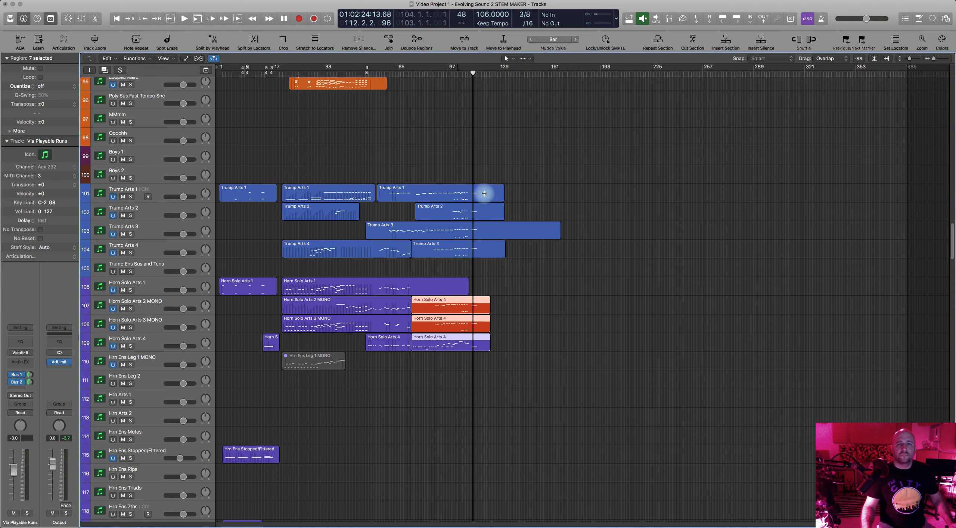
{"action": "left_click", "coordinate": [483, 190]}
{"action": "key", "text": "p"}
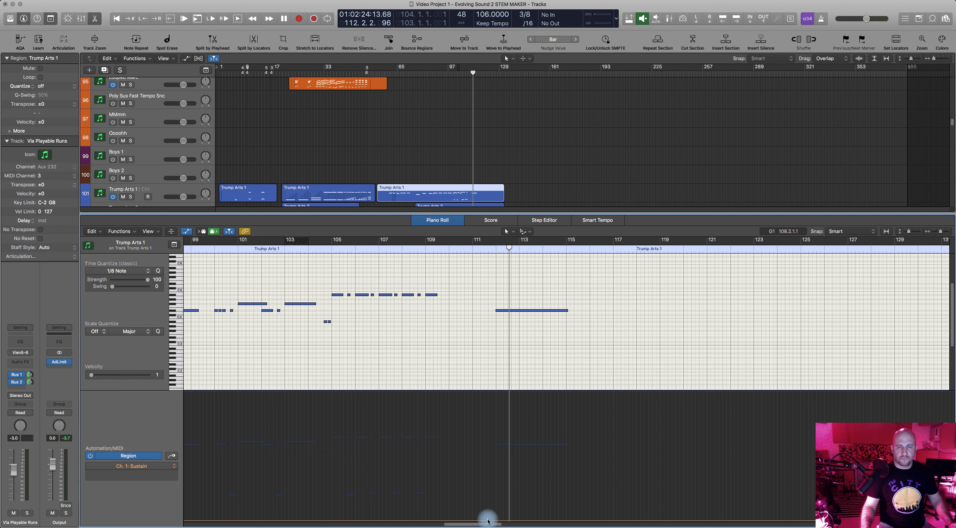
Lower the long Trump Arts 1 note at bar 112 by one octave and play it
{"action": "left_click_drag", "start_coordinate": [489, 299], "coordinate": [516, 332]}
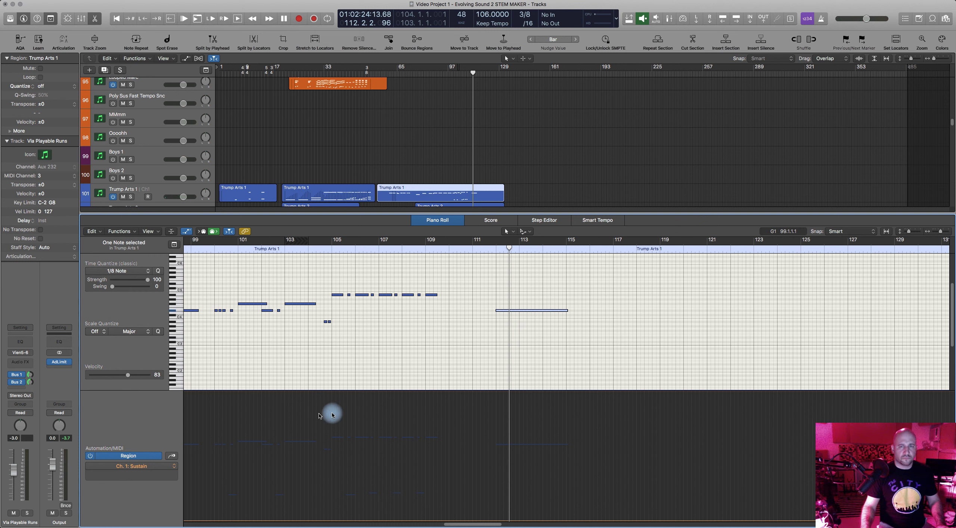
{"action": "key", "text": "alt+shift+Down"}
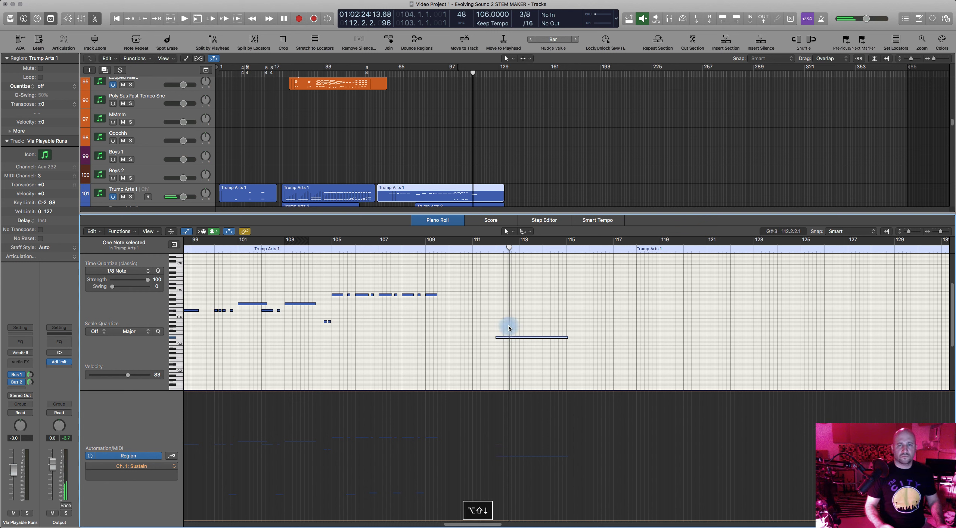
{"action": "left_click", "coordinate": [490, 250]}
{"action": "key", "text": "space"}
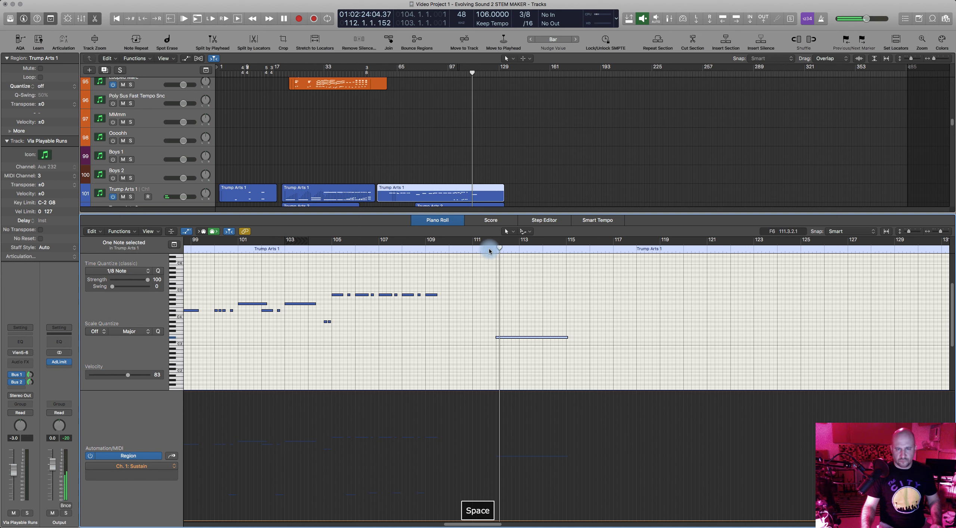
Add a near-maximum Sustain automation point at bar 112 in the Trump Arts 1 region
{"action": "left_click", "coordinate": [174, 459]}
{"action": "left_click", "coordinate": [174, 459]}
{"action": "left_click", "coordinate": [173, 459]}
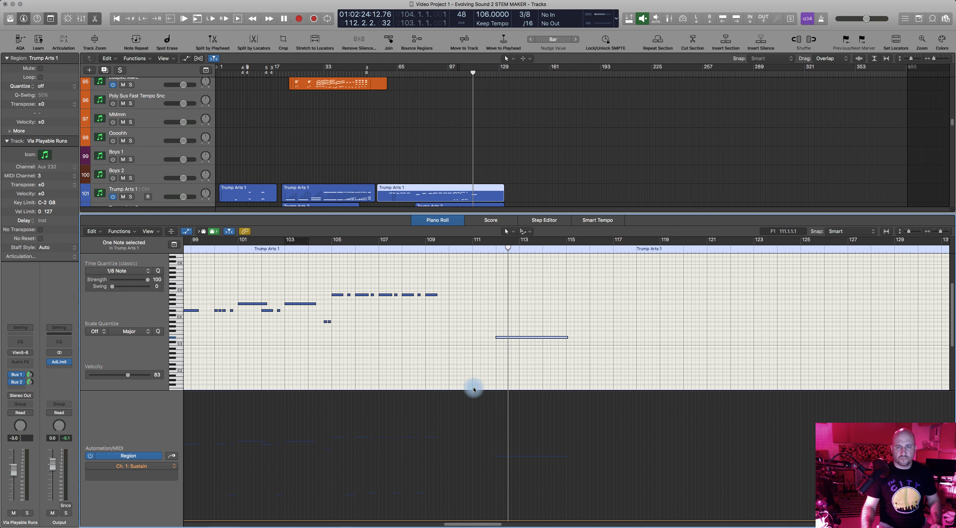
{"action": "left_click", "coordinate": [493, 395]}
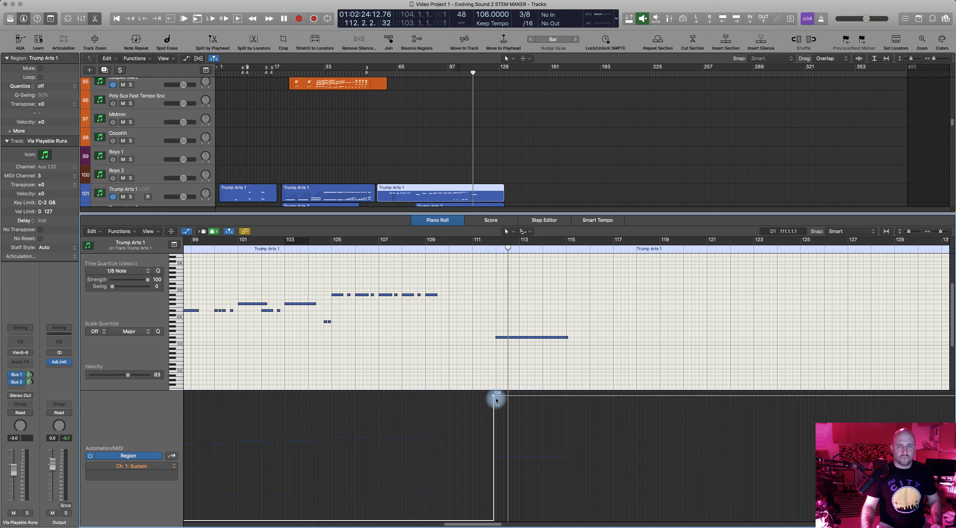
Move the Trump Arts 1 Sustain automation point slightly before bar 112 and raise it to 127
{"action": "left_click_drag", "start_coordinate": [494, 395], "coordinate": [488, 381]}
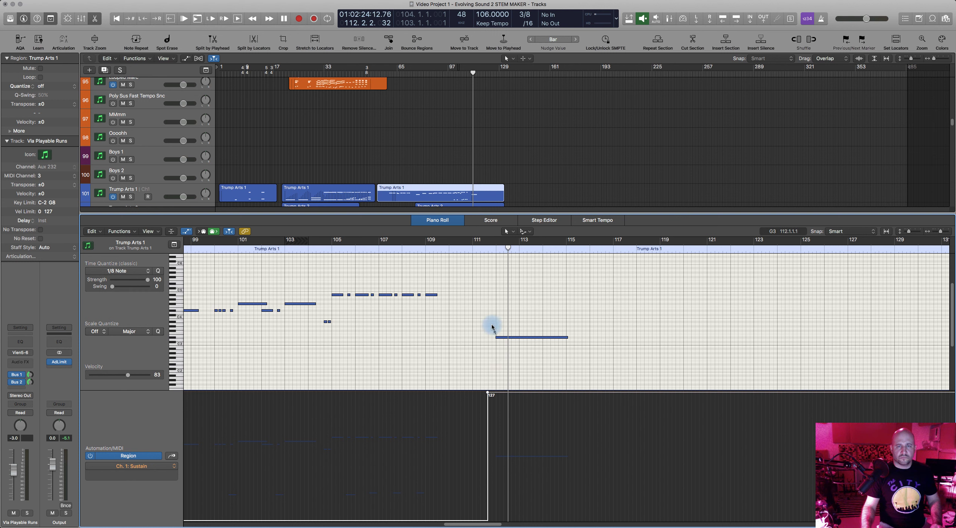
Try a slightly higher overlapping Trump Arts 1 note at bar 112 with the long note starting after it, and play the transition
{"action": "mouse_move", "coordinate": [491, 328]}
{"action": "left_mouse_down"}
{"action": "mouse_move", "coordinate": [502, 348]}
{"action": "mouse_move", "coordinate": [497, 338]}
{"action": "mouse_move", "coordinate": [517, 339]}
{"action": "mouse_move", "coordinate": [505, 335]}
{"action": "left_mouse_up"}
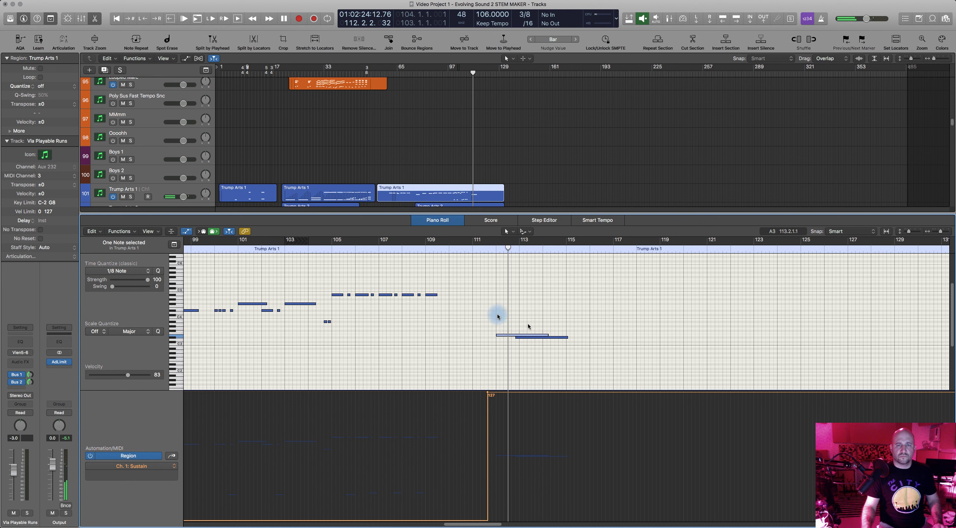
{"action": "key", "text": "space"}
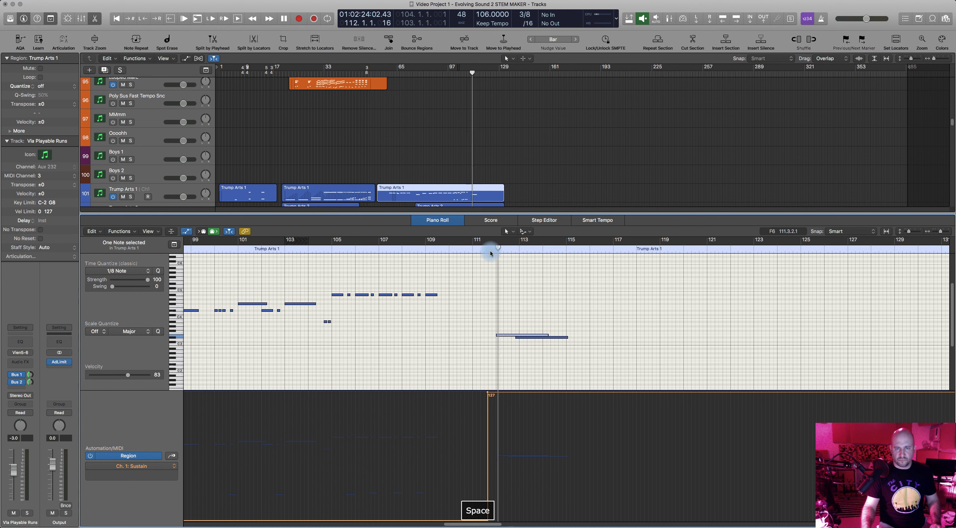
{"action": "left_click", "coordinate": [518, 338]}
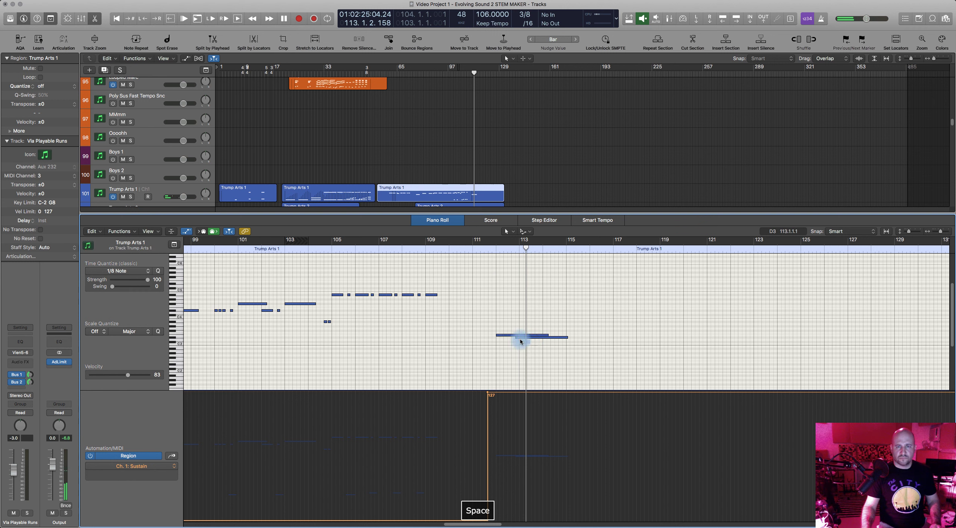
{"action": "left_click", "coordinate": [518, 338]}
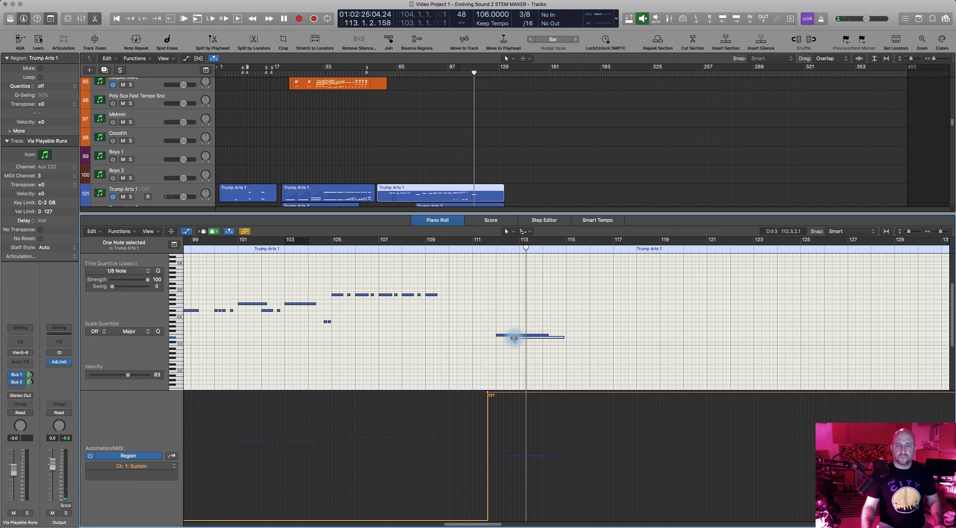
{"action": "left_click_drag", "start_coordinate": [513, 338], "coordinate": [520, 337]}
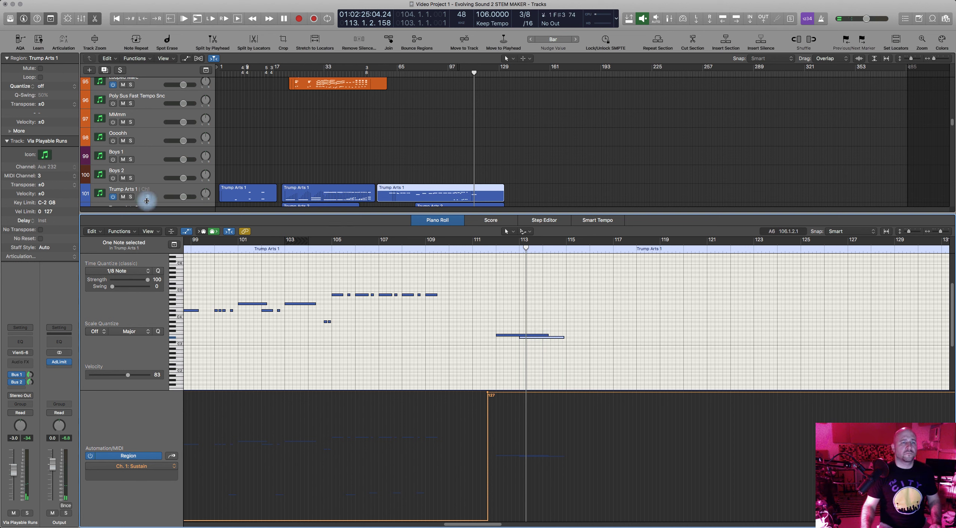
{"action": "left_click", "coordinate": [160, 191]}
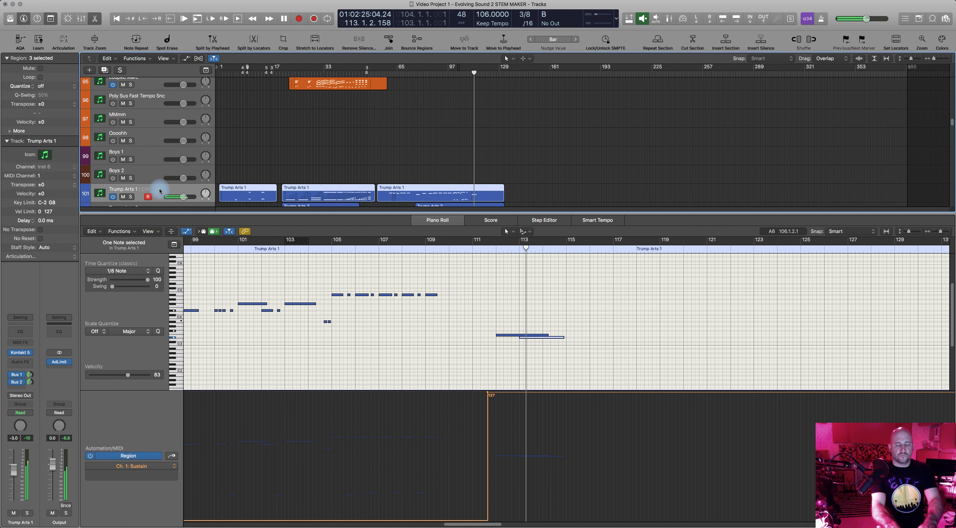
Delete the added upper Trump Arts 1 note and extend the long note's start back to bar 112
{"action": "left_click", "coordinate": [504, 335]}
{"action": "key", "text": "Delete"}
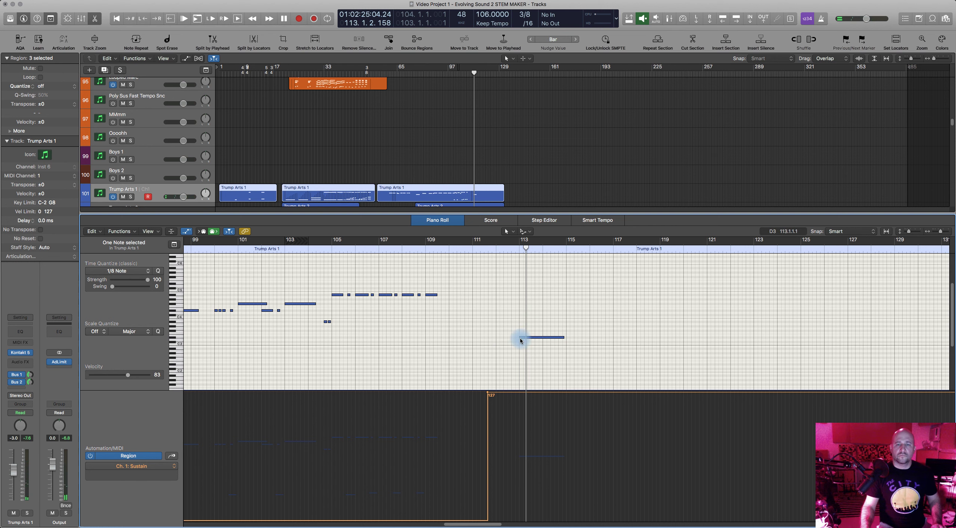
{"action": "left_click_drag", "start_coordinate": [522, 338], "coordinate": [497, 338]}
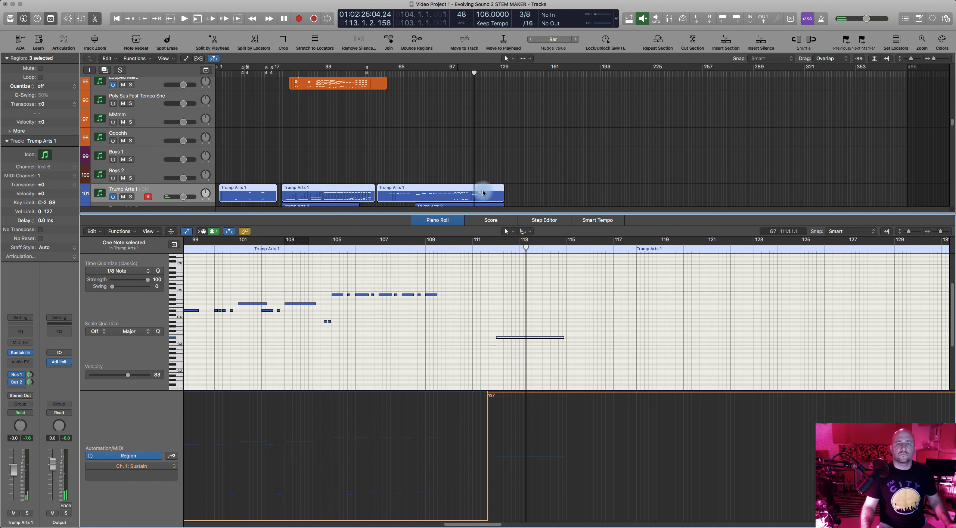
Open the last Trump Arts 2 region and add a Sustain automation point of 127 just before bar 112
{"action": "scroll", "coordinate": [477, 178], "scroll_direction": "down", "scroll_amount": 3}
{"action": "left_click", "coordinate": [477, 171]}
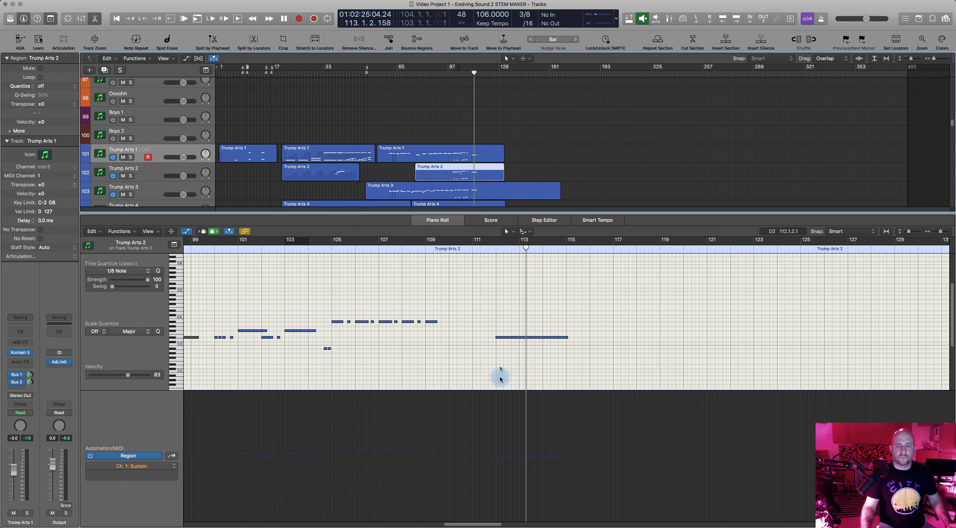
{"action": "left_click", "coordinate": [496, 395]}
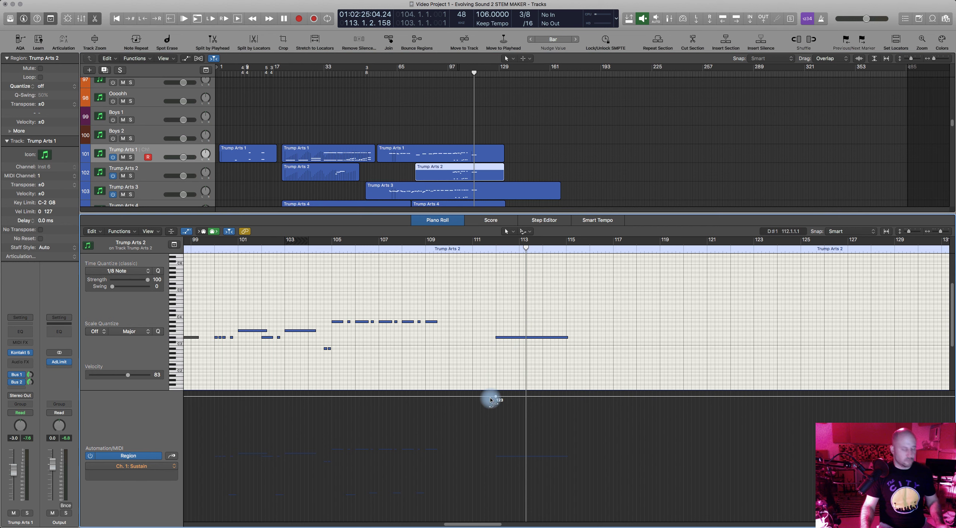
{"action": "key", "text": "cmd+z"}
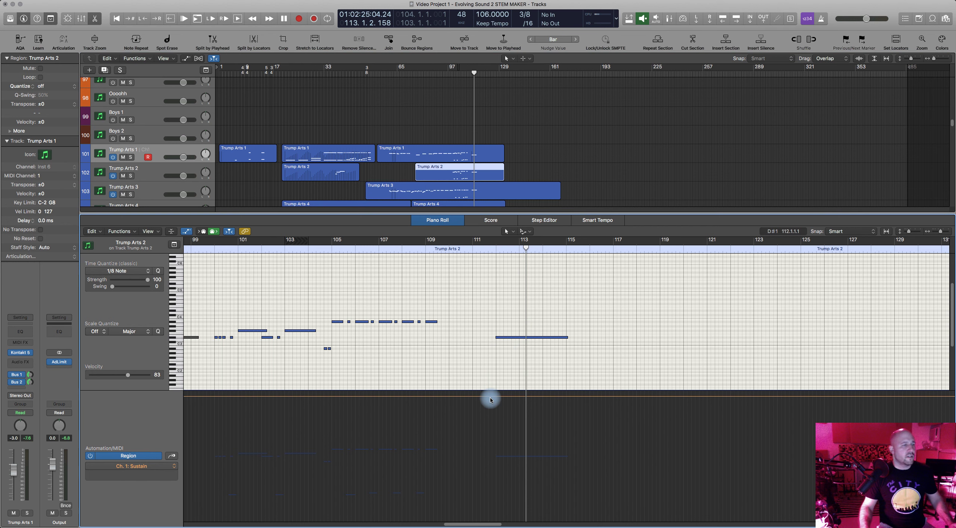
{"action": "scroll", "coordinate": [513, 399], "scroll_direction": "down", "scroll_amount": 1}
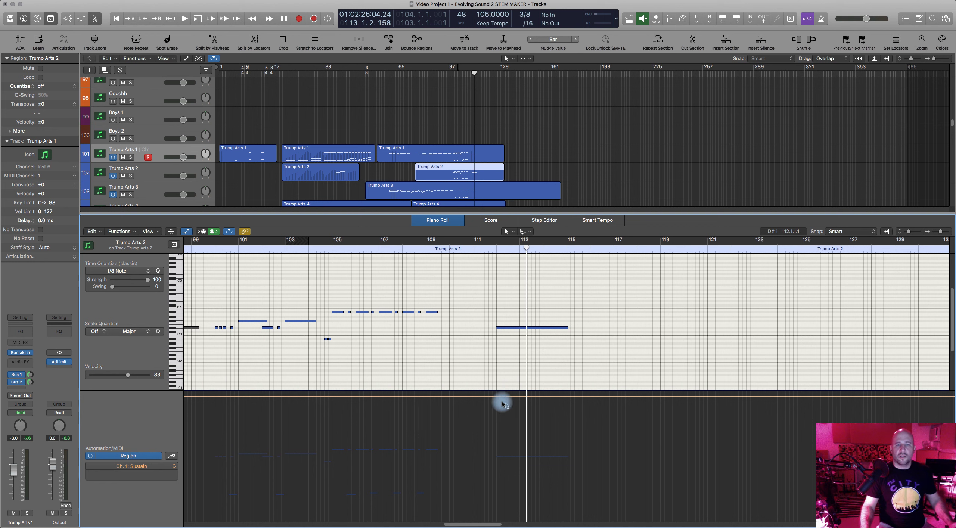
{"action": "left_click", "coordinate": [493, 398]}
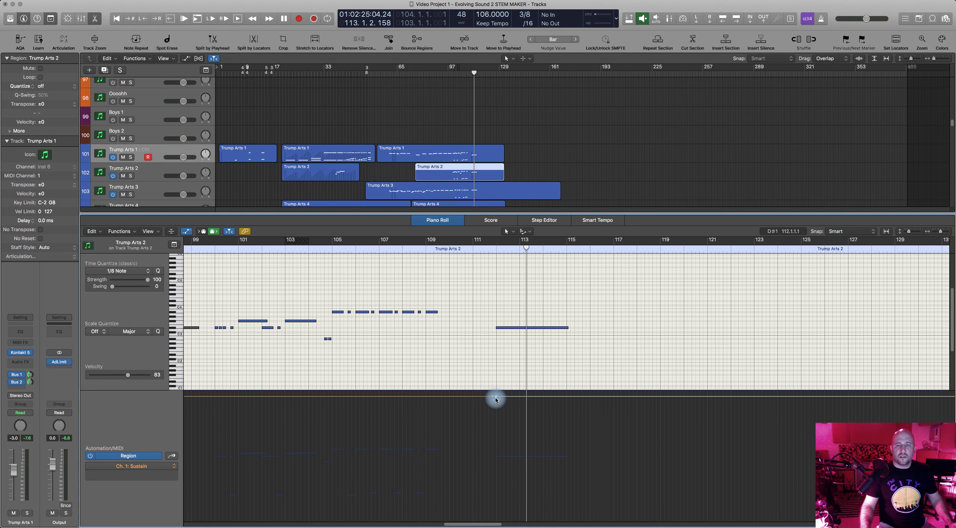
{"action": "left_click_drag", "start_coordinate": [496, 398], "coordinate": [494, 386]}
Lower the Trump Arts 2 Sustain level to 0 from the region's start up to bar 112
{"action": "scroll", "coordinate": [470, 407], "scroll_direction": "left", "scroll_amount": 5}
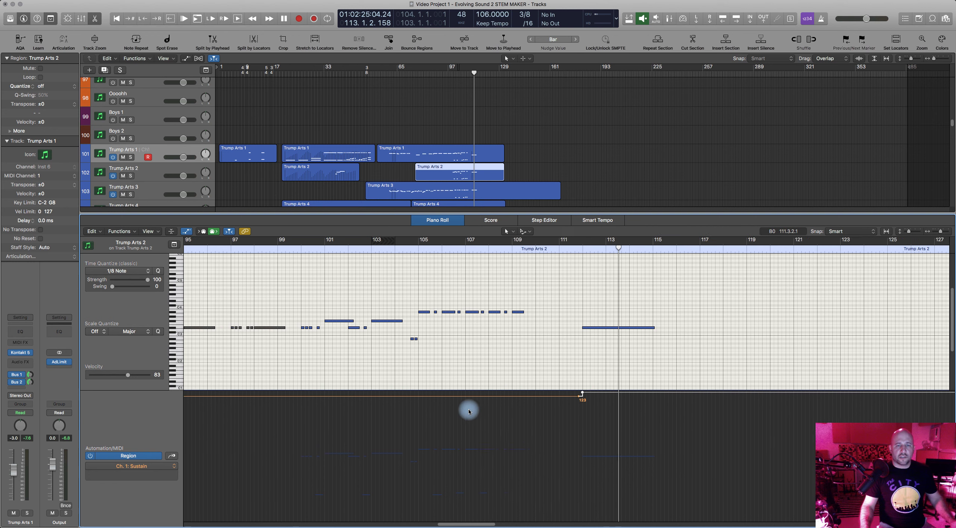
{"action": "scroll", "coordinate": [471, 414], "scroll_direction": "down", "scroll_amount": 3}
{"action": "scroll", "coordinate": [472, 413], "scroll_direction": "down", "scroll_amount": 2}
{"action": "left_click_drag", "start_coordinate": [360, 399], "coordinate": [361, 519]}
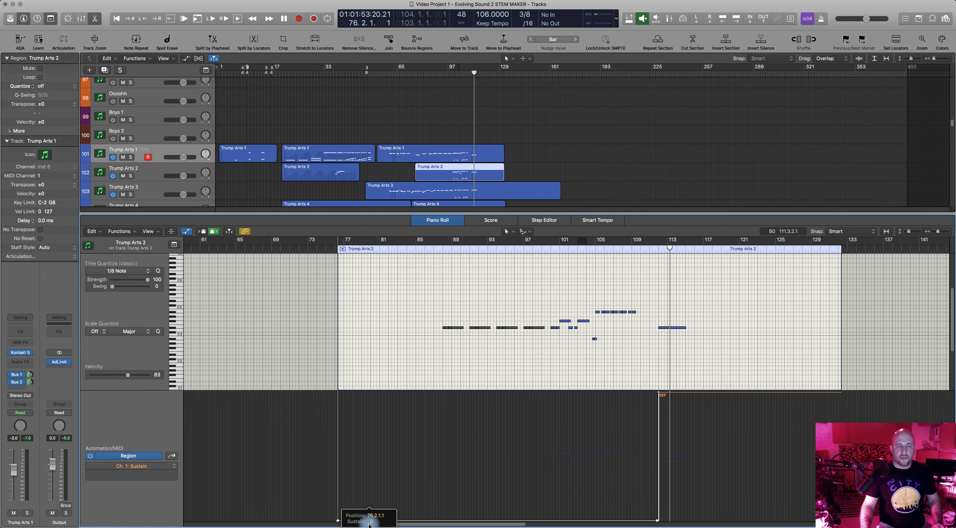
Open the Trump Arts 3 region and raise its Sustain automation to the maximum just before the long note at bar 112
{"action": "scroll", "coordinate": [489, 341], "scroll_direction": "right", "scroll_amount": 5}
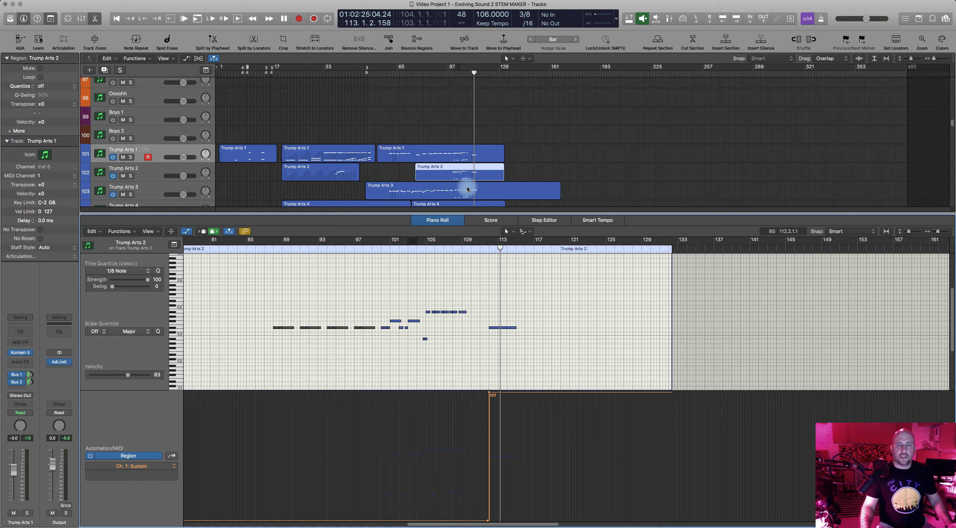
{"action": "left_click", "coordinate": [466, 190]}
{"action": "left_click", "coordinate": [486, 397]}
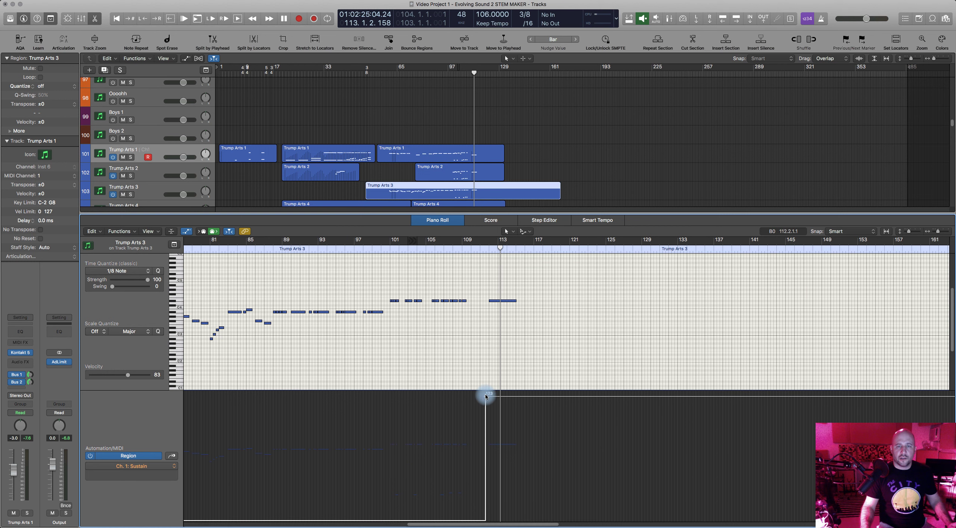
{"action": "left_click_drag", "start_coordinate": [485, 398], "coordinate": [486, 381]}
Open the last Trump Arts 4 region and switch its automation lane from Note Velocity to Sustain
{"action": "scroll", "coordinate": [475, 160], "scroll_direction": "down", "scroll_amount": 2}
{"action": "left_click", "coordinate": [478, 175]}
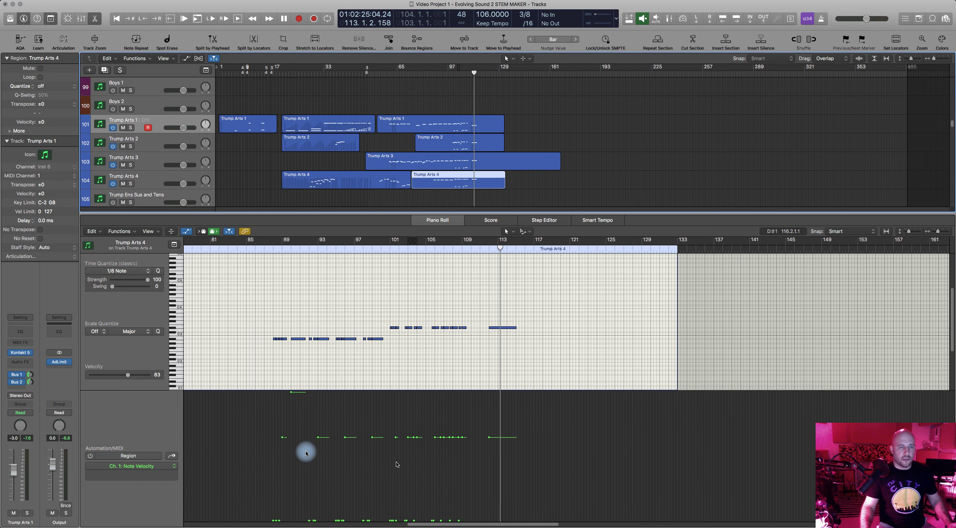
{"action": "left_click", "coordinate": [172, 455]}
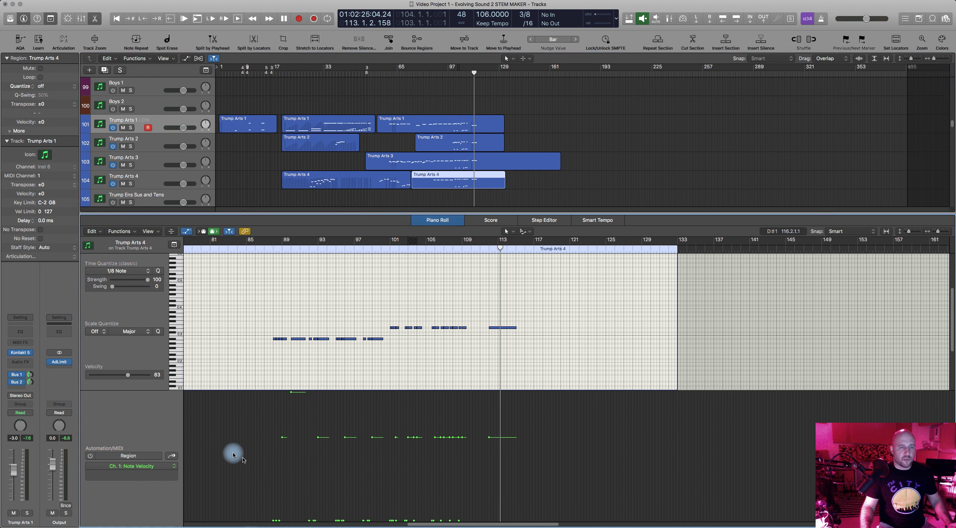
{"action": "scroll", "coordinate": [229, 434], "scroll_direction": "left", "scroll_amount": 3}
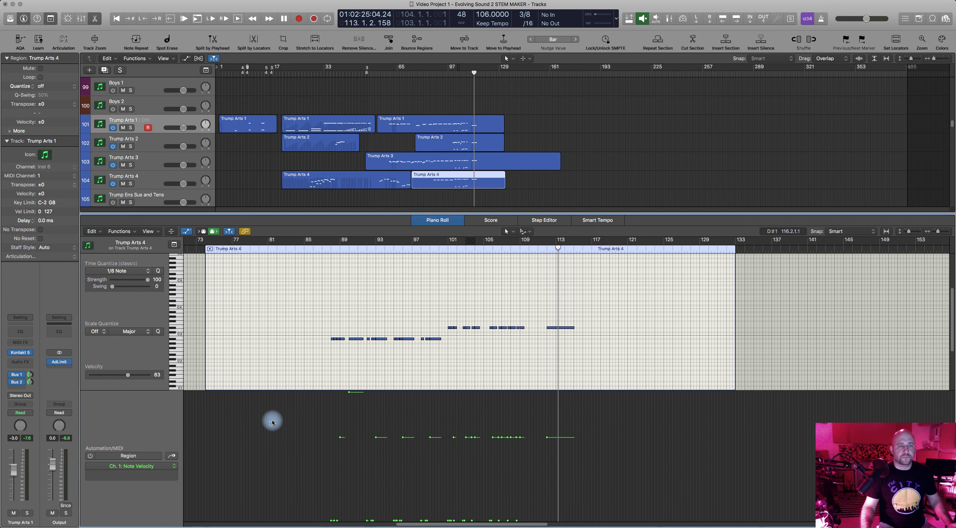
{"action": "left_click", "coordinate": [147, 467]}
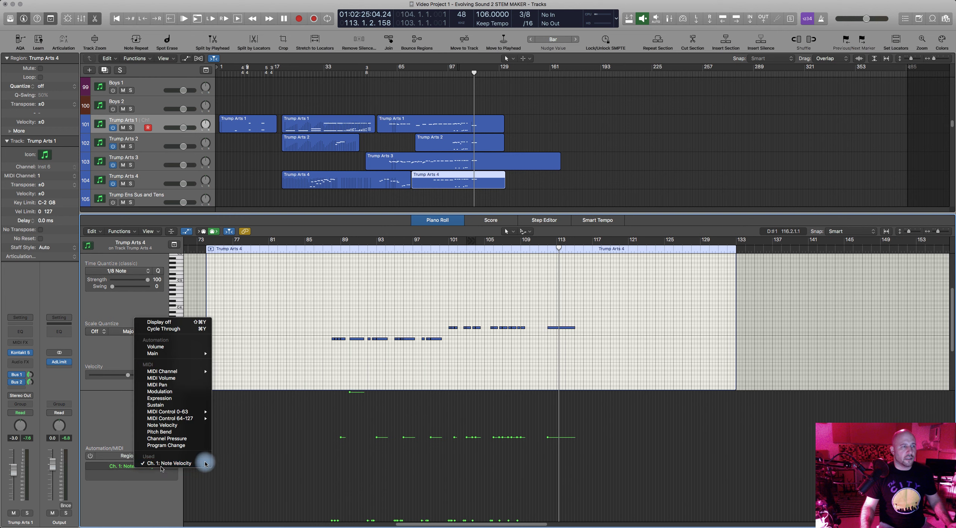
{"action": "left_click", "coordinate": [175, 405]}
Draw the Trump Arts 4 Sustain automation at the minimum from the region's start, jumping to 127 just before the bar 112 note
{"action": "left_click", "coordinate": [242, 401]}
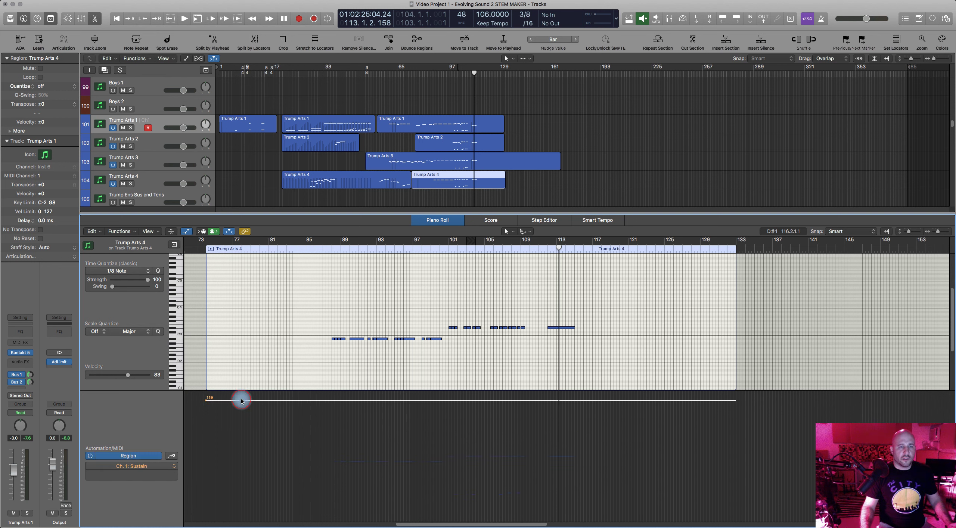
{"action": "left_click_drag", "start_coordinate": [240, 401], "coordinate": [231, 520]}
{"action": "left_click", "coordinate": [543, 403]}
{"action": "left_click_drag", "start_coordinate": [543, 403], "coordinate": [544, 377]}
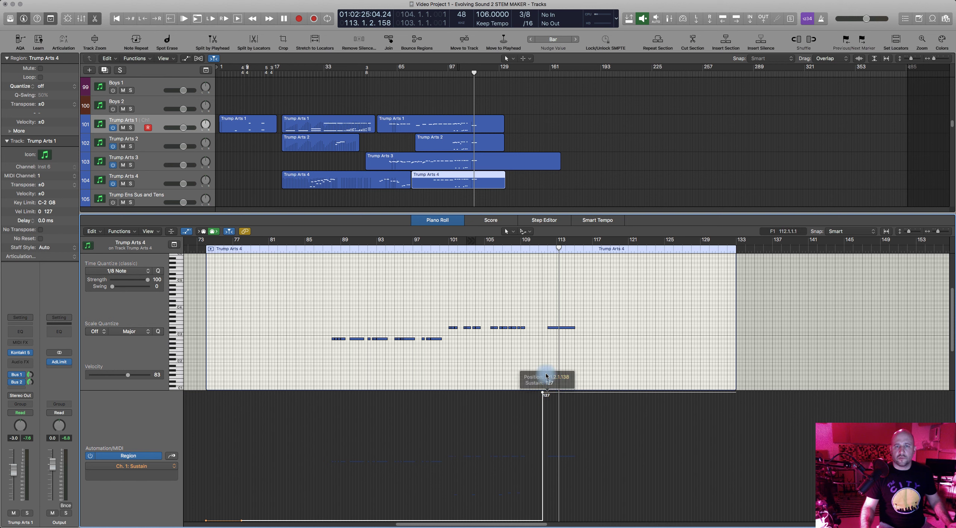
In the red region on Horn Solo Arts 2 MONO, set Sustain to 0 around bar 81 and 127 just before bar 112
{"action": "scroll", "coordinate": [512, 190], "scroll_direction": "down", "scroll_amount": 3}
{"action": "left_click", "coordinate": [471, 183]}
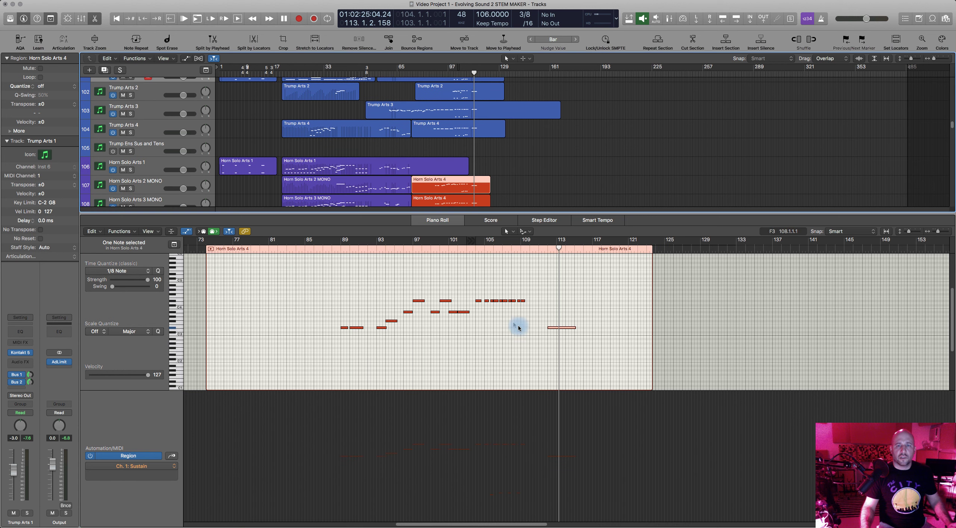
{"action": "left_click", "coordinate": [271, 521]}
{"action": "left_click_drag", "start_coordinate": [270, 519], "coordinate": [269, 521]}
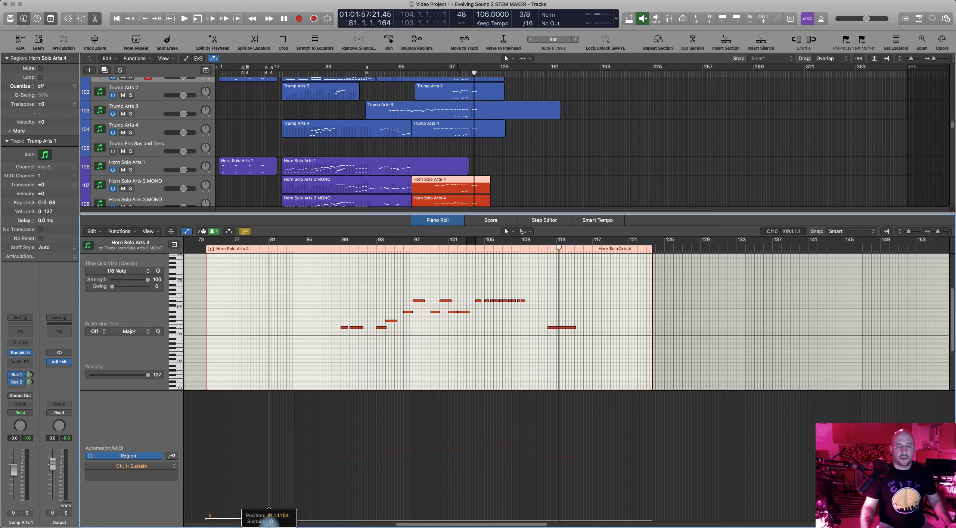
{"action": "left_click", "coordinate": [545, 400]}
{"action": "left_click_drag", "start_coordinate": [545, 397], "coordinate": [545, 388]}
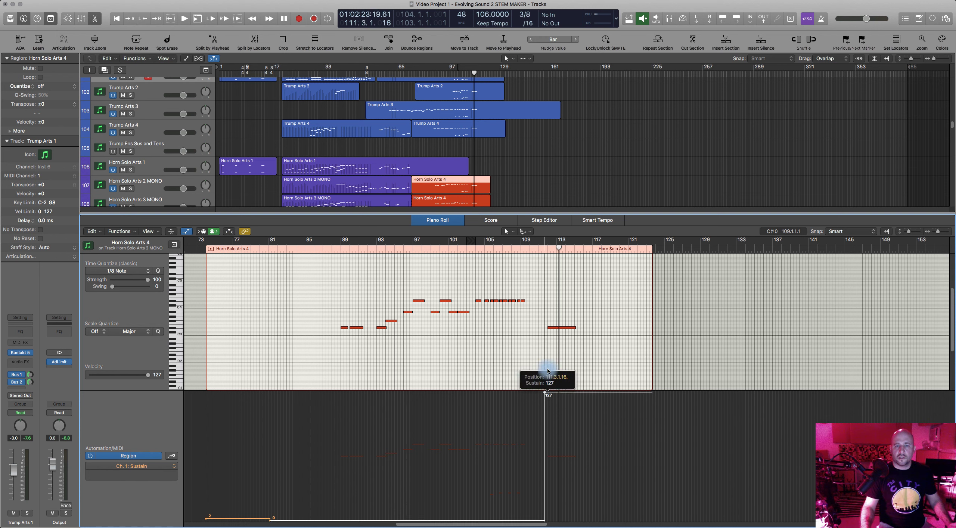
In the red region on Horn Solo Arts 3 MONO, set Sustain to 0 around bar 84 and 127 at bar 112
{"action": "scroll", "coordinate": [472, 171], "scroll_direction": "down", "scroll_amount": 2}
{"action": "left_click", "coordinate": [470, 168]}
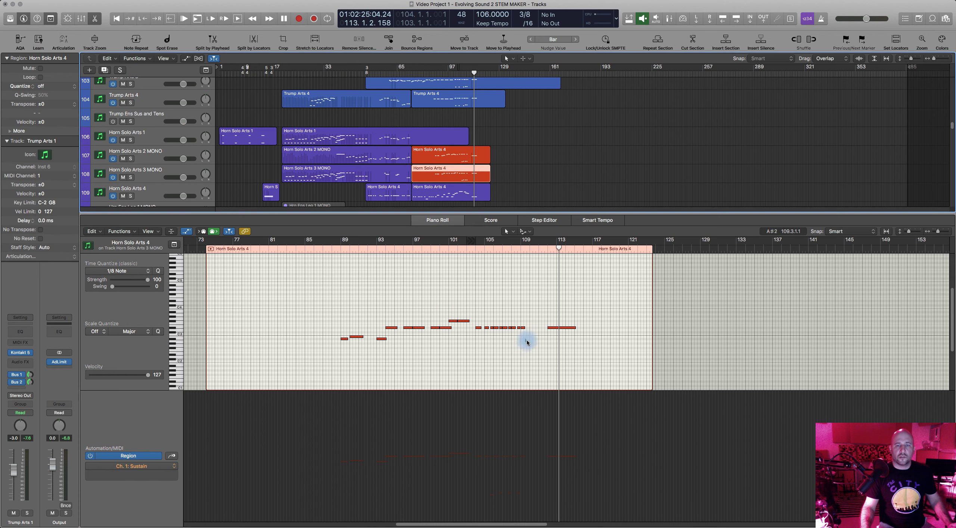
{"action": "left_click", "coordinate": [297, 518]}
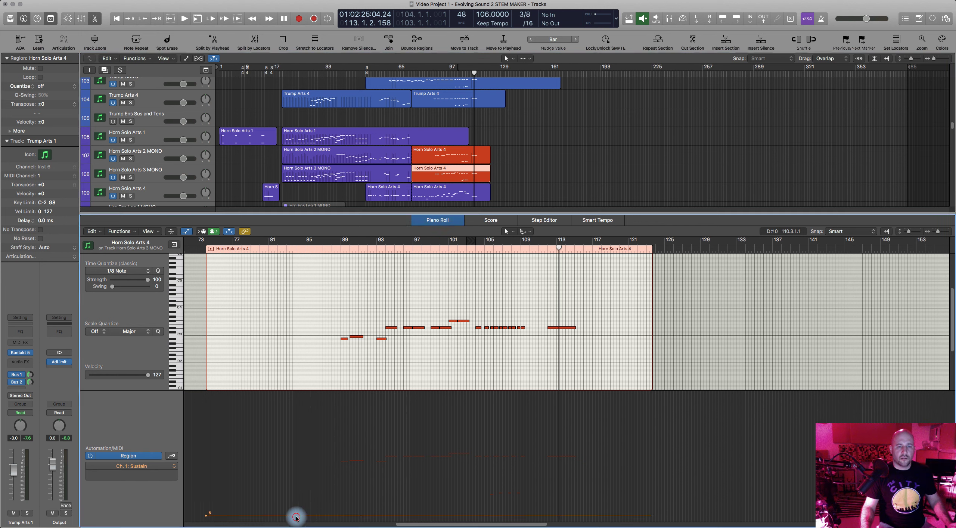
{"action": "left_click_drag", "start_coordinate": [296, 517], "coordinate": [296, 525]}
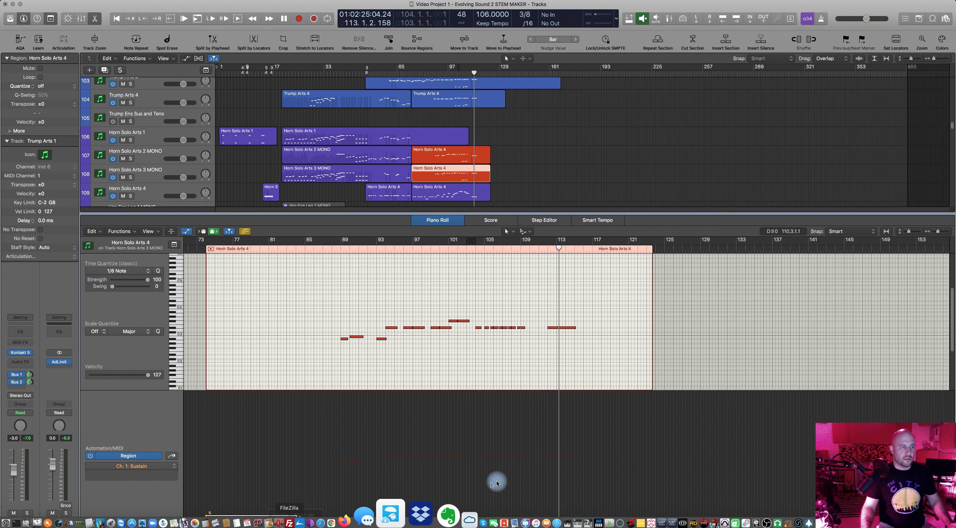
{"action": "left_click", "coordinate": [547, 395]}
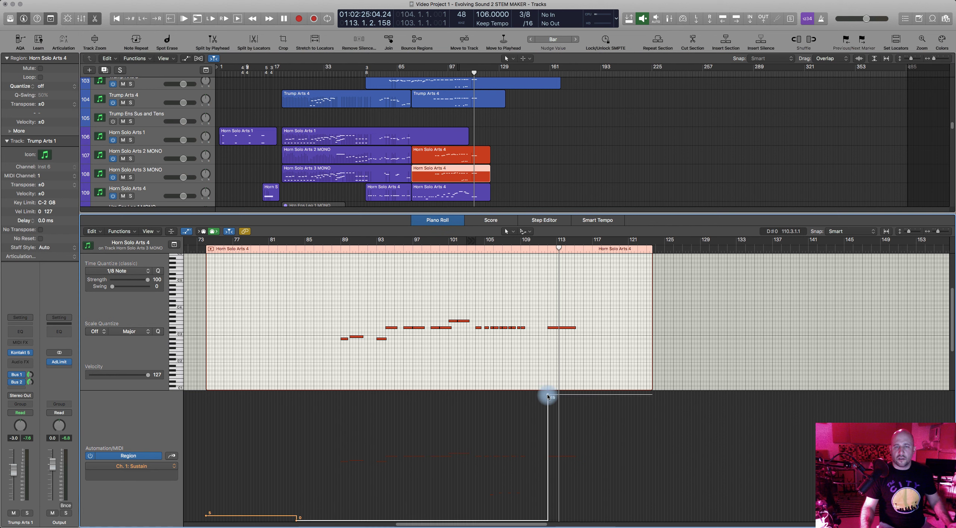
{"action": "left_click_drag", "start_coordinate": [546, 392], "coordinate": [548, 369]}
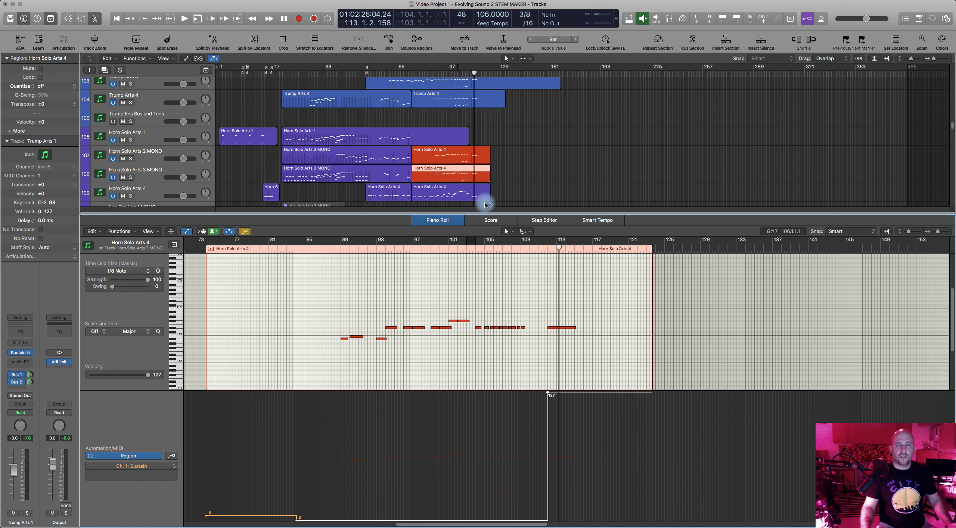
In the last region on the Horn Solo Arts 4 track, set Sustain to 0 near its start and 127 at bar 112
{"action": "left_click", "coordinate": [462, 189]}
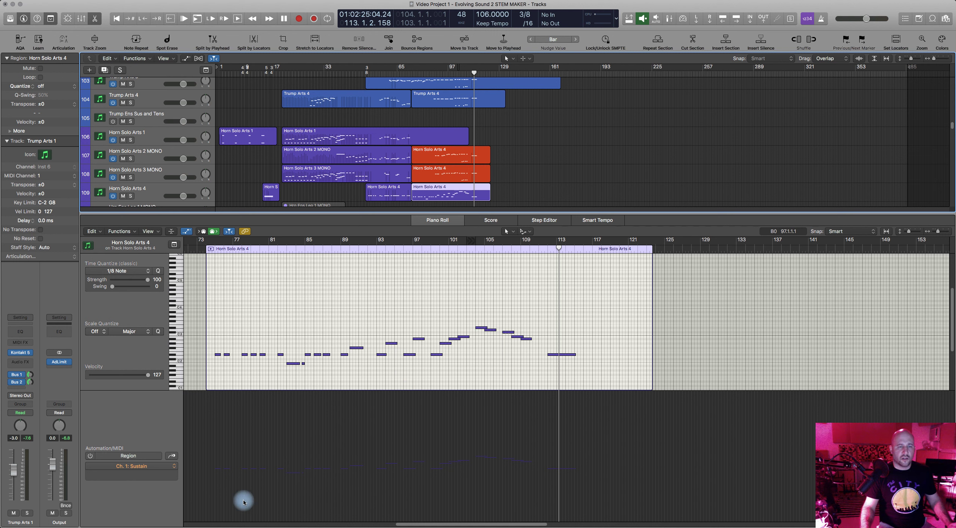
{"action": "left_click", "coordinate": [212, 519]}
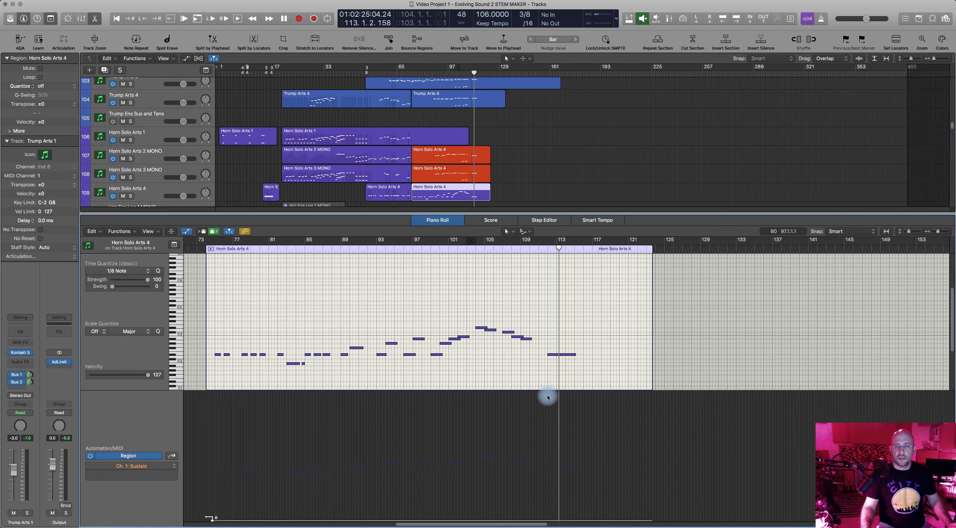
{"action": "left_click_drag", "start_coordinate": [547, 397], "coordinate": [545, 378]}
In the long Tromb Solo Arts 1 region, add a Sustain automation jump to 127 at bar 111, just before the sustained note
{"action": "scroll", "coordinate": [477, 182], "scroll_direction": "down", "scroll_amount": 3}
{"action": "scroll", "coordinate": [475, 179], "scroll_direction": "down", "scroll_amount": 12}
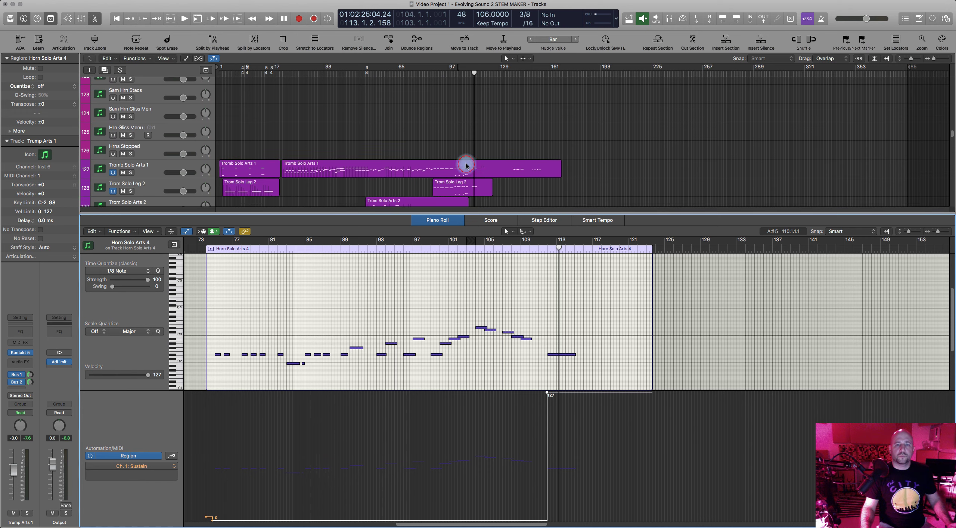
{"action": "left_click", "coordinate": [466, 165]}
{"action": "scroll", "coordinate": [339, 363], "scroll_direction": "right", "scroll_amount": 5}
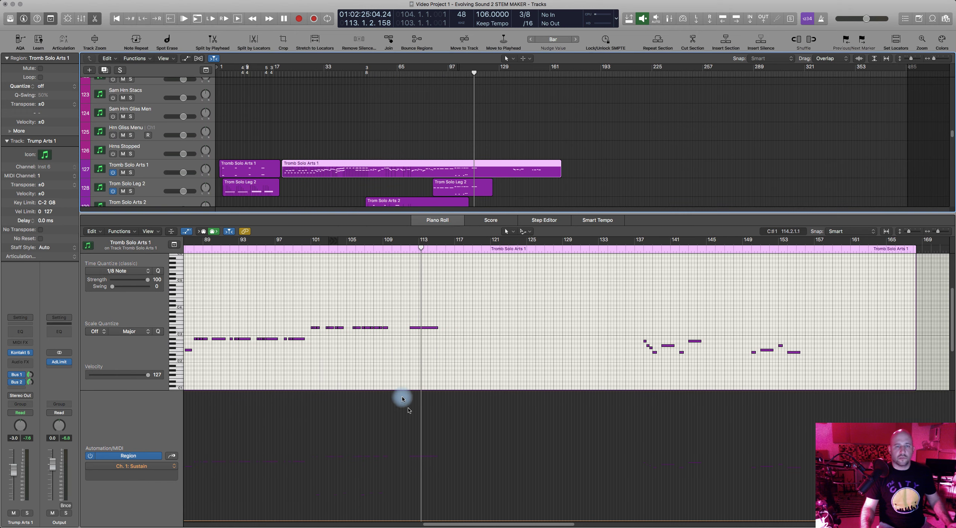
{"action": "left_click", "coordinate": [411, 396]}
{"action": "left_click_drag", "start_coordinate": [411, 396], "coordinate": [396, 379]}
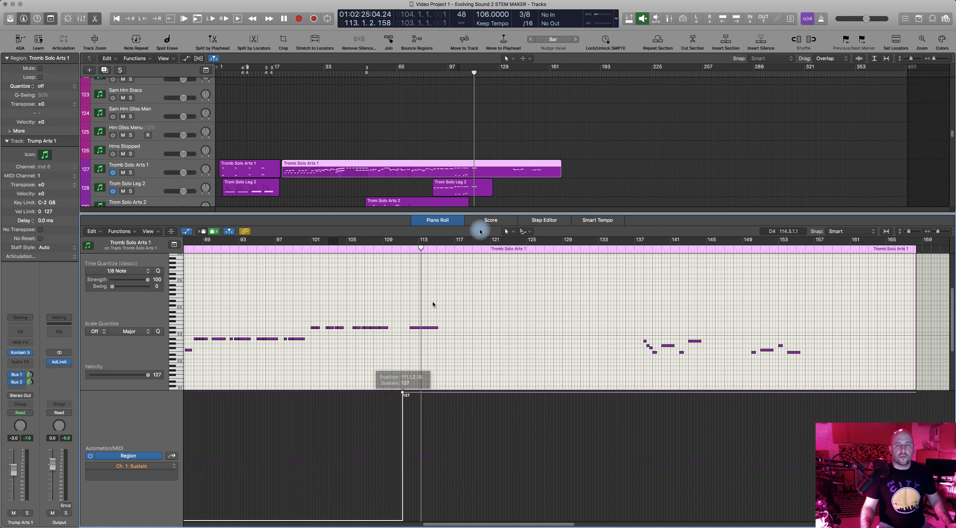
In the second Trom Solo Leg 2 region, add a Sustain automation jump to 127 at about bar 111
{"action": "scroll", "coordinate": [485, 171], "scroll_direction": "down", "scroll_amount": 2}
{"action": "left_click", "coordinate": [476, 159]}
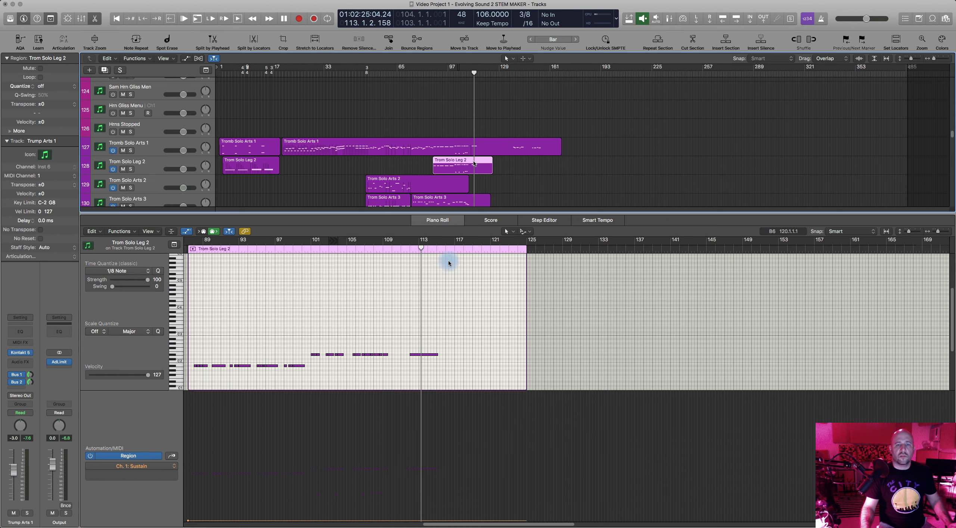
{"action": "left_click", "coordinate": [410, 396]}
{"action": "left_click_drag", "start_coordinate": [409, 396], "coordinate": [395, 381]}
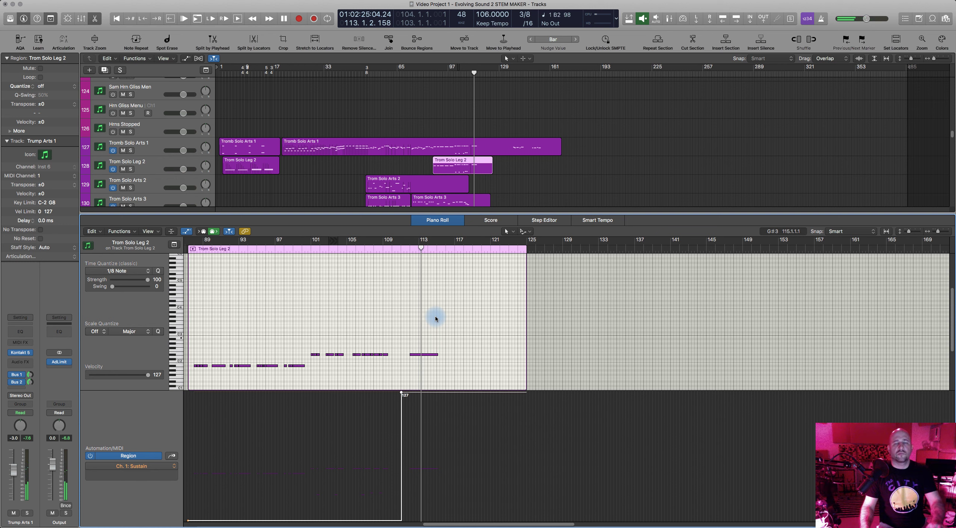
In the last Trom Solo Arts 3 region, set Sustain to 0 at bar 74 and 127 at about bar 112
{"action": "scroll", "coordinate": [471, 151], "scroll_direction": "down", "scroll_amount": 3}
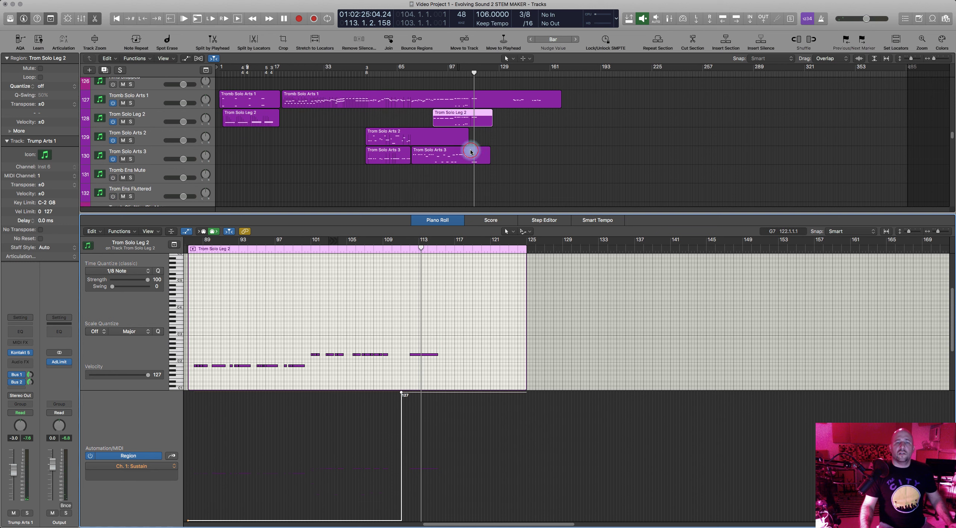
{"action": "left_click", "coordinate": [470, 151]}
{"action": "left_click_drag", "start_coordinate": [410, 396], "coordinate": [253, 514]}
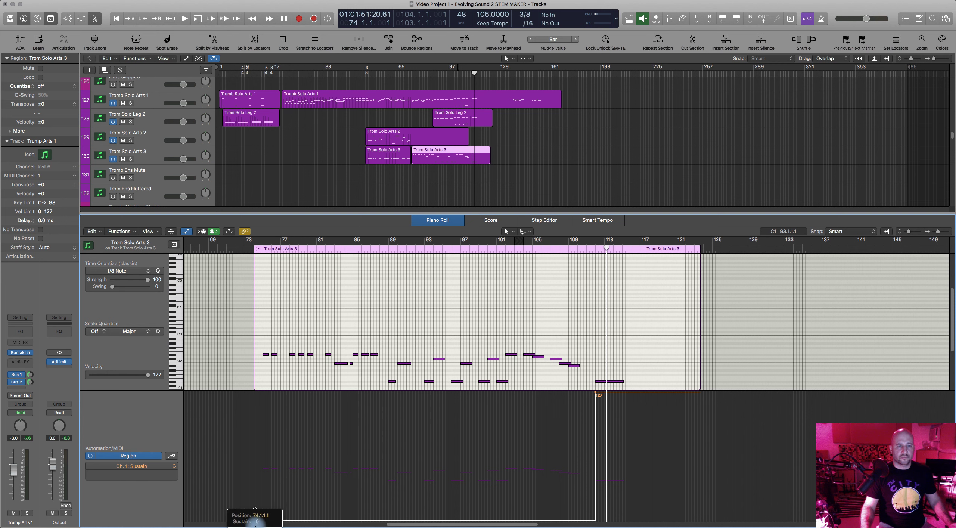
In the second Tuba Arts region, raise the Sustain automation to 127 just before the bar 112 note
{"action": "scroll", "coordinate": [477, 168], "scroll_direction": "down", "scroll_amount": 5}
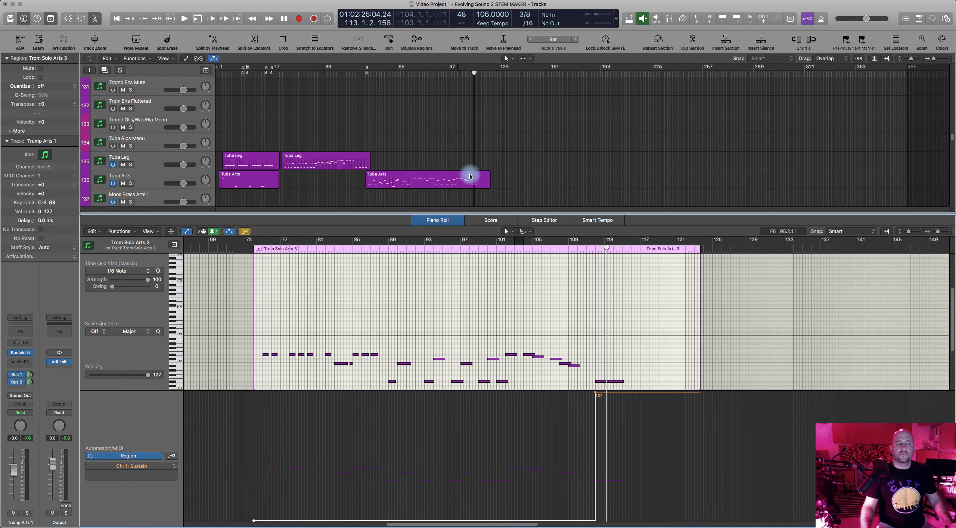
{"action": "left_click", "coordinate": [473, 179]}
{"action": "scroll", "coordinate": [553, 344], "scroll_direction": "down", "scroll_amount": 4}
{"action": "scroll", "coordinate": [565, 354], "scroll_direction": "down", "scroll_amount": 1}
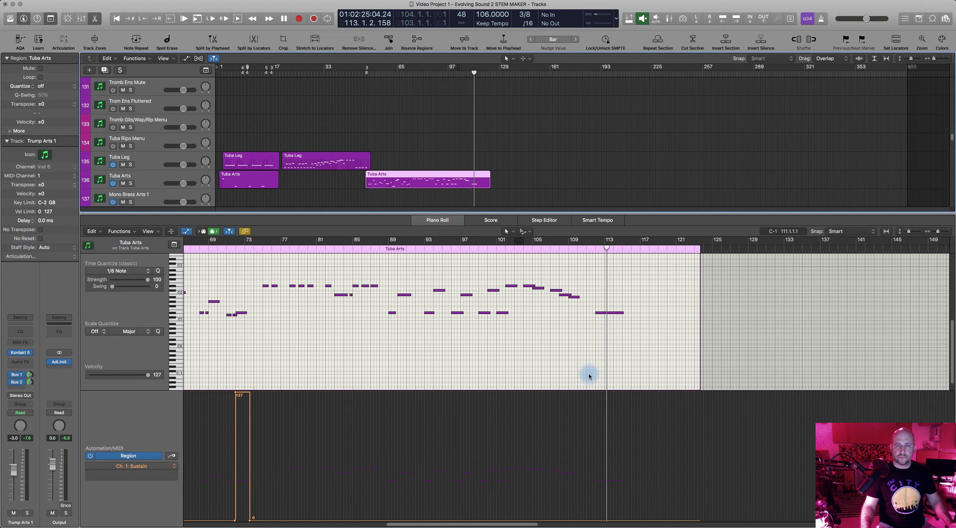
{"action": "left_click", "coordinate": [594, 395]}
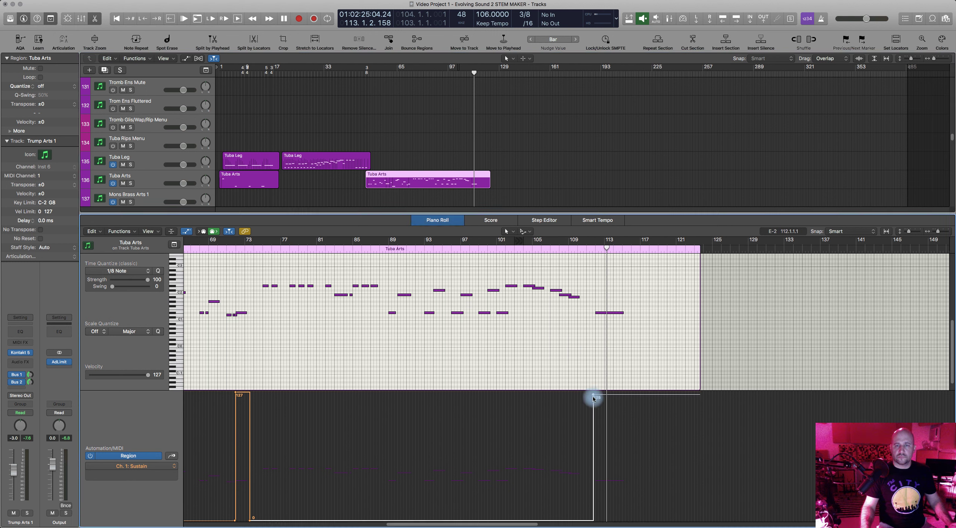
{"action": "left_click_drag", "start_coordinate": [593, 391], "coordinate": [593, 381]}
Check the tracks below the tuba, and play the passage around bar 112
{"action": "scroll", "coordinate": [463, 159], "scroll_direction": "down", "scroll_amount": 4}
{"action": "scroll", "coordinate": [463, 159], "scroll_direction": "down", "scroll_amount": 7}
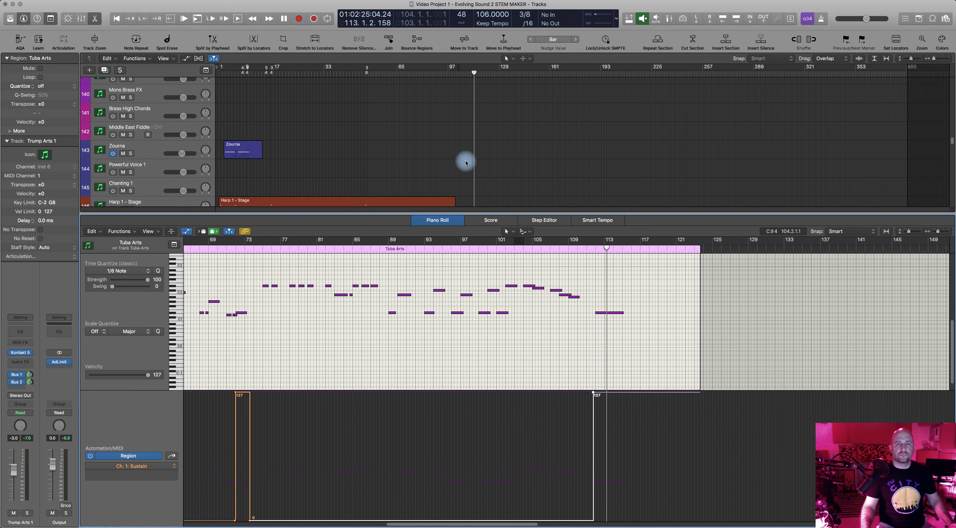
{"action": "left_click", "coordinate": [585, 250]}
{"action": "key", "text": "space"}
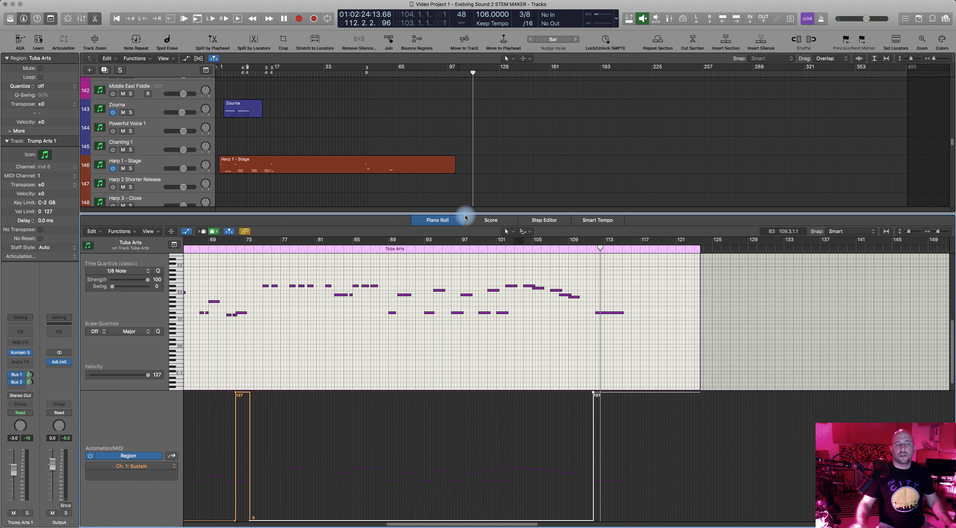
In the Tuba Arts region, try transposing the sustained note at bar 112 by an octave
{"action": "scroll", "coordinate": [512, 226], "scroll_direction": "right", "scroll_amount": 2}
{"action": "scroll", "coordinate": [442, 168], "scroll_direction": "up", "scroll_amount": 5}
{"action": "scroll", "coordinate": [463, 119], "scroll_direction": "up", "scroll_amount": 4}
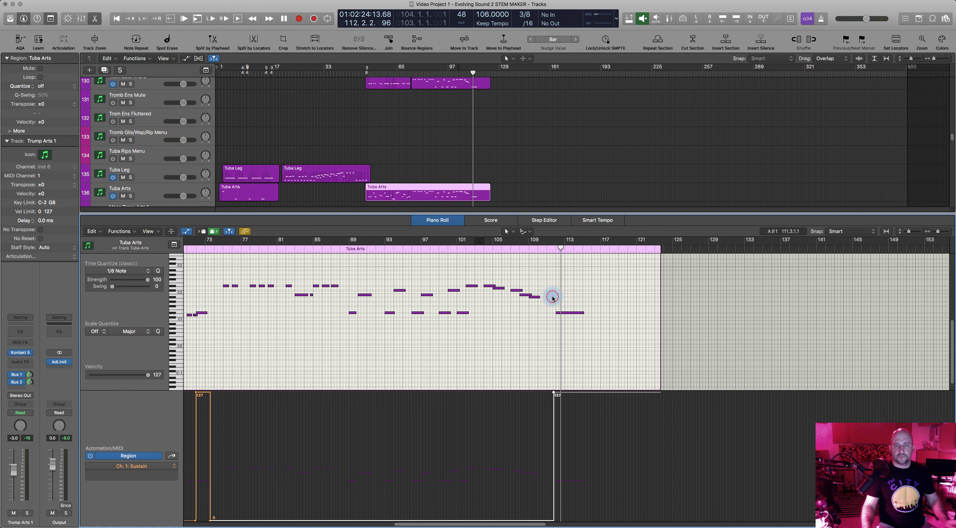
{"action": "left_click_drag", "start_coordinate": [552, 298], "coordinate": [571, 325]}
{"action": "key", "text": "alt+shift+Down"}
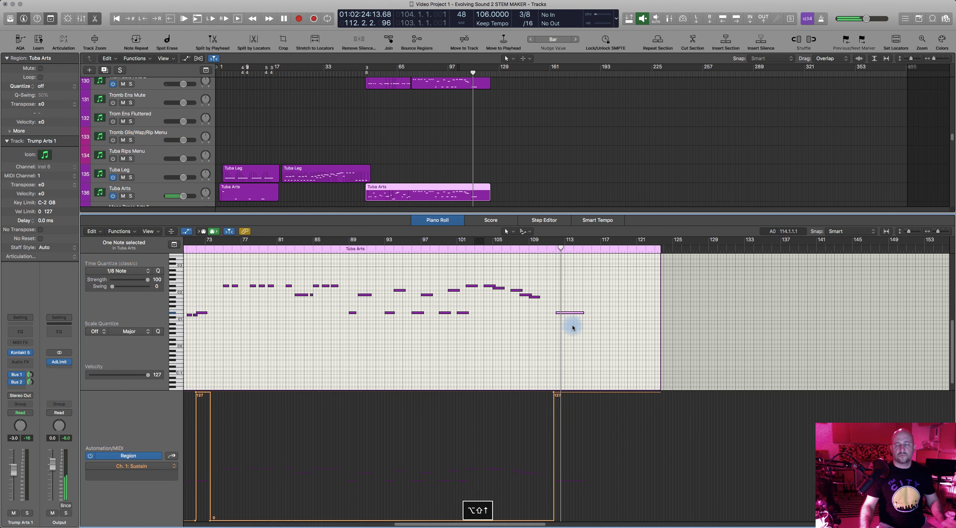
Select the bar 112 note in the last Trom Solo Arts 3 region and play the passage
{"action": "scroll", "coordinate": [480, 133], "scroll_direction": "up", "scroll_amount": 2}
{"action": "left_click", "coordinate": [469, 105]}
{"action": "left_click_drag", "start_coordinate": [547, 281], "coordinate": [563, 320]}
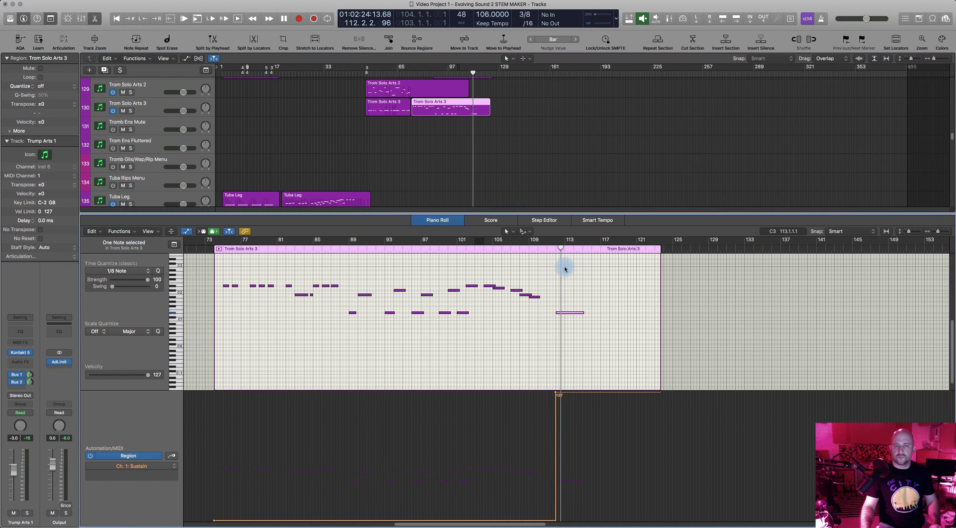
{"action": "key", "text": "space"}
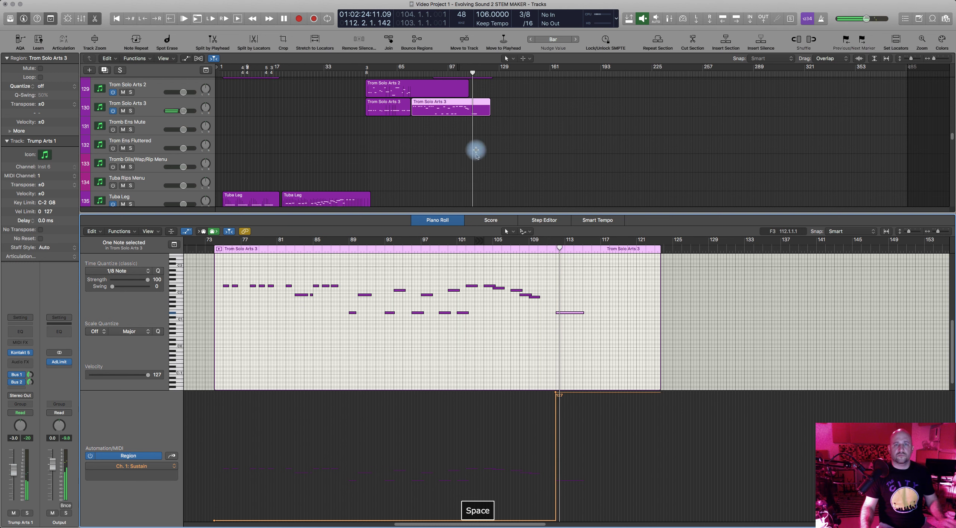
Transpose the sustained bar 112 note in the second Trom Solo Leg 2 region down an octave
{"action": "scroll", "coordinate": [487, 126], "scroll_direction": "up", "scroll_amount": 3}
{"action": "left_click", "coordinate": [486, 126]}
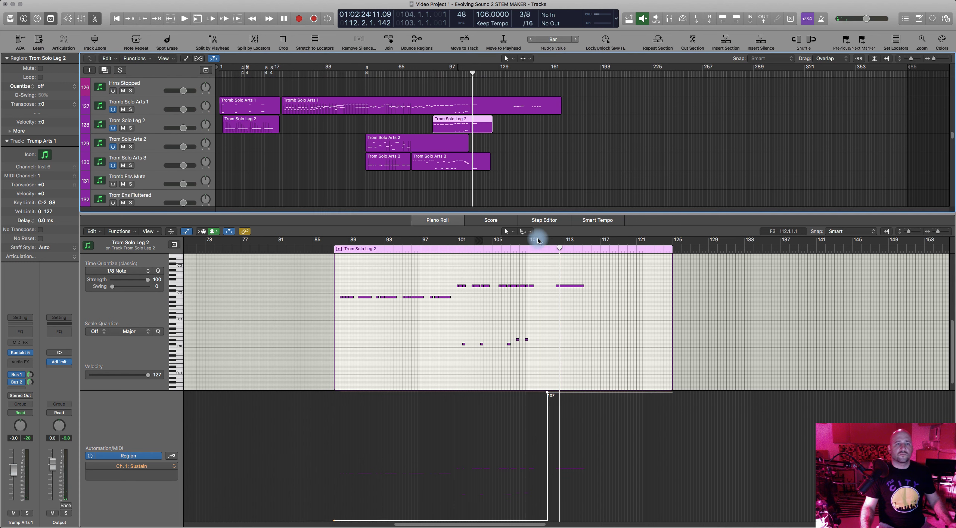
{"action": "scroll", "coordinate": [532, 249], "scroll_direction": "right", "scroll_amount": 1}
{"action": "left_click_drag", "start_coordinate": [527, 271], "coordinate": [553, 301]}
{"action": "key", "text": "alt+shift+Down"}
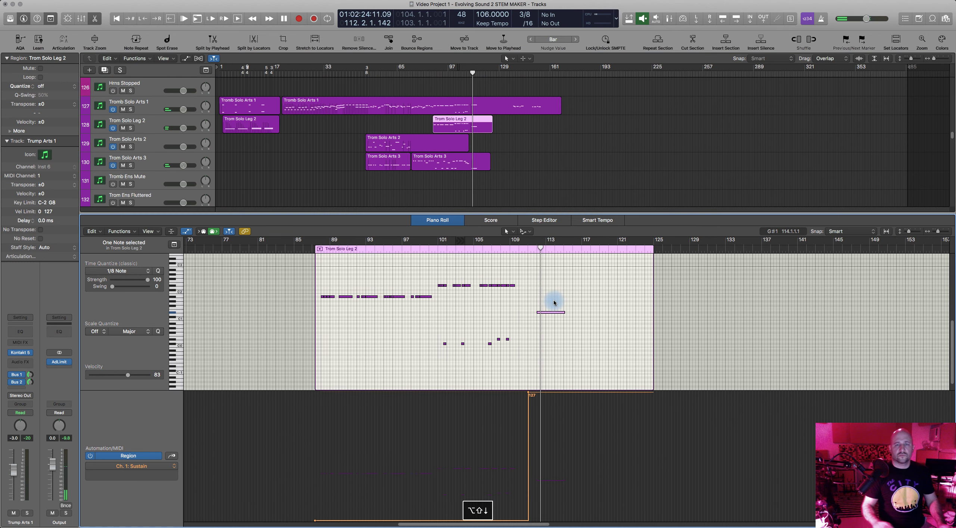
Select the bar 112 note in the long Tromb Solo Arts 1 region and play the passage leading into it
{"action": "left_click", "coordinate": [457, 101]}
{"action": "left_click_drag", "start_coordinate": [554, 283], "coordinate": [534, 250]}
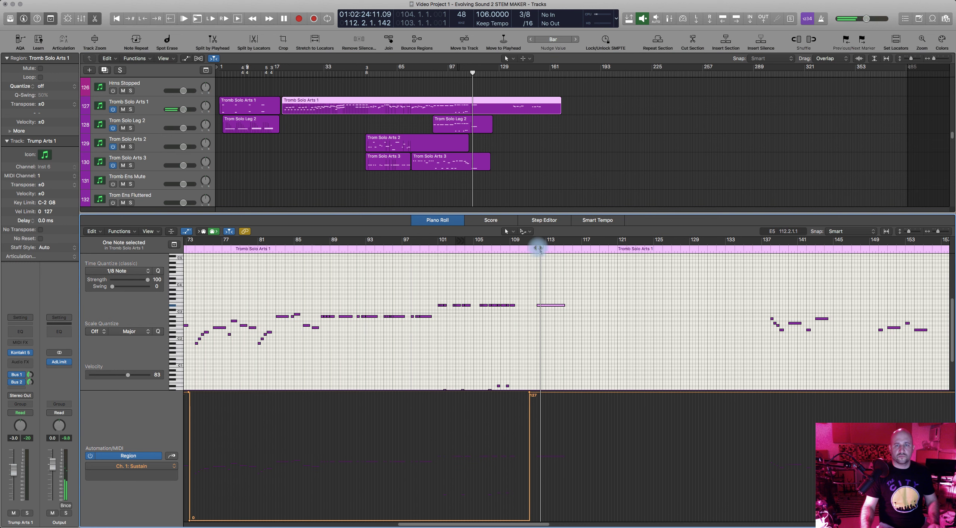
{"action": "key", "text": "space"}
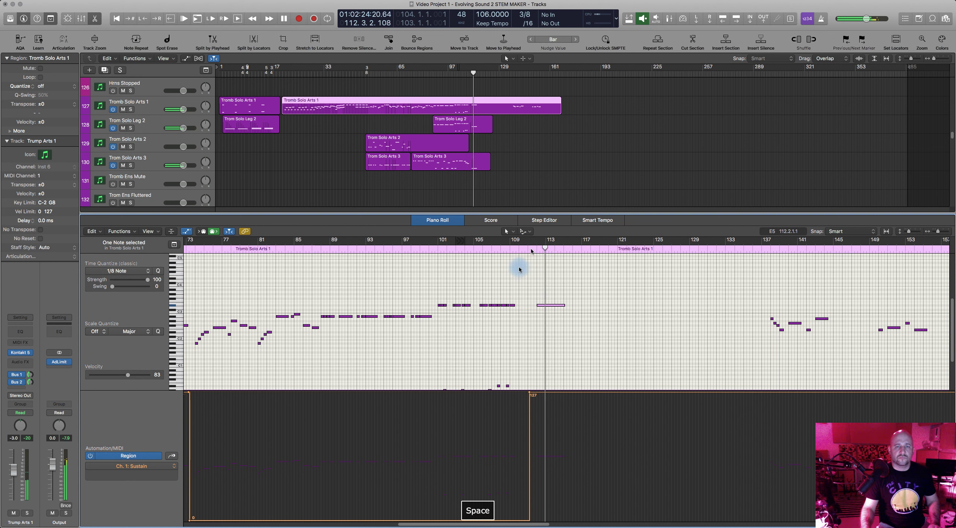
{"action": "left_click", "coordinate": [432, 251]}
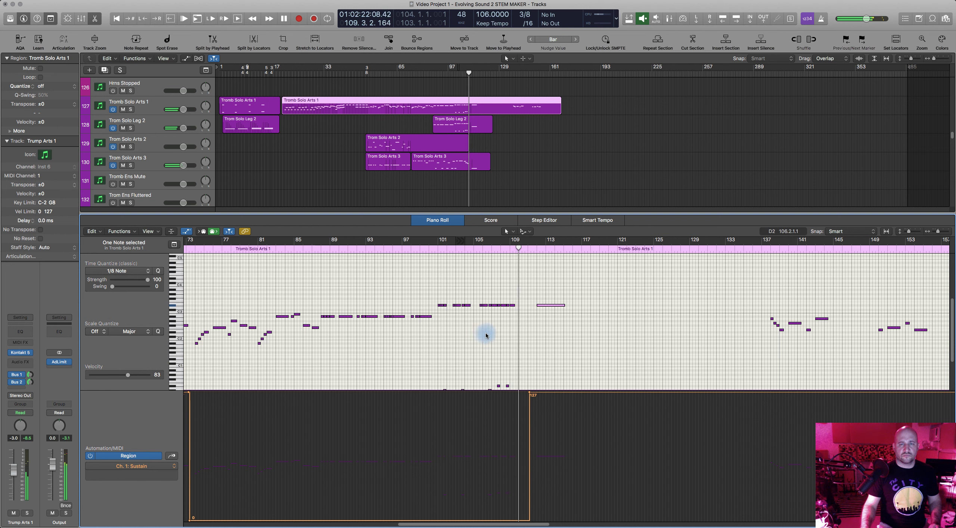
{"action": "key", "text": "space"}
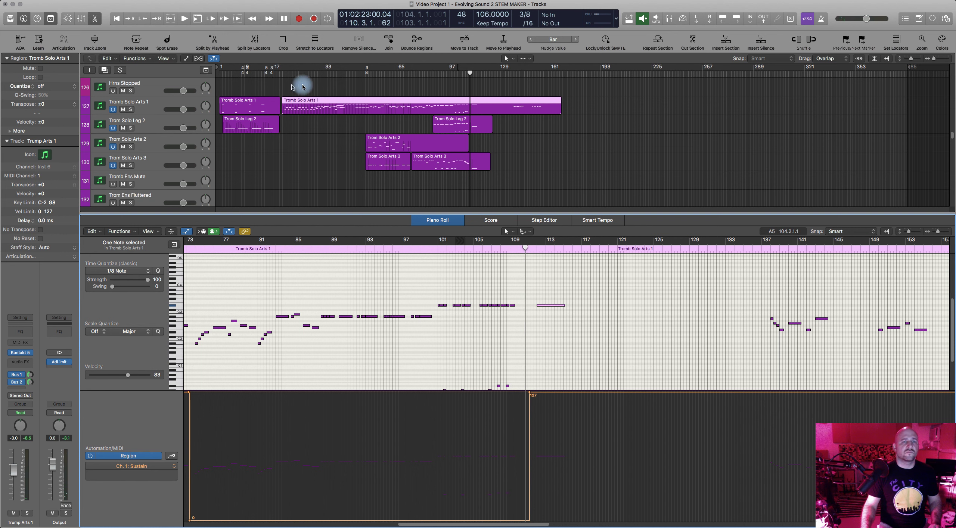
Start playback from about bar 46 and close the Piano Roll to view the woodwind tracks
{"action": "left_click", "coordinate": [366, 80]}
{"action": "key", "text": "space"}
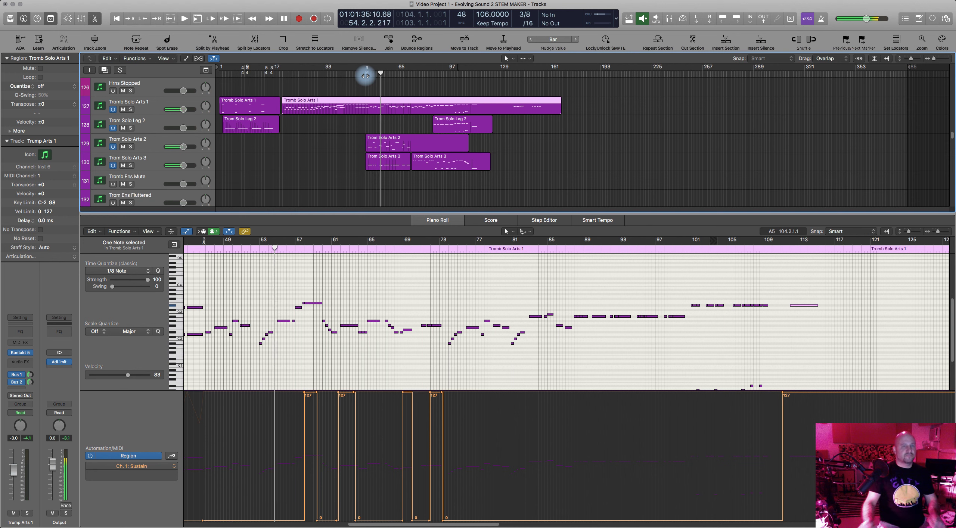
{"action": "left_click", "coordinate": [435, 218]}
{"action": "scroll", "coordinate": [418, 206], "scroll_direction": "up", "scroll_amount": 15}
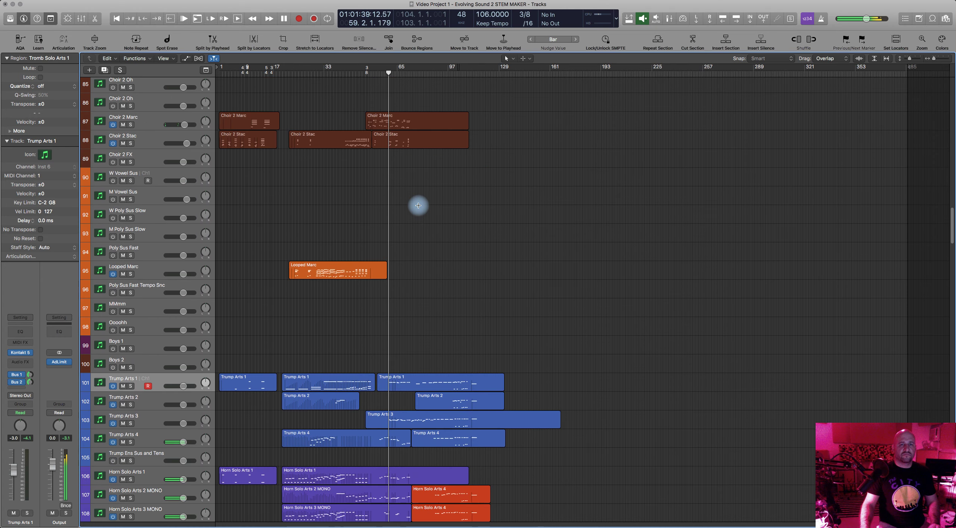
{"action": "scroll", "coordinate": [418, 205], "scroll_direction": "up", "scroll_amount": 8}
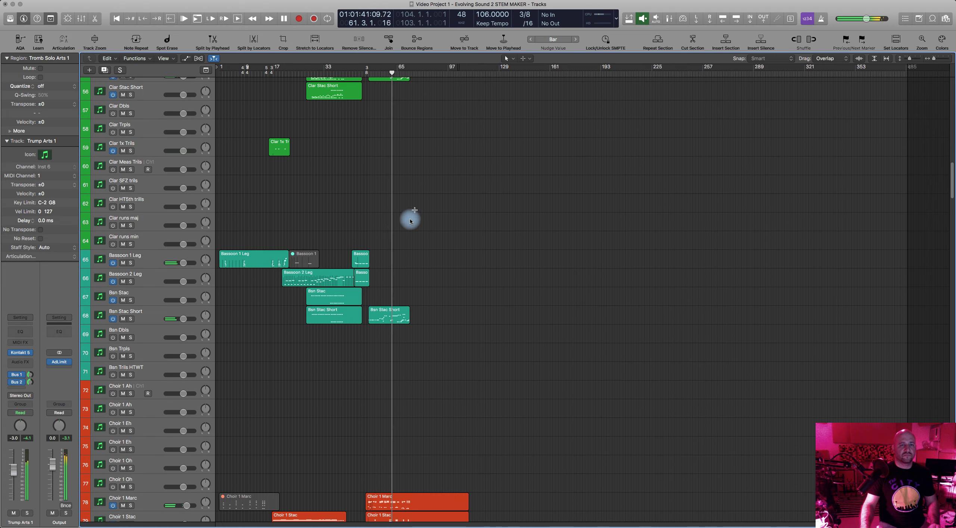
Open the last Bassoon 1 Leg and Bassoon 2 Leg regions together in the Piano Roll to examine their notes, then close it
{"action": "left_click", "coordinate": [358, 253]}
{"action": "left_click", "coordinate": [362, 275], "text": "shift"}
{"action": "double_click", "coordinate": [363, 275]}
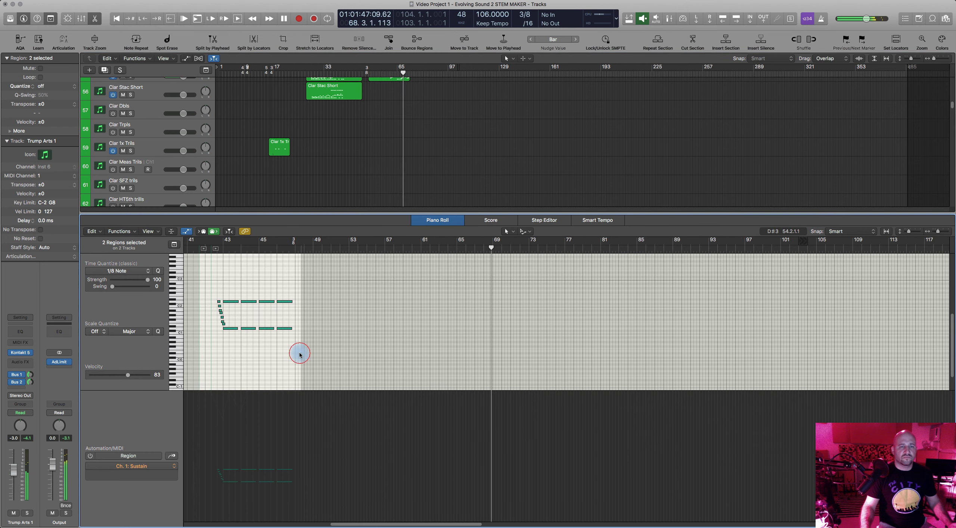
{"action": "left_click", "coordinate": [314, 288]}
{"action": "left_click", "coordinate": [426, 220]}
Review the trumpet and horn tracks while the arrangement plays, stopping playback at bar 126
{"action": "scroll", "coordinate": [511, 352], "scroll_direction": "down", "scroll_amount": 20}
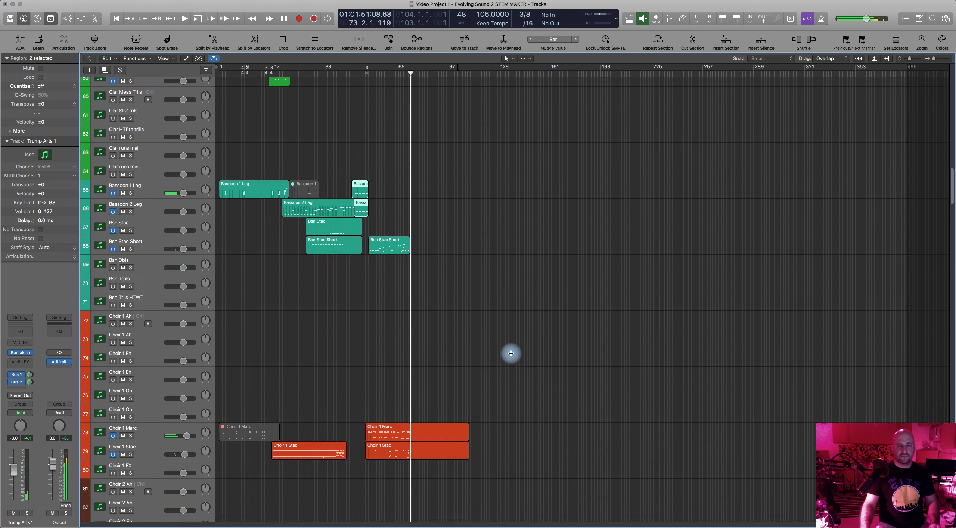
{"action": "scroll", "coordinate": [510, 353], "scroll_direction": "down", "scroll_amount": 1}
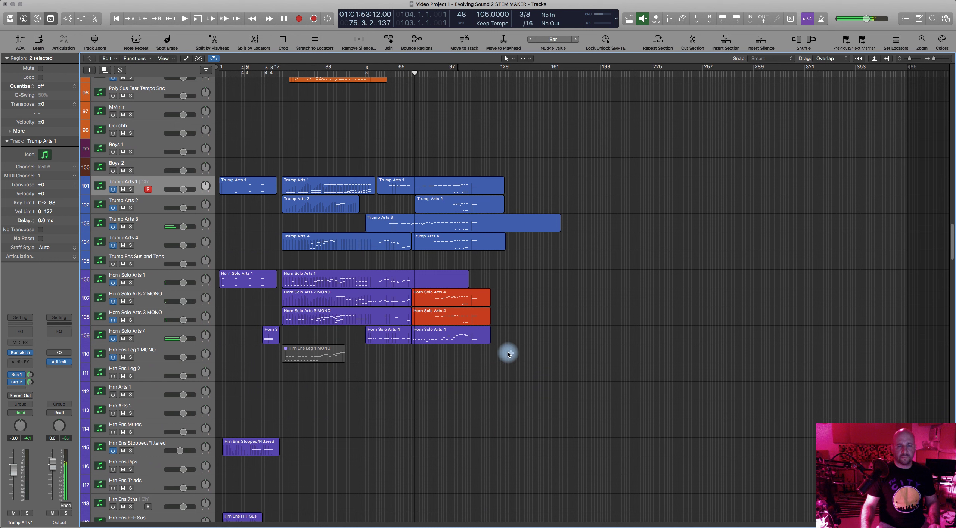
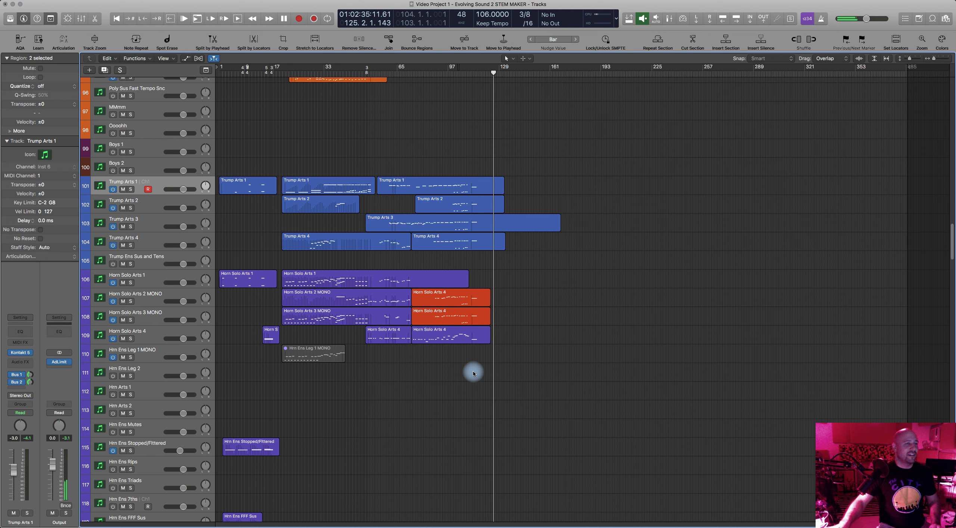
{"action": "key", "text": "space"}
Zoom in on the clarinet and bassoon regions around bar 47 and play the section through to bar 73
{"action": "scroll", "coordinate": [497, 277], "scroll_direction": "up", "scroll_amount": 15}
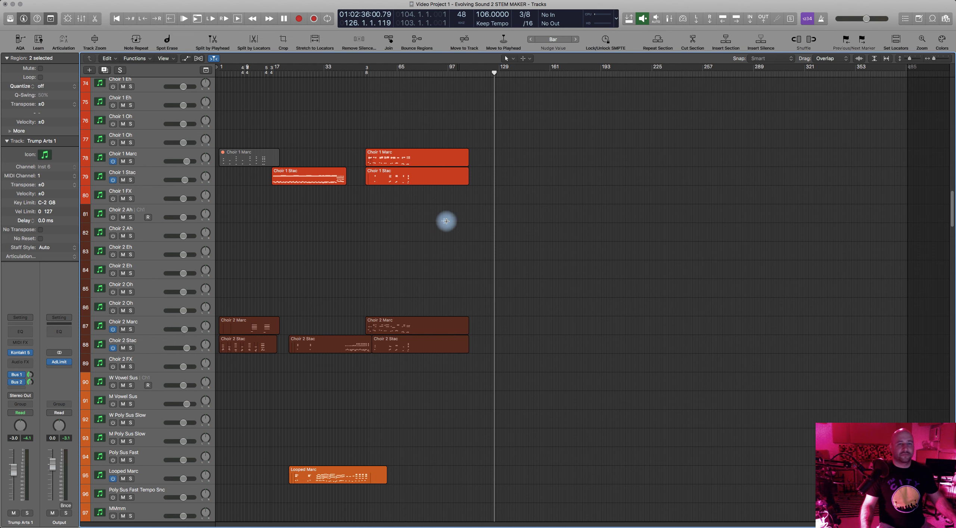
{"action": "left_click", "coordinate": [367, 74]}
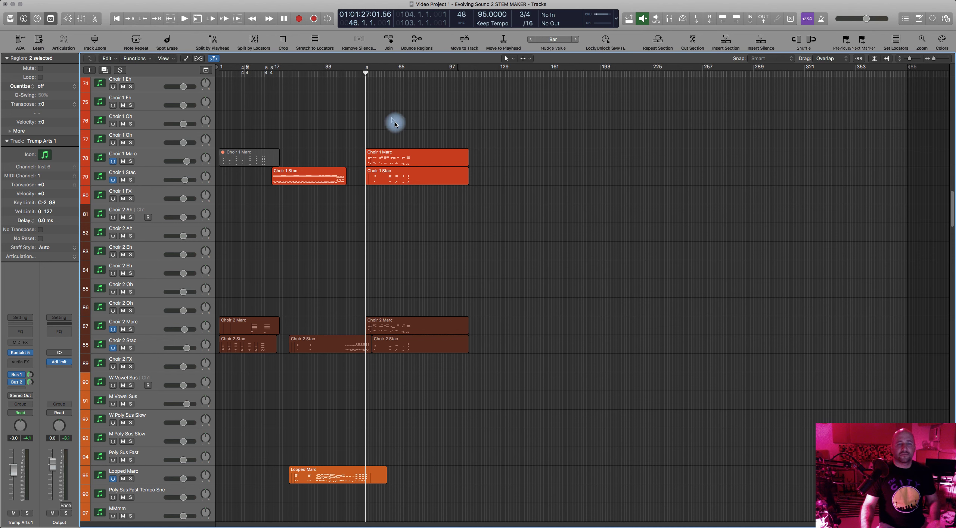
{"action": "scroll", "coordinate": [422, 234], "scroll_direction": "up", "scroll_amount": 16}
{"action": "key", "text": "super+Right"}
{"action": "key", "text": "super+Right"}
{"action": "key", "text": "super+Right"}
{"action": "key", "text": "super+Right"}
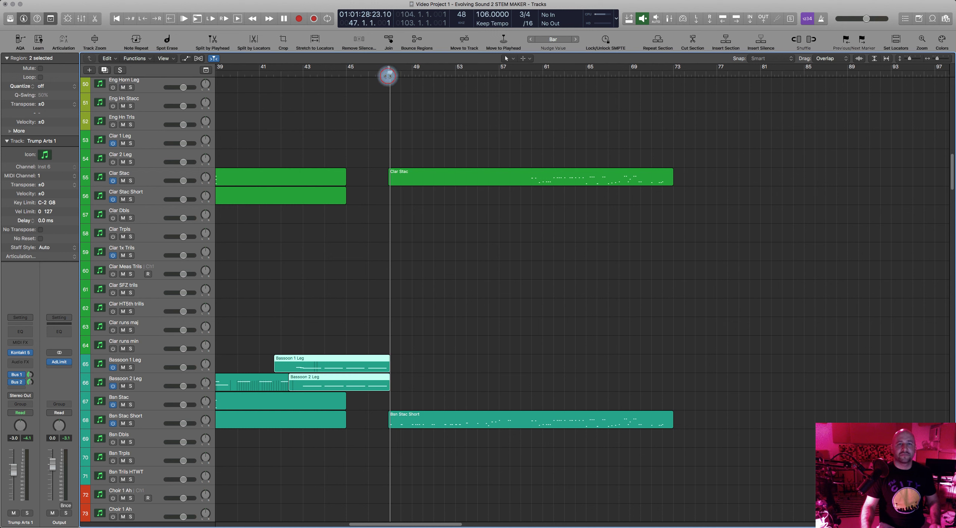
{"action": "key", "text": "space"}
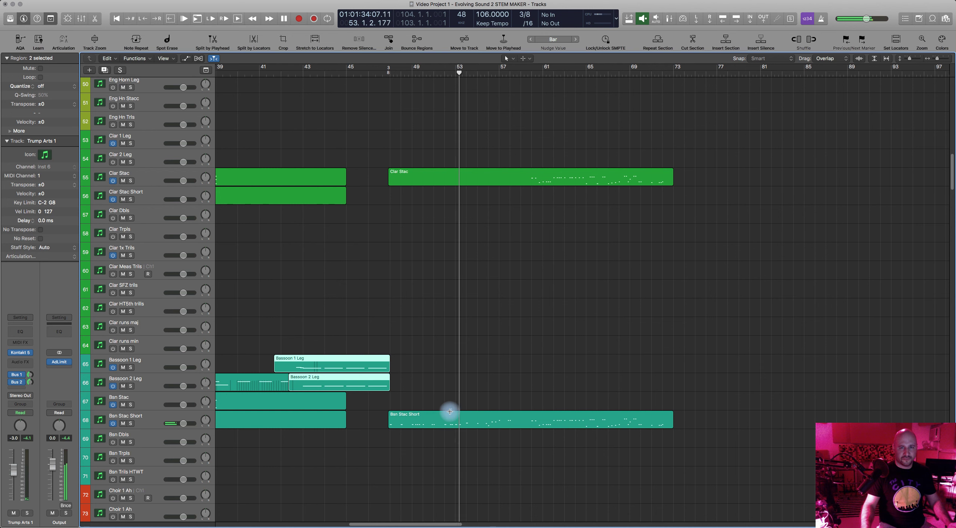
{"action": "scroll", "coordinate": [481, 410], "scroll_direction": "right", "scroll_amount": 5}
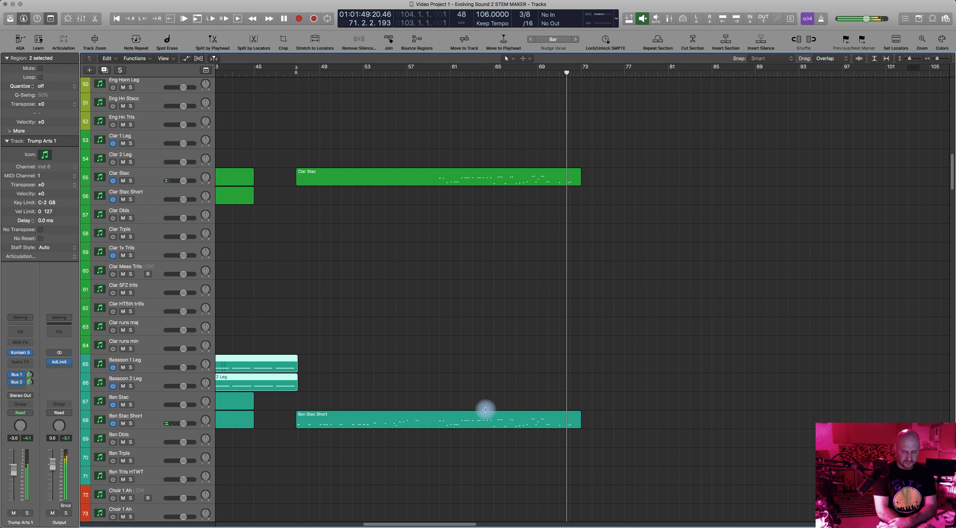
{"action": "key", "text": "space"}
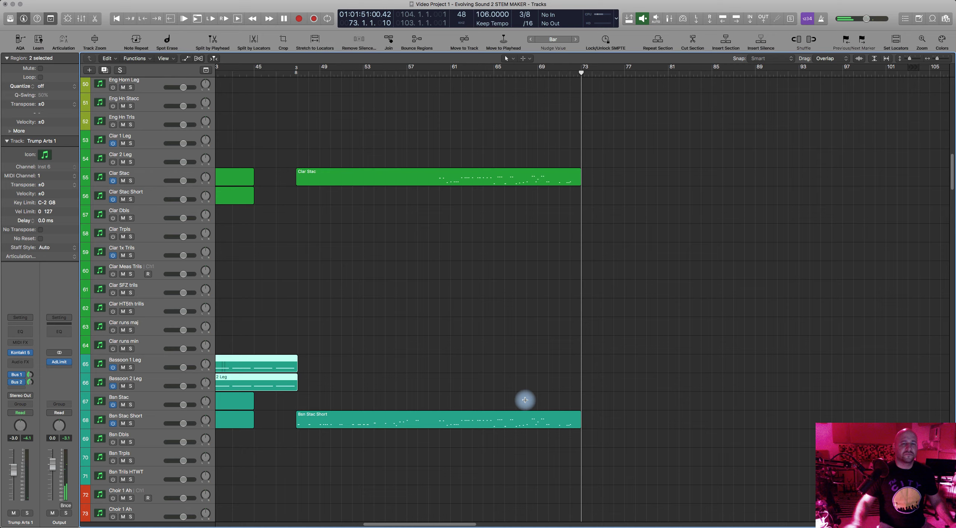
Select the Vln 1 Stac, VLn 2 Stacc, Bass Stac and Cello Stacc regions spanning bars 47 to 73 together
{"action": "scroll", "coordinate": [525, 400], "scroll_direction": "down", "scroll_amount": 20}
{"action": "scroll", "coordinate": [553, 412], "scroll_direction": "right", "scroll_amount": 3}
{"action": "scroll", "coordinate": [553, 413], "scroll_direction": "down", "scroll_amount": 20}
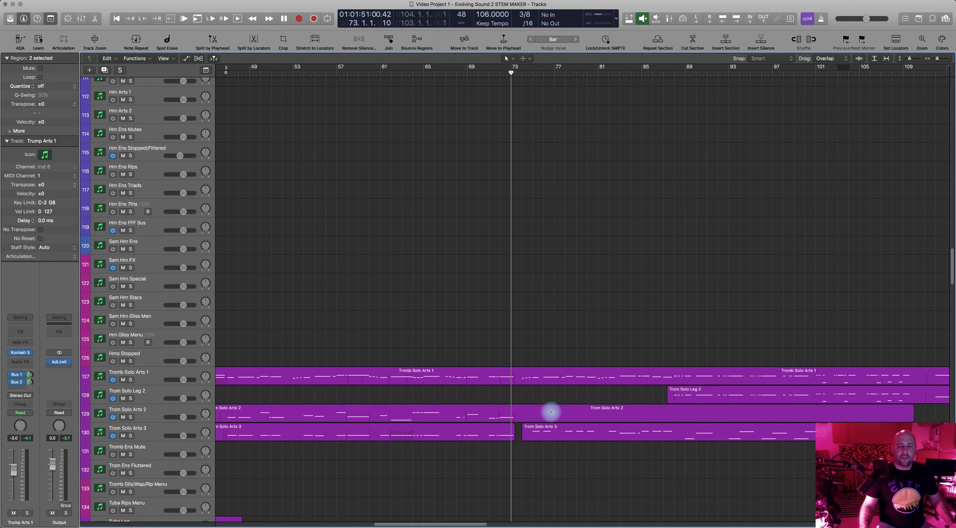
{"action": "scroll", "coordinate": [519, 360], "scroll_direction": "down", "scroll_amount": 2}
{"action": "left_click", "coordinate": [454, 384]}
{"action": "scroll", "coordinate": [464, 358], "scroll_direction": "up", "scroll_amount": 10}
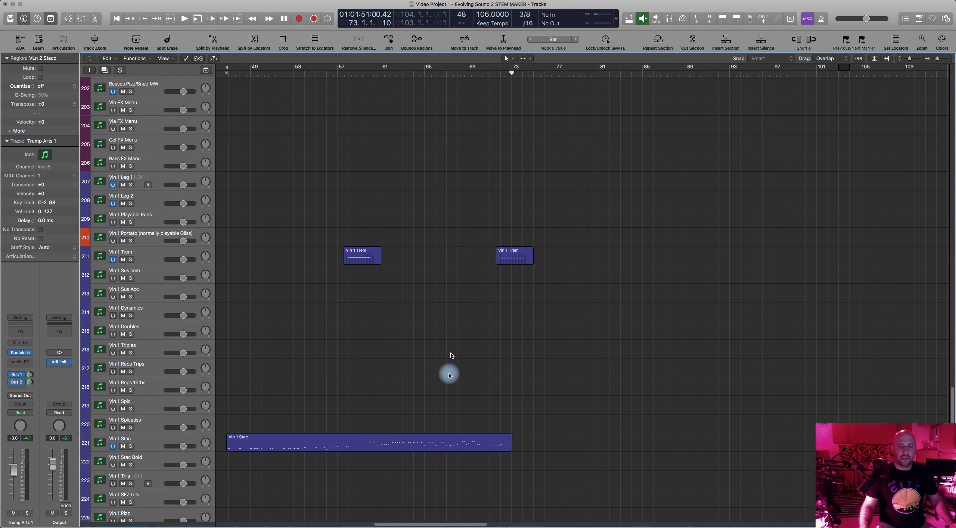
{"action": "left_click", "coordinate": [431, 438], "text": "shift"}
{"action": "scroll", "coordinate": [485, 438], "scroll_direction": "down", "scroll_amount": 20}
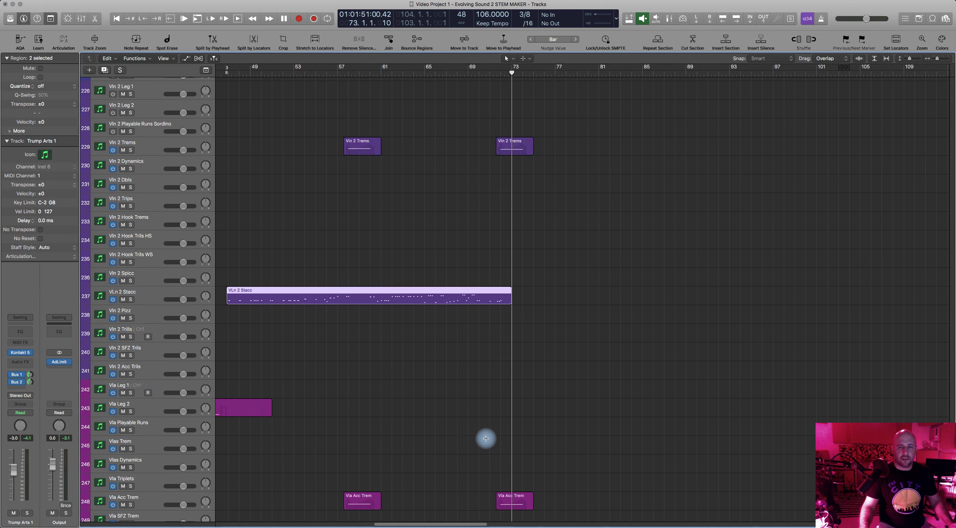
{"action": "left_click", "coordinate": [465, 322], "text": "shift"}
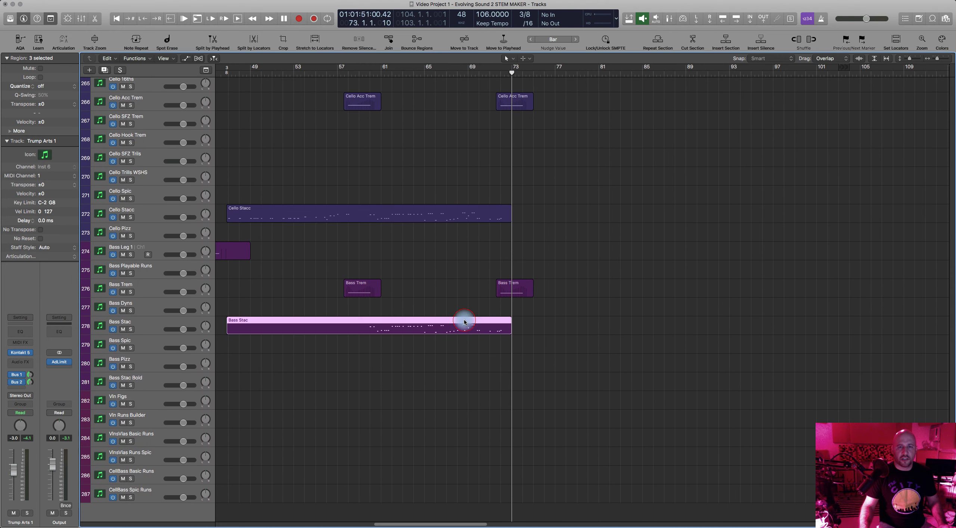
{"action": "left_click", "coordinate": [457, 212], "text": "shift"}
{"action": "scroll", "coordinate": [562, 170], "scroll_direction": "up", "scroll_amount": 15}
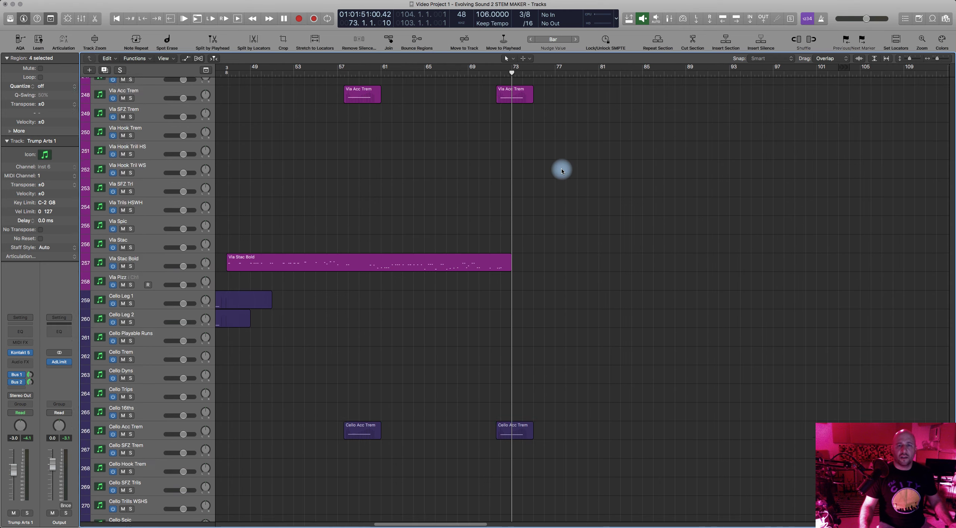
Add the Flute Stac, Ob Stac, Clar Stac and Bsn Stac Short regions to the selection of string staccato regions
{"action": "scroll", "coordinate": [562, 171], "scroll_direction": "up", "scroll_amount": 20}
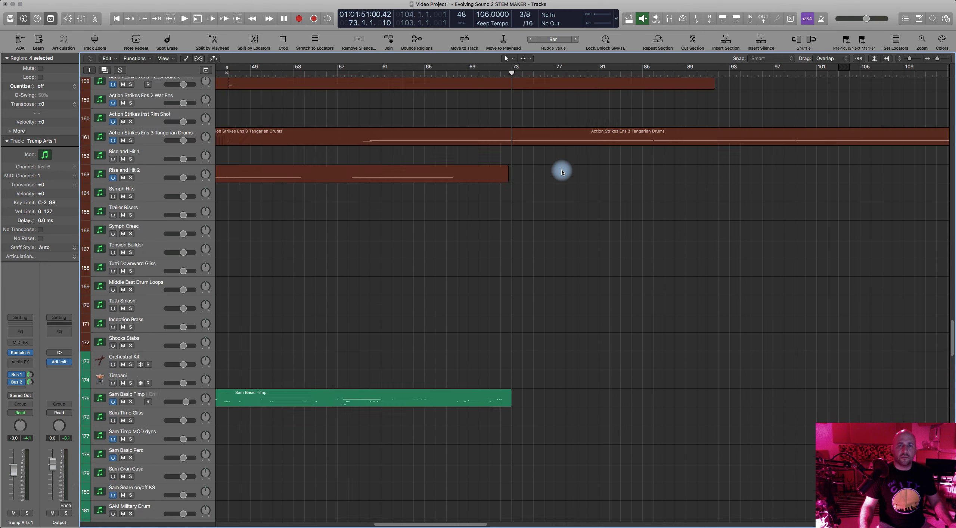
{"action": "scroll", "coordinate": [562, 171], "scroll_direction": "up", "scroll_amount": 20}
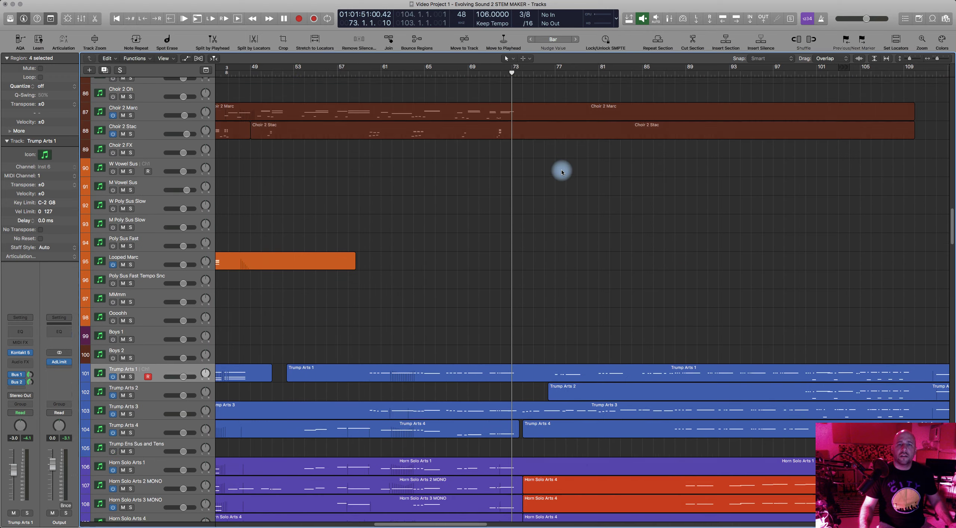
{"action": "scroll", "coordinate": [562, 172], "scroll_direction": "up", "scroll_amount": 20}
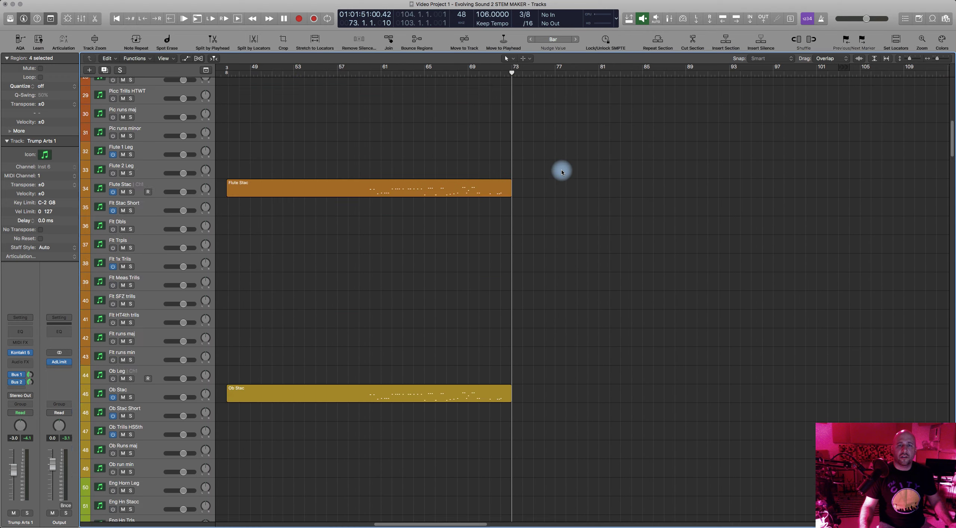
{"action": "scroll", "coordinate": [560, 172], "scroll_direction": "down", "scroll_amount": 9}
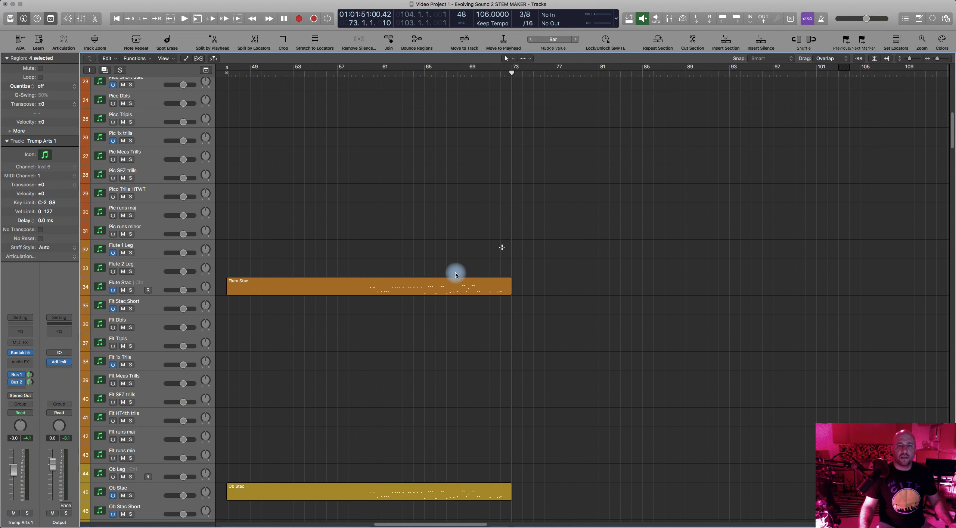
{"action": "left_click", "coordinate": [440, 271], "text": "shift"}
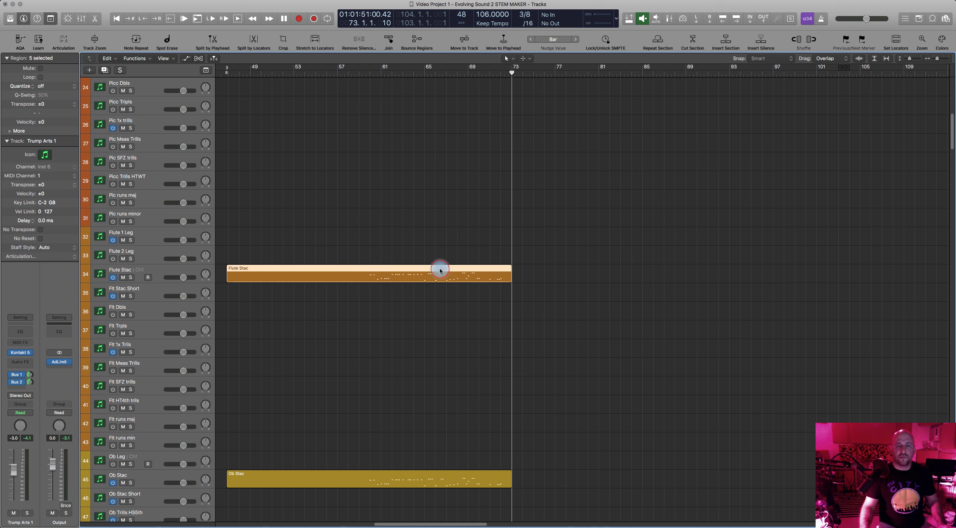
{"action": "left_click", "coordinate": [424, 475], "text": "shift"}
{"action": "scroll", "coordinate": [525, 419], "scroll_direction": "down", "scroll_amount": 7}
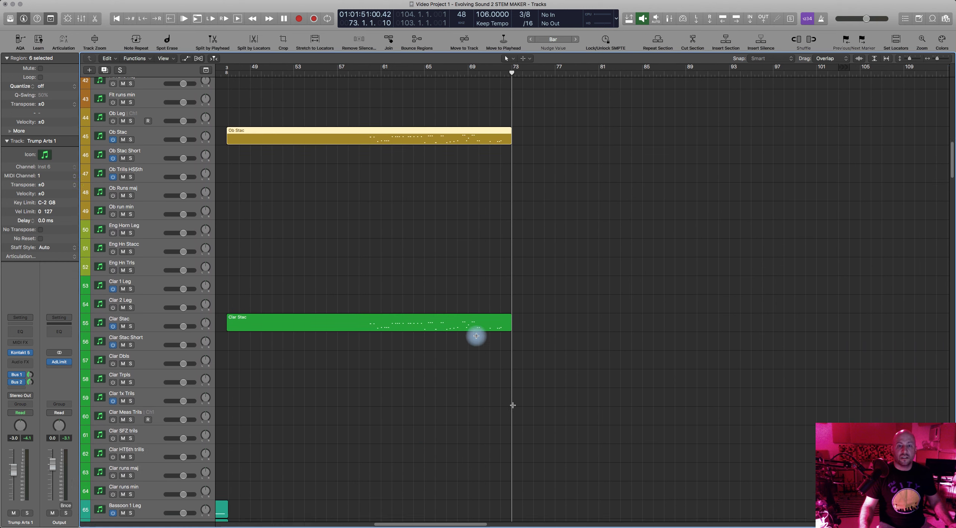
{"action": "scroll", "coordinate": [428, 260], "scroll_direction": "down", "scroll_amount": 1}
{"action": "left_click", "coordinate": [429, 274], "text": "shift"}
{"action": "scroll", "coordinate": [470, 399], "scroll_direction": "down", "scroll_amount": 3}
{"action": "left_click", "coordinate": [443, 392], "text": "shift"}
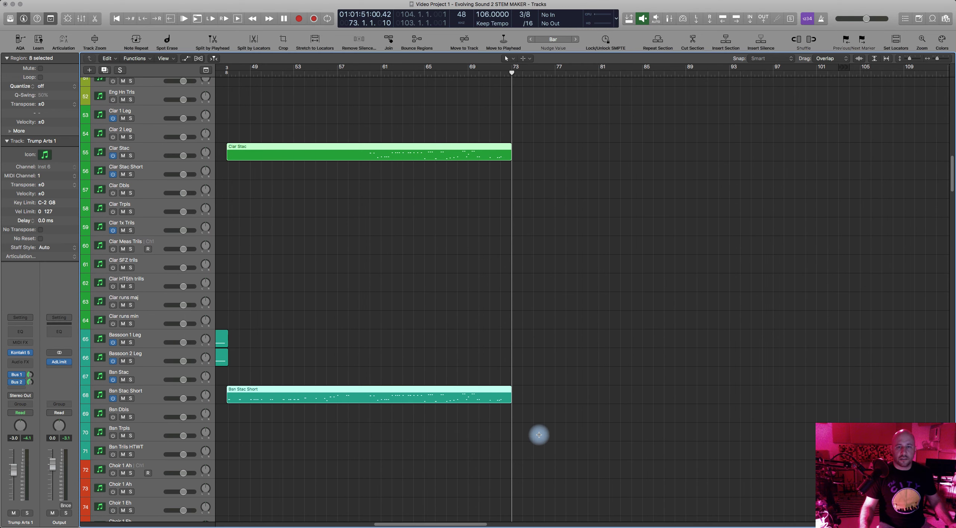
Open the eight selected string and woodwind staccato regions together in the Piano Roll
{"action": "scroll", "coordinate": [539, 435], "scroll_direction": "down", "scroll_amount": 16}
{"action": "scroll", "coordinate": [539, 434], "scroll_direction": "down", "scroll_amount": 9}
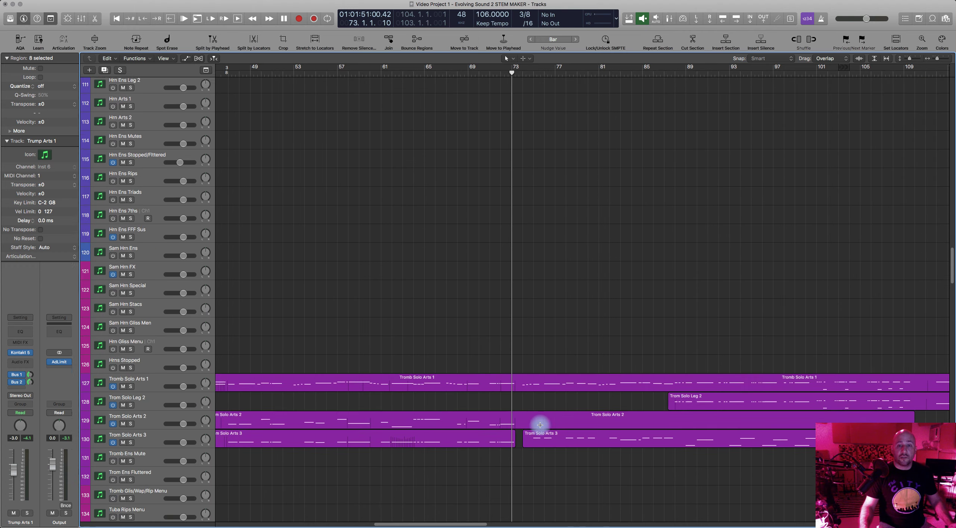
{"action": "scroll", "coordinate": [540, 425], "scroll_direction": "down", "scroll_amount": 18}
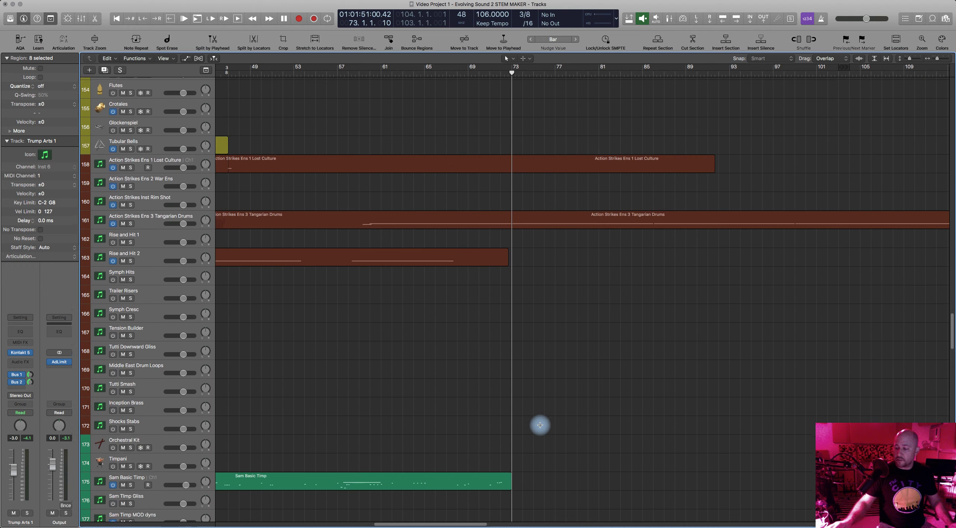
{"action": "scroll", "coordinate": [540, 425], "scroll_direction": "down", "scroll_amount": 6}
{"action": "key", "text": "p"}
{"action": "scroll", "coordinate": [537, 324], "scroll_direction": "down", "scroll_amount": 3}
{"action": "key", "text": "a"}
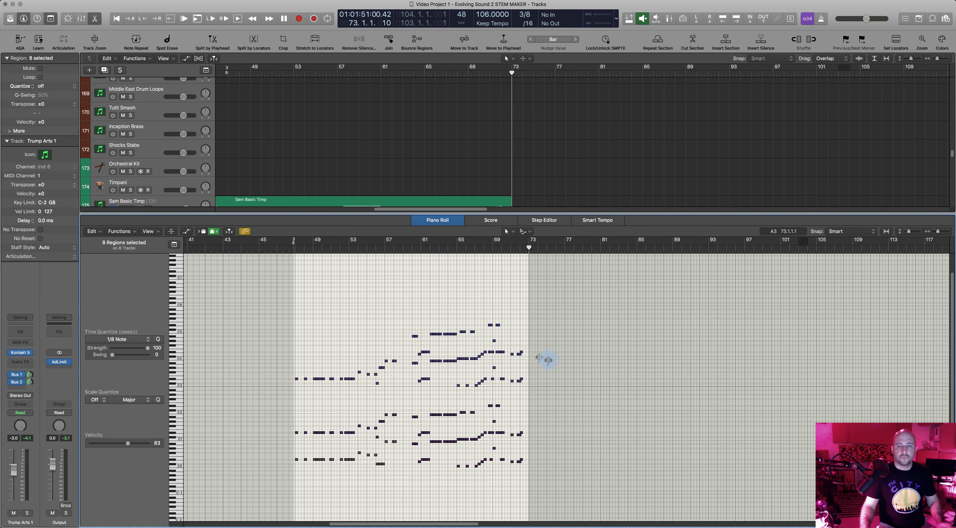
Play the combined staccato notes from about bar 68 and stop partway through bar 70
{"action": "key", "text": "super+Right"}
{"action": "key", "text": "super+Right"}
{"action": "key", "text": "super+Right"}
{"action": "key", "text": "super+Right"}
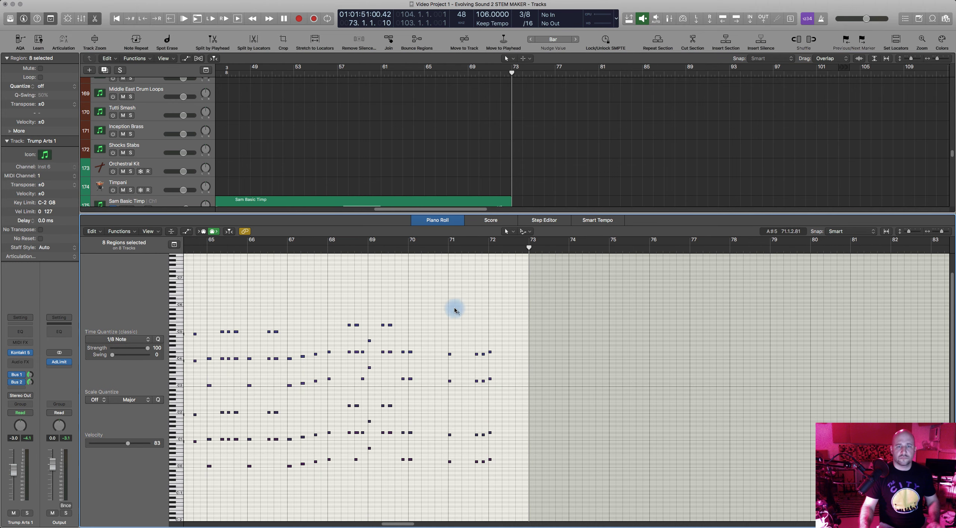
{"action": "left_click", "coordinate": [330, 252]}
{"action": "key", "text": "space"}
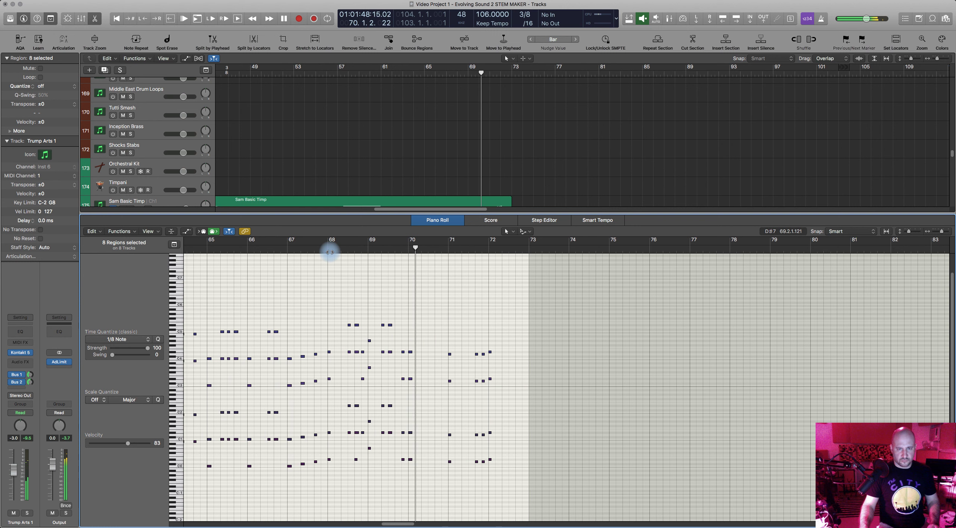
{"action": "key", "text": "space"}
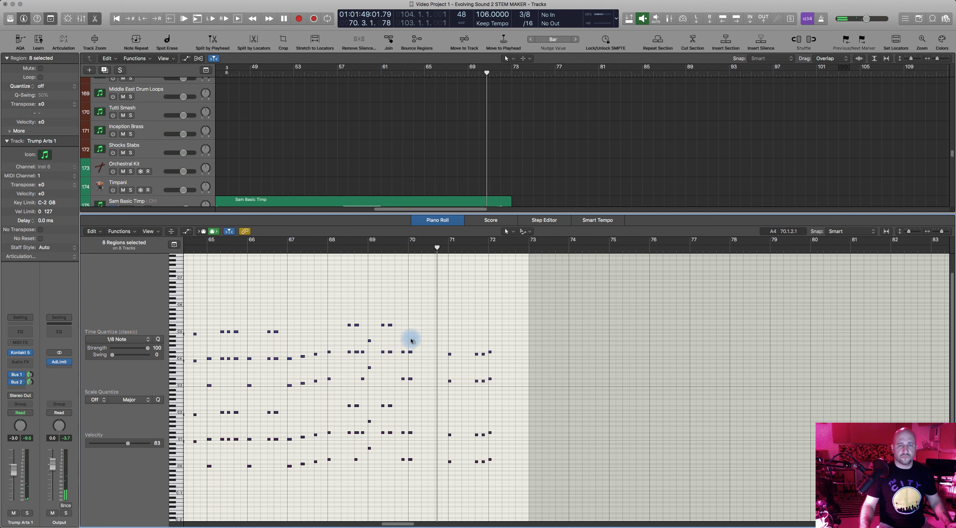
Copy the 16 paired notes around the start of bar 70 two beats later in all octaves, and play the passage through bar 72
{"action": "left_click_drag", "start_coordinate": [412, 351], "coordinate": [420, 441]}
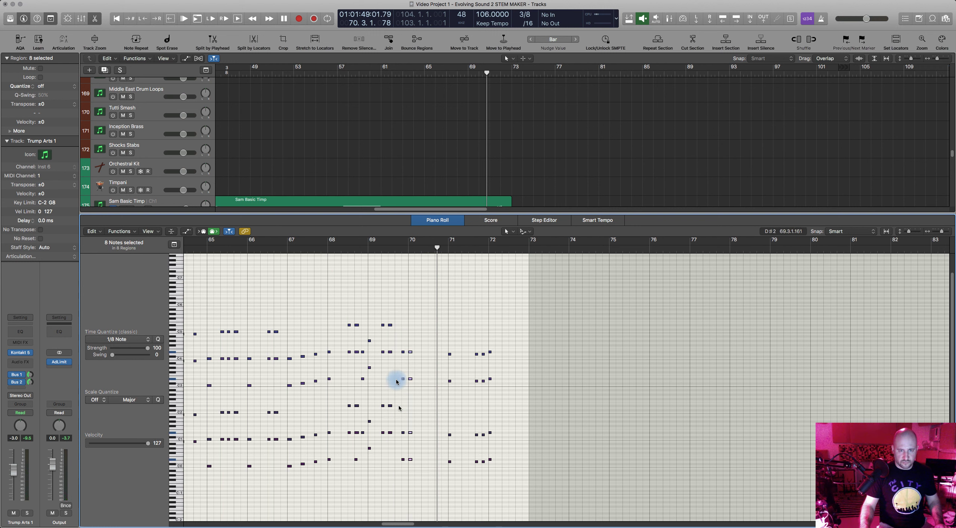
{"action": "mouse_move", "coordinate": [404, 449]}
{"action": "left_mouse_down"}
{"action": "mouse_move", "coordinate": [412, 489]}
{"action": "mouse_move", "coordinate": [408, 461]}
{"action": "left_mouse_up"}
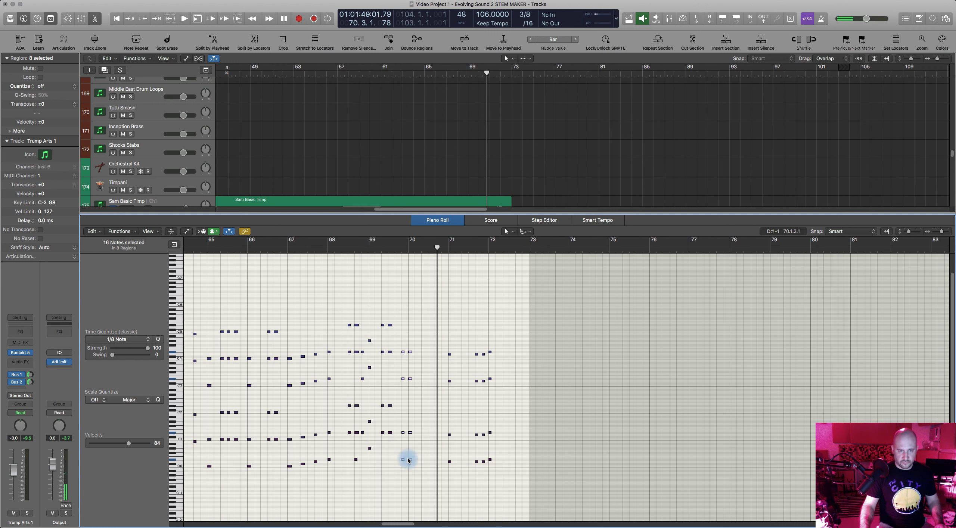
{"action": "left_click_drag", "start_coordinate": [417, 461], "coordinate": [436, 462]}
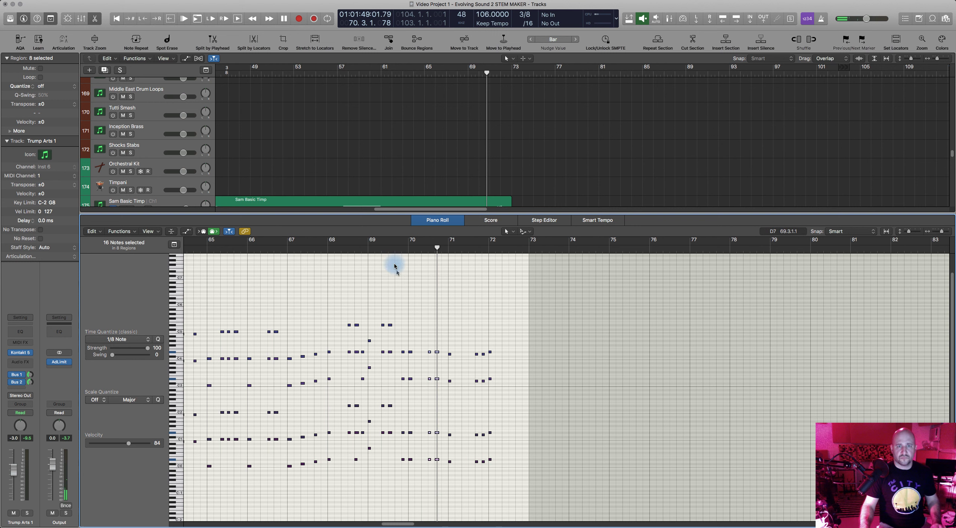
{"action": "key", "text": "space"}
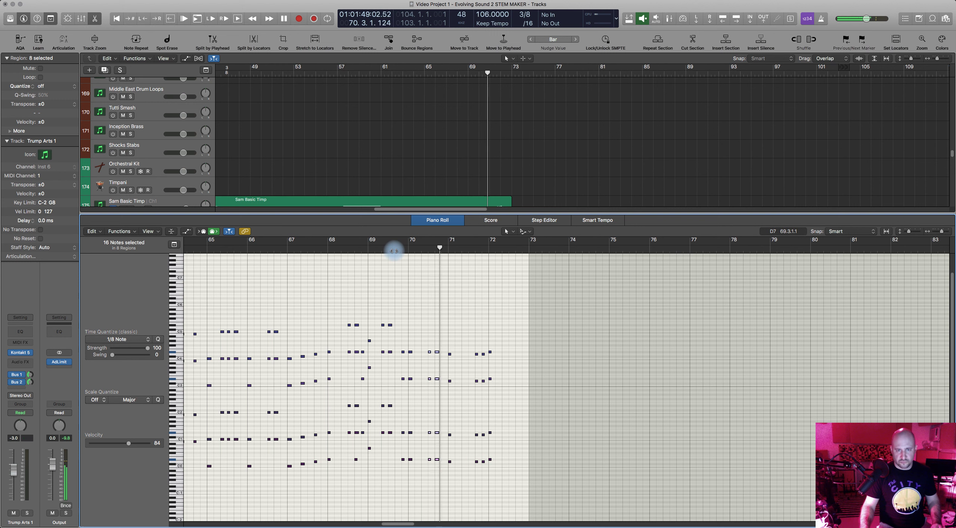
{"action": "key", "text": "space"}
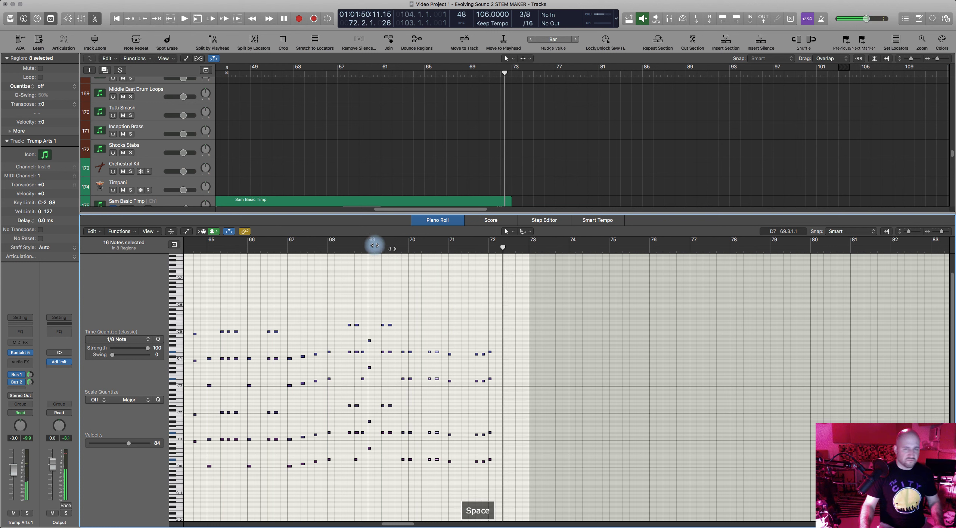
{"action": "left_click", "coordinate": [319, 251]}
{"action": "key", "text": "space"}
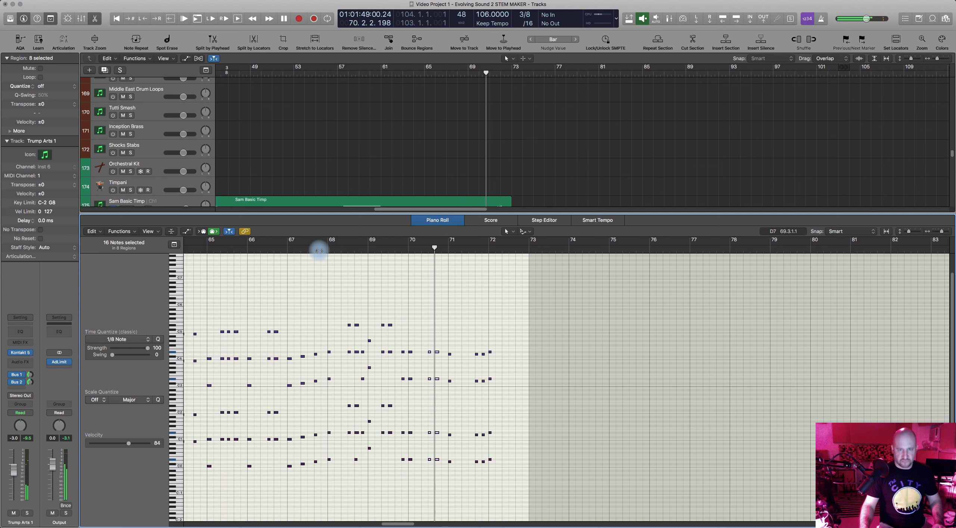
{"action": "key", "text": "space"}
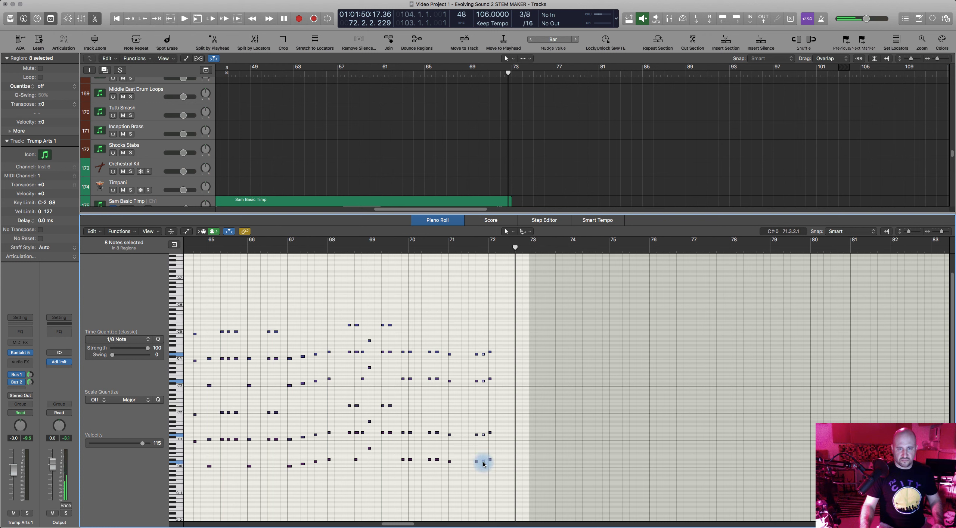
Raise the eight notes just before bar 72 by a semitone and play the passage from about bar 69
{"action": "left_click_drag", "start_coordinate": [484, 464], "coordinate": [484, 462]}
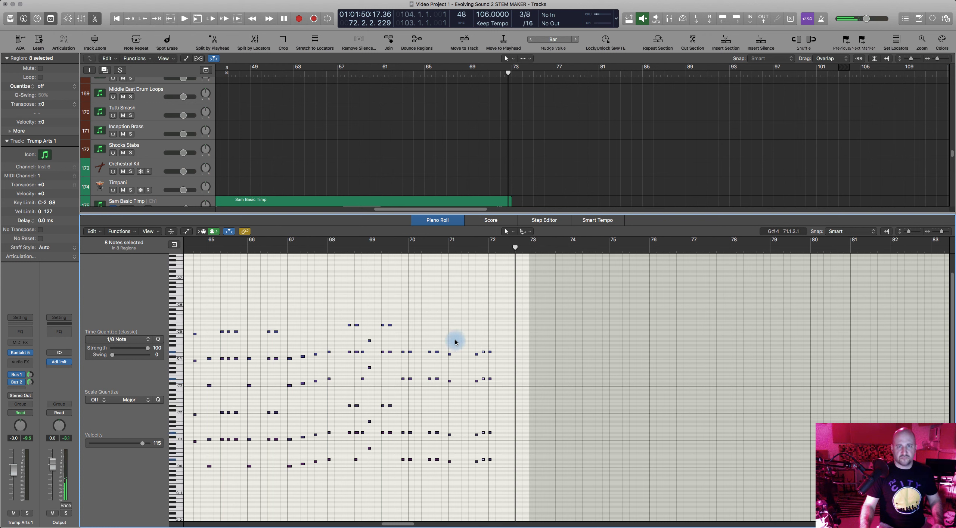
{"action": "left_click", "coordinate": [387, 252]}
{"action": "key", "text": "space"}
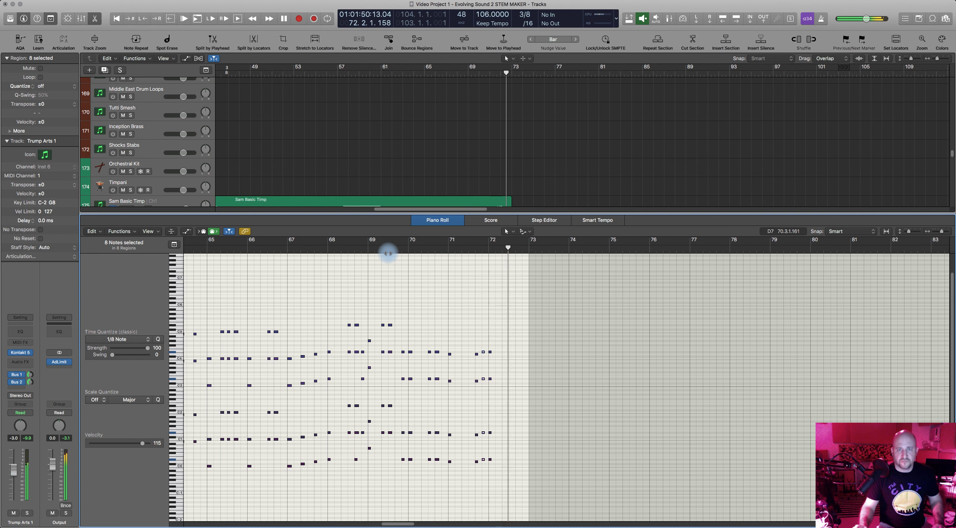
{"action": "key", "text": "space"}
Extend the end of the eight staccato regions from bar 73 to about bar 84
{"action": "scroll", "coordinate": [517, 363], "scroll_direction": "right", "scroll_amount": 2}
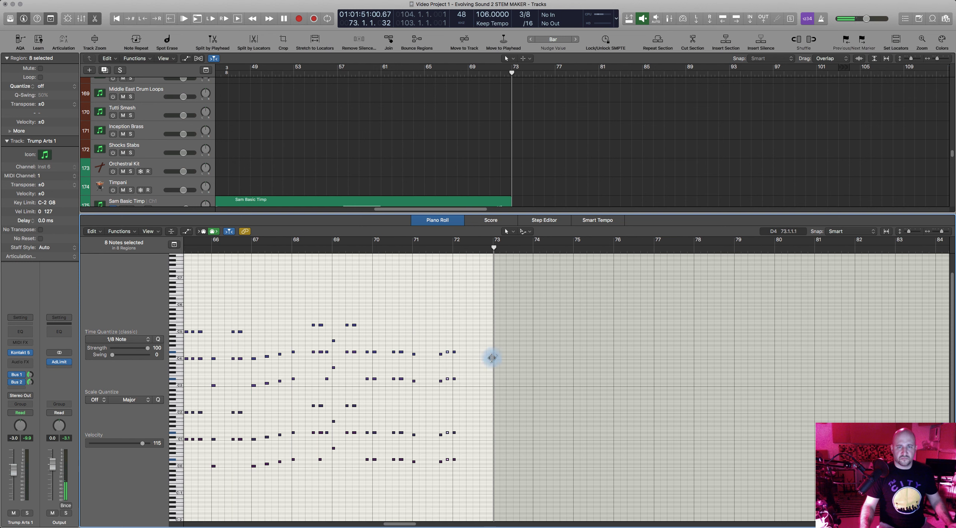
{"action": "left_click_drag", "start_coordinate": [492, 358], "coordinate": [607, 357]}
{"action": "left_click_drag", "start_coordinate": [794, 341], "coordinate": [954, 331]}
{"action": "scroll", "coordinate": [501, 336], "scroll_direction": "right", "scroll_amount": 1}
Copy the eight notes at the start of bar 72 to its second and third beats, and play from bar 71
{"action": "left_click_drag", "start_coordinate": [419, 340], "coordinate": [448, 461]}
{"action": "left_click", "coordinate": [379, 252]}
{"action": "key", "text": "space"}
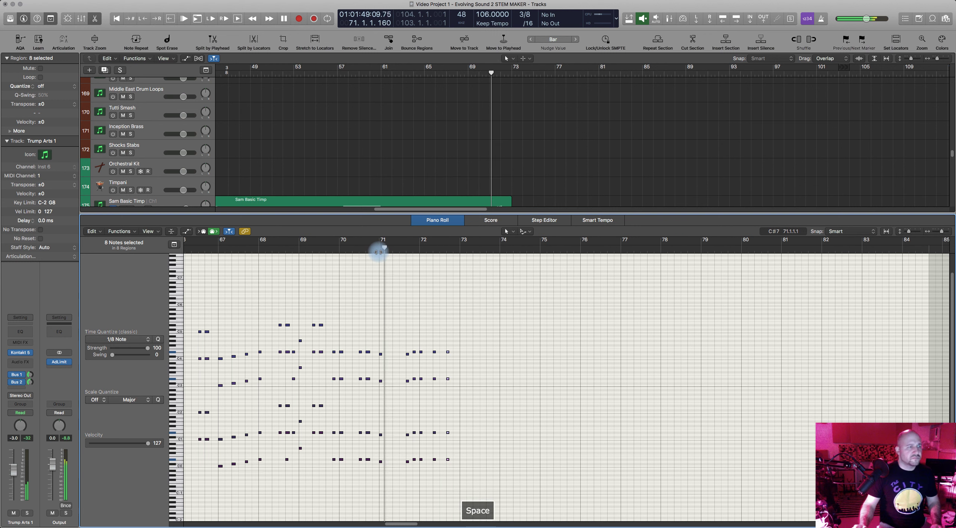
{"action": "key", "text": "space"}
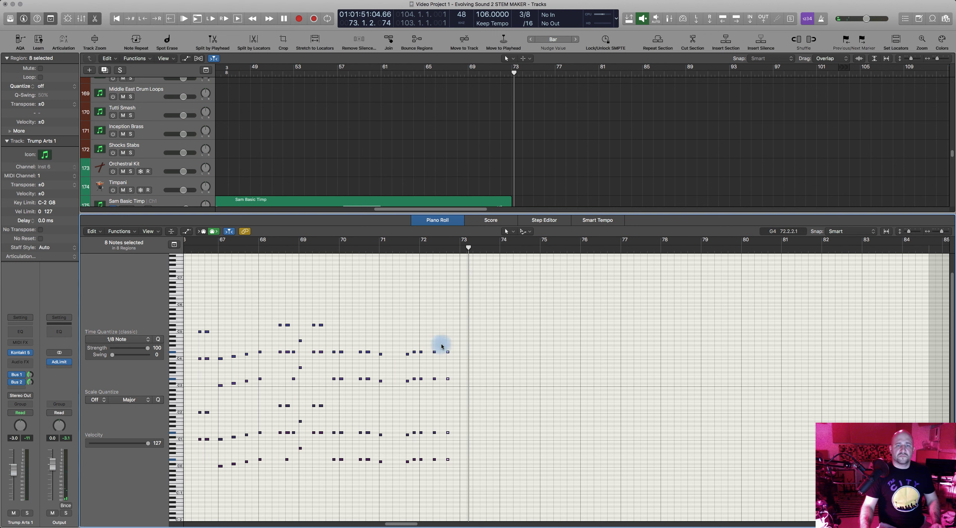
Delete the eight notes on beat 3 of bar 72, and copy the 16 paired notes leading into bar 72 forward to lead into bar 73
{"action": "left_click_drag", "start_coordinate": [443, 344], "coordinate": [455, 459]}
{"action": "key", "text": "Delete"}
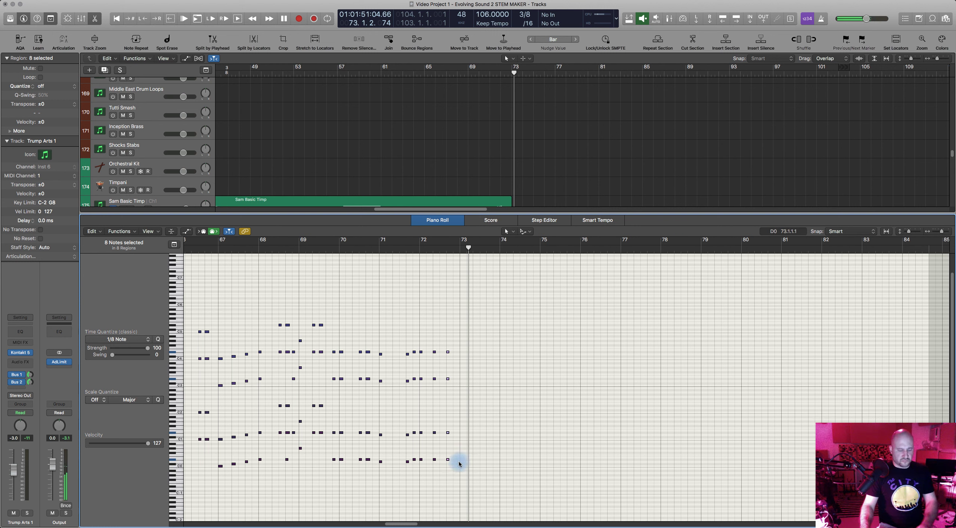
{"action": "left_click_drag", "start_coordinate": [410, 342], "coordinate": [447, 460]}
{"action": "key", "text": "super+z"}
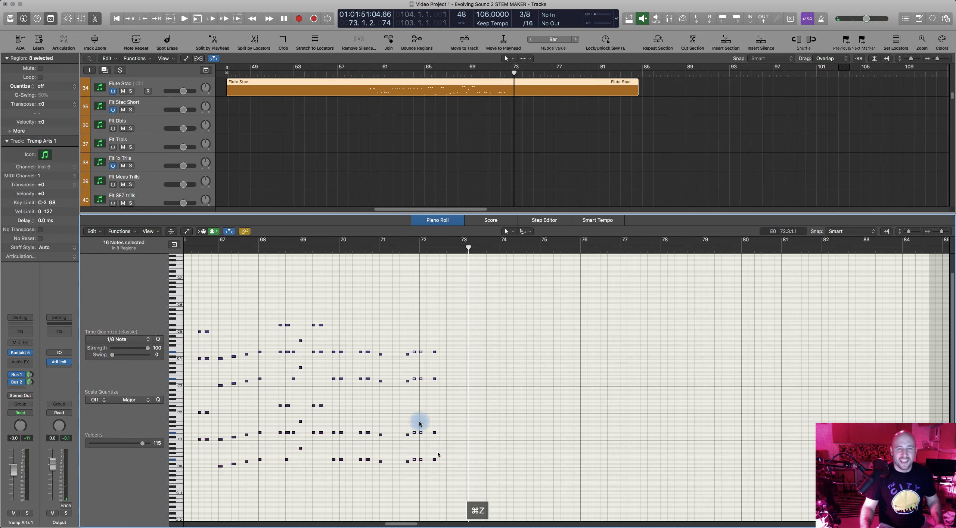
{"action": "left_click", "coordinate": [421, 353]}
{"action": "left_click_drag", "start_coordinate": [422, 355], "coordinate": [462, 354]}
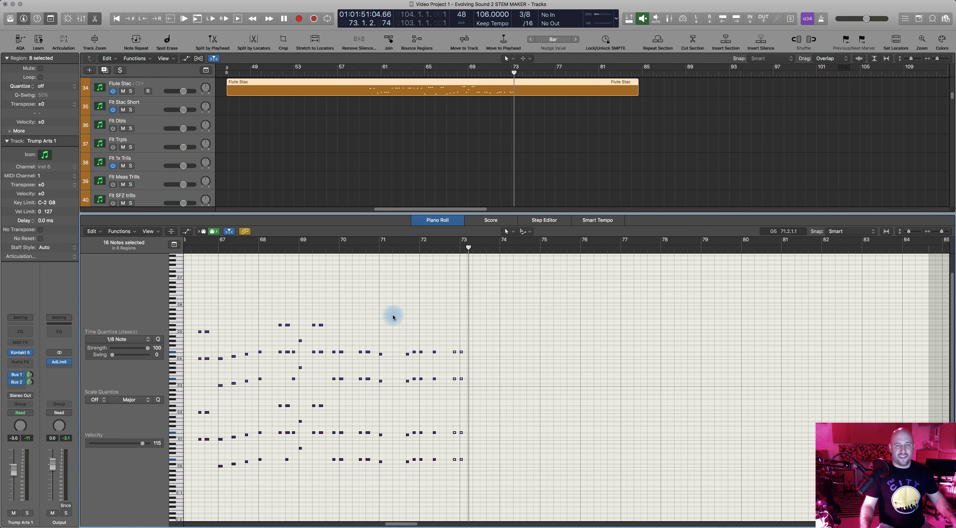
Play the extended staccato passage from about bar 67 to bar 74
{"action": "left_click", "coordinate": [235, 253]}
{"action": "key", "text": "space"}
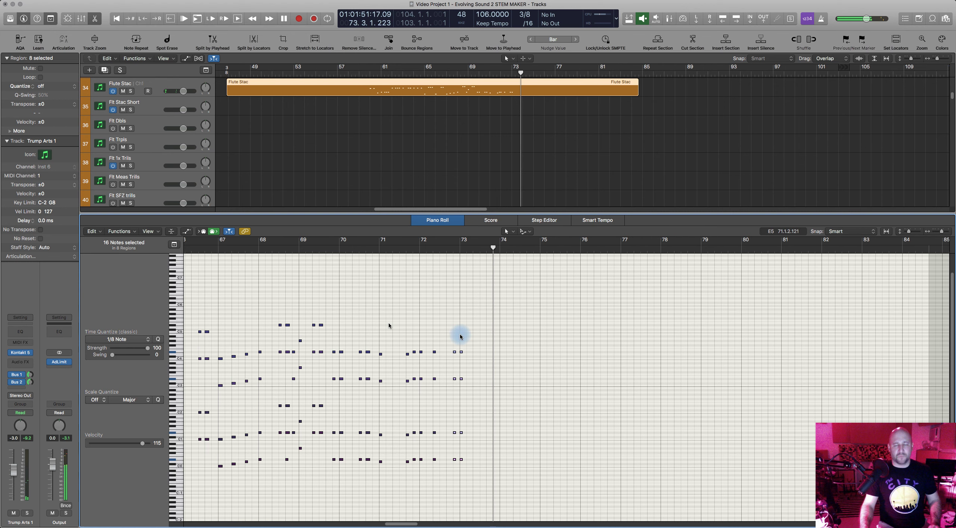
{"action": "key", "text": "space"}
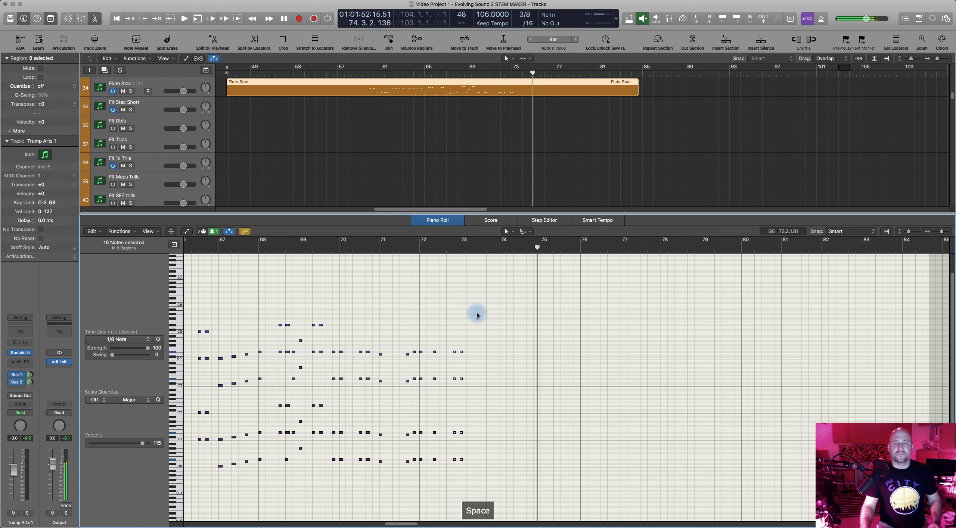
Select the Vln 1 Trem and Vln 2 Trems regions near bar 72, plus both Vla Acc Trem regions
{"action": "left_click", "coordinate": [456, 219]}
{"action": "scroll", "coordinate": [469, 225], "scroll_direction": "down", "scroll_amount": 20}
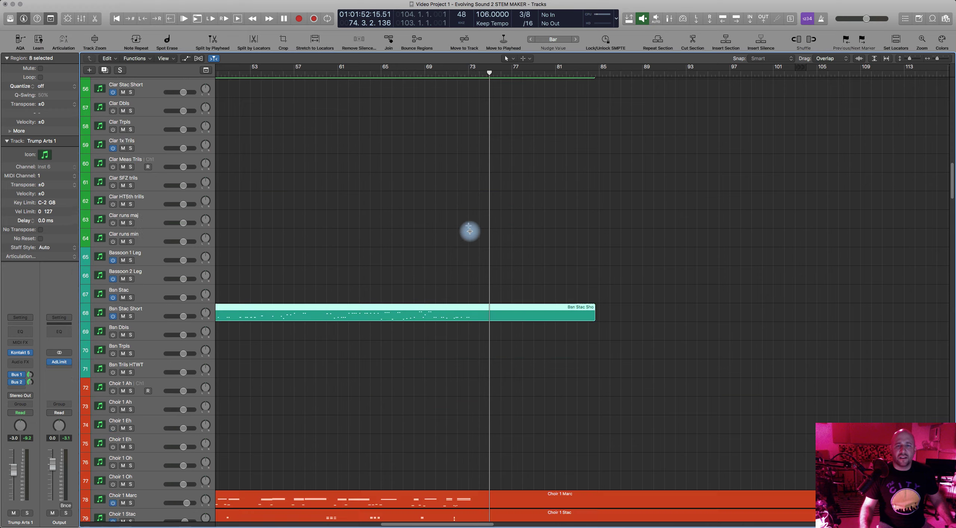
{"action": "scroll", "coordinate": [470, 274], "scroll_direction": "down", "scroll_amount": 20}
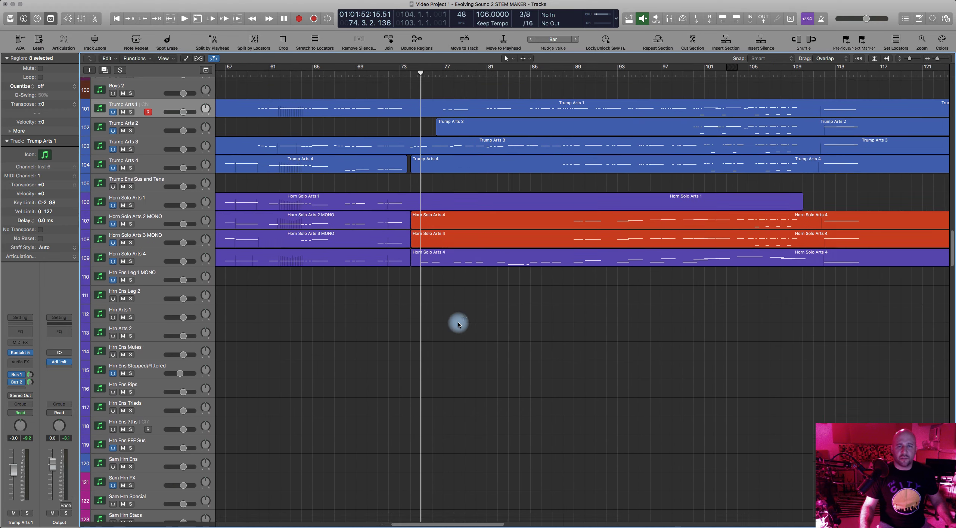
{"action": "scroll", "coordinate": [439, 376], "scroll_direction": "down", "scroll_amount": 18}
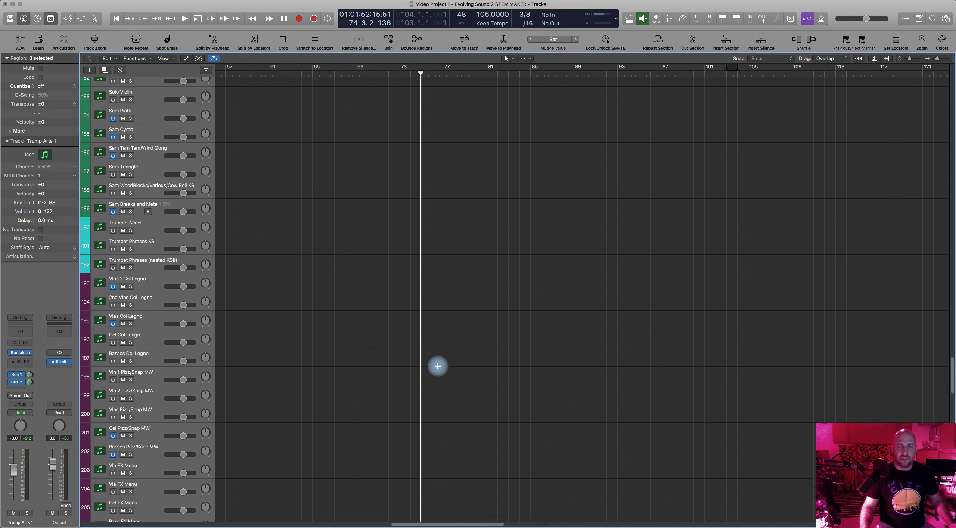
{"action": "left_click", "coordinate": [399, 174]}
{"action": "scroll", "coordinate": [426, 268], "scroll_direction": "down", "scroll_amount": 5}
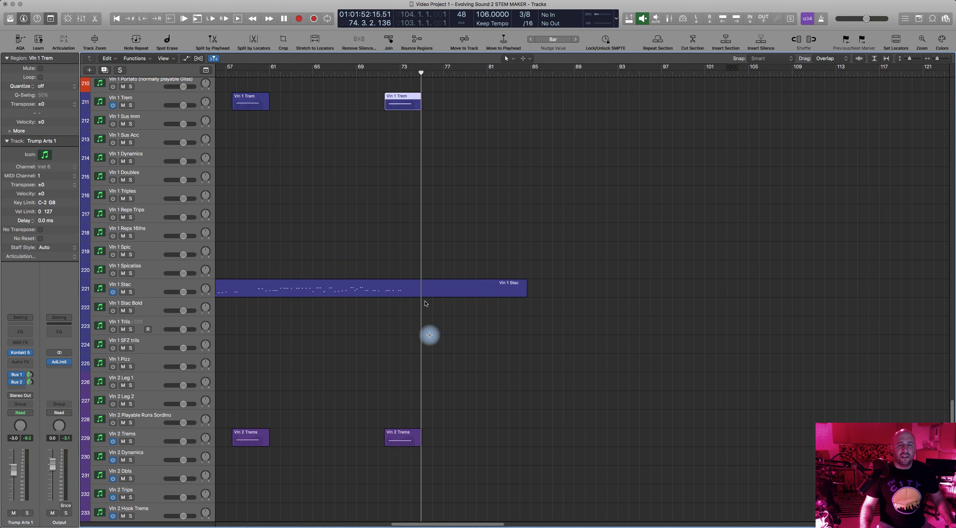
{"action": "scroll", "coordinate": [392, 299], "scroll_direction": "down", "scroll_amount": 8}
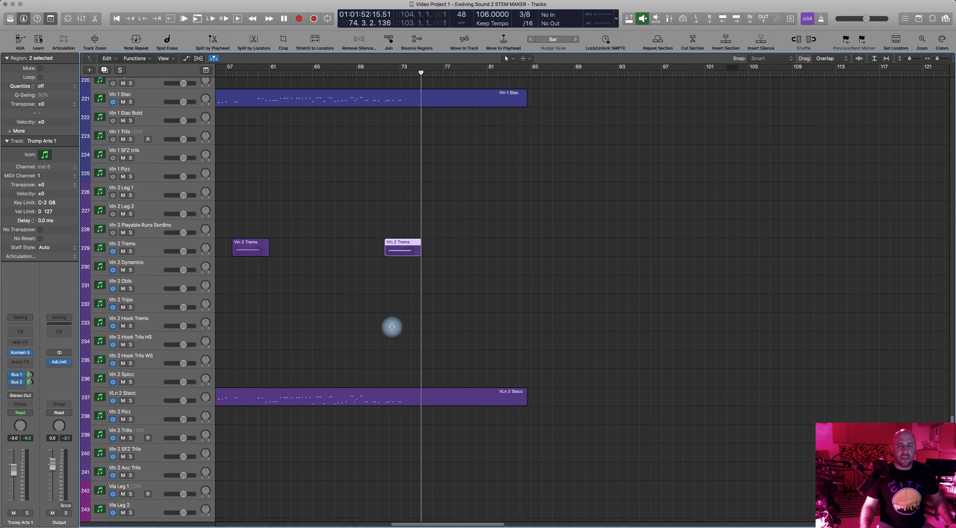
{"action": "left_click", "coordinate": [398, 232]}
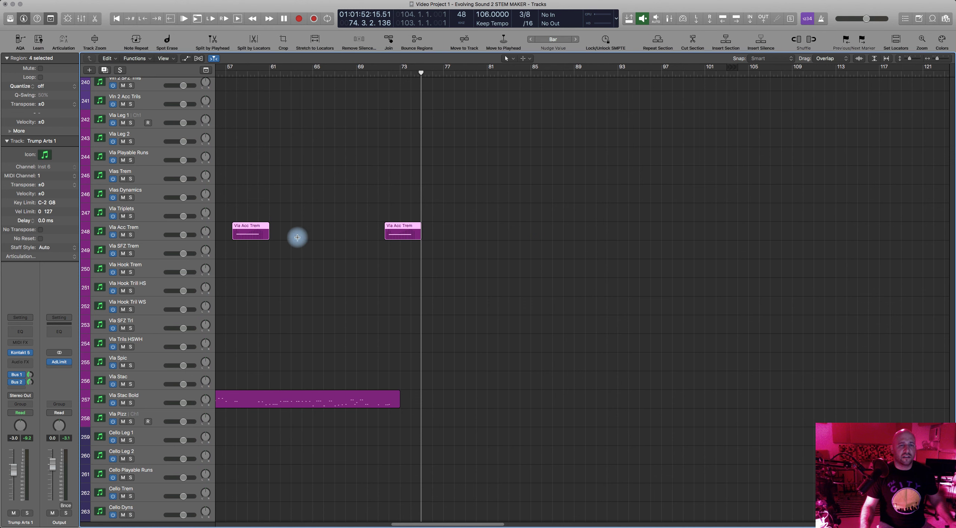
Add both Cello Acc Trem regions and both Bass Trem regions to the selection
{"action": "scroll", "coordinate": [320, 239], "scroll_direction": "left", "scroll_amount": 5}
{"action": "scroll", "coordinate": [411, 284], "scroll_direction": "down", "scroll_amount": 10}
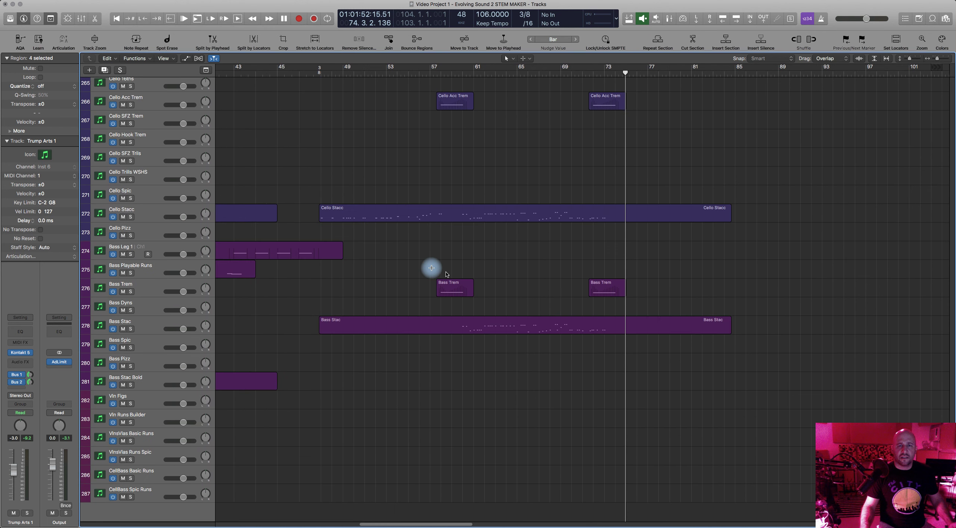
{"action": "left_click", "coordinate": [598, 283], "text": "shift"}
{"action": "left_click", "coordinate": [604, 96], "text": "shift"}
{"action": "left_click", "coordinate": [452, 99], "text": "shift"}
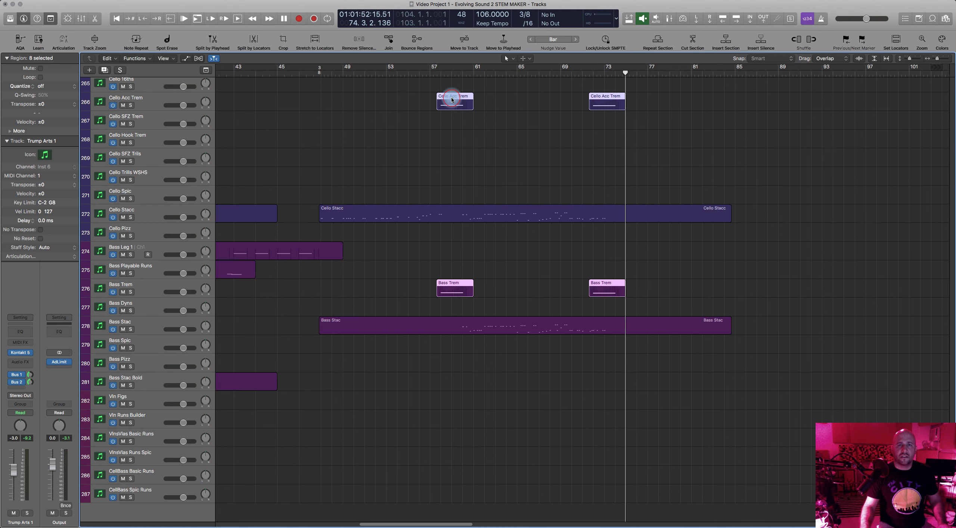
Add the earlier violin 2 and violin 1 tremolo regions near bar 58 to the selection
{"action": "scroll", "coordinate": [525, 153], "scroll_direction": "up", "scroll_amount": 10}
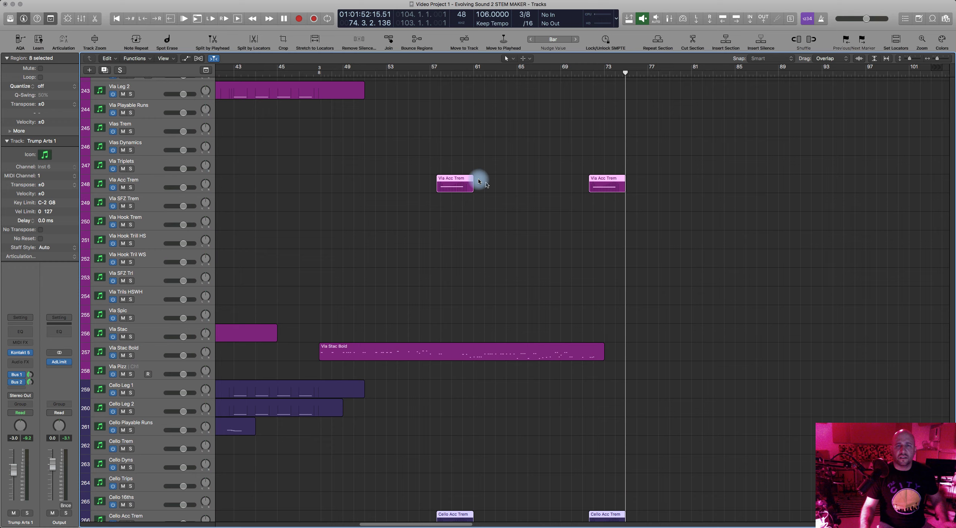
{"action": "scroll", "coordinate": [480, 182], "scroll_direction": "up", "scroll_amount": 8}
{"action": "left_click", "coordinate": [454, 158], "text": "shift"}
{"action": "scroll", "coordinate": [453, 157], "scroll_direction": "up", "scroll_amount": 10}
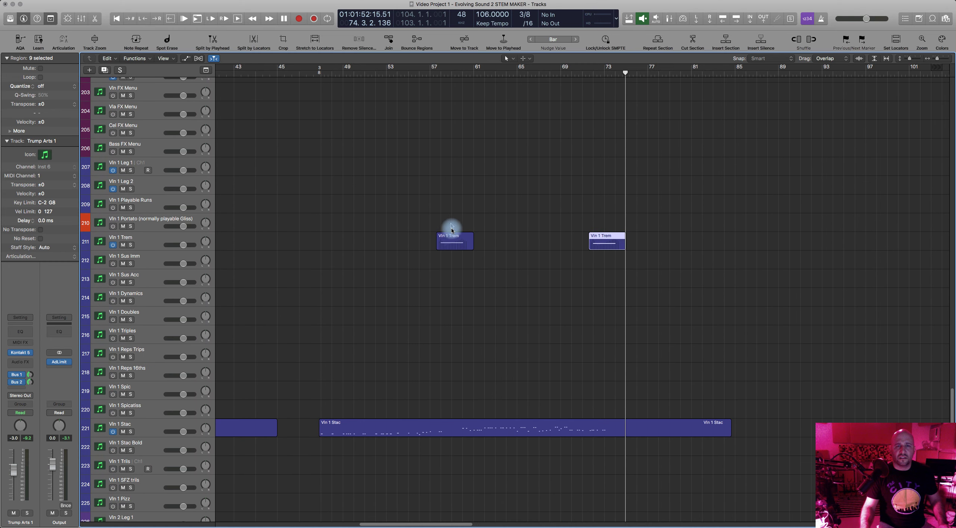
{"action": "scroll", "coordinate": [453, 238], "scroll_direction": "up", "scroll_amount": 6}
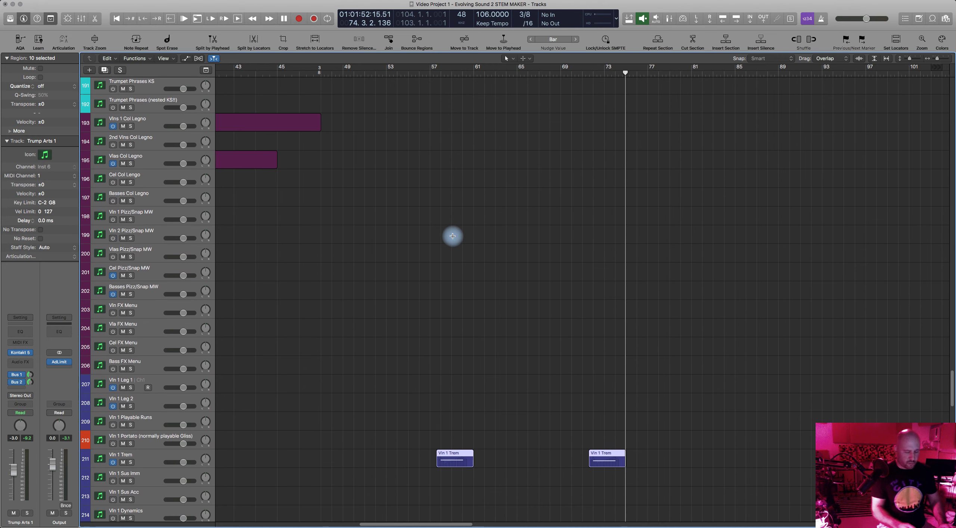
Open the selected tremolo regions for note editing and play them from just before bar 72, first in context and then soloed
{"action": "key", "text": "e"}
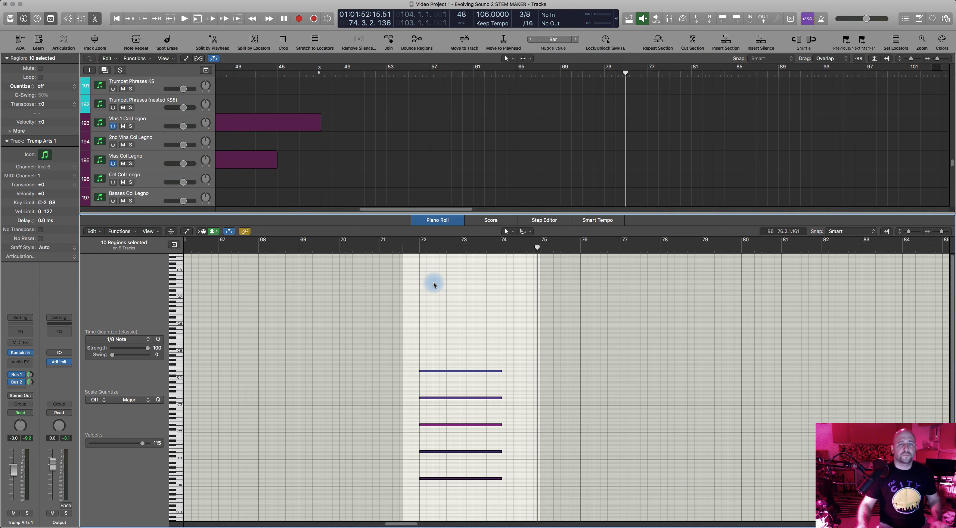
{"action": "left_click", "coordinate": [415, 250]}
{"action": "key", "text": "space"}
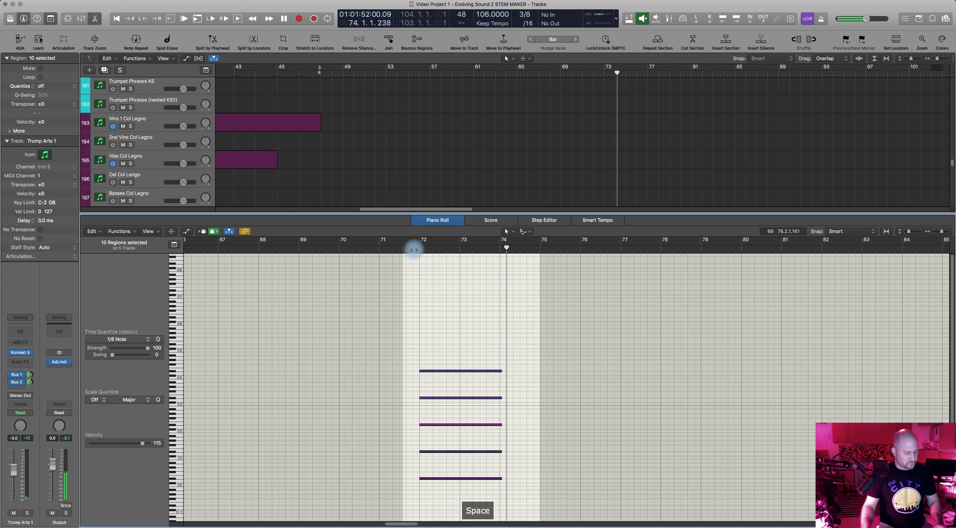
{"action": "key", "text": "ctrl+s"}
{"action": "left_click", "coordinate": [412, 252]}
{"action": "key", "text": "space"}
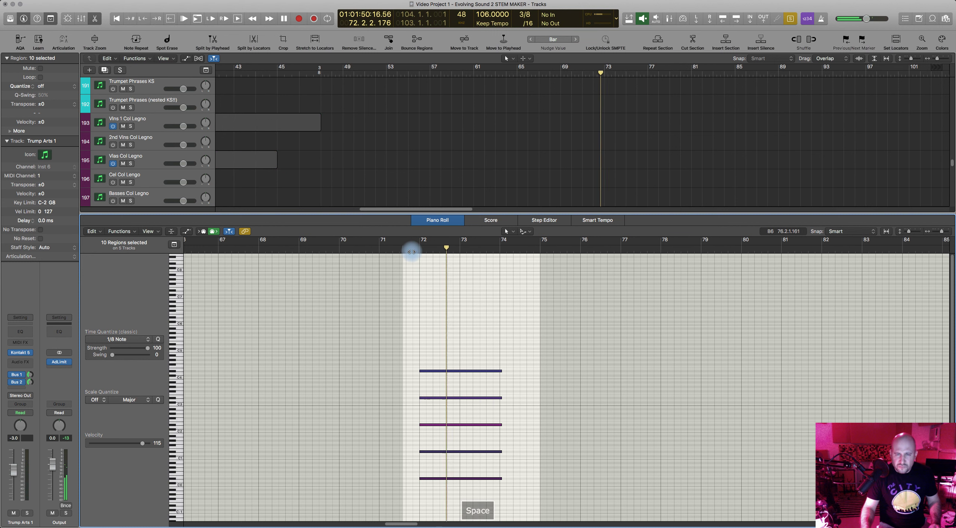
{"action": "key", "text": "space"}
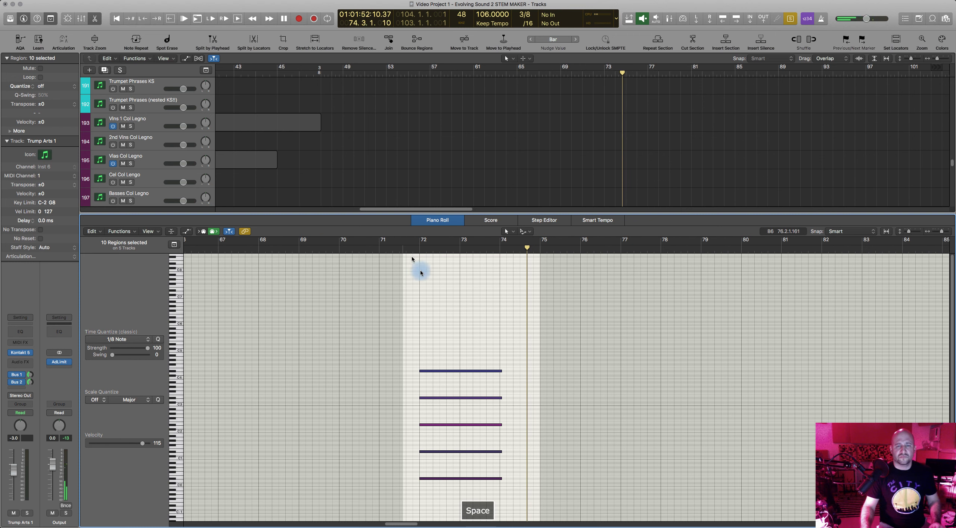
Play the tremolo regions from about bar 57, first soloed and then with the full arrangement
{"action": "left_click", "coordinate": [455, 221]}
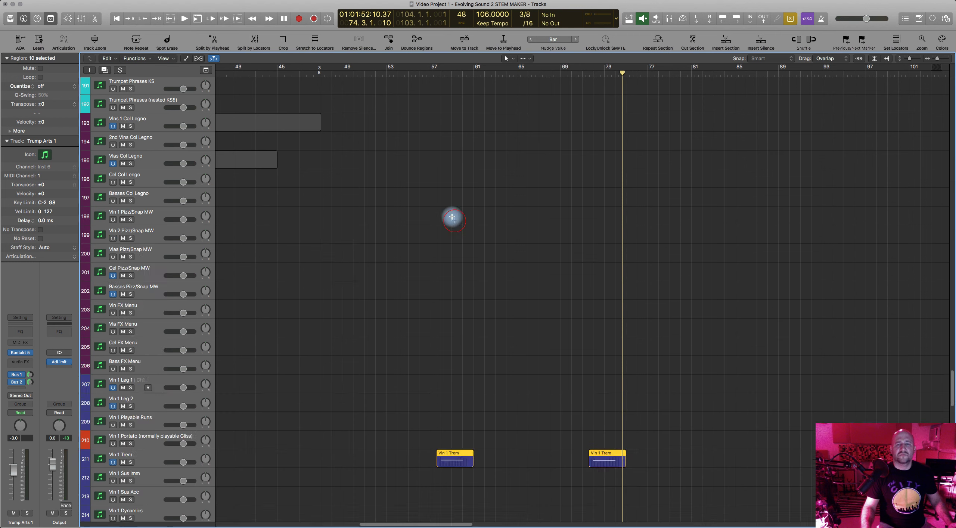
{"action": "scroll", "coordinate": [625, 347], "scroll_direction": "down", "scroll_amount": 10}
{"action": "left_click", "coordinate": [432, 75]}
{"action": "key", "text": "space"}
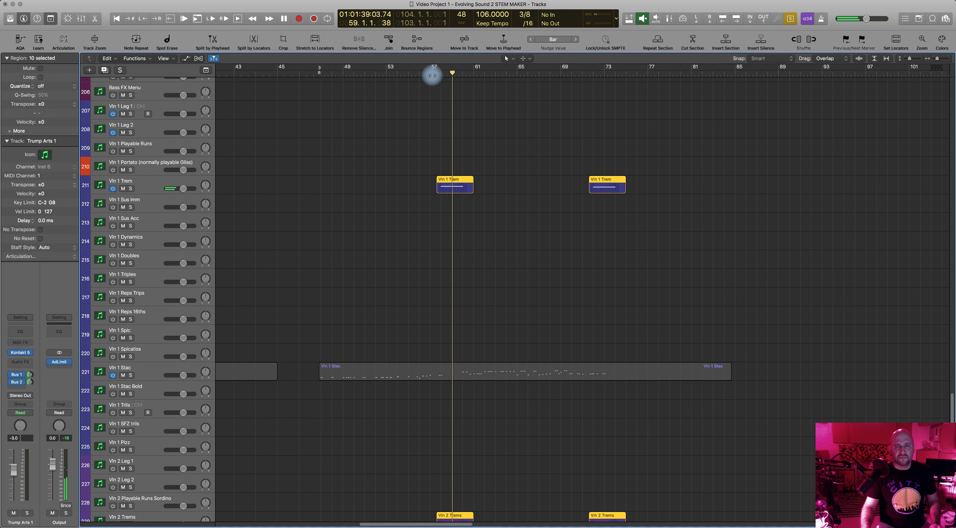
{"action": "key", "text": "ctrl+s"}
{"action": "left_click", "coordinate": [432, 75]}
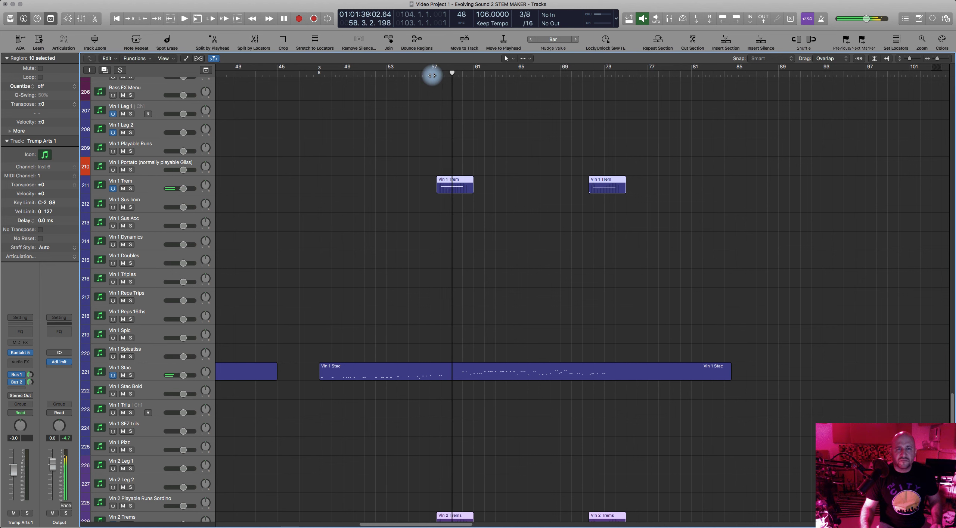
Reopen the tremolo regions in the piano roll and show their channel 1 Modulation curves under the notes
{"action": "key", "text": "p"}
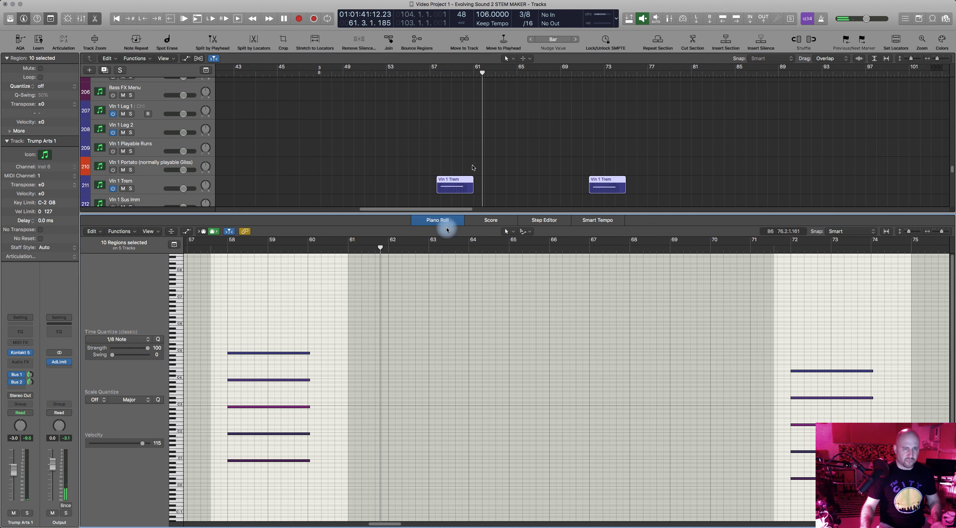
{"action": "key", "text": "a"}
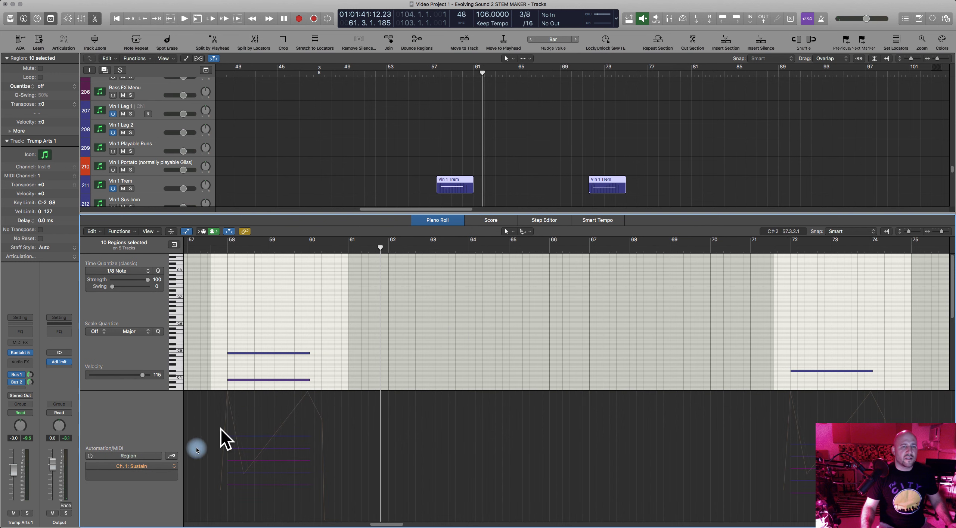
{"action": "left_click", "coordinate": [172, 457]}
{"action": "scroll", "coordinate": [305, 335], "scroll_direction": "down", "scroll_amount": 5}
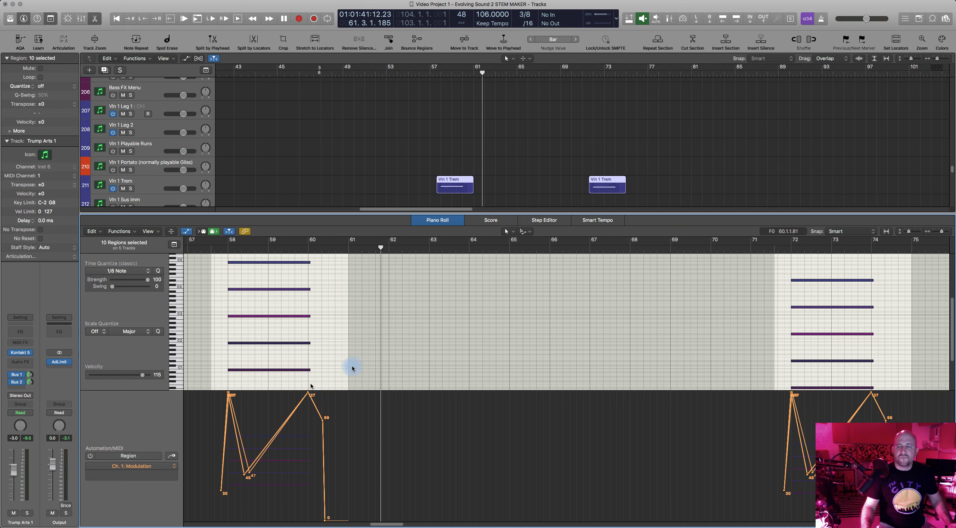
Examine the tremolo modulation curves and play the passage from just before bar 58, closing the note editor at the end
{"action": "scroll", "coordinate": [587, 333], "scroll_direction": "right", "scroll_amount": 5}
{"action": "scroll", "coordinate": [527, 338], "scroll_direction": "left", "scroll_amount": 5}
{"action": "scroll", "coordinate": [441, 359], "scroll_direction": "left", "scroll_amount": 2}
{"action": "left_click", "coordinate": [244, 252]}
{"action": "key", "text": "space"}
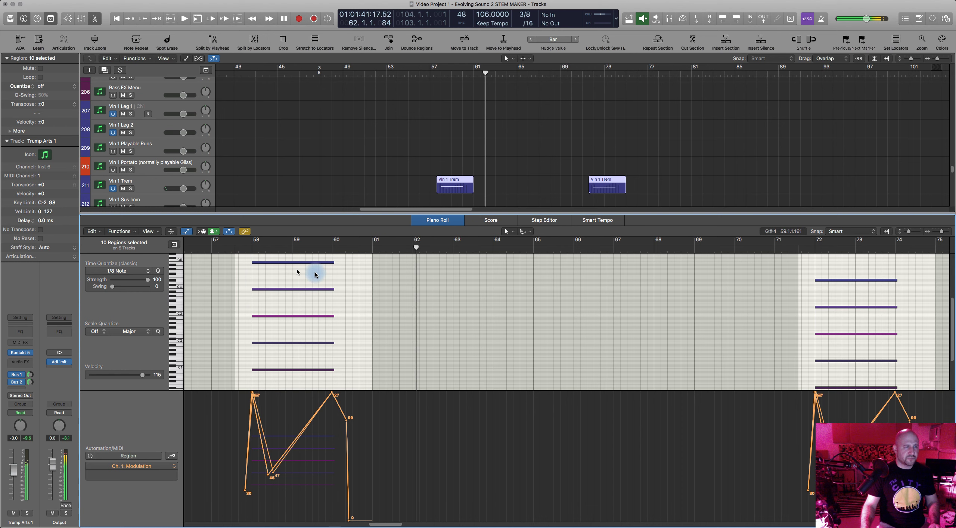
{"action": "key", "text": "space"}
{"action": "left_click", "coordinate": [430, 221]}
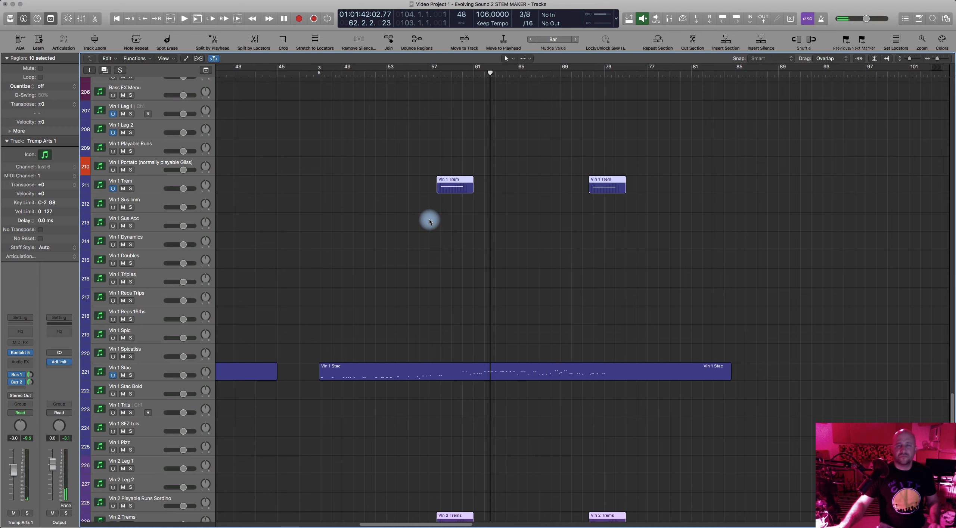
Extend the end of the Sam Piatti region to about bar 73
{"action": "scroll", "coordinate": [448, 244], "scroll_direction": "up", "scroll_amount": 20}
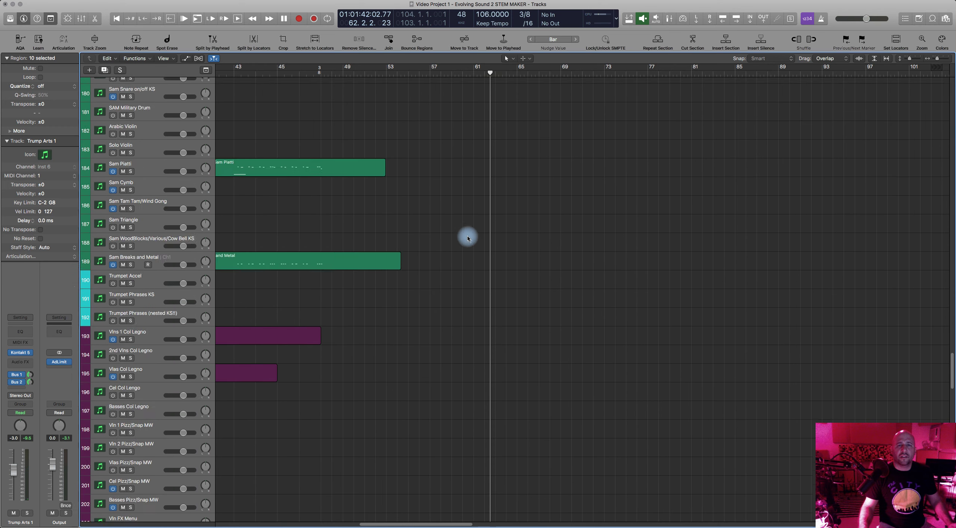
{"action": "scroll", "coordinate": [387, 346], "scroll_direction": "down", "scroll_amount": 5}
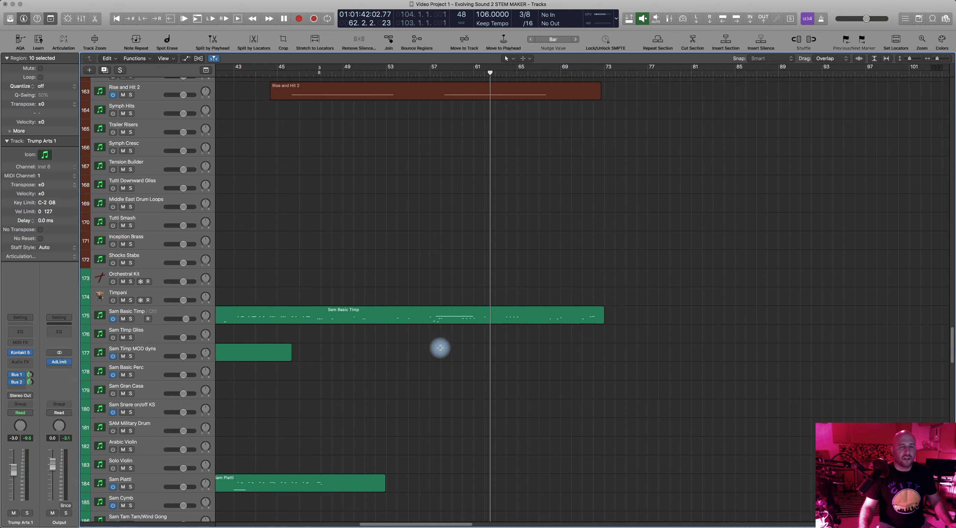
{"action": "scroll", "coordinate": [381, 360], "scroll_direction": "down", "scroll_amount": 1}
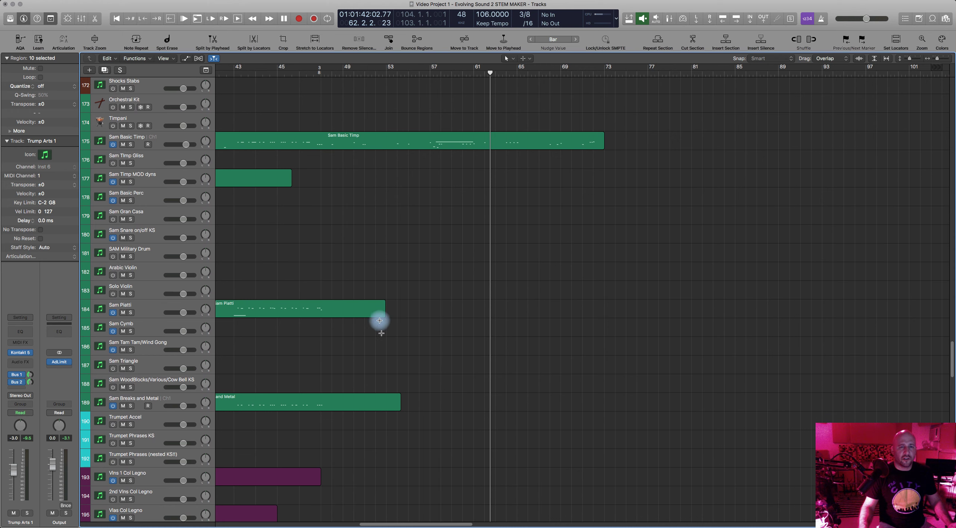
{"action": "left_click_drag", "start_coordinate": [382, 316], "coordinate": [605, 309]}
{"action": "scroll", "coordinate": [425, 314], "scroll_direction": "down", "scroll_amount": 1}
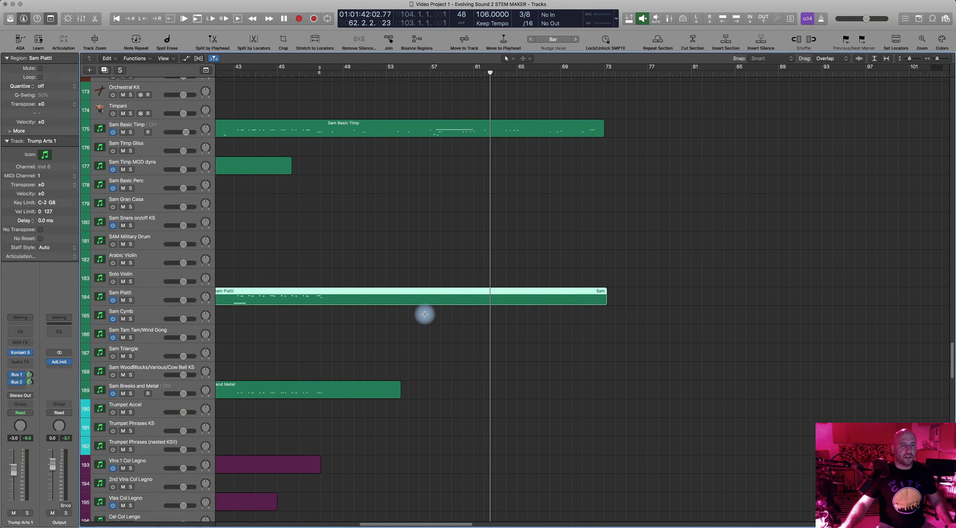
Select the Sam Piatti track, play the arrangement from about bar 46, and turn on Low Latency Mode
{"action": "left_click", "coordinate": [145, 298]}
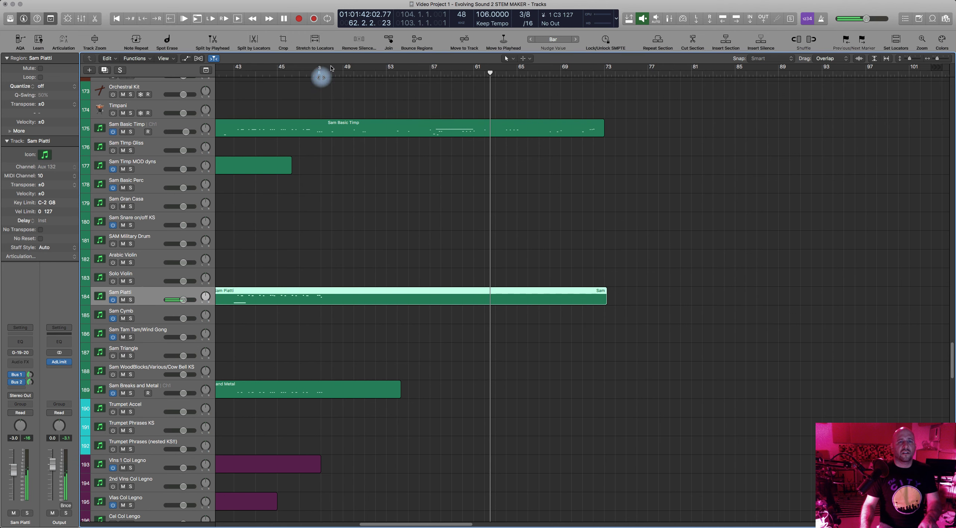
{"action": "left_click", "coordinate": [318, 72]}
{"action": "key", "text": "space"}
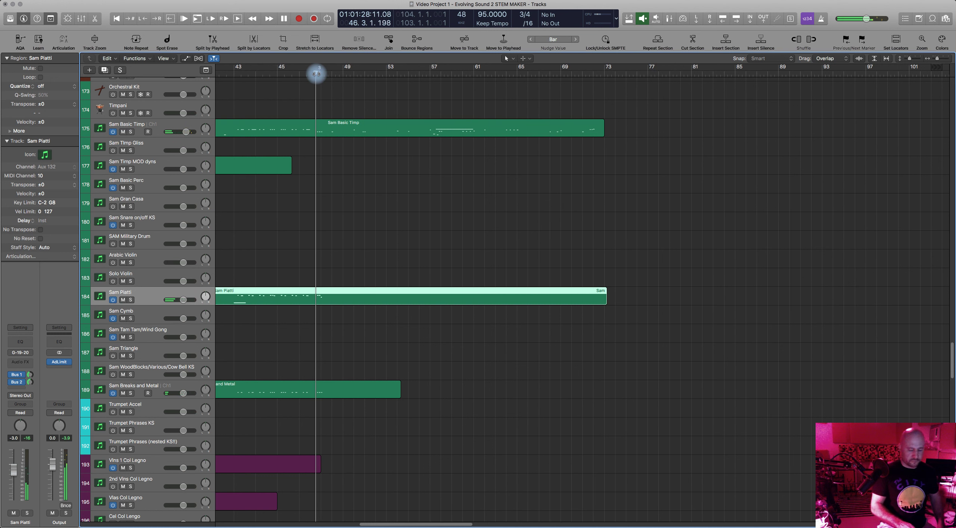
{"action": "key", "text": "ctrl+alt+l"}
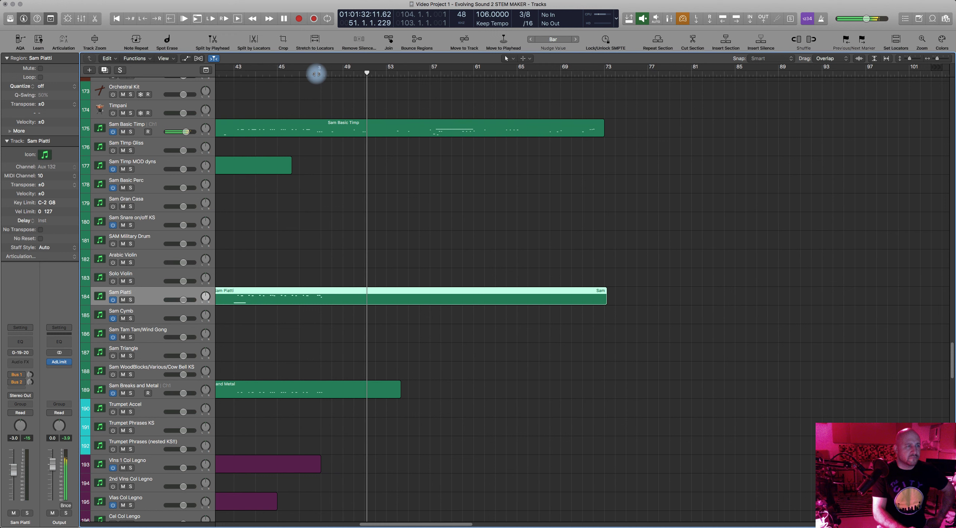
{"action": "key", "text": "space"}
Select the Bassoon 1 Leg and Bassoon 2 Leg regions that end at bar 47 and open them in the piano roll
{"action": "scroll", "coordinate": [387, 130], "scroll_direction": "up", "scroll_amount": 10}
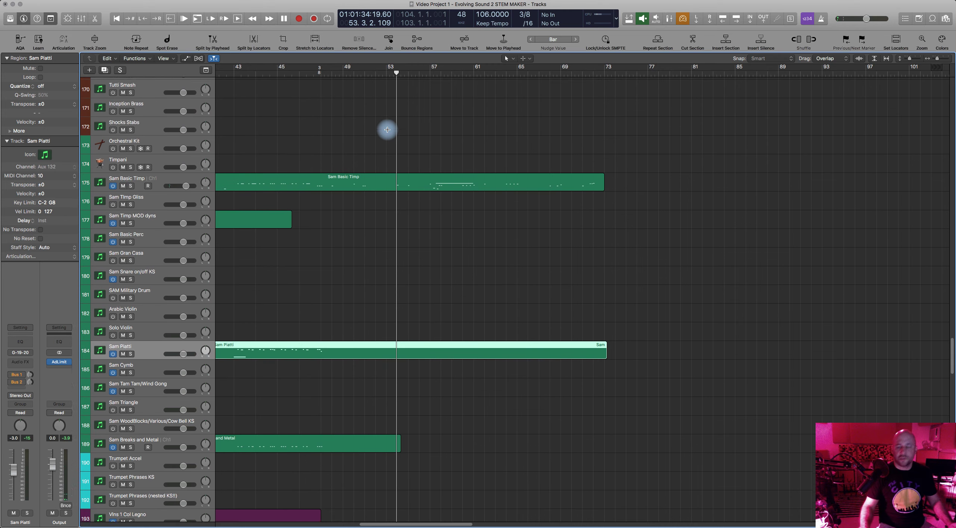
{"action": "scroll", "coordinate": [387, 129], "scroll_direction": "up", "scroll_amount": 20}
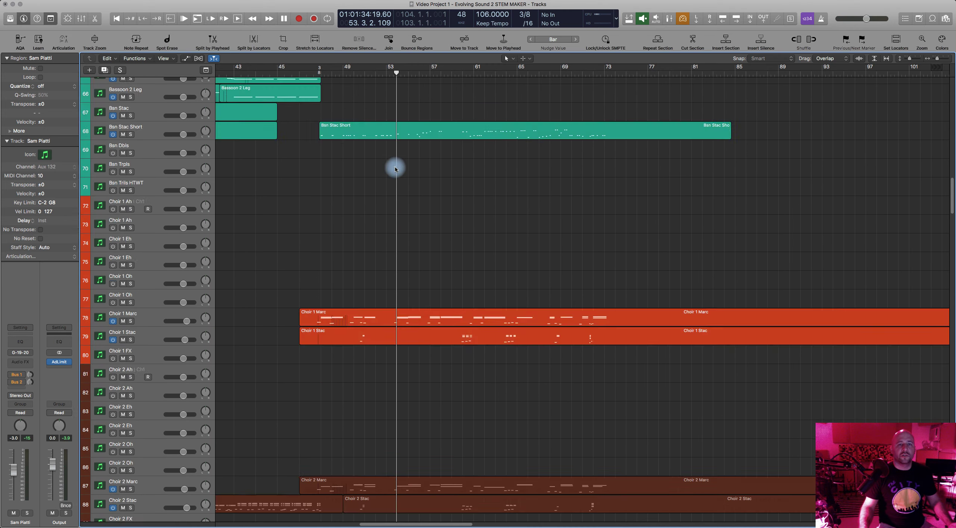
{"action": "scroll", "coordinate": [384, 197], "scroll_direction": "up", "scroll_amount": 5}
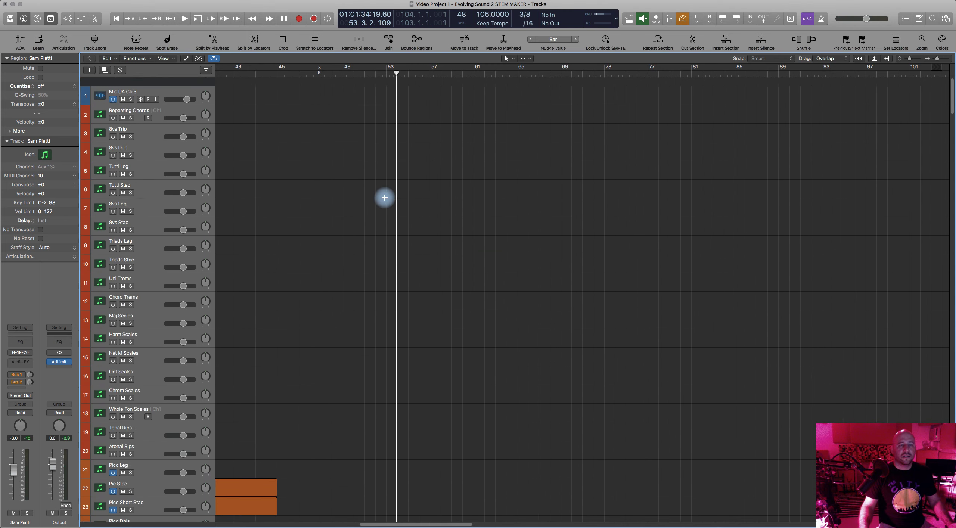
{"action": "scroll", "coordinate": [356, 265], "scroll_direction": "down", "scroll_amount": 15}
{"action": "scroll", "coordinate": [365, 325], "scroll_direction": "down", "scroll_amount": 10}
{"action": "scroll", "coordinate": [389, 299], "scroll_direction": "left", "scroll_amount": 4}
{"action": "scroll", "coordinate": [409, 274], "scroll_direction": "up", "scroll_amount": 6}
{"action": "left_click", "coordinate": [402, 369]}
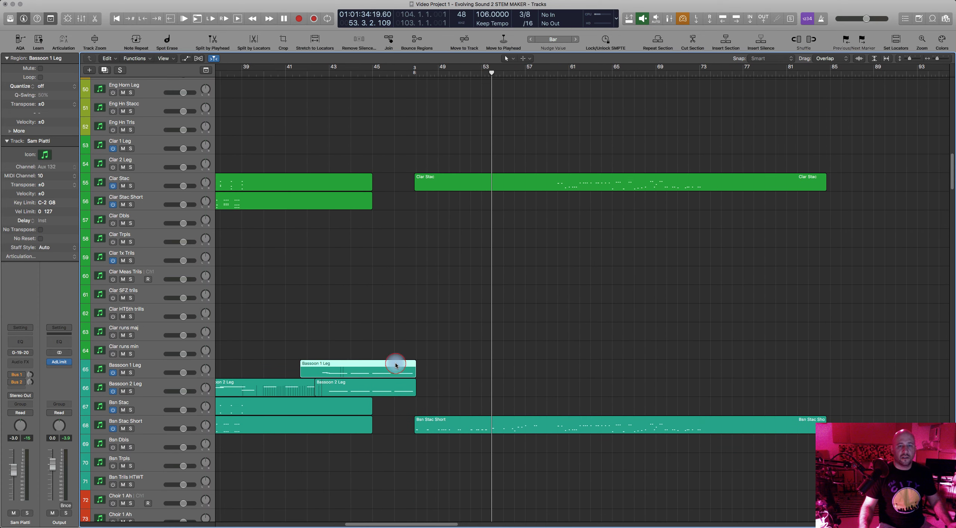
{"action": "left_click", "coordinate": [390, 385], "text": "shift"}
{"action": "key", "text": "p"}
{"action": "scroll", "coordinate": [576, 378], "scroll_direction": "right", "scroll_amount": 6}
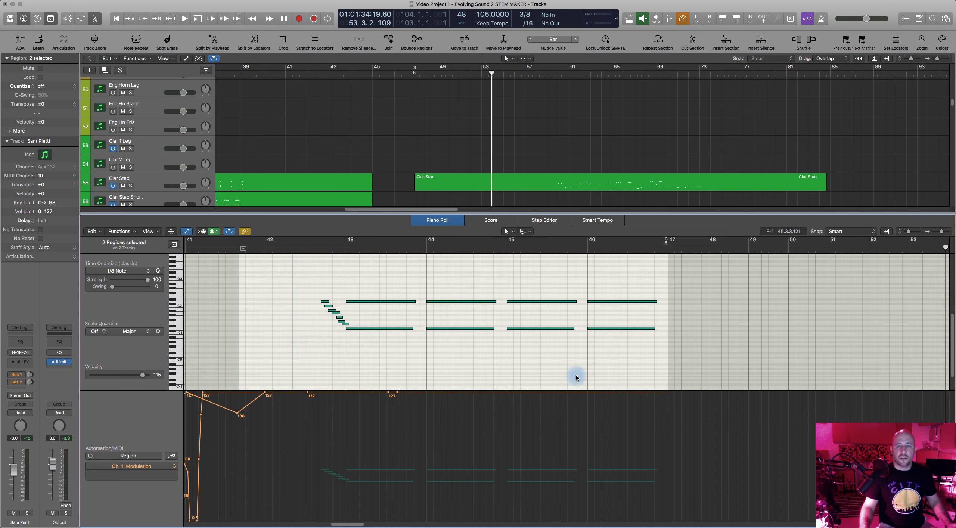
Drop the modulation curves of the two bassoon regions from 127 to near zero just before bar 47
{"action": "left_click_drag", "start_coordinate": [554, 393], "coordinate": [554, 527]}
{"action": "left_click", "coordinate": [555, 394]}
{"action": "left_click_drag", "start_coordinate": [557, 404], "coordinate": [549, 384]}
{"action": "left_click_drag", "start_coordinate": [556, 418], "coordinate": [555, 520]}
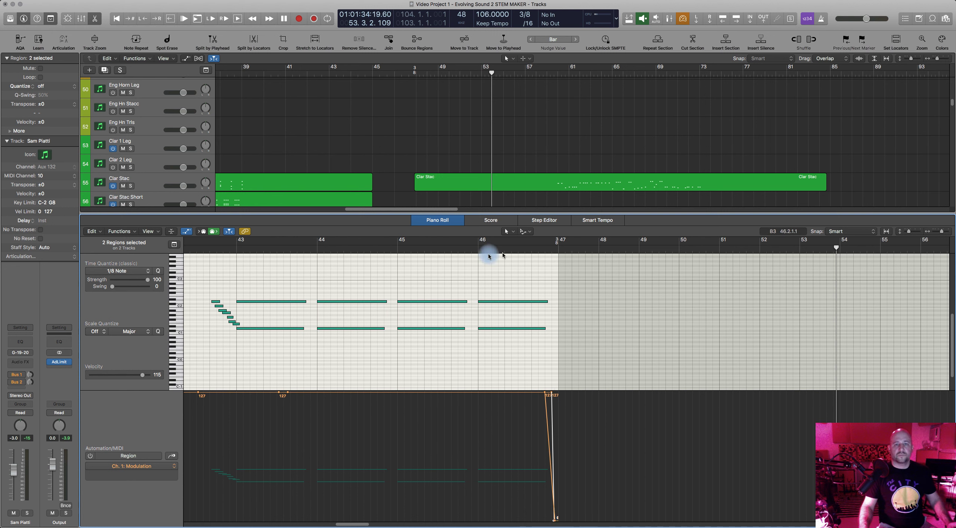
Play the bassoon ending from bar 46 and close the note editor
{"action": "left_click", "coordinate": [477, 250]}
{"action": "key", "text": "space"}
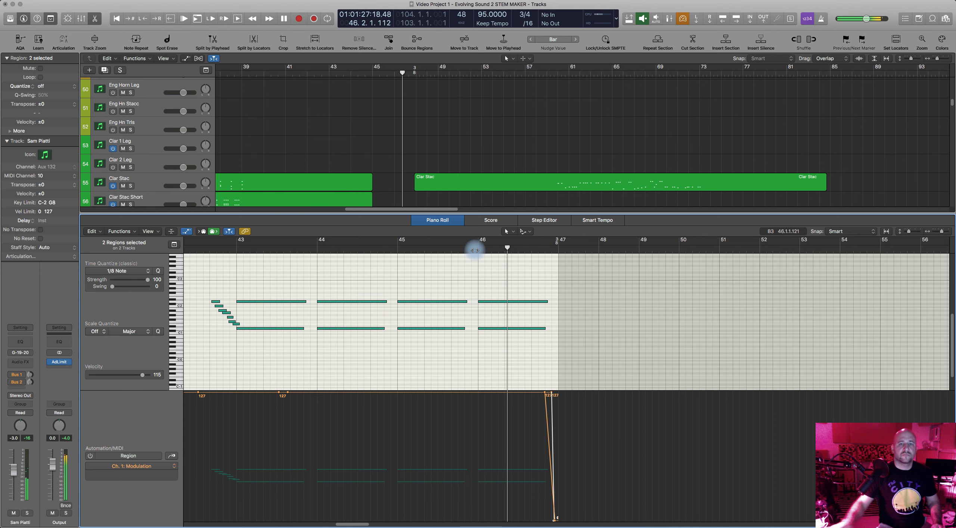
{"action": "left_click", "coordinate": [441, 219]}
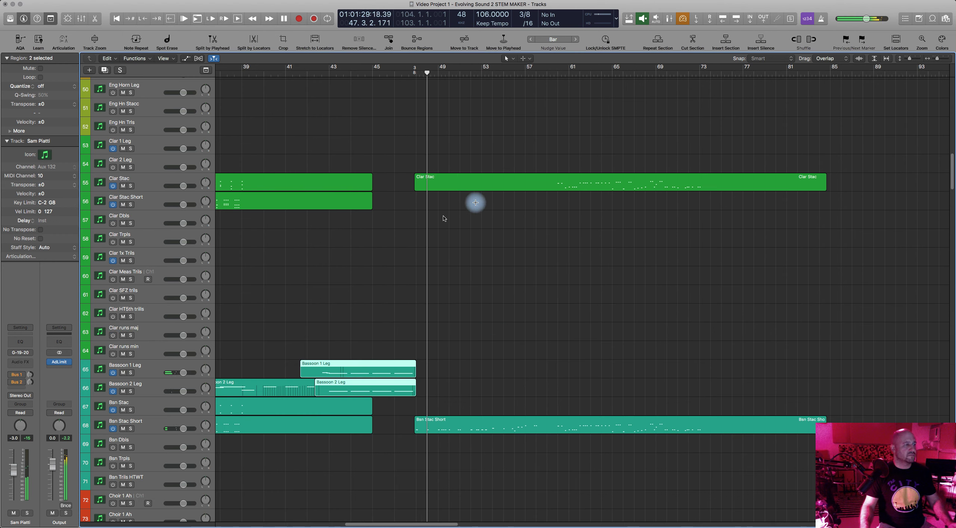
Select the Sam Piatti track in the percussion section and stop playback
{"action": "scroll", "coordinate": [458, 325], "scroll_direction": "down", "scroll_amount": 5}
{"action": "scroll", "coordinate": [459, 325], "scroll_direction": "down", "scroll_amount": 20}
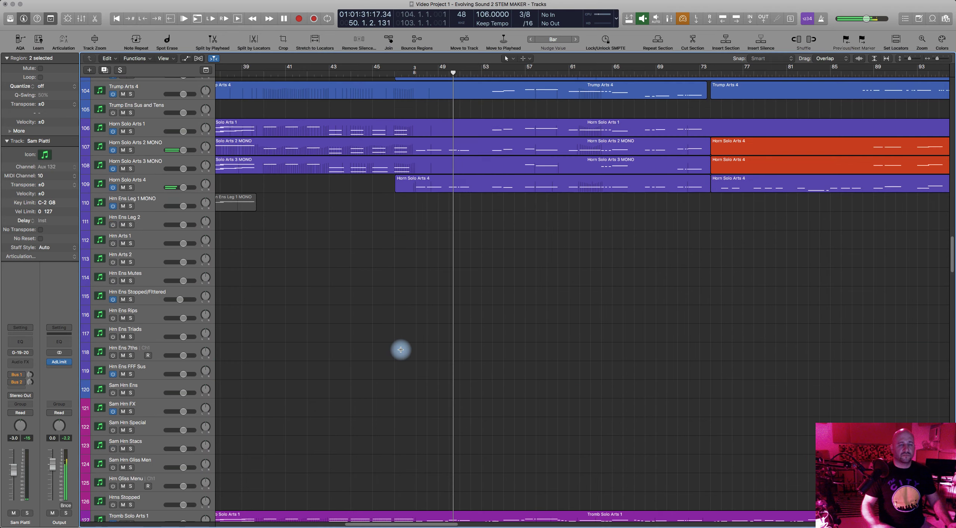
{"action": "scroll", "coordinate": [401, 350], "scroll_direction": "down", "scroll_amount": 2}
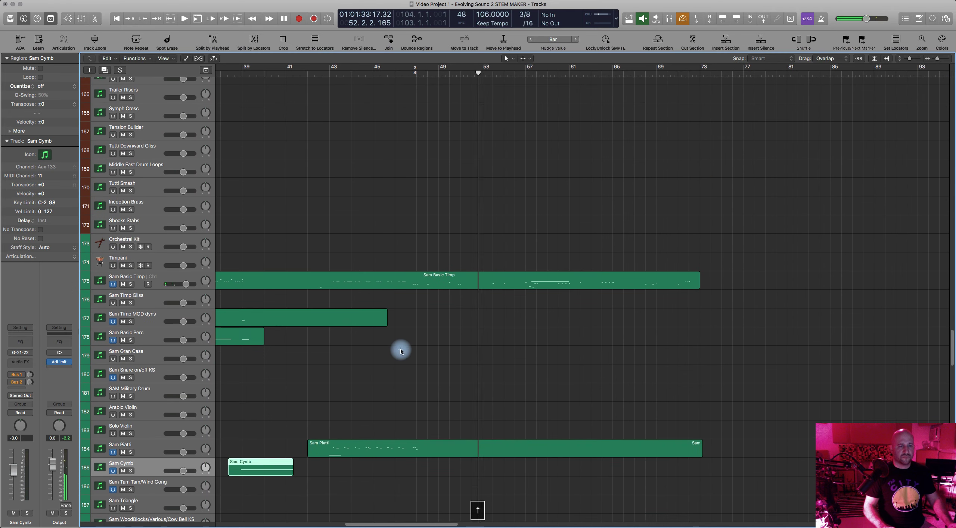
{"action": "key", "text": "Up"}
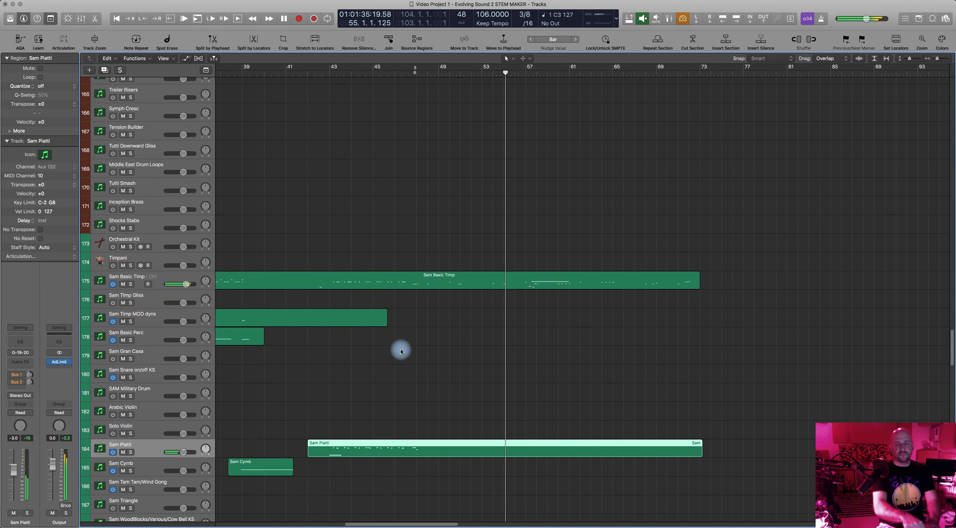
{"action": "key", "text": "space"}
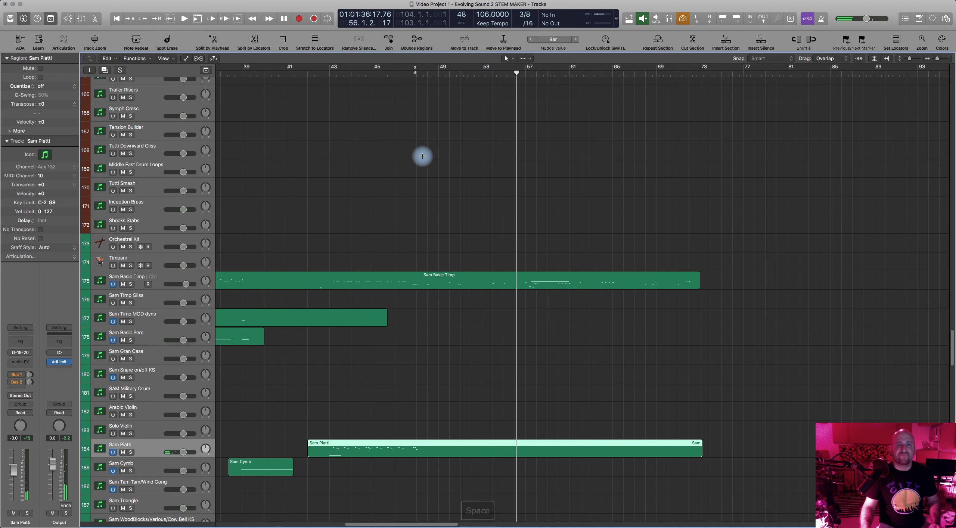
Play back from about bar 46 and perform the piatti cymbal part along with the music until about bar 73
{"action": "left_click", "coordinate": [400, 74]}
{"action": "key", "text": "space"}
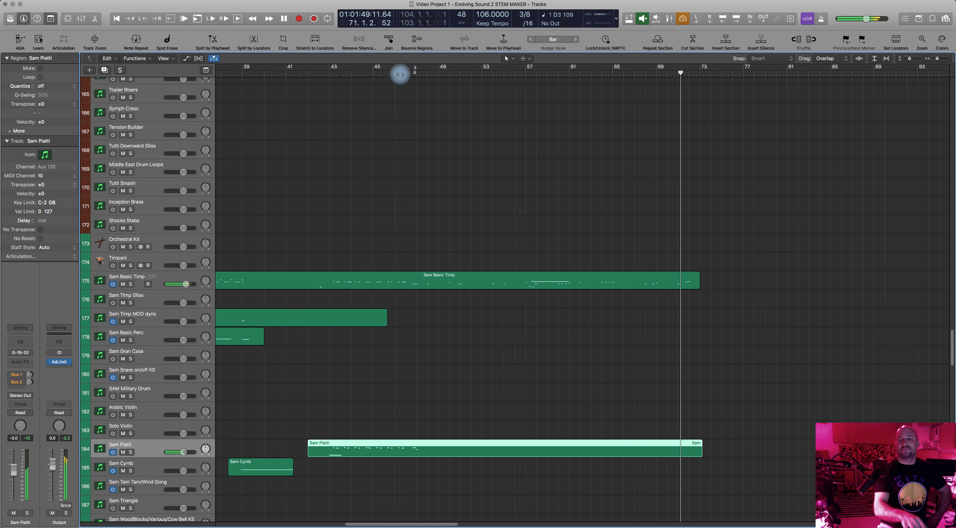
{"action": "key", "text": "space"}
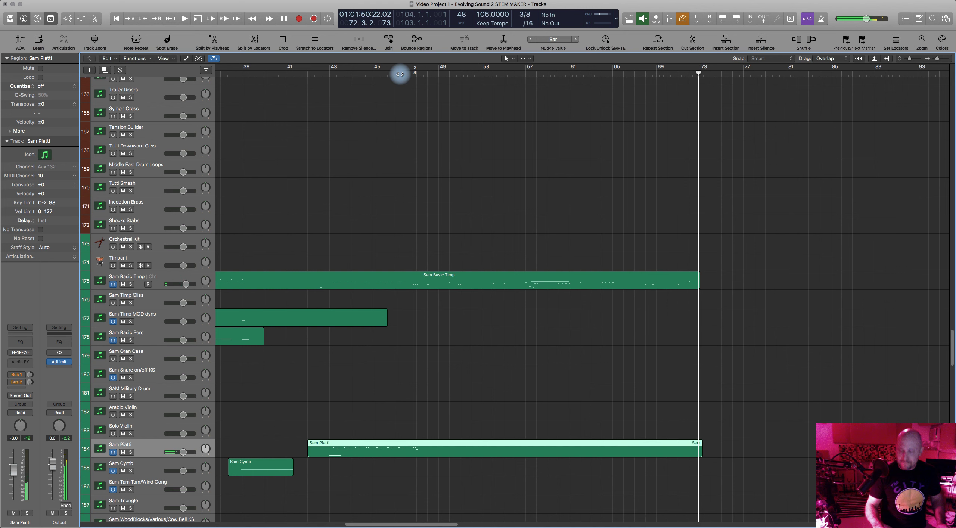
Open the Sam Piatti region in the Piano Roll and quantize its notes from bar 47 onward to 1/8 notes
{"action": "double_click", "coordinate": [537, 445]}
{"action": "left_click", "coordinate": [501, 357]}
{"action": "scroll", "coordinate": [501, 357], "scroll_direction": "left", "scroll_amount": 5}
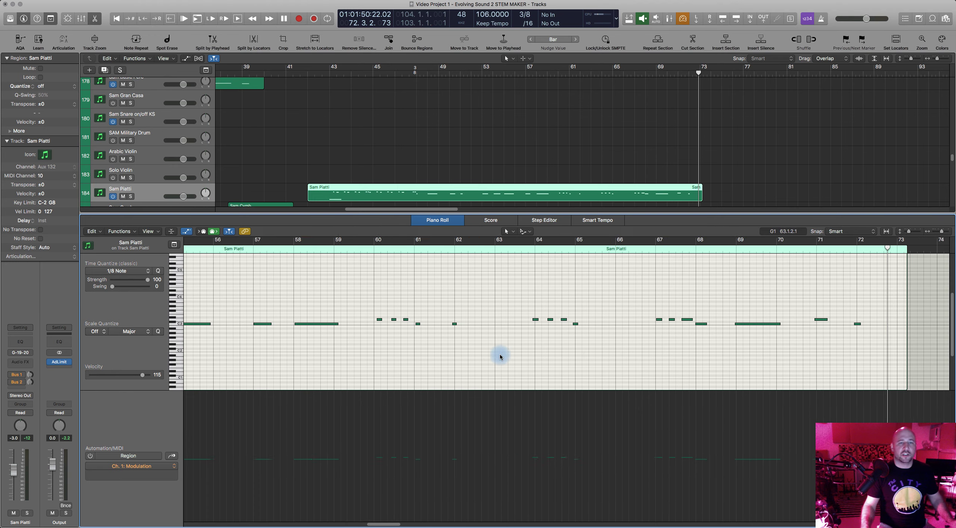
{"action": "key", "text": "super+Left"}
{"action": "scroll", "coordinate": [504, 357], "scroll_direction": "right", "scroll_amount": 10}
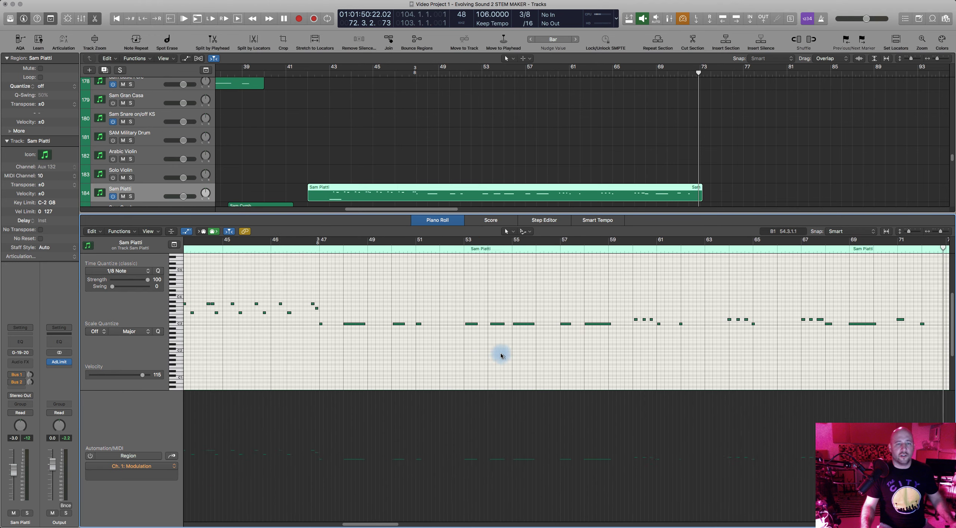
{"action": "scroll", "coordinate": [354, 299], "scroll_direction": "left", "scroll_amount": 5}
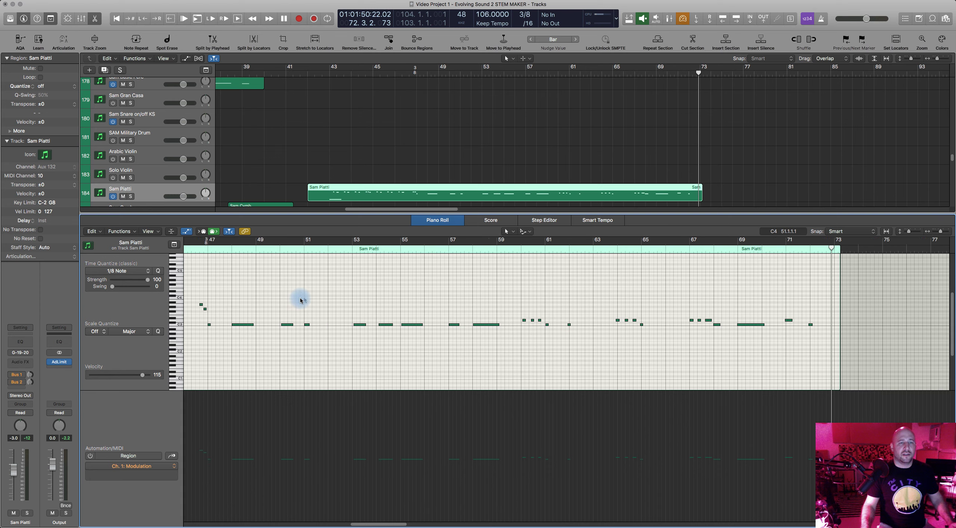
{"action": "left_click_drag", "start_coordinate": [241, 317], "coordinate": [854, 343]}
{"action": "key", "text": "q"}
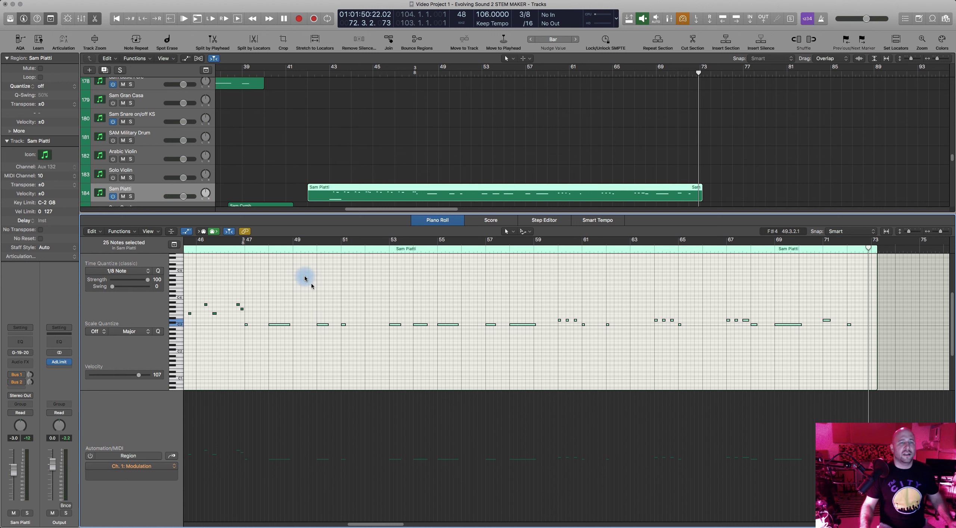
Audition the quantized notes from bar 47, display their Note Velocity lane and raise the selected notes' velocity to 127
{"action": "left_click", "coordinate": [244, 247]}
{"action": "key", "text": "space"}
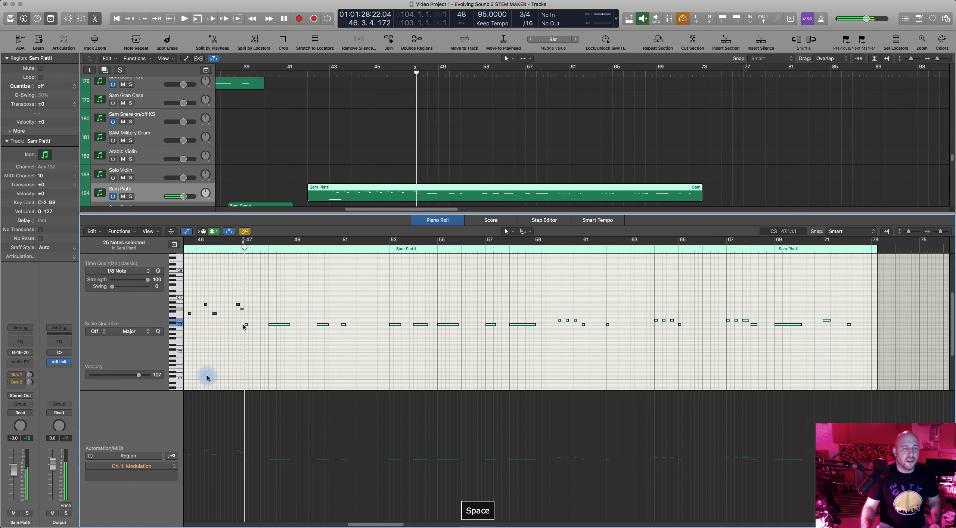
{"action": "left_click", "coordinate": [172, 456]}
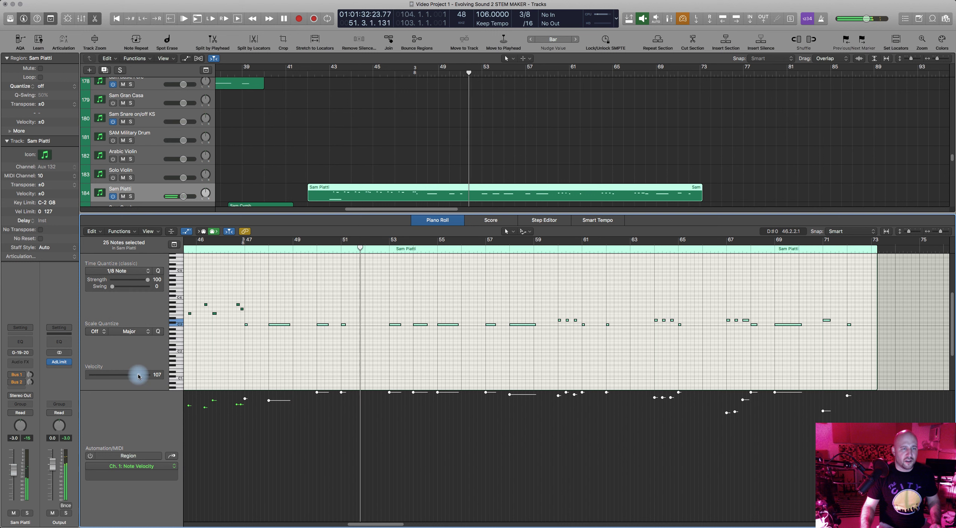
{"action": "key", "text": "space"}
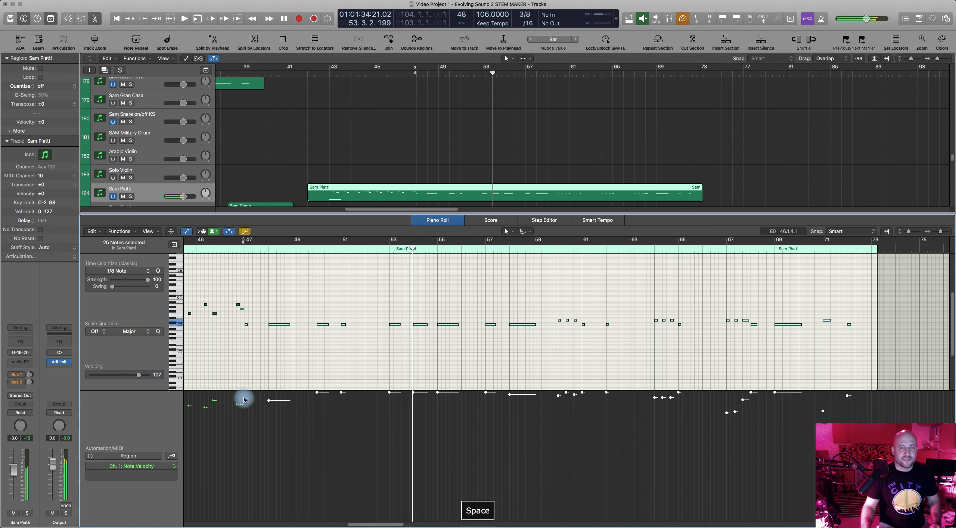
{"action": "left_click_drag", "start_coordinate": [245, 402], "coordinate": [248, 362]}
{"action": "left_click", "coordinate": [399, 311]}
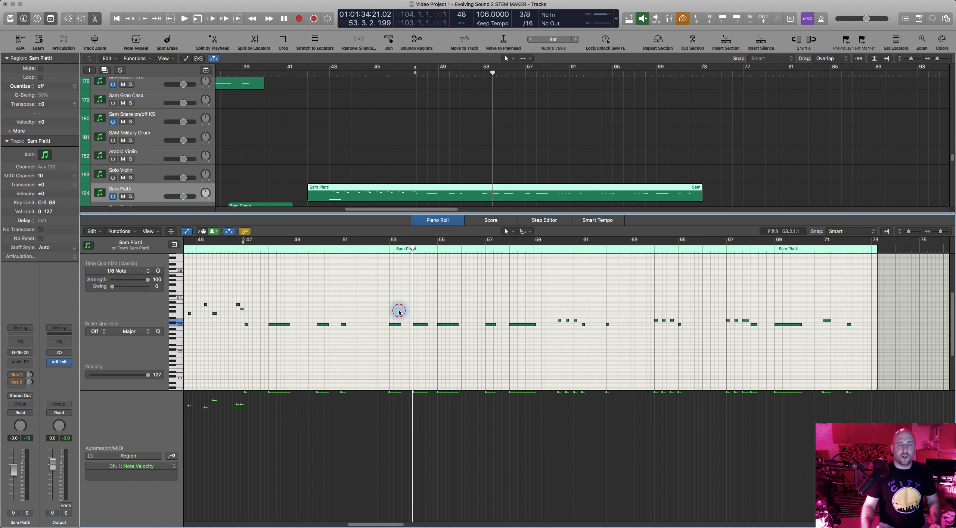
Delete the piatti note at bar 53 and audition the part from bar 47 to bar 61
{"action": "scroll", "coordinate": [405, 336], "scroll_direction": "right", "scroll_amount": 2}
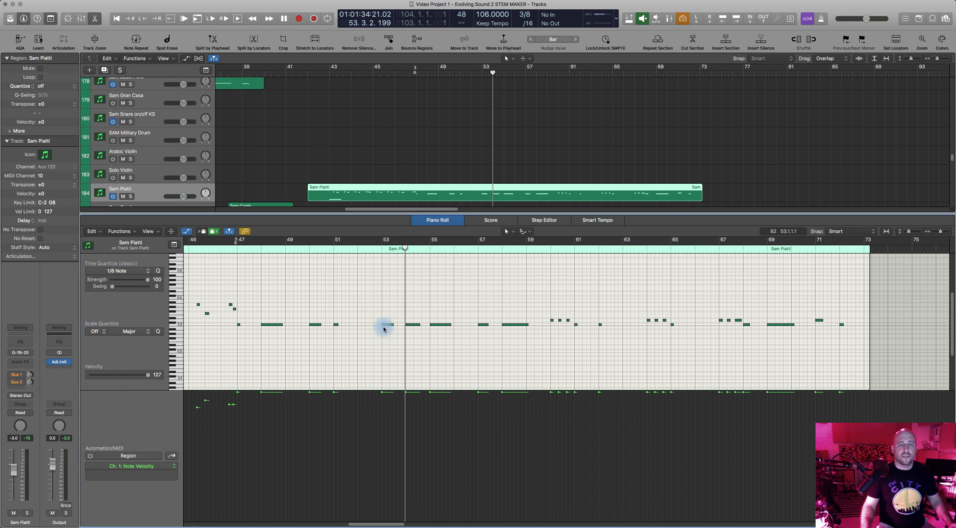
{"action": "left_click", "coordinate": [383, 326]}
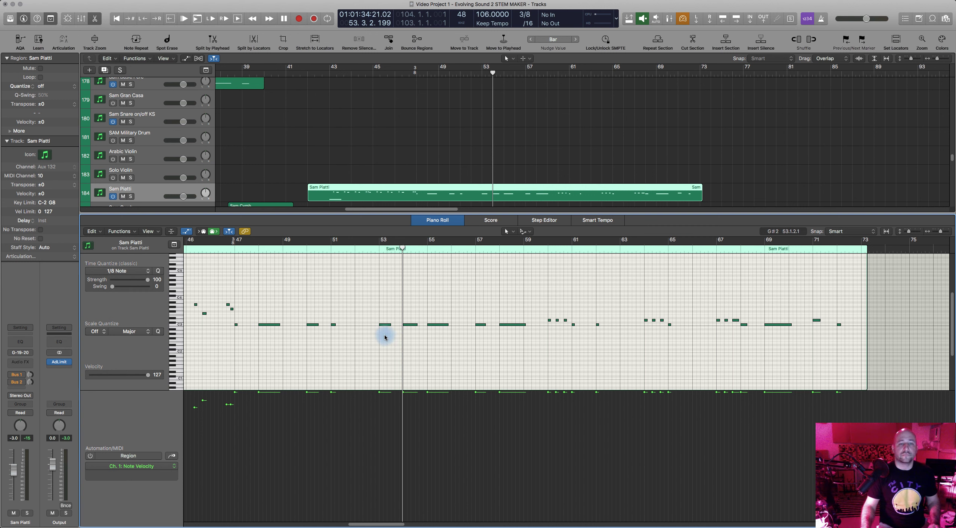
{"action": "left_click", "coordinate": [232, 250]}
{"action": "key", "text": "space"}
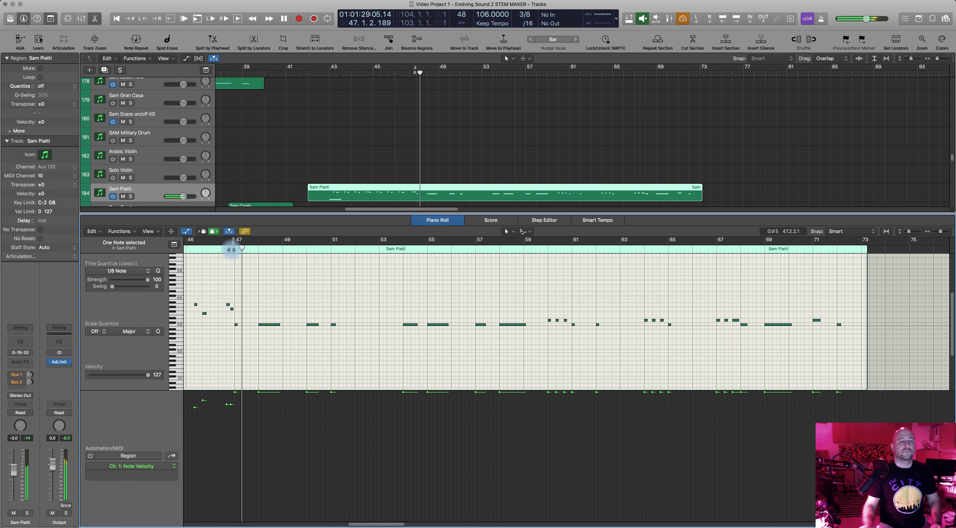
{"action": "key", "text": "space"}
{"action": "left_click", "coordinate": [232, 250]}
{"action": "key", "text": "space"}
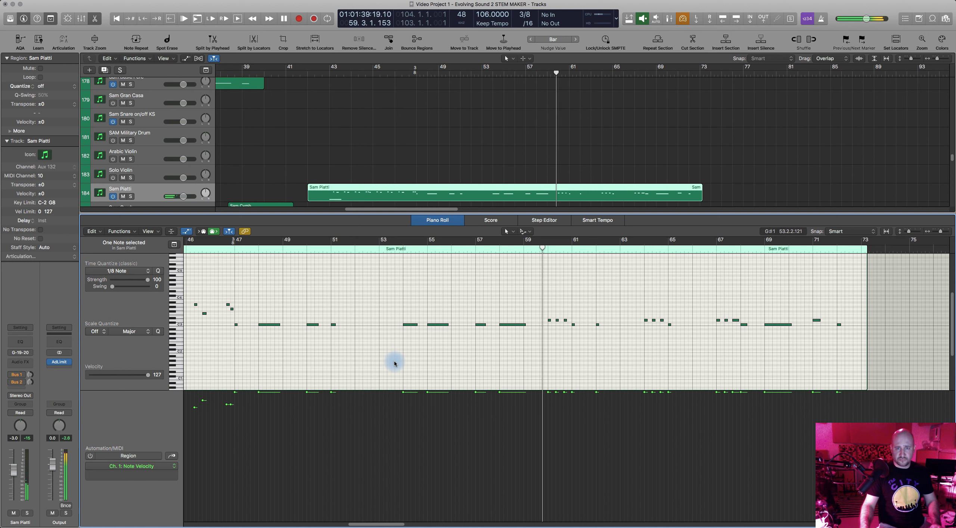
{"action": "key", "text": "space"}
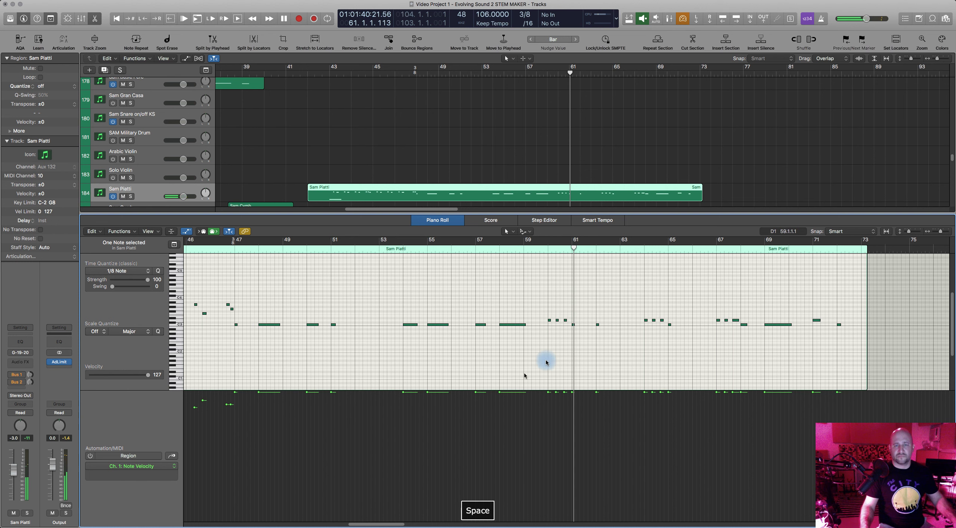
Raise the pitch of the three short notes at bar 60, keeping the middle one slightly lower, and audition them
{"action": "scroll", "coordinate": [545, 363], "scroll_direction": "right", "scroll_amount": 5}
{"action": "scroll", "coordinate": [545, 363], "scroll_direction": "up", "scroll_amount": 4}
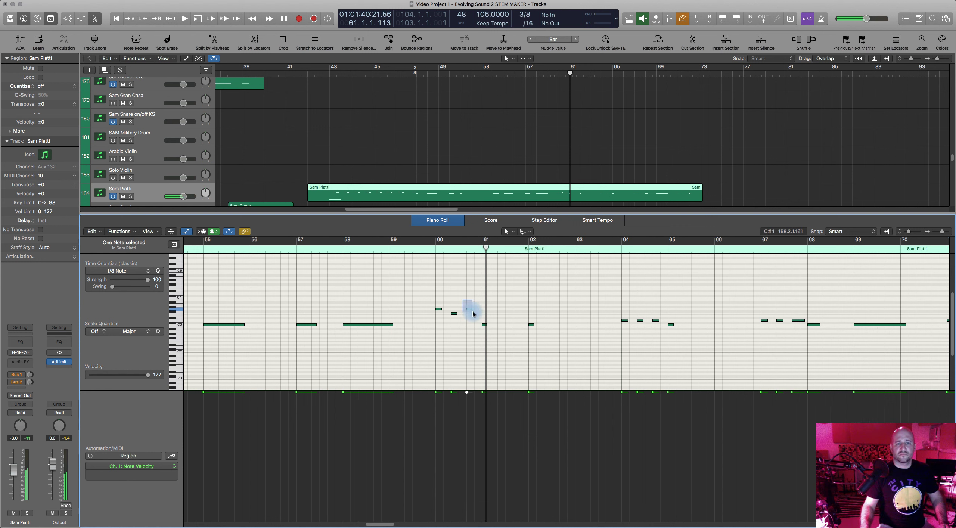
{"action": "left_click", "coordinate": [429, 249]}
{"action": "key", "text": "space"}
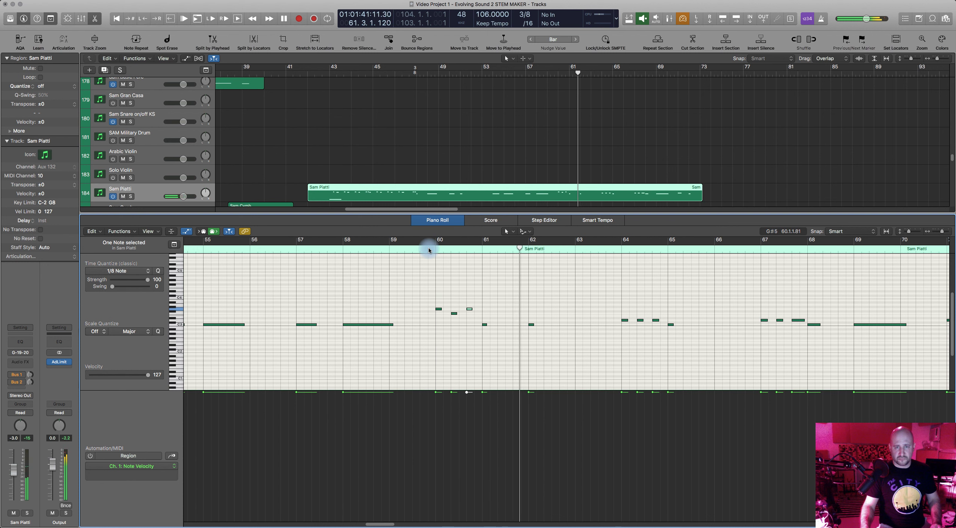
{"action": "key", "text": "space"}
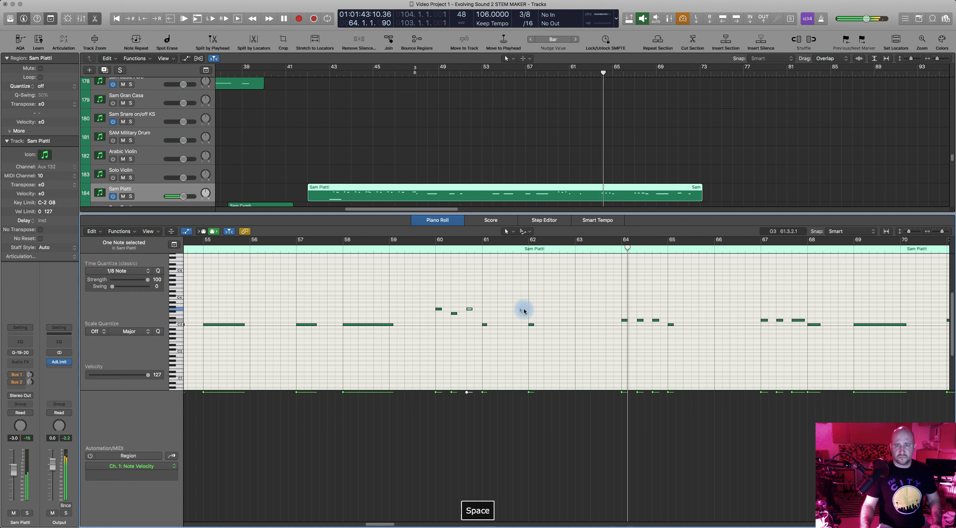
Raise the first two short notes at bar 64, the second slightly lower than the first, and audition the passage
{"action": "left_click", "coordinate": [636, 320]}
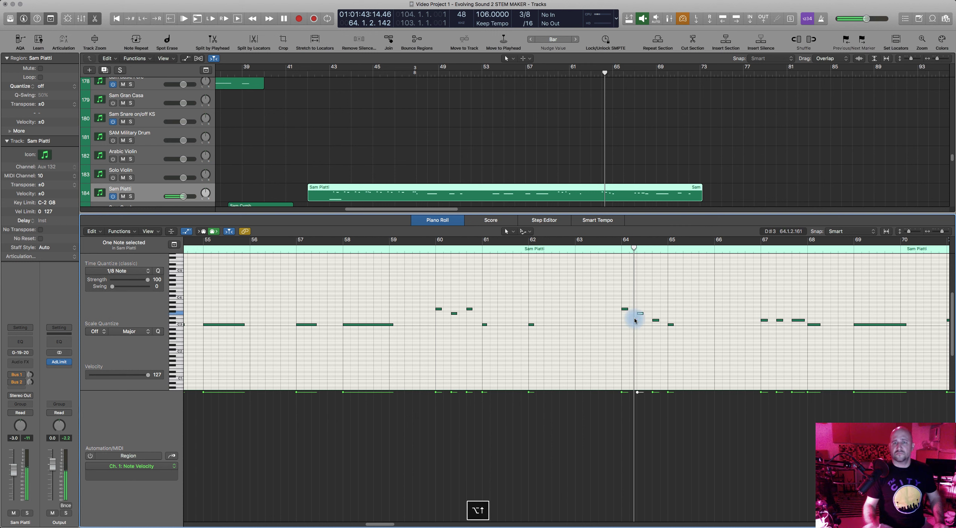
{"action": "left_click", "coordinate": [612, 249]}
{"action": "key", "text": "space"}
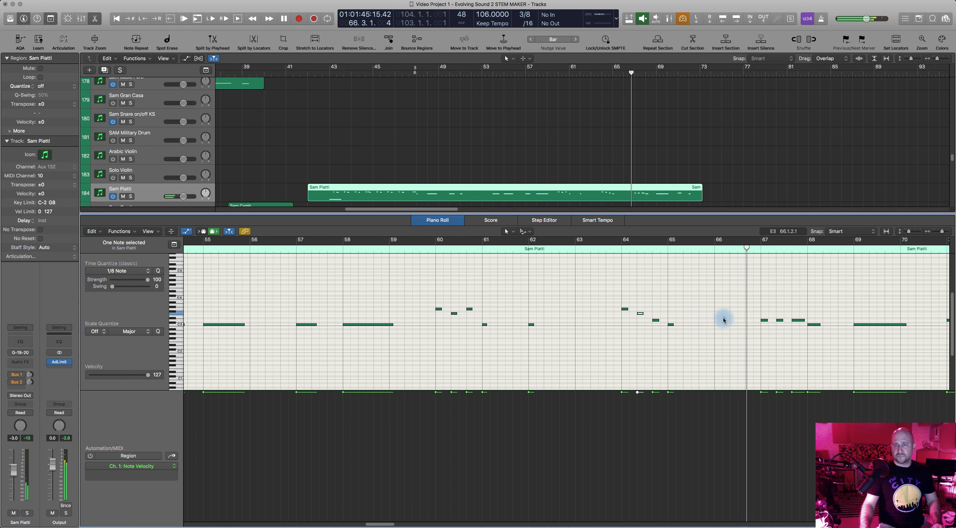
{"action": "key", "text": "space"}
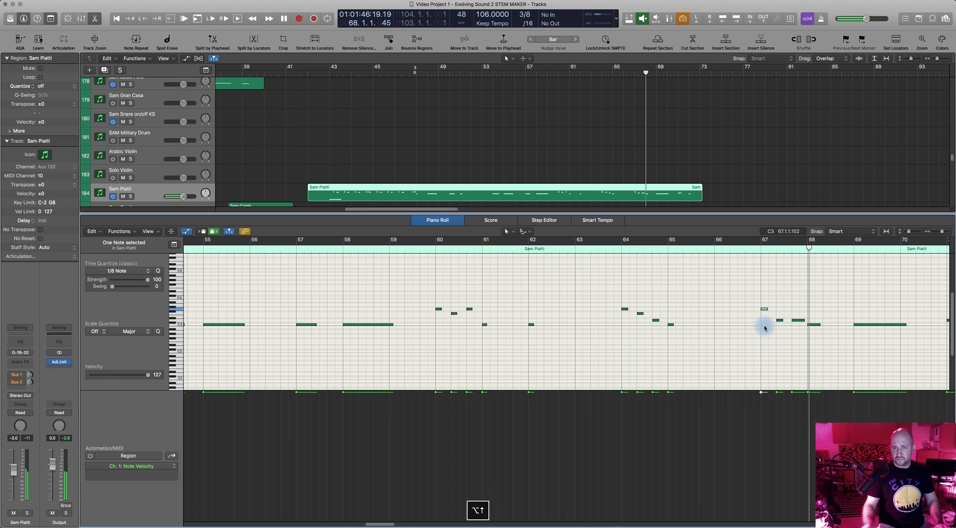
Raise the first two short notes at bar 67 in the same pattern, audition to the region's end and close the Piano Roll
{"action": "left_click", "coordinate": [781, 321]}
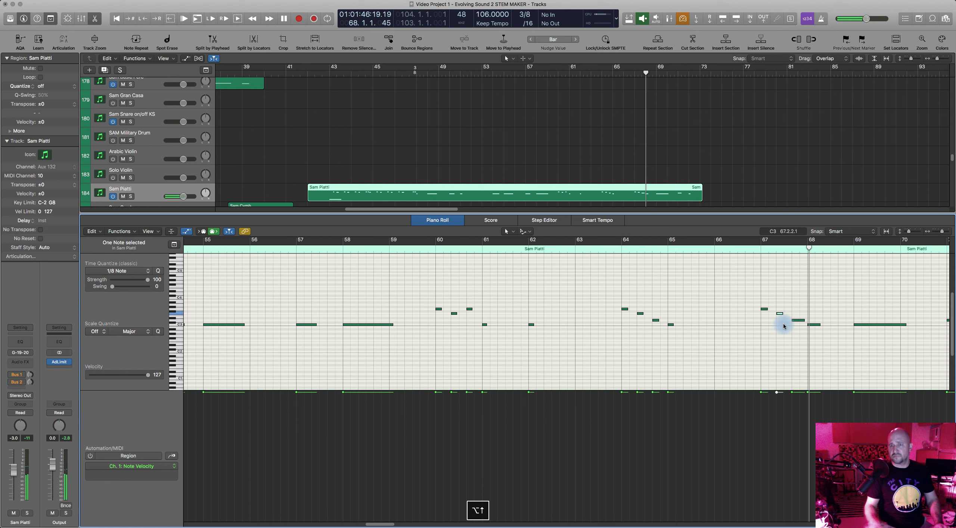
{"action": "left_click", "coordinate": [743, 249]}
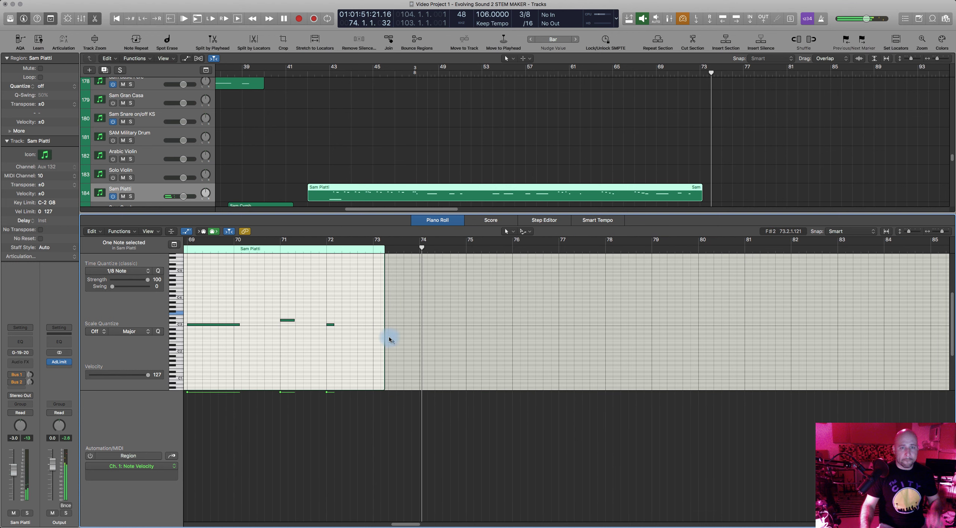
{"action": "key", "text": "space"}
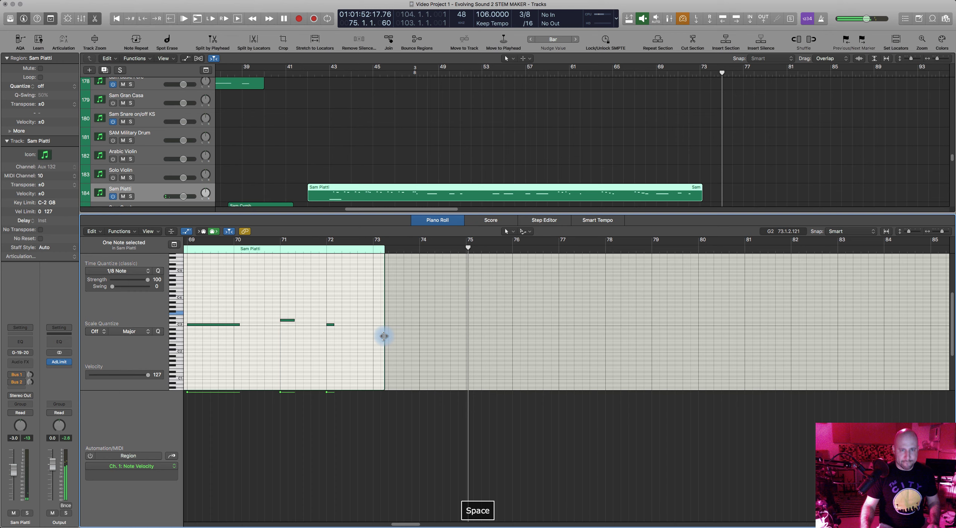
{"action": "left_click", "coordinate": [447, 220]}
Select the Sam Cymb track and place the playhead at bar 58, where the Vln 1 Trem region begins
{"action": "scroll", "coordinate": [204, 191], "scroll_direction": "down", "scroll_amount": 1}
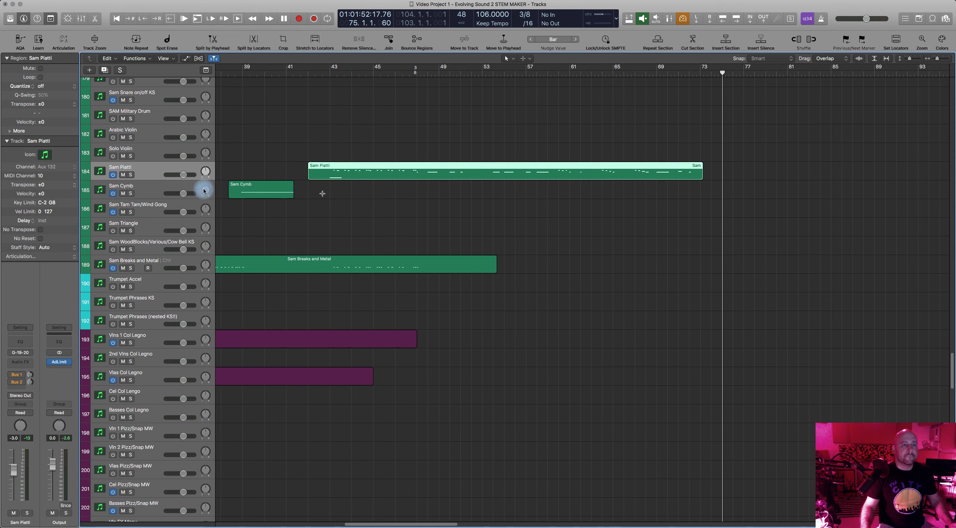
{"action": "left_click", "coordinate": [151, 192]}
{"action": "scroll", "coordinate": [477, 210], "scroll_direction": "down", "scroll_amount": 10}
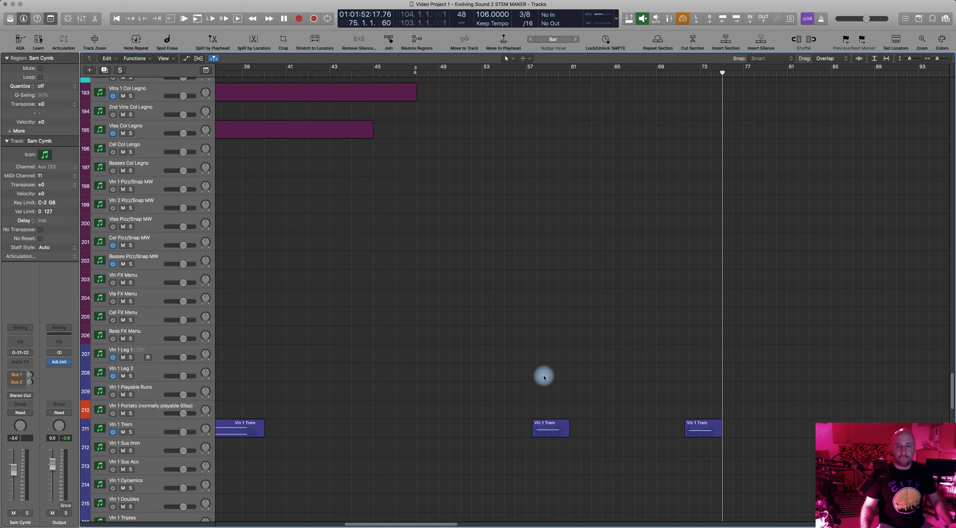
{"action": "left_click", "coordinate": [538, 76]}
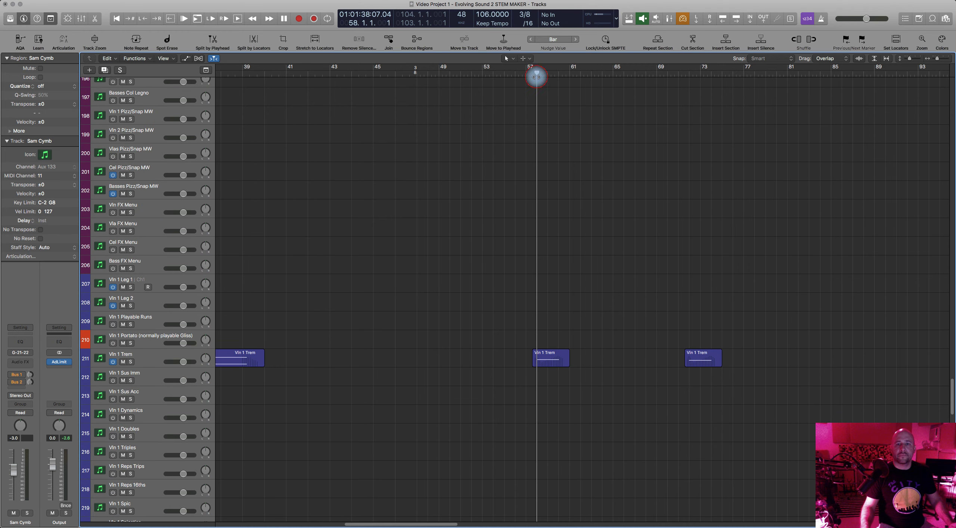
{"action": "scroll", "coordinate": [545, 141], "scroll_direction": "up", "scroll_amount": 6}
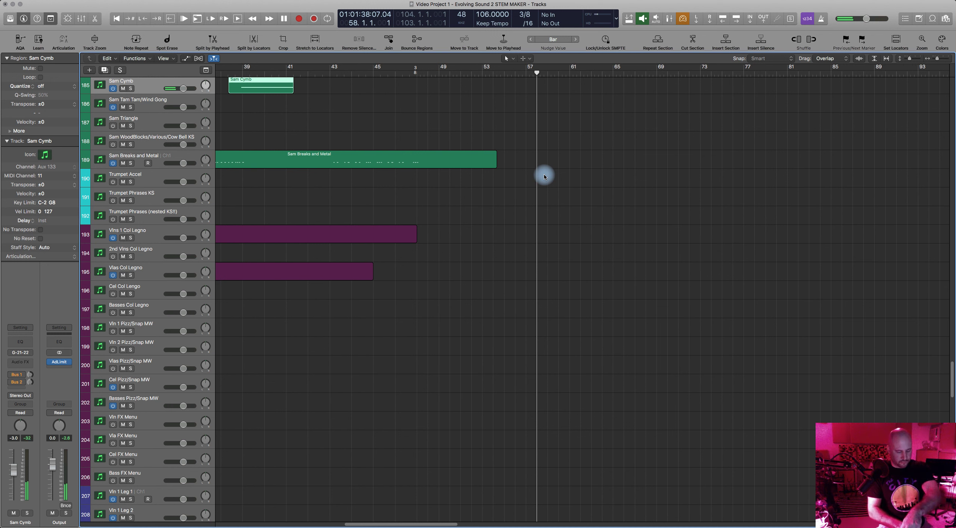
Perform the suspended cymbal part on the Sam Cymb track during playback from bar 58 and capture it as a recording
{"action": "key", "text": "space"}
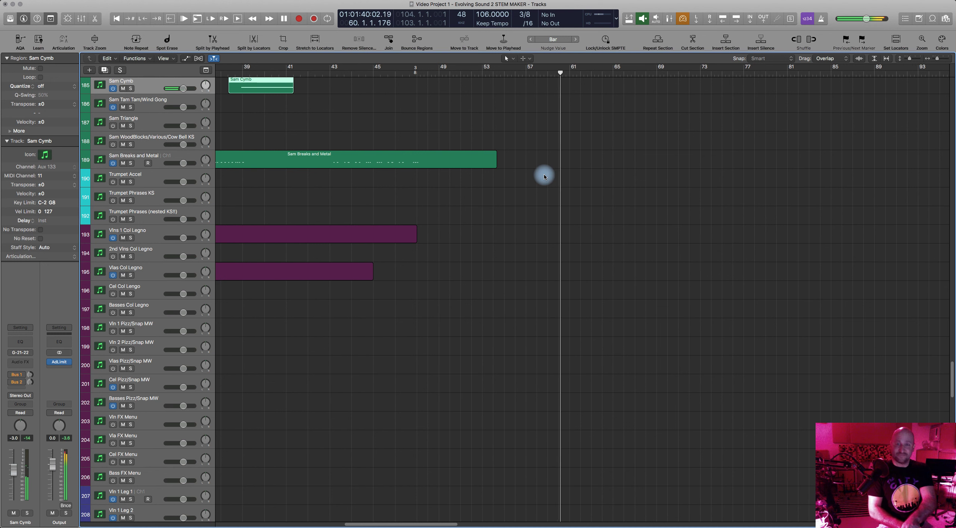
{"action": "key", "text": "space"}
{"action": "key", "text": "shift+r"}
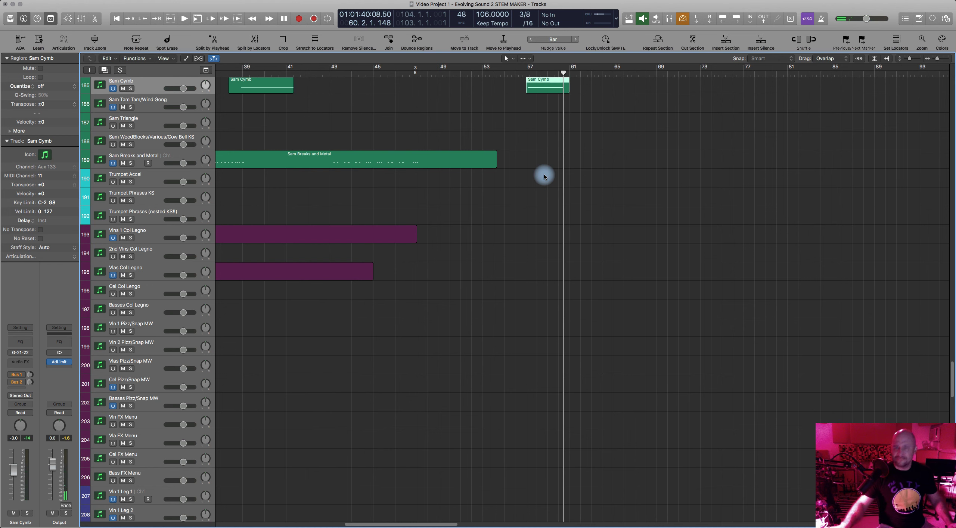
{"action": "scroll", "coordinate": [544, 177], "scroll_direction": "up", "scroll_amount": 5}
{"action": "scroll", "coordinate": [585, 206], "scroll_direction": "right", "scroll_amount": 1}
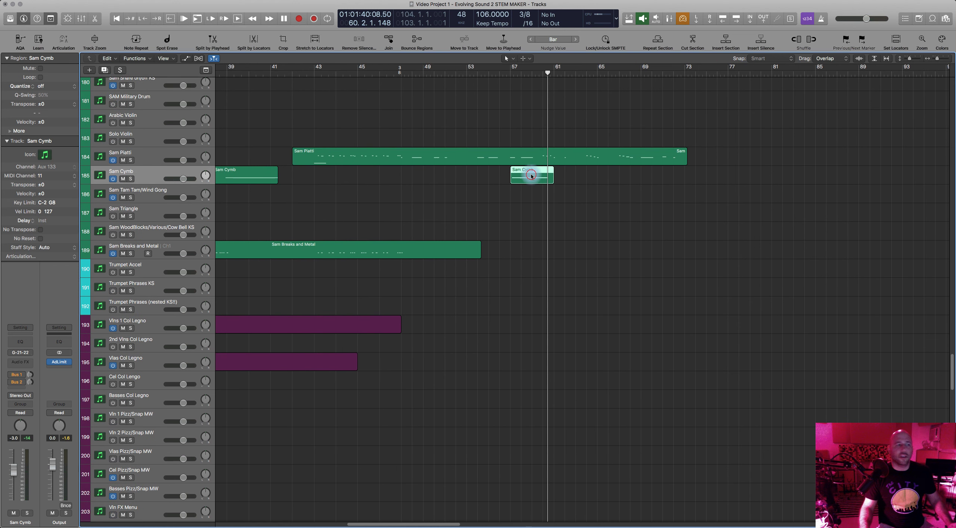
Extend the new Sam Cymb region's end to late in bar 62 in the Piano Roll and audition it from bar 57
{"action": "double_click", "coordinate": [531, 175]}
{"action": "scroll", "coordinate": [574, 299], "scroll_direction": "left", "scroll_amount": 5}
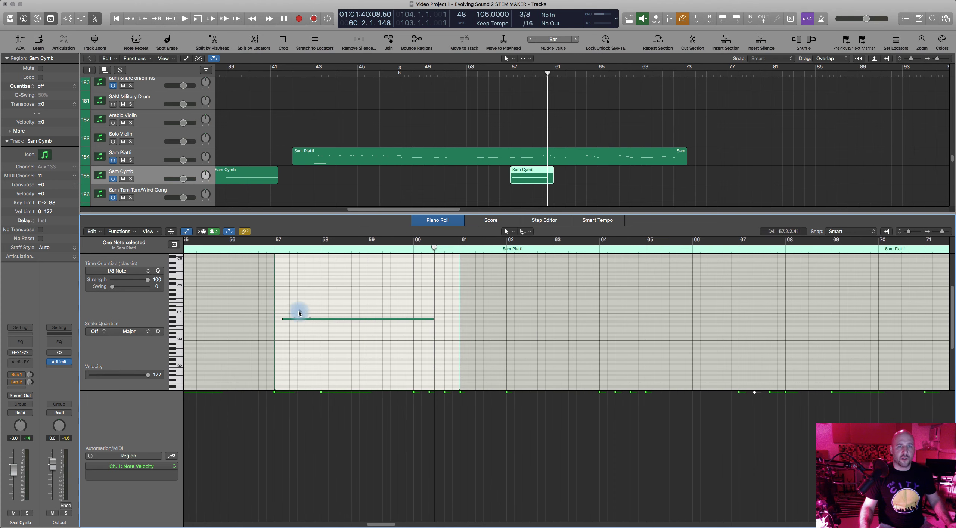
{"action": "scroll", "coordinate": [350, 326], "scroll_direction": "left", "scroll_amount": 1}
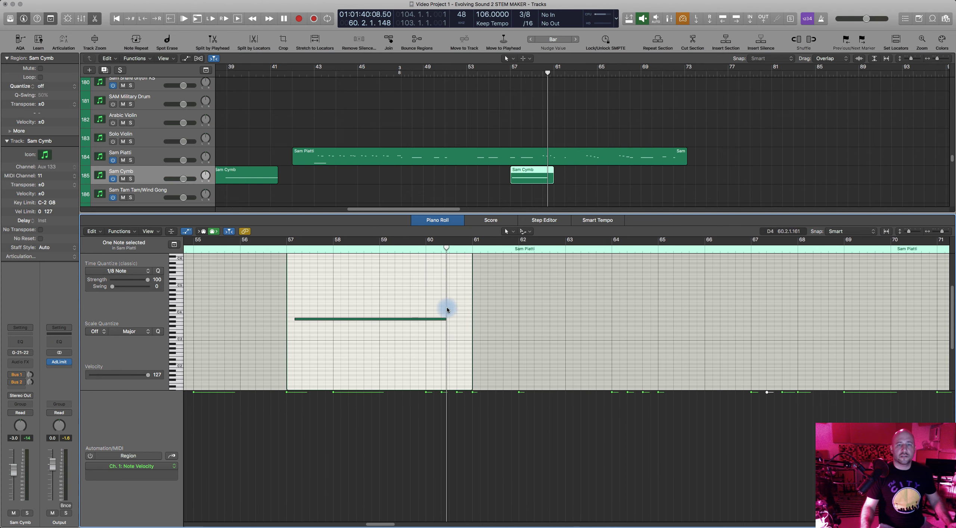
{"action": "left_click_drag", "start_coordinate": [556, 315], "coordinate": [534, 318]}
{"action": "left_click", "coordinate": [331, 280]}
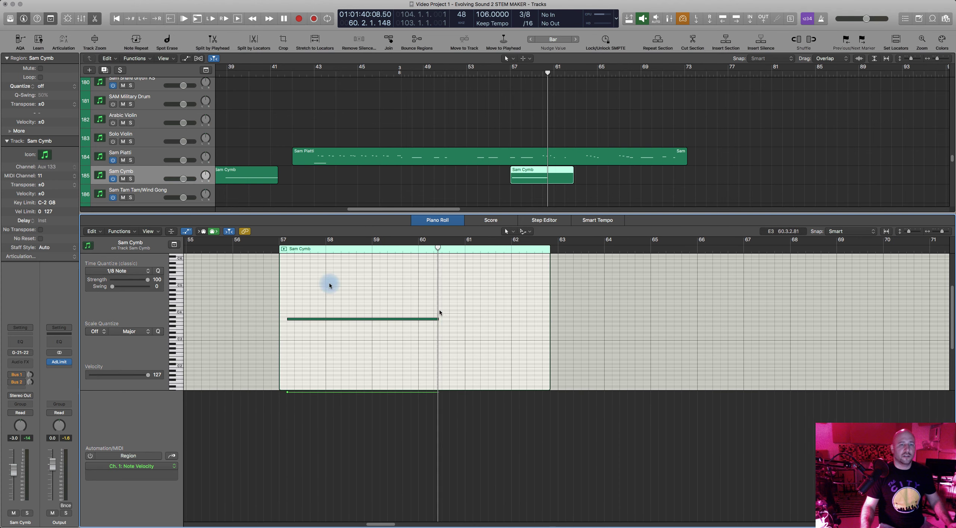
{"action": "key", "text": "space"}
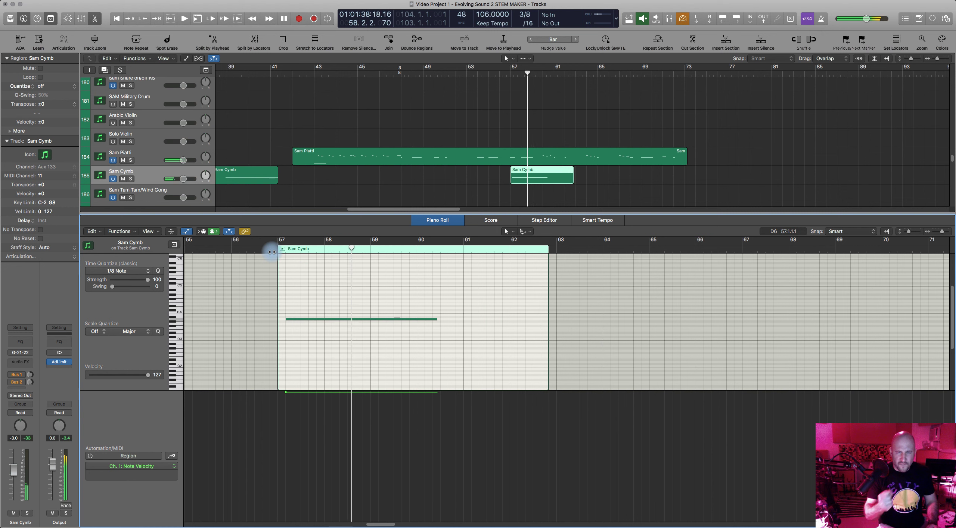
{"action": "key", "text": "space"}
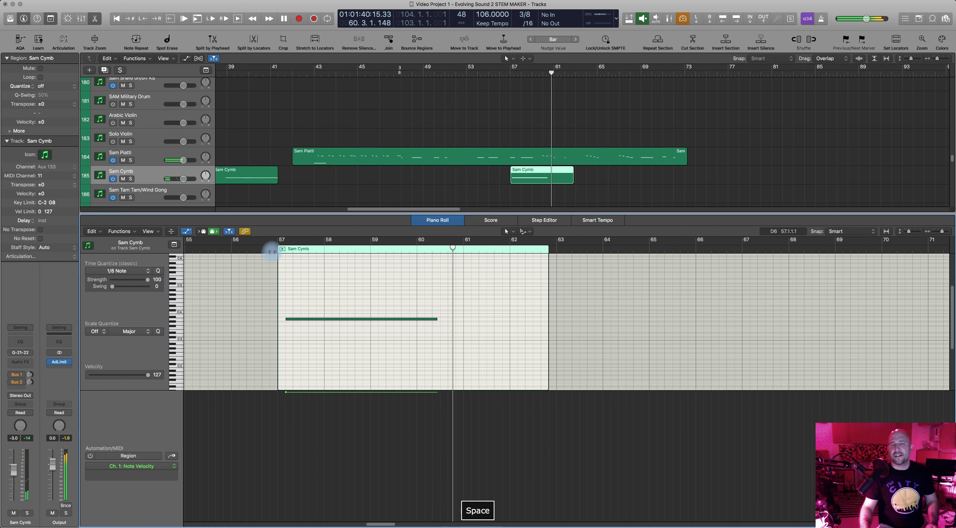
{"action": "left_click", "coordinate": [446, 224]}
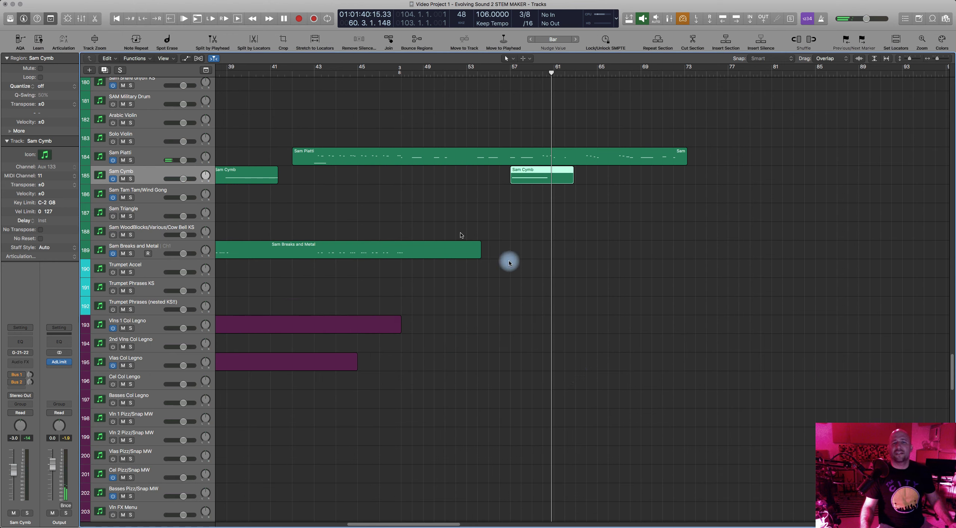
Copy the Sam Cymb region to bar 70, near the second Vln 1 Trem region, and audition the copy in the Piano Roll
{"action": "scroll", "coordinate": [511, 261], "scroll_direction": "down", "scroll_amount": 10}
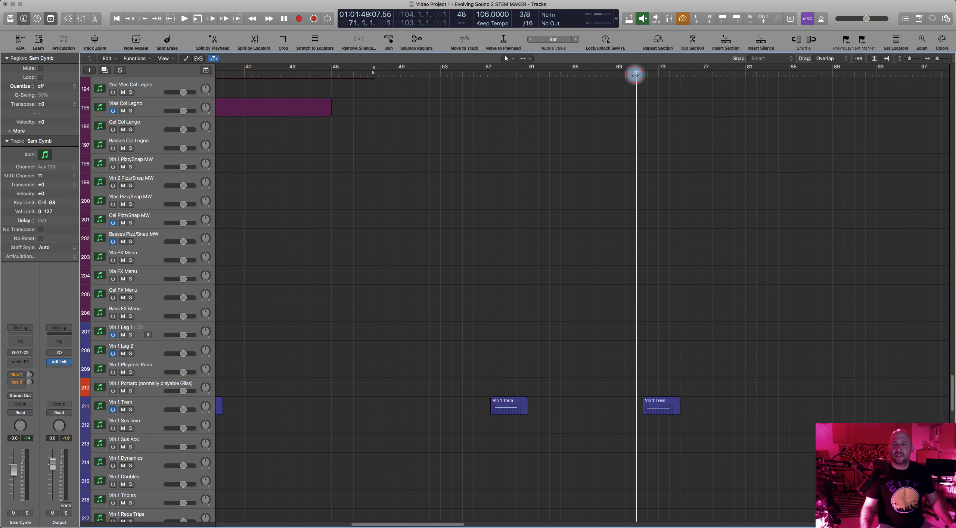
{"action": "left_click", "coordinate": [635, 75]}
{"action": "scroll", "coordinate": [579, 179], "scroll_direction": "right", "scroll_amount": 5}
{"action": "scroll", "coordinate": [449, 183], "scroll_direction": "up", "scroll_amount": 10}
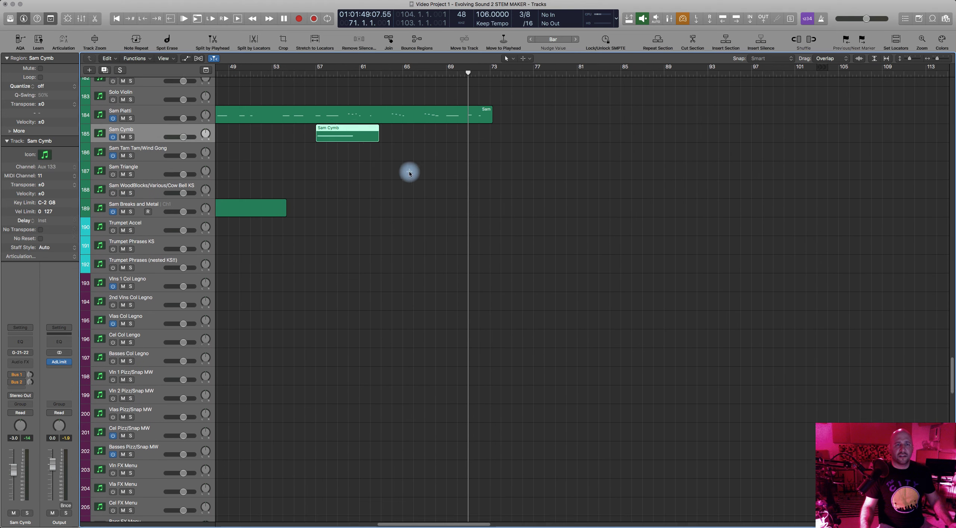
{"action": "left_click_drag", "start_coordinate": [341, 141], "coordinate": [496, 137]}
{"action": "double_click", "coordinate": [496, 137]}
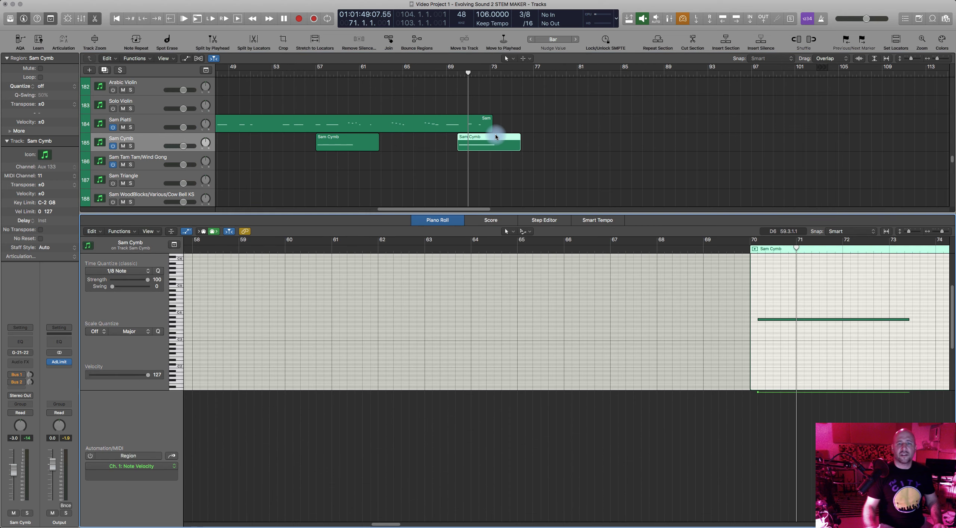
{"action": "key", "text": "space"}
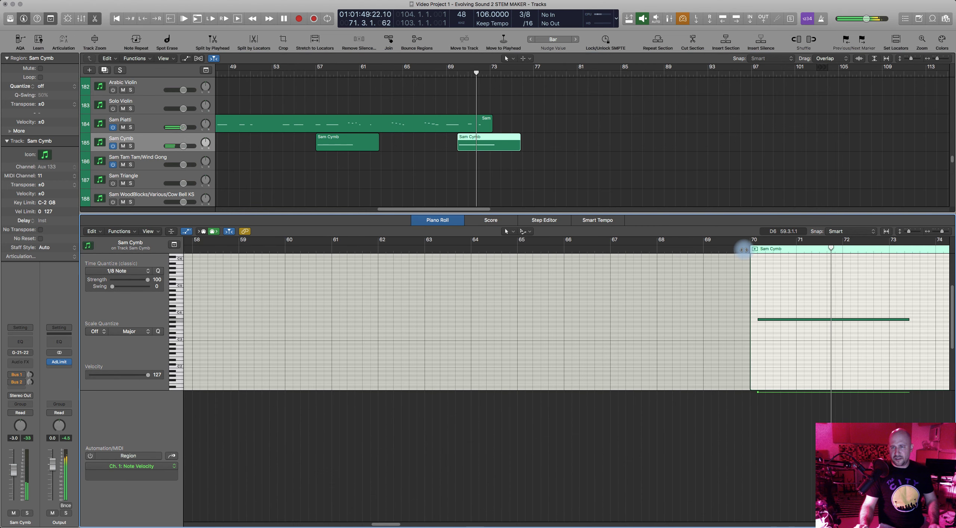
{"action": "key", "text": "space"}
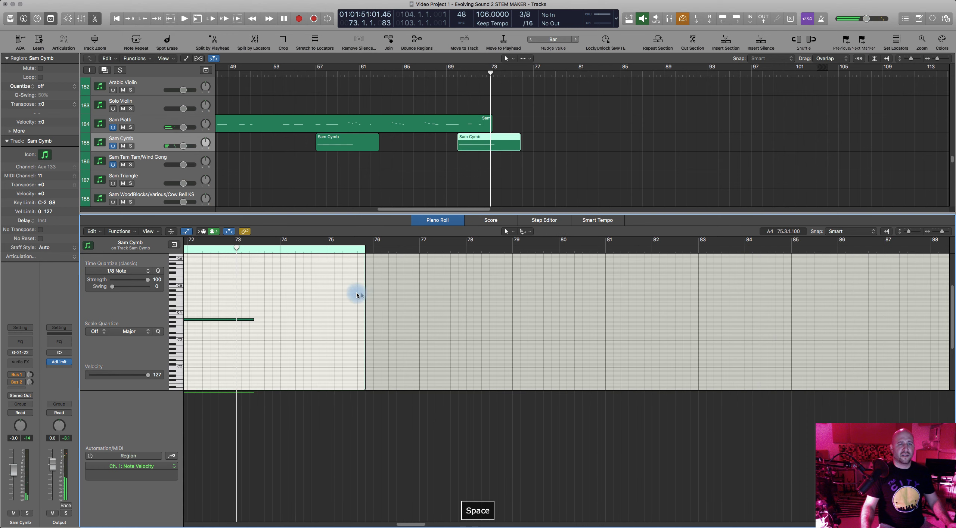
Move the copied cymbal note two bars later in one-bar increments, auditioning the swell after each move
{"action": "scroll", "coordinate": [356, 295], "scroll_direction": "left", "scroll_amount": 5}
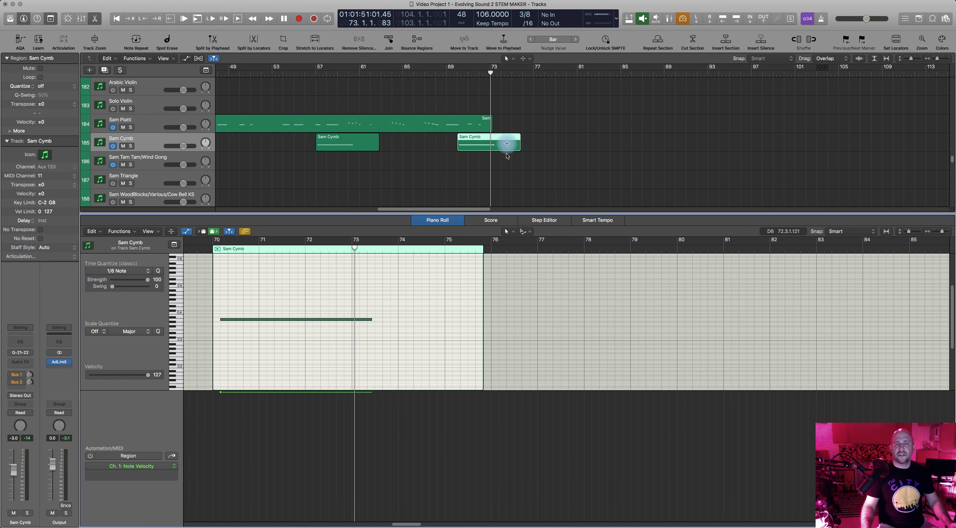
{"action": "left_click_drag", "start_coordinate": [340, 320], "coordinate": [341, 331]}
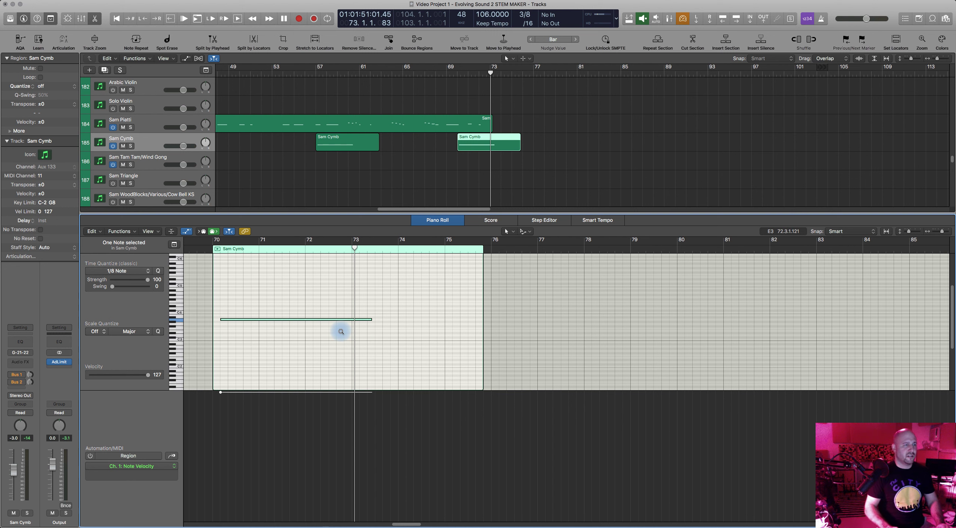
{"action": "left_click", "coordinate": [230, 253]}
{"action": "key", "text": "space"}
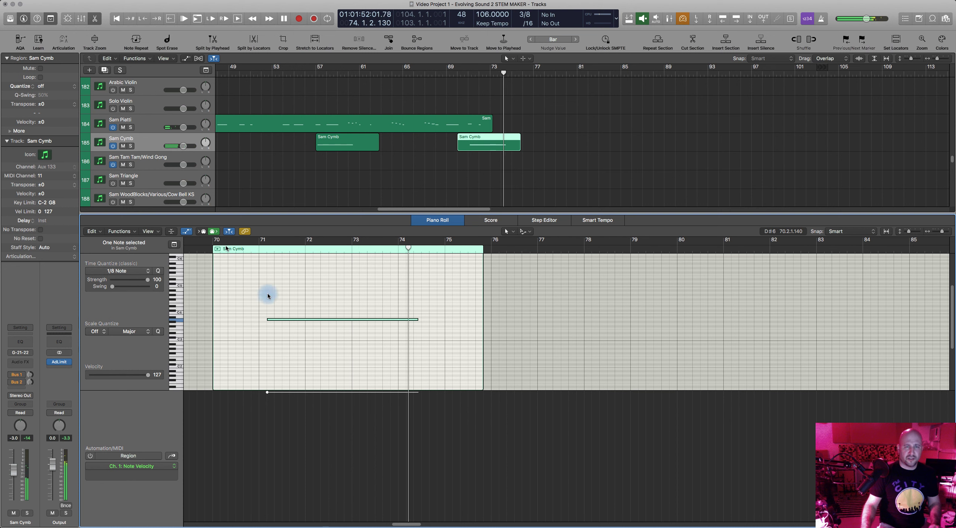
{"action": "key", "text": "space"}
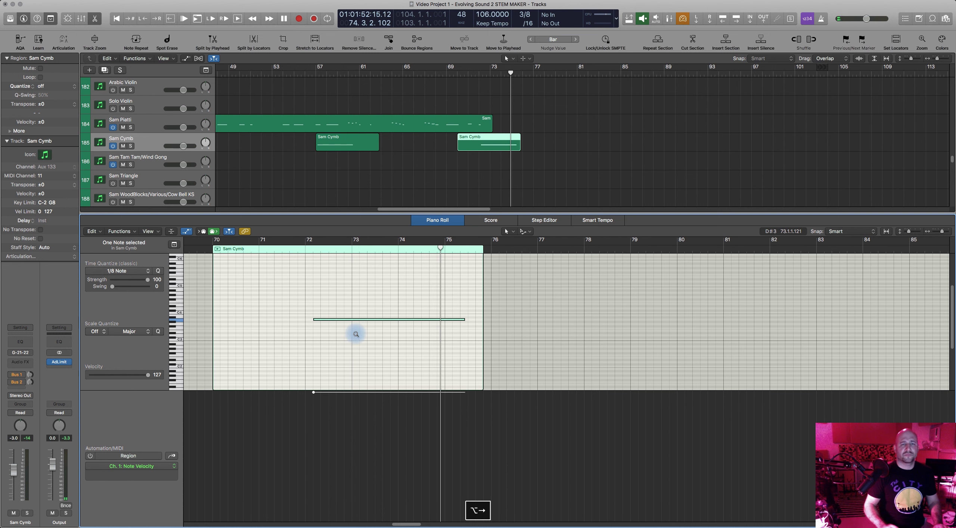
{"action": "left_click", "coordinate": [273, 249]}
{"action": "key", "text": "space"}
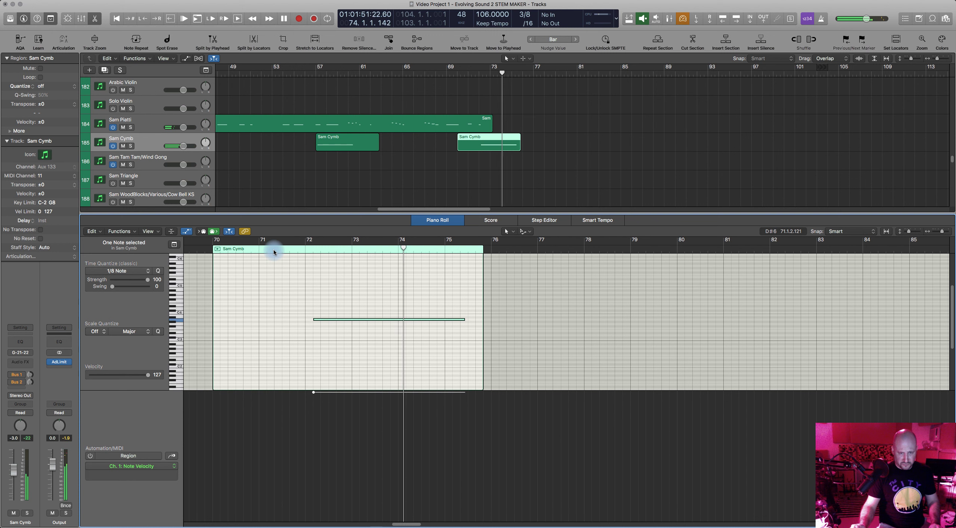
{"action": "key", "text": "space"}
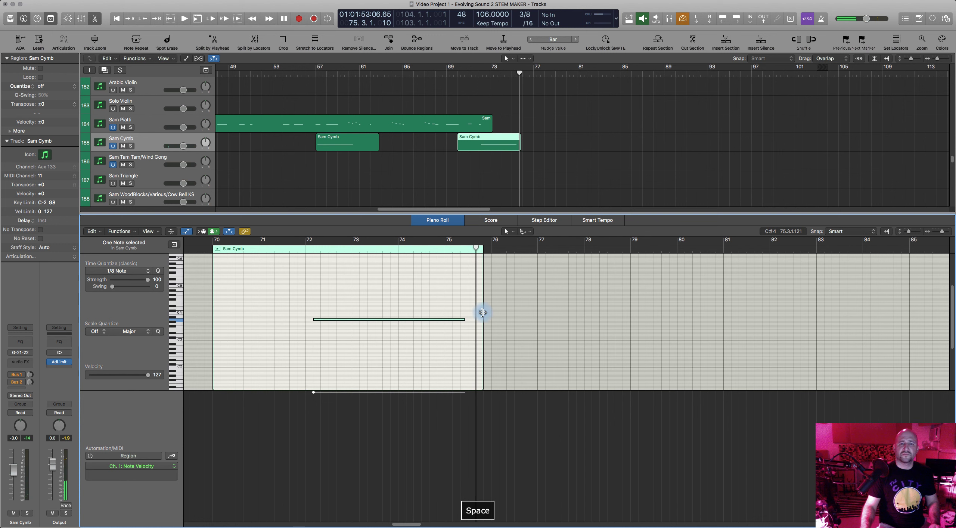
Extend the copied region's end to about the middle of bar 77, move its note one more bar later and audition it
{"action": "left_click_drag", "start_coordinate": [485, 313], "coordinate": [567, 314]}
{"action": "left_click_drag", "start_coordinate": [353, 299], "coordinate": [373, 326]}
{"action": "key", "text": "alt+Right"}
{"action": "left_click", "coordinate": [341, 253]}
{"action": "key", "text": "space"}
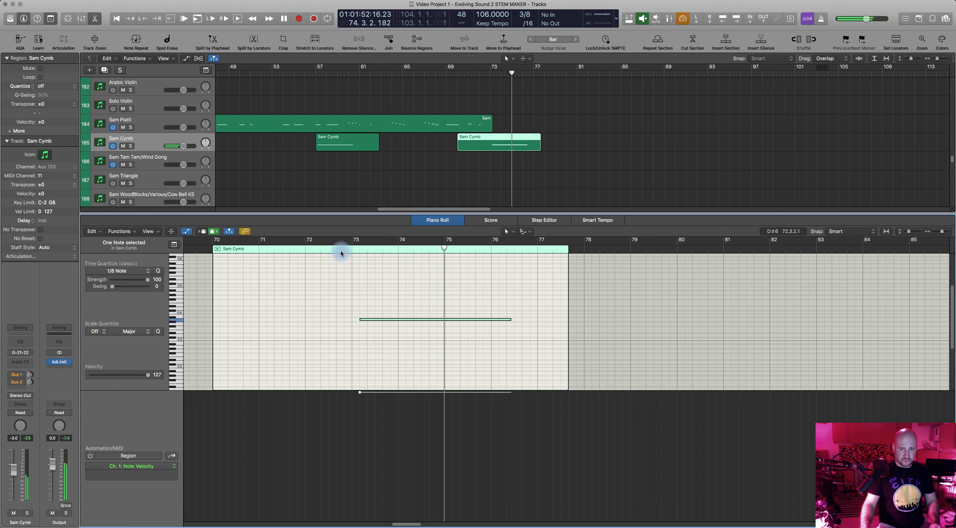
{"action": "key", "text": "space"}
{"action": "left_click", "coordinate": [436, 222]}
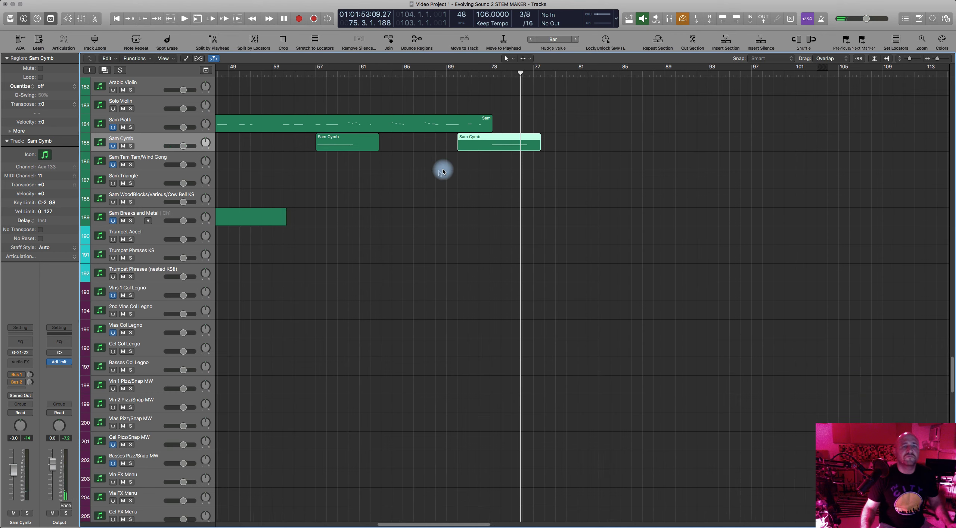
Select the Sam Breaks and Metal track and perform its part during playback from about bar 47 to bar 72, capturing it as a recording
{"action": "scroll", "coordinate": [441, 170], "scroll_direction": "left", "scroll_amount": 3}
{"action": "scroll", "coordinate": [433, 182], "scroll_direction": "up", "scroll_amount": 6}
{"action": "scroll", "coordinate": [387, 188], "scroll_direction": "left", "scroll_amount": 5}
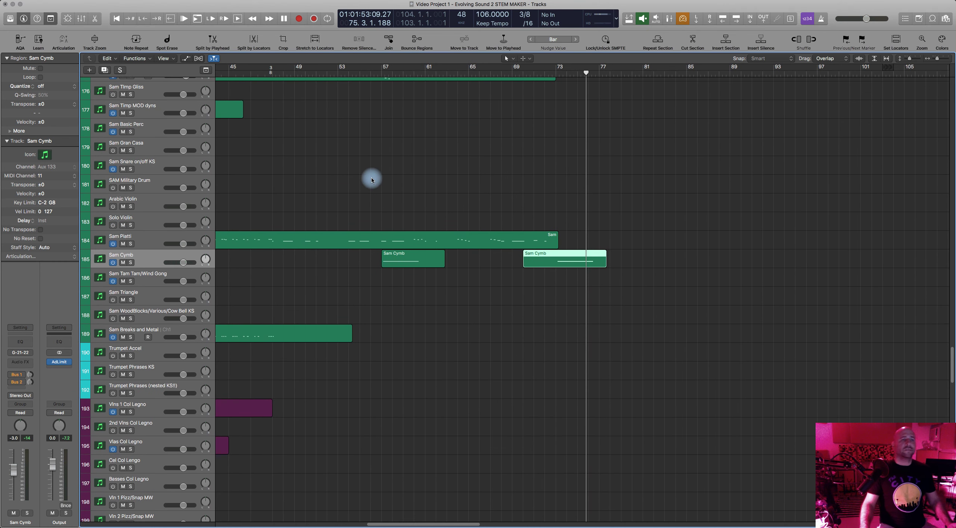
{"action": "scroll", "coordinate": [336, 155], "scroll_direction": "up", "scroll_amount": 6}
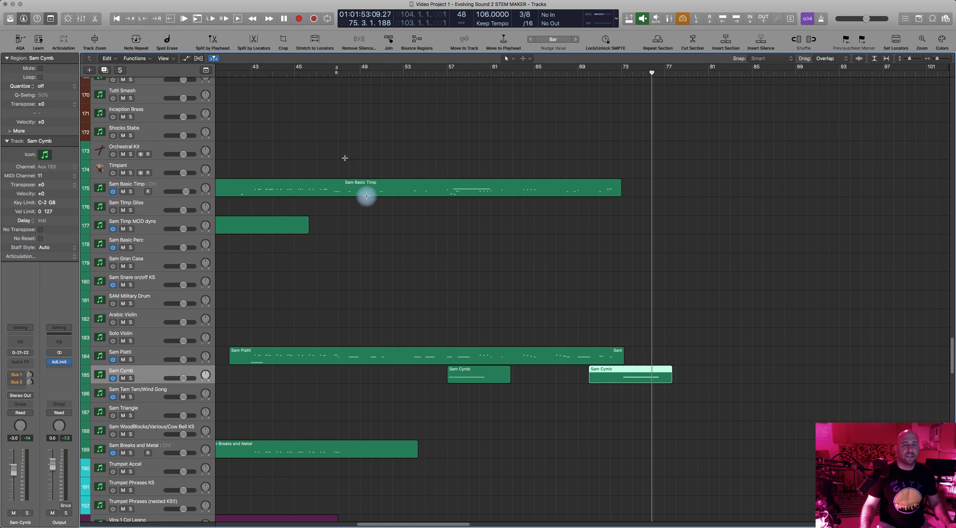
{"action": "scroll", "coordinate": [459, 188], "scroll_direction": "left", "scroll_amount": 5}
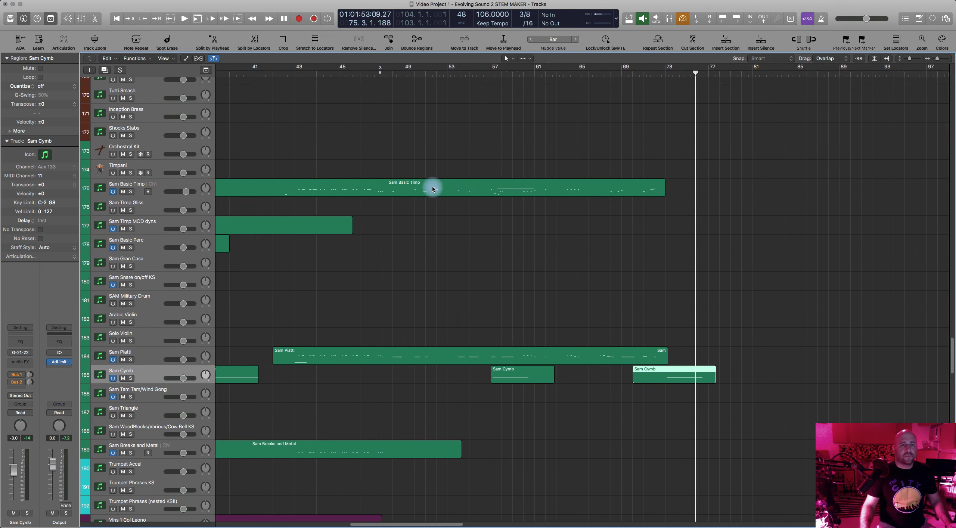
{"action": "scroll", "coordinate": [433, 192], "scroll_direction": "up", "scroll_amount": 8}
{"action": "scroll", "coordinate": [433, 196], "scroll_direction": "up", "scroll_amount": 4}
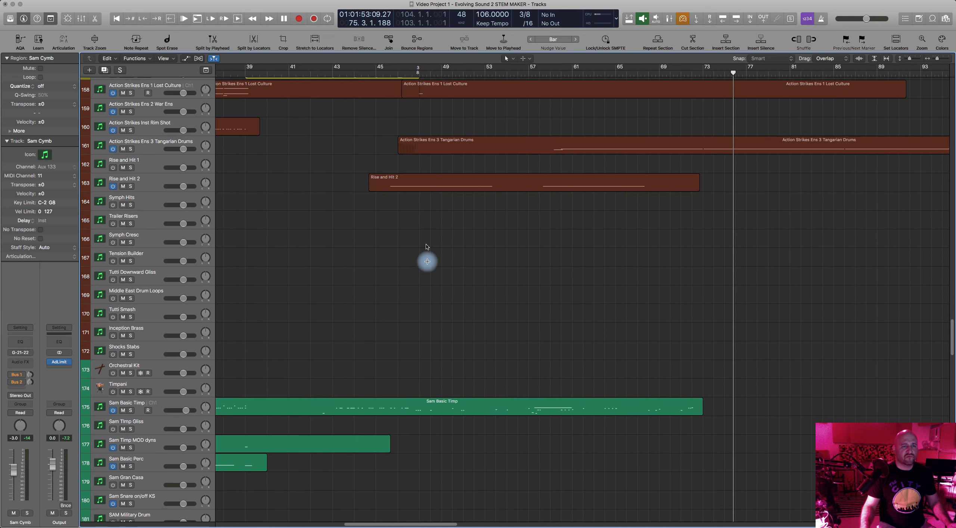
{"action": "scroll", "coordinate": [427, 261], "scroll_direction": "down", "scroll_amount": 19}
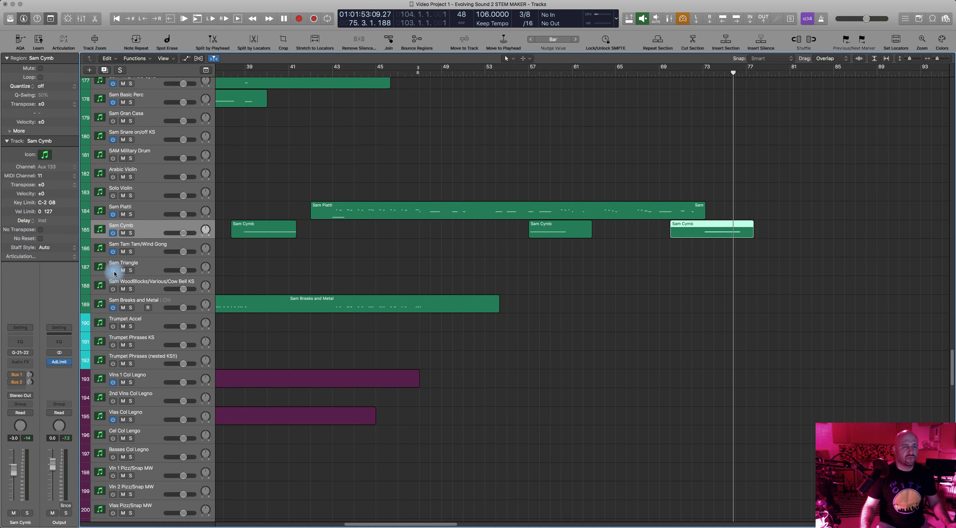
{"action": "left_click", "coordinate": [147, 301]}
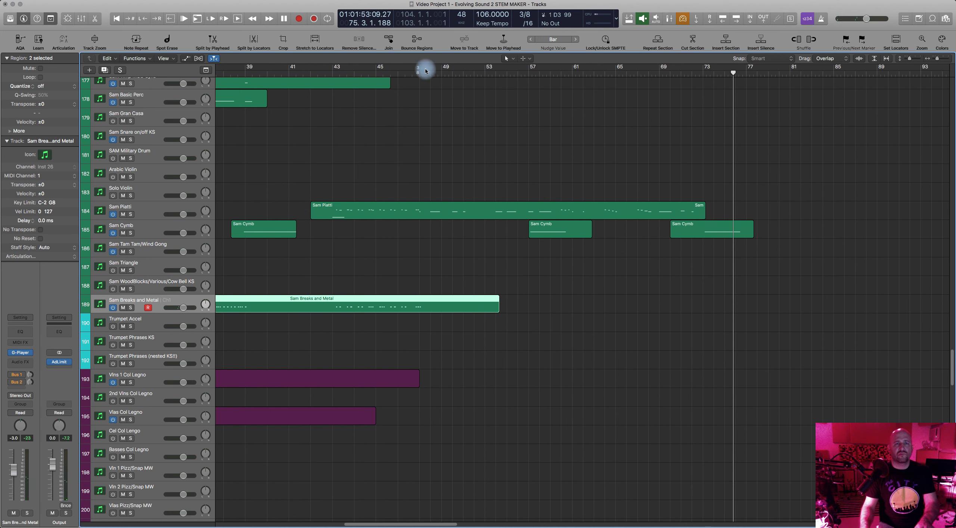
{"action": "left_click", "coordinate": [412, 74]}
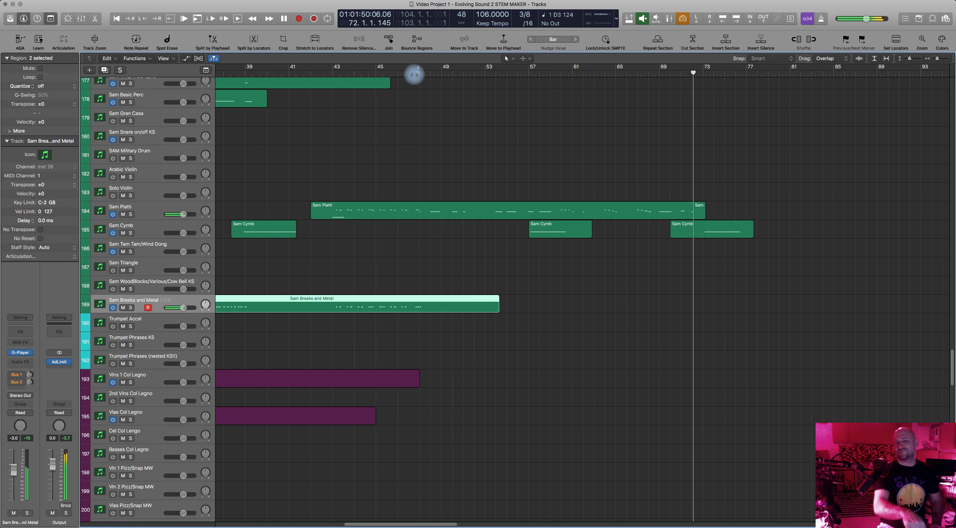
{"action": "key", "text": "space"}
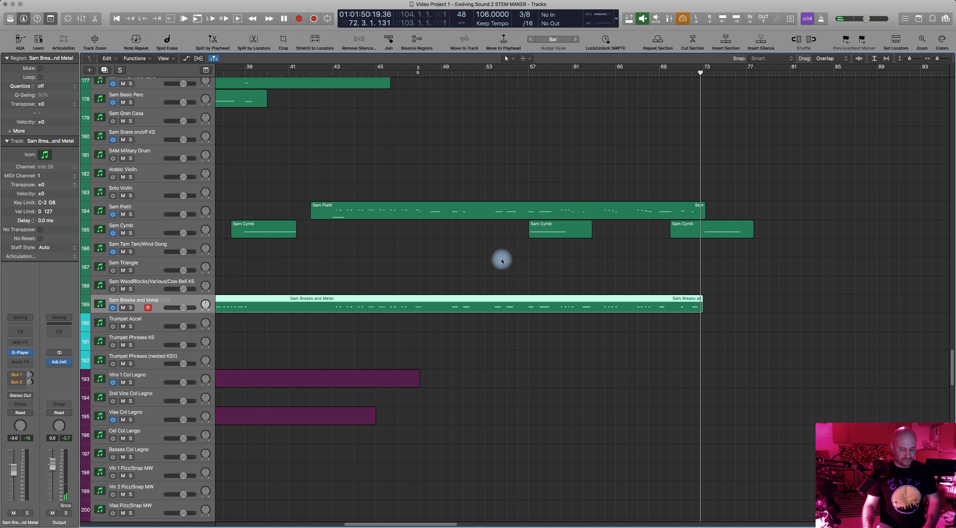
Select the newly recorded Sam Breaks and Metal notes from bar 50 to bar 72 in the Piano Roll and audition the passage from bar 47
{"action": "key", "text": "e"}
{"action": "scroll", "coordinate": [379, 350], "scroll_direction": "down", "scroll_amount": 10}
{"action": "scroll", "coordinate": [349, 302], "scroll_direction": "up", "scroll_amount": 1}
{"action": "left_click_drag", "start_coordinate": [291, 298], "coordinate": [731, 342]}
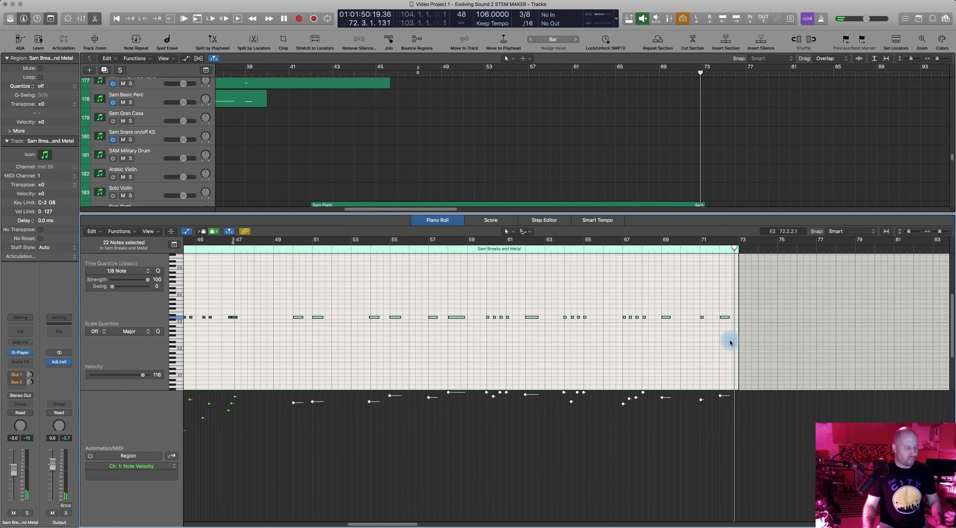
{"action": "key", "text": "space"}
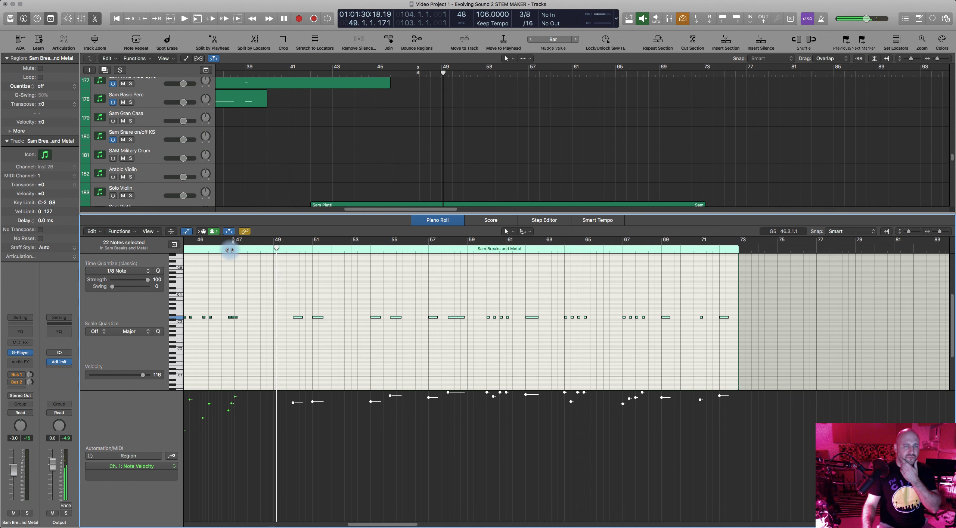
{"action": "left_click", "coordinate": [438, 225]}
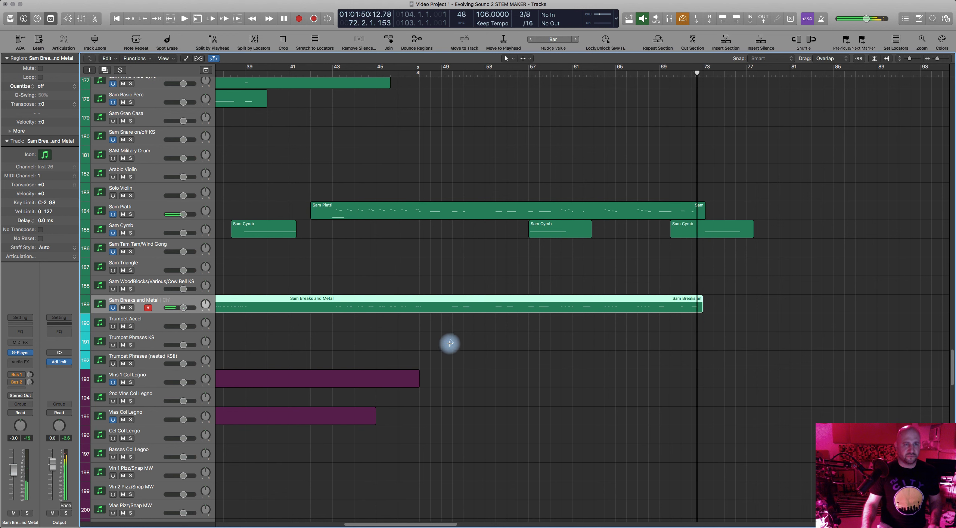
{"action": "key", "text": "space"}
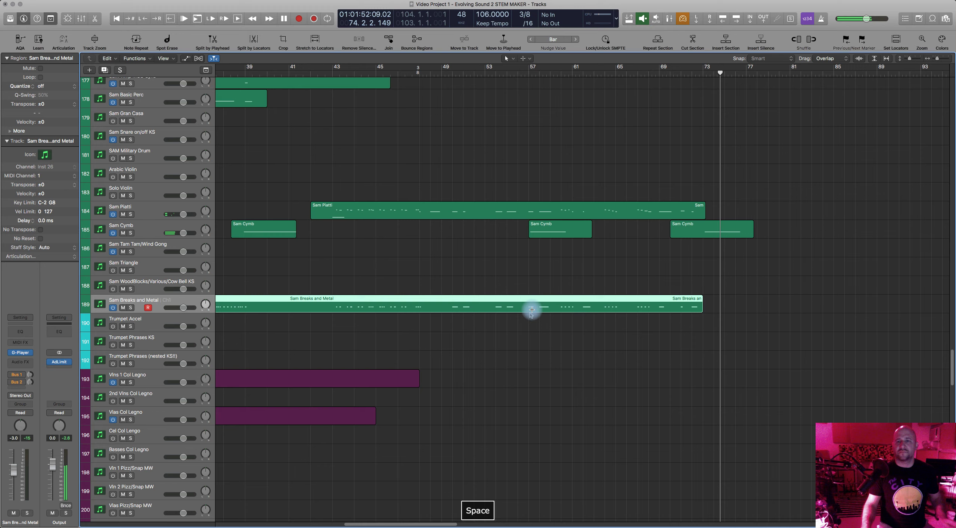
Examine the string tracks' staccato and tremolo regions from bar 57 onward
{"action": "scroll", "coordinate": [691, 280], "scroll_direction": "right", "scroll_amount": 5}
{"action": "scroll", "coordinate": [637, 265], "scroll_direction": "right", "scroll_amount": 4}
{"action": "scroll", "coordinate": [542, 278], "scroll_direction": "down", "scroll_amount": 3}
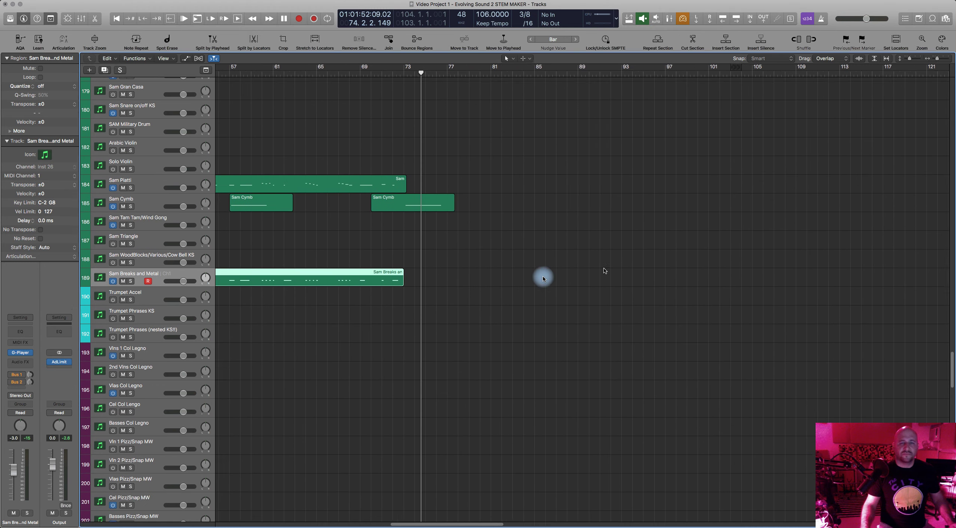
{"action": "scroll", "coordinate": [543, 278], "scroll_direction": "down", "scroll_amount": 20}
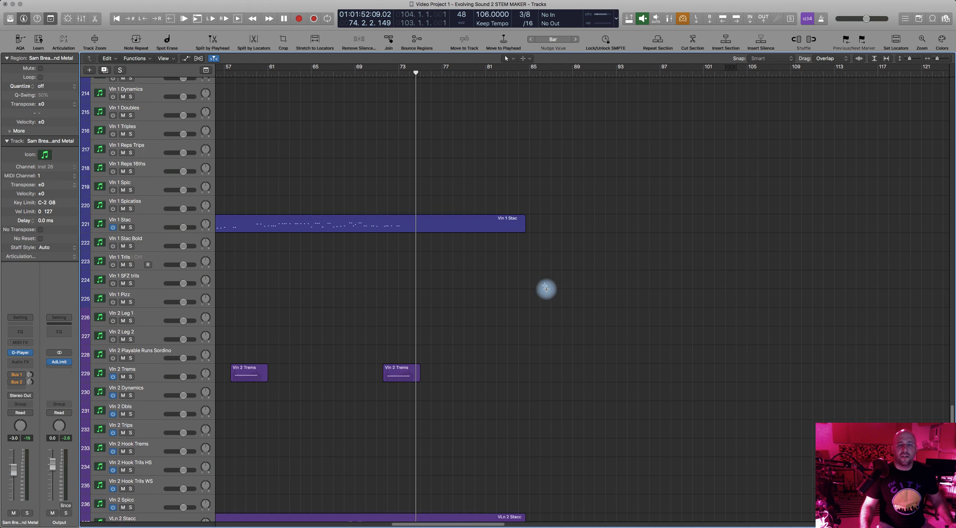
{"action": "scroll", "coordinate": [449, 392], "scroll_direction": "down", "scroll_amount": 18}
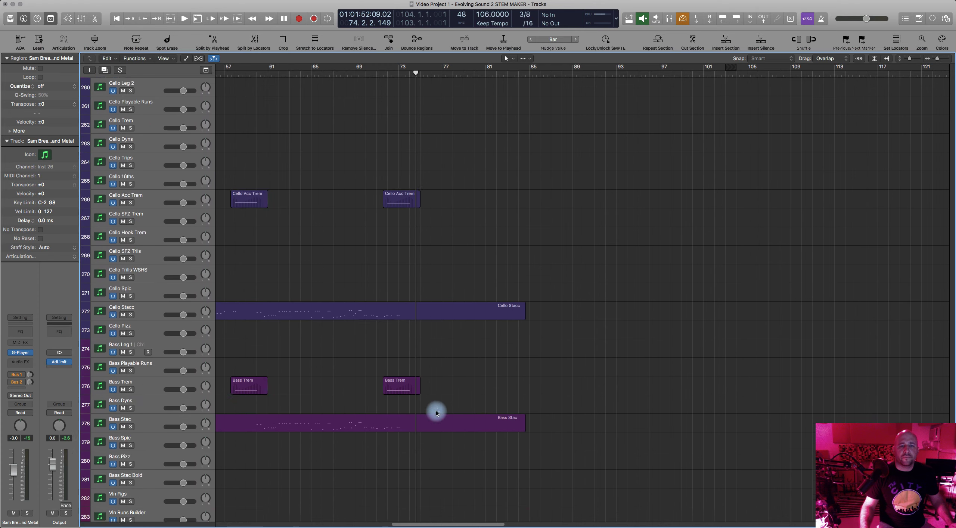
{"action": "scroll", "coordinate": [494, 288], "scroll_direction": "up", "scroll_amount": 20}
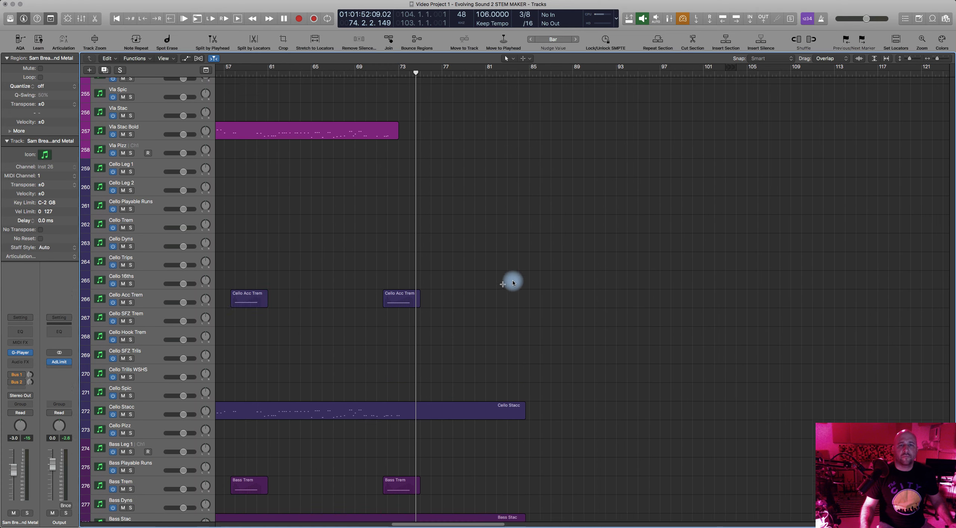
Audition the arrangement from about bar 73 to bar 112 with the trombone and tuba tracks in view
{"action": "scroll", "coordinate": [495, 297], "scroll_direction": "right", "scroll_amount": 3}
{"action": "scroll", "coordinate": [451, 307], "scroll_direction": "up", "scroll_amount": 20}
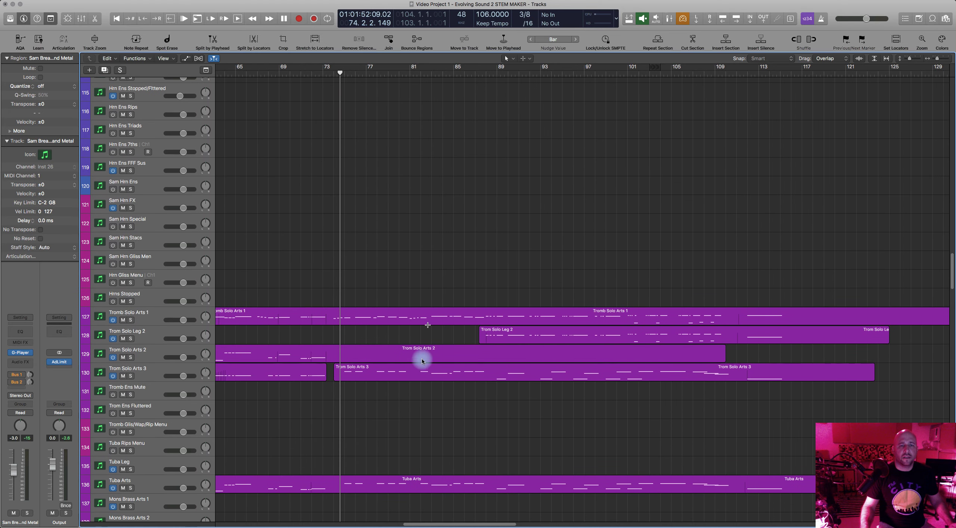
{"action": "scroll", "coordinate": [415, 362], "scroll_direction": "right", "scroll_amount": 1}
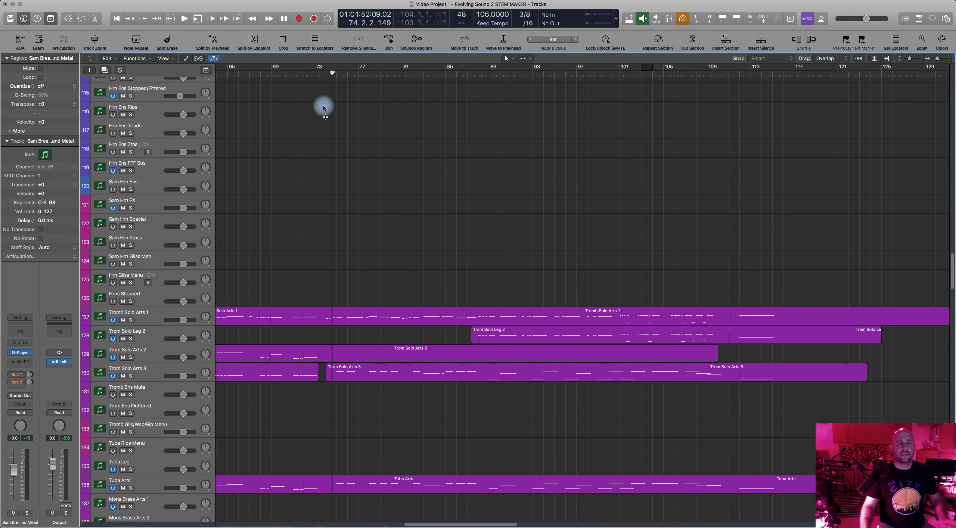
{"action": "left_click", "coordinate": [319, 76]}
{"action": "left_click_drag", "start_coordinate": [317, 75], "coordinate": [326, 77]}
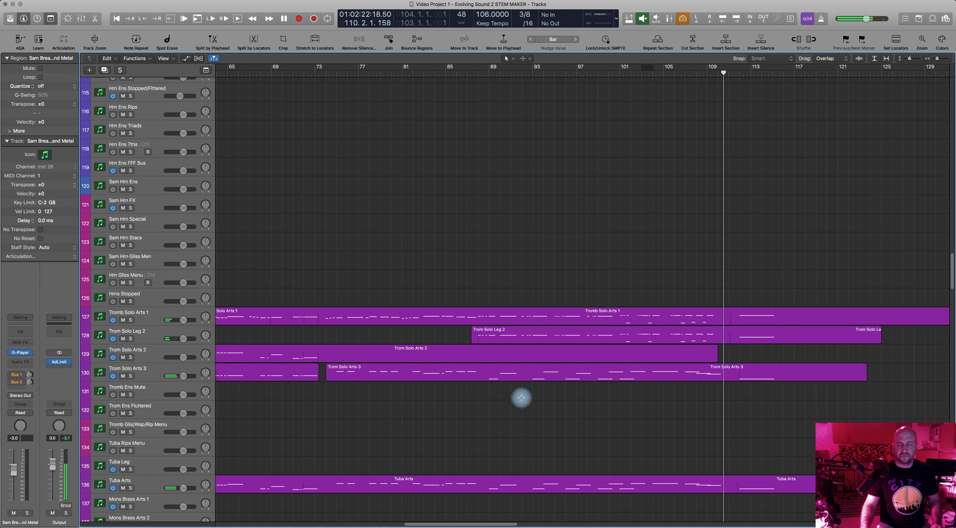
{"action": "key", "text": "space"}
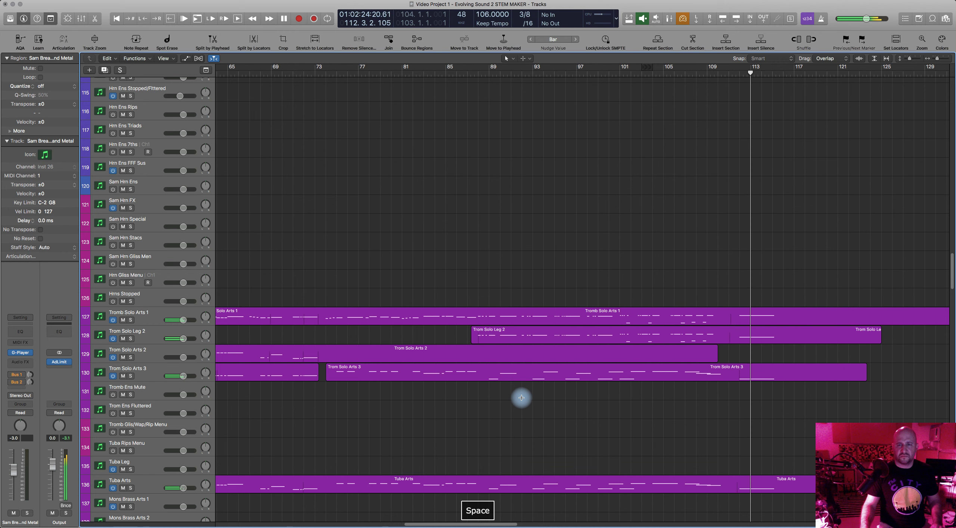
Copy the Tuba Arts passage from about bar 88 to the region's end onto the Mons Brass Arts 1 track
{"action": "scroll", "coordinate": [560, 389], "scroll_direction": "right", "scroll_amount": 5}
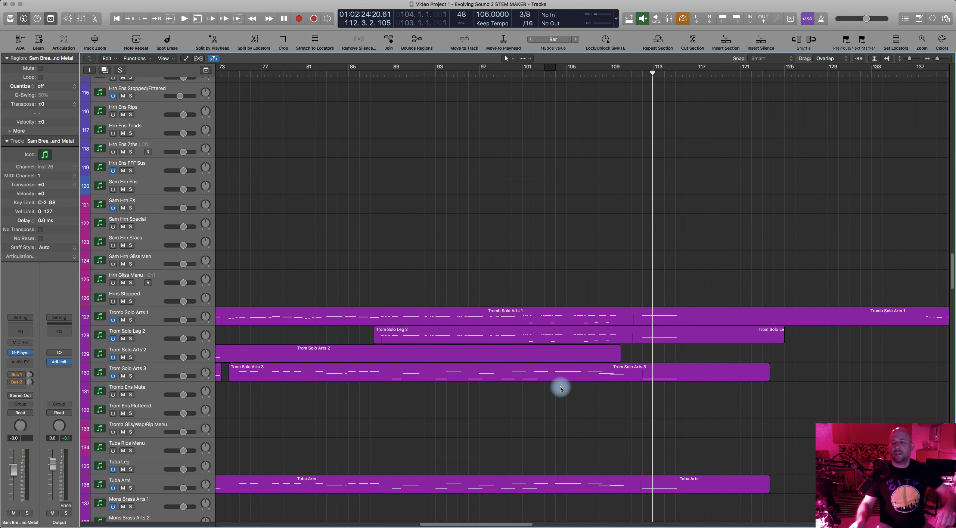
{"action": "scroll", "coordinate": [560, 385], "scroll_direction": "right", "scroll_amount": 5}
{"action": "scroll", "coordinate": [568, 378], "scroll_direction": "down", "scroll_amount": 5}
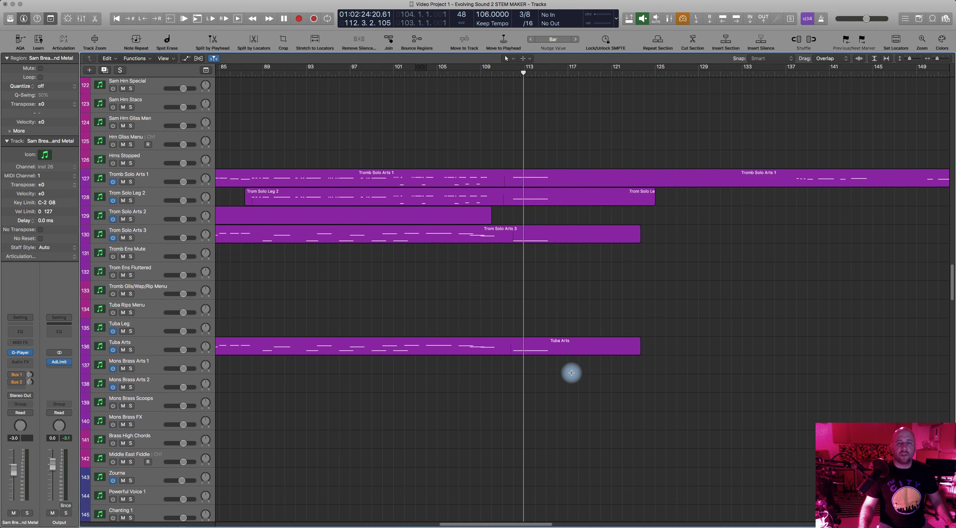
{"action": "scroll", "coordinate": [553, 360], "scroll_direction": "down", "scroll_amount": 2}
{"action": "scroll", "coordinate": [471, 320], "scroll_direction": "down", "scroll_amount": 3}
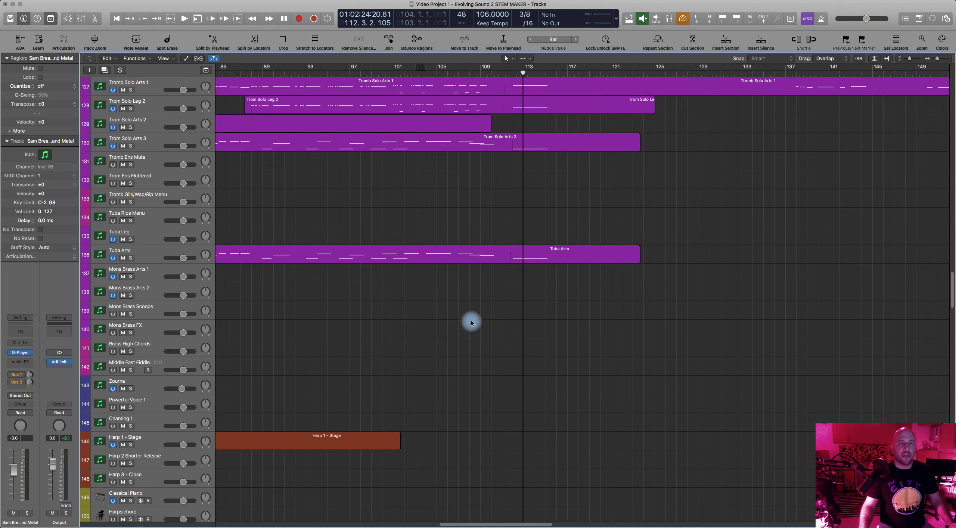
{"action": "scroll", "coordinate": [397, 262], "scroll_direction": "left", "scroll_amount": 2}
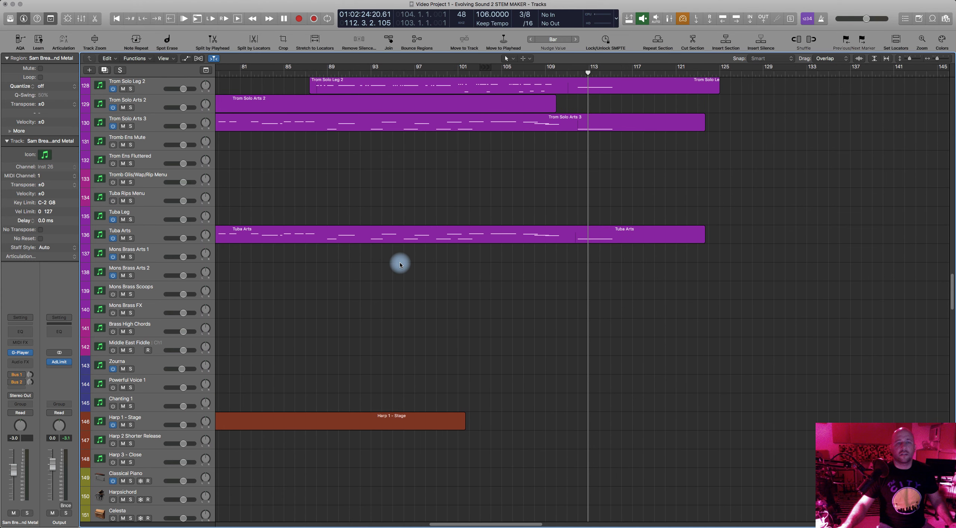
{"action": "scroll", "coordinate": [398, 264], "scroll_direction": "up", "scroll_amount": 5}
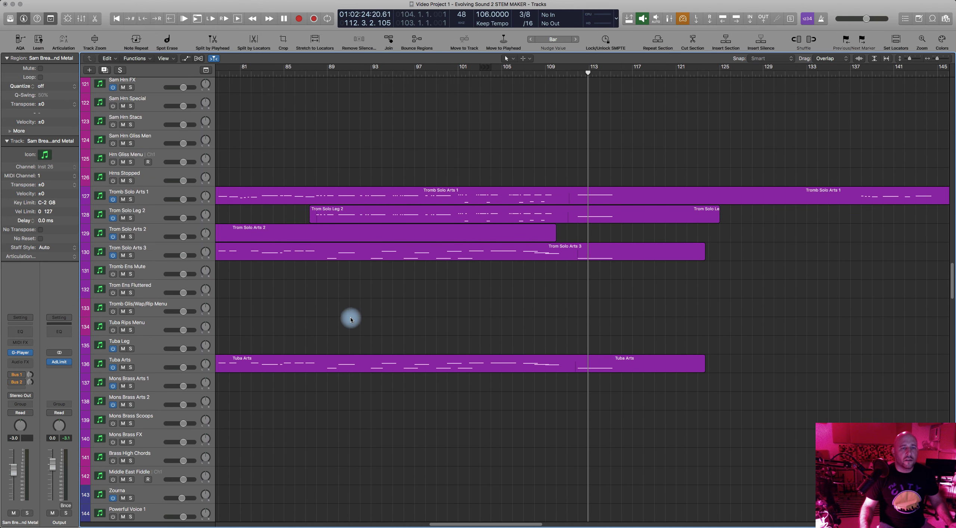
{"action": "left_click_drag", "start_coordinate": [324, 367], "coordinate": [727, 360]}
{"action": "left_click_drag", "start_coordinate": [363, 360], "coordinate": [359, 378]}
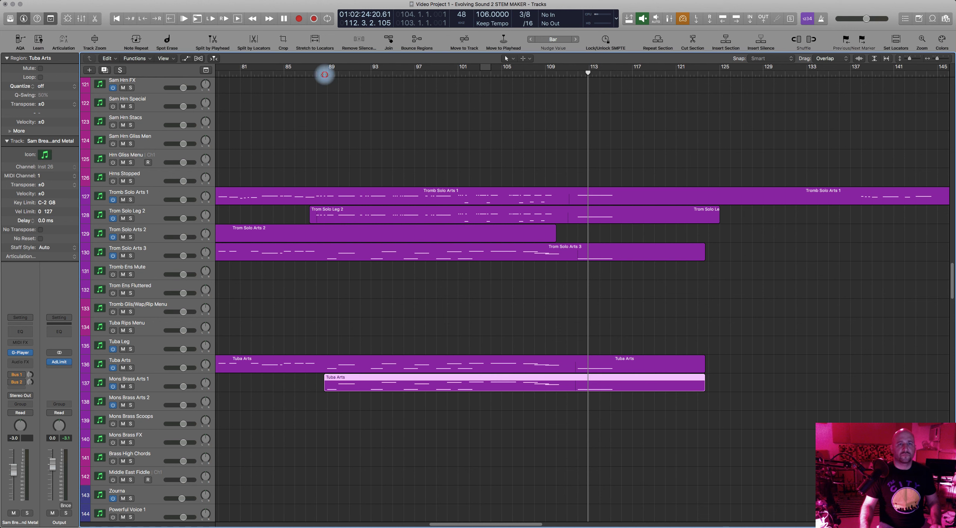
Audition the copied tuba passage on Mons Brass Arts 1 from about bar 88 to bar 110
{"action": "left_click", "coordinate": [325, 75]}
{"action": "key", "text": "space"}
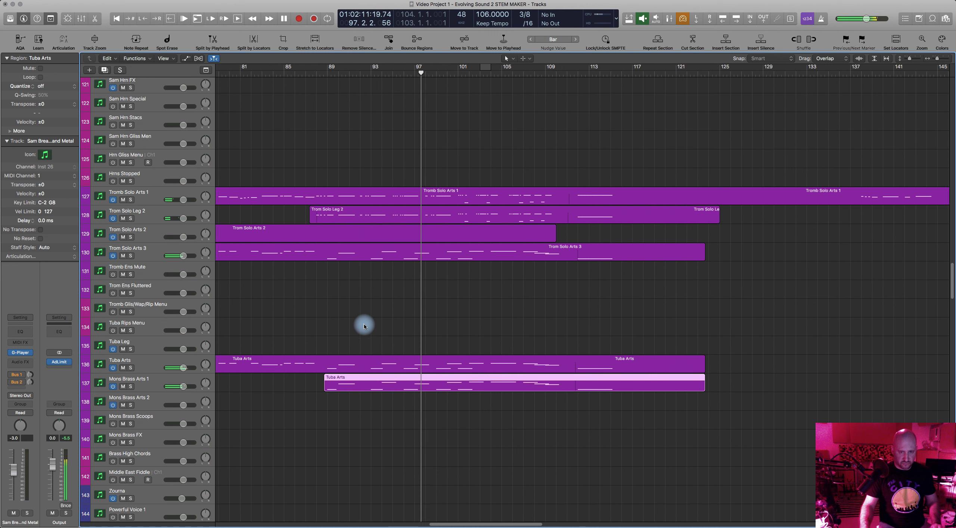
{"action": "left_click", "coordinate": [390, 342]}
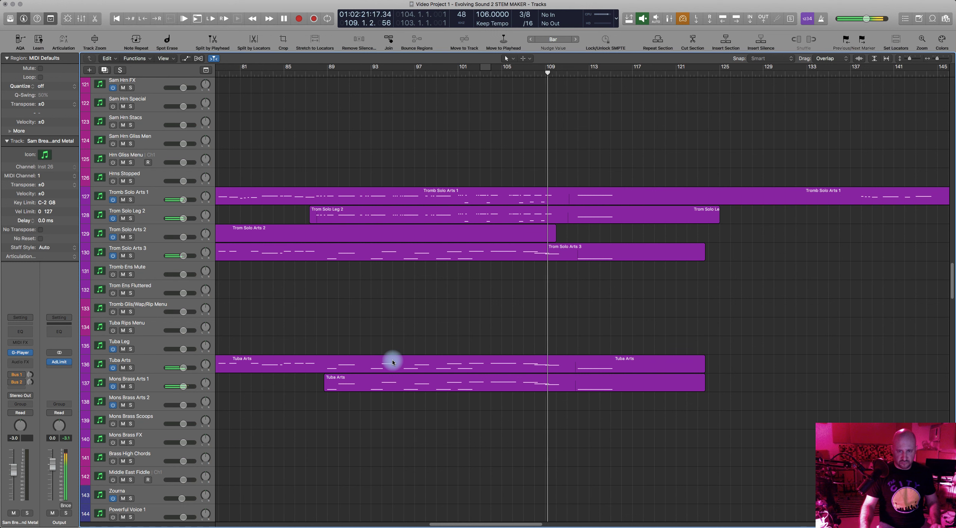
{"action": "key", "text": "space"}
Move the copied Tuba Arts region to the Hrn Ens Leg 1 MONO track and delete it
{"action": "left_click_drag", "start_coordinate": [396, 380], "coordinate": [391, 172]}
{"action": "scroll", "coordinate": [391, 171], "scroll_direction": "up", "scroll_amount": 10}
{"action": "scroll", "coordinate": [391, 173], "scroll_direction": "up", "scroll_amount": 1}
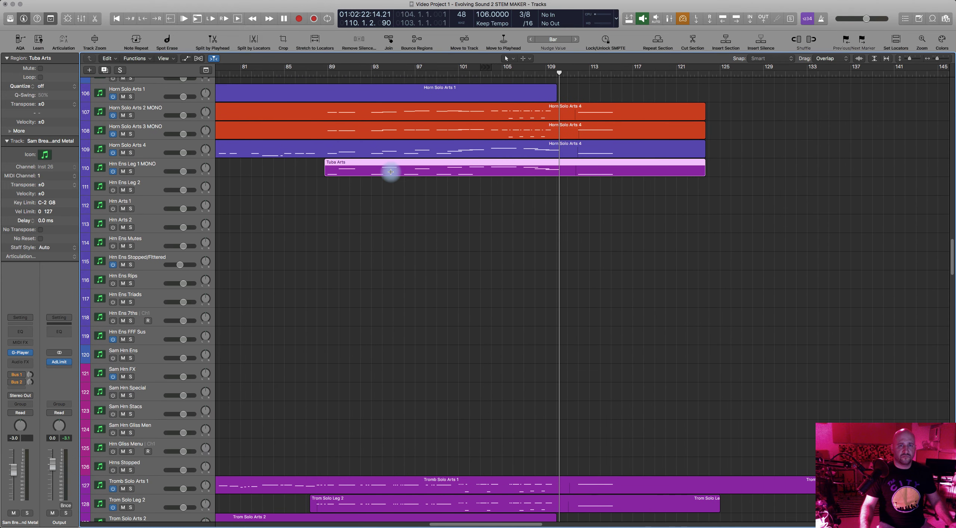
{"action": "key", "text": "Delete"}
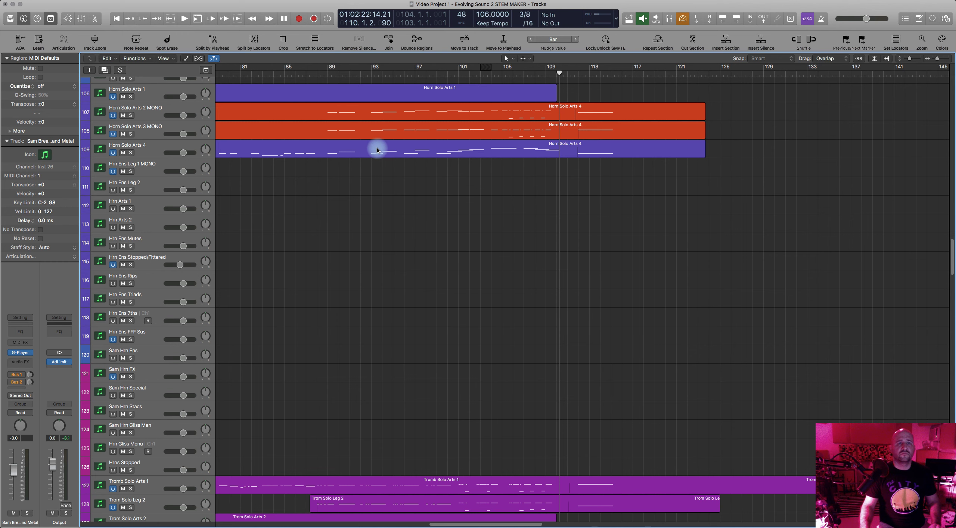
Open the Horn Solo Arts 4 region in the Piano Roll, select its three notes in bars 85 to 87 and audition them soloed
{"action": "left_click", "coordinate": [378, 149]}
{"action": "double_click", "coordinate": [378, 149]}
{"action": "left_click", "coordinate": [396, 340]}
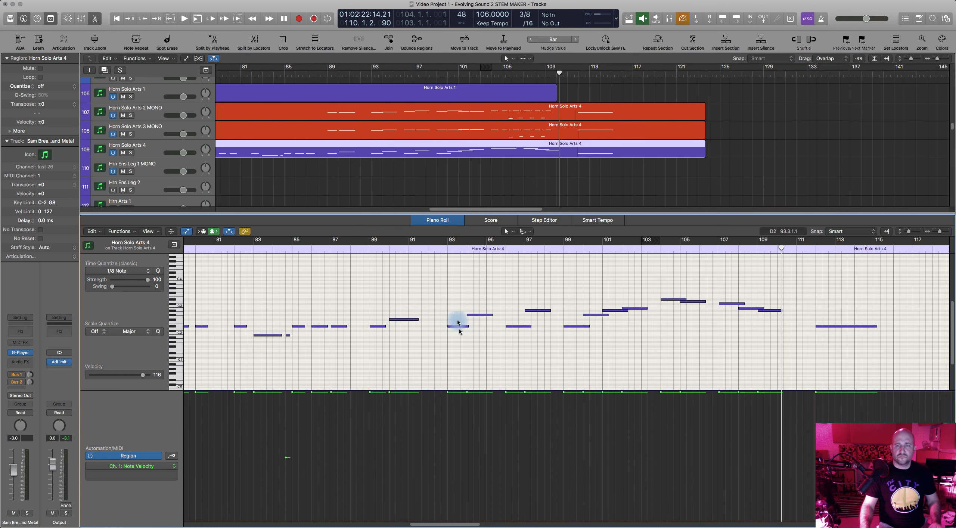
{"action": "scroll", "coordinate": [463, 307], "scroll_direction": "right", "scroll_amount": 2}
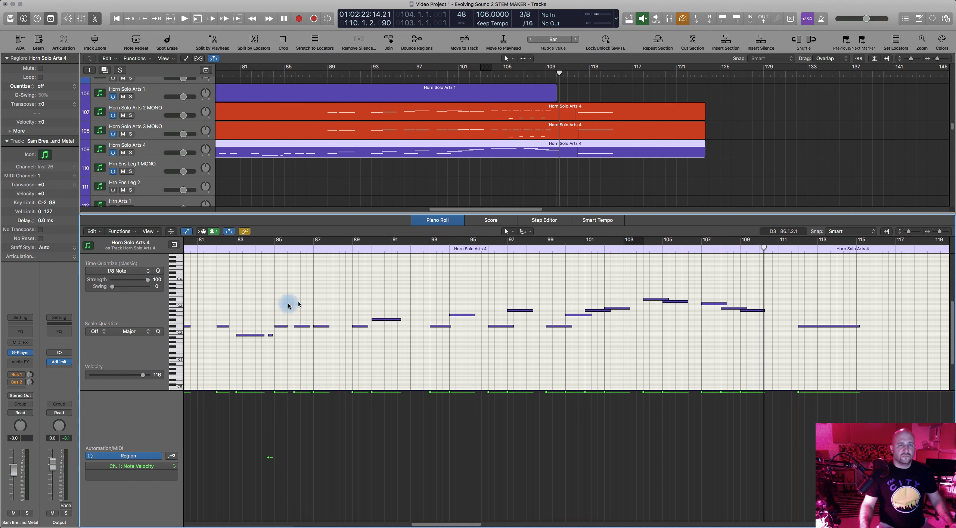
{"action": "left_click_drag", "start_coordinate": [324, 335], "coordinate": [328, 335]}
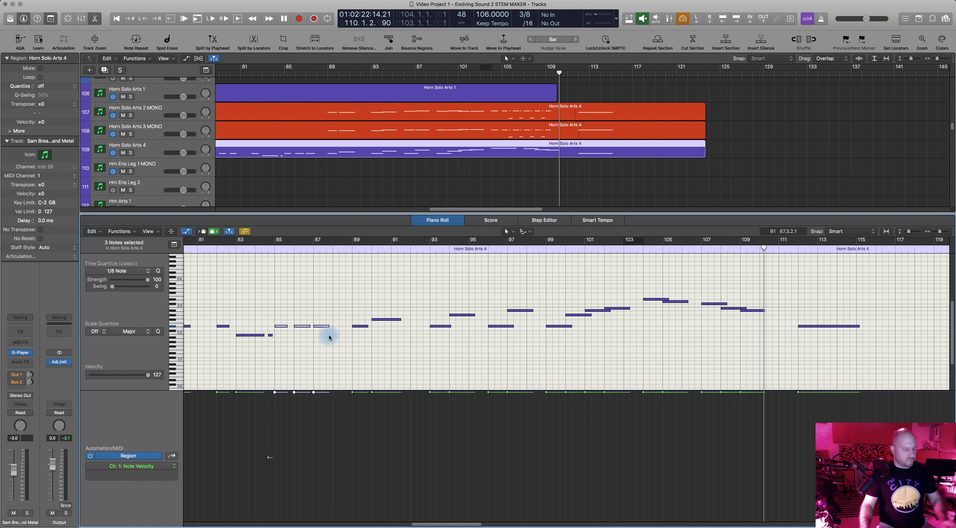
{"action": "left_click", "coordinate": [272, 253]}
{"action": "key", "text": "space"}
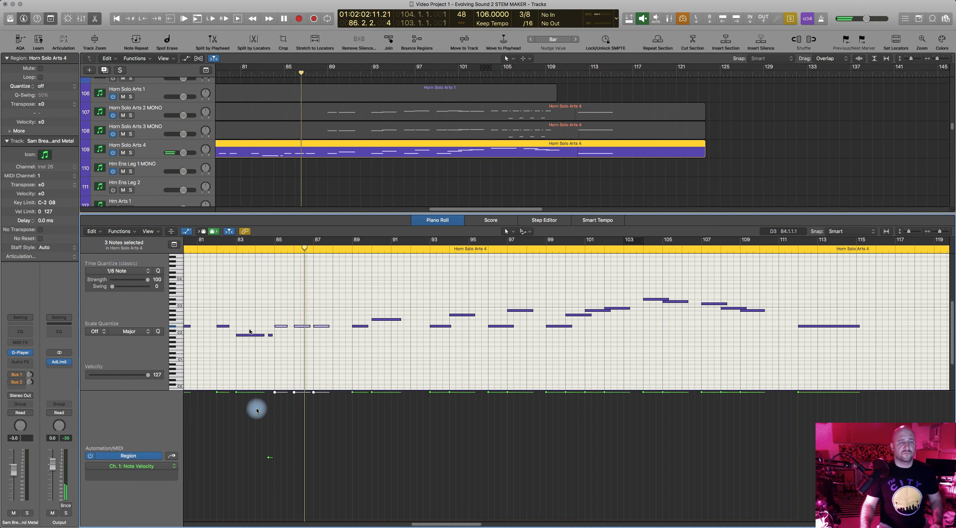
Stop playback and show the Modulation data of the Horn Solo Arts 4 region in the automation lane
{"action": "left_click", "coordinate": [170, 456]}
{"action": "left_click", "coordinate": [170, 456]}
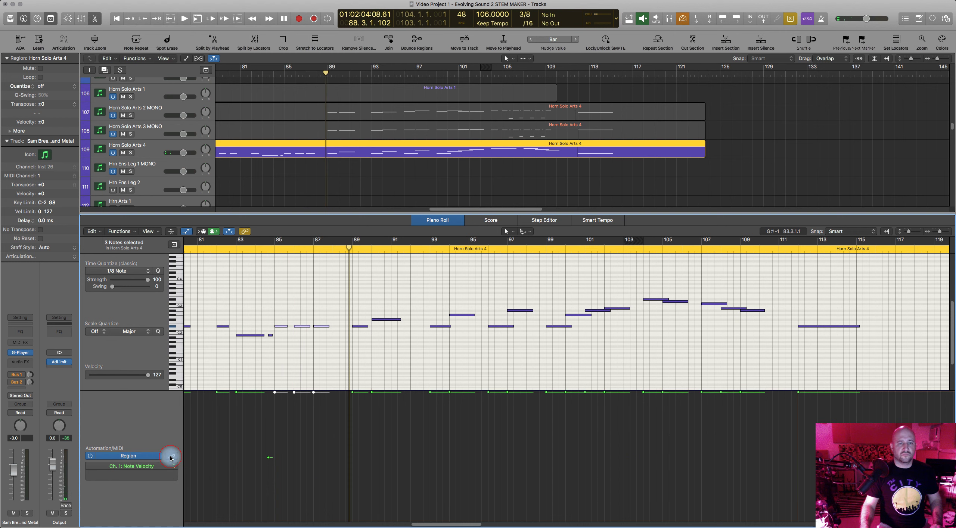
{"action": "left_click", "coordinate": [170, 457]}
{"action": "key", "text": "space"}
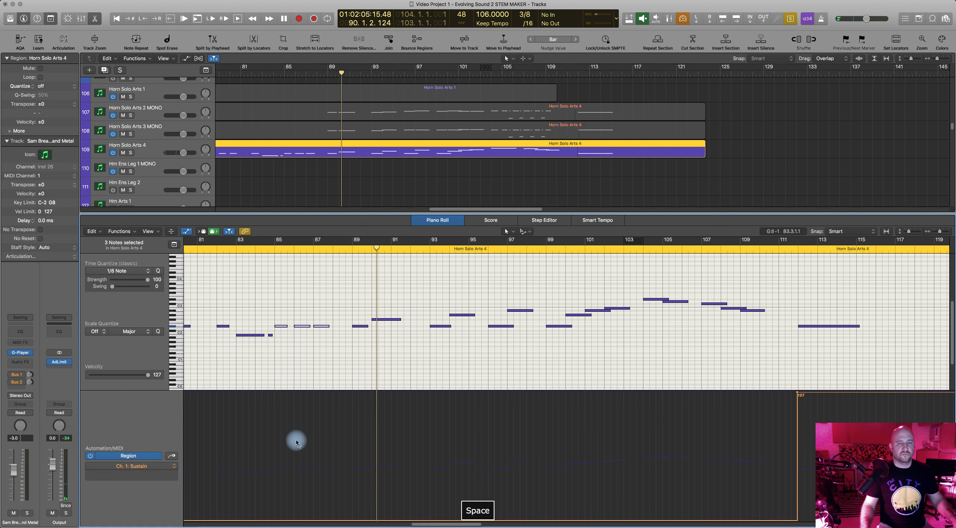
{"action": "scroll", "coordinate": [297, 444], "scroll_direction": "left", "scroll_amount": 5}
{"action": "scroll", "coordinate": [295, 443], "scroll_direction": "left", "scroll_amount": 2}
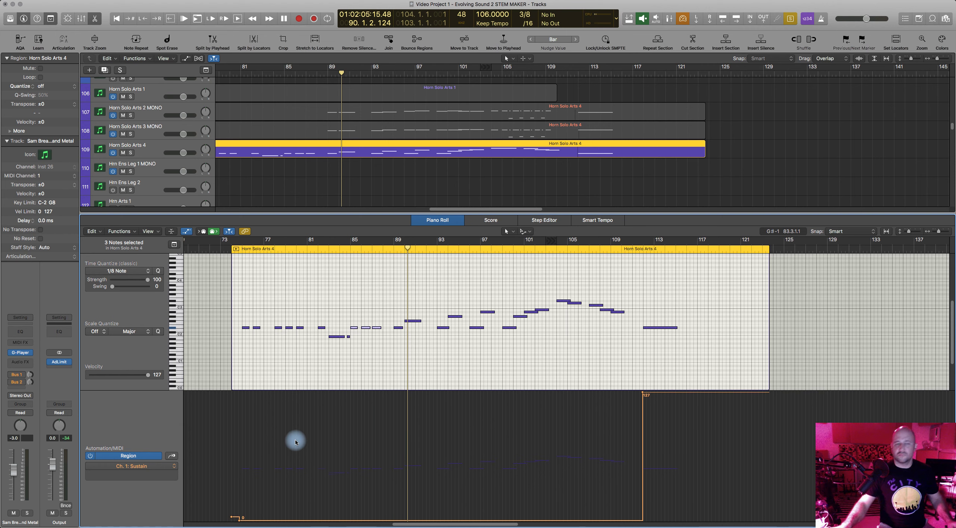
{"action": "scroll", "coordinate": [296, 442], "scroll_direction": "left", "scroll_amount": 2}
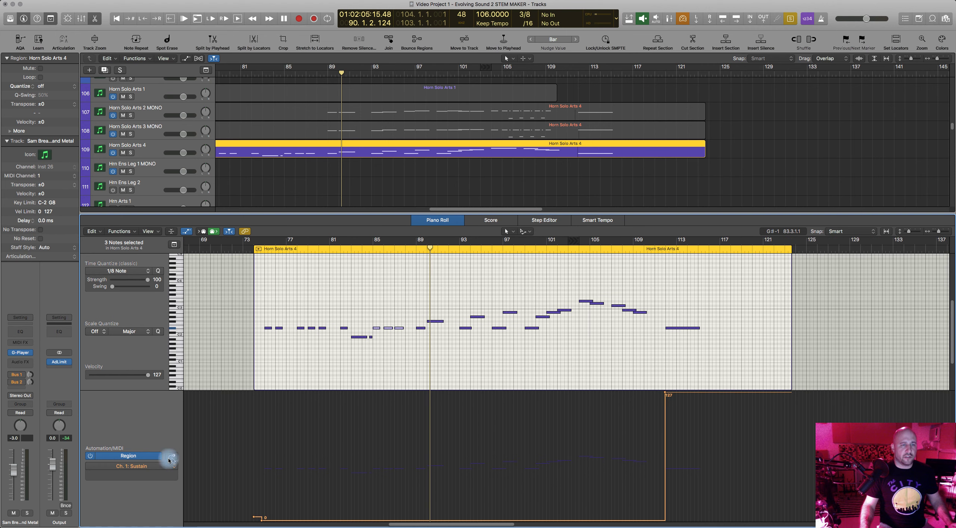
{"action": "left_click", "coordinate": [142, 467]}
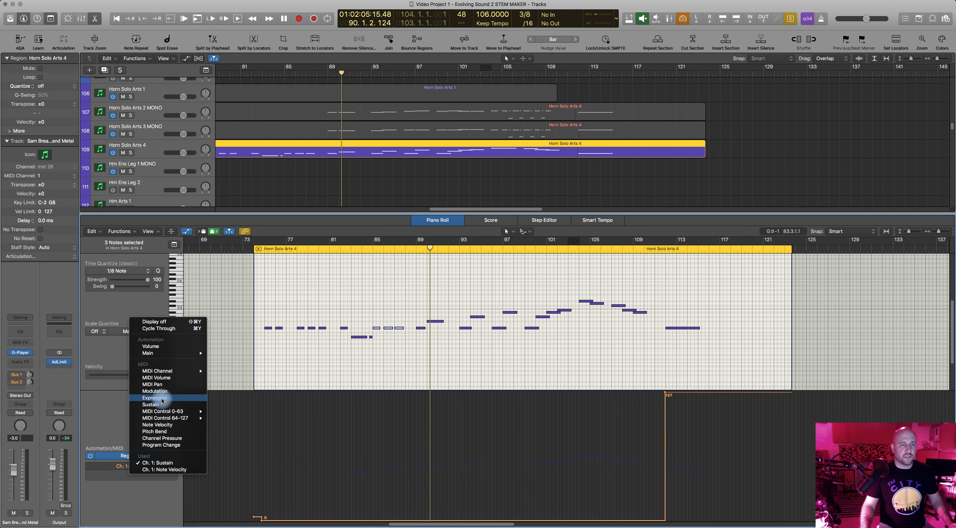
{"action": "left_click", "coordinate": [154, 391]}
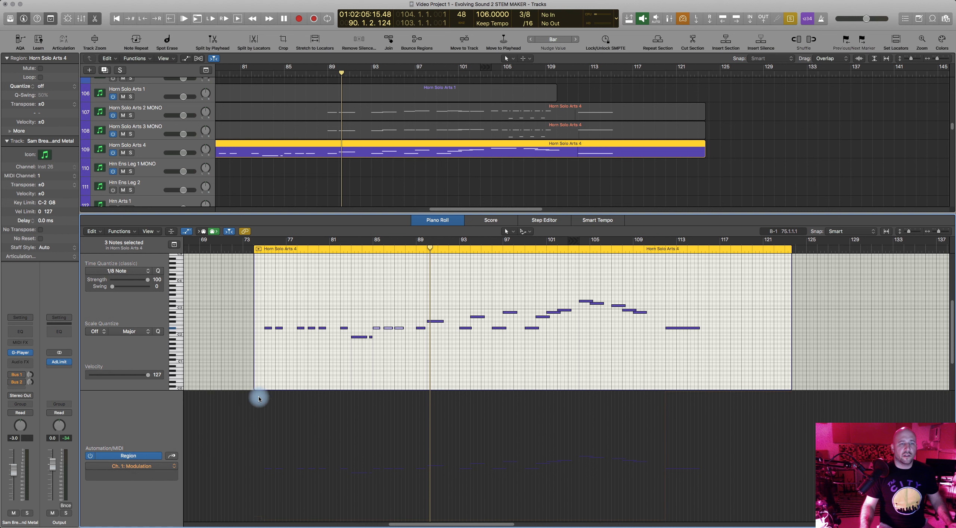
Set the modulation to 127 from the start of the Horn Solo Arts 4 region and turn solo off
{"action": "left_click", "coordinate": [260, 394]}
{"action": "left_click_drag", "start_coordinate": [260, 395], "coordinate": [260, 384]}
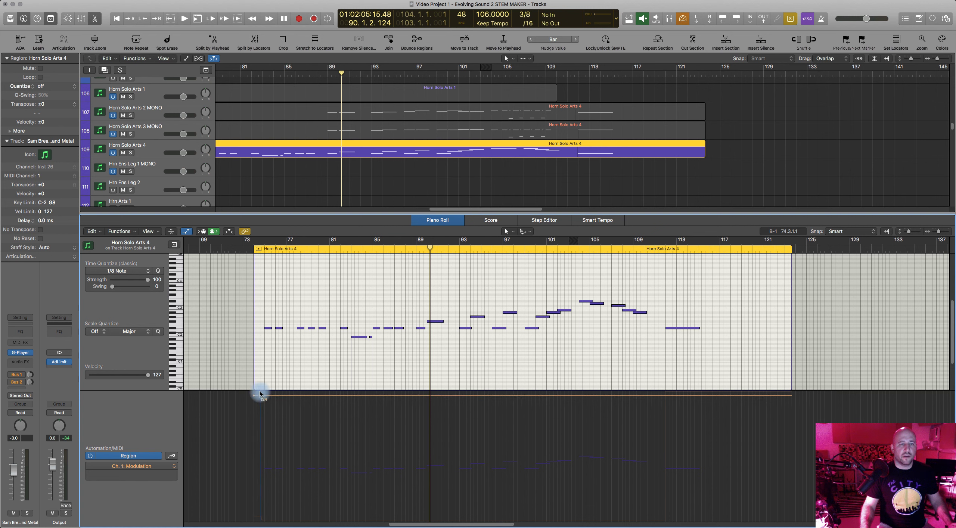
{"action": "left_click_drag", "start_coordinate": [260, 396], "coordinate": [256, 385]}
{"action": "key", "text": "ctrl+s"}
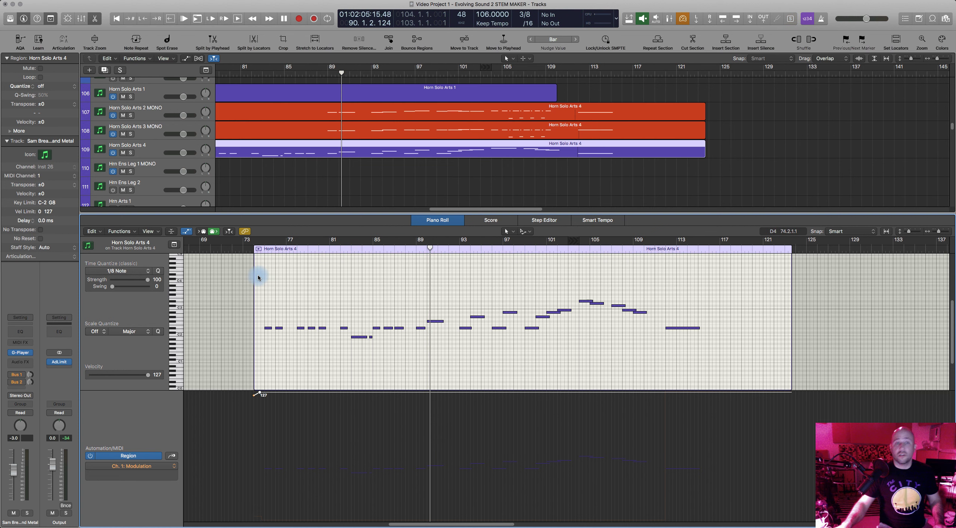
Audition the horn passage in the full arrangement from about bar 73 to bar 106
{"action": "left_click", "coordinate": [248, 249]}
{"action": "key", "text": "space"}
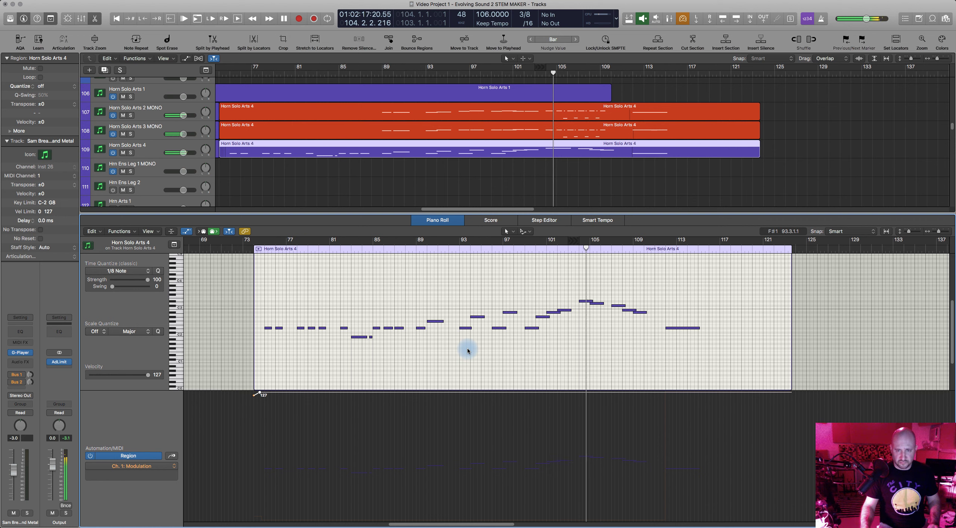
{"action": "key", "text": "space"}
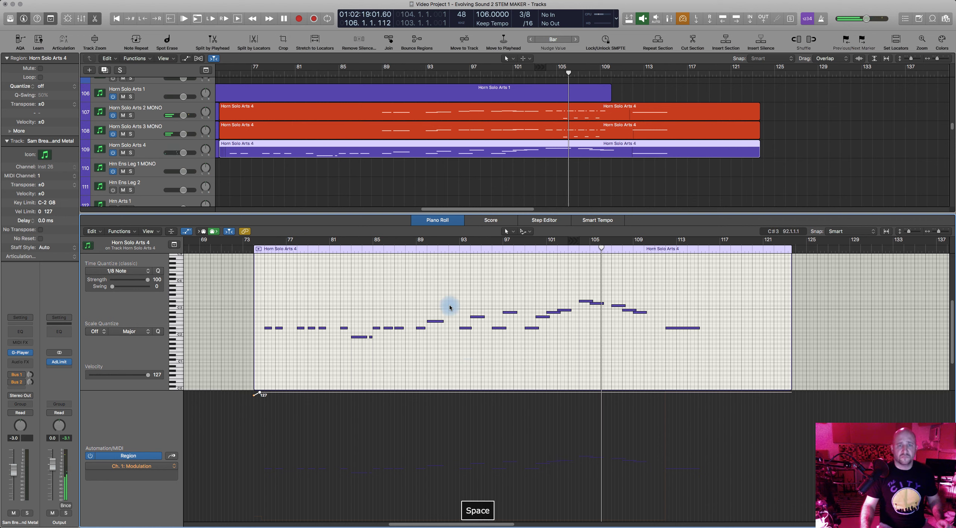
Copy the Horn Solo Arts 4 notes from bar 89 onward one octave lower and audition the passage from about bar 89
{"action": "left_click_drag", "start_coordinate": [407, 299], "coordinate": [648, 348]}
{"action": "left_click", "coordinate": [420, 328], "text": "shift"}
{"action": "left_click_drag", "start_coordinate": [421, 329], "coordinate": [422, 357]}
{"action": "left_click", "coordinate": [414, 250]}
{"action": "key", "text": "space"}
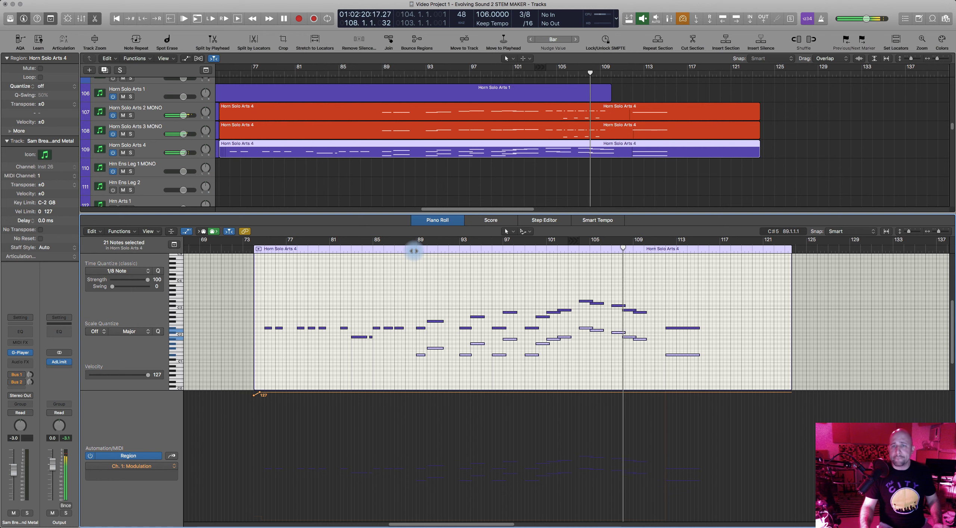
{"action": "key", "text": "space"}
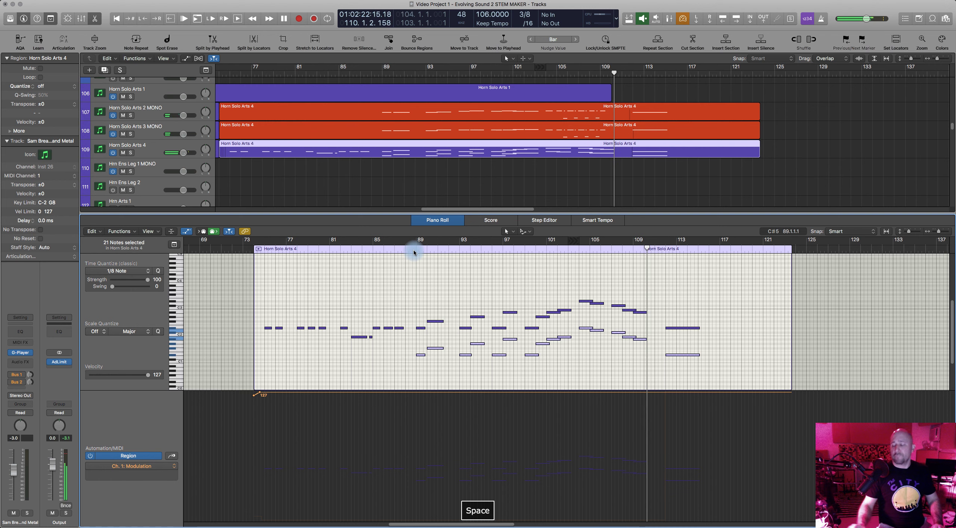
Place the playhead at bar 89 and copy both octaves of the Horn Solo Arts 4 notes from there to the end
{"action": "scroll", "coordinate": [529, 187], "scroll_direction": "right", "scroll_amount": 2}
{"action": "left_click", "coordinate": [438, 224]}
{"action": "scroll", "coordinate": [474, 217], "scroll_direction": "up", "scroll_amount": 3}
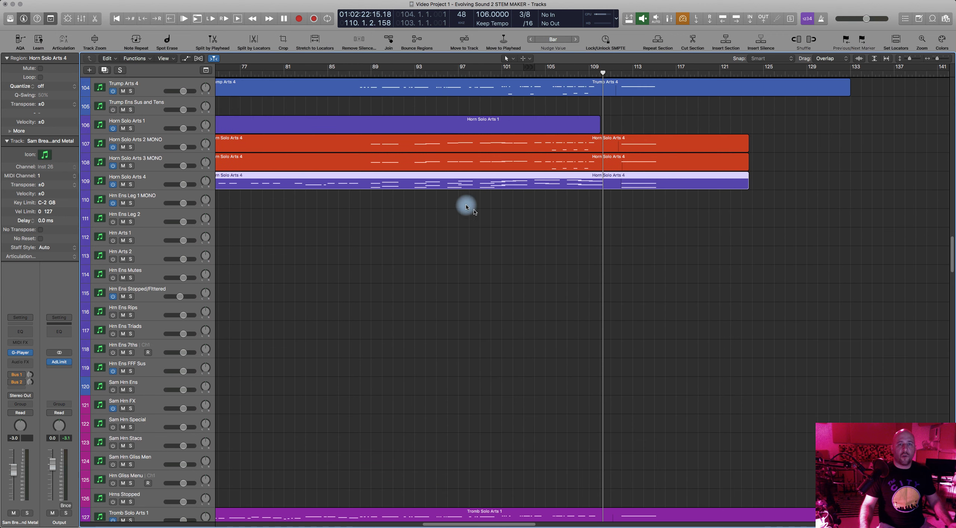
{"action": "left_click", "coordinate": [442, 223]}
{"action": "left_click", "coordinate": [427, 192]}
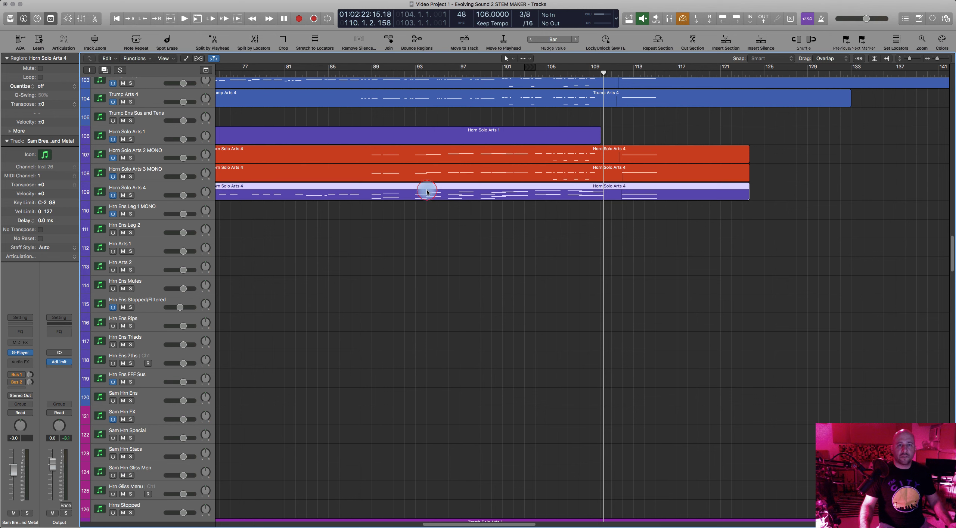
{"action": "left_click", "coordinate": [372, 75]}
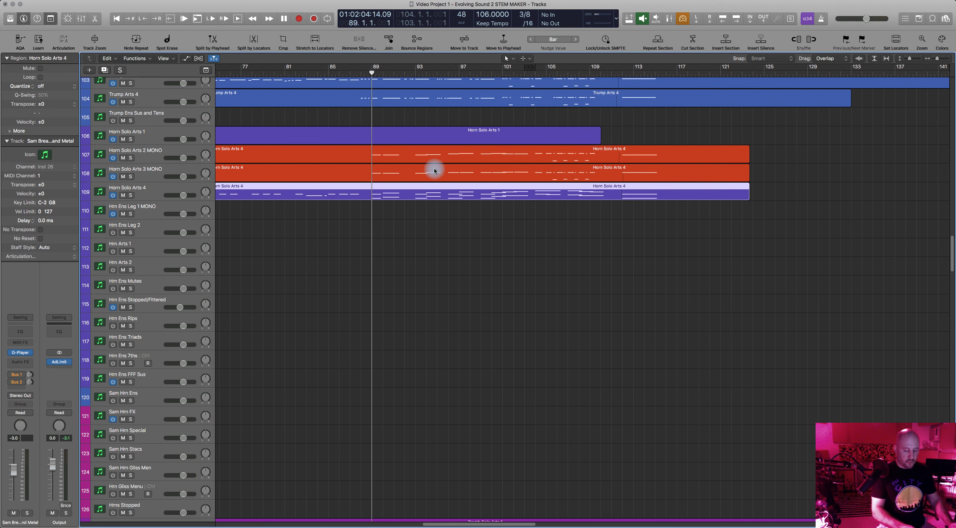
{"action": "key", "text": "p"}
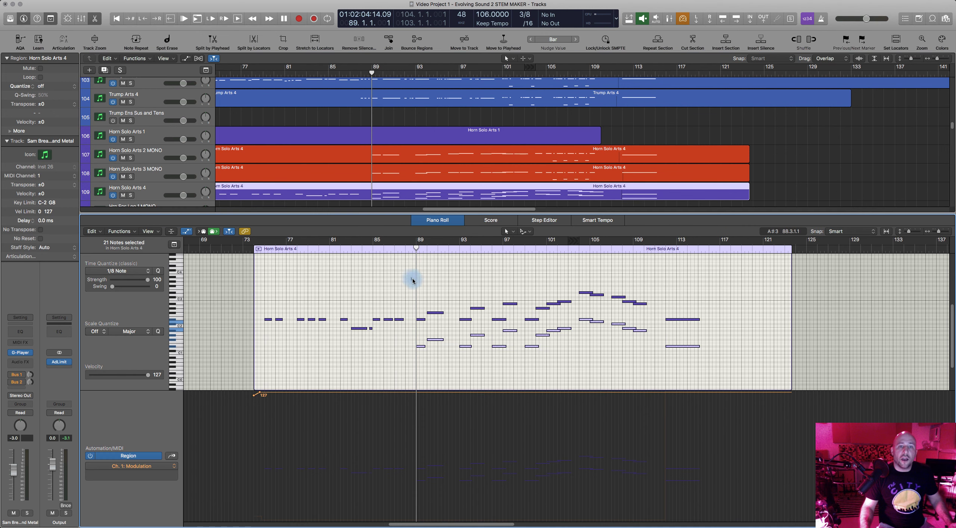
{"action": "left_click_drag", "start_coordinate": [413, 281], "coordinate": [684, 364]}
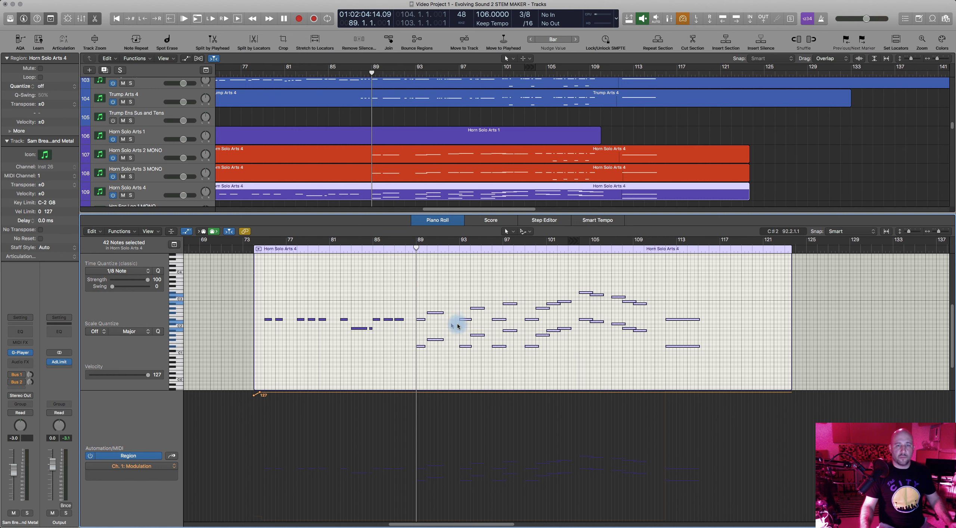
Lengthen the Choir 1 Marc region past bar 112 and paste the copied horn notes into it at bar 89
{"action": "left_click", "coordinate": [439, 224]}
{"action": "scroll", "coordinate": [442, 213], "scroll_direction": "up", "scroll_amount": 15}
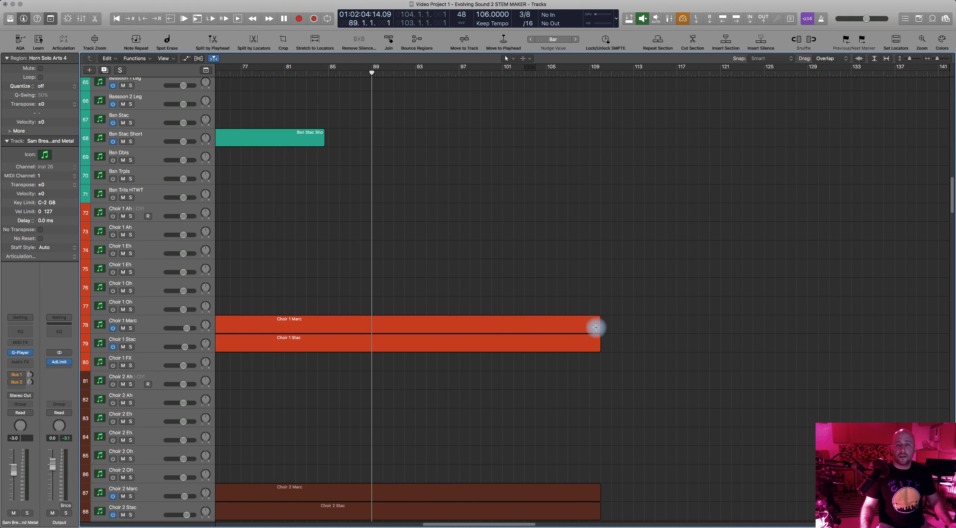
{"action": "left_click_drag", "start_coordinate": [598, 330], "coordinate": [628, 330]}
{"action": "double_click", "coordinate": [628, 329]}
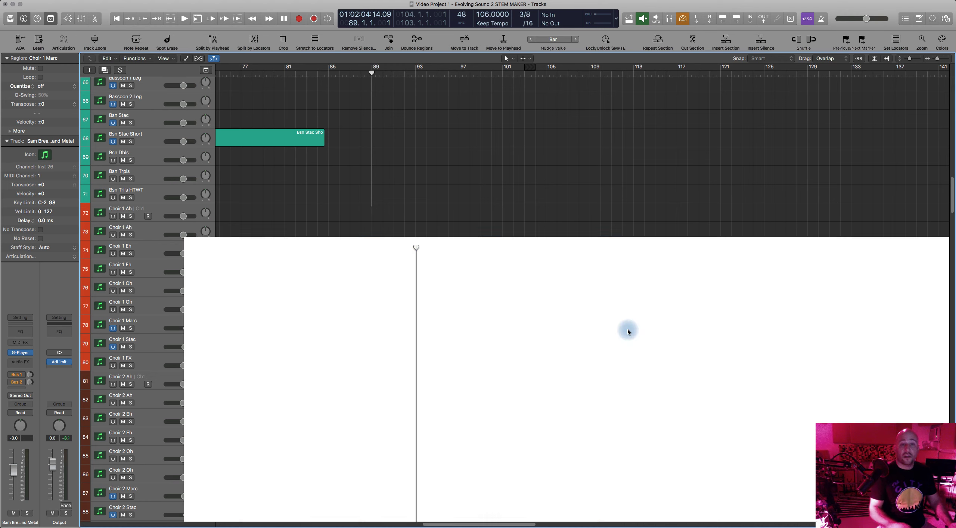
{"action": "scroll", "coordinate": [401, 304], "scroll_direction": "left", "scroll_amount": 2}
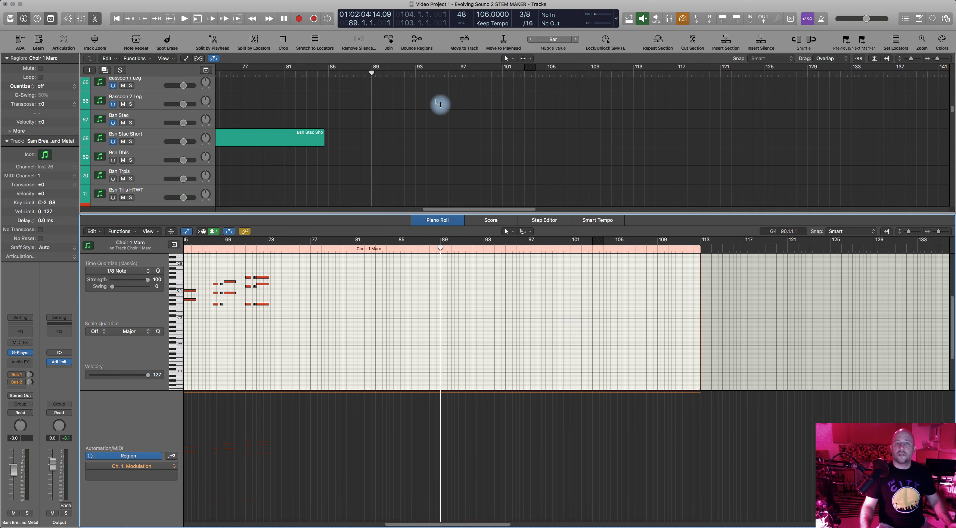
{"action": "scroll", "coordinate": [462, 162], "scroll_direction": "down", "scroll_amount": 10}
{"action": "scroll", "coordinate": [462, 162], "scroll_direction": "down", "scroll_amount": 15}
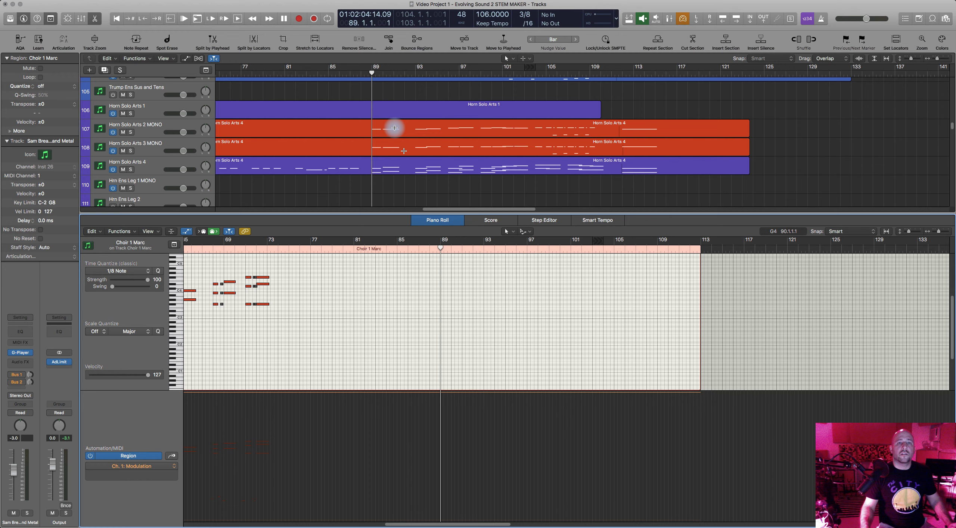
{"action": "scroll", "coordinate": [407, 131], "scroll_direction": "up", "scroll_amount": 18}
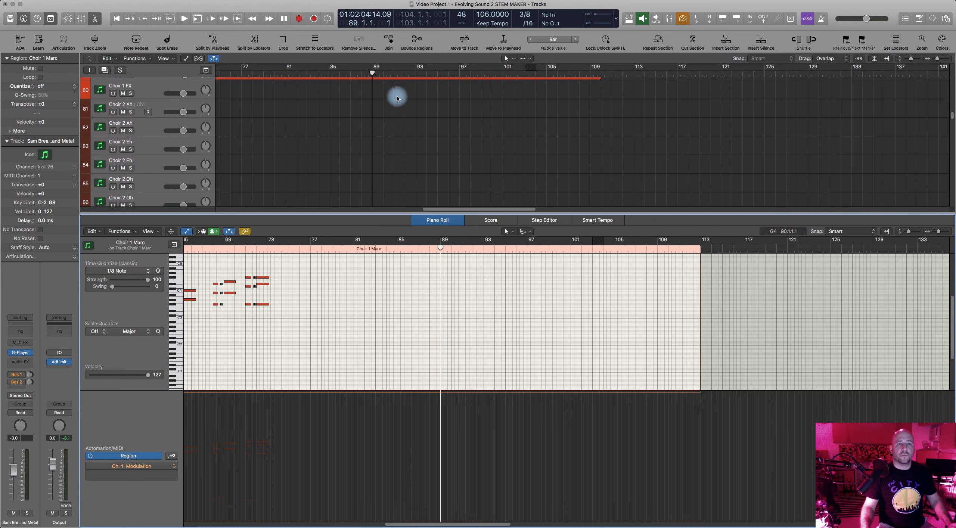
{"action": "scroll", "coordinate": [411, 135], "scroll_direction": "up", "scroll_amount": 1}
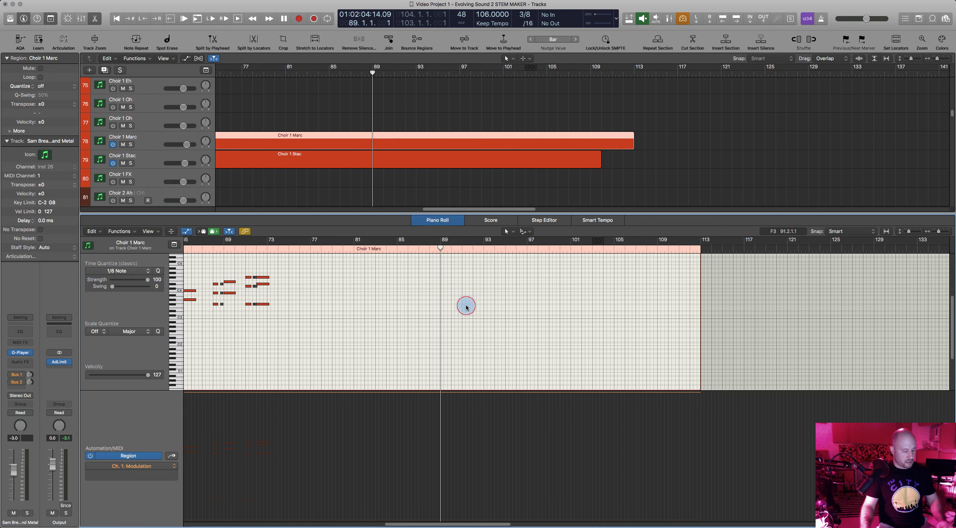
{"action": "key", "text": "super+v"}
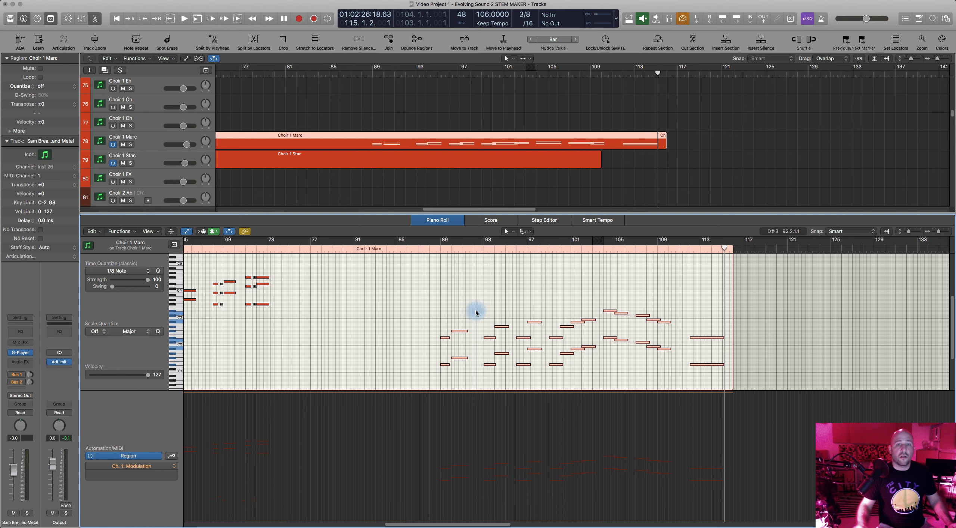
Raise the pasted Choir 1 Marc notes by one octave and delete the lower octave of the doubled line
{"action": "scroll", "coordinate": [476, 313], "scroll_direction": "right", "scroll_amount": 1}
{"action": "left_click", "coordinate": [414, 321]}
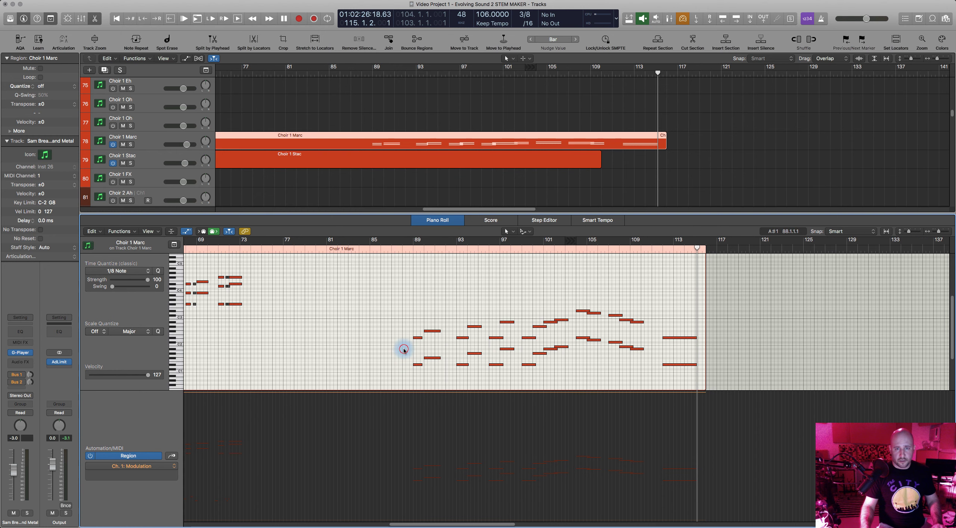
{"action": "left_click_drag", "start_coordinate": [403, 320], "coordinate": [679, 367]}
{"action": "key", "text": "alt+shift+Up"}
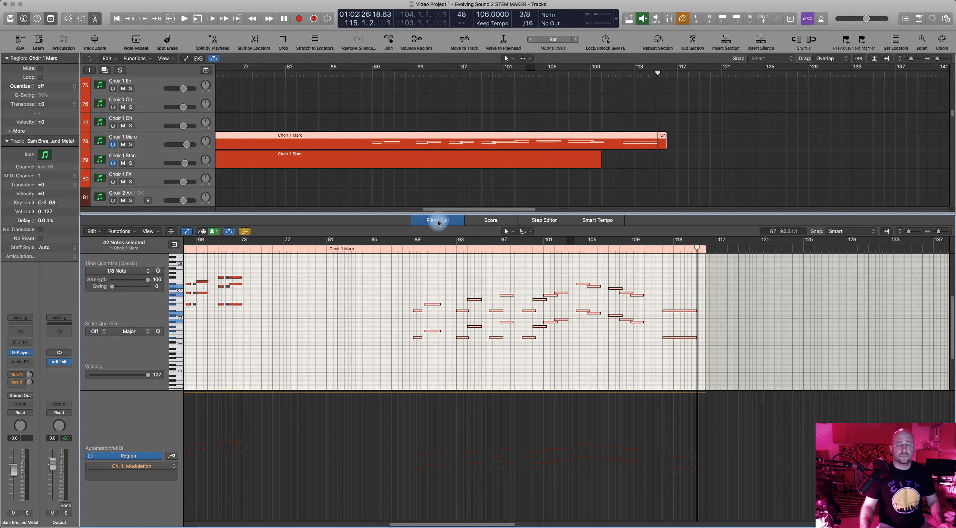
{"action": "left_click_drag", "start_coordinate": [416, 315], "coordinate": [562, 361]}
{"action": "key", "text": "Delete"}
{"action": "key", "text": "Delete"}
{"action": "left_click_drag", "start_coordinate": [555, 309], "coordinate": [593, 346]}
{"action": "key", "text": "Delete"}
{"action": "left_click_drag", "start_coordinate": [598, 303], "coordinate": [679, 348]}
{"action": "key", "text": "Delete"}
{"action": "key", "text": "Delete"}
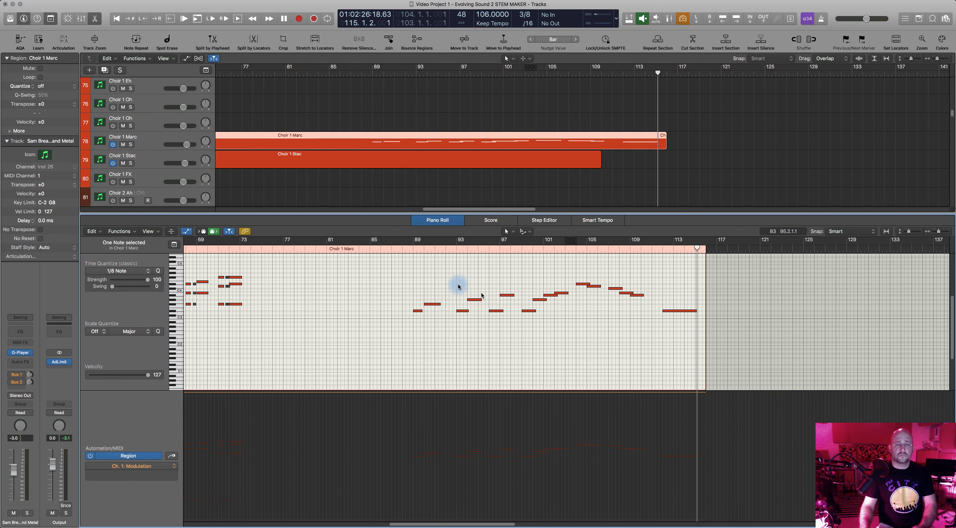
Audition the Choir 1 Marc line in solo from about bar 89 and lower its notes from there by one octave
{"action": "left_click", "coordinate": [412, 257]}
{"action": "left_click", "coordinate": [406, 253]}
{"action": "key", "text": "space"}
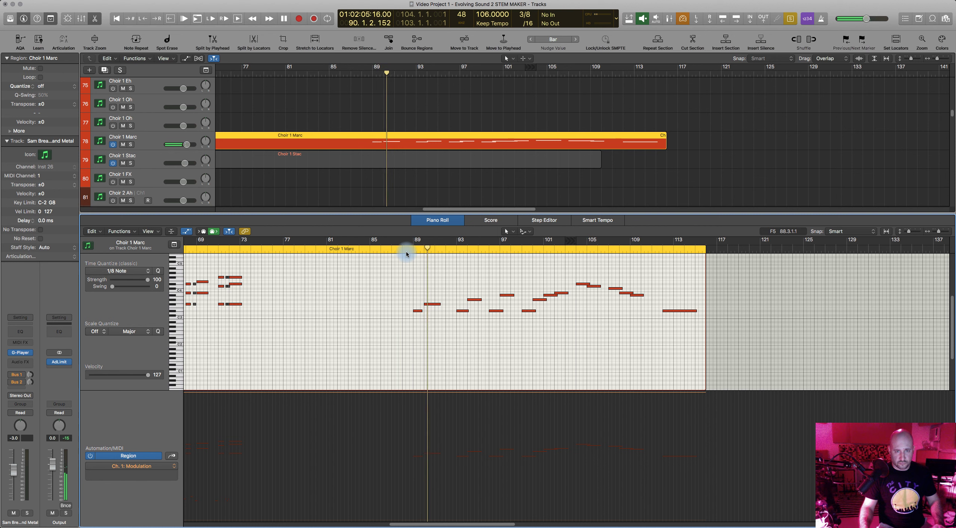
{"action": "key", "text": "space"}
{"action": "left_click_drag", "start_coordinate": [406, 280], "coordinate": [673, 338]}
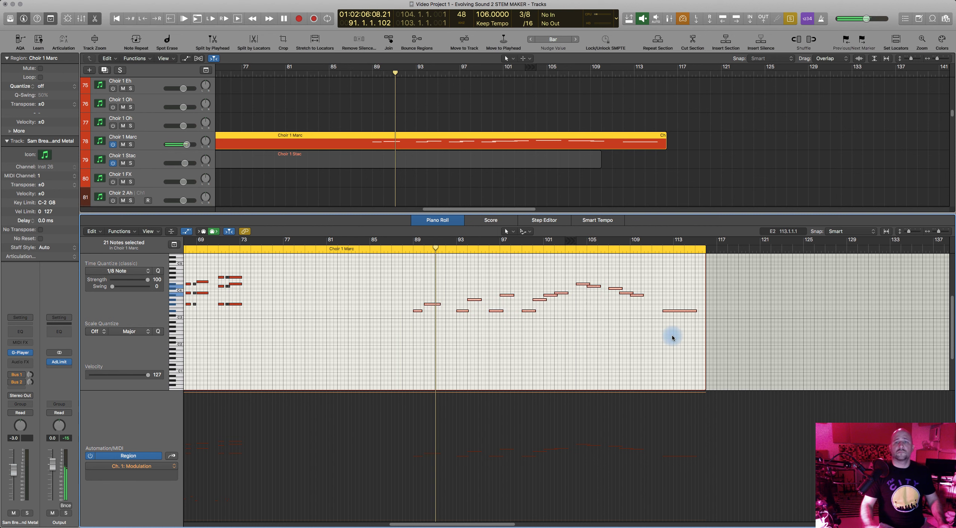
{"action": "key", "text": "alt+shift+Down"}
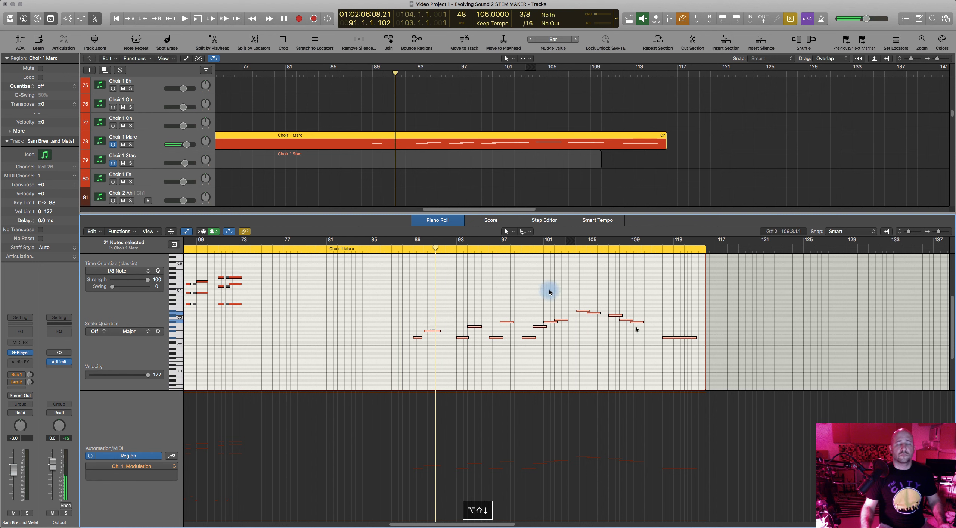
Copy the harmony notes from bar 89 onward in the region on the Horn Solo Arts 3 MONO track
{"action": "left_click", "coordinate": [433, 226]}
{"action": "scroll", "coordinate": [444, 248], "scroll_direction": "down", "scroll_amount": 15}
{"action": "double_click", "coordinate": [425, 292]}
{"action": "left_click_drag", "start_coordinate": [400, 290], "coordinate": [679, 328]}
{"action": "key", "text": "super+c"}
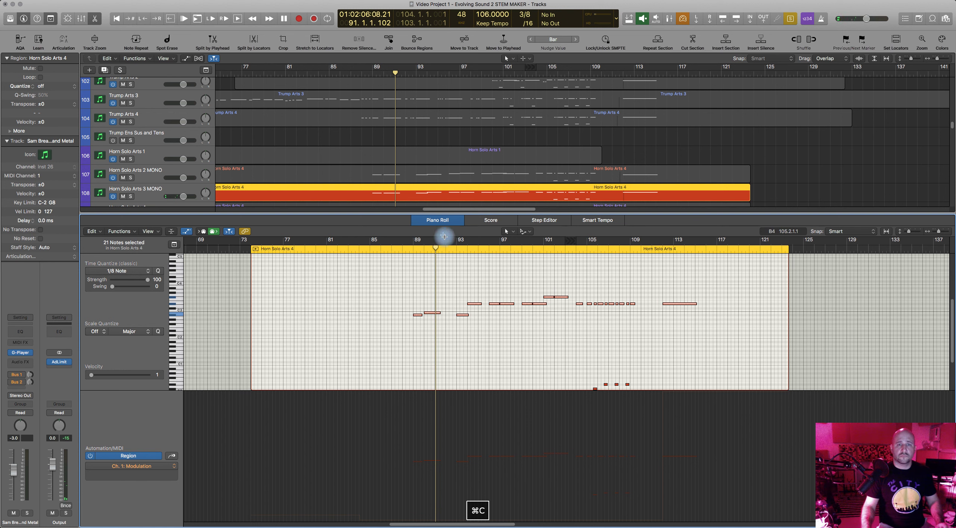
Paste the Horn Solo Arts 3 MONO notes into the Choir 1 Marc region at bar 89
{"action": "left_click", "coordinate": [412, 250]}
{"action": "scroll", "coordinate": [422, 125], "scroll_direction": "up", "scroll_amount": 10}
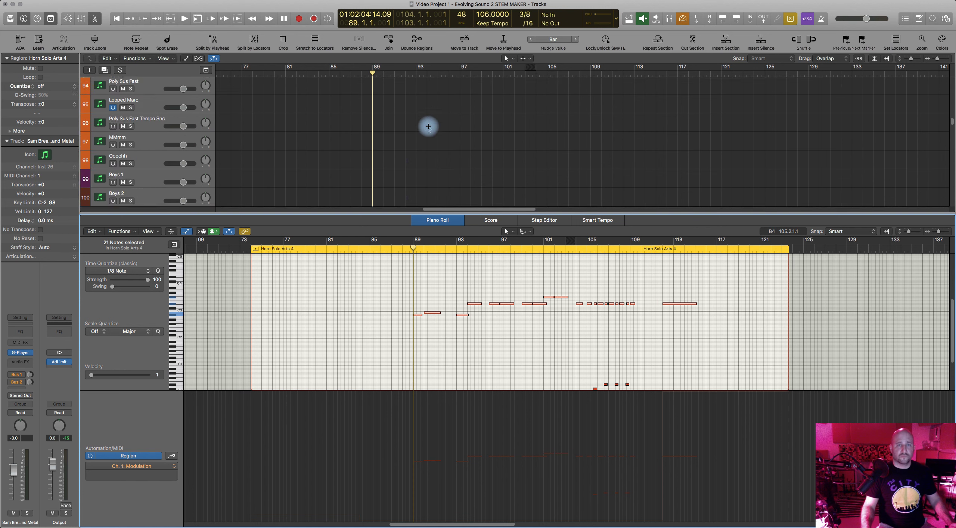
{"action": "scroll", "coordinate": [427, 129], "scroll_direction": "up", "scroll_amount": 3}
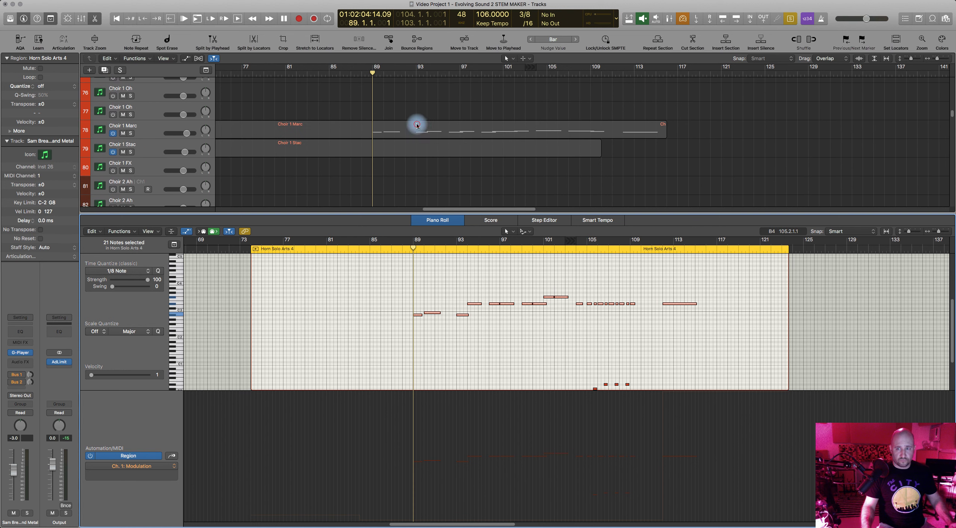
{"action": "left_click", "coordinate": [417, 129]}
{"action": "key", "text": "super+v"}
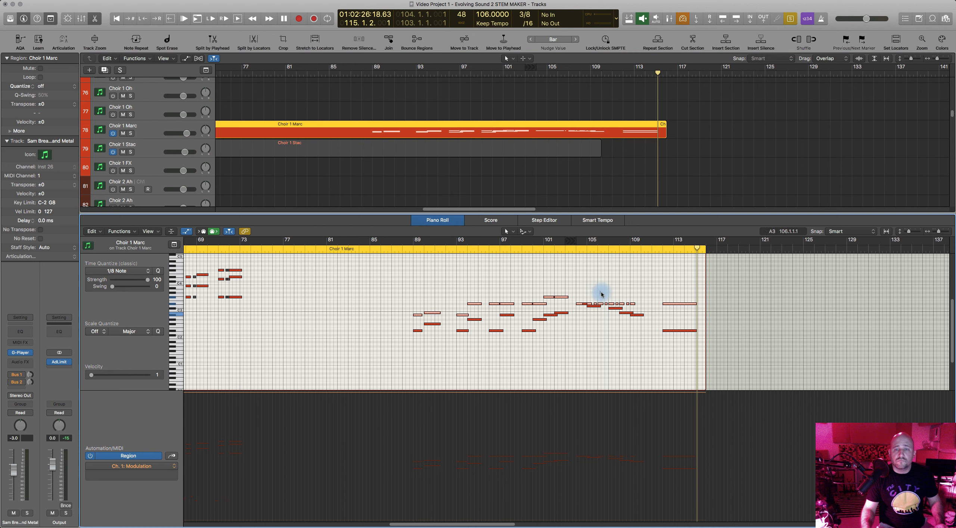
Hide the automation lane and enlarge the Choir 1 Marc notes between about bars 91 and 115
{"action": "scroll", "coordinate": [611, 297], "scroll_direction": "up", "scroll_amount": 2}
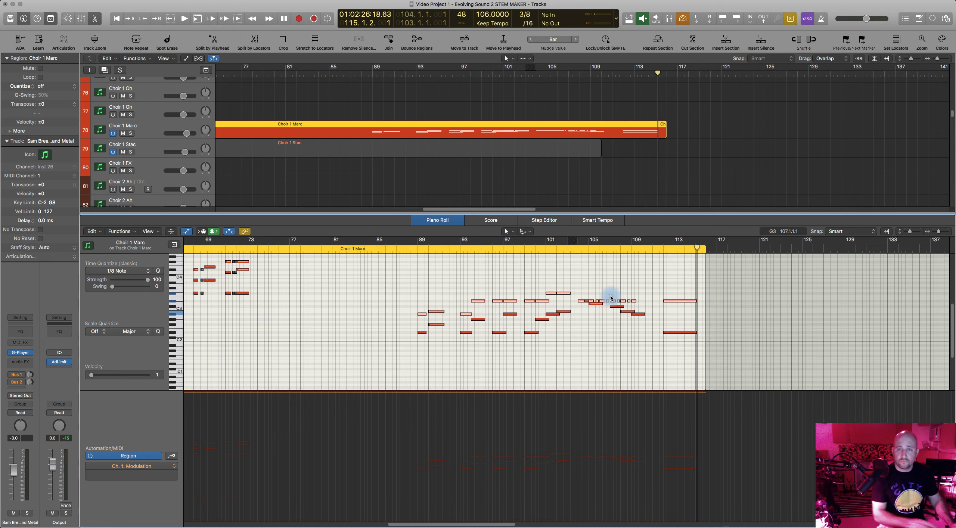
{"action": "key", "text": "a"}
{"action": "scroll", "coordinate": [619, 327], "scroll_direction": "down", "scroll_amount": 1}
{"action": "key", "text": "super+Right"}
{"action": "key", "text": "super+Right"}
{"action": "left_click", "coordinate": [483, 381]}
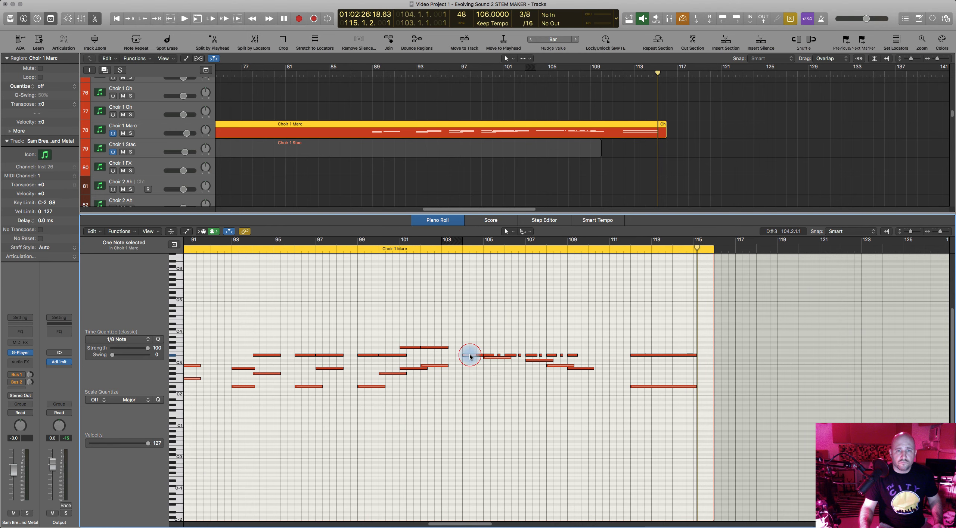
Try deleting the short repeated harmony notes around bars 105 and 106 in the Choir 1 Marc region
{"action": "left_click_drag", "start_coordinate": [489, 357], "coordinate": [497, 356]}
{"action": "left_click", "coordinate": [499, 356]}
{"action": "key", "text": "Delete"}
{"action": "key", "text": "Delete"}
{"action": "left_click", "coordinate": [538, 357]}
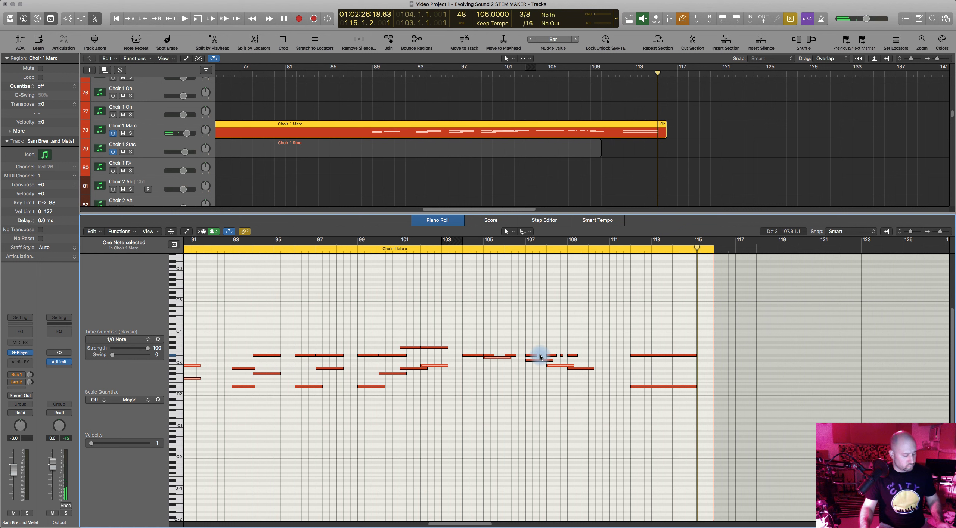
{"action": "key", "text": "super+z"}
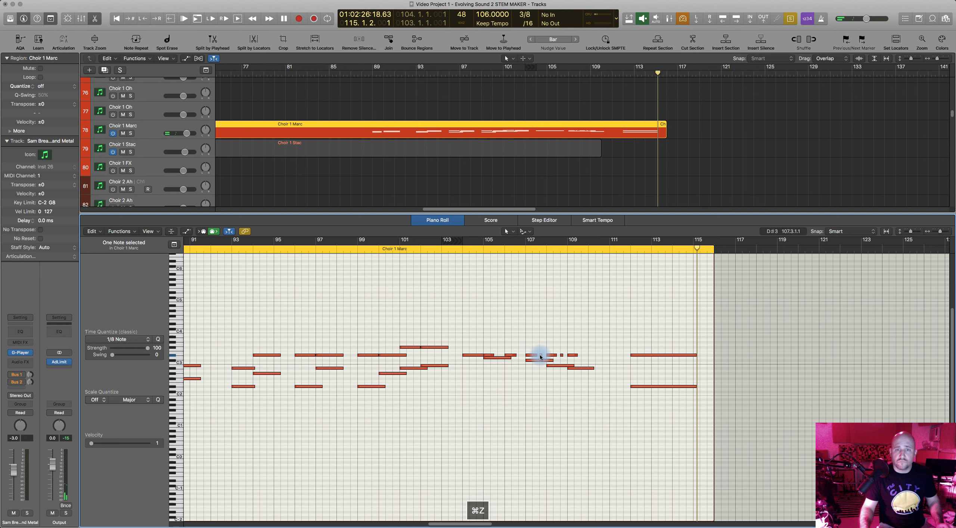
Audition individual Choir 1 Marc notes between about bars 99 and 105 to check the harmony
{"action": "left_click", "coordinate": [492, 356]}
{"action": "left_click_drag", "start_coordinate": [493, 356], "coordinate": [502, 359]}
{"action": "scroll", "coordinate": [464, 336], "scroll_direction": "left", "scroll_amount": 5}
{"action": "scroll", "coordinate": [470, 337], "scroll_direction": "right", "scroll_amount": 2}
{"action": "scroll", "coordinate": [477, 339], "scroll_direction": "right", "scroll_amount": 1}
{"action": "left_click_drag", "start_coordinate": [485, 368], "coordinate": [480, 371]}
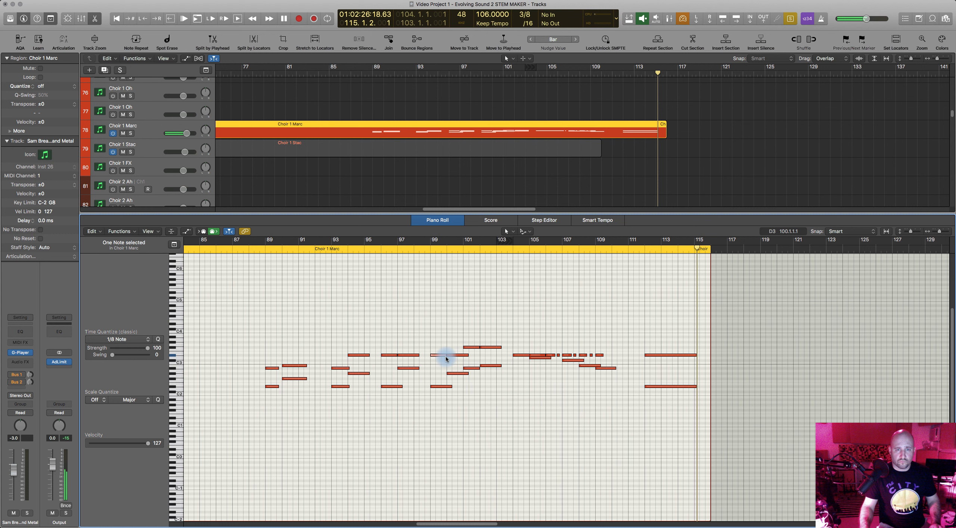
{"action": "left_click_drag", "start_coordinate": [446, 355], "coordinate": [450, 359]}
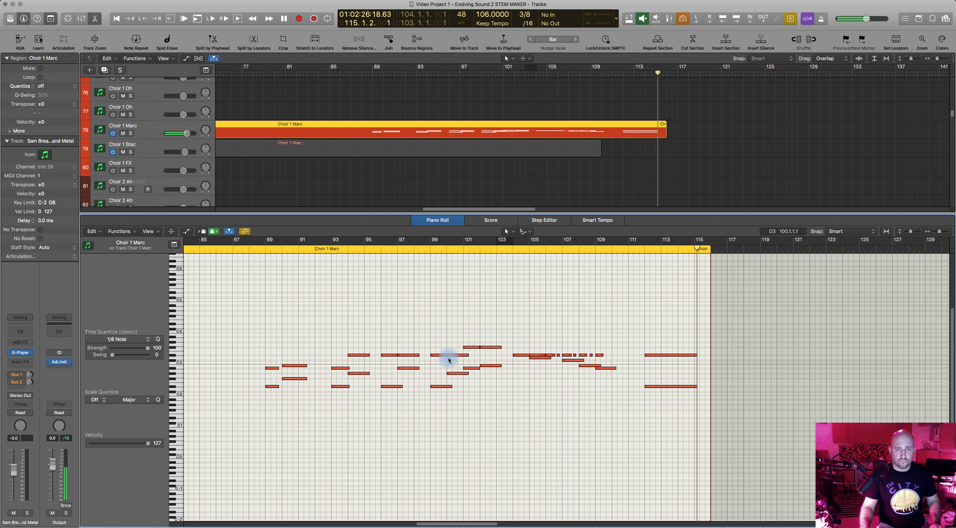
{"action": "left_click", "coordinate": [449, 357]}
{"action": "left_click", "coordinate": [476, 347]}
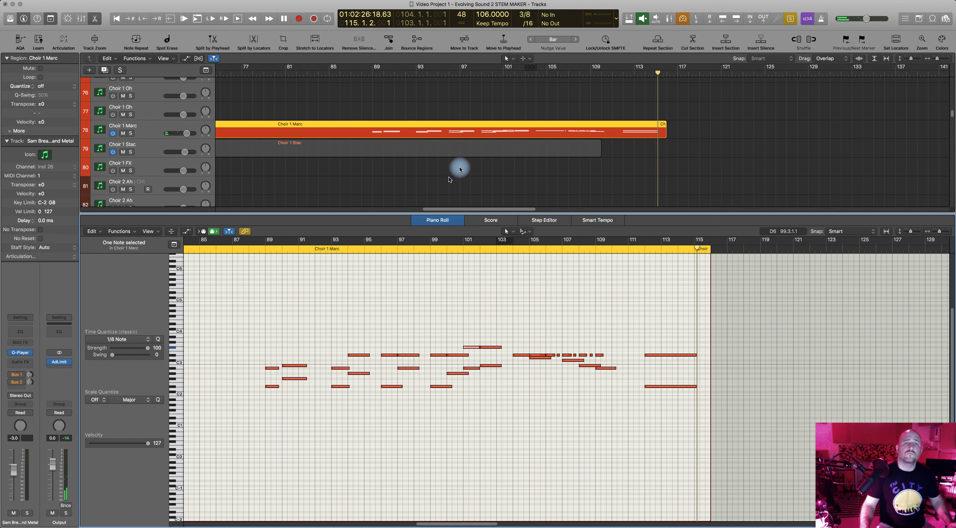
Copy the notes from bar 89 onward in the region on the Horn Solo Arts 2 MONO track, leaving out the low keyswitch notes
{"action": "scroll", "coordinate": [464, 162], "scroll_direction": "down", "scroll_amount": 12}
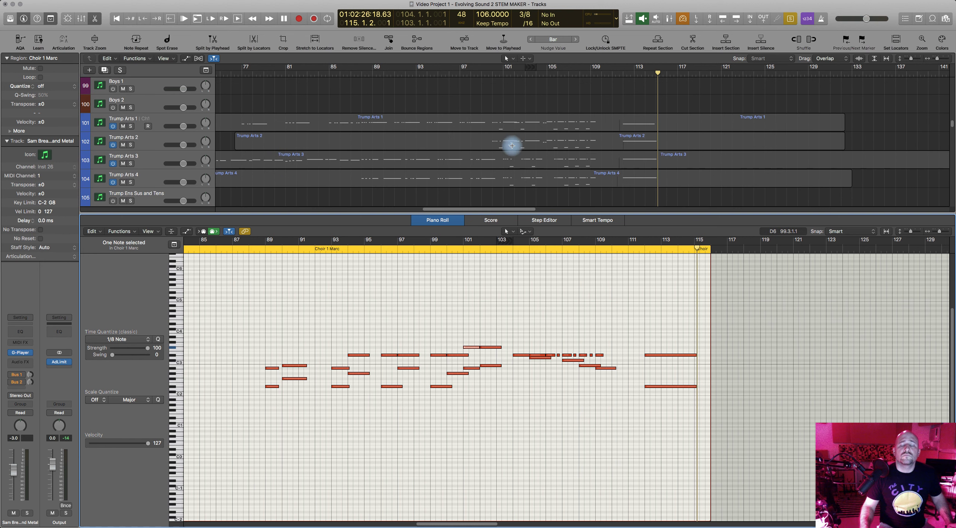
{"action": "scroll", "coordinate": [512, 145], "scroll_direction": "down", "scroll_amount": 4}
{"action": "left_click", "coordinate": [500, 95]}
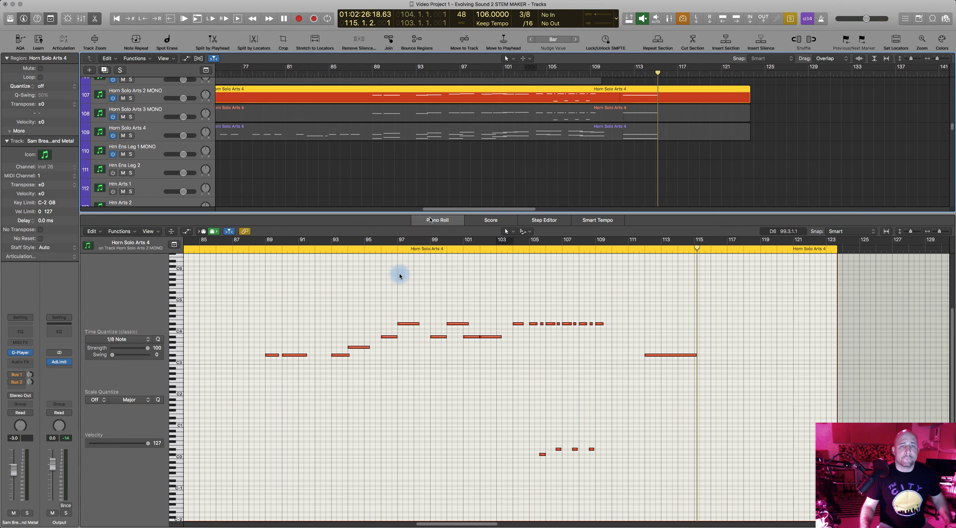
{"action": "left_click_drag", "start_coordinate": [263, 294], "coordinate": [648, 386]}
Move the playhead to bar 89 and paste the Horn Solo Arts 2 MONO notes into the Choir 1 Marc region
{"action": "type", "text": "/89"}
{"action": "key", "text": "Return"}
{"action": "scroll", "coordinate": [480, 136], "scroll_direction": "up", "scroll_amount": 10}
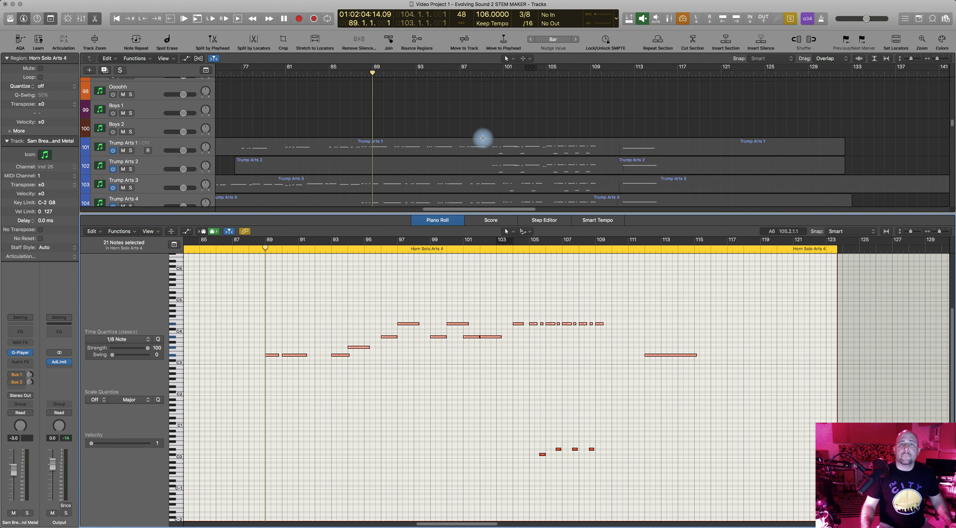
{"action": "scroll", "coordinate": [479, 141], "scroll_direction": "up", "scroll_amount": 6}
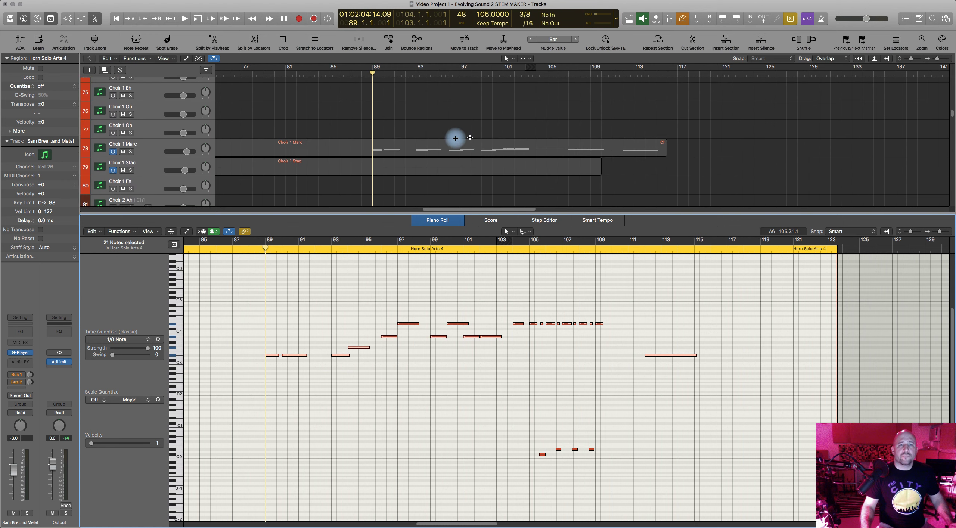
{"action": "left_click", "coordinate": [410, 161]}
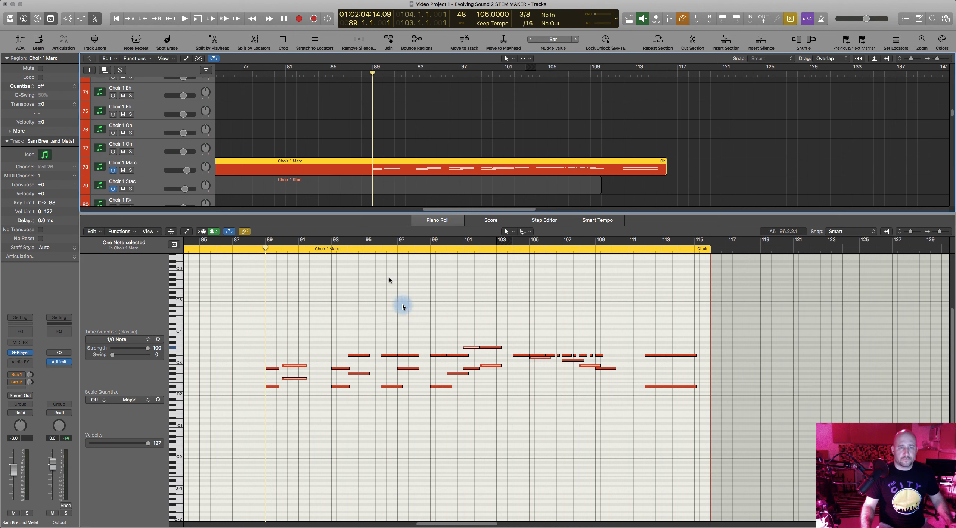
{"action": "left_click", "coordinate": [384, 319]}
{"action": "key", "text": "super+v"}
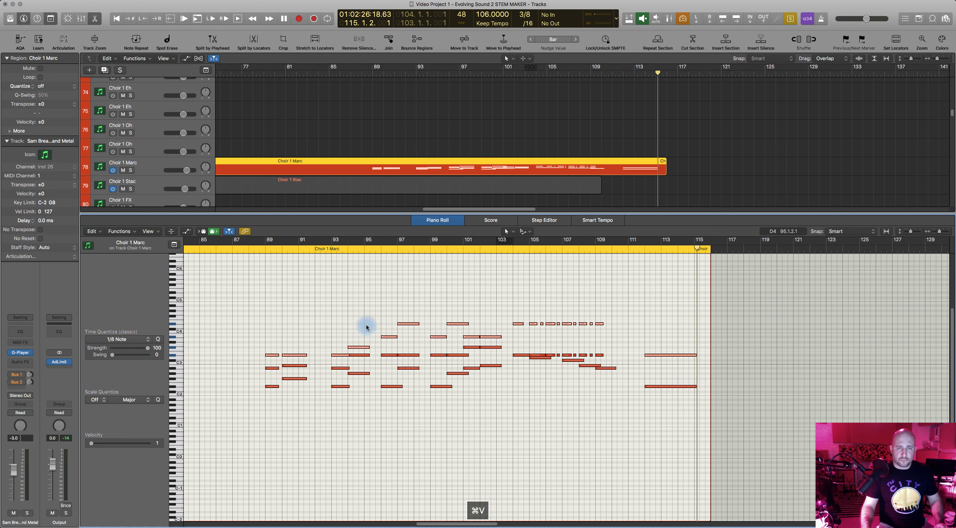
Copy a low keyswitch note from around bar 68 to just before bar 89 in the Choir 1 Marc region
{"action": "left_click_drag", "start_coordinate": [381, 306], "coordinate": [407, 325]}
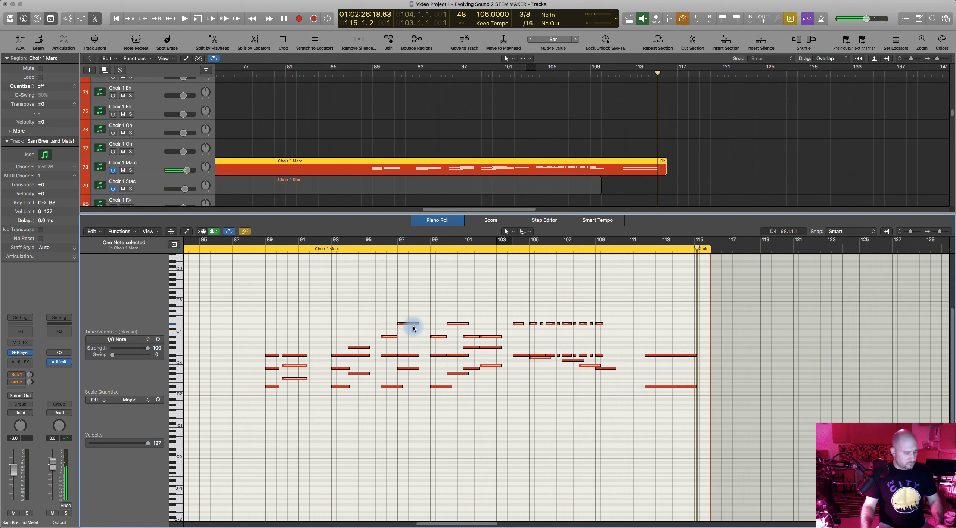
{"action": "scroll", "coordinate": [305, 337], "scroll_direction": "left", "scroll_amount": 10}
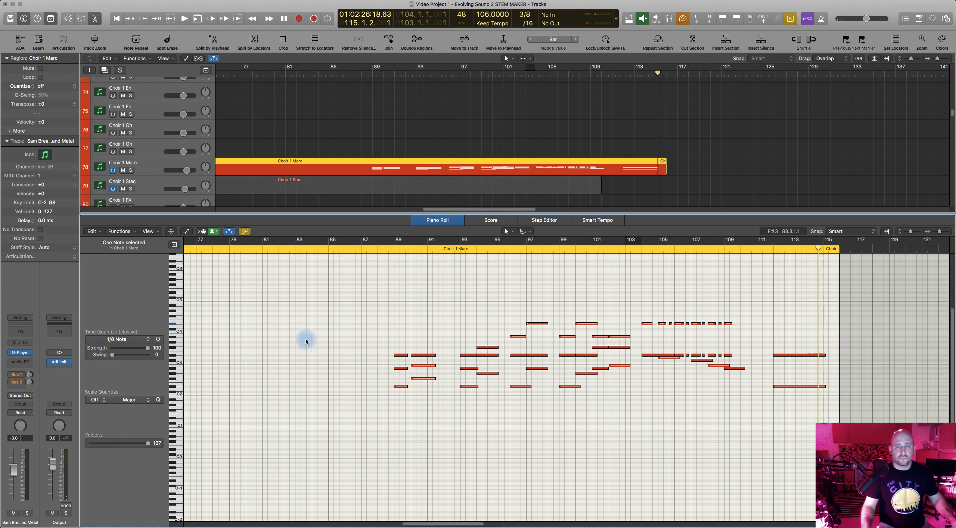
{"action": "left_click", "coordinate": [288, 460]}
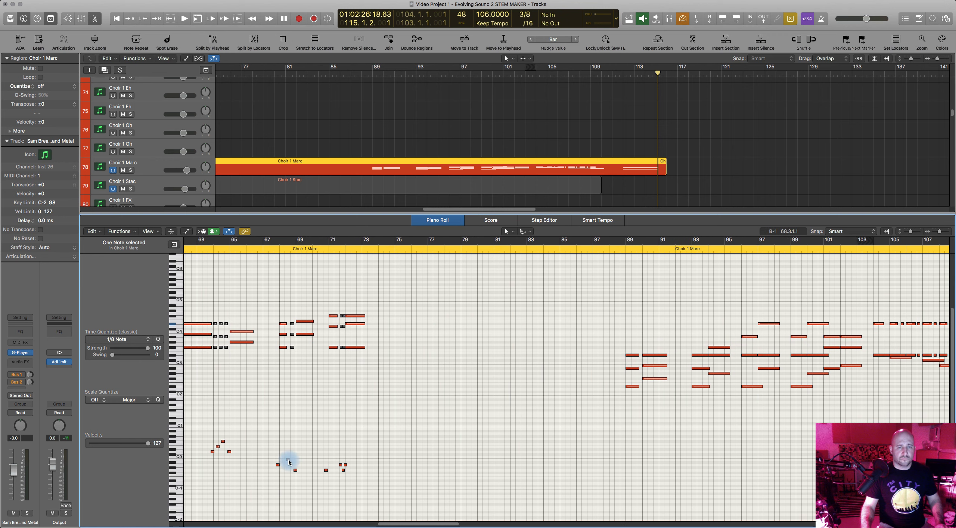
{"action": "left_click_drag", "start_coordinate": [294, 463], "coordinate": [628, 461]}
{"action": "scroll", "coordinate": [633, 457], "scroll_direction": "right", "scroll_amount": 8}
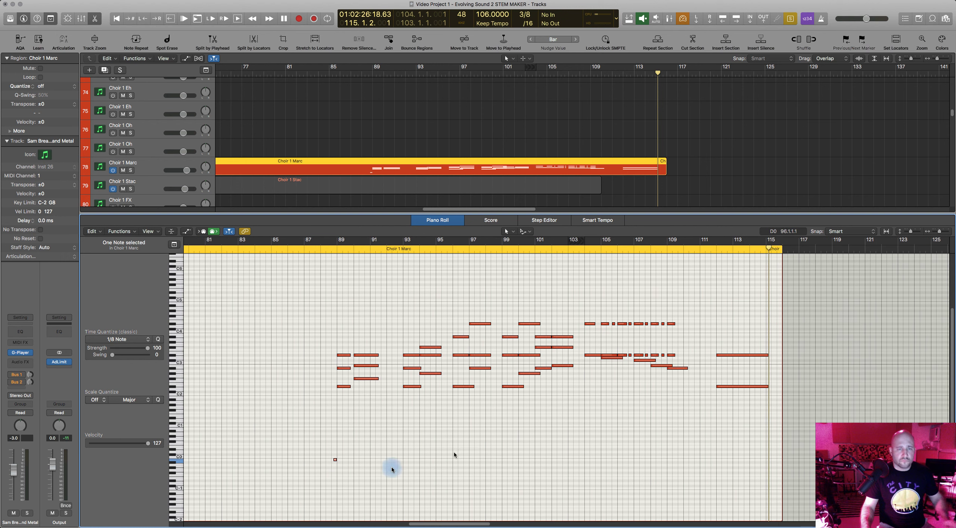
Copy the keyswitch note to just before bars 90, 93, 94, 96 and 97, varying its pitch for each chord
{"action": "left_click_drag", "start_coordinate": [335, 460], "coordinate": [454, 447]}
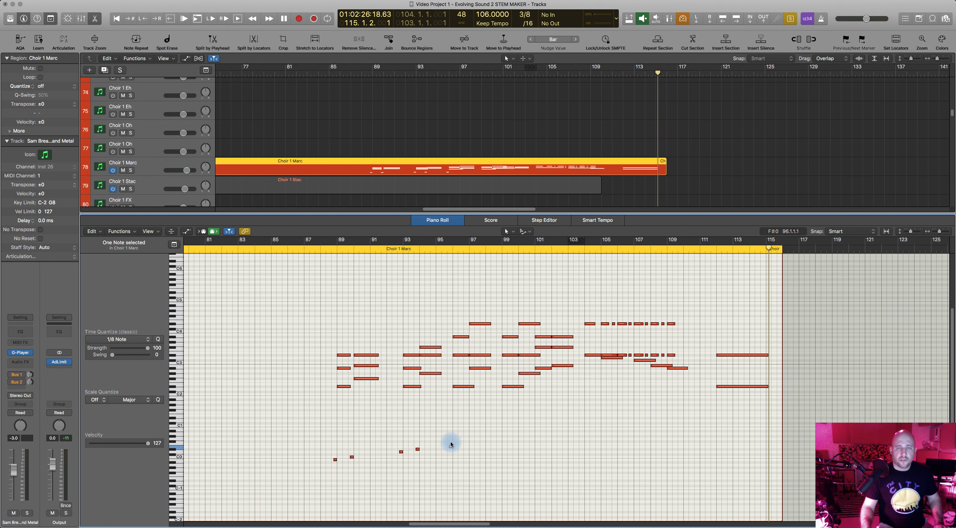
{"action": "left_click_drag", "start_coordinate": [451, 449], "coordinate": [467, 451]}
{"action": "scroll", "coordinate": [491, 454], "scroll_direction": "right", "scroll_amount": 2}
{"action": "key", "text": "super+Right"}
{"action": "key", "text": "super+Right"}
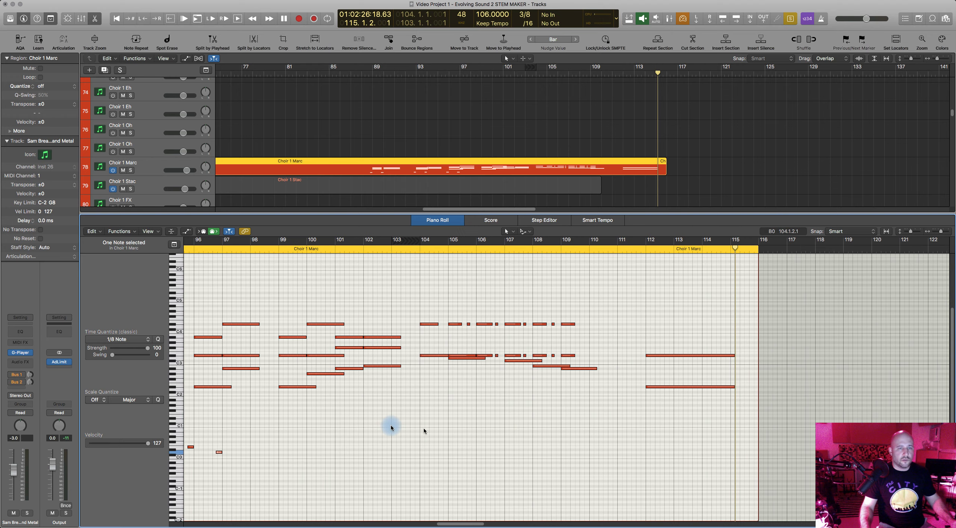
Trim the low note at bar 96 to end at bar 97 and copy keyswitch notes to just before bars 99 and 100
{"action": "scroll", "coordinate": [351, 401], "scroll_direction": "left", "scroll_amount": 4}
{"action": "scroll", "coordinate": [351, 403], "scroll_direction": "left", "scroll_amount": 1}
{"action": "left_click_drag", "start_coordinate": [313, 388], "coordinate": [305, 390]}
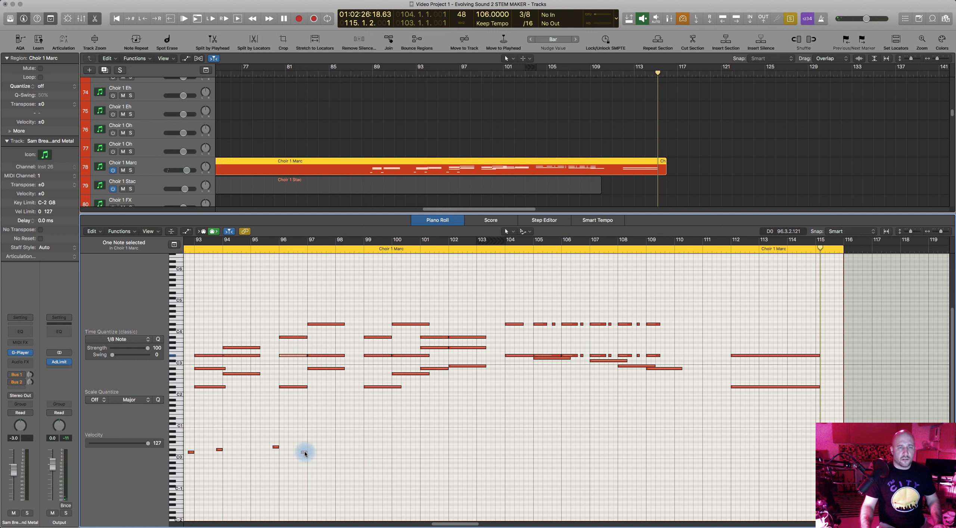
{"action": "mouse_move", "coordinate": [305, 453]}
{"action": "left_click_drag", "start_coordinate": [304, 452], "coordinate": [389, 439]}
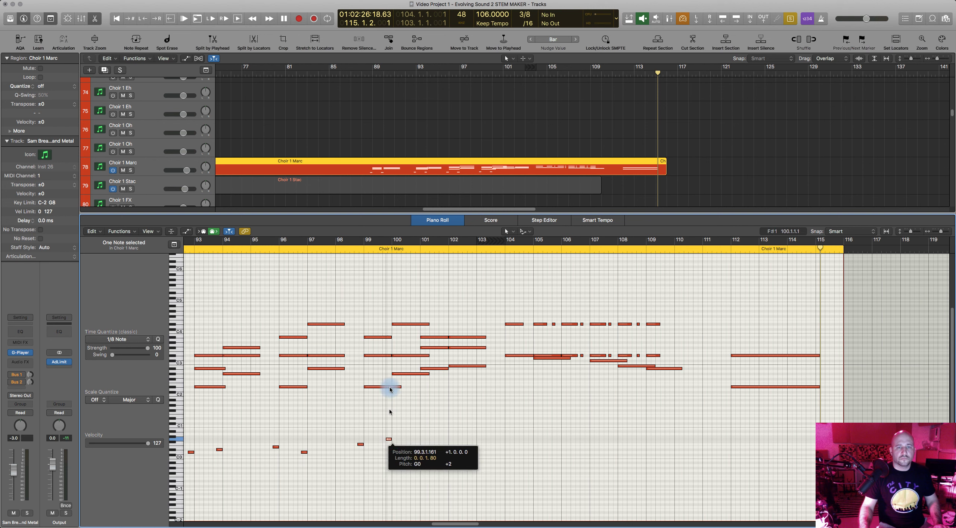
Trim the low note at bar 99 to end at bar 100, and the highest and lowest notes at bar 100 to end at bar 101
{"action": "left_click_drag", "start_coordinate": [399, 386], "coordinate": [392, 387]}
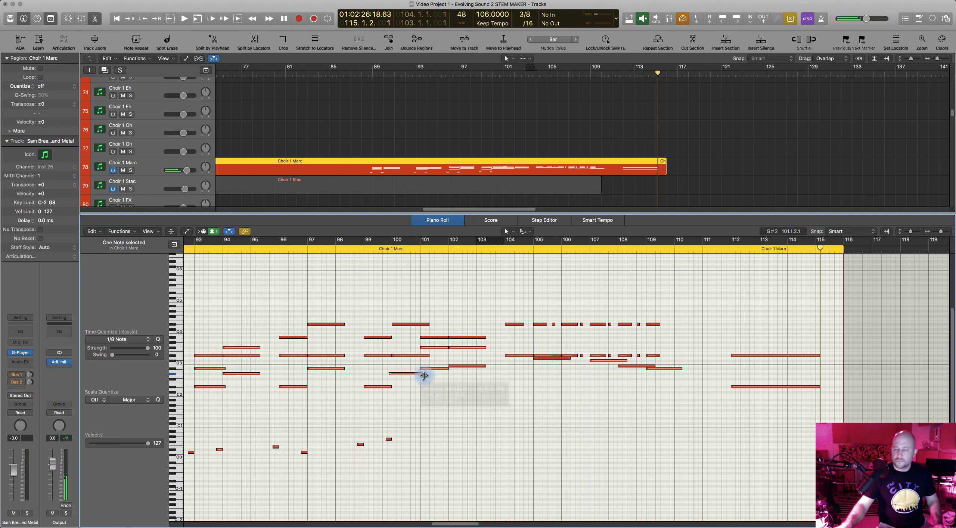
{"action": "key", "text": "super+z"}
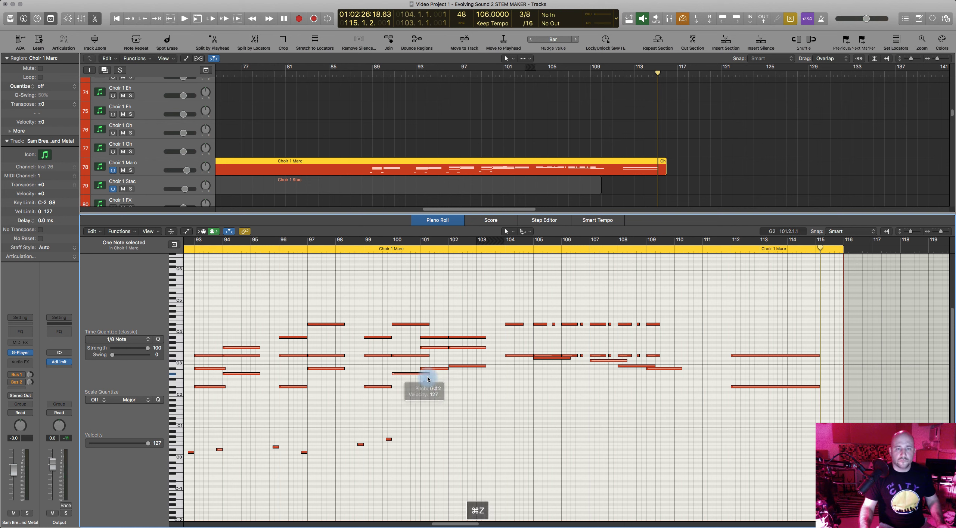
{"action": "left_click_drag", "start_coordinate": [407, 344], "coordinate": [420, 374]}
{"action": "left_click_drag", "start_coordinate": [428, 325], "coordinate": [420, 326]}
Copy keyswitch notes to just before bars 101, 102 and 104 to 108, plus mid-bar ones in bars 105 to 107, varying their pitches
{"action": "left_click_drag", "start_coordinate": [407, 438], "coordinate": [445, 440]}
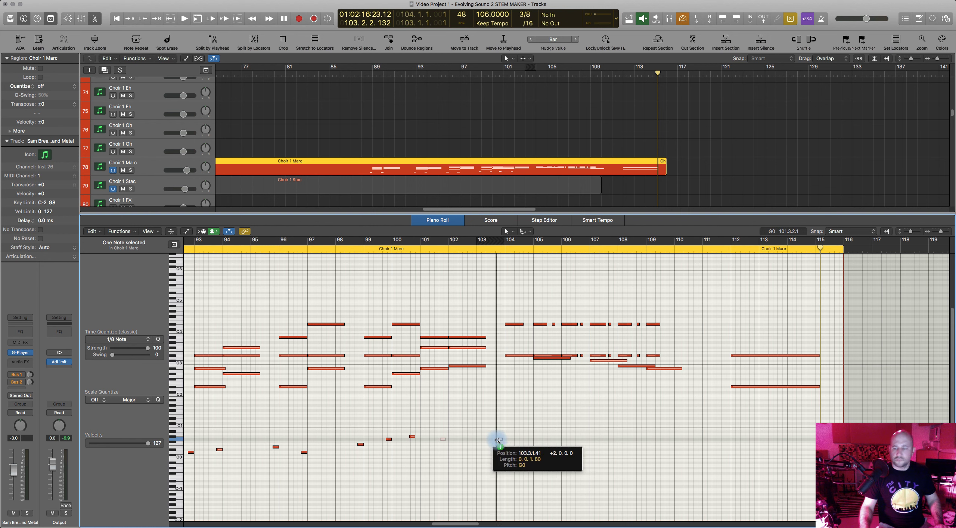
{"action": "scroll", "coordinate": [523, 439], "scroll_direction": "right", "scroll_amount": 5}
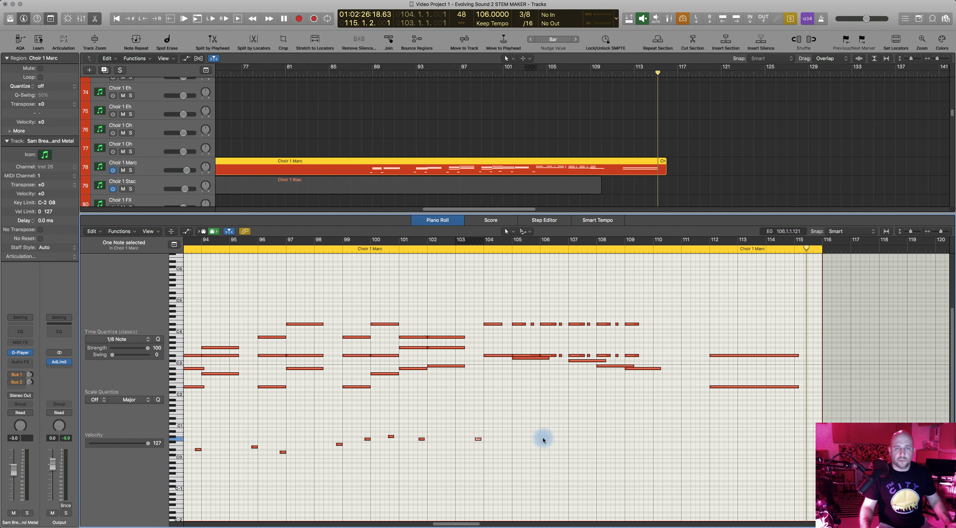
{"action": "left_click", "coordinate": [424, 248]}
{"action": "left_click", "coordinate": [425, 439]}
{"action": "left_click_drag", "start_coordinate": [425, 440], "coordinate": [538, 457]}
Trim the overlapping lower note at bar 105 to end at bar 106 and try to trim the one at bar 107
{"action": "left_click_drag", "start_coordinate": [494, 360], "coordinate": [491, 360]}
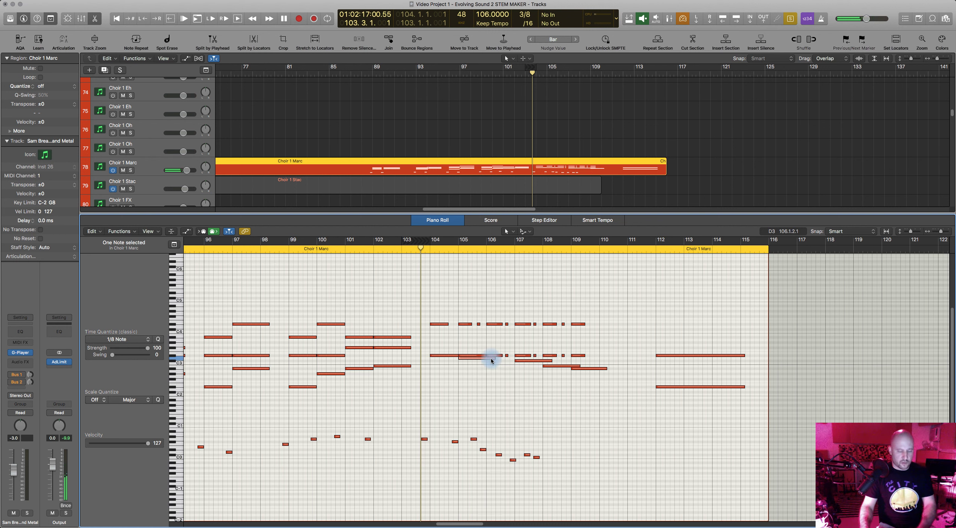
{"action": "left_click_drag", "start_coordinate": [542, 361], "coordinate": [542, 362]}
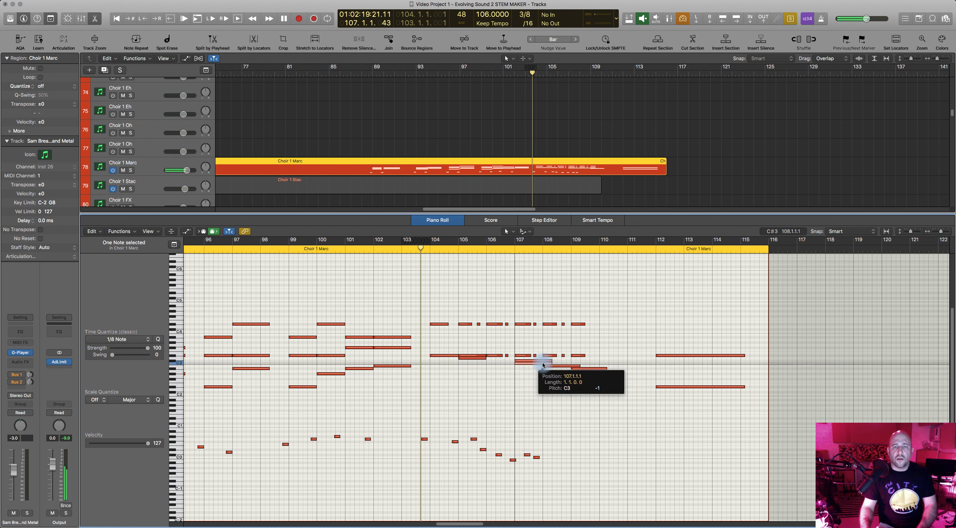
{"action": "left_click", "coordinate": [543, 362]}
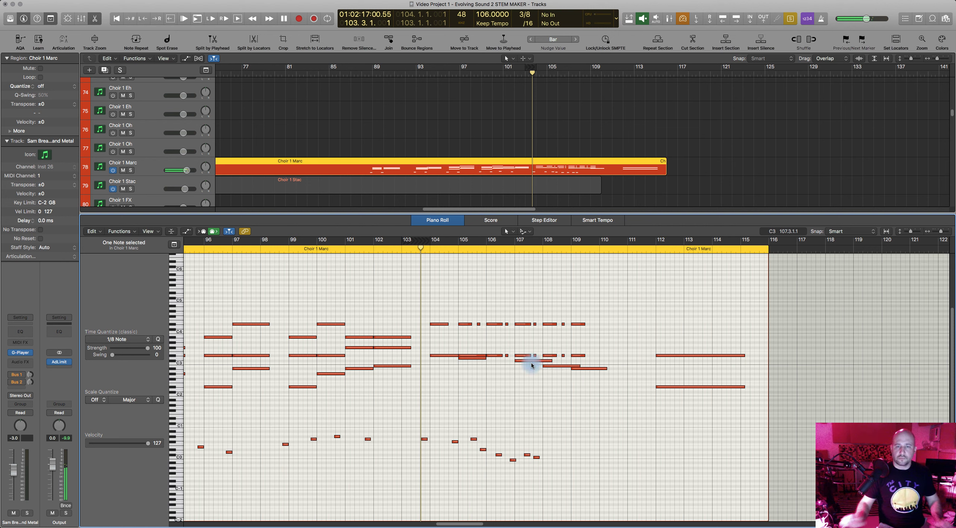
Examine the Choir 1 Marc chords and keyswitches from bar 89 onward, selecting all the chord notes and clearing the selection
{"action": "left_click", "coordinate": [472, 383]}
{"action": "scroll", "coordinate": [472, 383], "scroll_direction": "left", "scroll_amount": 8}
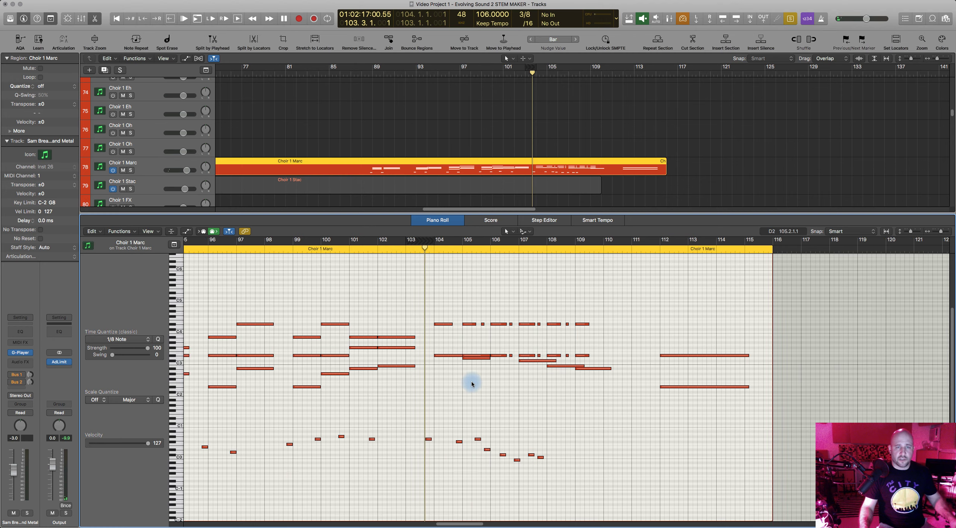
{"action": "scroll", "coordinate": [472, 381], "scroll_direction": "down", "scroll_amount": 3}
{"action": "scroll", "coordinate": [472, 384], "scroll_direction": "down", "scroll_amount": 1}
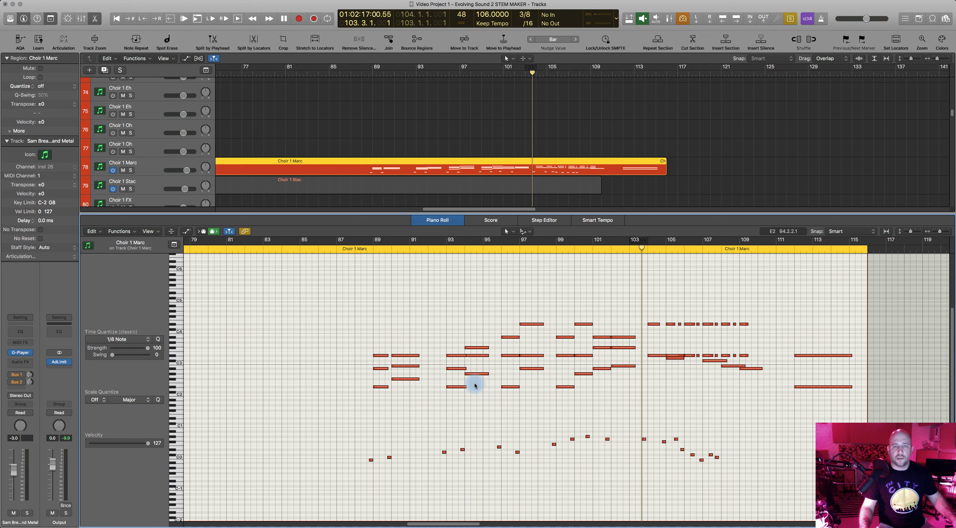
{"action": "scroll", "coordinate": [475, 385], "scroll_direction": "right", "scroll_amount": 4}
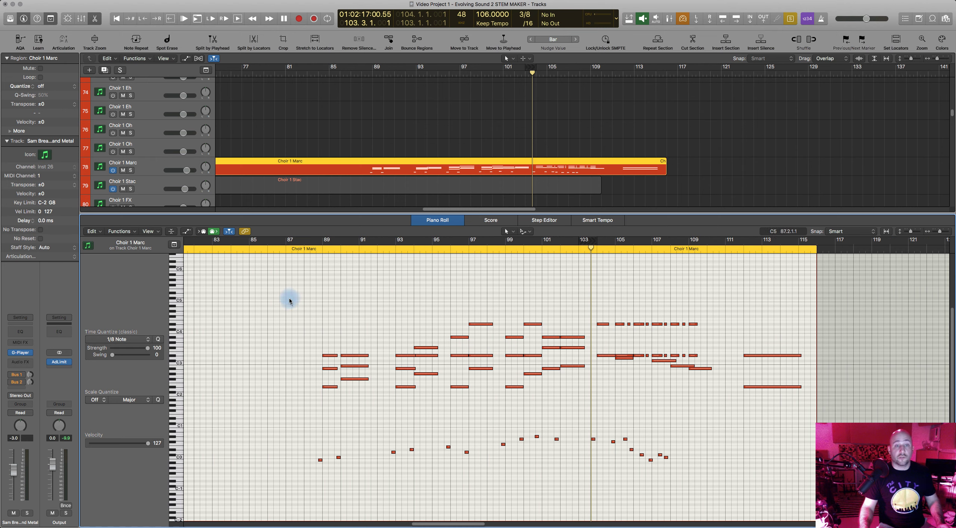
{"action": "left_click_drag", "start_coordinate": [287, 296], "coordinate": [763, 409]}
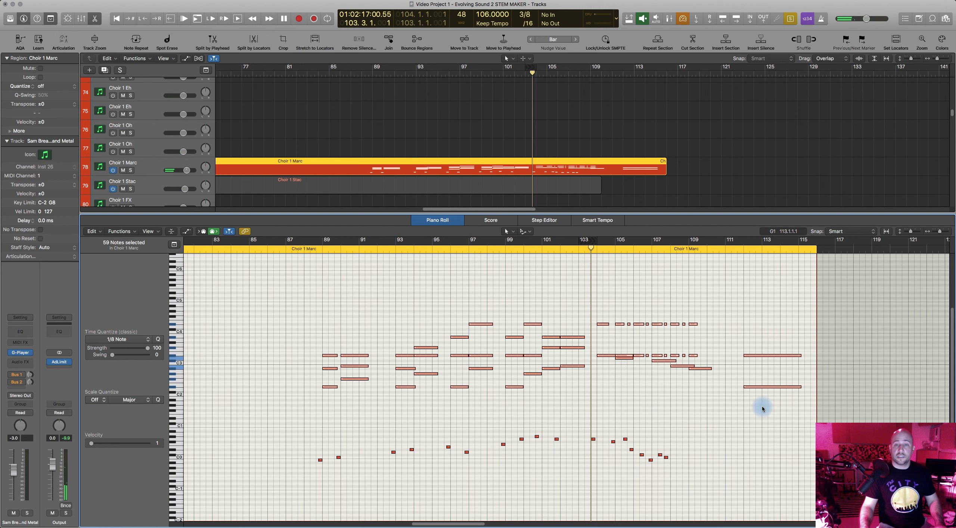
{"action": "left_click", "coordinate": [676, 388]}
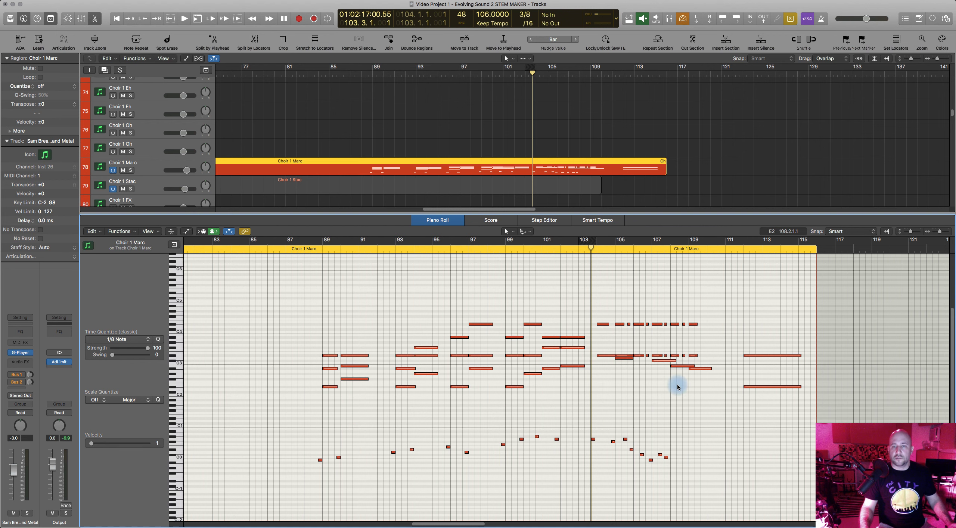
Trim the lower note at bar 108 to end at bar 109 and the lower note at bar 107 to end at bar 108
{"action": "scroll", "coordinate": [678, 387], "scroll_direction": "right", "scroll_amount": 5}
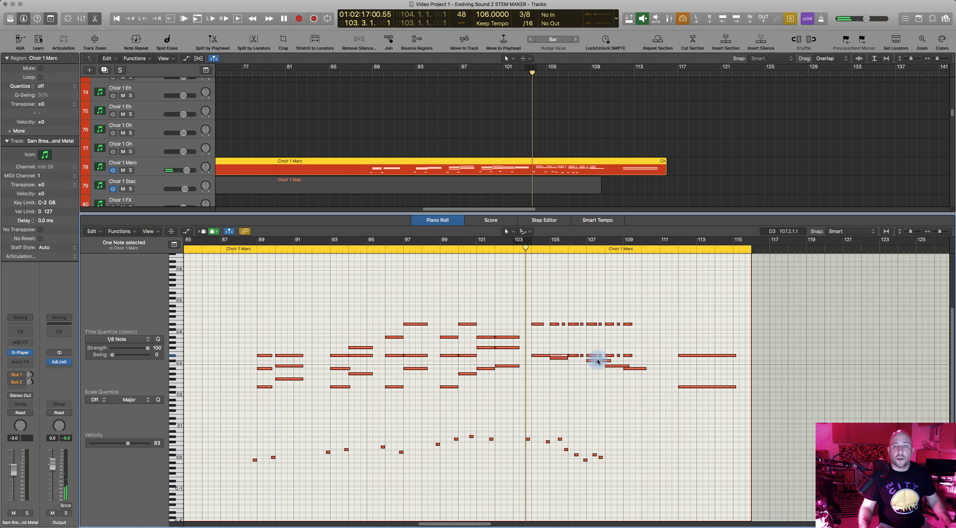
{"action": "left_click_drag", "start_coordinate": [617, 370], "coordinate": [623, 366]}
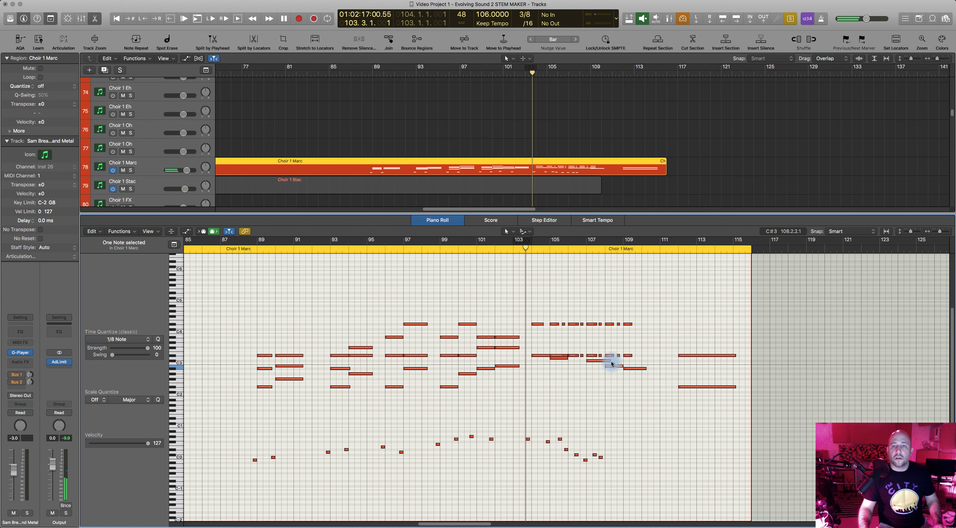
{"action": "left_click", "coordinate": [610, 362]}
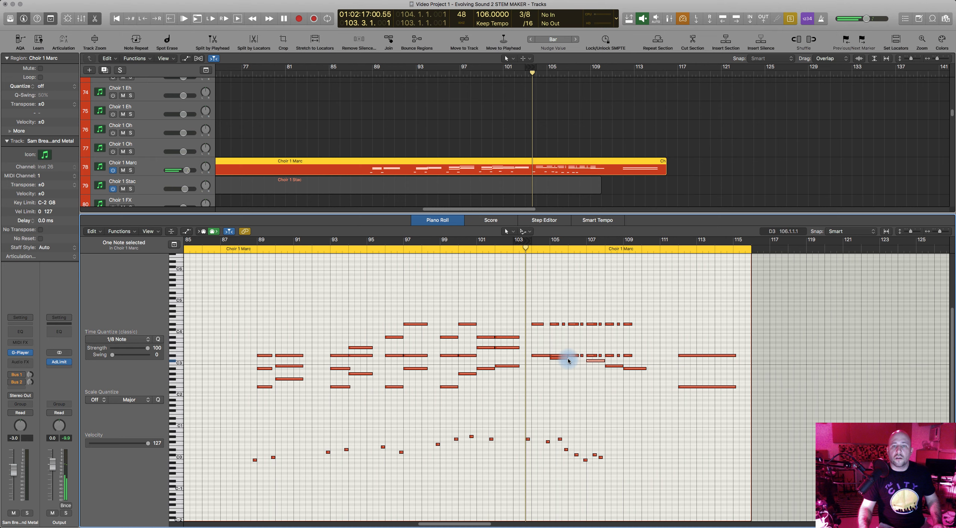
Copy the last keyswitch note to the middle of bar 108 and just before bar 109
{"action": "scroll", "coordinate": [617, 440], "scroll_direction": "right", "scroll_amount": 5}
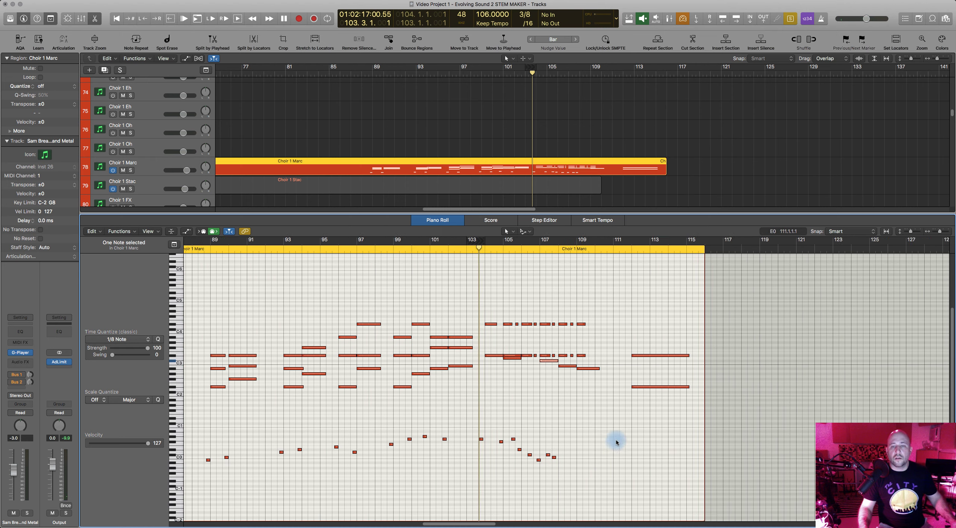
{"action": "key", "text": "super+Right"}
{"action": "key", "text": "super+Right"}
{"action": "key", "text": "super+Right"}
{"action": "key", "text": "super+Right"}
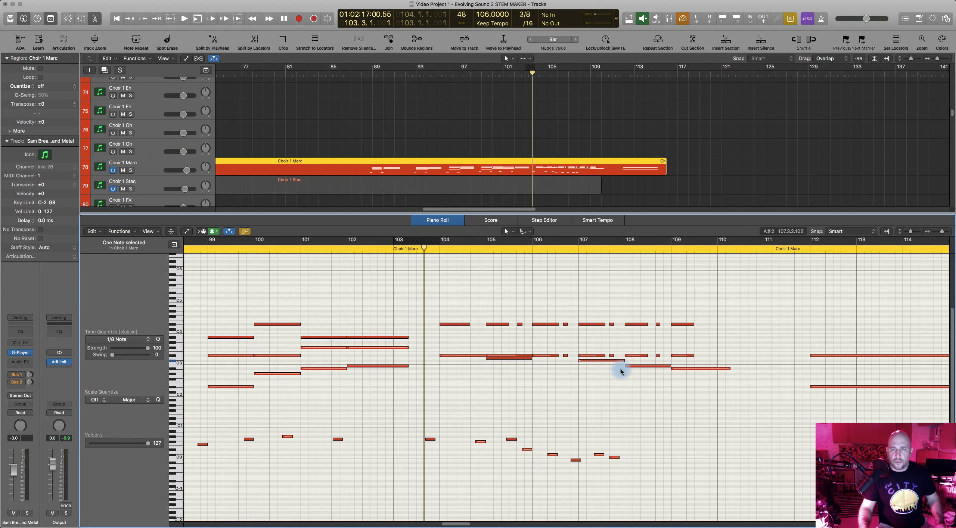
{"action": "left_click", "coordinate": [614, 458]}
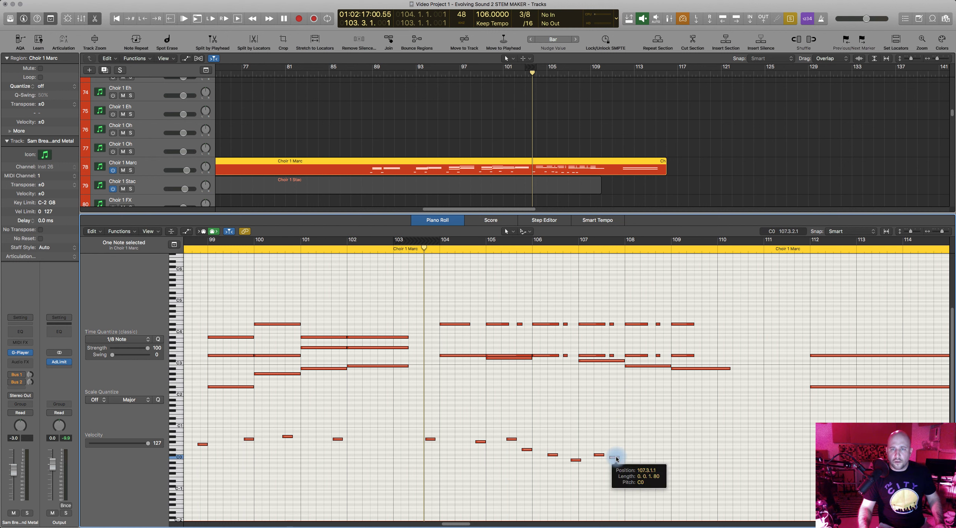
{"action": "left_click_drag", "start_coordinate": [617, 460], "coordinate": [668, 462]}
Play back the soloed Choir 1 Marc part from about bar 88 to bar 110
{"action": "key", "text": "super+Left"}
{"action": "key", "text": "super+Left"}
{"action": "key", "text": "super+Left"}
{"action": "key", "text": "super+Left"}
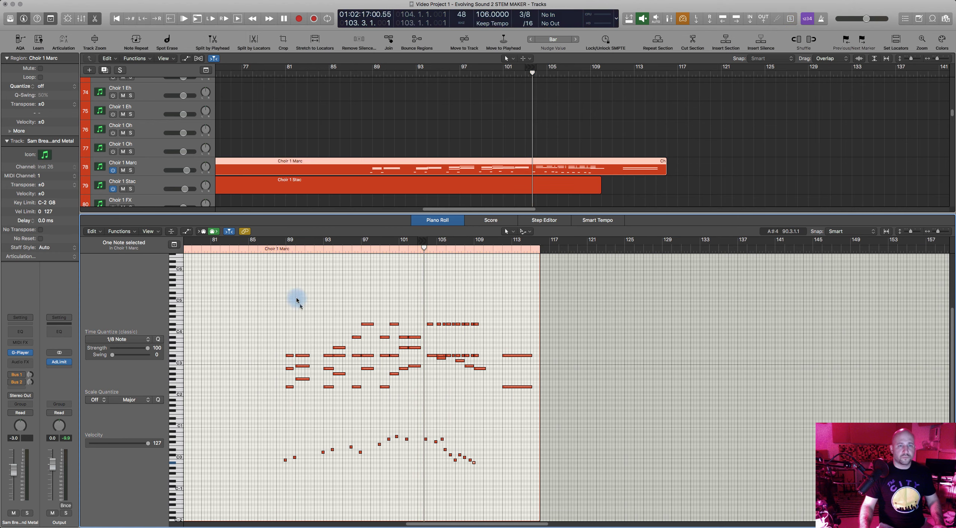
{"action": "left_click", "coordinate": [278, 250]}
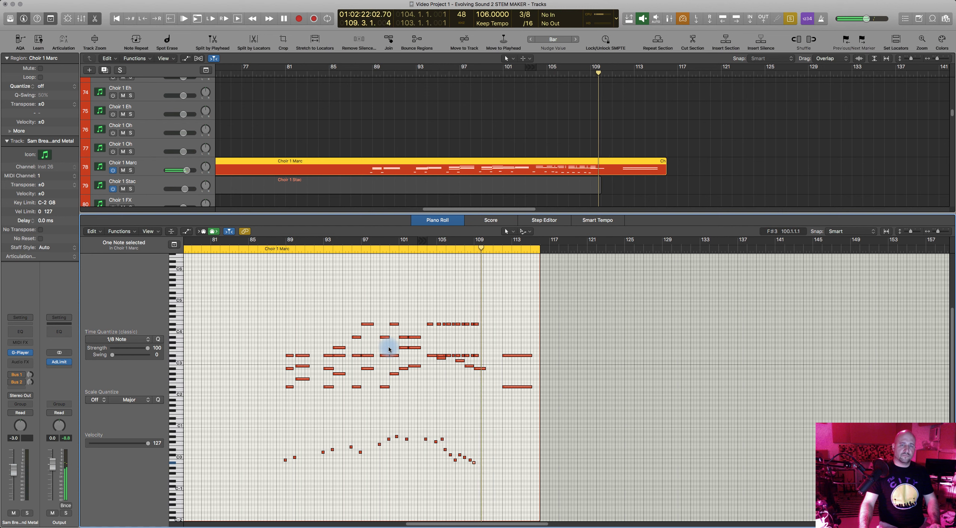
{"action": "key", "text": "space"}
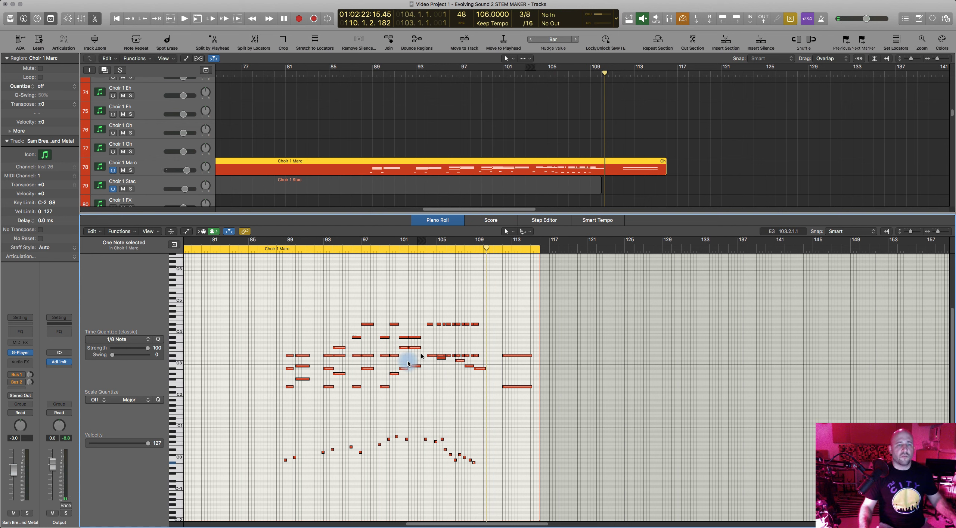
Trim the low D#2 note at bar 93 to end at bar 94
{"action": "scroll", "coordinate": [420, 390], "scroll_direction": "up", "scroll_amount": 5}
{"action": "scroll", "coordinate": [420, 390], "scroll_direction": "down", "scroll_amount": 1}
{"action": "scroll", "coordinate": [420, 390], "scroll_direction": "left", "scroll_amount": 8}
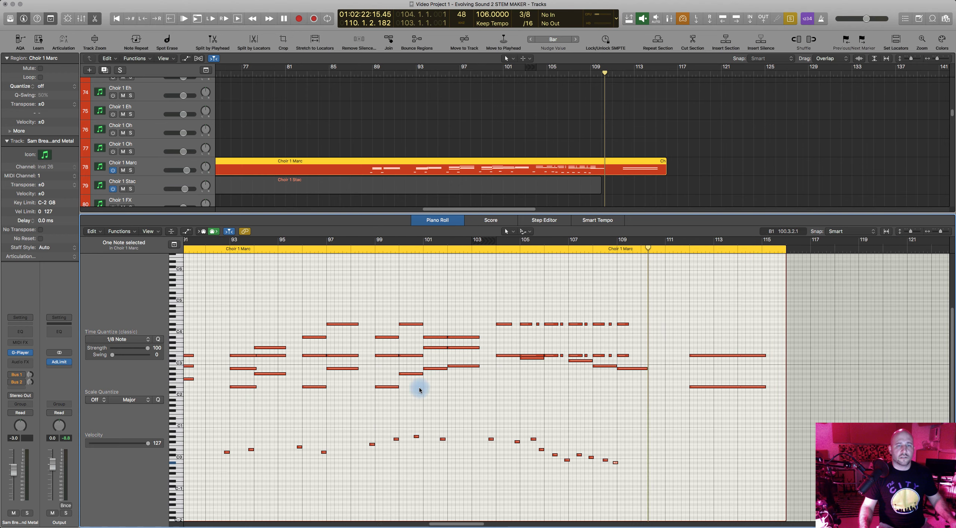
{"action": "scroll", "coordinate": [418, 390], "scroll_direction": "left", "scroll_amount": 2}
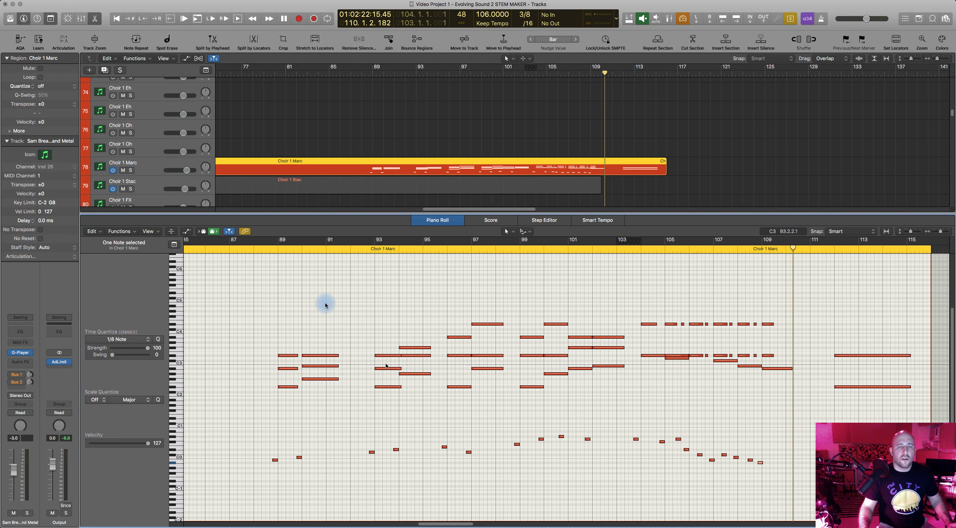
{"action": "left_click_drag", "start_coordinate": [366, 340], "coordinate": [400, 389]}
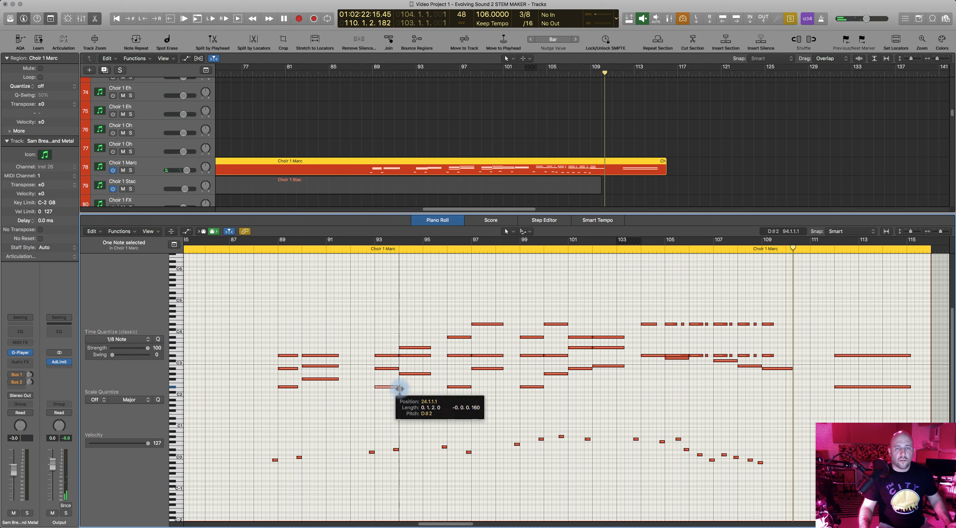
Replay the soloed choir part from about bar 88 to bar 94 to check the trimmed note
{"action": "left_click", "coordinate": [257, 249]}
{"action": "key", "text": "space"}
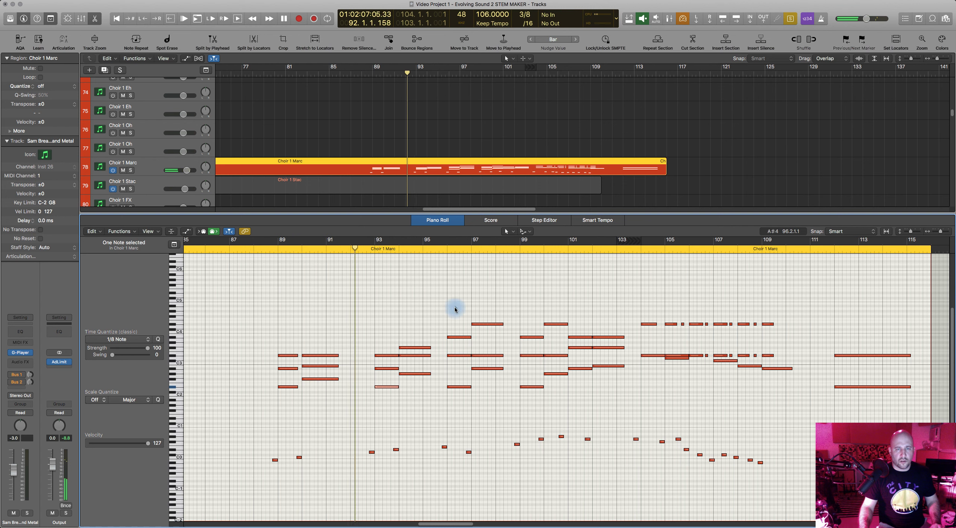
{"action": "key", "text": "space"}
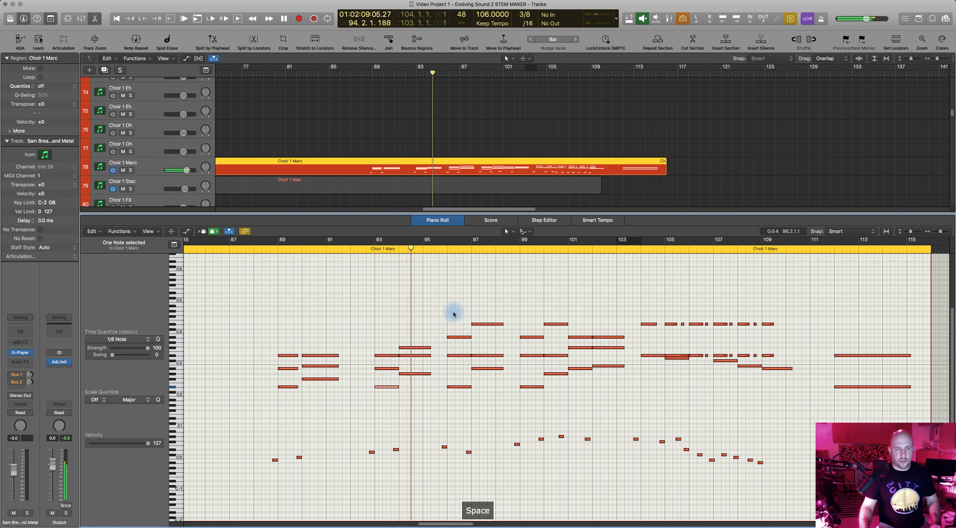
Turn off solo mode and play the full arrangement from about bar 88
{"action": "key", "text": "ctrl+s"}
{"action": "left_click", "coordinate": [265, 253]}
{"action": "key", "text": "space"}
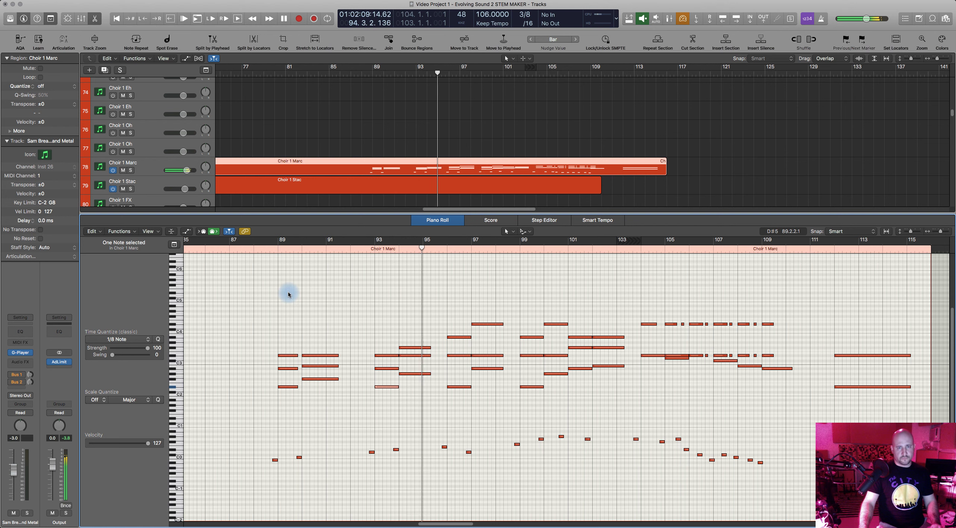
Audition the choir within the full arrangement around bars 94 to 97, then play from about bar 95 to bar 109
{"action": "key", "text": "space"}
{"action": "key", "text": "space"}
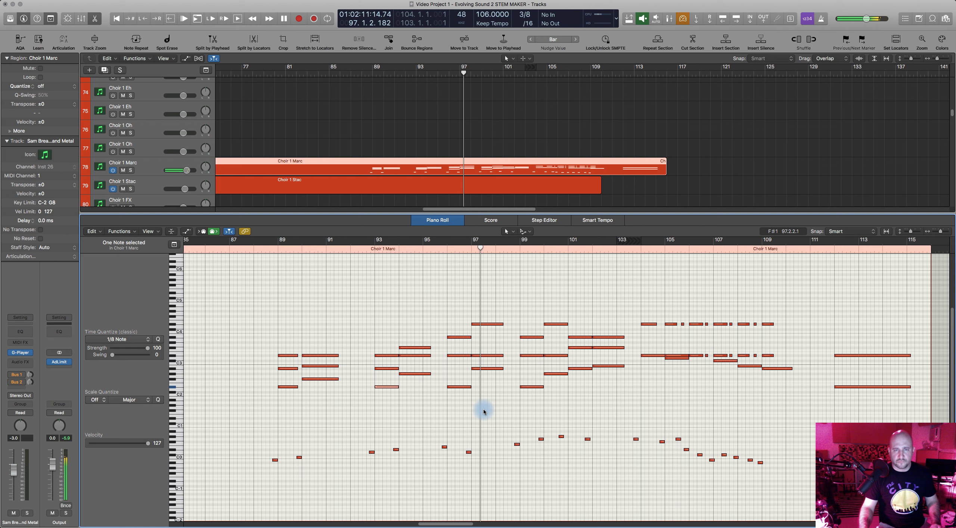
{"action": "key", "text": "space"}
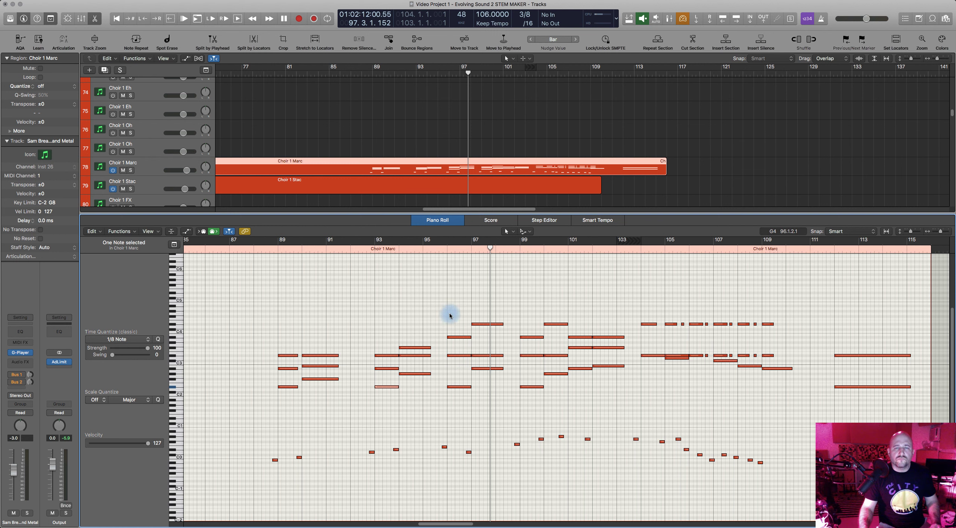
{"action": "left_click_drag", "start_coordinate": [450, 316], "coordinate": [464, 338]}
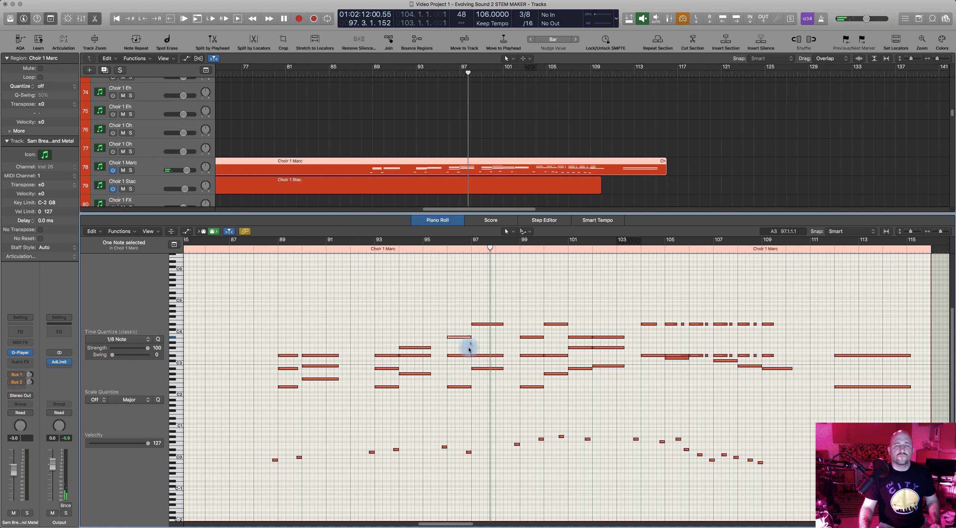
{"action": "left_click", "coordinate": [439, 251]}
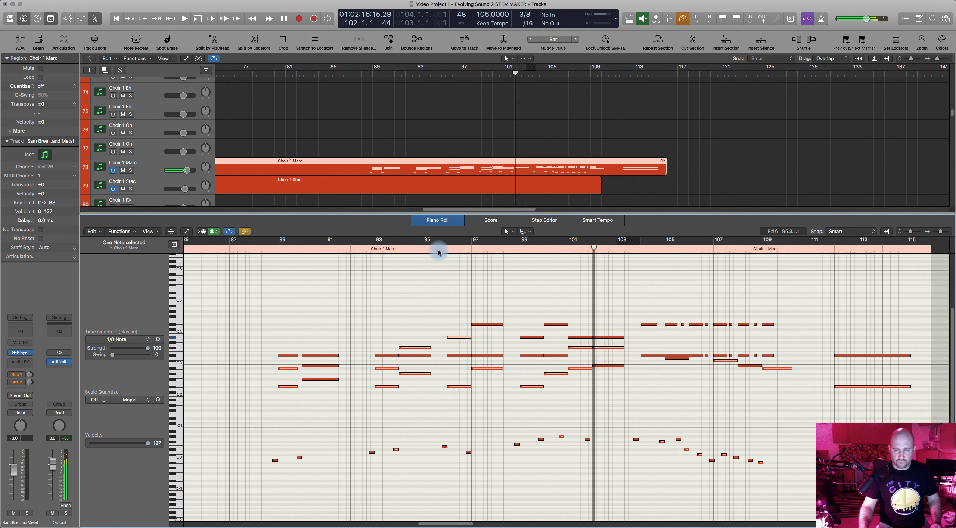
{"action": "key", "text": "space"}
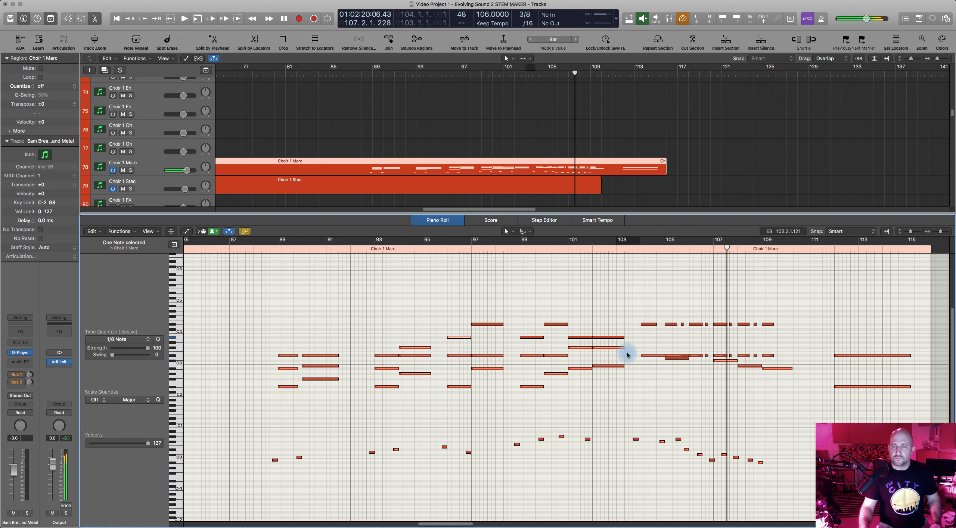
{"action": "key", "text": "space"}
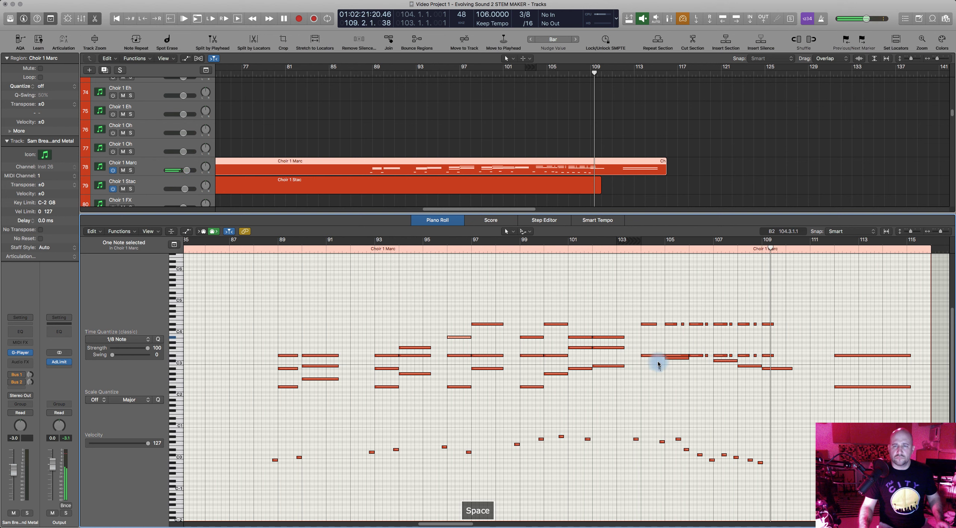
Copy the five lower-voice choir notes from bars 104 to 109 one octave down, starting on D#2, and play back from about bar 103
{"action": "left_click_drag", "start_coordinate": [672, 355], "coordinate": [656, 357]}
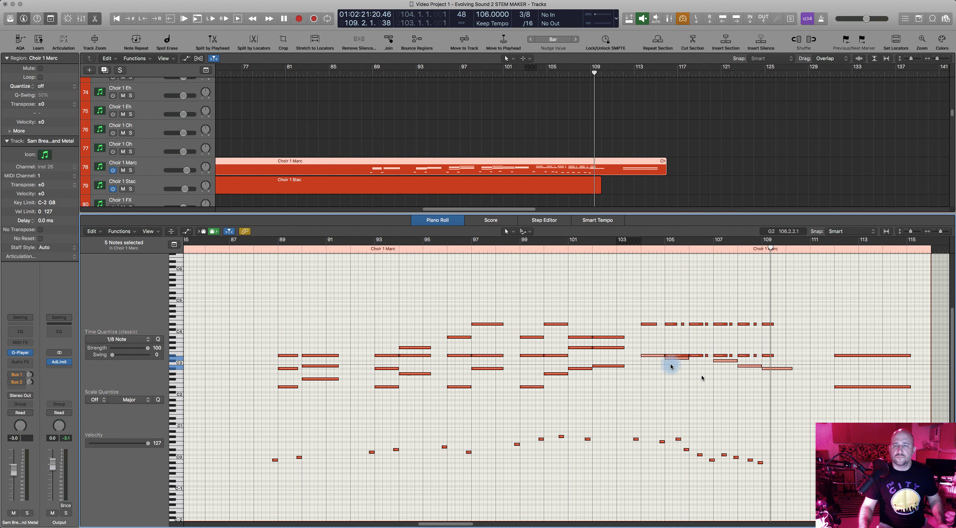
{"action": "left_click_drag", "start_coordinate": [651, 357], "coordinate": [651, 390]}
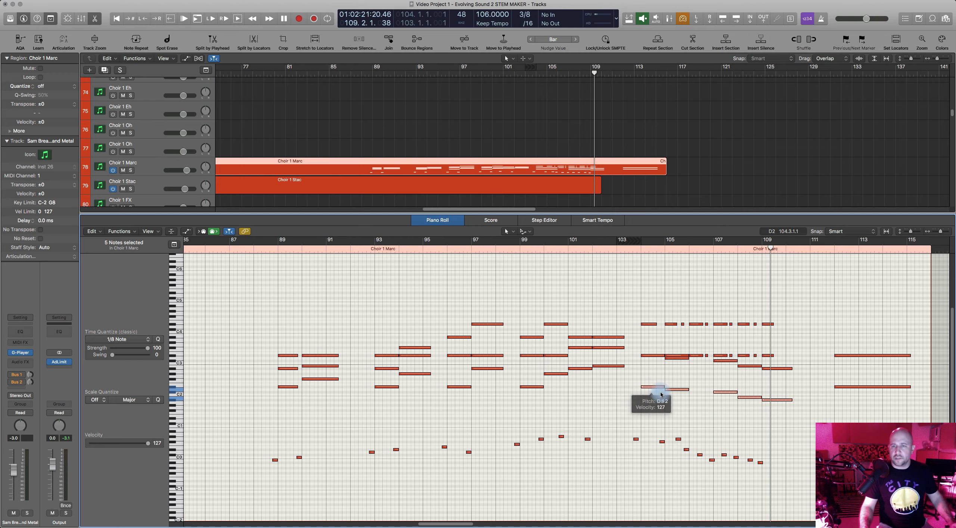
{"action": "scroll", "coordinate": [661, 394], "scroll_direction": "right", "scroll_amount": 10}
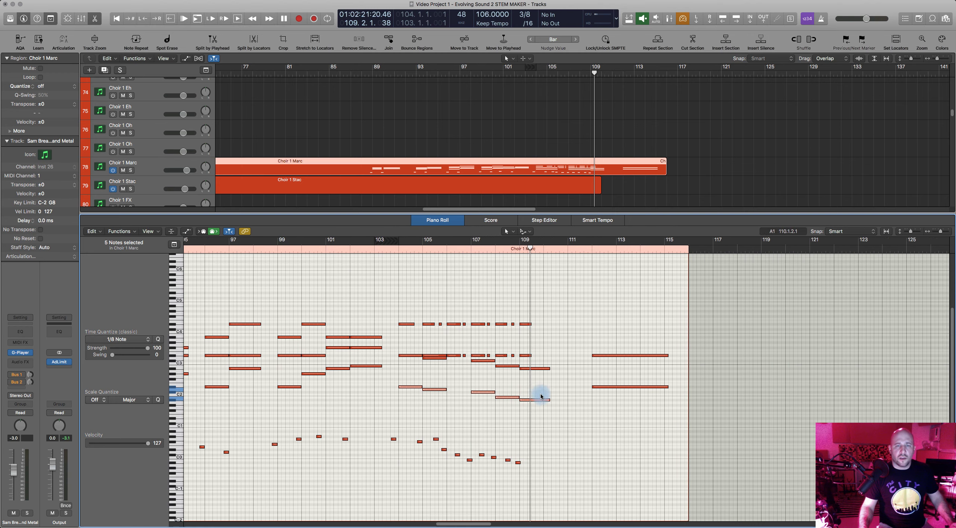
{"action": "scroll", "coordinate": [542, 395], "scroll_direction": "right", "scroll_amount": 3}
{"action": "left_click", "coordinate": [351, 252]}
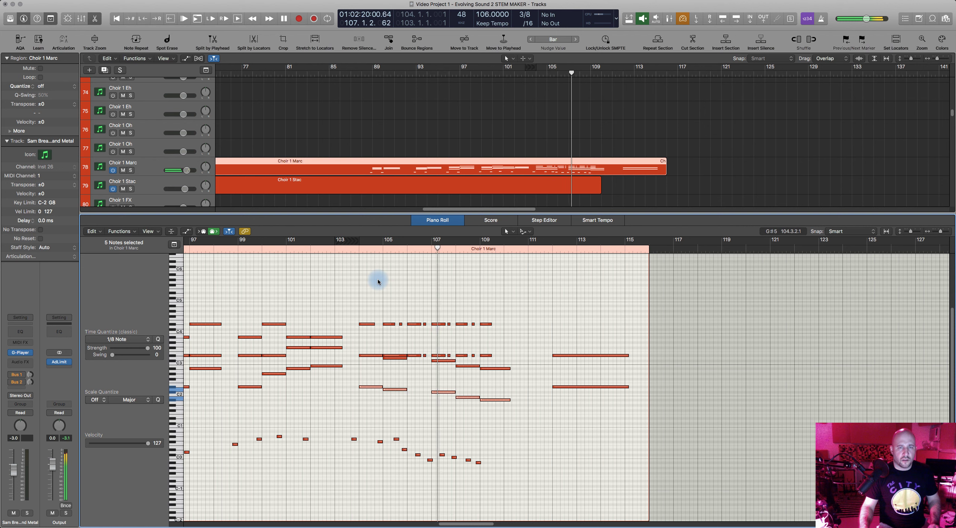
{"action": "key", "text": "space"}
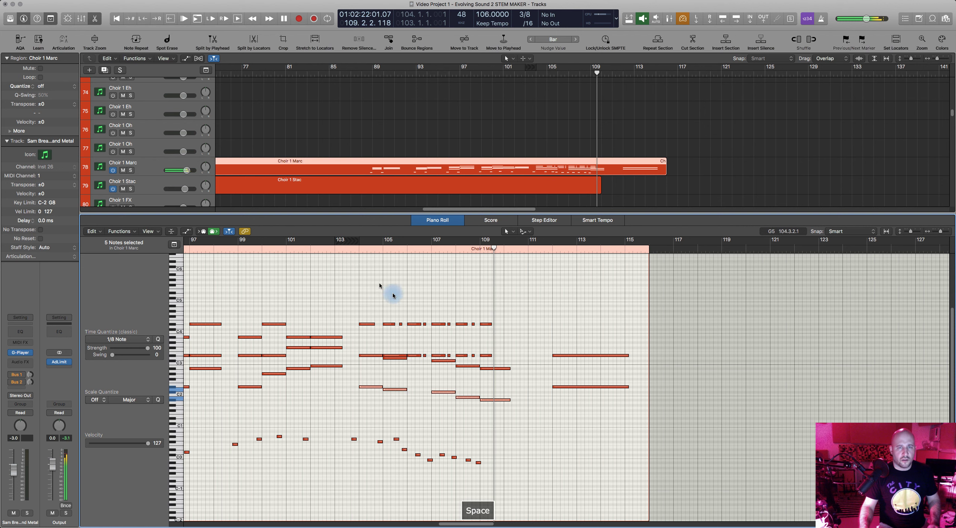
Shorten the three-note choir chords starting at bars 90 and 94, replaying the arrangement from about bar 88
{"action": "scroll", "coordinate": [388, 323], "scroll_direction": "left", "scroll_amount": 10}
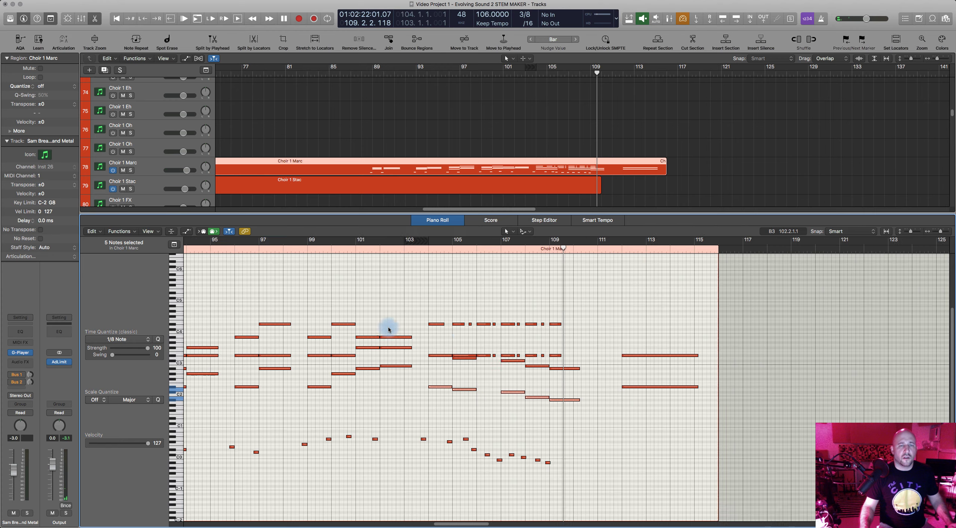
{"action": "scroll", "coordinate": [327, 309], "scroll_direction": "left", "scroll_amount": 2}
{"action": "left_click", "coordinate": [279, 253]}
{"action": "key", "text": "space"}
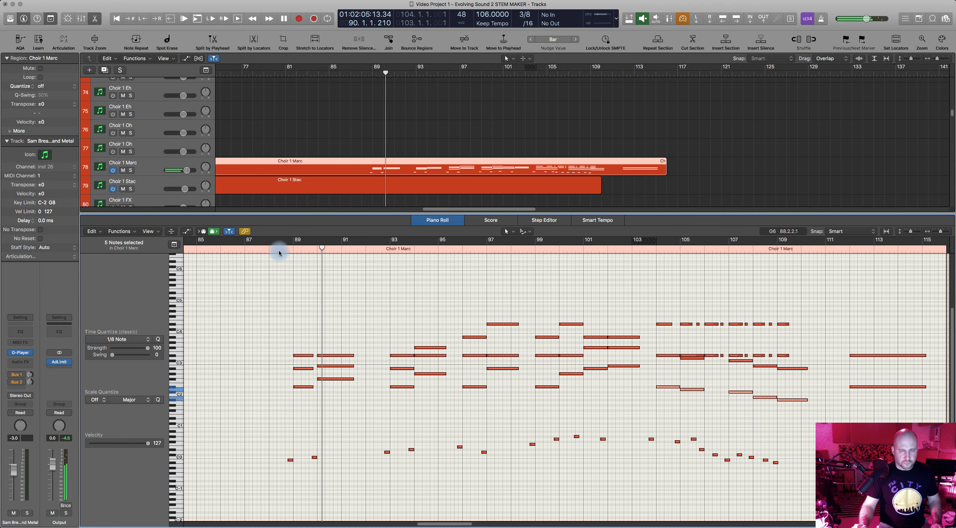
{"action": "left_click_drag", "start_coordinate": [339, 341], "coordinate": [344, 379]}
{"action": "left_click", "coordinate": [283, 252]}
{"action": "key", "text": "space"}
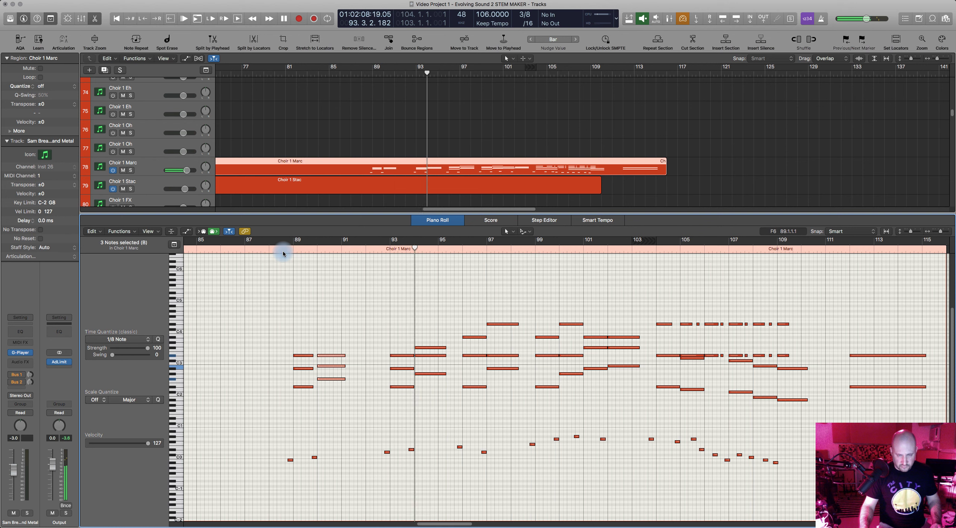
{"action": "key", "text": "space"}
{"action": "left_click_drag", "start_coordinate": [434, 332], "coordinate": [441, 376]}
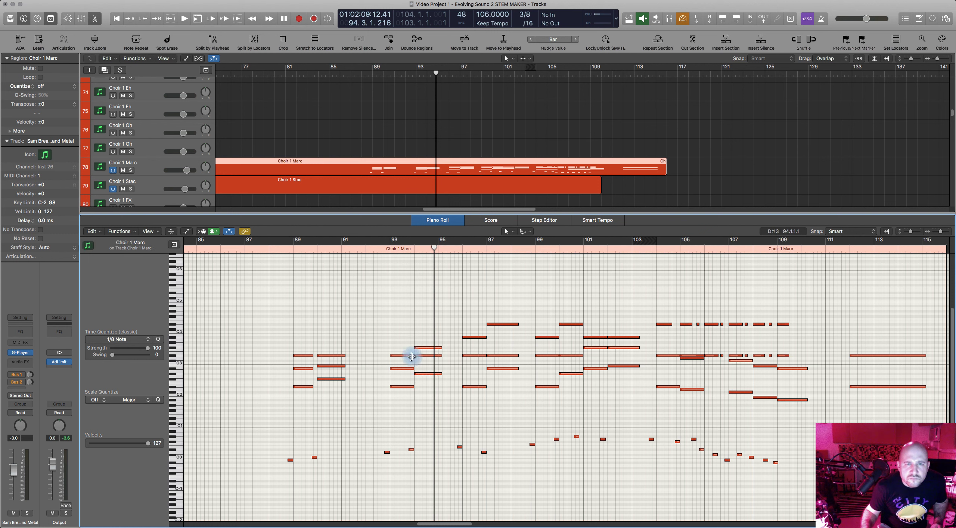
Try Force Legato on the choir chords from bar 93 to bar 97, trimming note ends to following notes and to selected notes
{"action": "left_click_drag", "start_coordinate": [385, 324], "coordinate": [427, 399]}
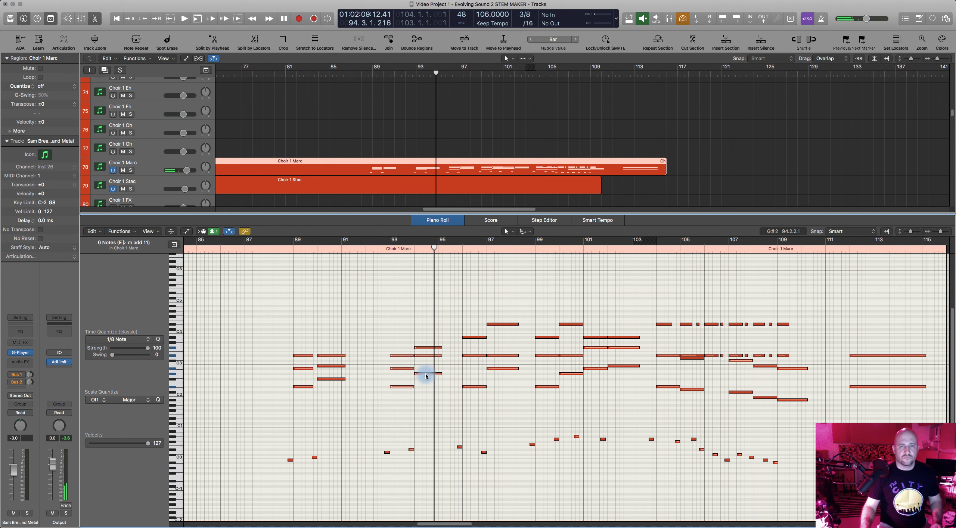
{"action": "left_click_drag", "start_coordinate": [394, 332], "coordinate": [503, 405]}
{"action": "right_click", "coordinate": [406, 389]}
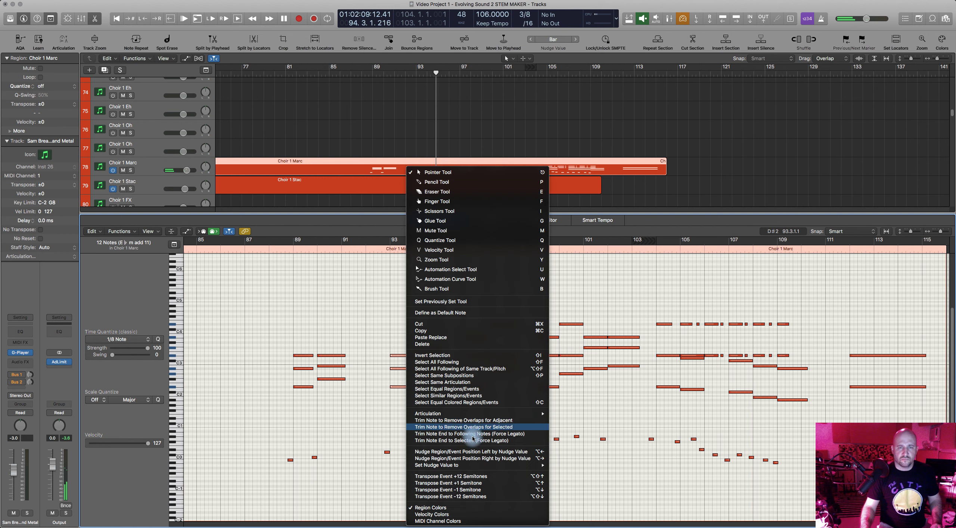
{"action": "left_click", "coordinate": [477, 434]}
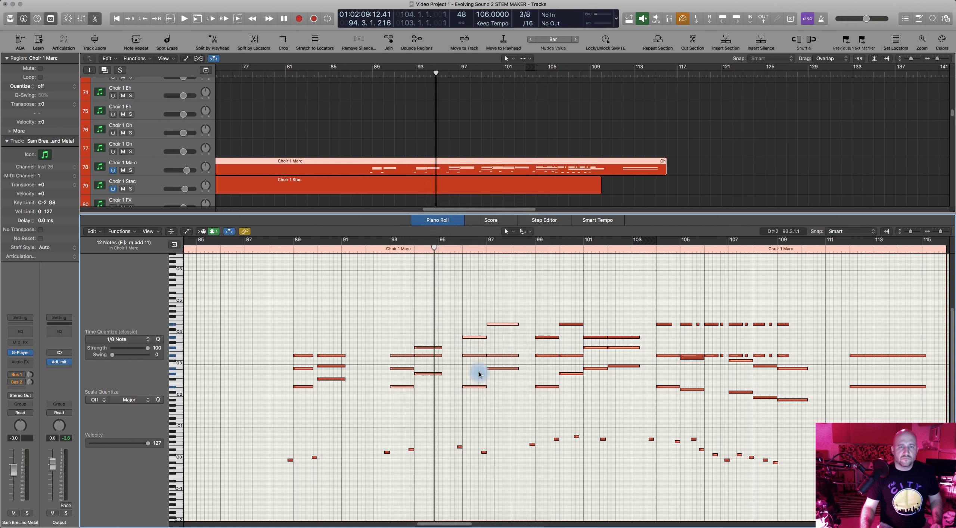
{"action": "left_click", "coordinate": [449, 164]}
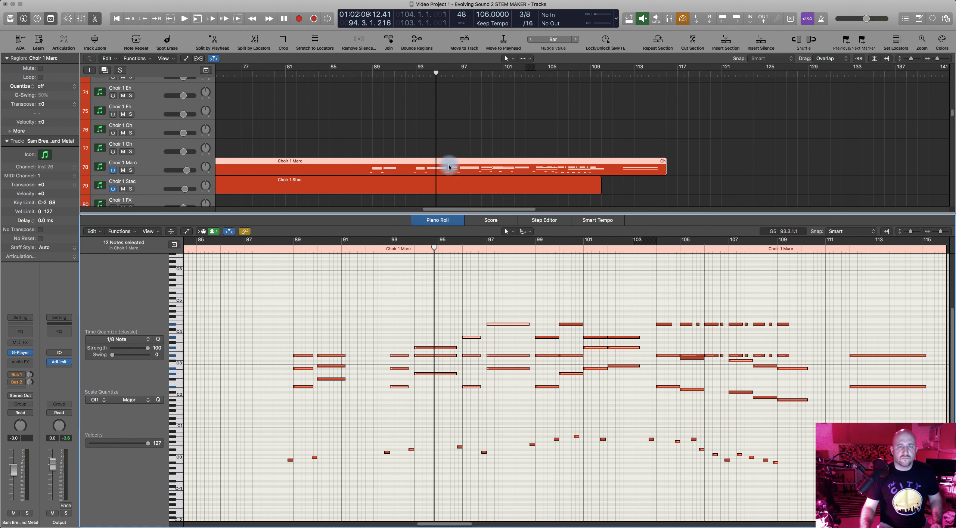
{"action": "right_click", "coordinate": [430, 349]}
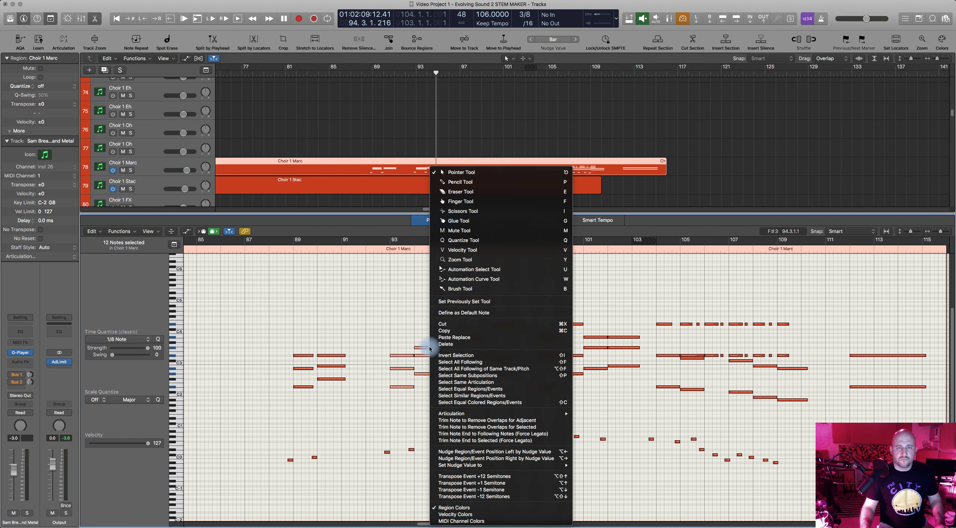
{"action": "left_click", "coordinate": [483, 441]}
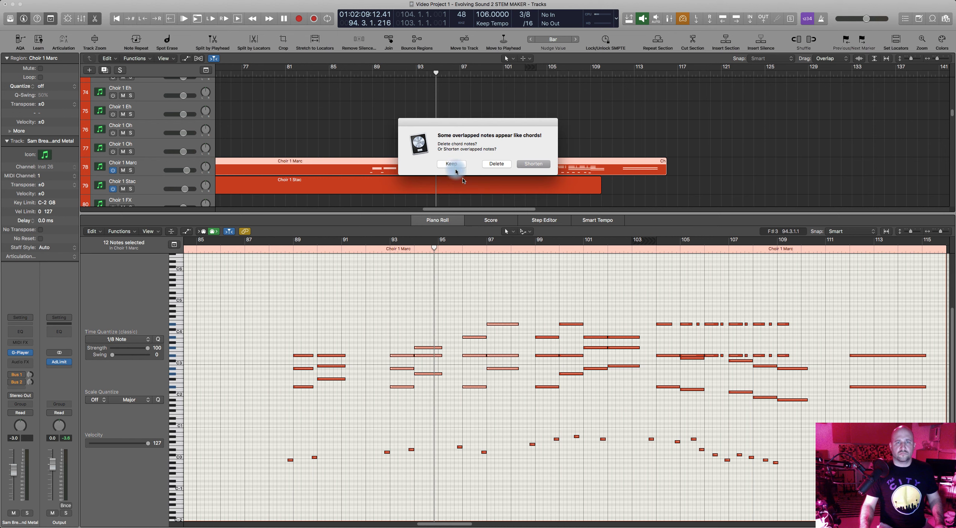
{"action": "left_click", "coordinate": [451, 164]}
Shorten the three-note chord at bar 94 to end at bar 95 and play back from about bar 92
{"action": "left_click_drag", "start_coordinate": [445, 341], "coordinate": [437, 375]}
{"action": "left_click", "coordinate": [379, 251]}
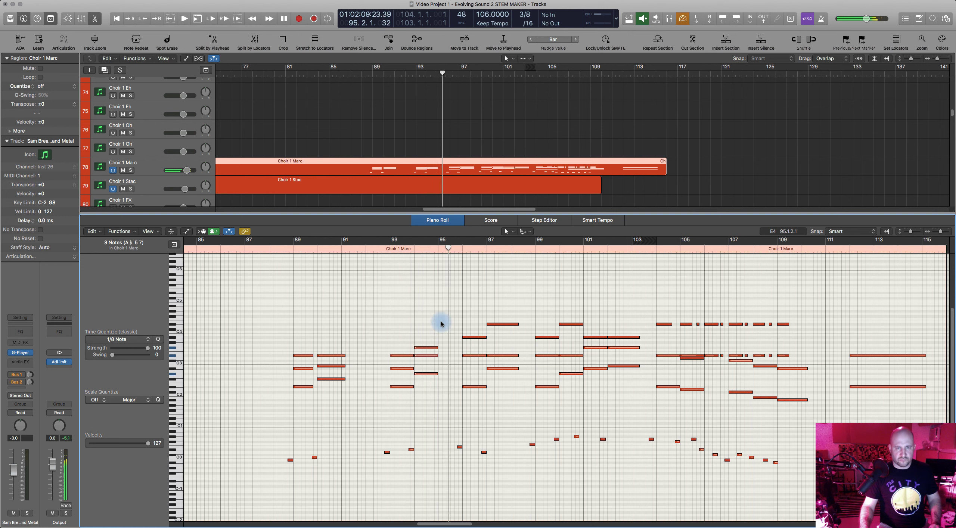
{"action": "key", "text": "space"}
{"action": "left_click", "coordinate": [426, 357]}
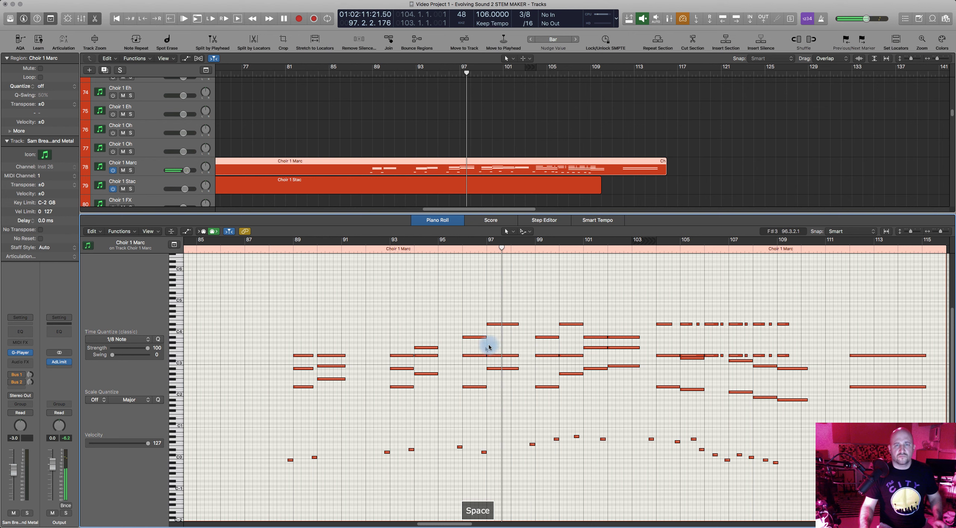
Copy the choir's A#3 note from bar 96 to bar 97, matching the chord's length, and play back from about bar 95
{"action": "left_click_drag", "start_coordinate": [477, 339], "coordinate": [518, 338]}
{"action": "left_click", "coordinate": [455, 249]}
{"action": "key", "text": "space"}
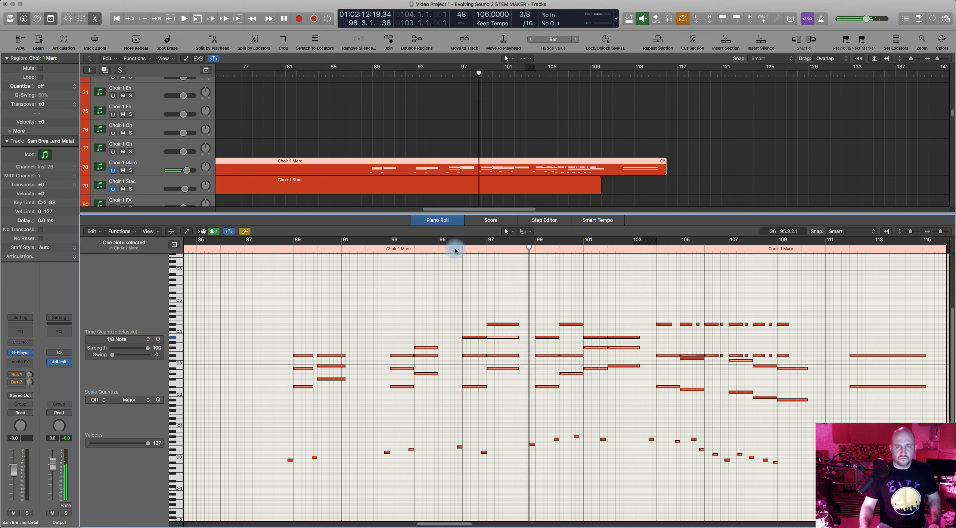
{"action": "key", "text": "space"}
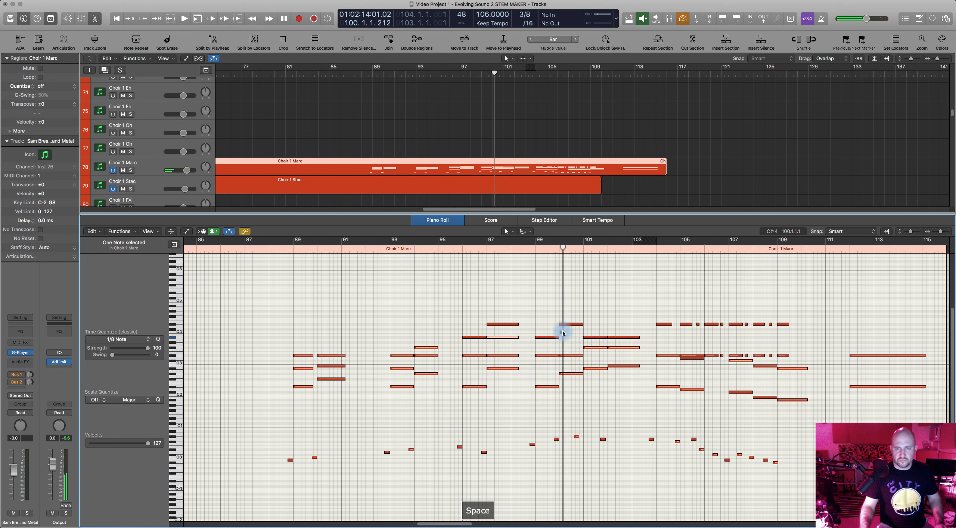
Copy the choir's top note at bar 100 down to A#3 and play back from about bar 98
{"action": "left_click_drag", "start_coordinate": [570, 327], "coordinate": [569, 338]}
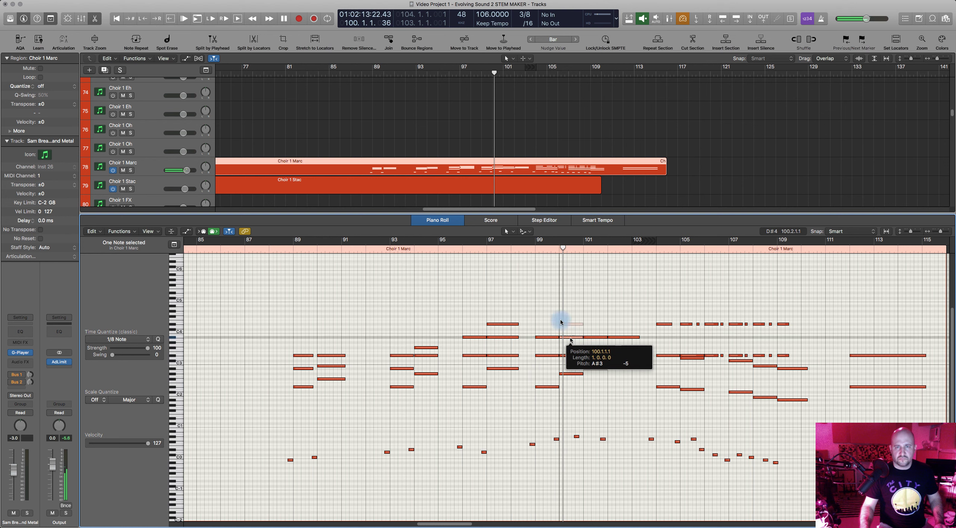
{"action": "left_click", "coordinate": [527, 249]}
{"action": "key", "text": "space"}
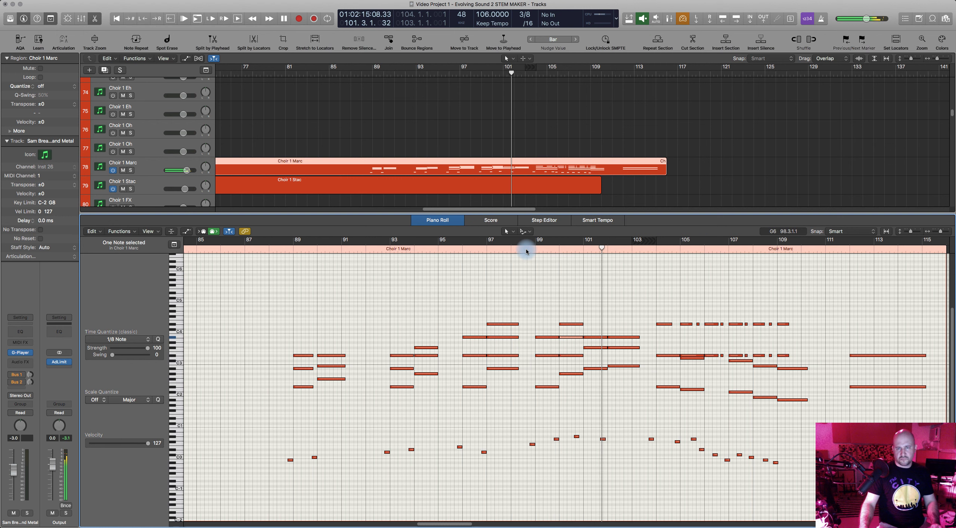
{"action": "key", "text": "space"}
Show the Trump Arts 1 region's notes together with the Choir 1 Marc notes in the Piano Roll
{"action": "scroll", "coordinate": [522, 145], "scroll_direction": "down", "scroll_amount": 10}
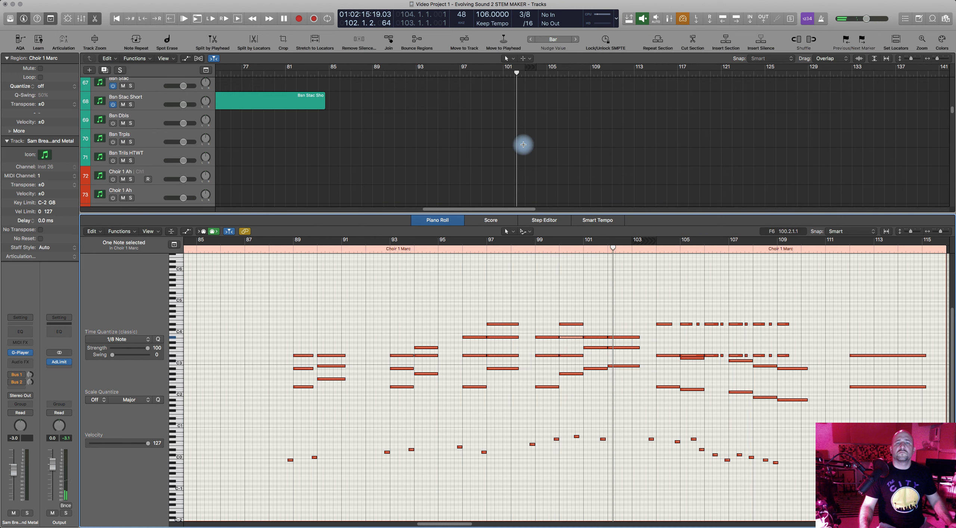
{"action": "scroll", "coordinate": [524, 145], "scroll_direction": "down", "scroll_amount": 5}
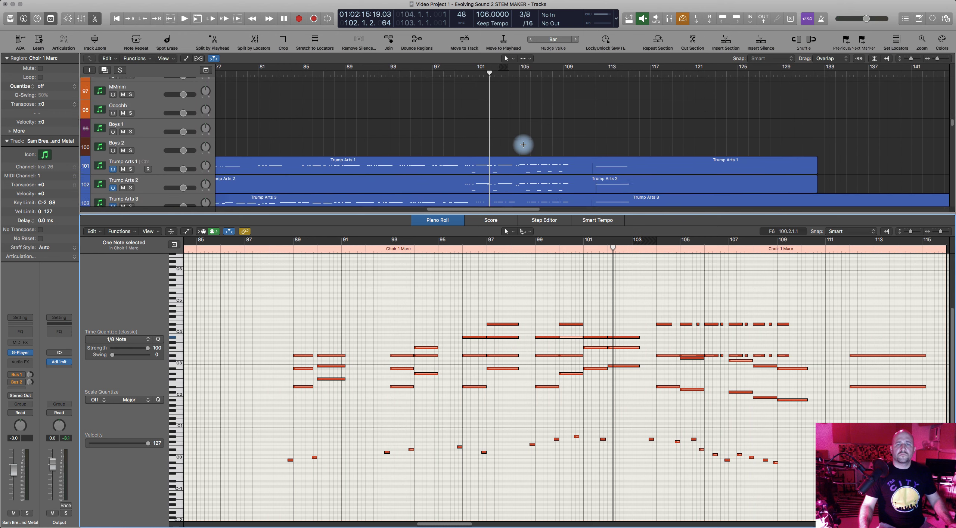
{"action": "left_click", "coordinate": [489, 109], "text": "shift"}
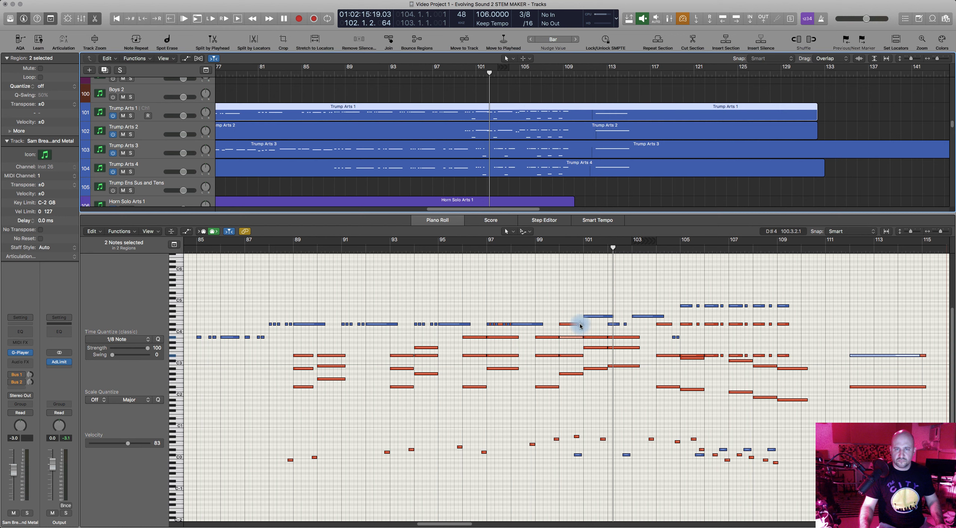
Copy the choir's top note onward from bar 100, trying F#4 at bars 101 and 103 against the trumpet line, and play back
{"action": "left_click_drag", "start_coordinate": [579, 326], "coordinate": [604, 318]}
{"action": "left_click", "coordinate": [552, 249]}
{"action": "key", "text": "space"}
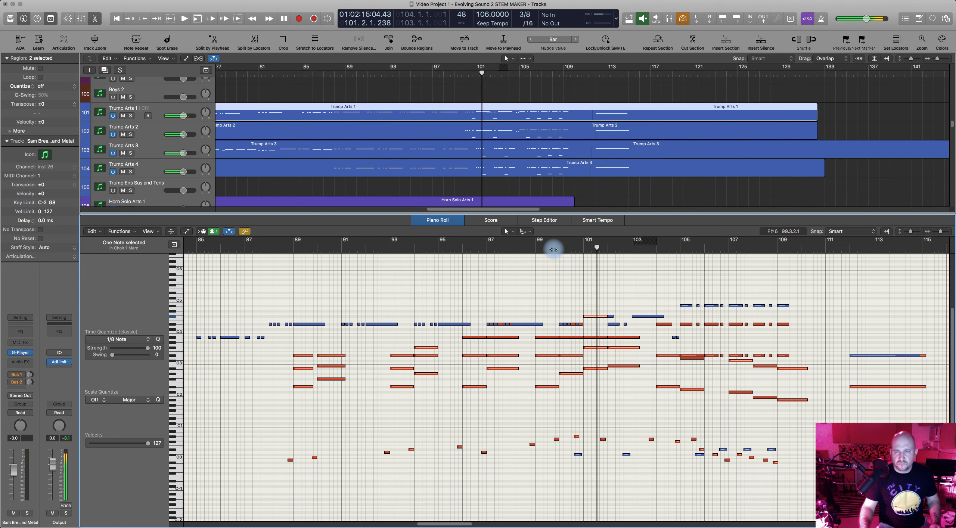
{"action": "left_click_drag", "start_coordinate": [597, 322], "coordinate": [649, 319]}
{"action": "key", "text": "space"}
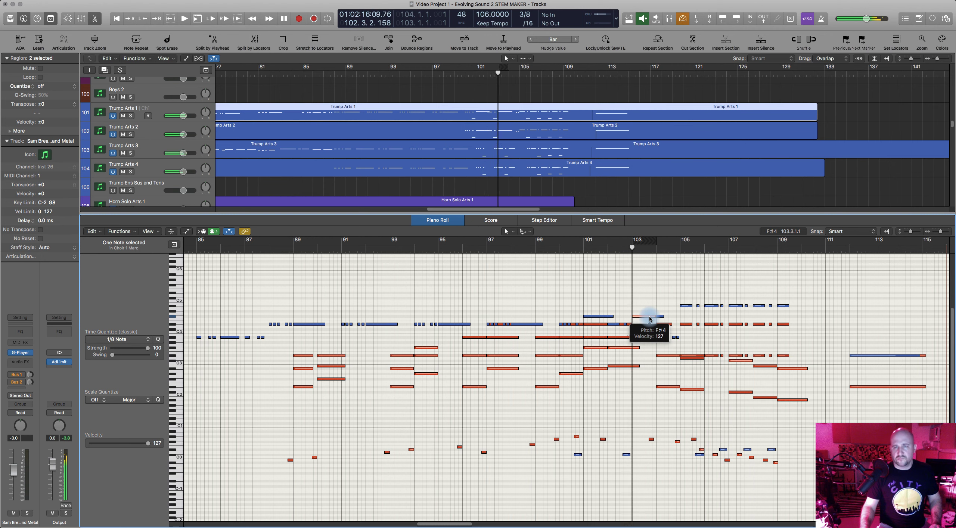
{"action": "key", "text": "space"}
Shorten the three-note choir chord at bar 102 to end at bar 103 and undo the move of the F#4 note at bar 103
{"action": "scroll", "coordinate": [649, 337], "scroll_direction": "right", "scroll_amount": 5}
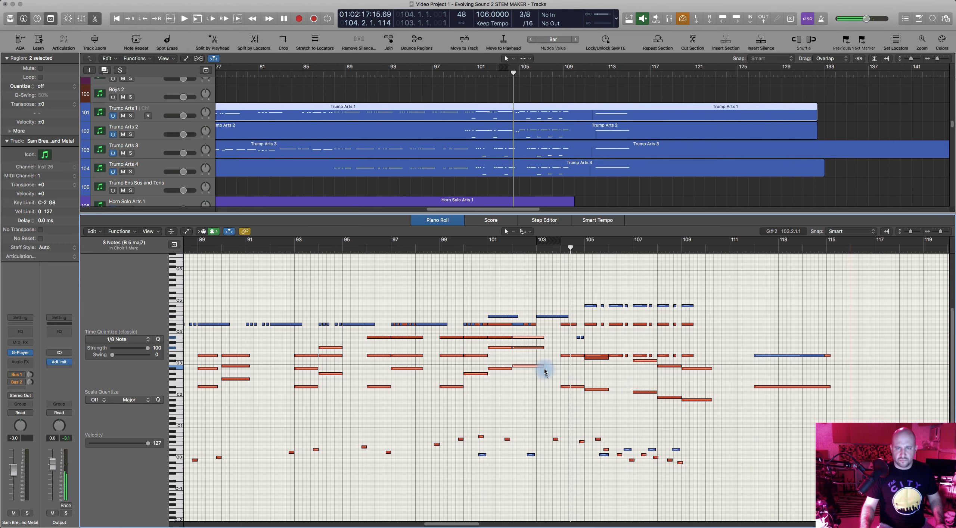
{"action": "left_click_drag", "start_coordinate": [543, 367], "coordinate": [537, 367]}
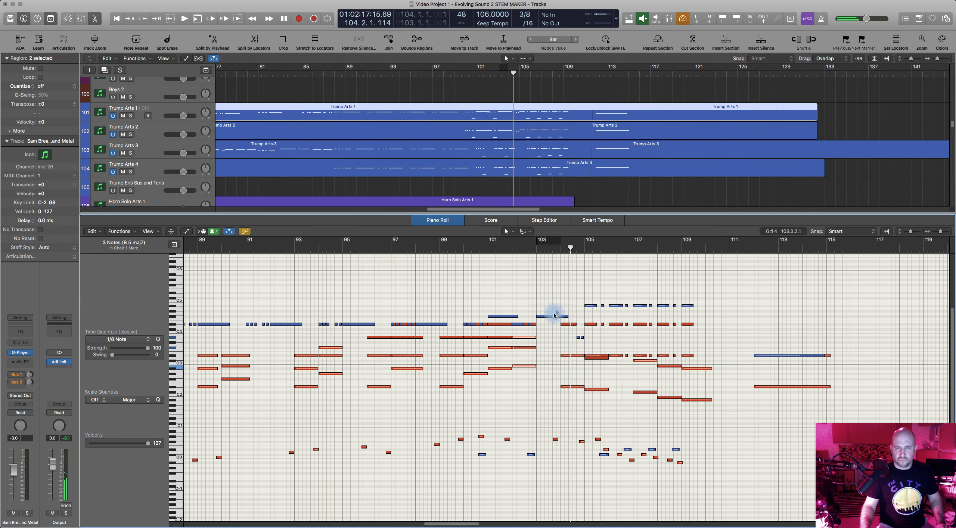
{"action": "left_click_drag", "start_coordinate": [552, 318], "coordinate": [554, 327]}
{"action": "key", "text": "super+z"}
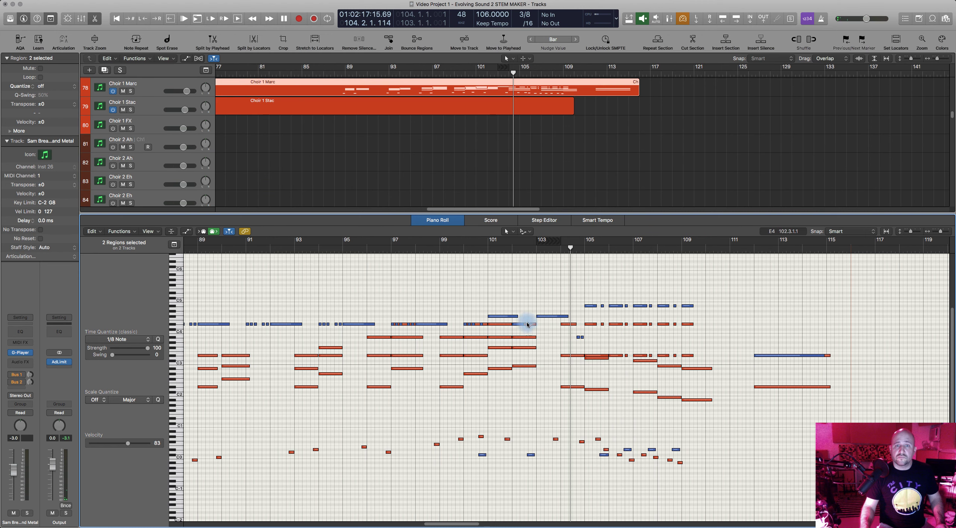
Copy the choir's top note onward to bar 103, duplicate a key-switch note just ahead of it, and play back from about bar 98
{"action": "left_click_drag", "start_coordinate": [503, 328], "coordinate": [554, 326]}
{"action": "left_click", "coordinate": [510, 443]}
{"action": "left_click_drag", "start_coordinate": [508, 441], "coordinate": [533, 443]}
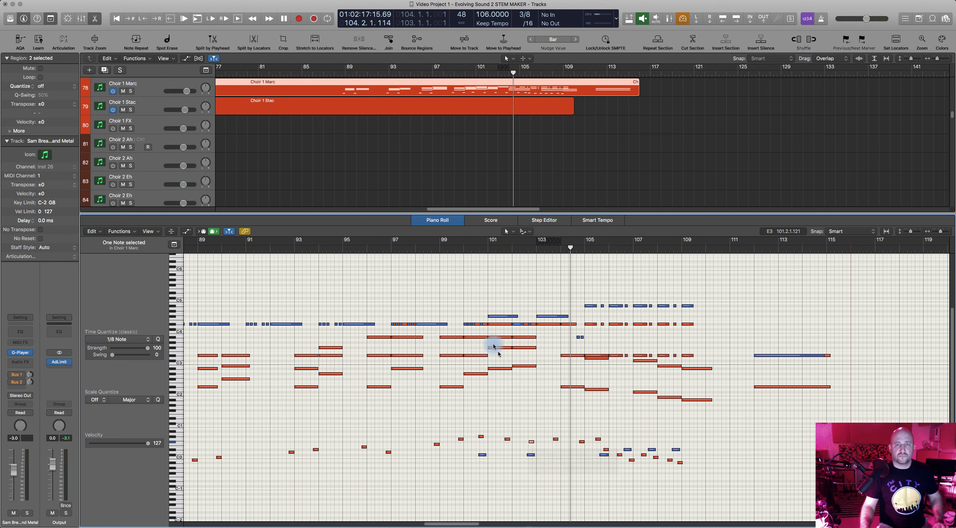
{"action": "key", "text": "space"}
{"action": "left_click", "coordinate": [432, 247]}
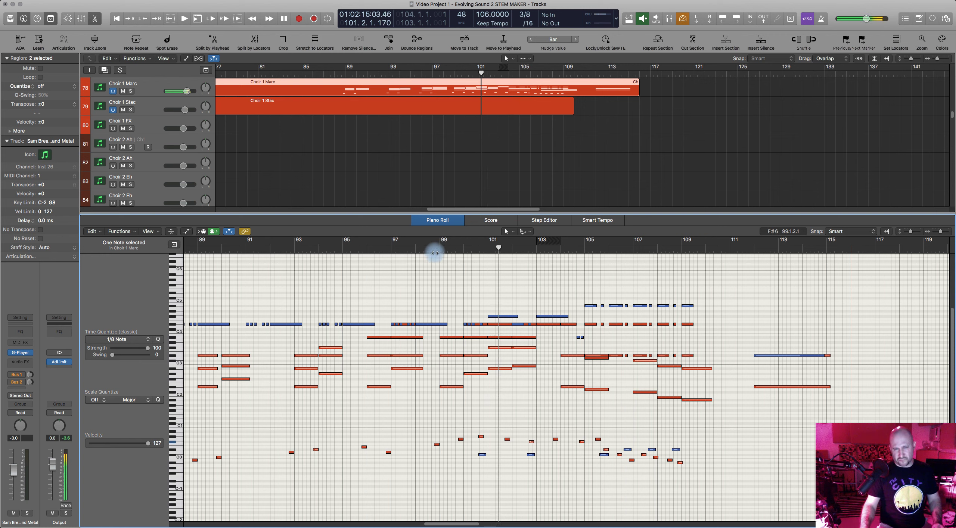
{"action": "key", "text": "space"}
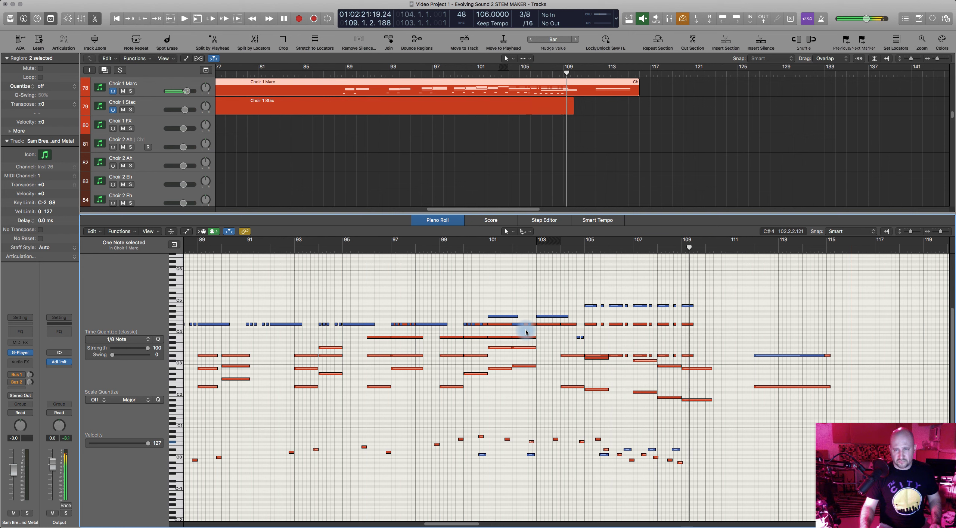
{"action": "key", "text": "space"}
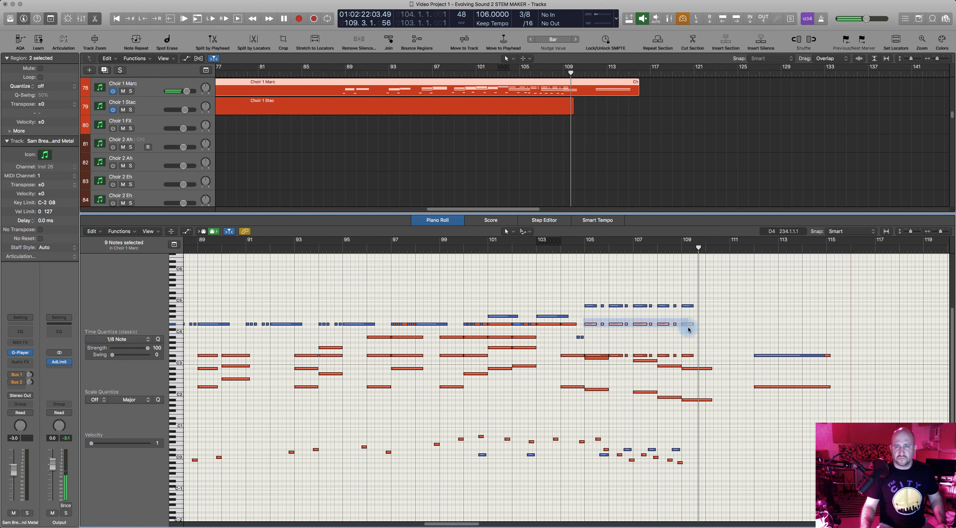
Copy the nine top choir notes at bars 105 to 109 up onto the highest trumpet line and play back from about bar 104
{"action": "left_click_drag", "start_coordinate": [688, 329], "coordinate": [690, 329]}
{"action": "left_click_drag", "start_coordinate": [591, 326], "coordinate": [589, 307]}
{"action": "left_click", "coordinate": [564, 250]}
{"action": "key", "text": "space"}
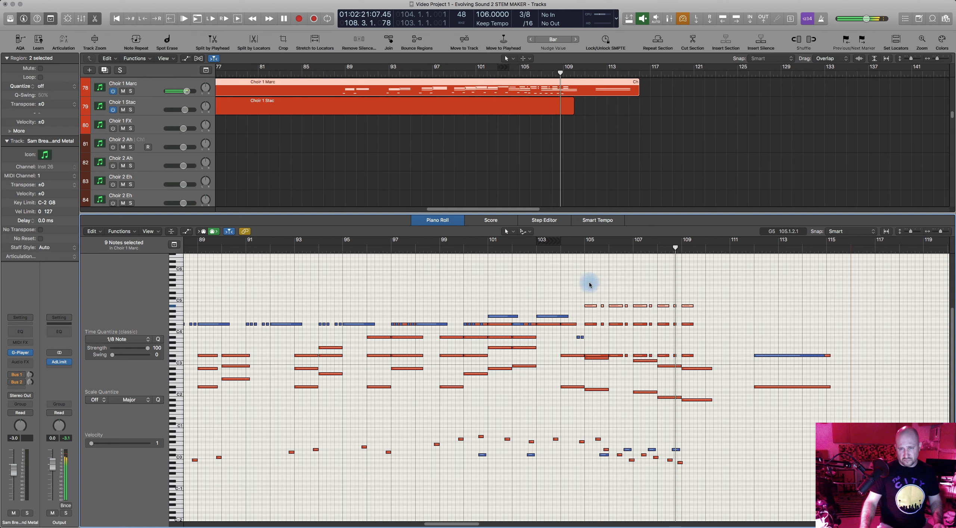
{"action": "key", "text": "space"}
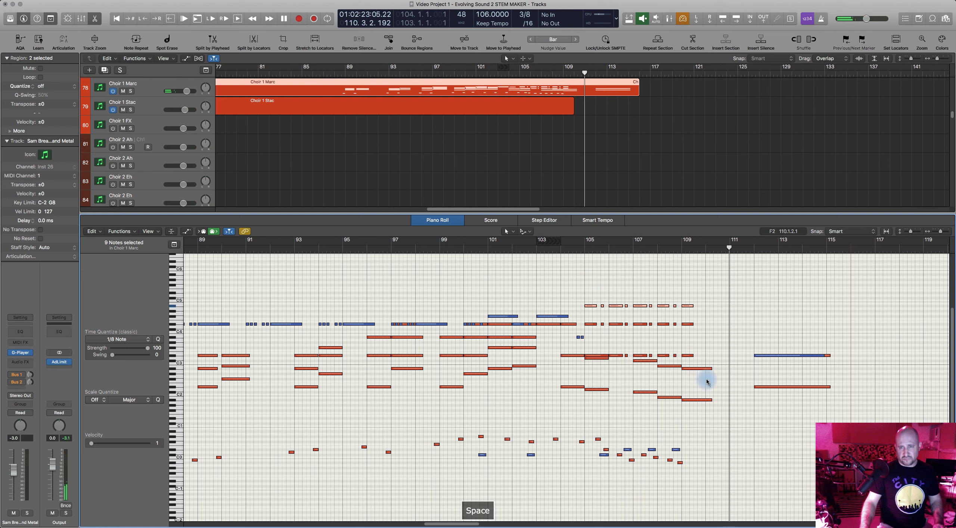
Shorten the two low choir notes at bar 109 to end with the notes above them and play back from about bar 103
{"action": "left_click_drag", "start_coordinate": [711, 361], "coordinate": [694, 401]}
{"action": "left_click", "coordinate": [555, 255]}
{"action": "key", "text": "space"}
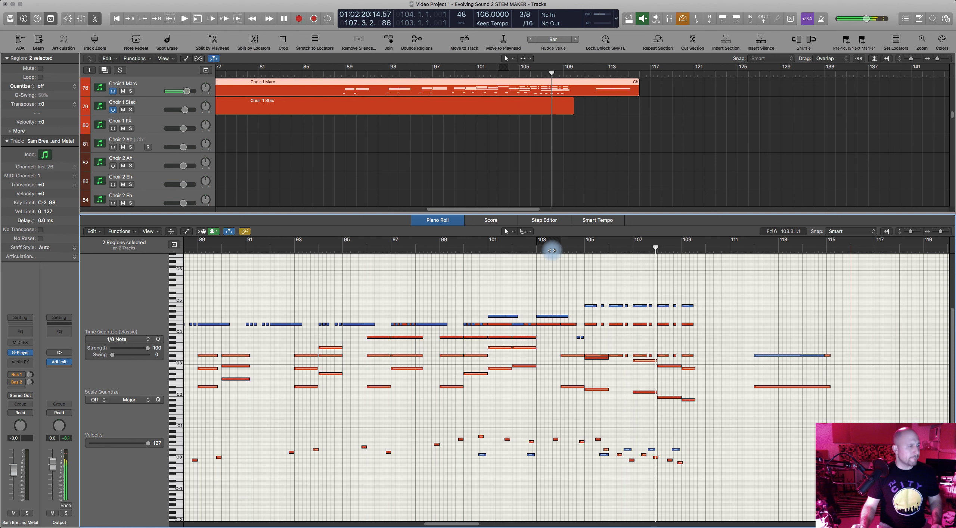
{"action": "key", "text": "space"}
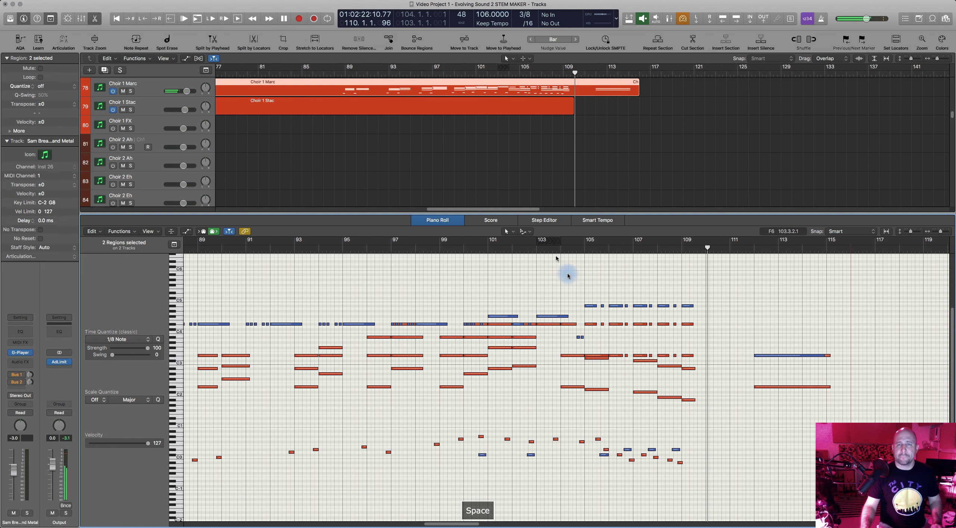
Play back the choir and trumpet parts from bar 47 through about bar 78
{"action": "scroll", "coordinate": [547, 374], "scroll_direction": "left", "scroll_amount": 15}
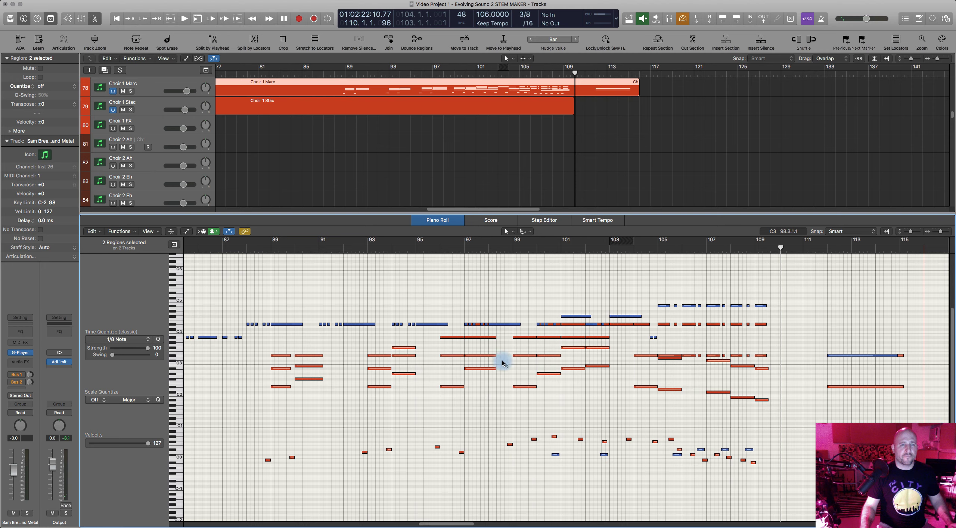
{"action": "scroll", "coordinate": [365, 292], "scroll_direction": "left", "scroll_amount": 6}
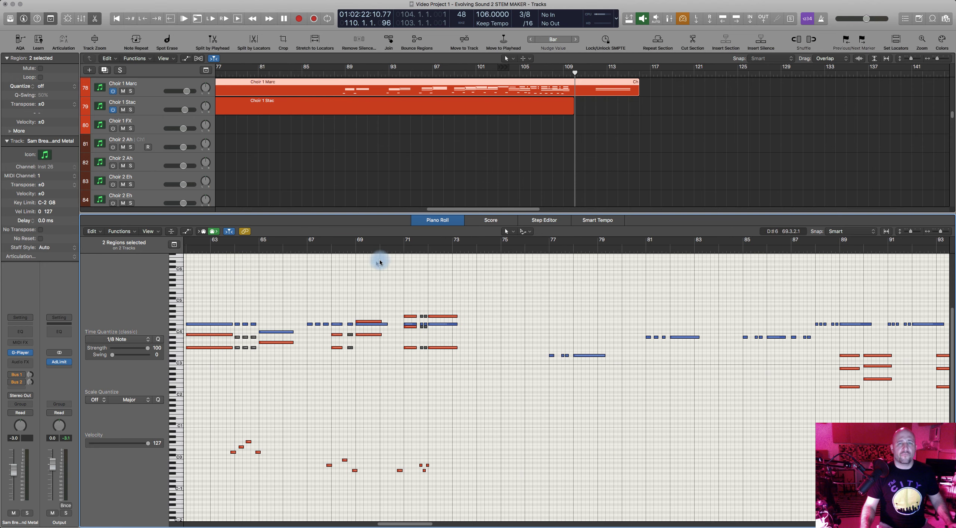
{"action": "scroll", "coordinate": [335, 323], "scroll_direction": "down", "scroll_amount": 8}
{"action": "scroll", "coordinate": [380, 325], "scroll_direction": "left", "scroll_amount": 5}
{"action": "left_click", "coordinate": [271, 251]}
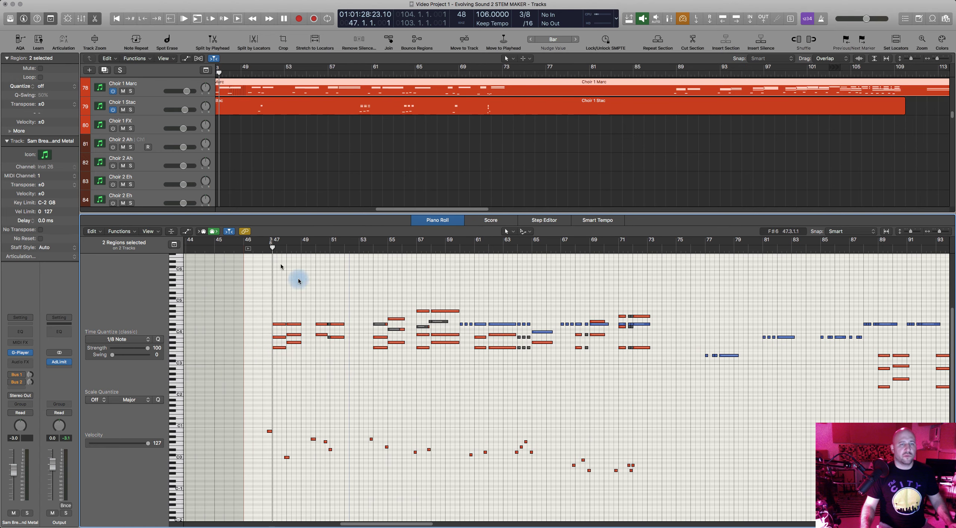
{"action": "scroll", "coordinate": [364, 351], "scroll_direction": "right", "scroll_amount": 3}
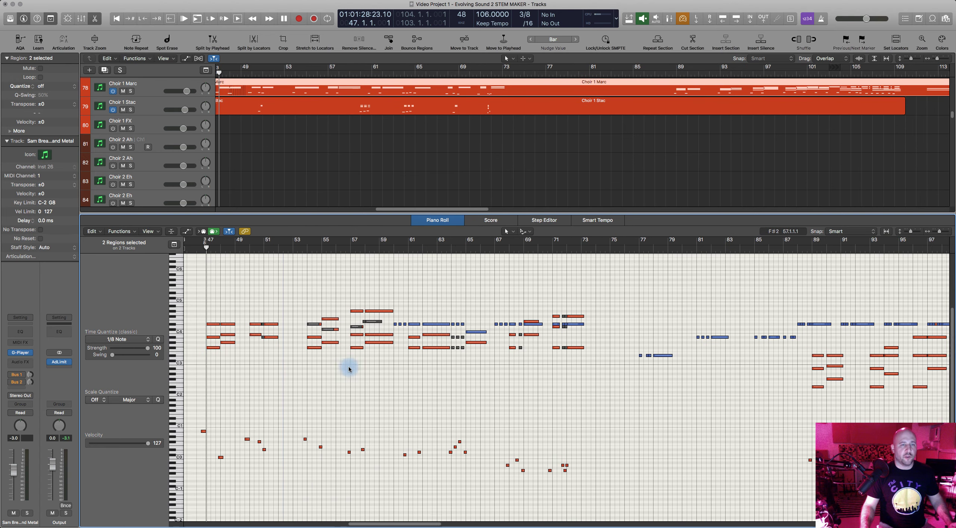
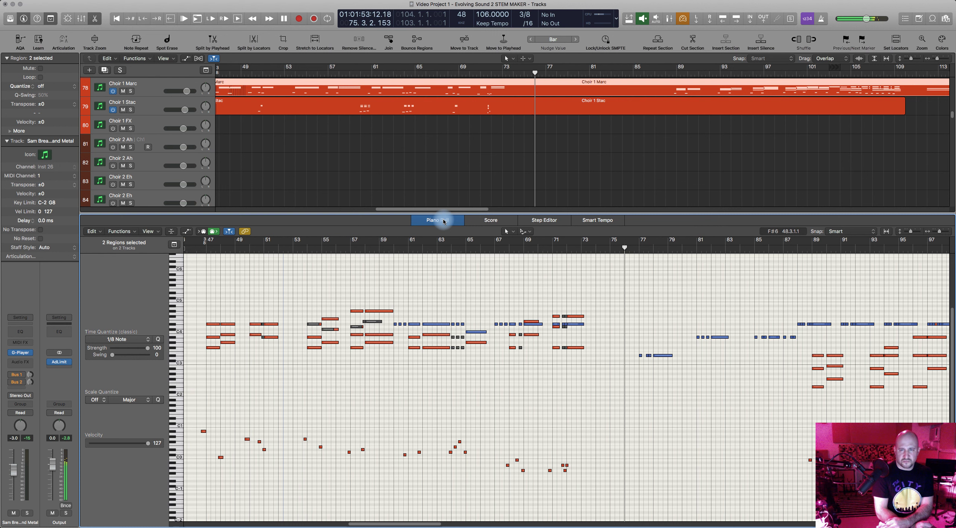
{"action": "key", "text": "space"}
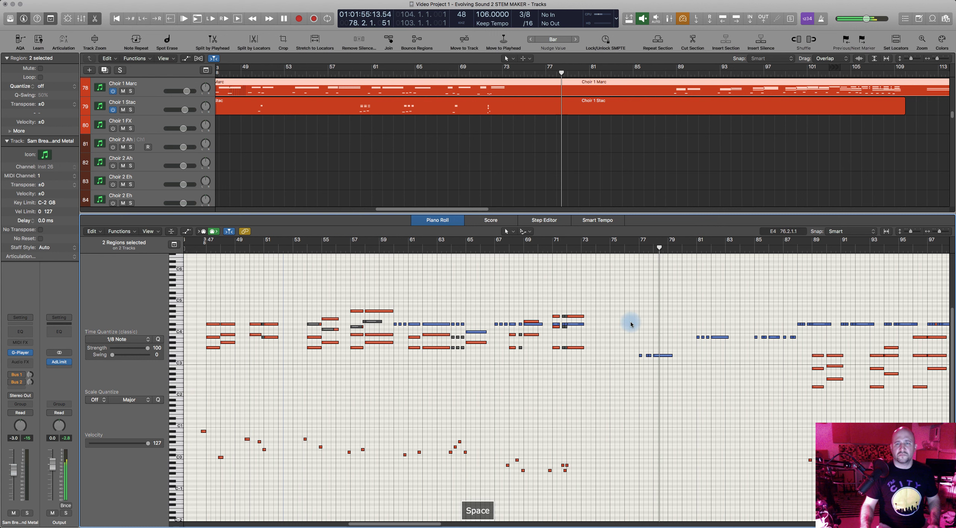
Copy the choir's top note at bar 89 onto the trumpet's phrase at bars 77 and 78
{"action": "left_click", "coordinate": [638, 250]}
{"action": "scroll", "coordinate": [724, 376], "scroll_direction": "right", "scroll_amount": 5}
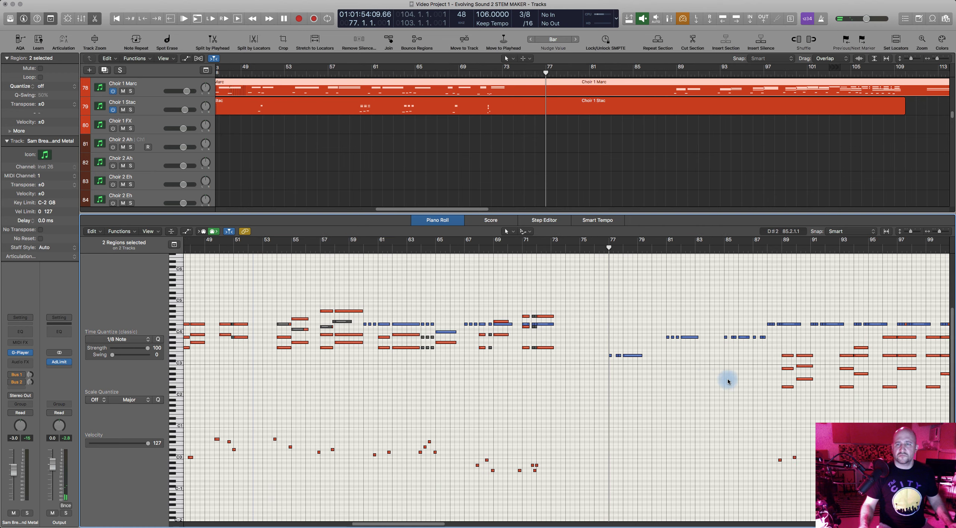
{"action": "scroll", "coordinate": [648, 364], "scroll_direction": "right", "scroll_amount": 3}
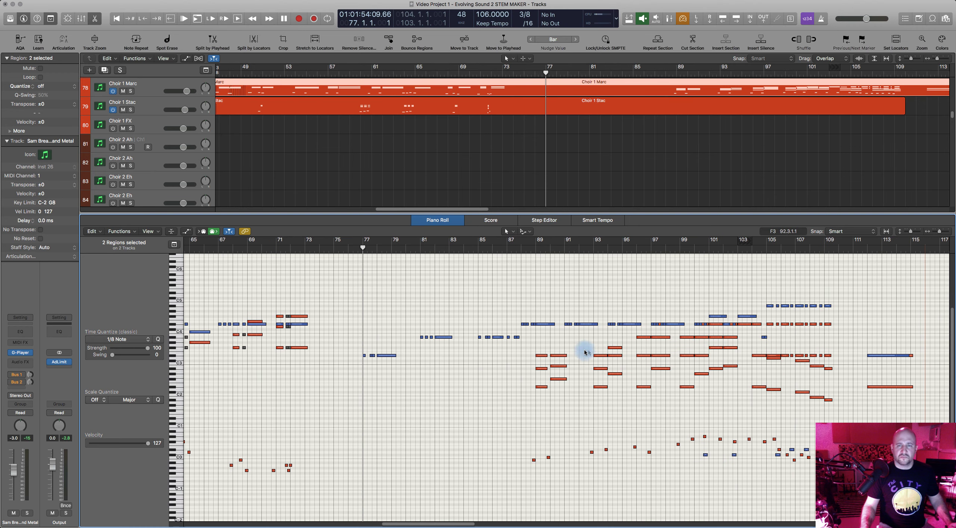
{"action": "left_click_drag", "start_coordinate": [542, 357], "coordinate": [391, 360]}
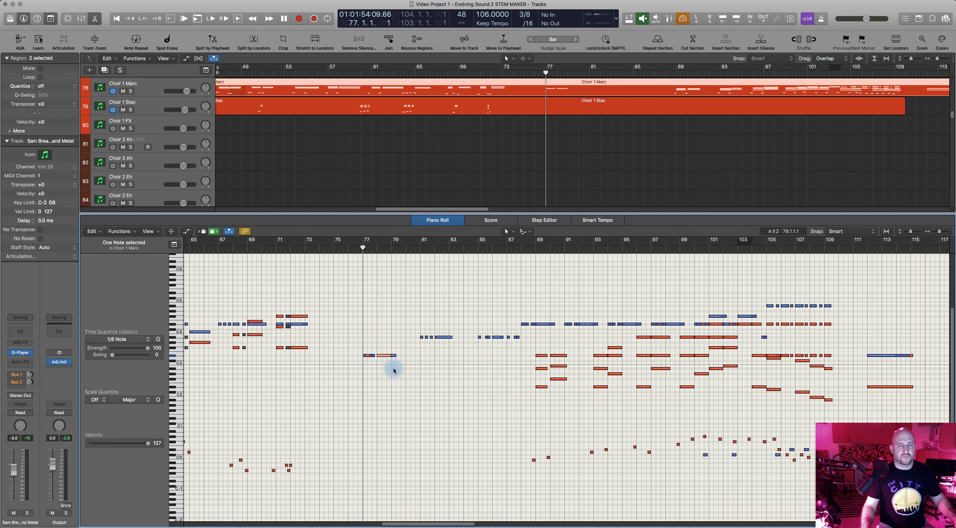
Trim and place the short choir notes in bar 77 to follow the trumpet rhythm and play back from there
{"action": "key", "text": "super+Right"}
{"action": "key", "text": "super+Right"}
{"action": "key", "text": "super+Right"}
{"action": "key", "text": "super+Right"}
{"action": "key", "text": "super+Right"}
{"action": "key", "text": "super+Right"}
{"action": "key", "text": "super+Right"}
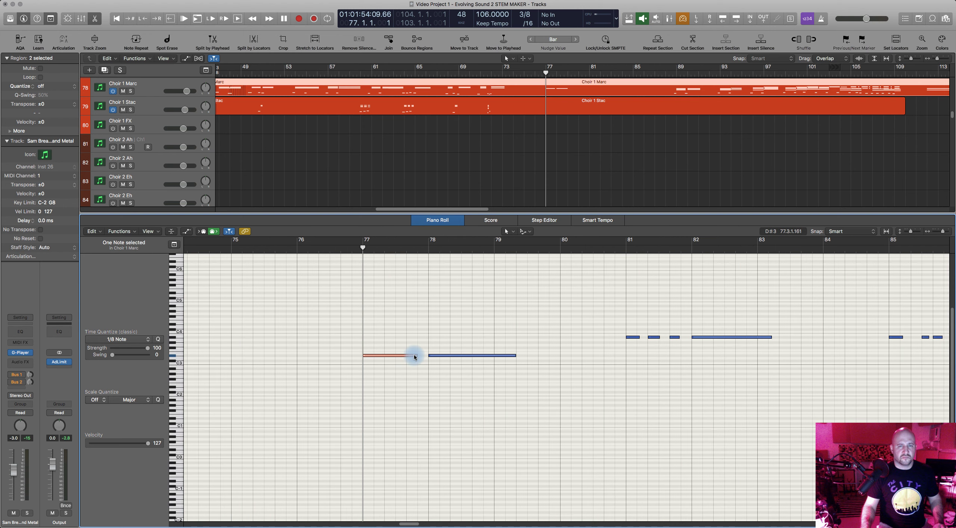
{"action": "mouse_move", "coordinate": [416, 356]}
{"action": "left_mouse_down"}
{"action": "mouse_move", "coordinate": [374, 368]}
{"action": "mouse_move", "coordinate": [406, 358]}
{"action": "left_mouse_up"}
{"action": "key", "text": "space"}
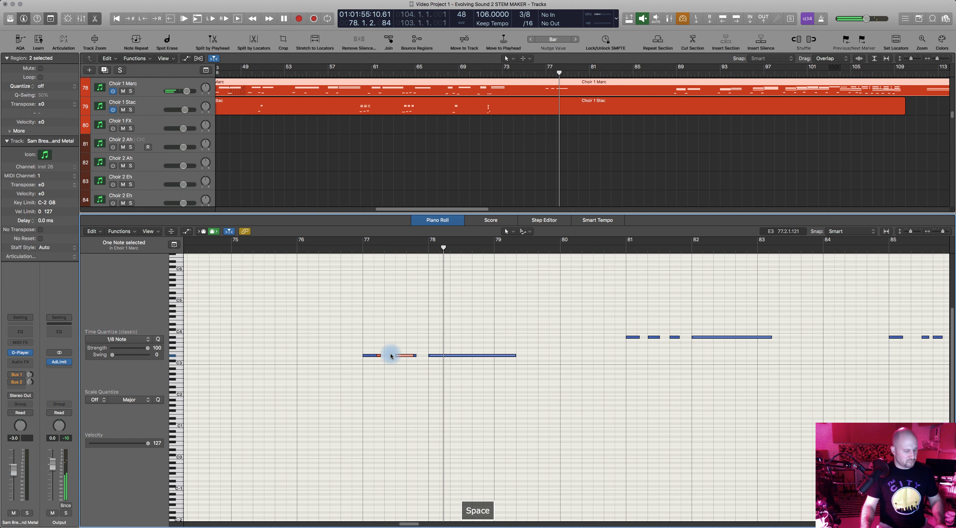
Copy the key-switch notes near bar 72 ahead of each of the three choir notes at bars 77 and 78, and play back
{"action": "scroll", "coordinate": [384, 393], "scroll_direction": "down", "scroll_amount": 5}
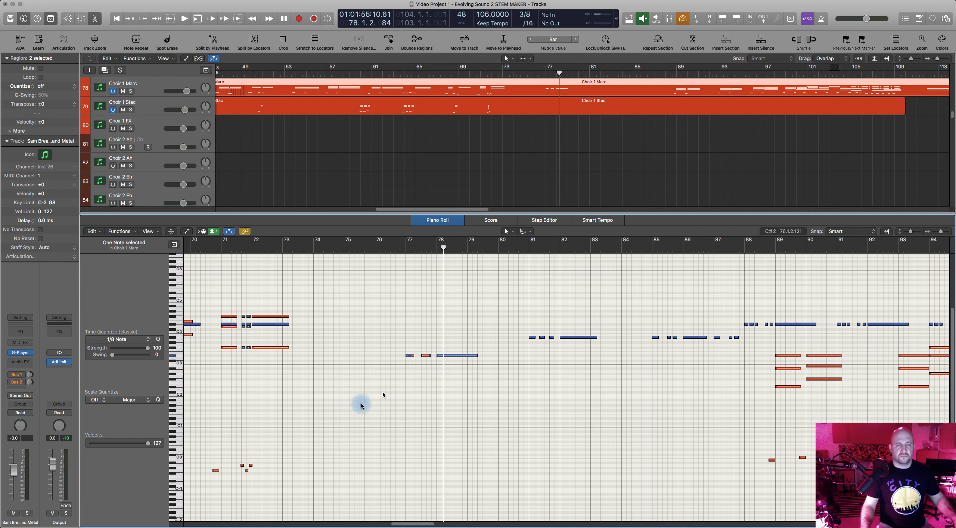
{"action": "left_click_drag", "start_coordinate": [250, 466], "coordinate": [433, 469]}
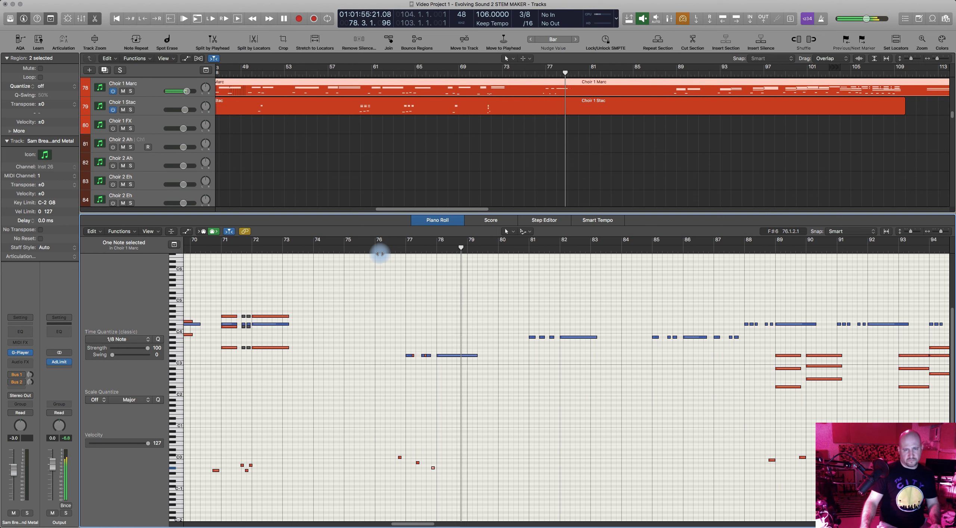
{"action": "key", "text": "space"}
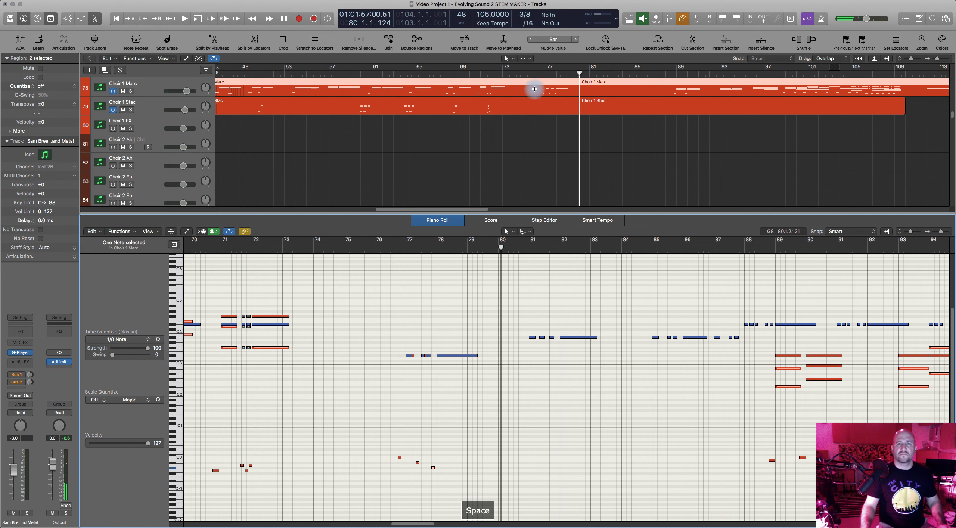
Remove the Trump Arts 1 region from the Piano Roll view so only the Choir 1 Marc notes can be edited
{"action": "scroll", "coordinate": [597, 136], "scroll_direction": "up", "scroll_amount": 3}
{"action": "scroll", "coordinate": [613, 145], "scroll_direction": "up", "scroll_amount": 15}
{"action": "scroll", "coordinate": [587, 160], "scroll_direction": "right", "scroll_amount": 3}
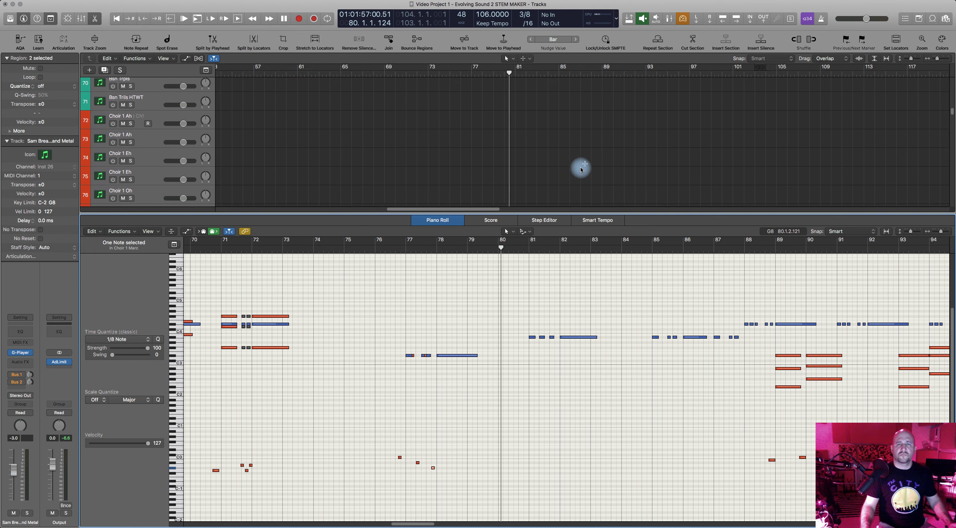
{"action": "scroll", "coordinate": [513, 160], "scroll_direction": "down", "scroll_amount": 20}
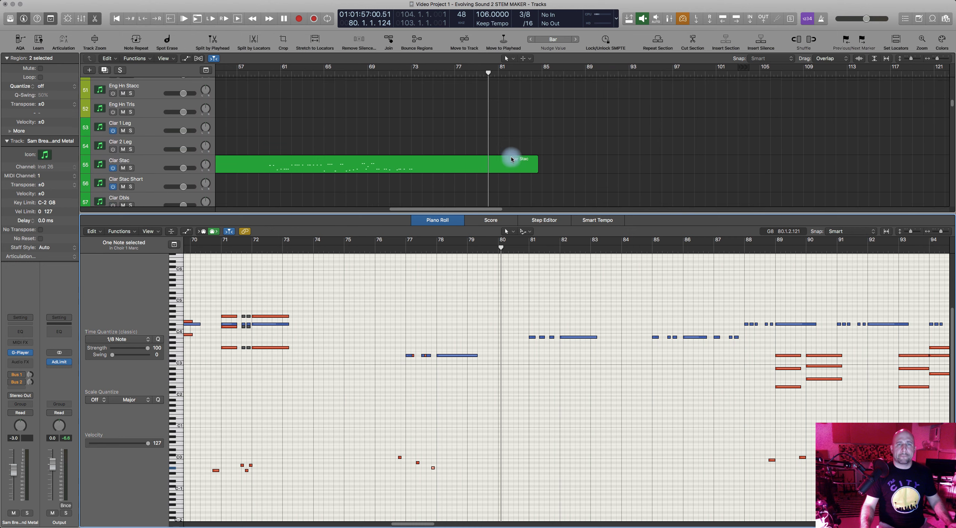
{"action": "scroll", "coordinate": [510, 157], "scroll_direction": "down", "scroll_amount": 8}
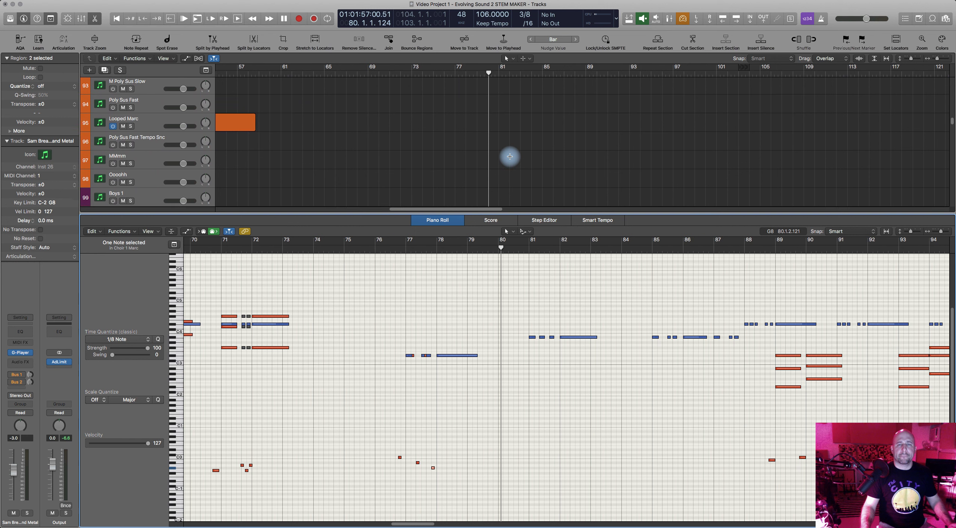
{"action": "scroll", "coordinate": [508, 156], "scroll_direction": "down", "scroll_amount": 4}
{"action": "left_click", "coordinate": [504, 162], "text": "shift"}
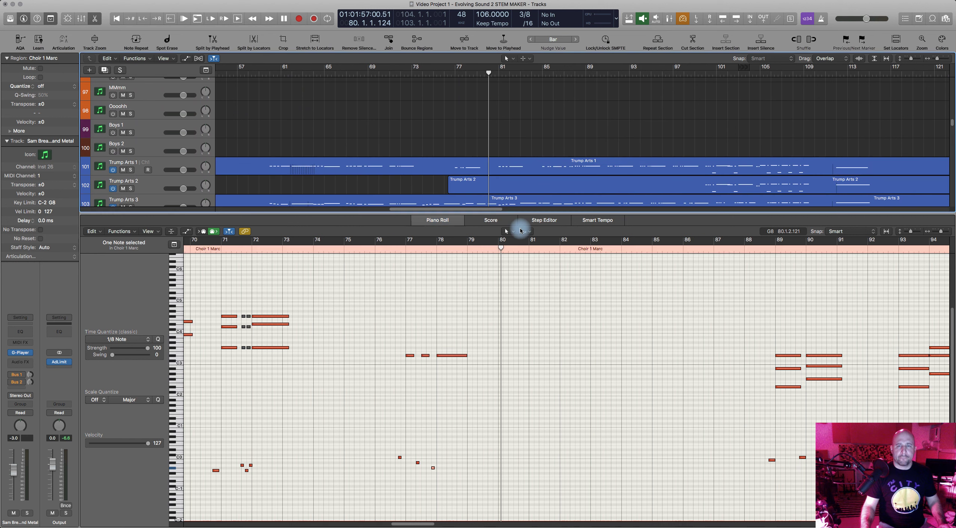
Copy the three choir notes at bars 77 and 78 to bars 81 and 82, together with their three key-switch notes
{"action": "left_click_drag", "start_coordinate": [410, 341], "coordinate": [472, 371]}
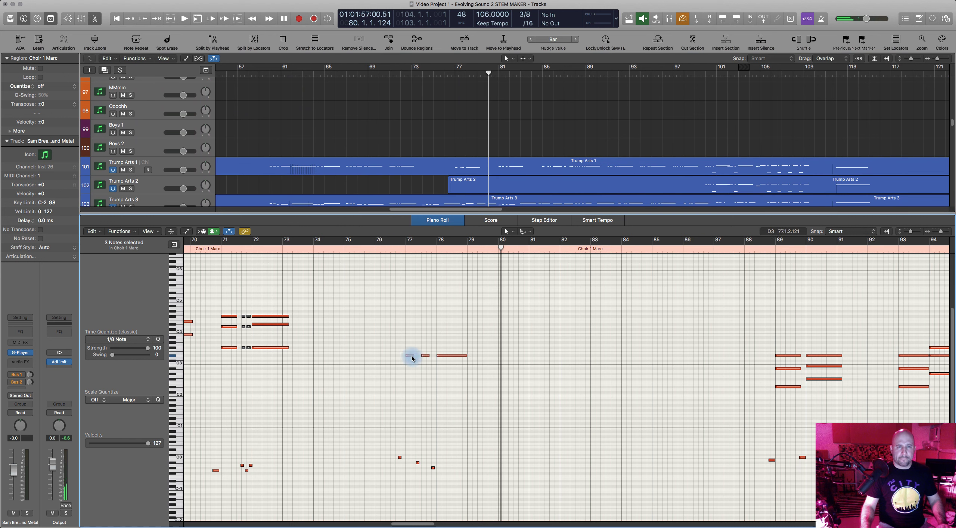
{"action": "left_click_drag", "start_coordinate": [409, 356], "coordinate": [533, 357]}
{"action": "key", "text": "space"}
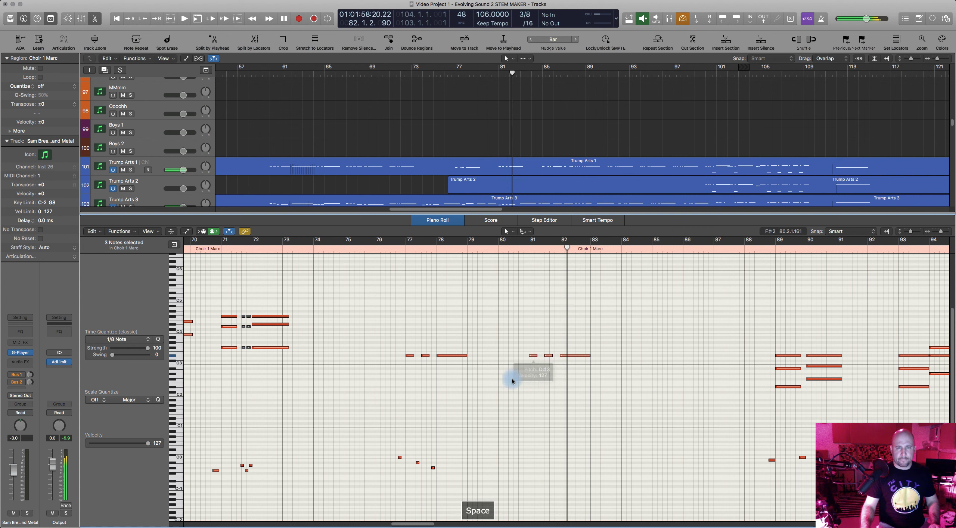
{"action": "left_click_drag", "start_coordinate": [390, 450], "coordinate": [526, 459]}
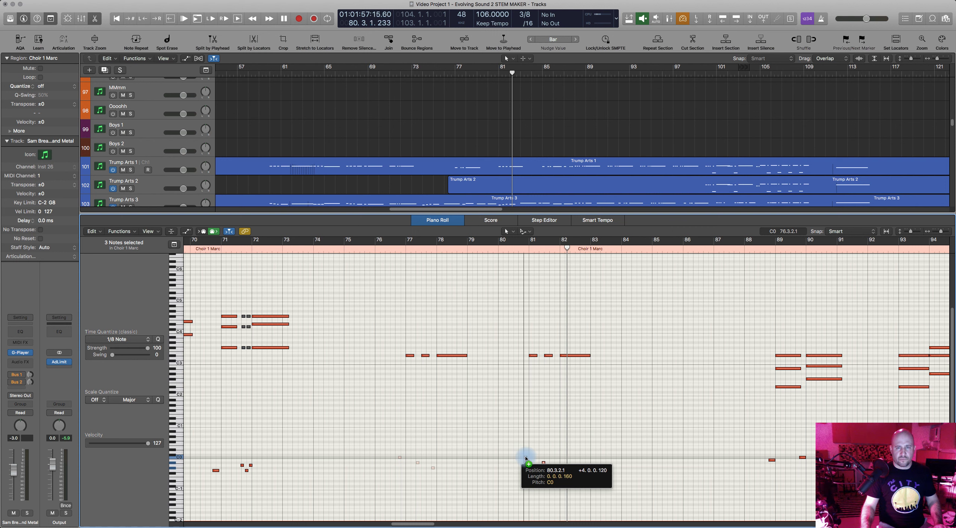
{"action": "left_click_drag", "start_coordinate": [526, 459], "coordinate": [525, 458]}
Duplicate the three choir notes at bars 81 and 82 up to A#3 and play back from about bar 80
{"action": "left_click_drag", "start_coordinate": [504, 344], "coordinate": [579, 340]}
{"action": "left_click", "coordinate": [516, 251]}
{"action": "key", "text": "space"}
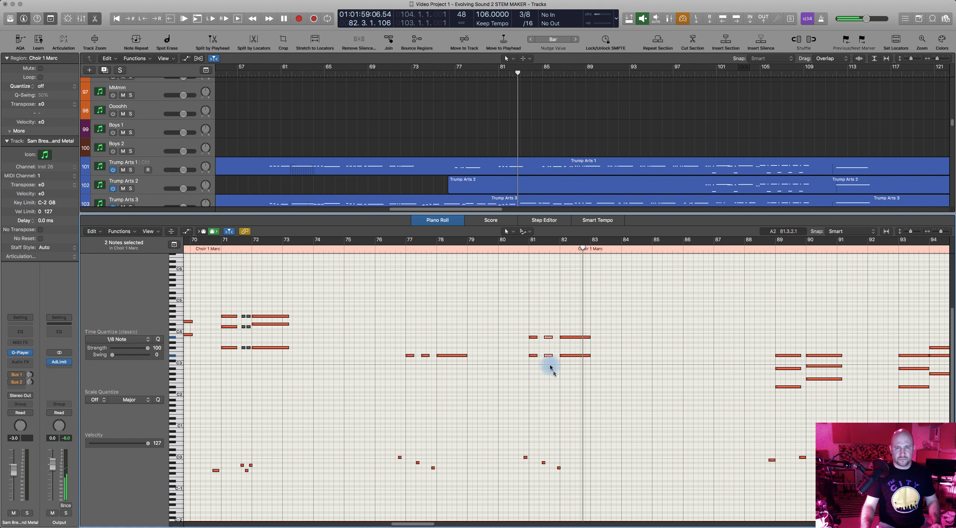
Compare the choir rhythm with Trump Arts 1, move the middle pair of choir notes in bar 81 slightly later, and play back
{"action": "left_click", "coordinate": [508, 162], "text": "shift"}
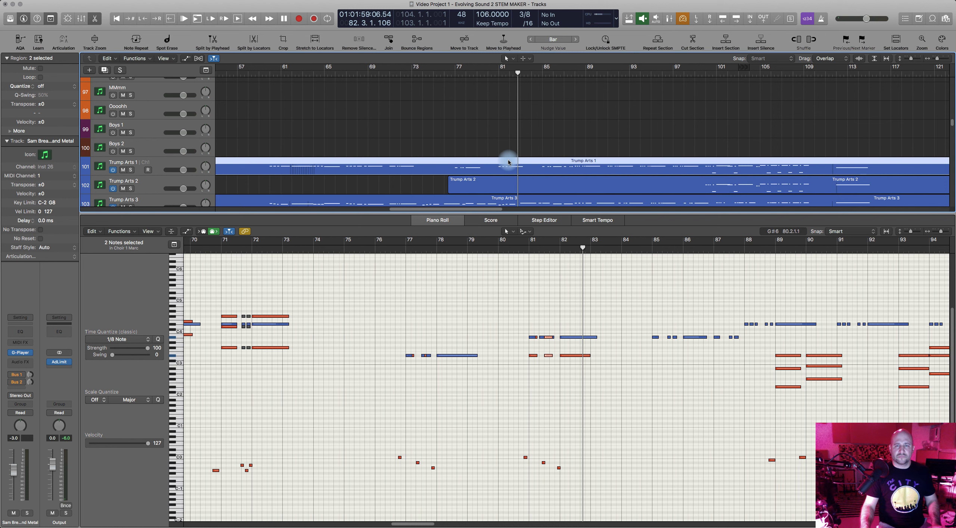
{"action": "left_click", "coordinate": [508, 163], "text": "shift"}
{"action": "left_click", "coordinate": [419, 338]}
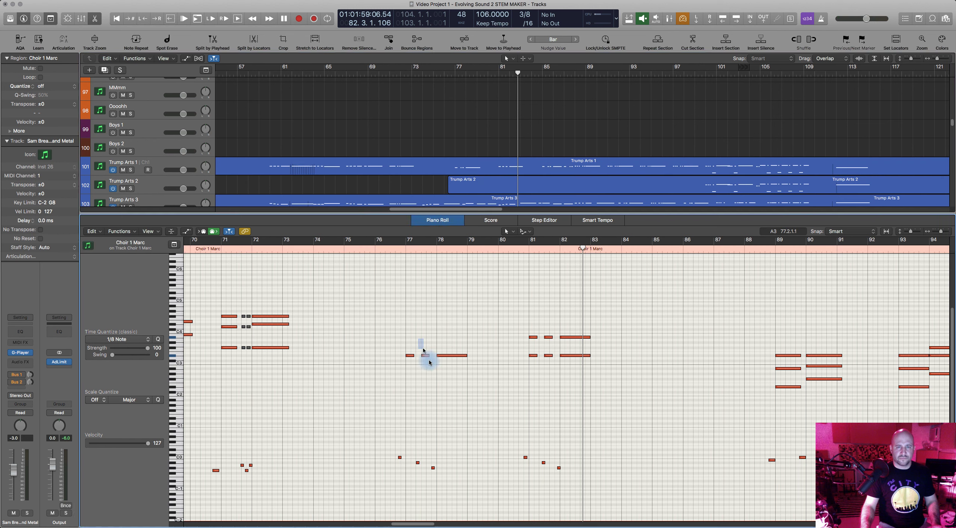
{"action": "left_click", "coordinate": [502, 161], "text": "shift"}
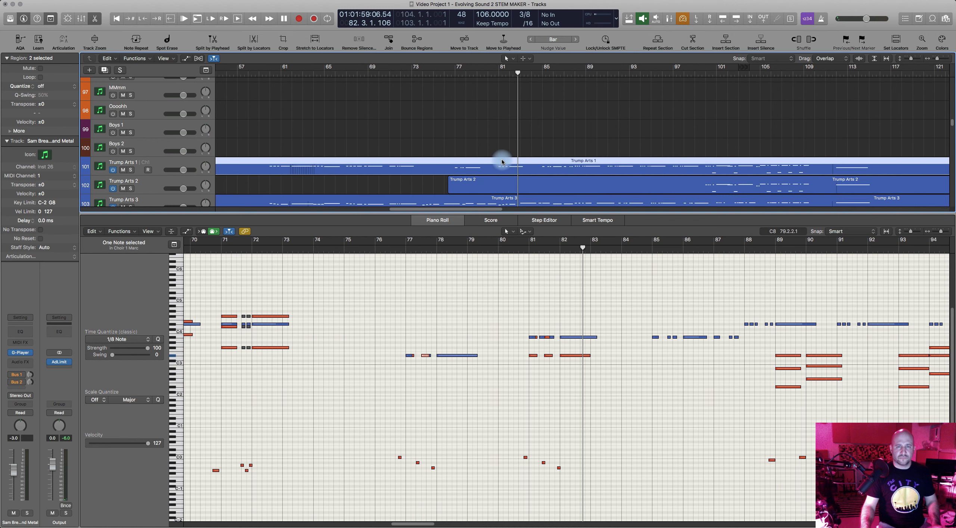
{"action": "left_click", "coordinate": [502, 160], "text": "shift"}
{"action": "left_click_drag", "start_coordinate": [546, 331], "coordinate": [551, 377]}
{"action": "left_click_drag", "start_coordinate": [552, 339], "coordinate": [557, 339]}
{"action": "left_click", "coordinate": [523, 249]}
{"action": "key", "text": "space"}
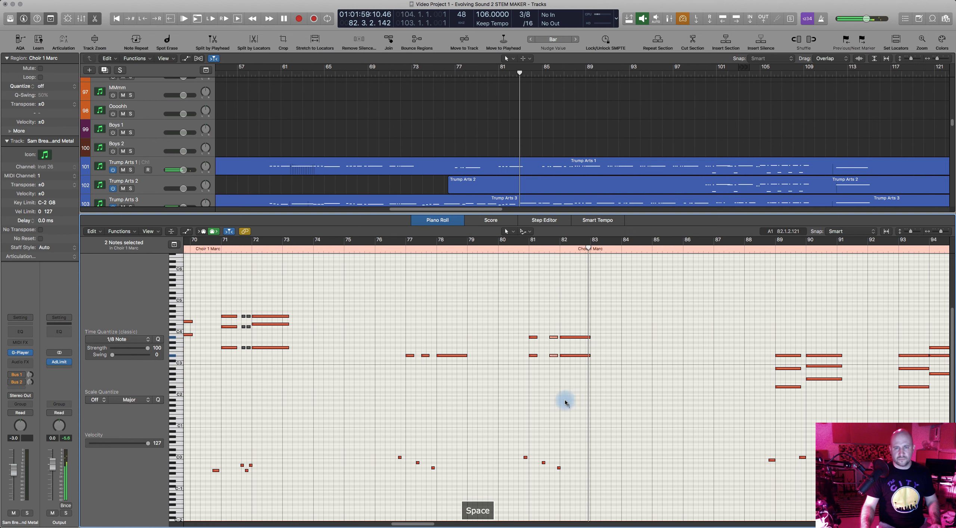
Transpose the upper three choir notes at bars 81 and 82 down an octave and play back from about bar 80
{"action": "scroll", "coordinate": [411, 307], "scroll_direction": "left", "scroll_amount": 1}
{"action": "left_click_drag", "start_coordinate": [511, 317], "coordinate": [587, 339]}
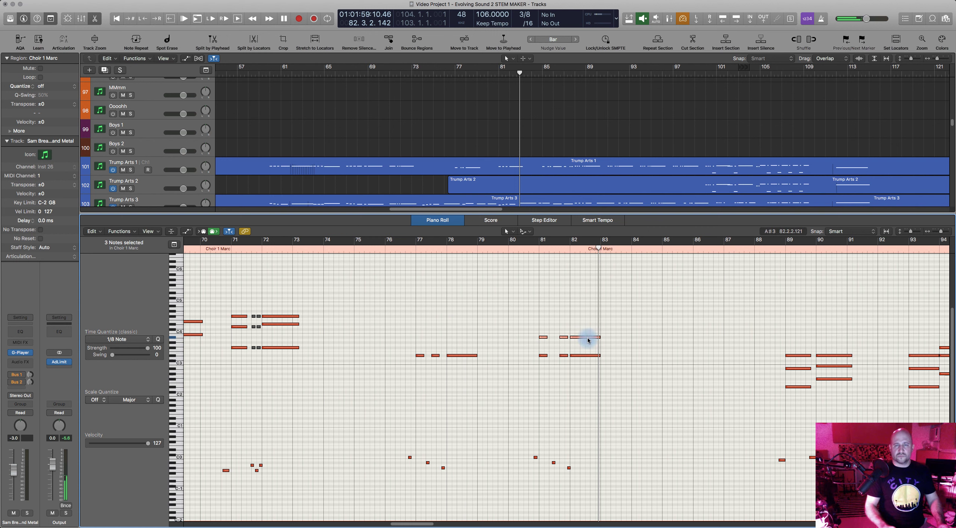
{"action": "key", "text": "alt+shift+Down"}
{"action": "left_click", "coordinate": [527, 249]}
{"action": "key", "text": "space"}
{"action": "key", "text": "space"}
Move the first key switch before bar 81 slightly later and one semitone lower, and play the passage back
{"action": "left_click", "coordinate": [525, 460]}
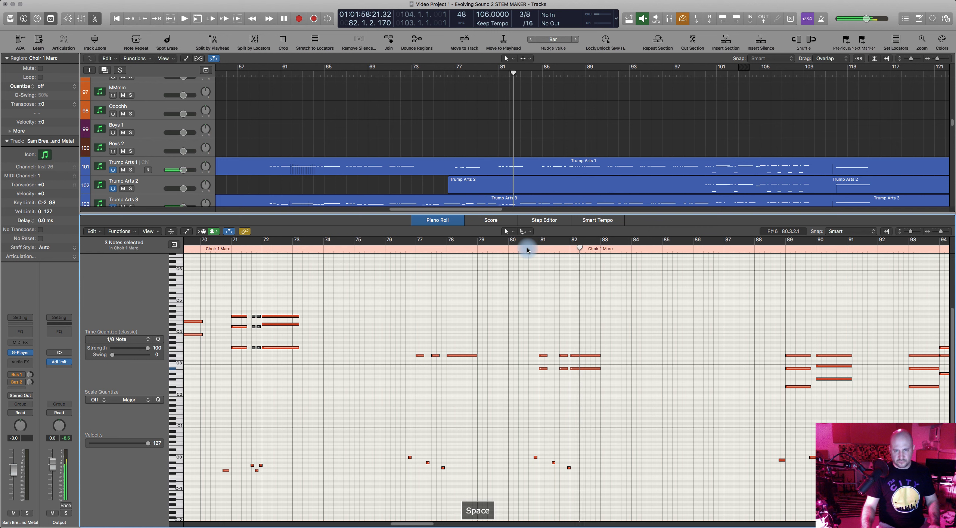
{"action": "left_click_drag", "start_coordinate": [534, 459], "coordinate": [538, 460]}
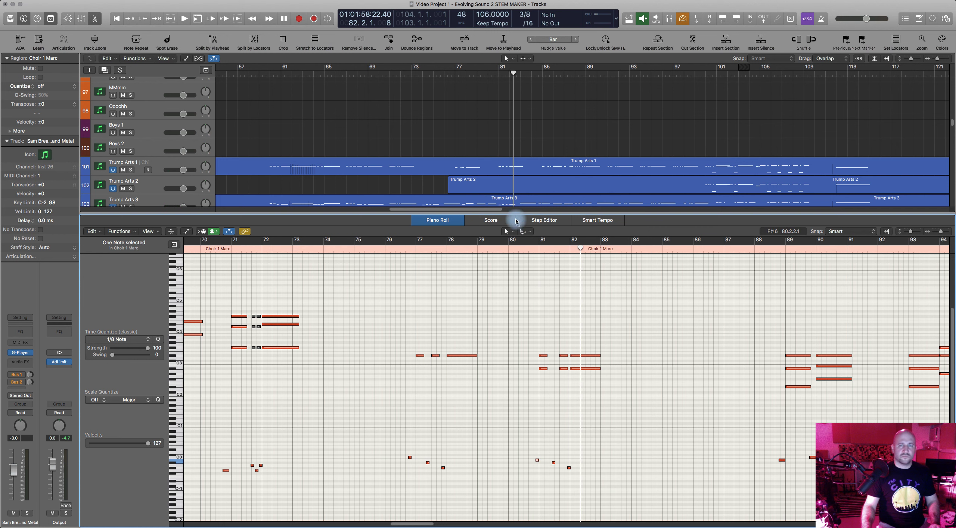
{"action": "left_click", "coordinate": [527, 249]}
{"action": "key", "text": "space"}
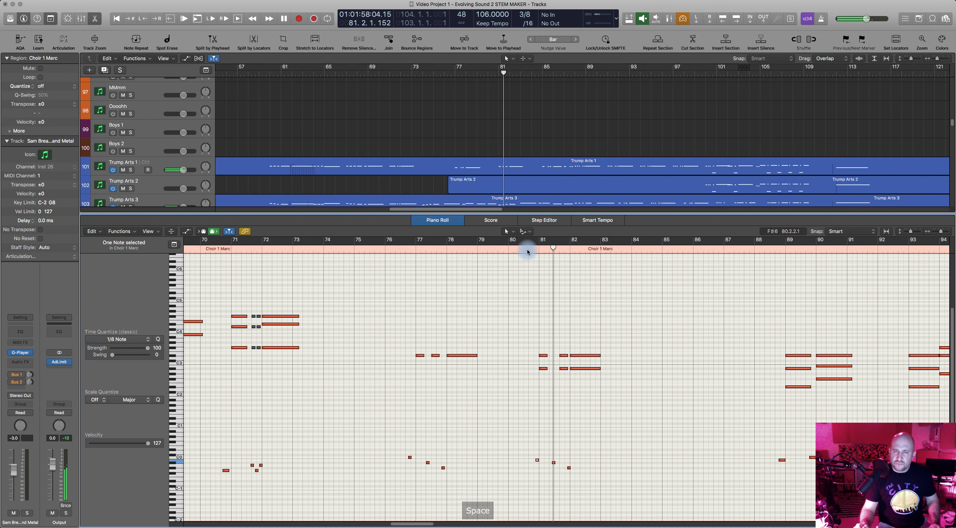
Lengthen the first pair of choir notes in bar 81 and play back from about bar 80
{"action": "left_click", "coordinate": [543, 354]}
{"action": "left_click_drag", "start_coordinate": [524, 348], "coordinate": [547, 385]}
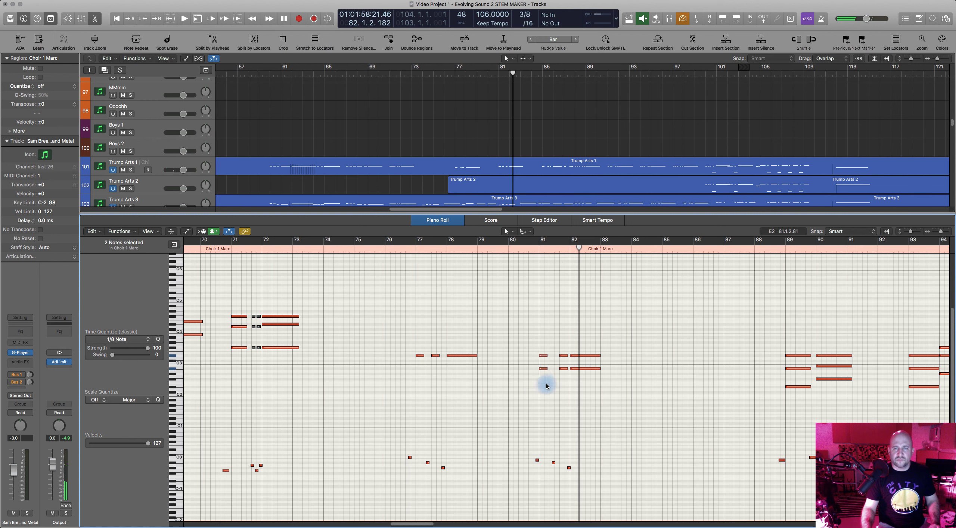
{"action": "left_click", "coordinate": [520, 251]}
{"action": "key", "text": "space"}
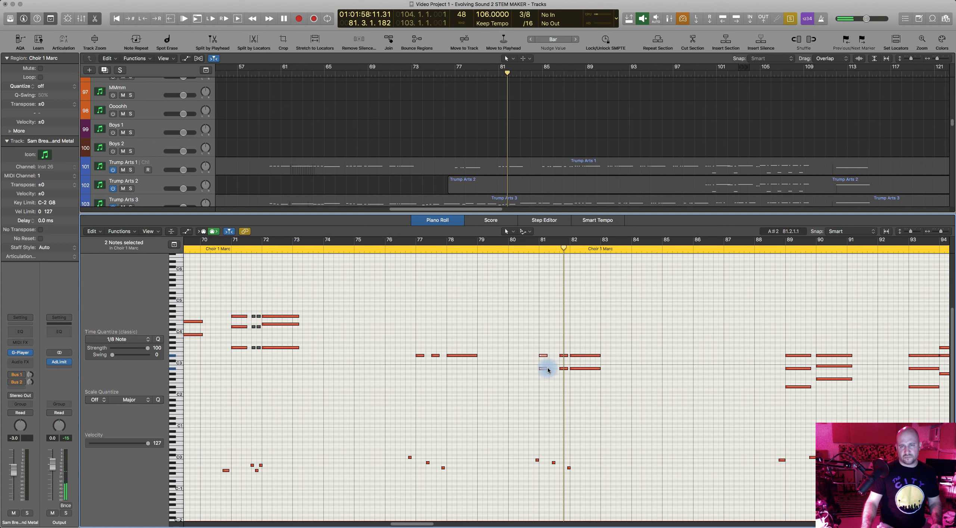
{"action": "left_click_drag", "start_coordinate": [546, 369], "coordinate": [553, 369]}
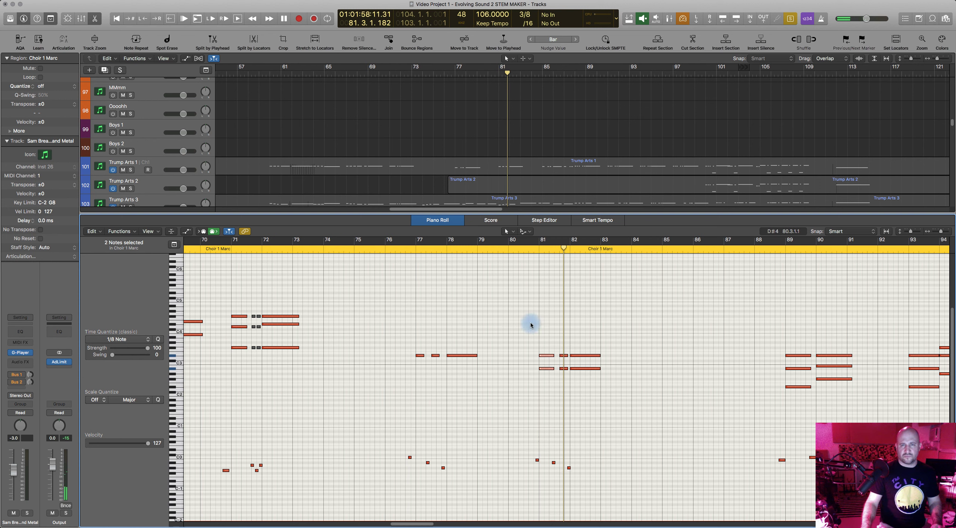
{"action": "left_click", "coordinate": [525, 249]}
{"action": "key", "text": "space"}
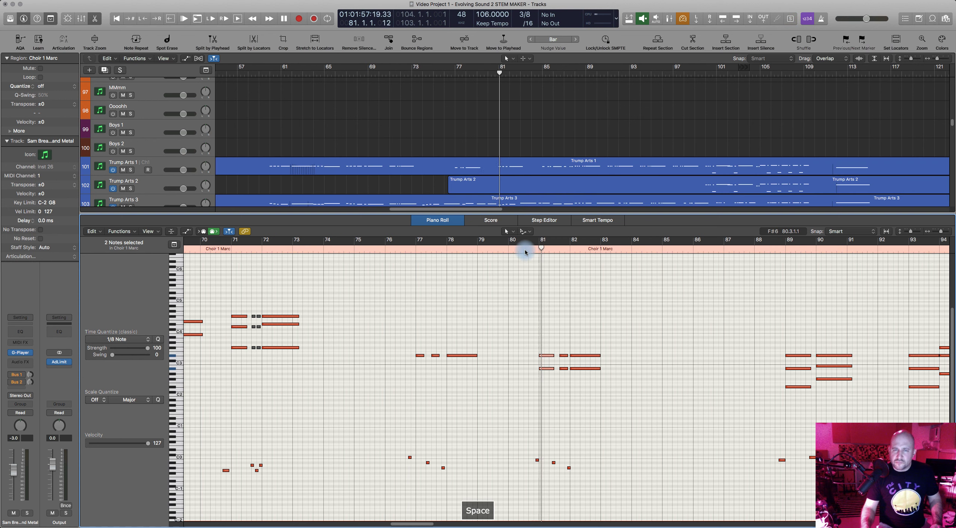
{"action": "key", "text": "space"}
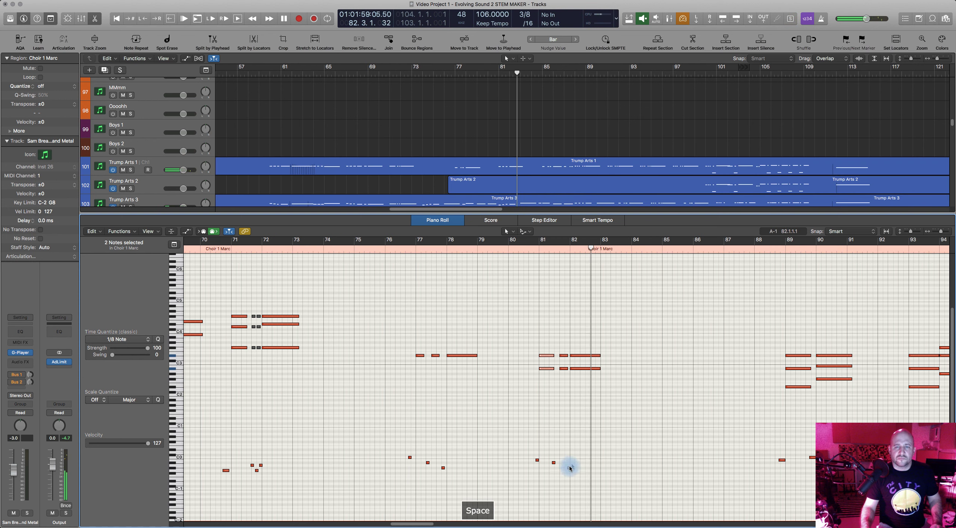
Move the second and third key switches around bars 81 and 82 slightly later and a semitone lower, and play back through bar 91
{"action": "left_click_drag", "start_coordinate": [555, 465], "coordinate": [571, 472]}
{"action": "left_click", "coordinate": [292, 251]}
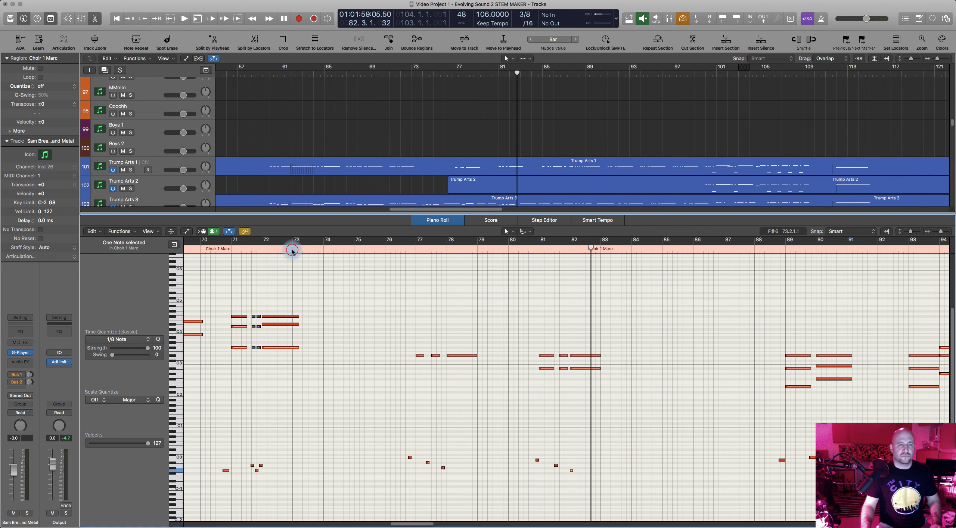
{"action": "key", "text": "space"}
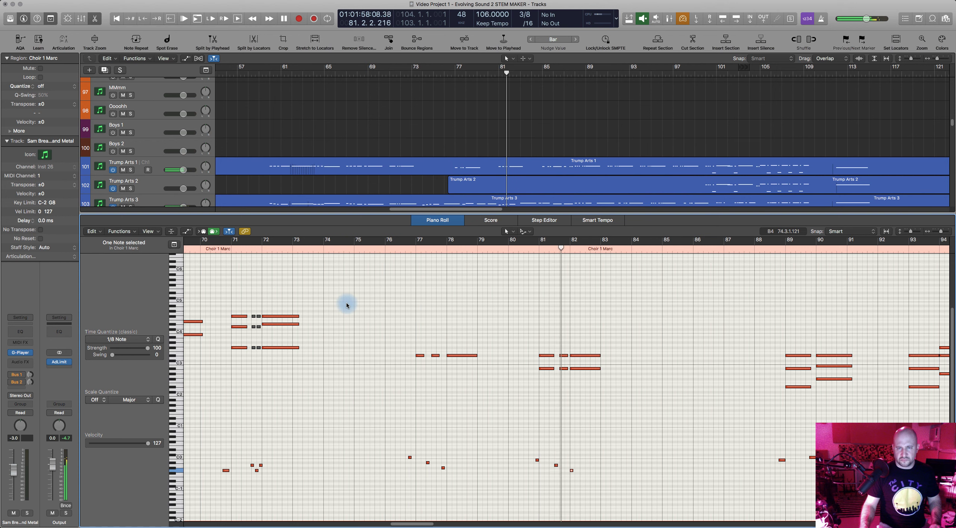
{"action": "key", "text": "space"}
{"action": "left_click", "coordinate": [588, 383]}
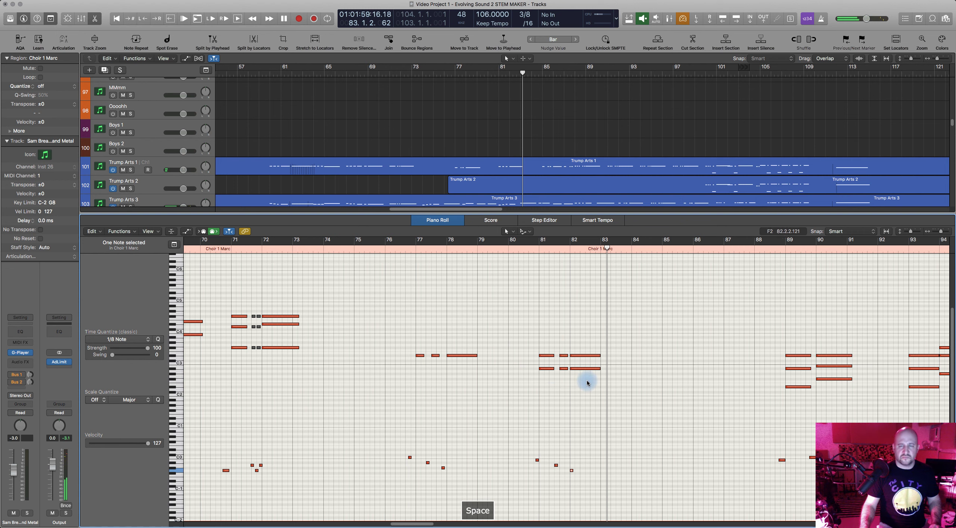
{"action": "scroll", "coordinate": [598, 370], "scroll_direction": "right", "scroll_amount": 5}
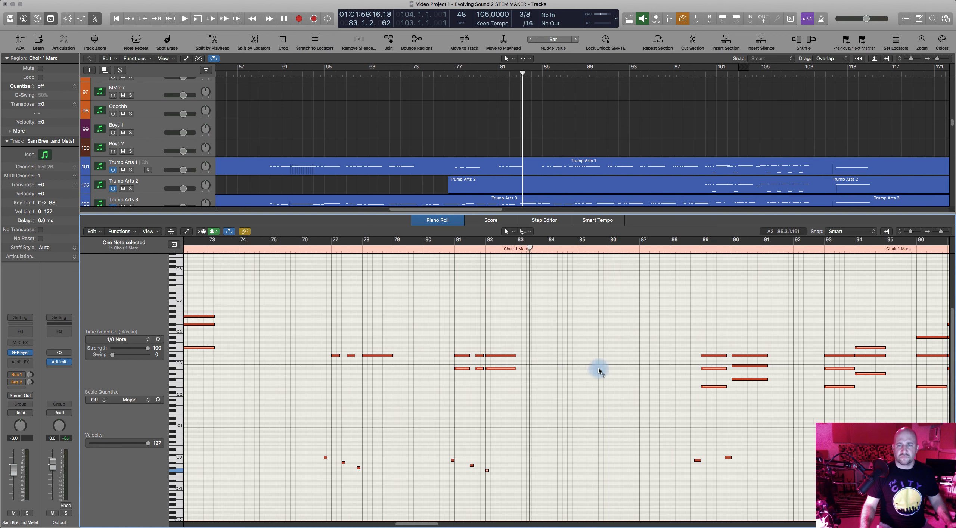
{"action": "key", "text": "space"}
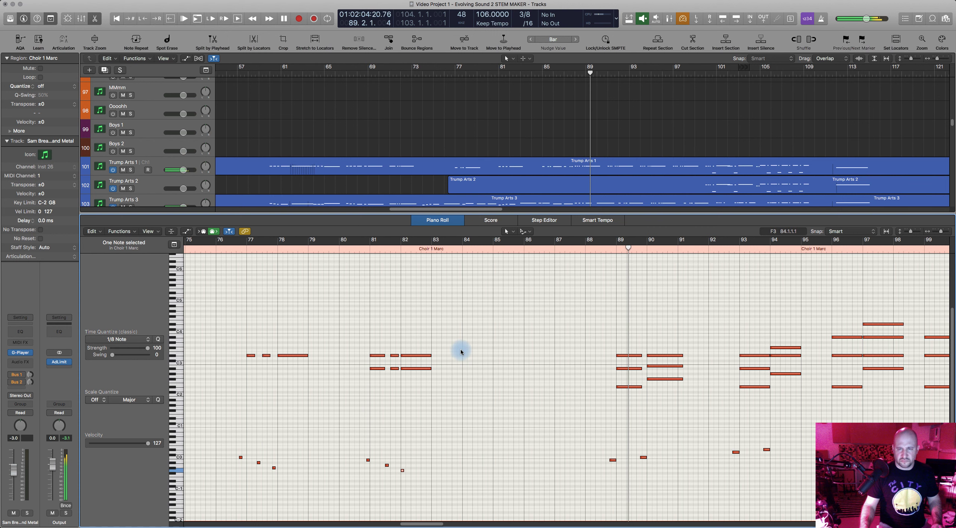
{"action": "key", "text": "space"}
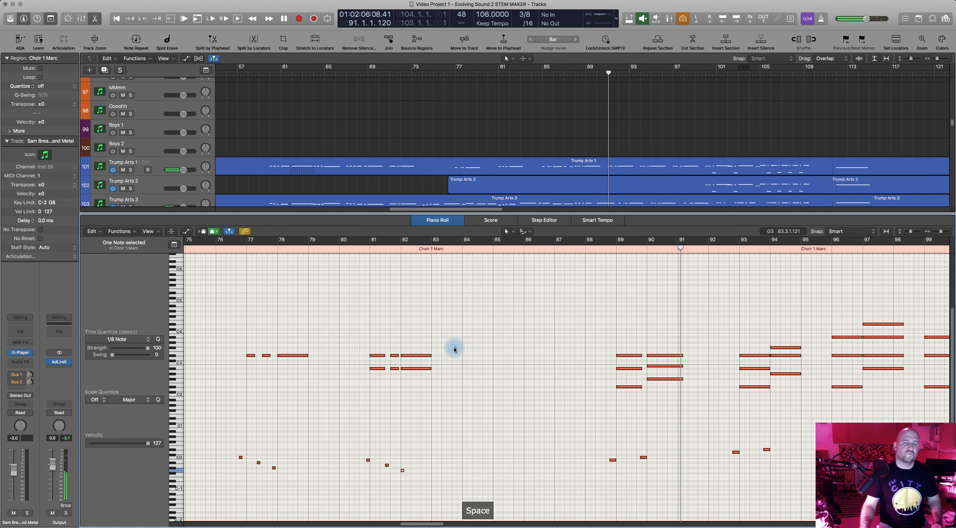
Mute the nine choir notes in bars 77 to 82
{"action": "scroll", "coordinate": [411, 345], "scroll_direction": "left", "scroll_amount": 5}
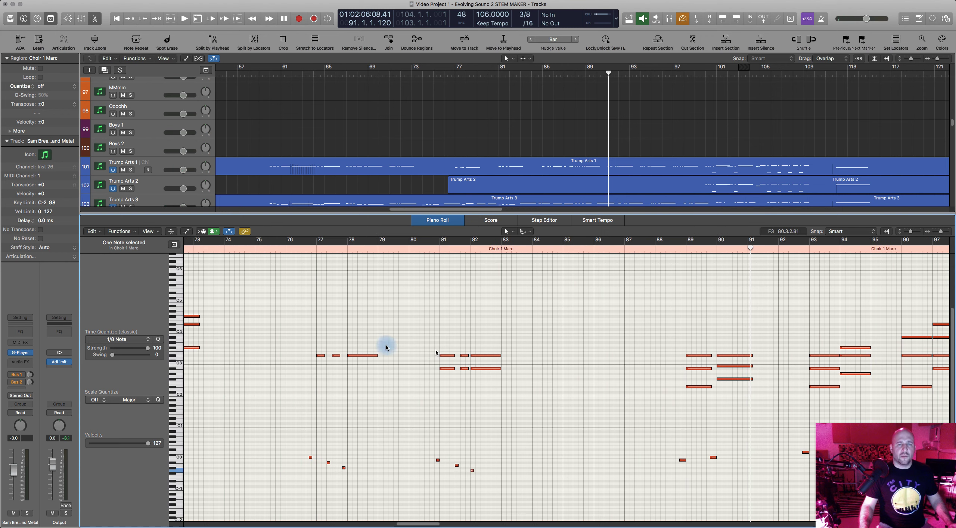
{"action": "left_click_drag", "start_coordinate": [329, 334], "coordinate": [529, 381]}
{"action": "key", "text": "ctrl+m"}
{"action": "scroll", "coordinate": [518, 284], "scroll_direction": "right", "scroll_amount": 1}
{"action": "scroll", "coordinate": [544, 195], "scroll_direction": "down", "scroll_amount": 1}
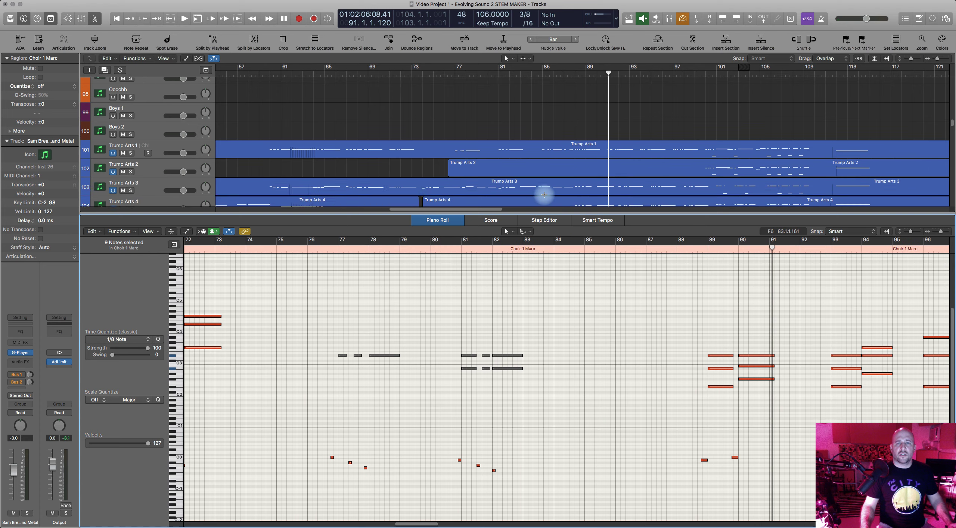
Copy the eleven notes of bars 75 to 87 from the Horn Solo Arts 4 region and put the playhead at bar 75
{"action": "scroll", "coordinate": [544, 195], "scroll_direction": "down", "scroll_amount": 6}
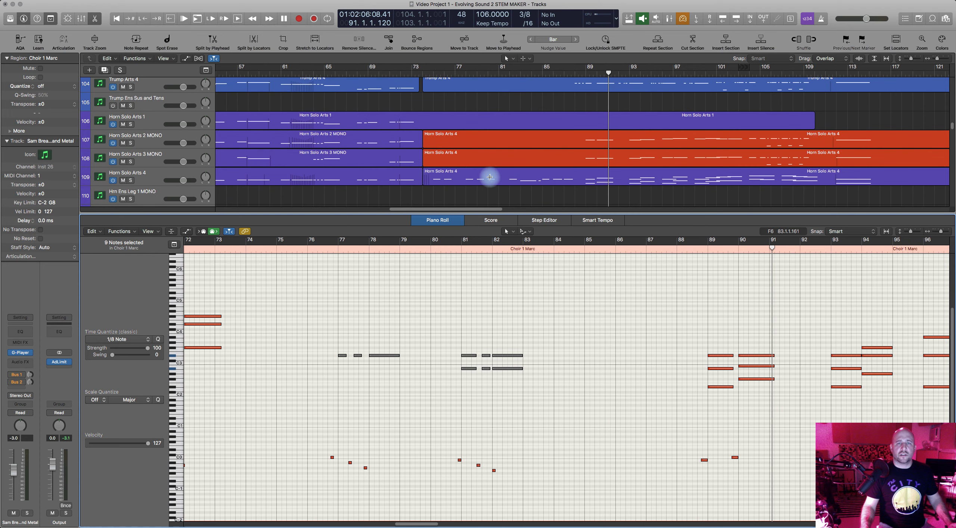
{"action": "left_click", "coordinate": [489, 176]}
{"action": "left_click", "coordinate": [467, 171]}
{"action": "scroll", "coordinate": [438, 364], "scroll_direction": "right", "scroll_amount": 1}
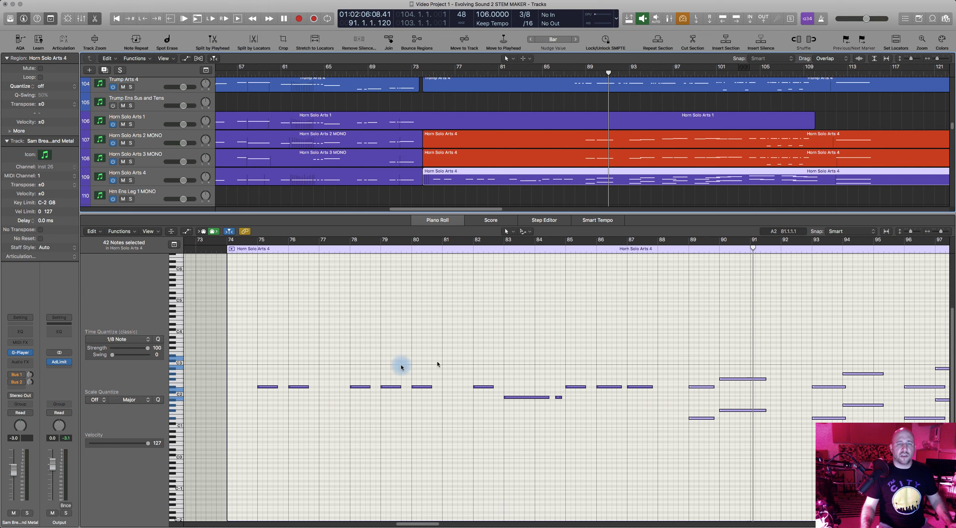
{"action": "scroll", "coordinate": [402, 367], "scroll_direction": "right", "scroll_amount": 1}
{"action": "left_click_drag", "start_coordinate": [232, 363], "coordinate": [623, 437]}
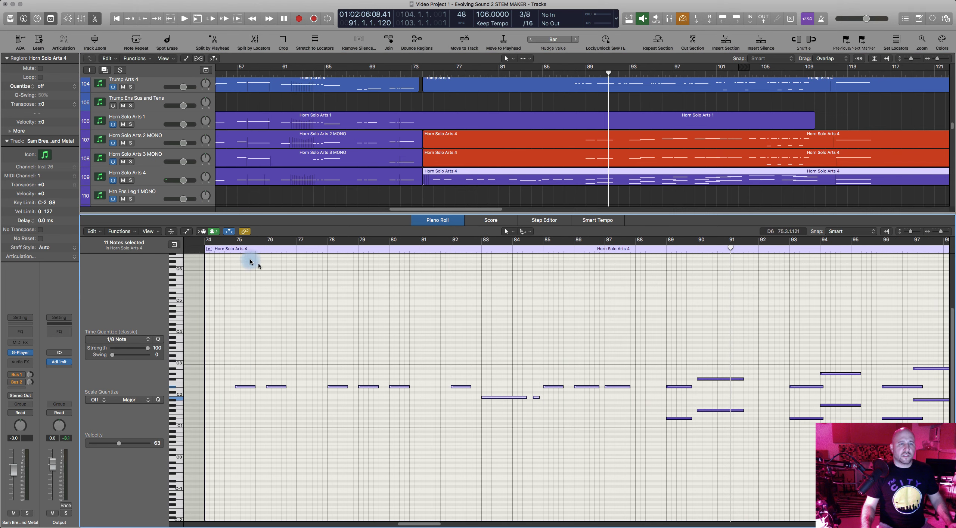
{"action": "left_click", "coordinate": [234, 252]}
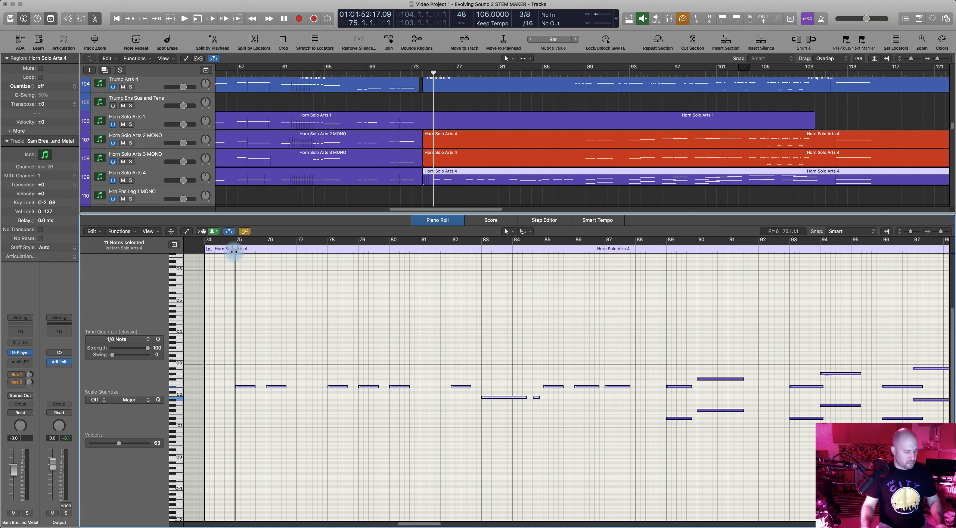
Delete the nine muted notes from the Choir 1 Marc region and paste the eleven horn notes at bar 75
{"action": "scroll", "coordinate": [355, 111], "scroll_direction": "up", "scroll_amount": 10}
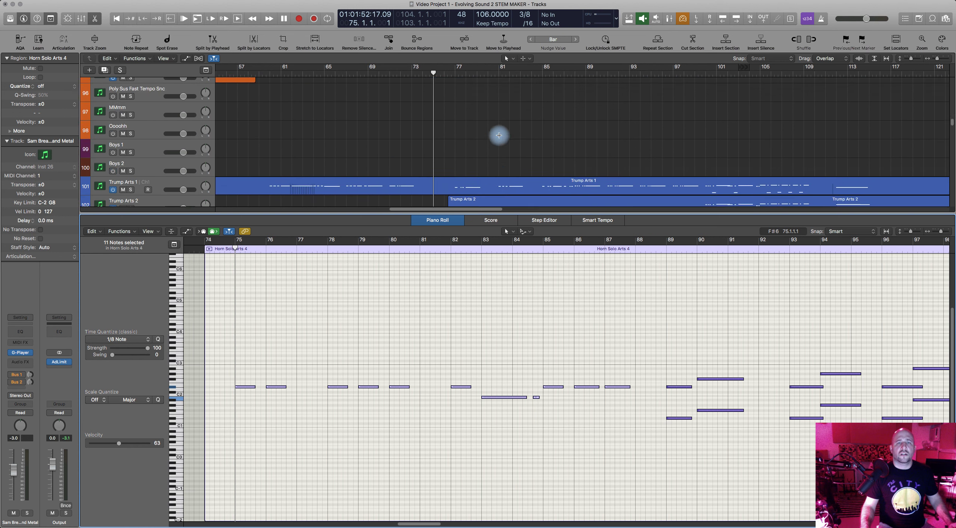
{"action": "scroll", "coordinate": [473, 137], "scroll_direction": "up", "scroll_amount": 4}
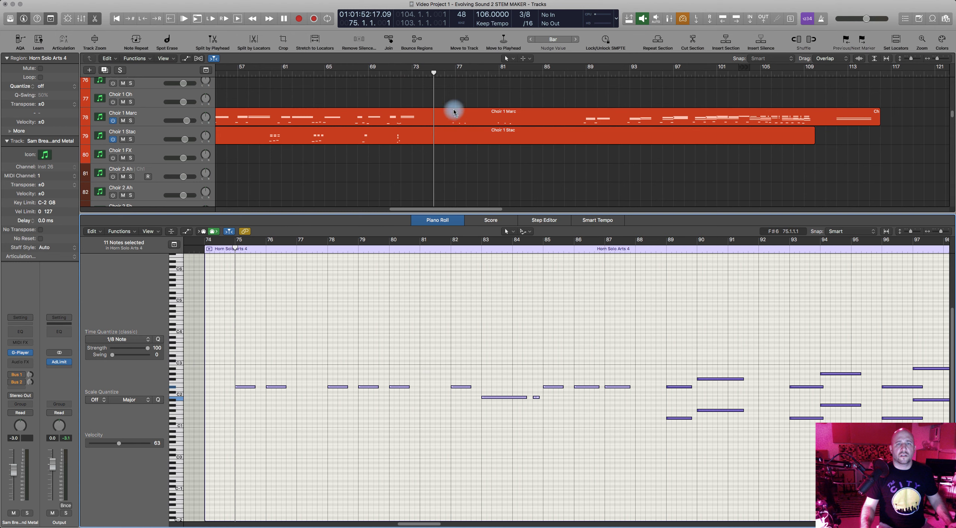
{"action": "left_click", "coordinate": [452, 110]}
{"action": "left_click_drag", "start_coordinate": [283, 320], "coordinate": [567, 421]}
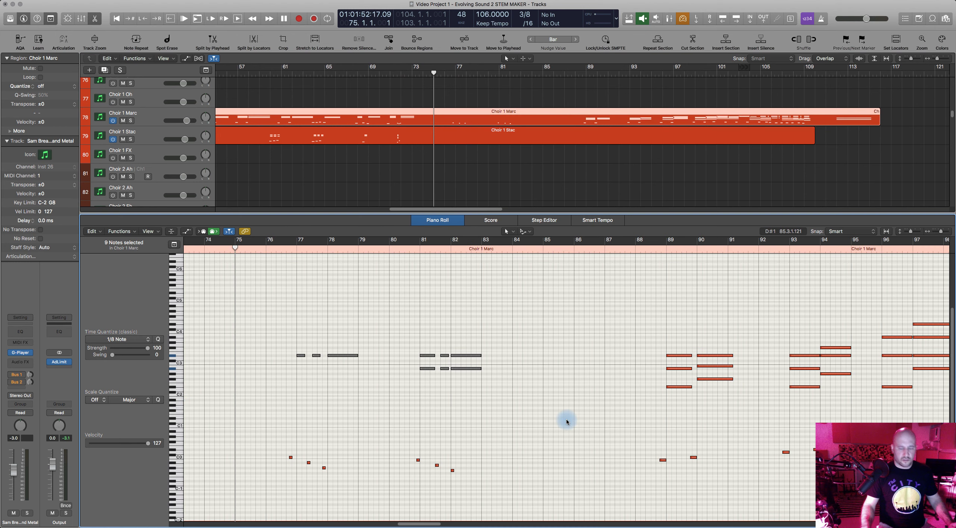
{"action": "key", "text": "super+v"}
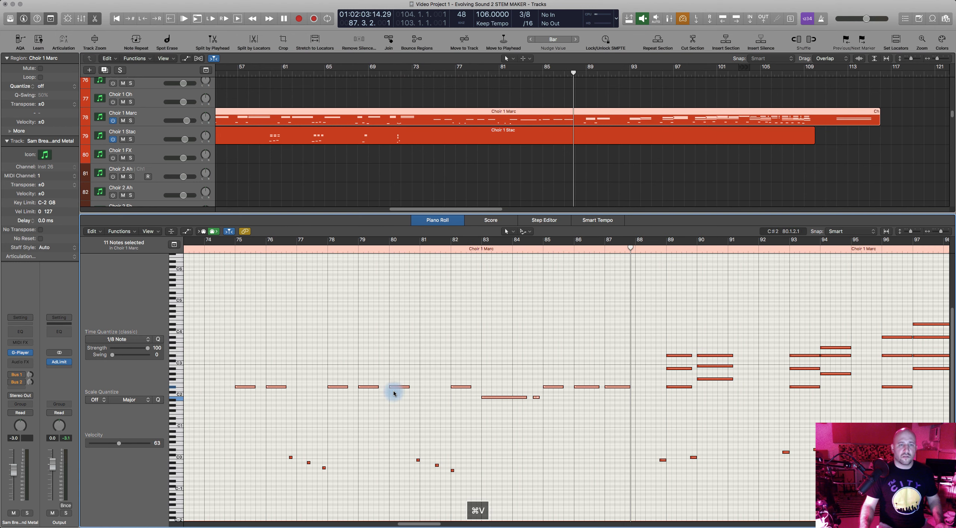
Rearrange the key switches to sit just before the pasted choir notes from bar 75 to bar 87, and play back
{"action": "left_click_drag", "start_coordinate": [270, 454], "coordinate": [234, 458]}
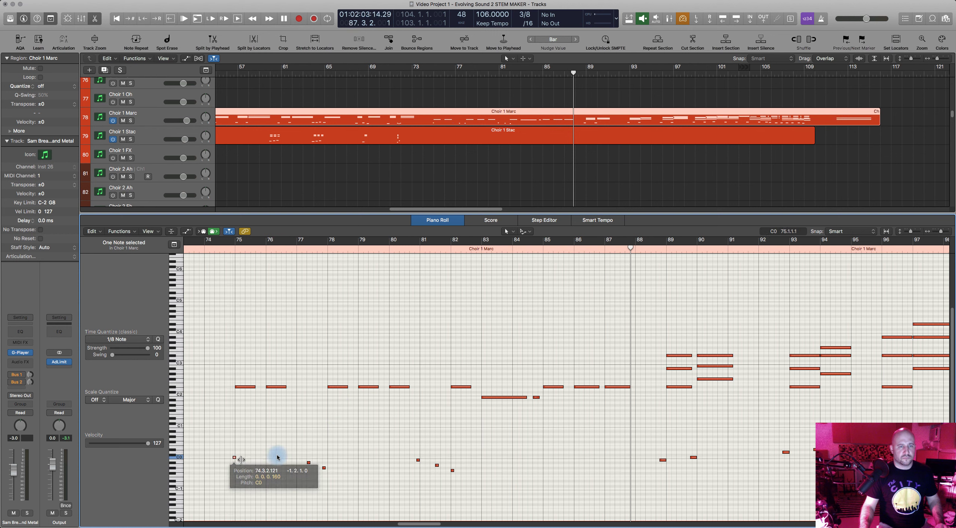
{"action": "left_click_drag", "start_coordinate": [302, 464], "coordinate": [265, 463]}
{"action": "left_click_drag", "start_coordinate": [323, 470], "coordinate": [355, 466]}
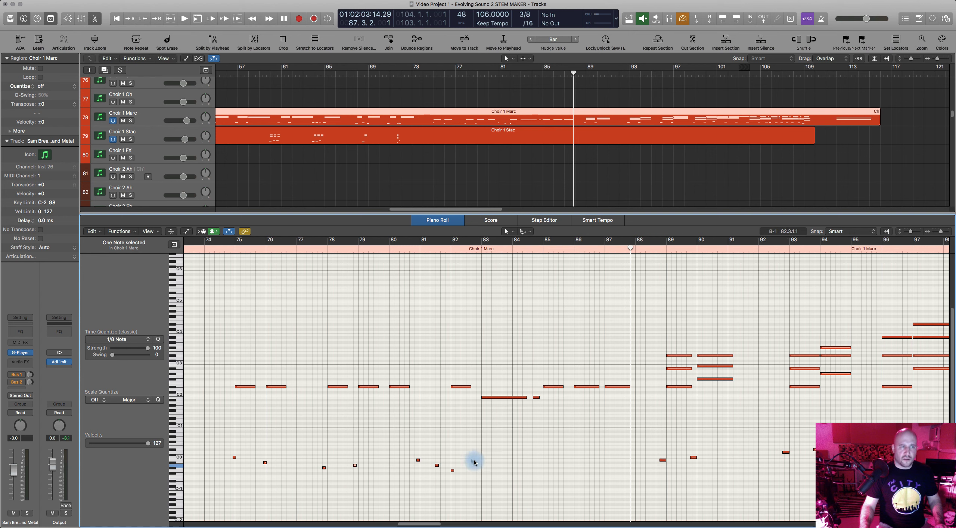
{"action": "left_click_drag", "start_coordinate": [419, 461], "coordinate": [596, 450]}
{"action": "left_click", "coordinate": [226, 255]}
{"action": "key", "text": "space"}
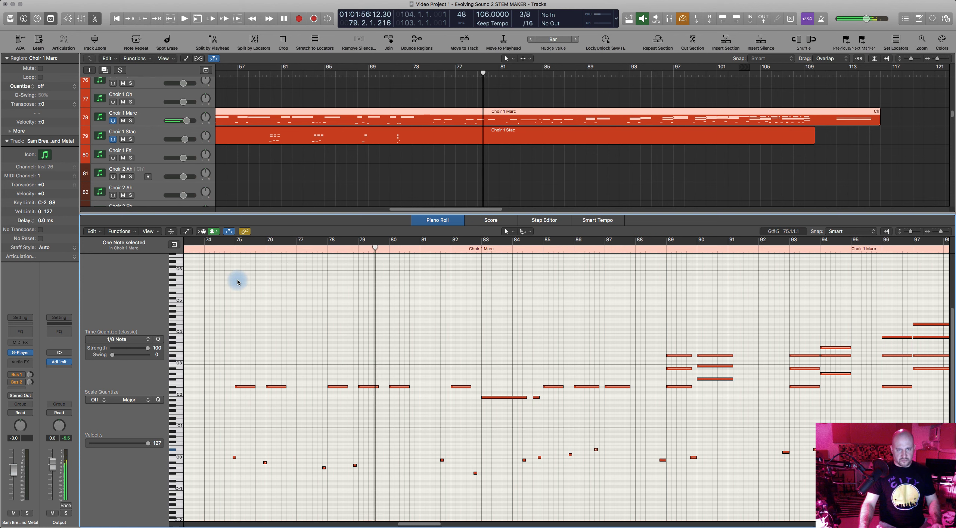
Copy the key switch before bar 79 to just before bar 80, one semitone higher, and play back from about bar 74
{"action": "key", "text": "space"}
{"action": "left_click_drag", "start_coordinate": [355, 467], "coordinate": [385, 463]}
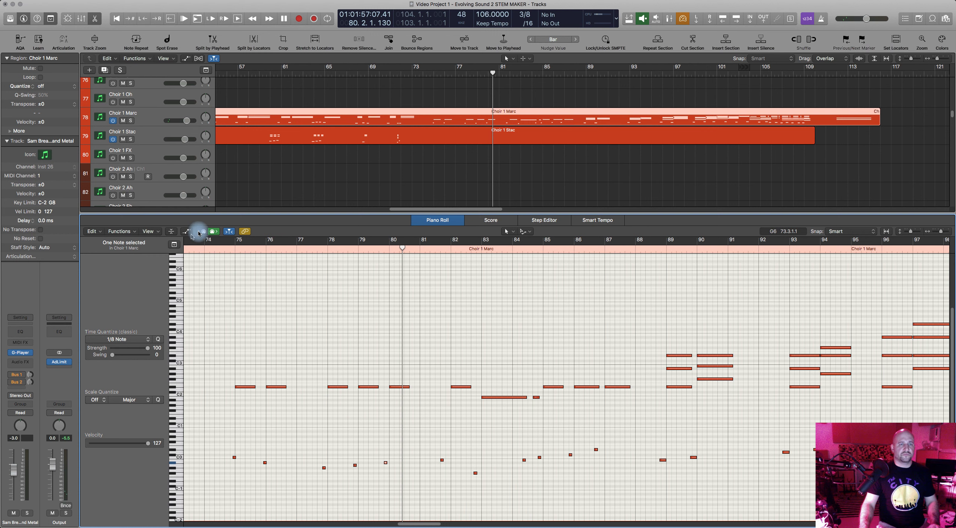
{"action": "left_click", "coordinate": [217, 249]}
{"action": "key", "text": "space"}
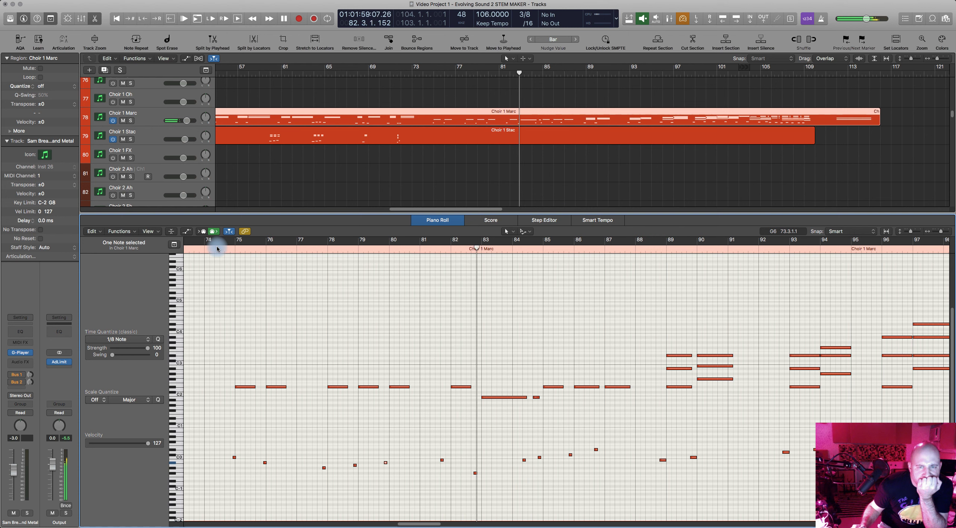
{"action": "key", "text": "space"}
Duplicate the five choir notes in bars 83 to 87 one octave higher and play back from about bar 83
{"action": "left_click_drag", "start_coordinate": [492, 365], "coordinate": [609, 407]}
{"action": "left_click_drag", "start_coordinate": [494, 398], "coordinate": [492, 366]}
{"action": "left_click", "coordinate": [471, 249]}
{"action": "key", "text": "space"}
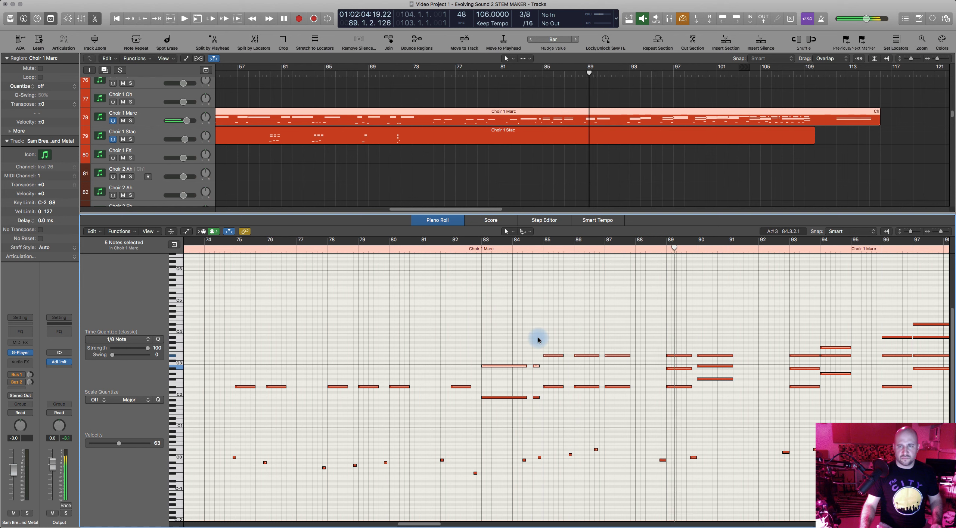
{"action": "key", "text": "space"}
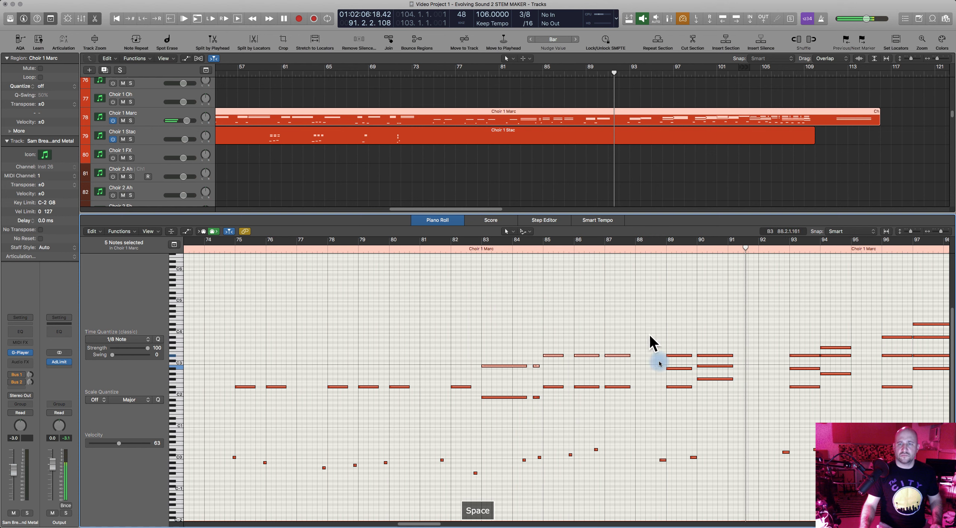
Duplicate the second-highest choir notes at bars 89 and 90 one octave higher and play back from about bar 88
{"action": "left_click_drag", "start_coordinate": [662, 376], "coordinate": [688, 346]}
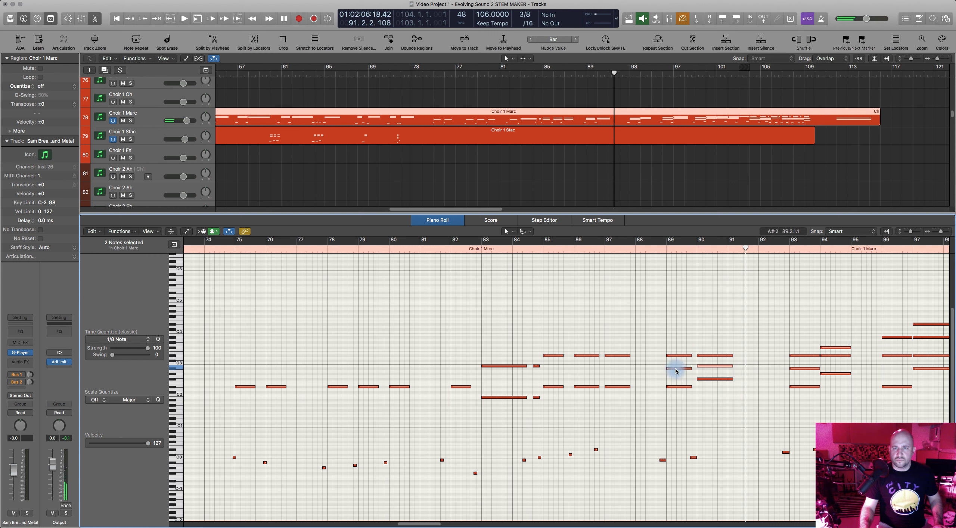
{"action": "left_click_drag", "start_coordinate": [677, 369], "coordinate": [676, 338]}
{"action": "left_click", "coordinate": [650, 252]}
{"action": "key", "text": "space"}
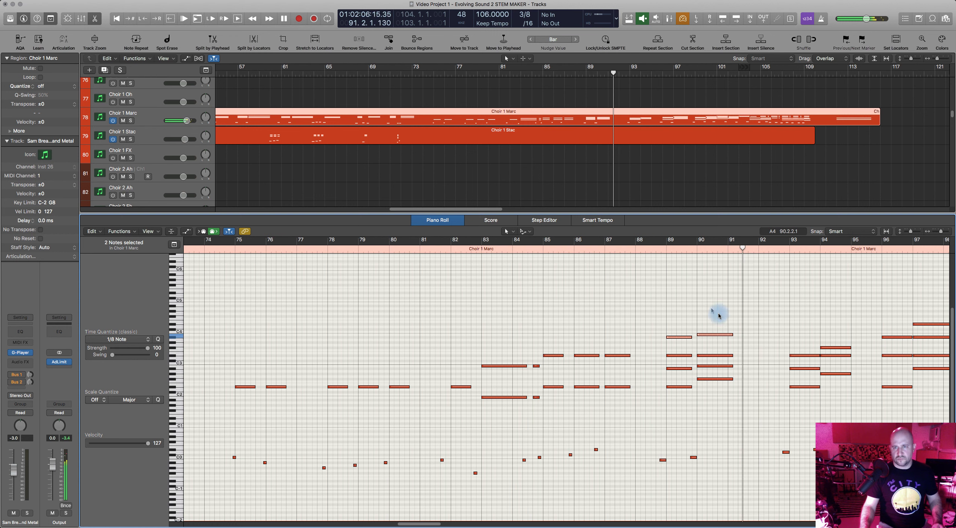
{"action": "key", "text": "space"}
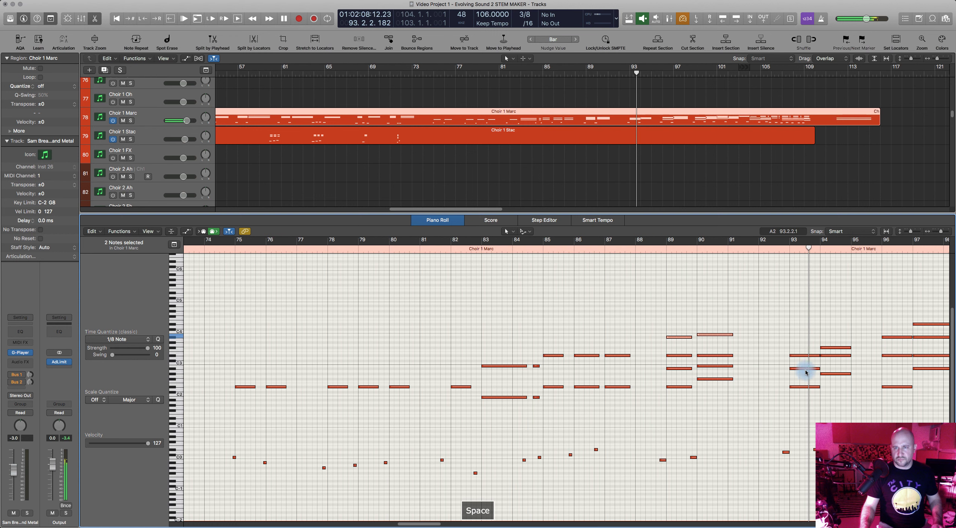
Duplicate the middle choir notes at bars 93 and 94 one octave higher and play back from just before bar 93
{"action": "left_click", "coordinate": [808, 368]}
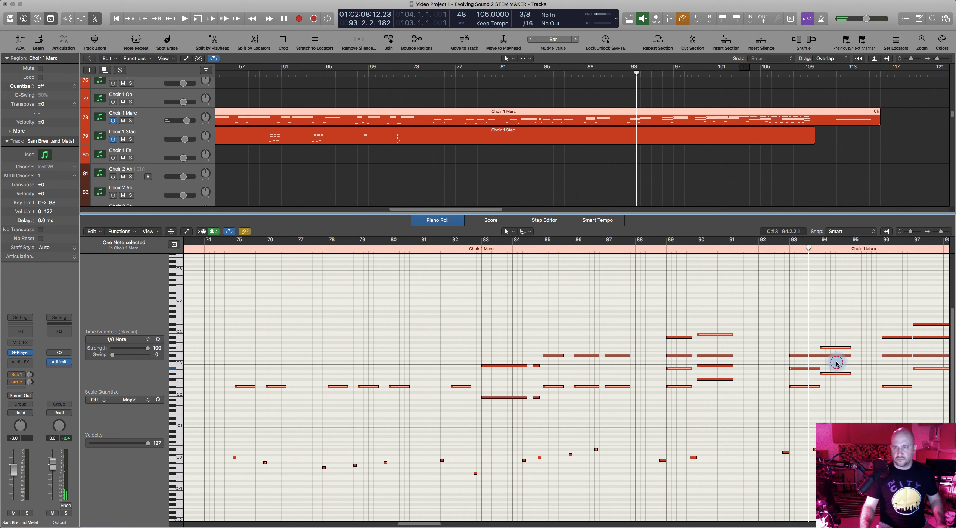
{"action": "left_click_drag", "start_coordinate": [800, 369], "coordinate": [797, 338]}
{"action": "left_click", "coordinate": [781, 246]}
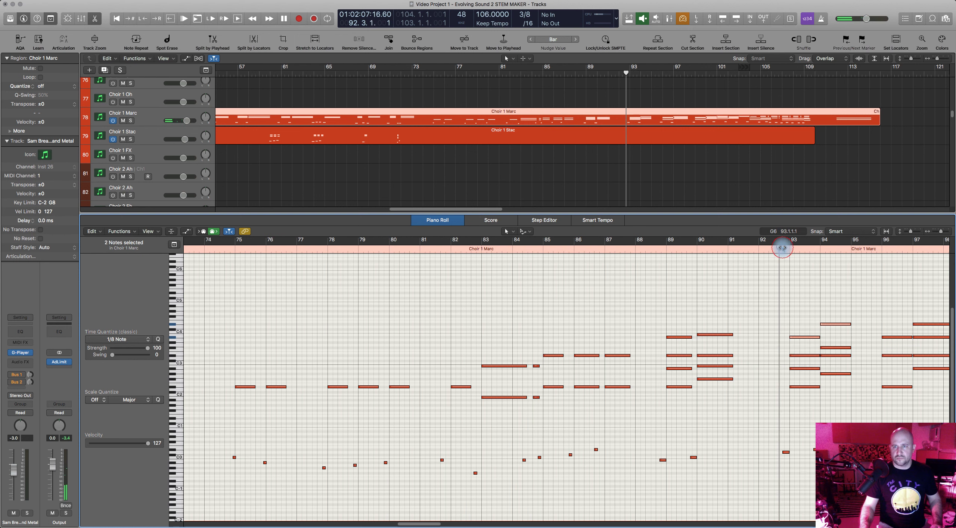
{"action": "key", "text": "space"}
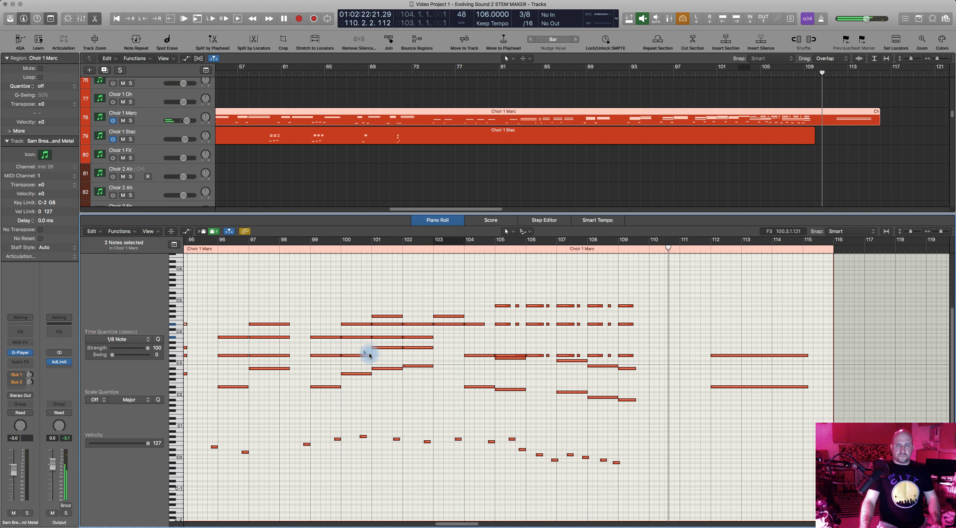
{"action": "key", "text": "space"}
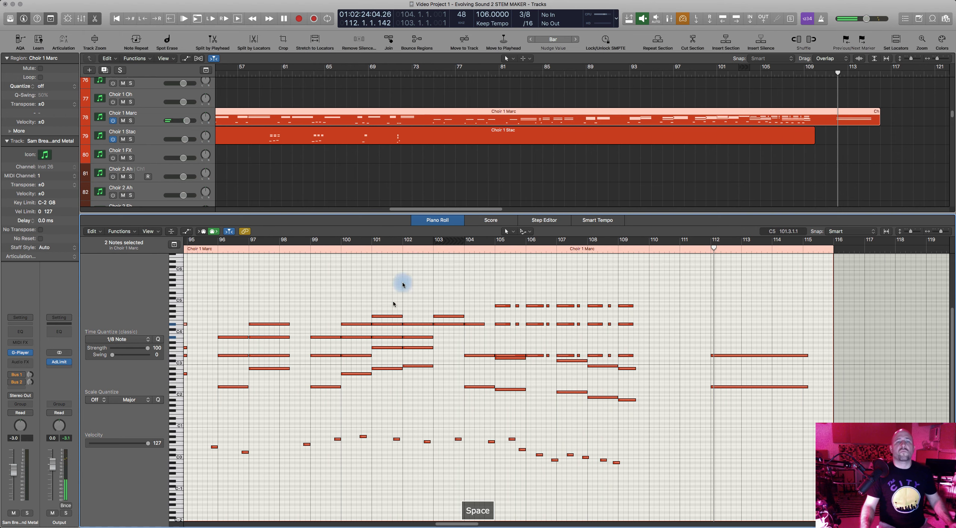
Copy the Choir 1 Marc part from about bar 75 to its end onto the Choir 2 Eh track
{"action": "left_click", "coordinate": [431, 222]}
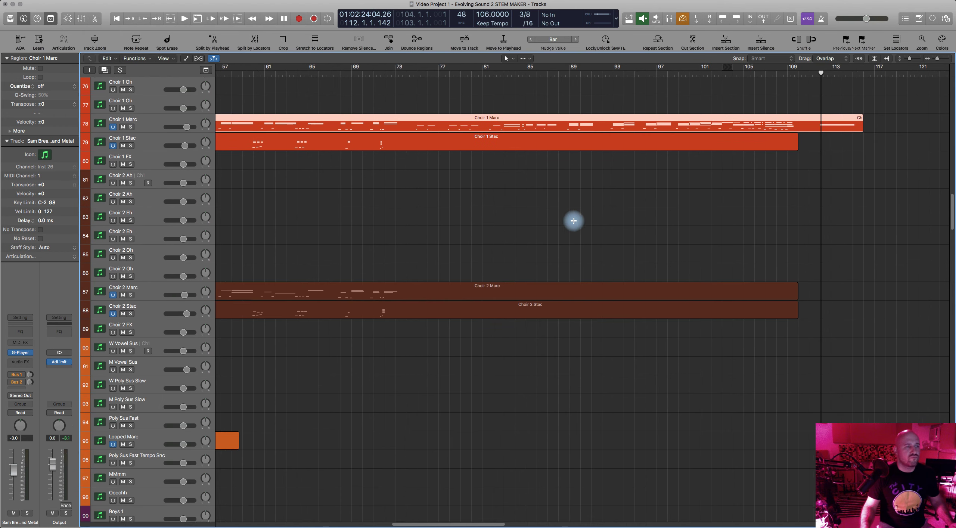
{"action": "scroll", "coordinate": [565, 250], "scroll_direction": "up", "scroll_amount": 6}
{"action": "scroll", "coordinate": [527, 281], "scroll_direction": "right", "scroll_amount": 4}
{"action": "scroll", "coordinate": [527, 282], "scroll_direction": "left", "scroll_amount": 4}
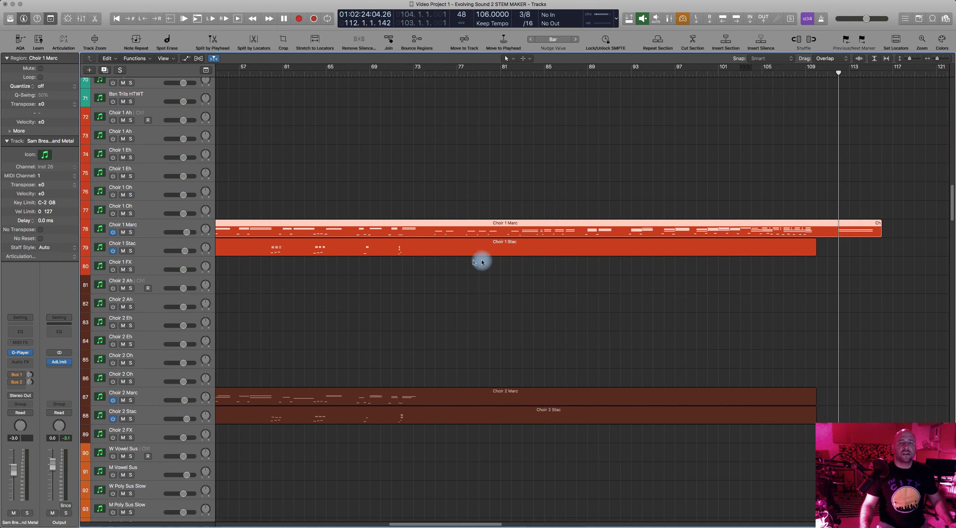
{"action": "scroll", "coordinate": [498, 256], "scroll_direction": "right", "scroll_amount": 1}
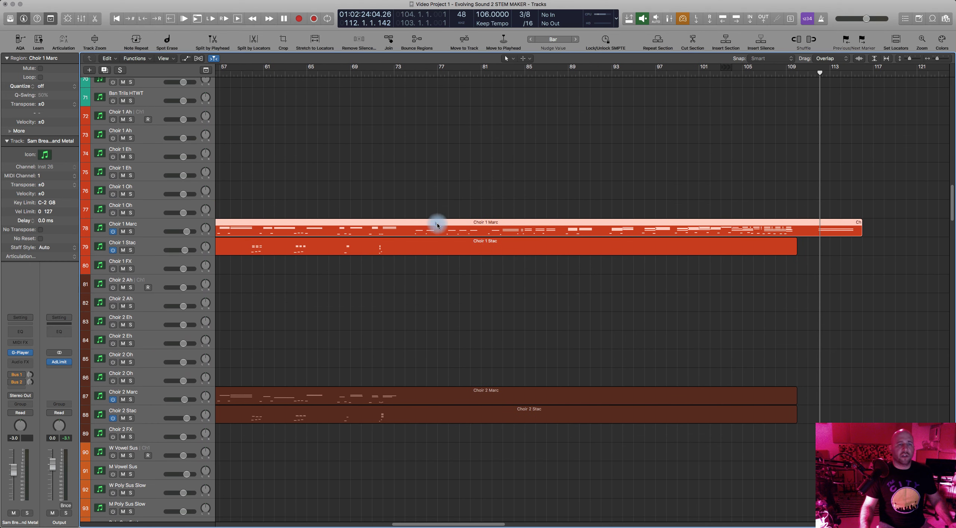
{"action": "scroll", "coordinate": [438, 224], "scroll_direction": "right", "scroll_amount": 1}
{"action": "left_click", "coordinate": [386, 211]}
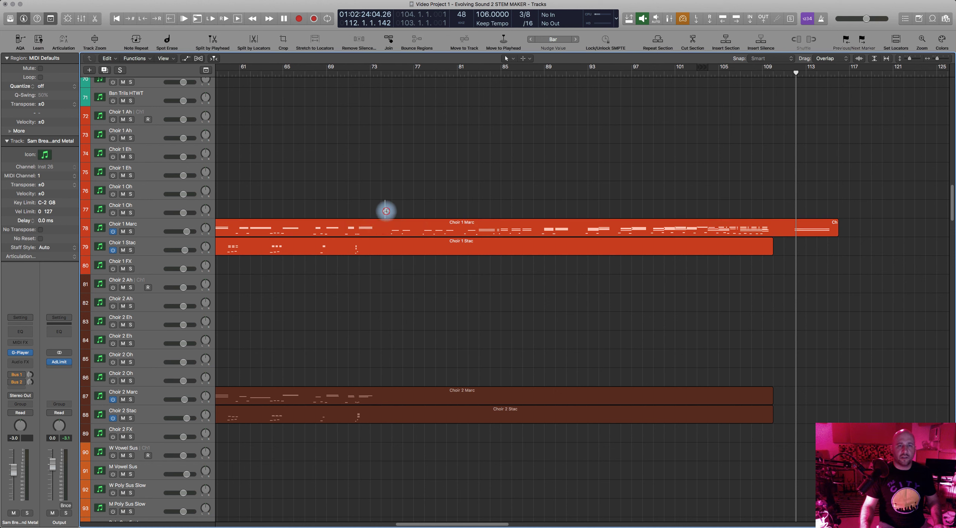
{"action": "left_click_drag", "start_coordinate": [386, 224], "coordinate": [845, 221]}
{"action": "left_click_drag", "start_coordinate": [440, 230], "coordinate": [433, 320]}
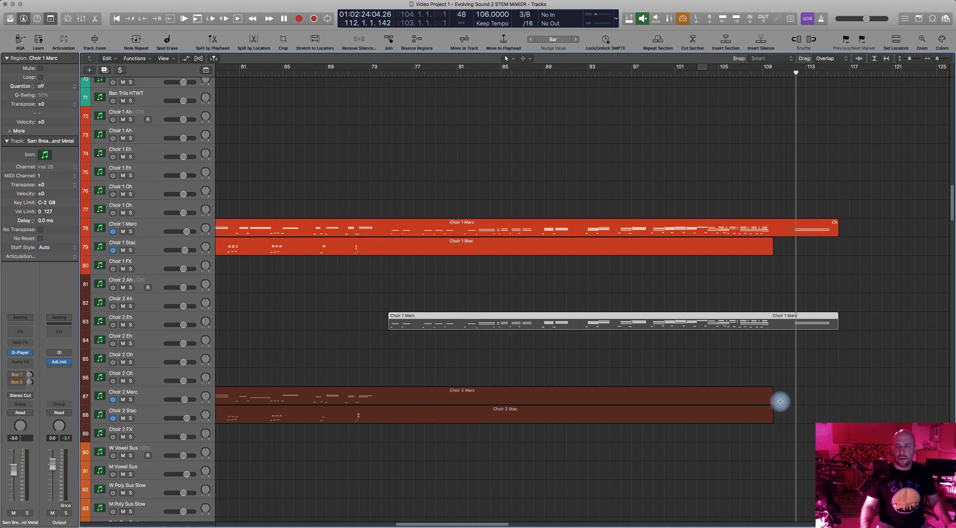
Clear the Choir 2 Marc track from about bar 75 on and move the copied Choir 1 Marc region into that place
{"action": "left_click_drag", "start_coordinate": [771, 403], "coordinate": [385, 396]}
{"action": "left_click_drag", "start_coordinate": [407, 317], "coordinate": [401, 395]}
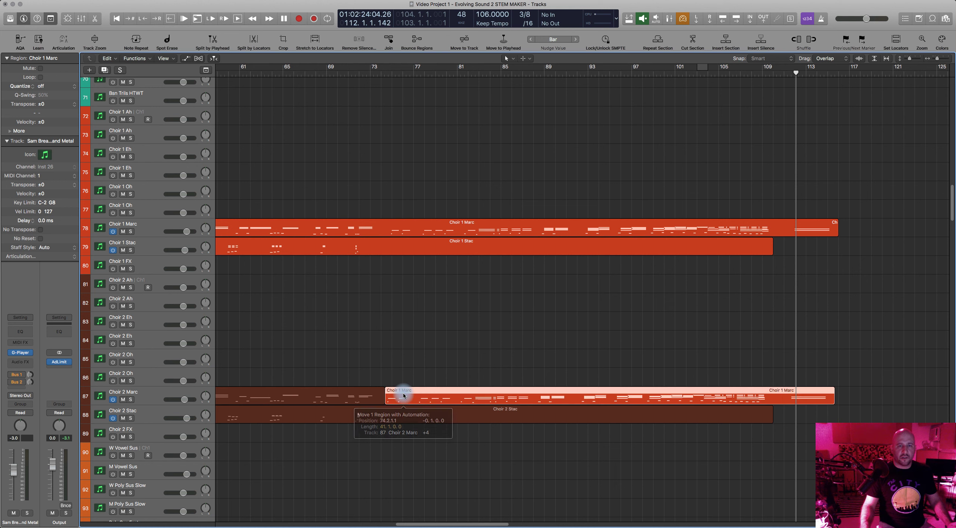
{"action": "left_click", "coordinate": [390, 76]}
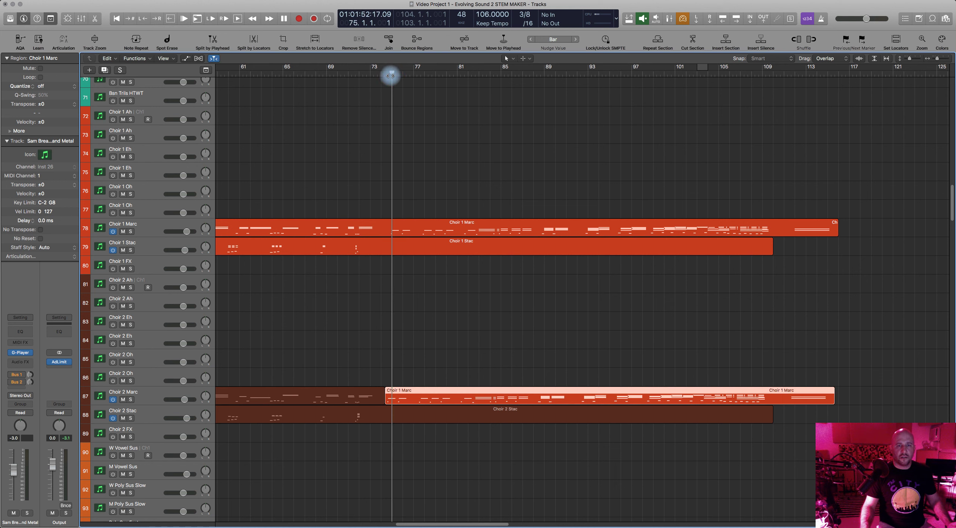
{"action": "left_click_drag", "start_coordinate": [427, 393], "coordinate": [430, 393]}
Delete the upper notes above about F#3 from bar 89 to bar 109 in the copied region on the Choir 2 Marc track
{"action": "double_click", "coordinate": [430, 393]}
{"action": "key", "text": "super+Left"}
{"action": "key", "text": "super+Left"}
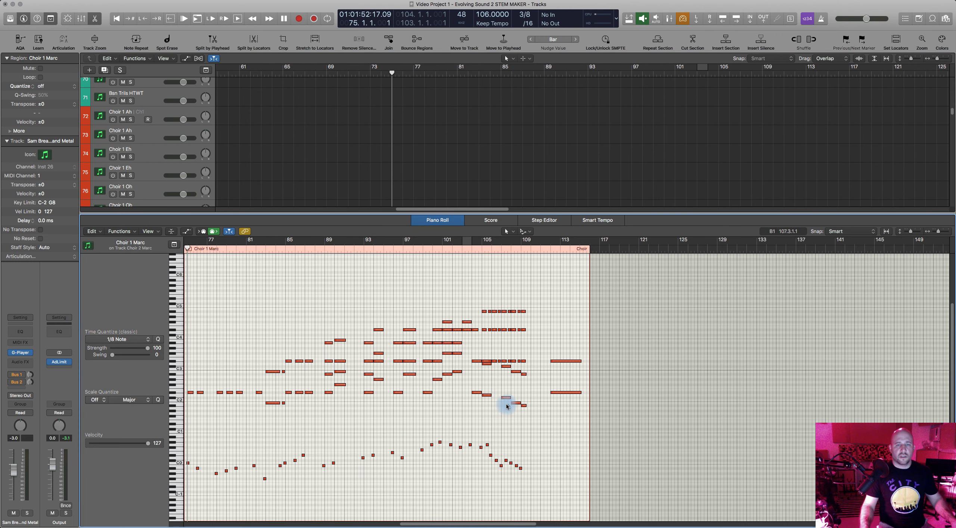
{"action": "key", "text": "super+Right"}
{"action": "key", "text": "super+Right"}
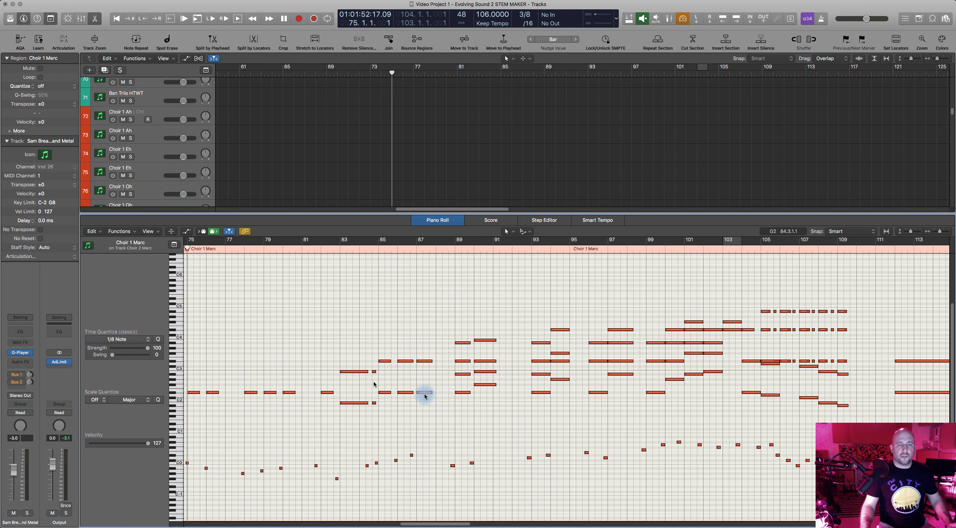
{"action": "scroll", "coordinate": [427, 399], "scroll_direction": "right", "scroll_amount": 2}
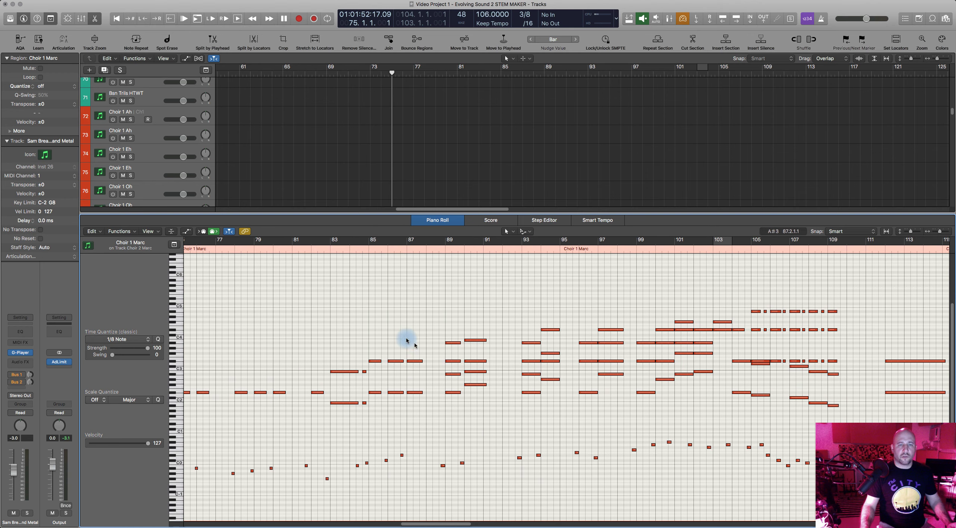
{"action": "scroll", "coordinate": [415, 345], "scroll_direction": "right", "scroll_amount": 5}
{"action": "right_click", "coordinate": [396, 320]}
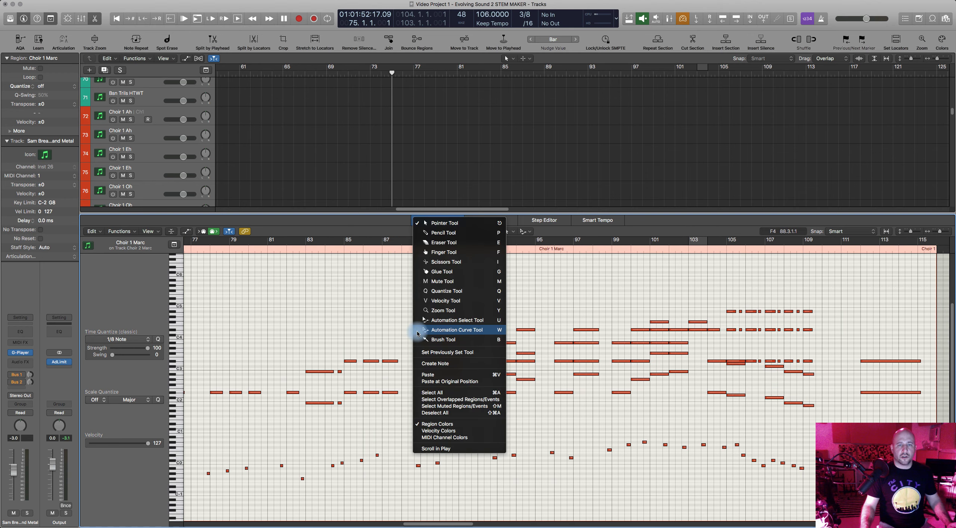
{"action": "left_click", "coordinate": [349, 333]}
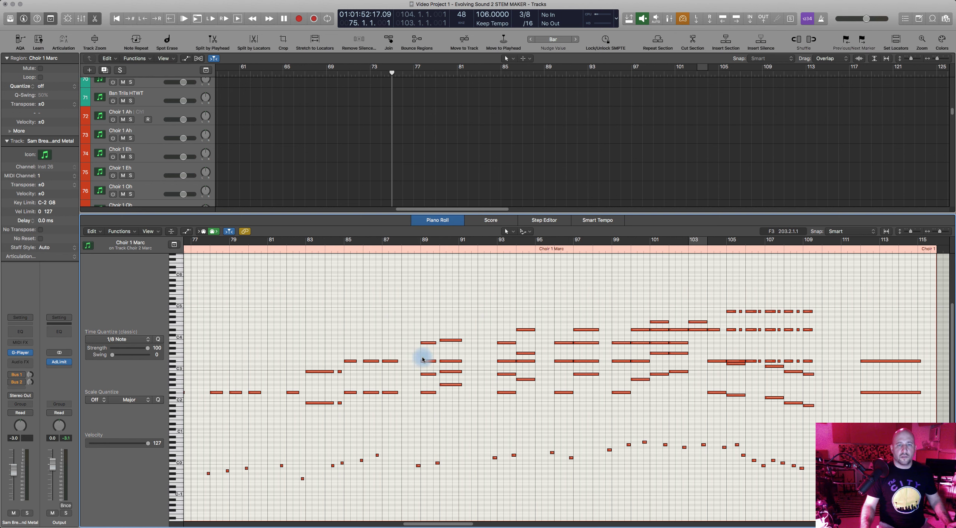
{"action": "left_click_drag", "start_coordinate": [403, 280], "coordinate": [828, 354]}
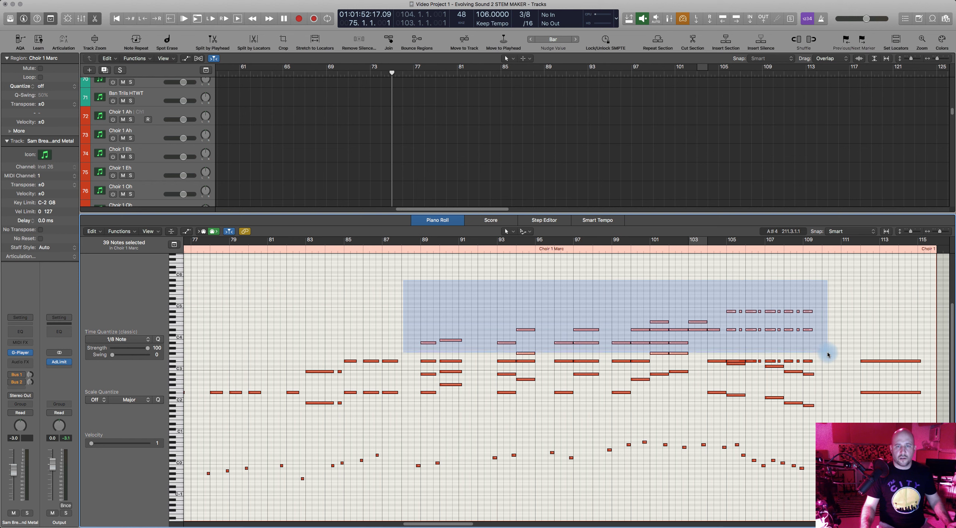
{"action": "left_click_drag", "start_coordinate": [828, 354], "coordinate": [827, 354]}
{"action": "key", "text": "Delete"}
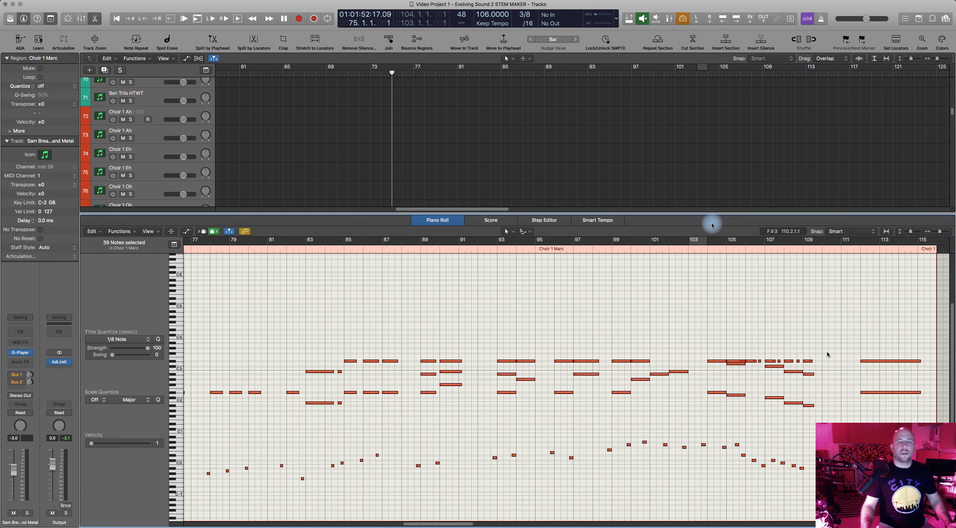
Delete the lower notes from about D#3 down in bars 75 to 109 of Choir 1 Marc, keeping the key switches
{"action": "scroll", "coordinate": [523, 176], "scroll_direction": "down", "scroll_amount": 5}
{"action": "left_click", "coordinate": [451, 145]}
{"action": "scroll", "coordinate": [440, 346], "scroll_direction": "left", "scroll_amount": 2}
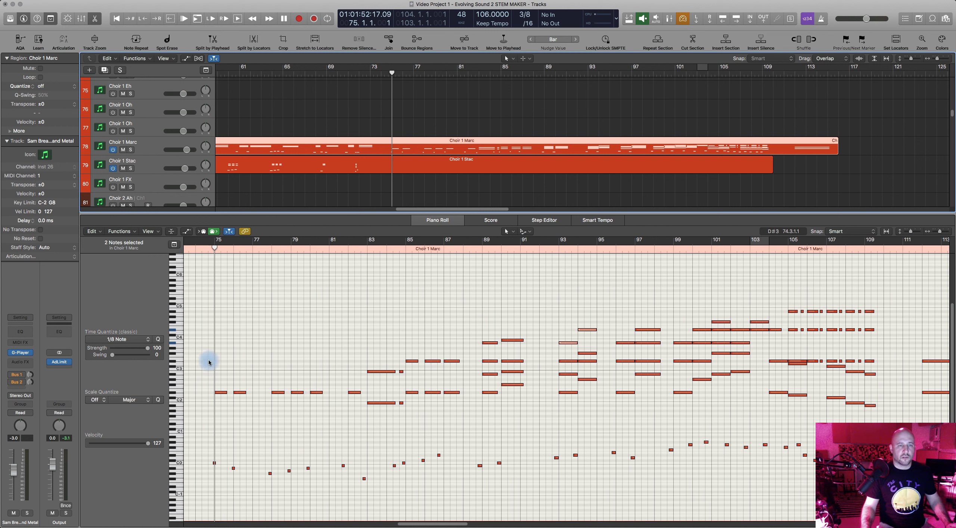
{"action": "left_click_drag", "start_coordinate": [209, 362], "coordinate": [870, 411]}
{"action": "key", "text": "Delete"}
Select the copied region on Choir 2 Marc together with the Choir 1 Marc region and play both back from bar 75
{"action": "scroll", "coordinate": [564, 135], "scroll_direction": "up", "scroll_amount": 8}
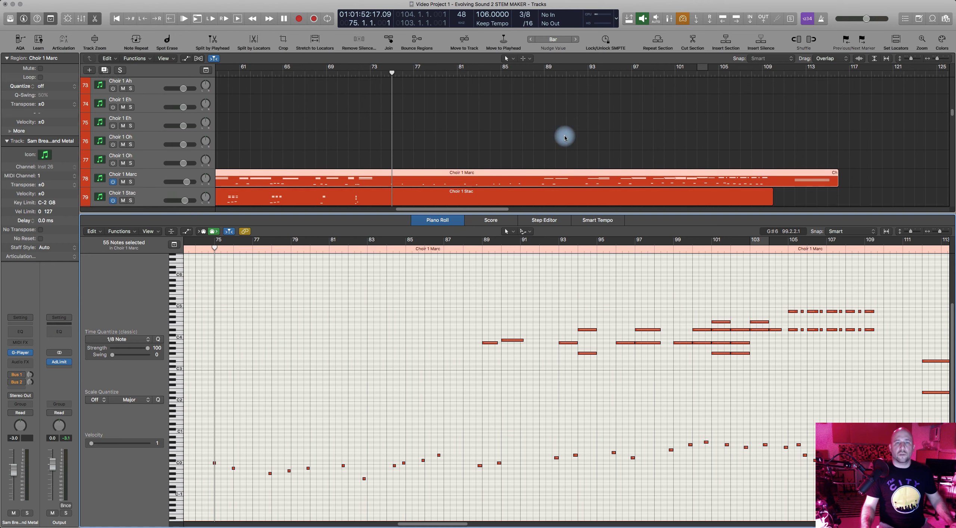
{"action": "scroll", "coordinate": [542, 164], "scroll_direction": "down", "scroll_amount": 10}
{"action": "scroll", "coordinate": [542, 164], "scroll_direction": "down", "scroll_amount": 5}
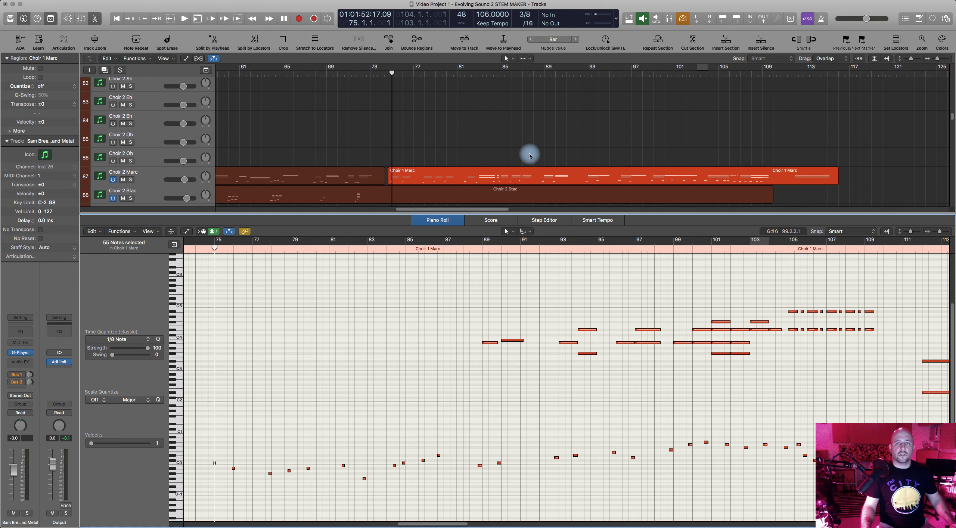
{"action": "left_click", "coordinate": [496, 166], "text": "shift"}
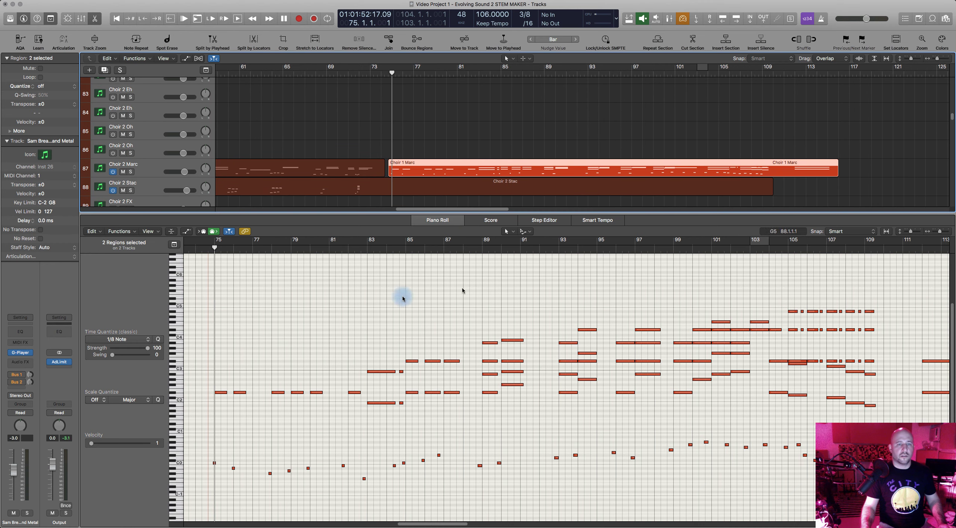
{"action": "left_click", "coordinate": [249, 289]}
{"action": "key", "text": "space"}
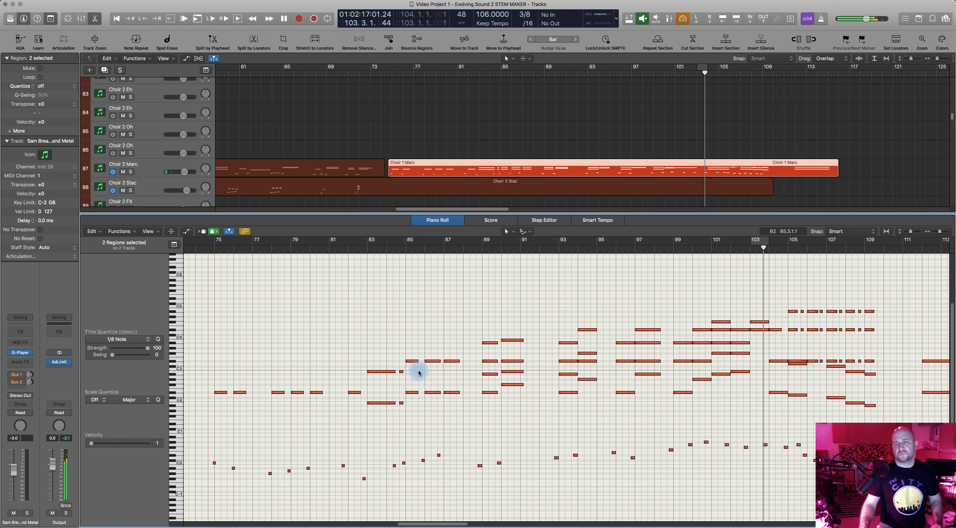
{"action": "key", "text": "space"}
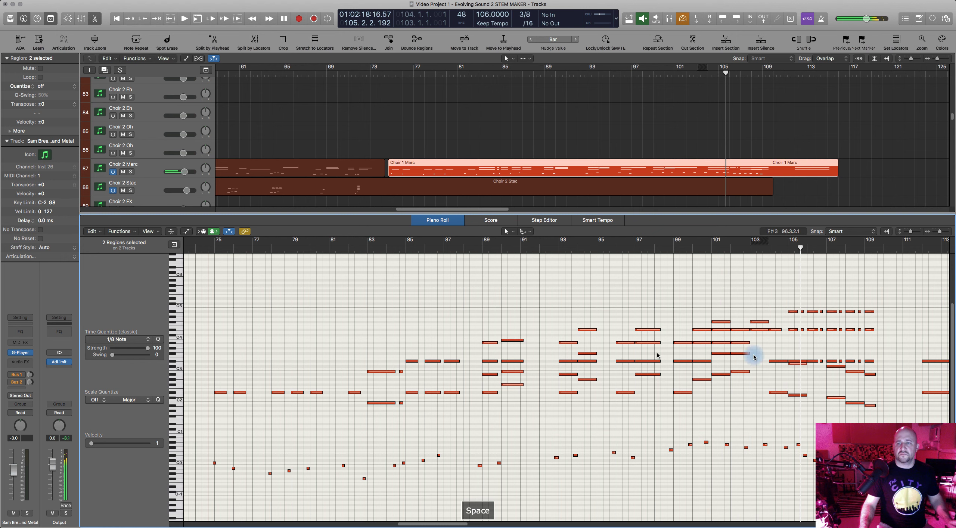
Copy the two choir notes at bar 103 to bar 104 at the same pitches and play back from just before bar 103
{"action": "scroll", "coordinate": [621, 340], "scroll_direction": "right", "scroll_amount": 3}
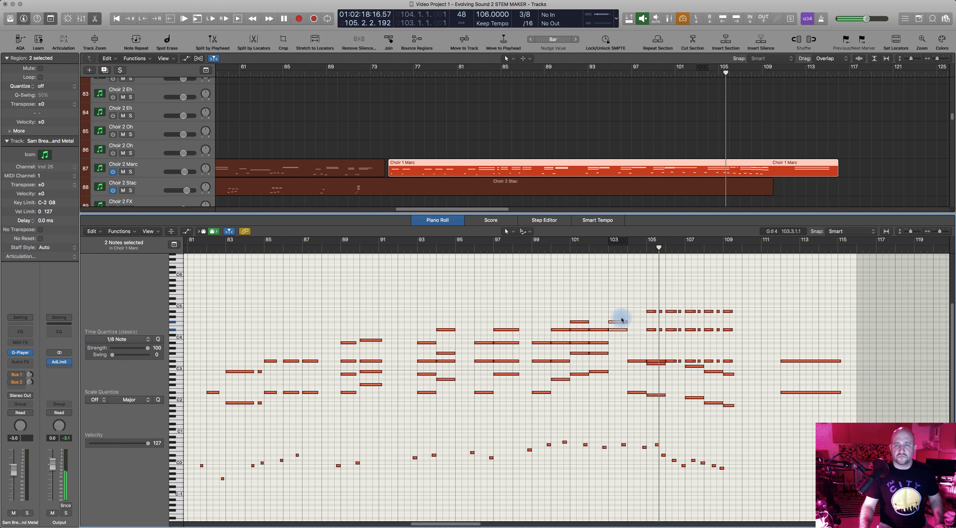
{"action": "left_click_drag", "start_coordinate": [619, 324], "coordinate": [638, 322]}
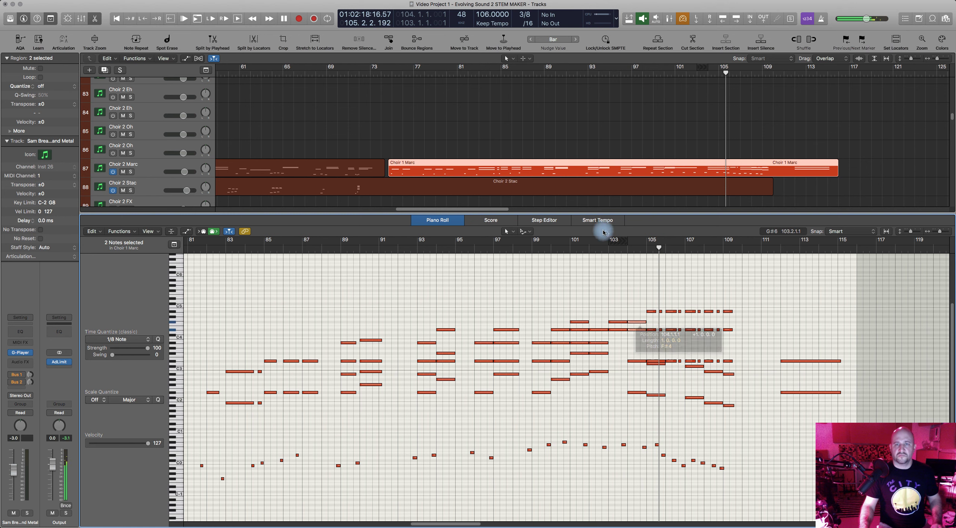
{"action": "left_click", "coordinate": [605, 249]}
{"action": "key", "text": "space"}
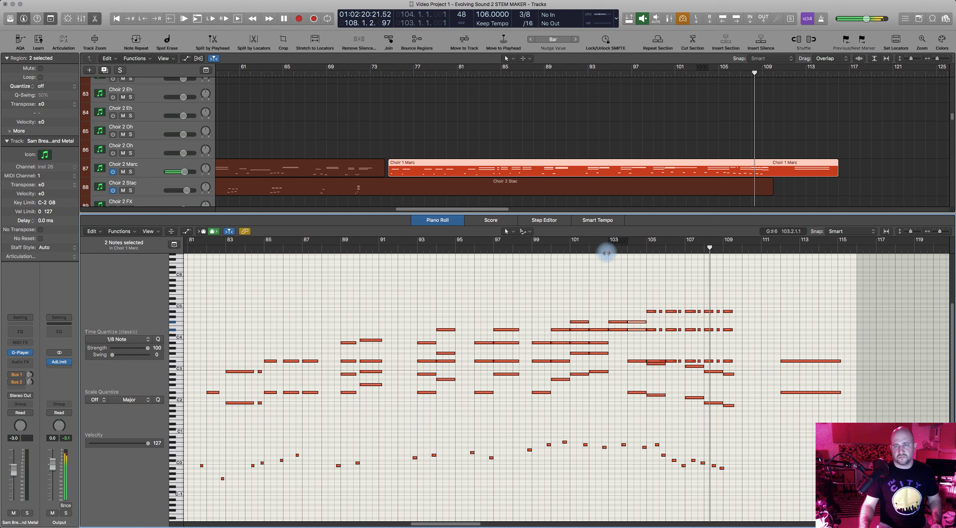
{"action": "key", "text": "space"}
{"action": "scroll", "coordinate": [715, 353], "scroll_direction": "right", "scroll_amount": 10}
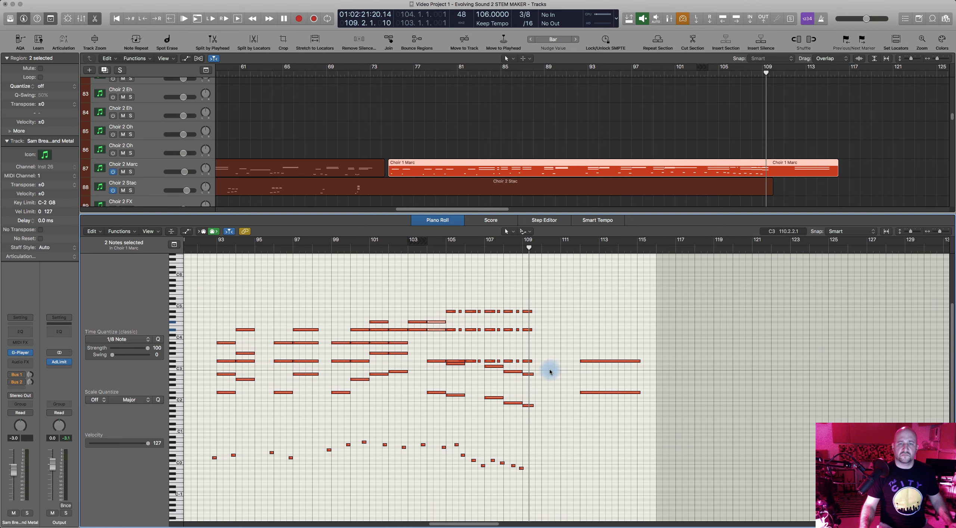
Close the note editor and play back the arrangement through the new choir section up to about bar 91
{"action": "left_click", "coordinate": [448, 220]}
{"action": "scroll", "coordinate": [412, 209], "scroll_direction": "left", "scroll_amount": 10}
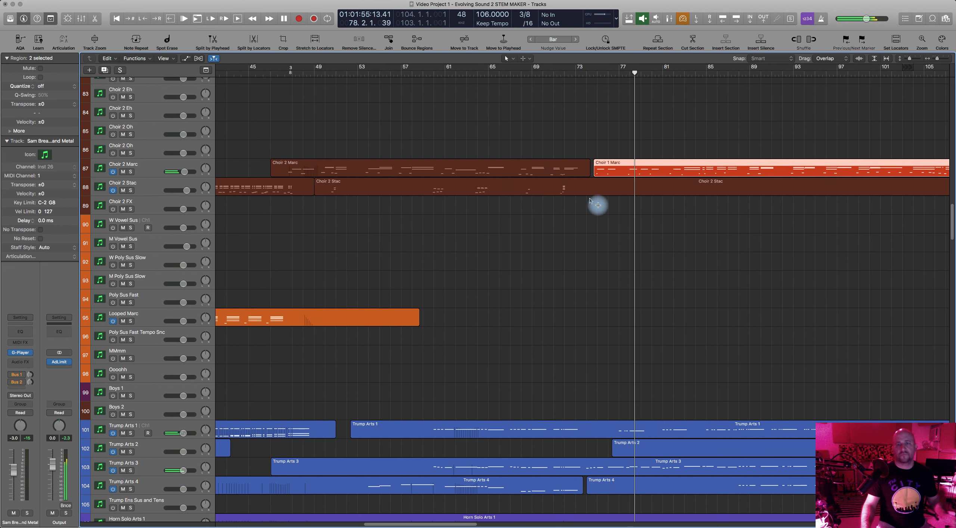
{"action": "scroll", "coordinate": [676, 262], "scroll_direction": "right", "scroll_amount": 5}
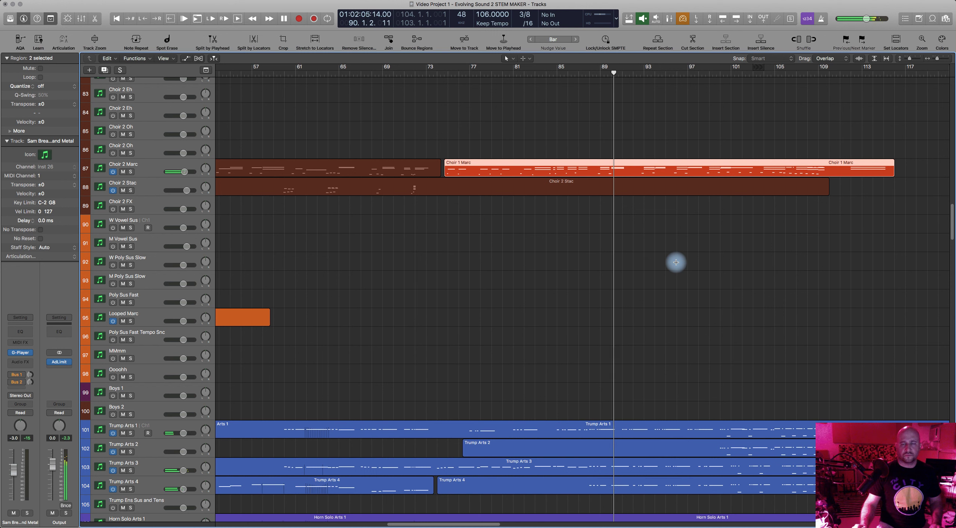
{"action": "key", "text": "space"}
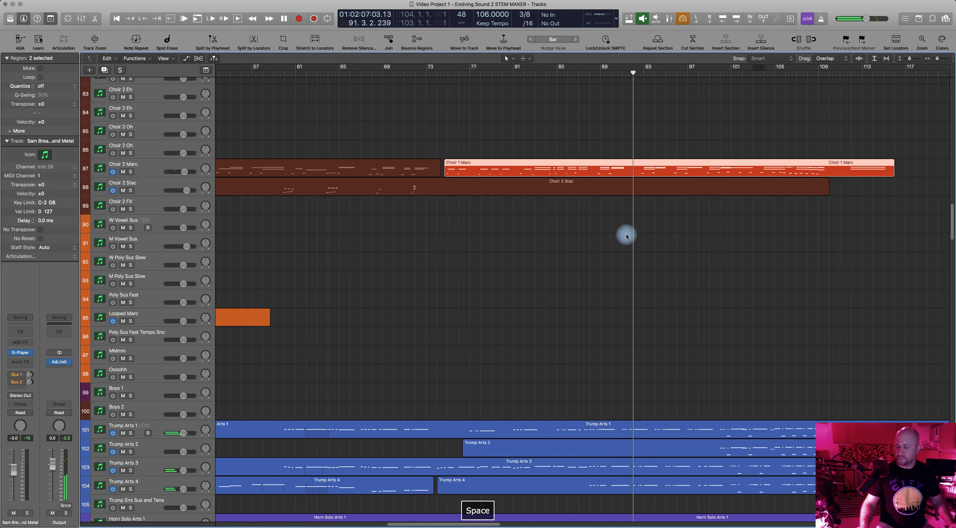
Open the Choir 1 Marc region and the copied region on Choir 2 Marc together in the Piano Roll
{"action": "scroll", "coordinate": [626, 236], "scroll_direction": "right", "scroll_amount": 5}
{"action": "scroll", "coordinate": [627, 238], "scroll_direction": "up", "scroll_amount": 3}
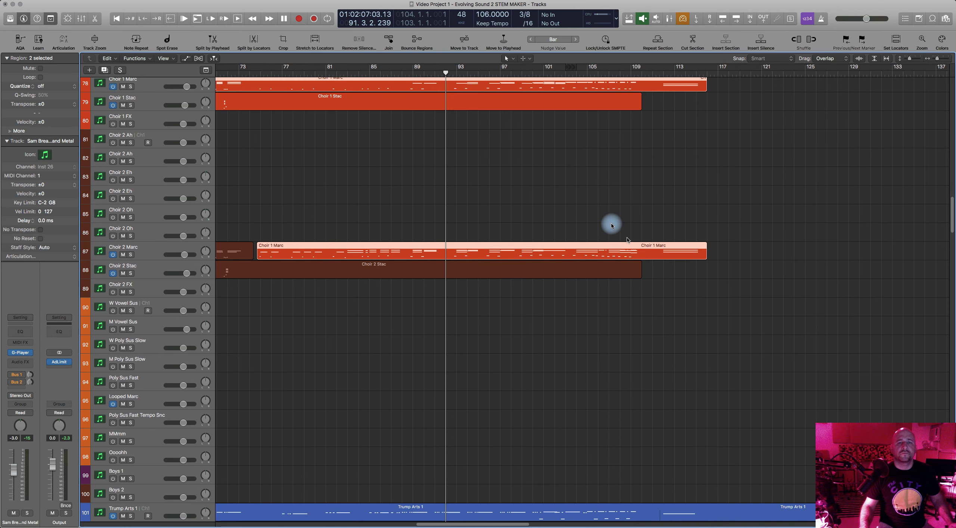
{"action": "scroll", "coordinate": [590, 202], "scroll_direction": "up", "scroll_amount": 2}
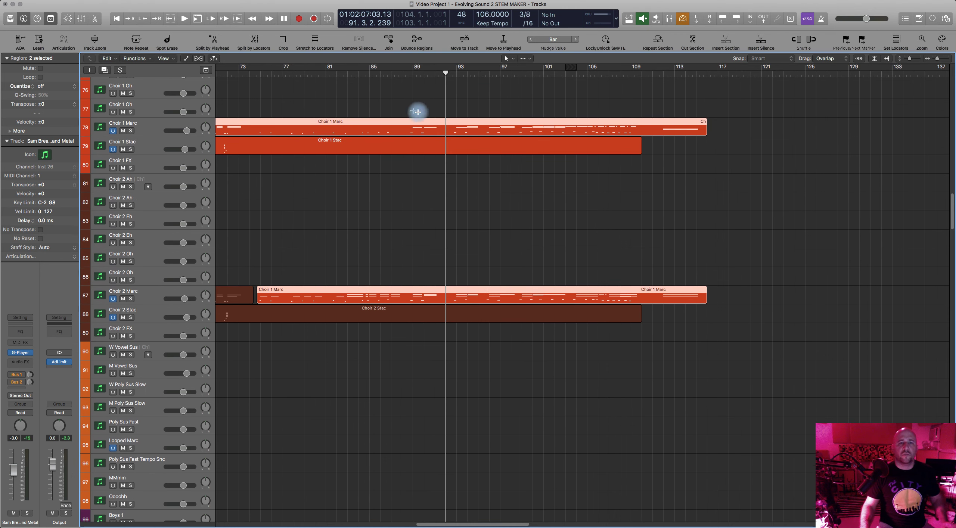
{"action": "left_click", "coordinate": [436, 166]}
{"action": "left_click", "coordinate": [433, 120]}
{"action": "left_click", "coordinate": [437, 288], "text": "shift"}
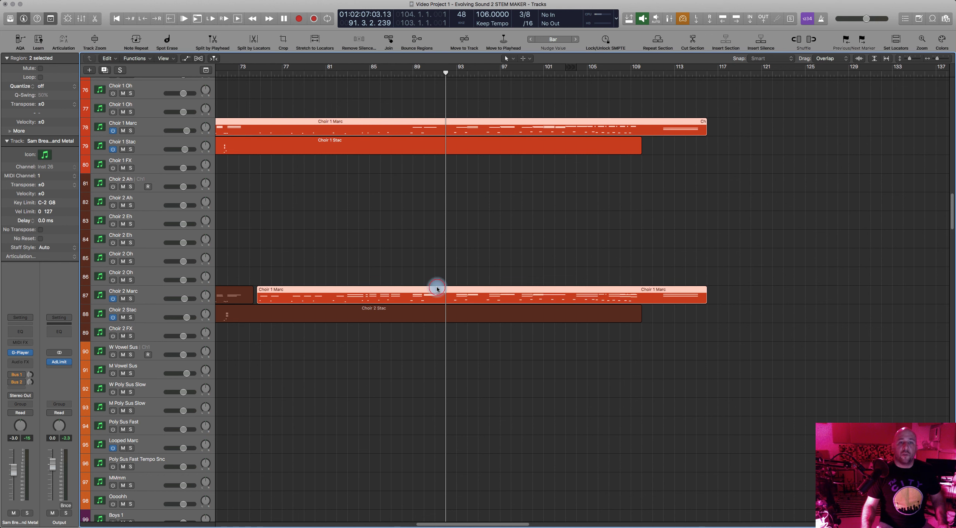
{"action": "double_click", "coordinate": [437, 288]}
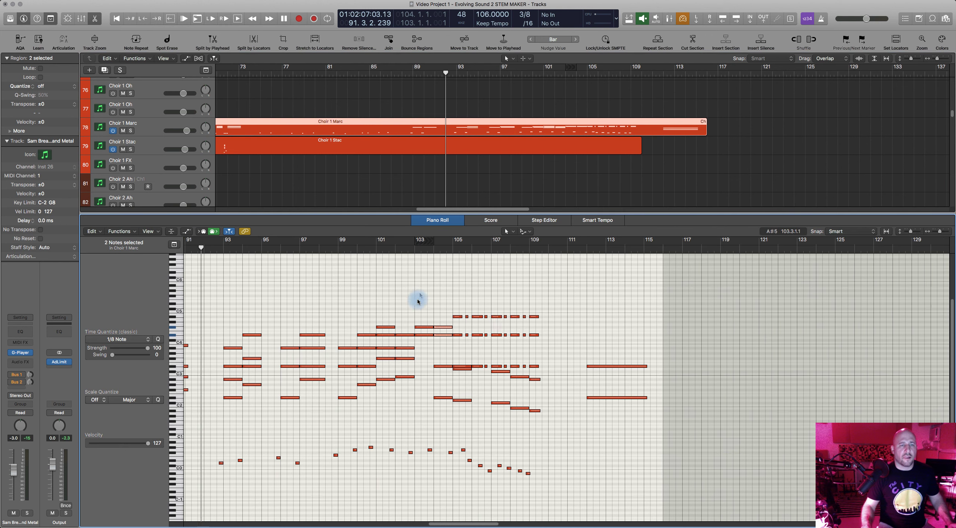
Lengthen the four choir notes at bar 90 so they end at bar 92, and play back from just before bar 89
{"action": "scroll", "coordinate": [421, 292], "scroll_direction": "left", "scroll_amount": 5}
{"action": "left_click_drag", "start_coordinate": [354, 328], "coordinate": [376, 390]}
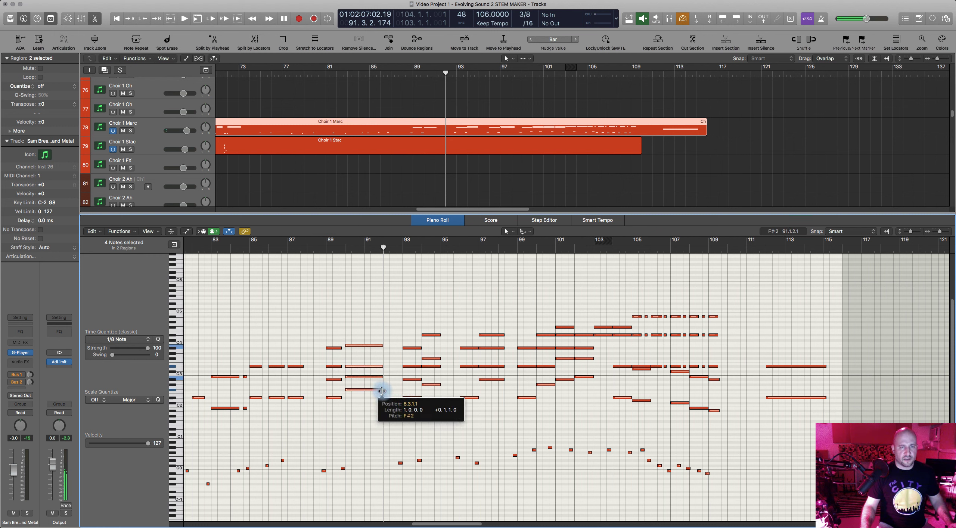
{"action": "left_click_drag", "start_coordinate": [382, 391], "coordinate": [383, 390]}
{"action": "left_click", "coordinate": [318, 250]}
{"action": "key", "text": "space"}
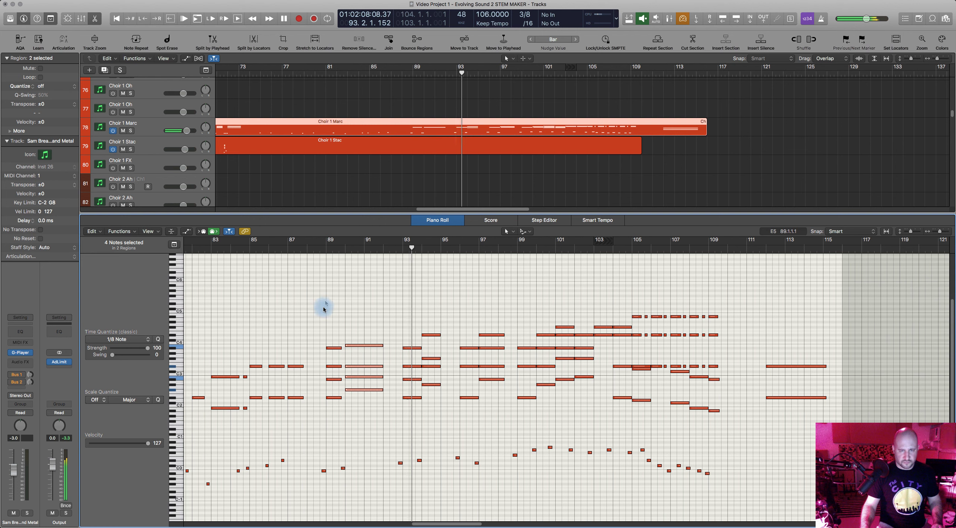
{"action": "key", "text": "space"}
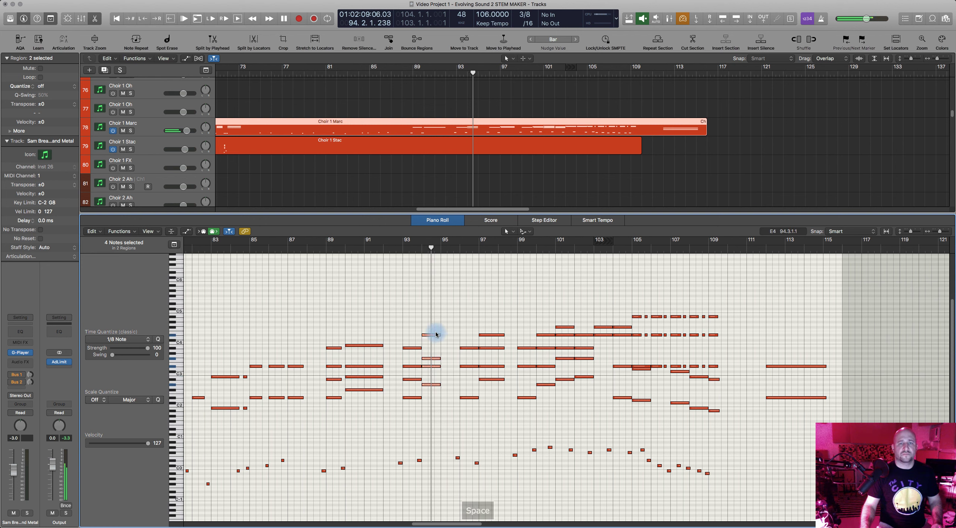
Lengthen the four choir notes at bar 94 so they end just before bar 96, and play back from bar 93
{"action": "left_click_drag", "start_coordinate": [440, 336], "coordinate": [457, 336]}
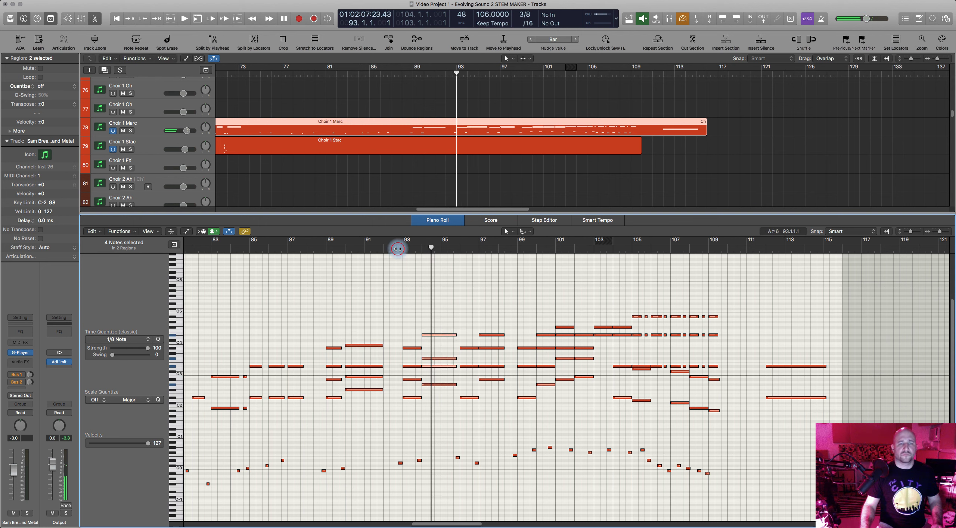
{"action": "left_click", "coordinate": [400, 248]}
{"action": "key", "text": "space"}
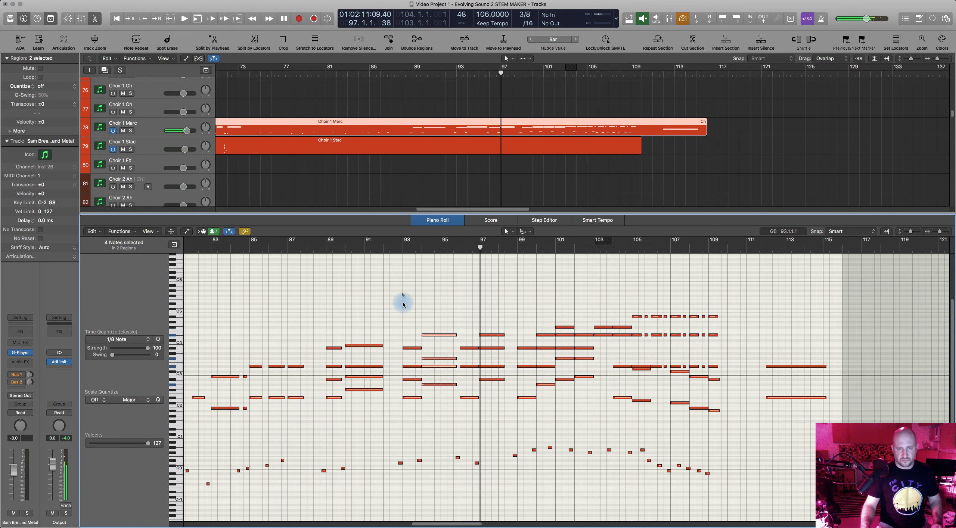
Select the four-note chord at bar 97, and audition the choir passage from about bar 74
{"action": "key", "text": "space"}
{"action": "left_click_drag", "start_coordinate": [495, 329], "coordinate": [501, 376]}
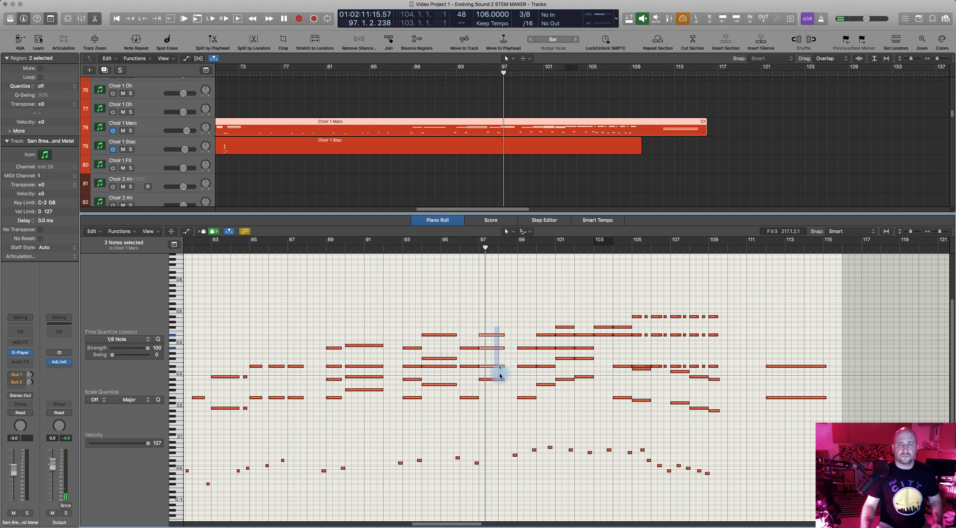
{"action": "scroll", "coordinate": [409, 359], "scroll_direction": "left", "scroll_amount": 10}
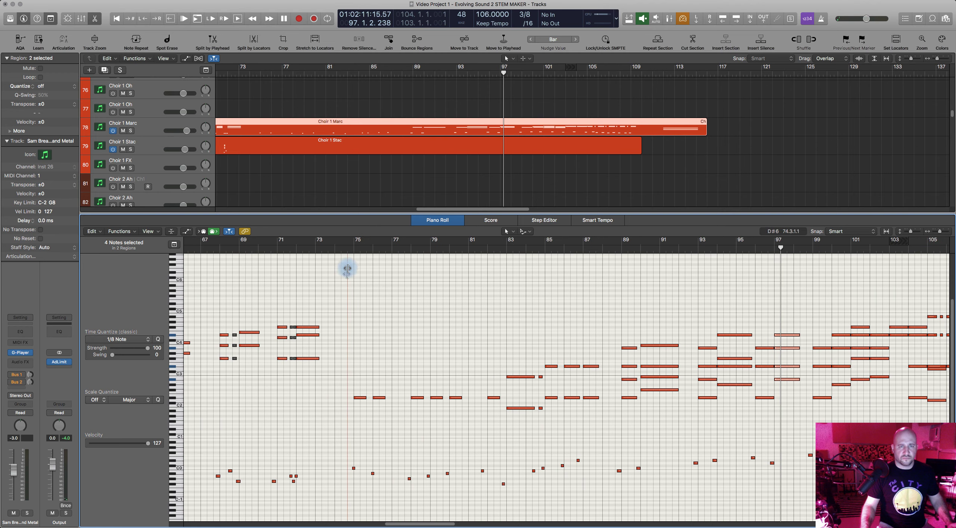
{"action": "left_click", "coordinate": [349, 251]}
{"action": "key", "text": "space"}
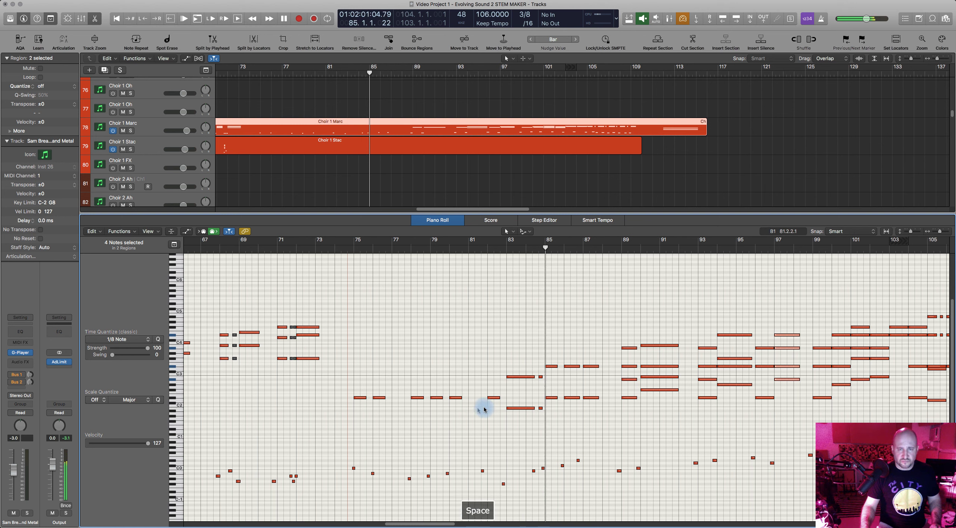
Shorten the two long notes at bar 83 to a length of 0.1.2.0, and play back the passage from just before them
{"action": "left_click_drag", "start_coordinate": [513, 361], "coordinate": [526, 410]}
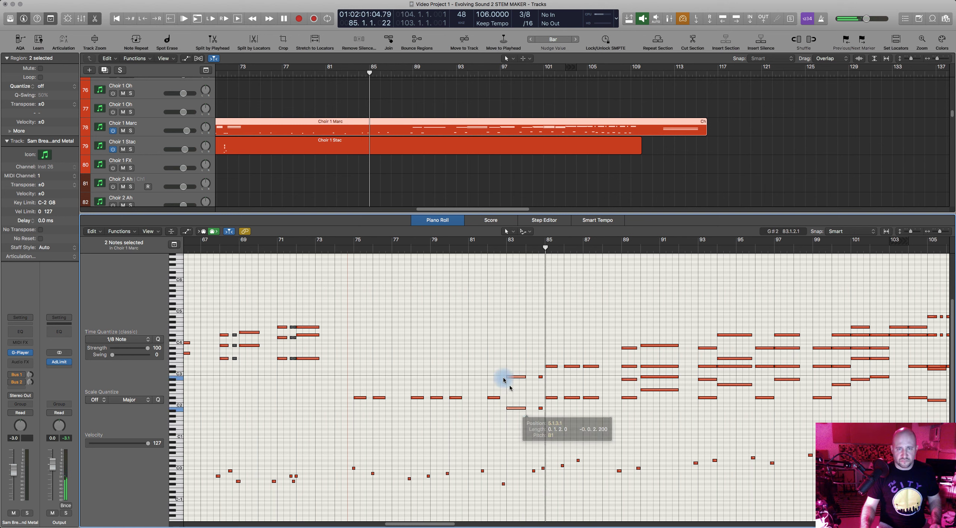
{"action": "left_click", "coordinate": [508, 395]}
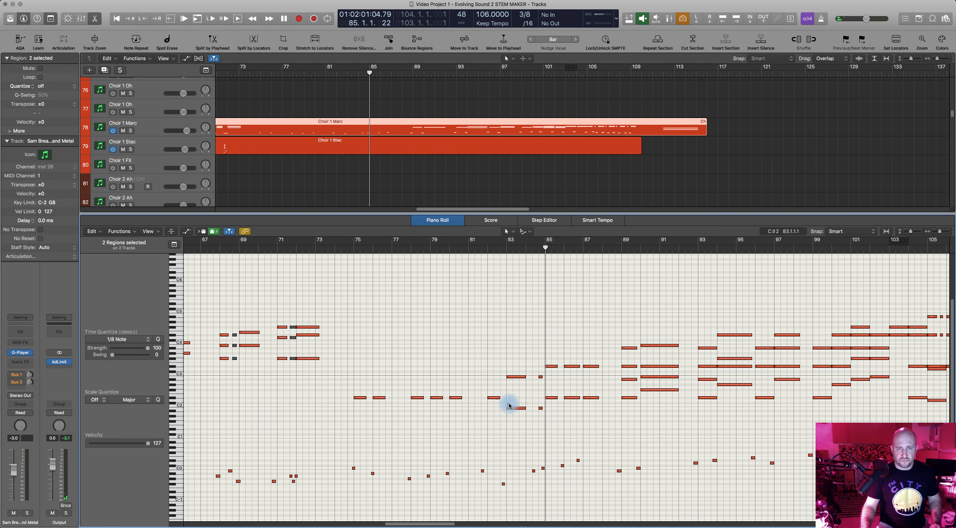
{"action": "left_click", "coordinate": [481, 251]}
{"action": "key", "text": "space"}
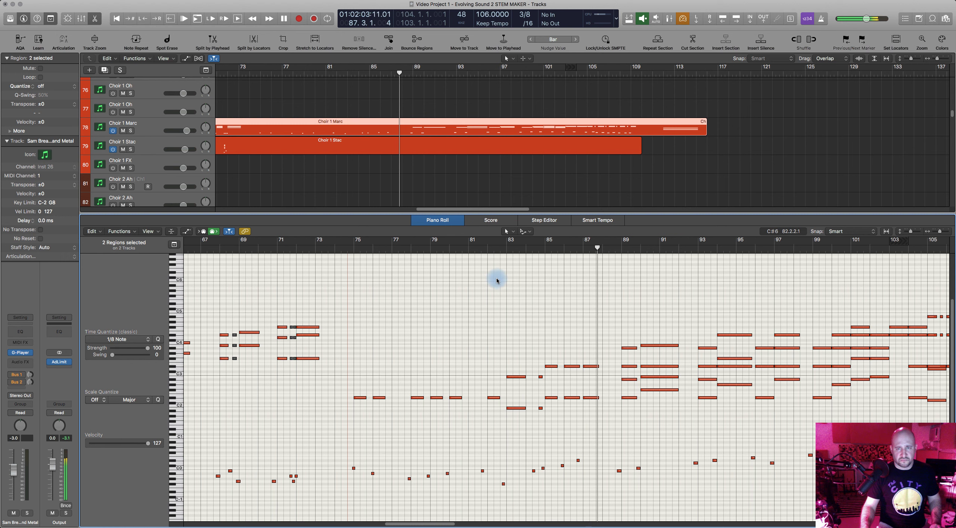
{"action": "key", "text": "space"}
Lengthen the two notes at bar 85 to just short of bar 86, and audition the change
{"action": "scroll", "coordinate": [566, 358], "scroll_direction": "right", "scroll_amount": 5}
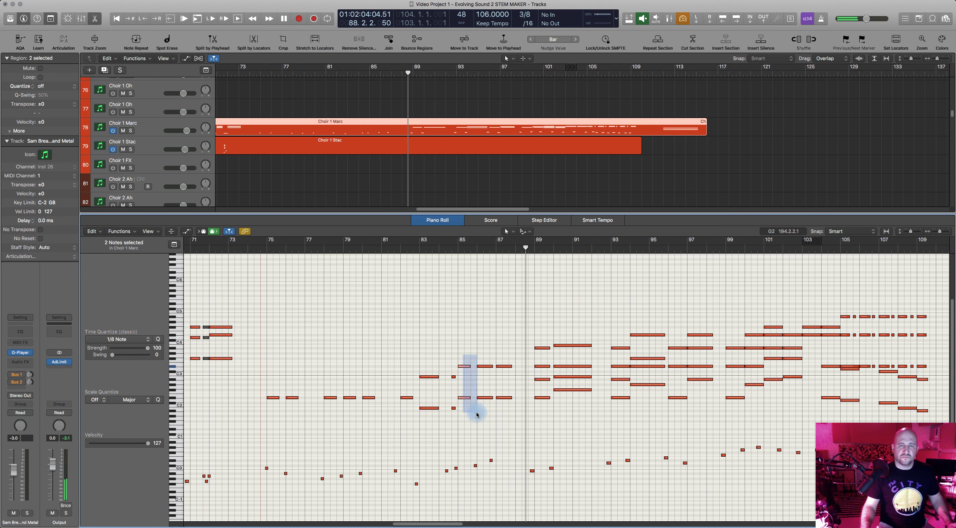
{"action": "left_click_drag", "start_coordinate": [470, 398], "coordinate": [474, 398]}
{"action": "left_click", "coordinate": [449, 252]}
{"action": "key", "text": "space"}
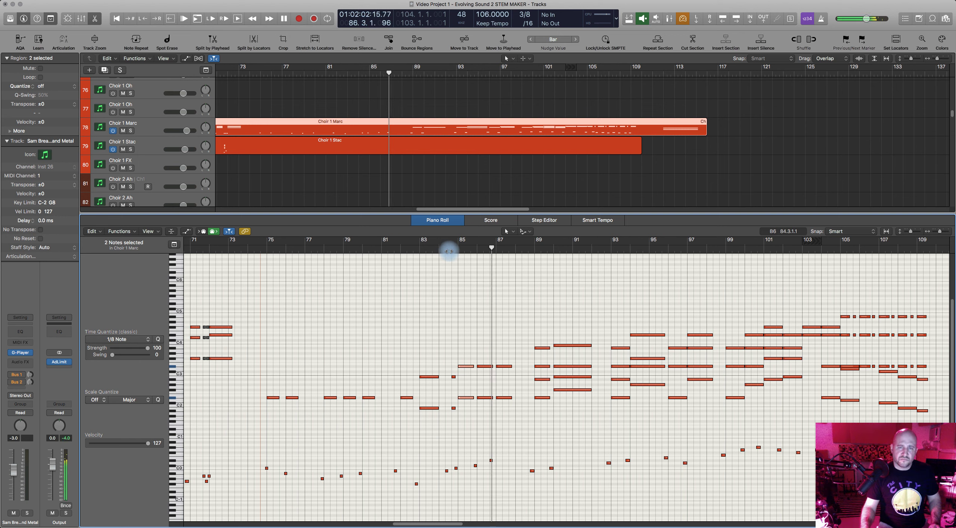
{"action": "key", "text": "space"}
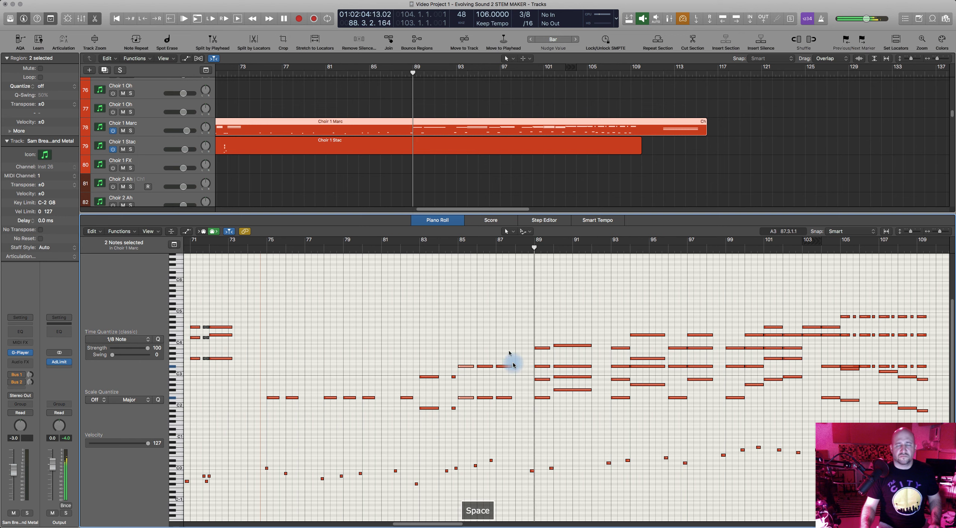
Lengthen the note pairs at bars 85, 86 and 87 into a continuous line up to bar 88, and play it back
{"action": "left_click_drag", "start_coordinate": [516, 405], "coordinate": [500, 363]}
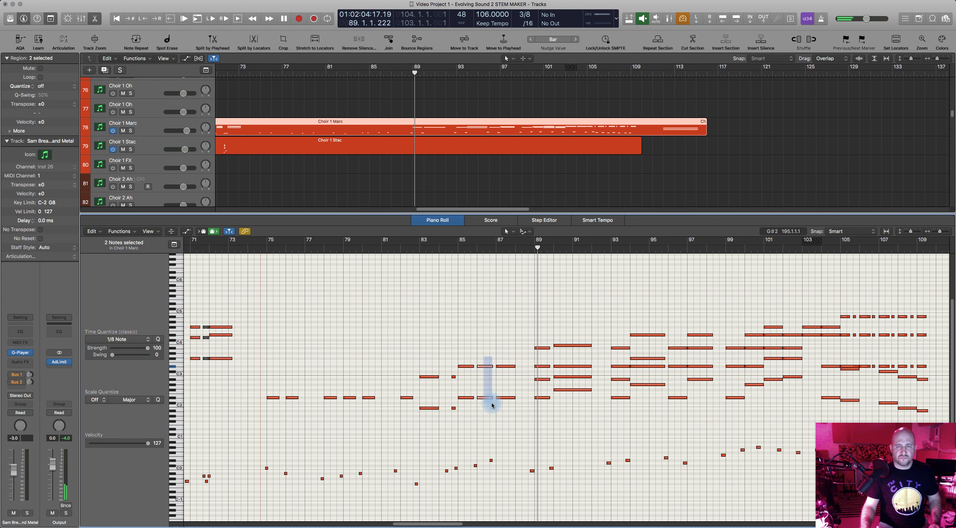
{"action": "left_click_drag", "start_coordinate": [491, 398], "coordinate": [472, 408]}
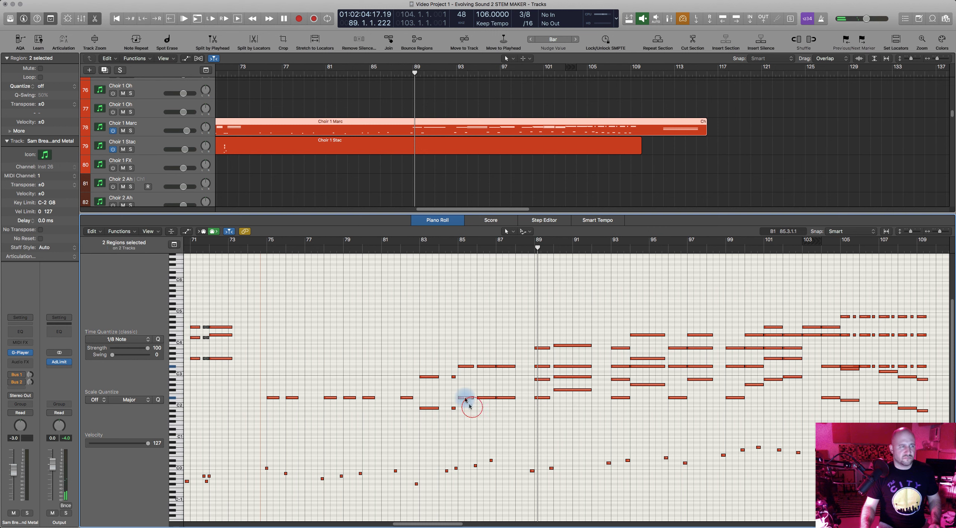
{"action": "left_click_drag", "start_coordinate": [473, 367], "coordinate": [477, 367]}
{"action": "left_click", "coordinate": [443, 250]}
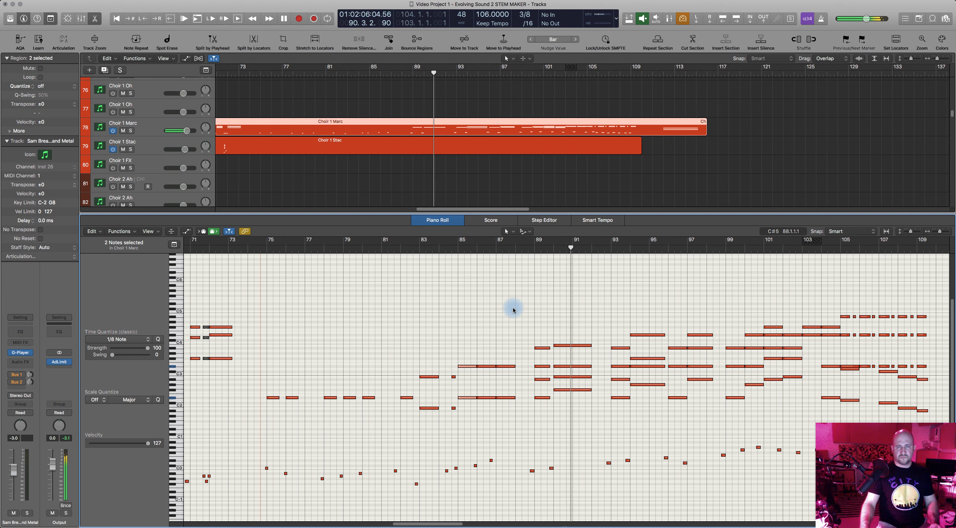
{"action": "key", "text": "space"}
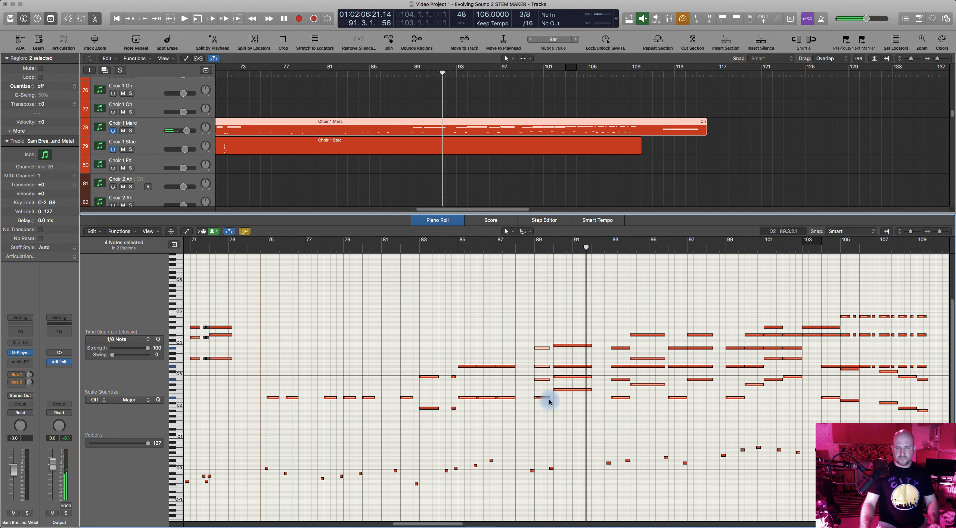
Lengthen the four-note chord at bar 89 to a length of 0.1.2.0, meeting the bar 90 chord, and audition it
{"action": "left_click_drag", "start_coordinate": [549, 398], "coordinate": [551, 399]}
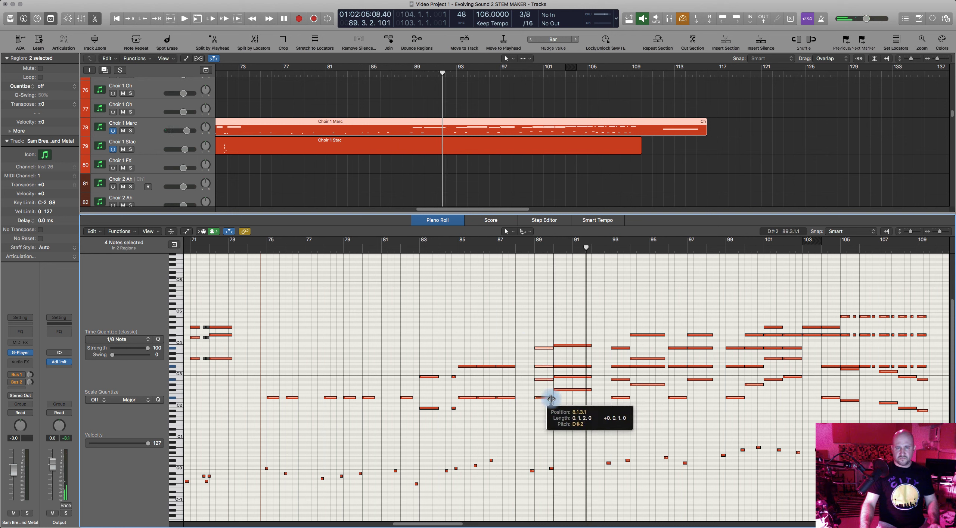
{"action": "left_click", "coordinate": [526, 249]}
{"action": "key", "text": "space"}
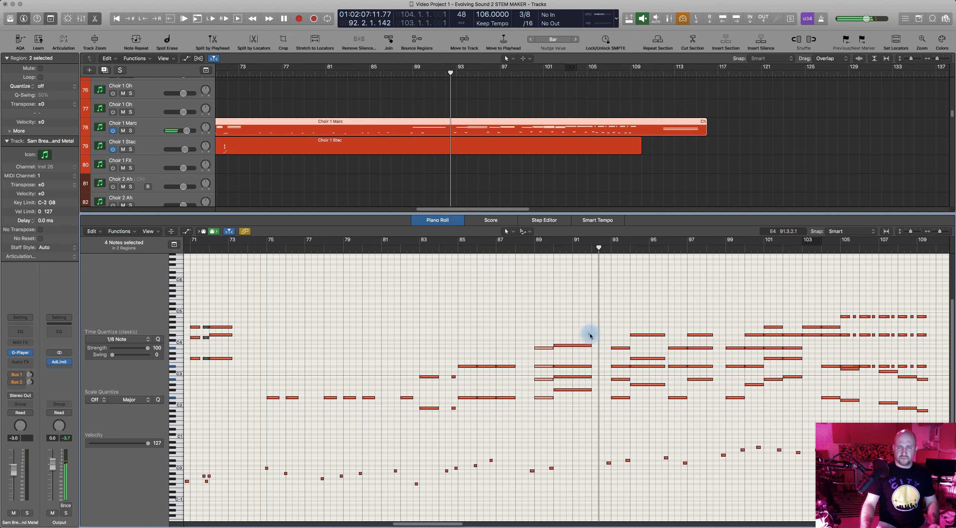
{"action": "mouse_move", "coordinate": [589, 345]}
{"action": "key", "text": "space"}
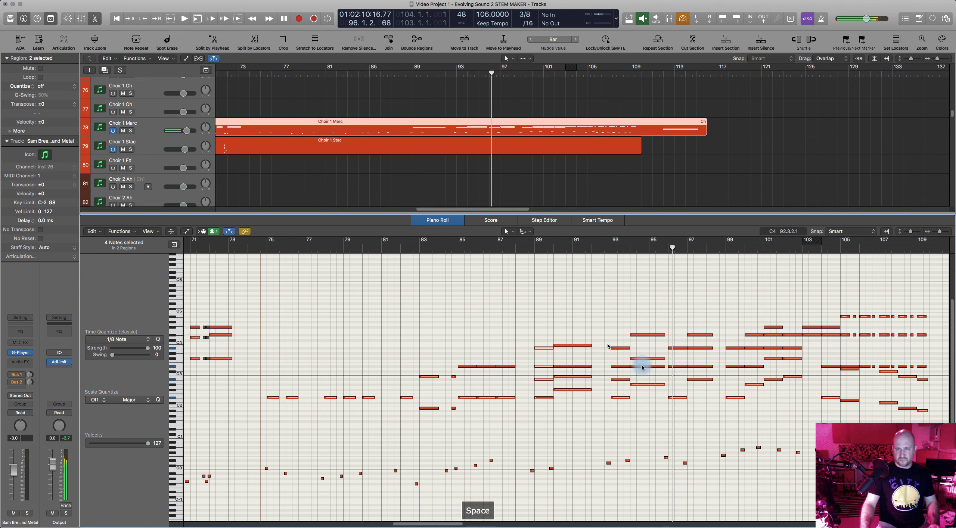
Extend the bar 94 chord to bar 96, add an A#3 note of length 1.0.0.0 to it, and play it back
{"action": "left_click", "coordinate": [655, 398]}
{"action": "mouse_move", "coordinate": [663, 334]}
{"action": "left_mouse_down"}
{"action": "mouse_move", "coordinate": [637, 350]}
{"action": "mouse_move", "coordinate": [666, 349]}
{"action": "left_mouse_up"}
{"action": "left_click", "coordinate": [641, 348]}
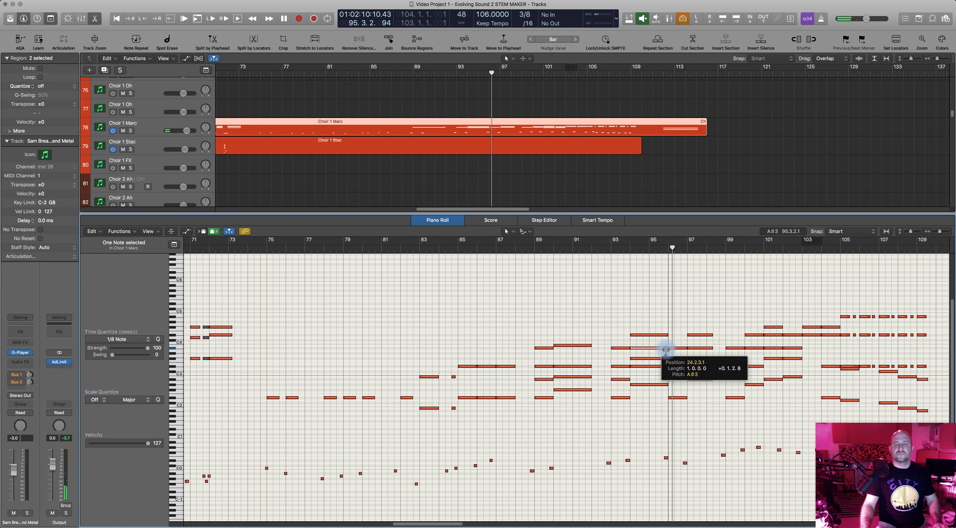
{"action": "left_click", "coordinate": [600, 245]}
{"action": "key", "text": "space"}
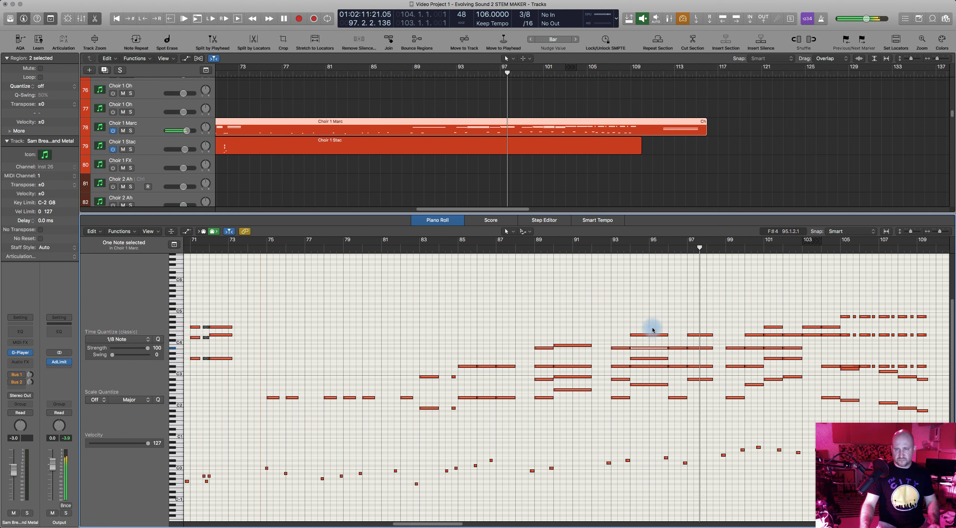
{"action": "key", "text": "space"}
Extend the A#3 note and the note below it at bar 96 to a length of 0.1.2.0, and audition from bar 95
{"action": "scroll", "coordinate": [712, 402], "scroll_direction": "right", "scroll_amount": 2}
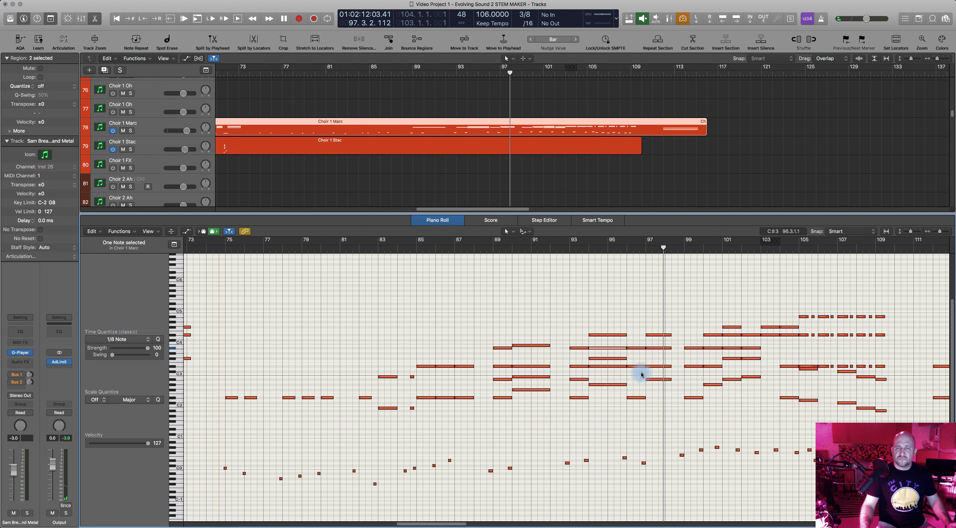
{"action": "left_click", "coordinate": [643, 350]}
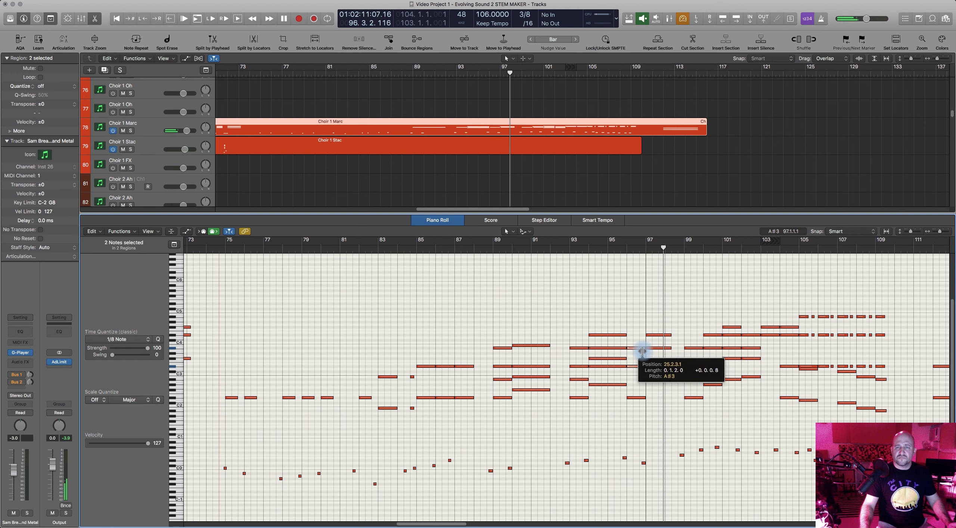
{"action": "left_click", "coordinate": [621, 247]}
{"action": "key", "text": "space"}
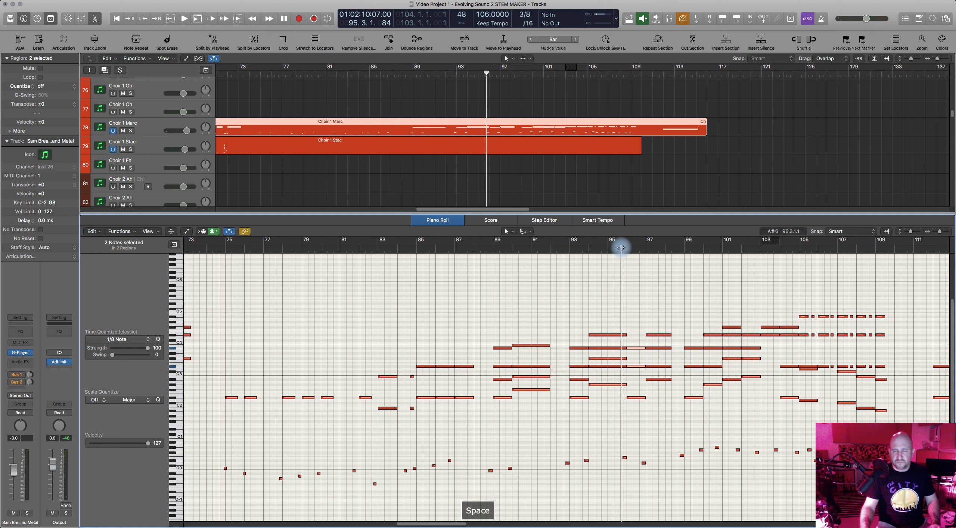
{"action": "key", "text": "space"}
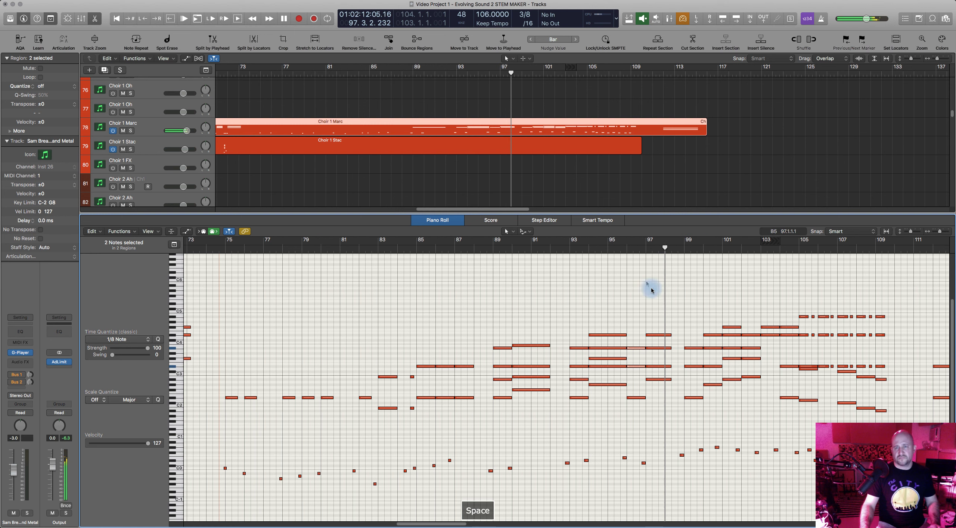
Extend the four-note chord at bar 97 to the start of bar 99, and play back from before bar 93
{"action": "left_click_drag", "start_coordinate": [669, 397], "coordinate": [683, 336]}
{"action": "left_click", "coordinate": [563, 251]}
{"action": "key", "text": "space"}
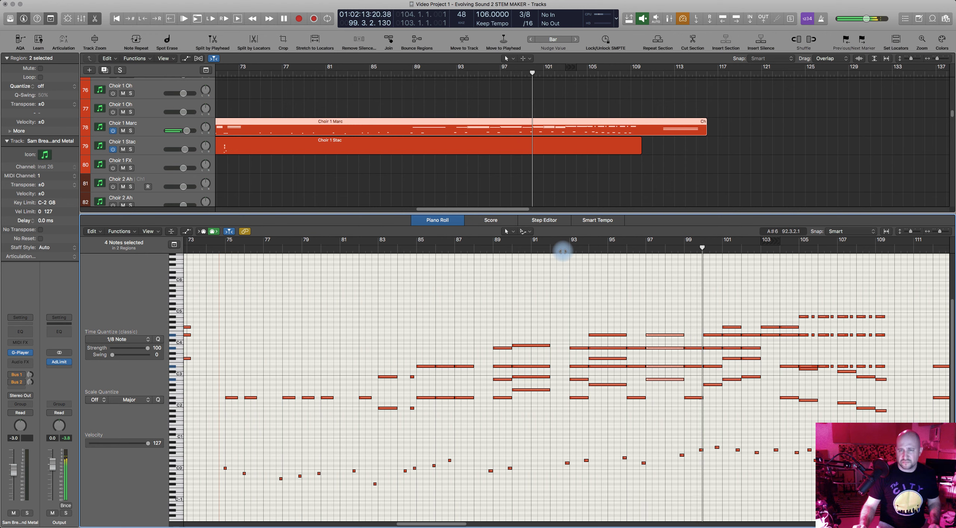
{"action": "key", "text": "space"}
Select the choir notes from bar 93 through bar 104 and trim all their ends slightly with snapping off
{"action": "scroll", "coordinate": [713, 312], "scroll_direction": "right", "scroll_amount": 5}
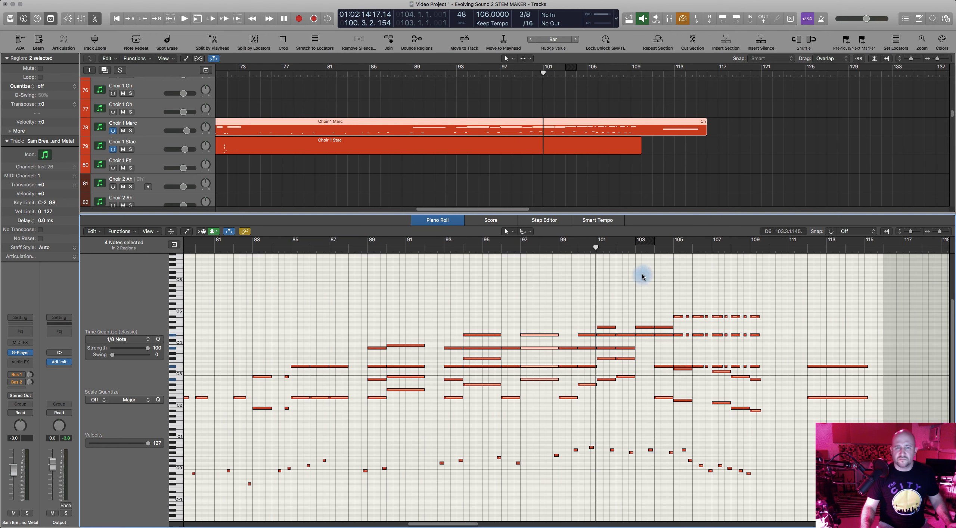
{"action": "left_click_drag", "start_coordinate": [443, 310], "coordinate": [657, 412]}
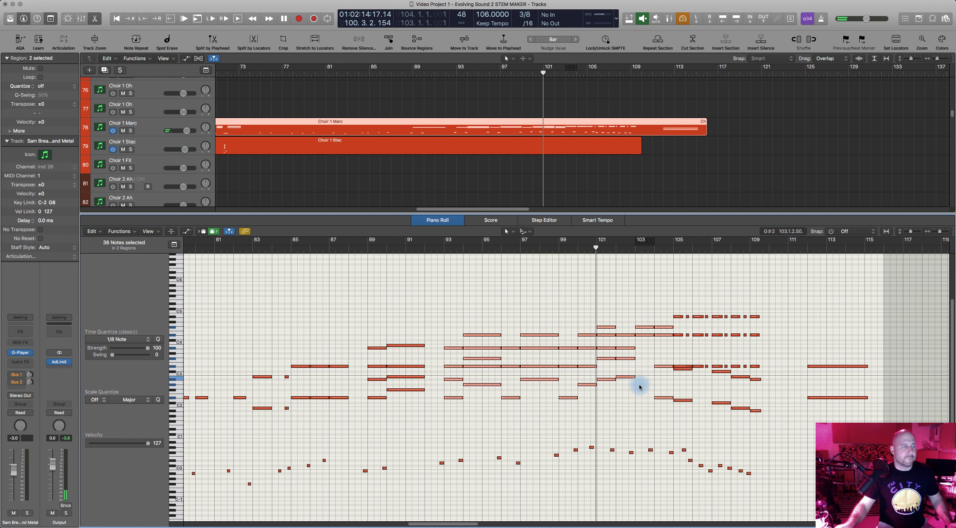
{"action": "scroll", "coordinate": [635, 391], "scroll_direction": "right", "scroll_amount": 2}
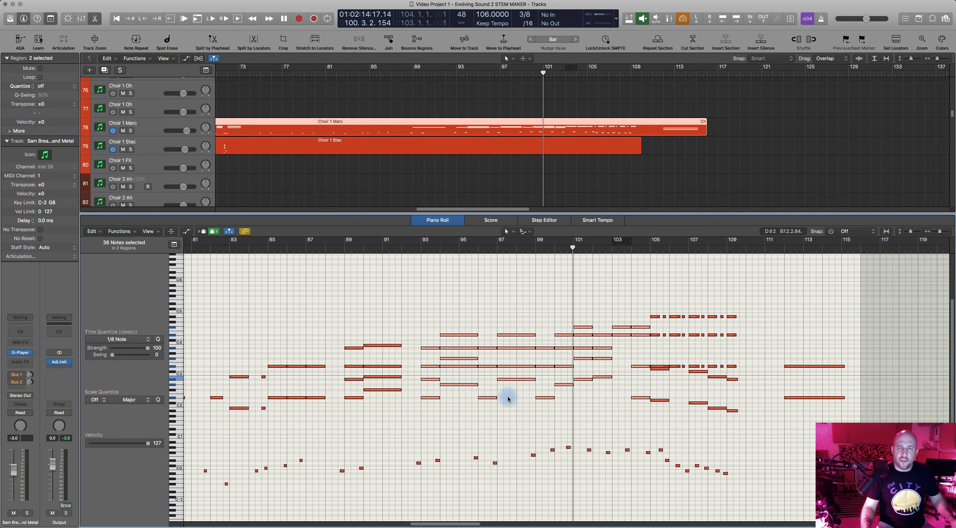
{"action": "key", "text": "super+Right"}
{"action": "key", "text": "super+Right"}
{"action": "key", "text": "super+Right"}
{"action": "key", "text": "super+Right"}
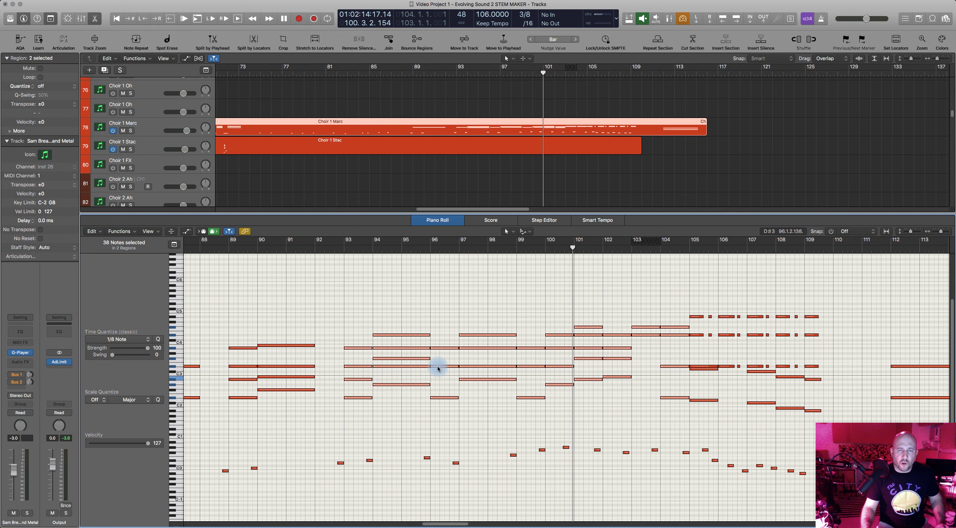
{"action": "left_click_drag", "start_coordinate": [430, 386], "coordinate": [428, 386]}
{"action": "left_click", "coordinate": [336, 249]}
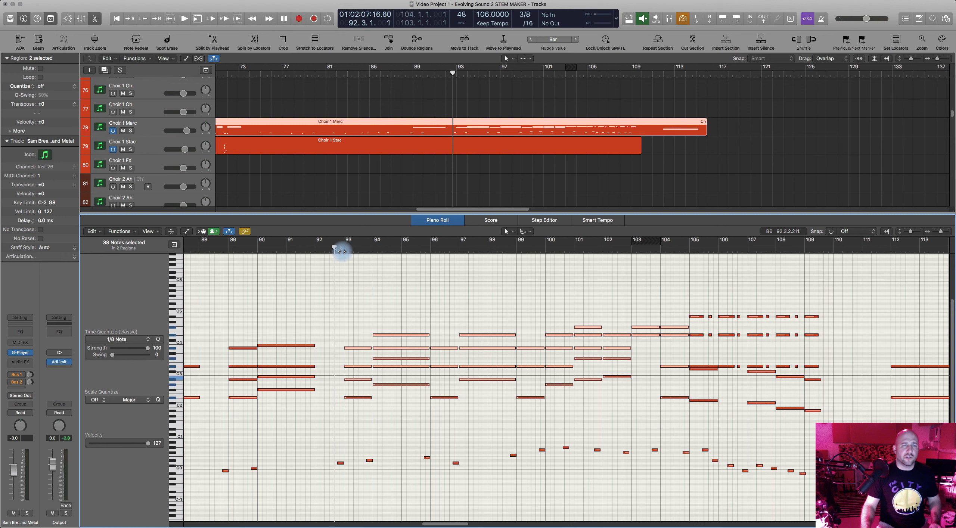
Slightly trim the ends of the sustained choir notes at bars 89, 85 and 86
{"action": "left_click", "coordinate": [316, 266]}
{"action": "scroll", "coordinate": [296, 295], "scroll_direction": "left", "scroll_amount": 3}
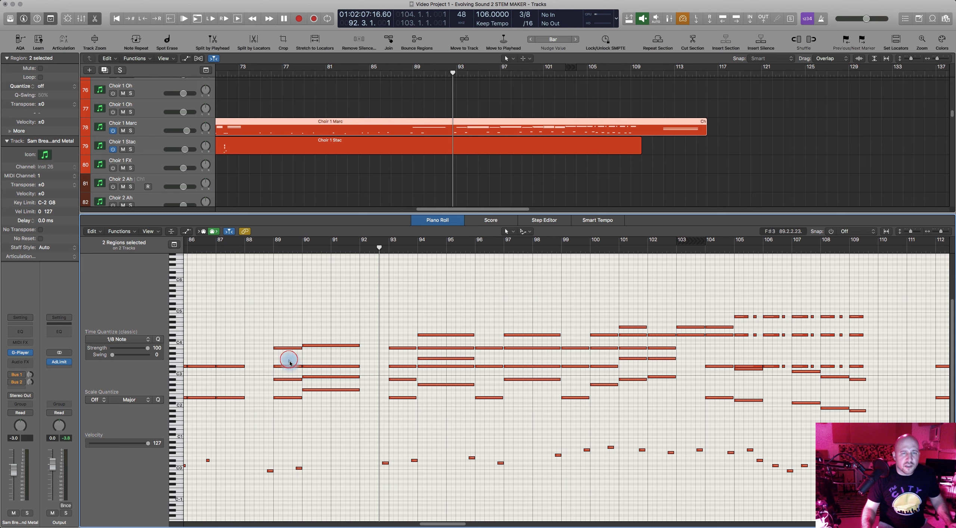
{"action": "scroll", "coordinate": [293, 370], "scroll_direction": "left", "scroll_amount": 10}
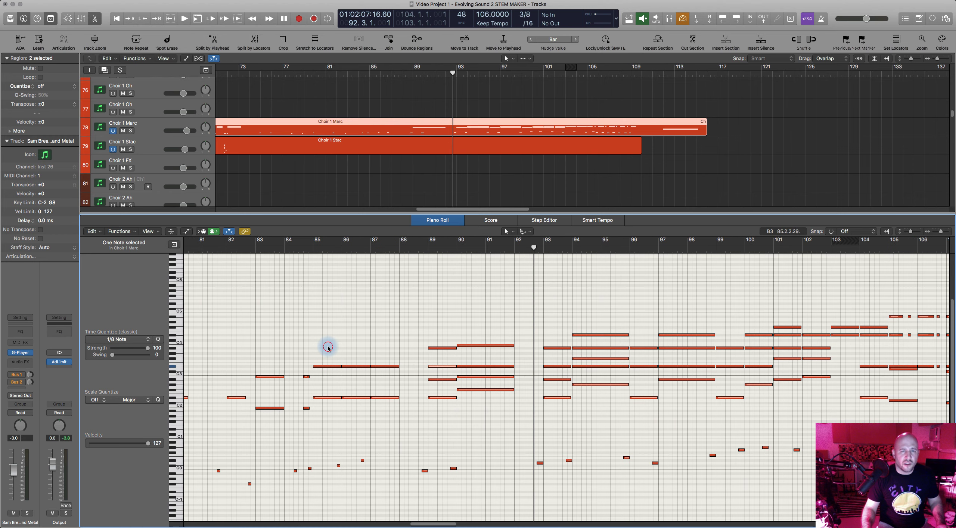
{"action": "left_click_drag", "start_coordinate": [359, 403], "coordinate": [367, 397]}
{"action": "scroll", "coordinate": [359, 377], "scroll_direction": "left", "scroll_amount": 15}
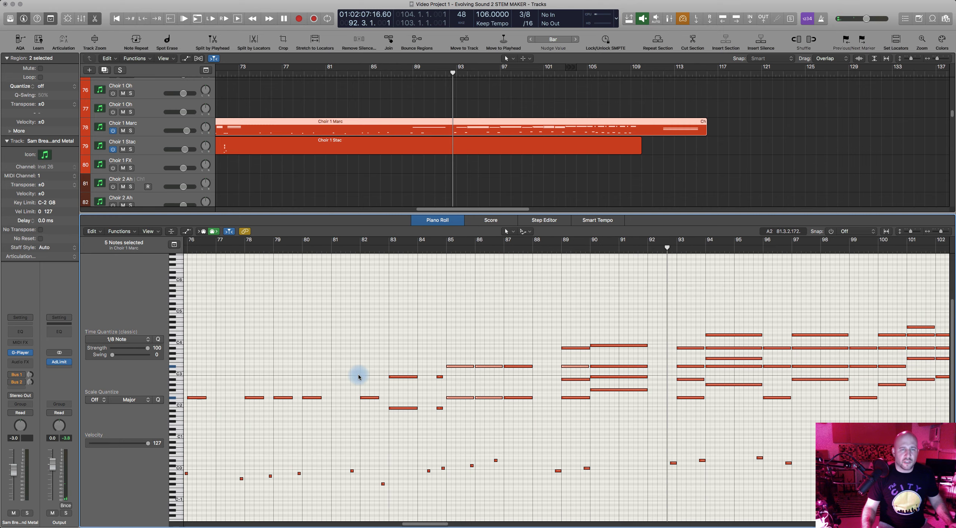
Slightly trim the end of the D#3 note in bar 105
{"action": "scroll", "coordinate": [358, 377], "scroll_direction": "right", "scroll_amount": 20}
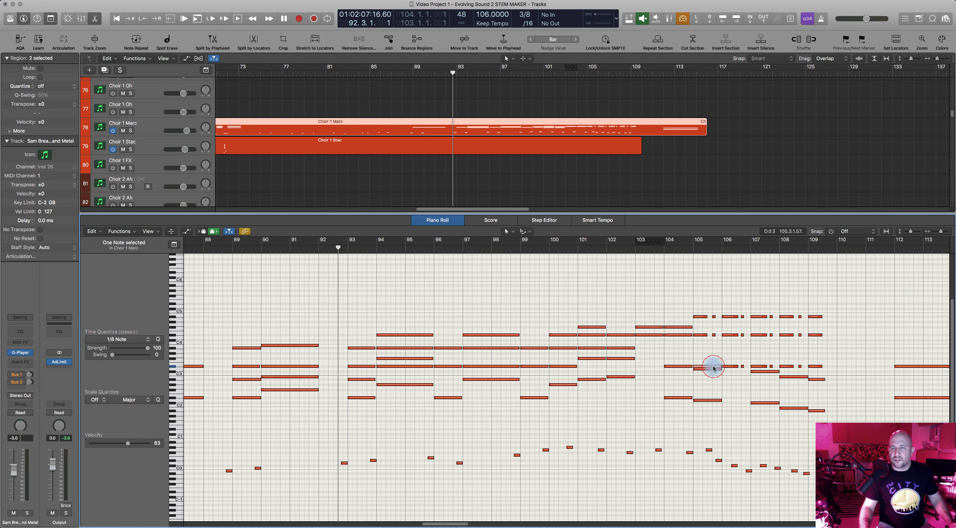
{"action": "left_click_drag", "start_coordinate": [720, 367], "coordinate": [718, 368]}
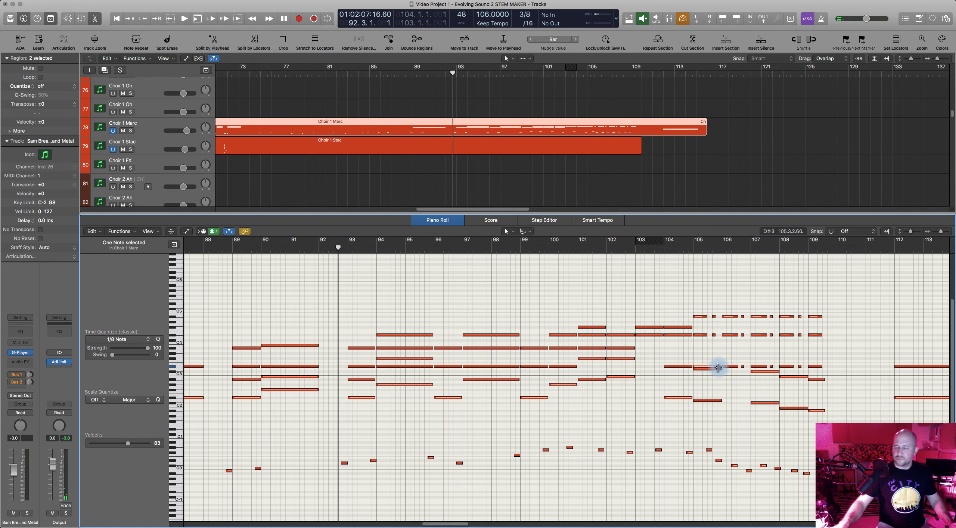
Play back to bar 102 and copy its top note up to the pitch of the highest notes in bars 101 and 103
{"action": "scroll", "coordinate": [570, 376], "scroll_direction": "left", "scroll_amount": 3}
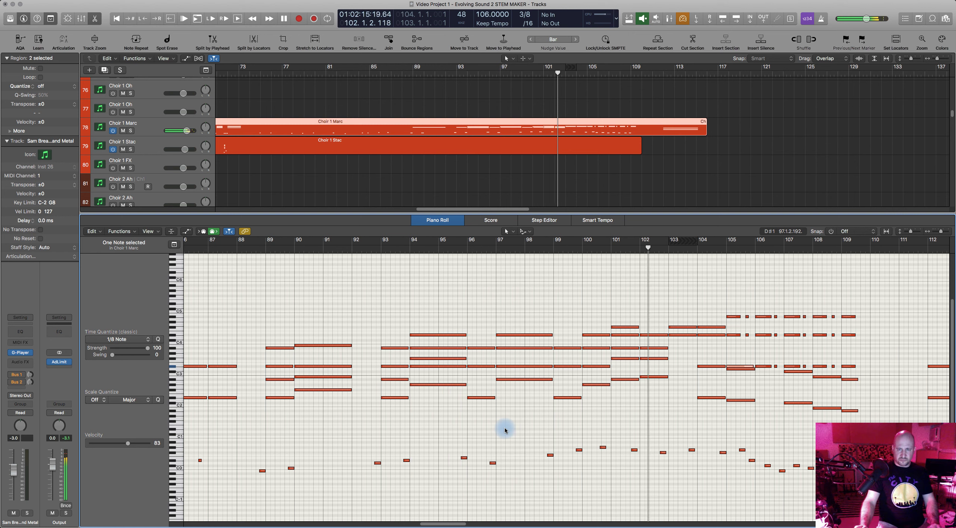
{"action": "key", "text": "space"}
{"action": "left_click_drag", "start_coordinate": [652, 335], "coordinate": [653, 329]}
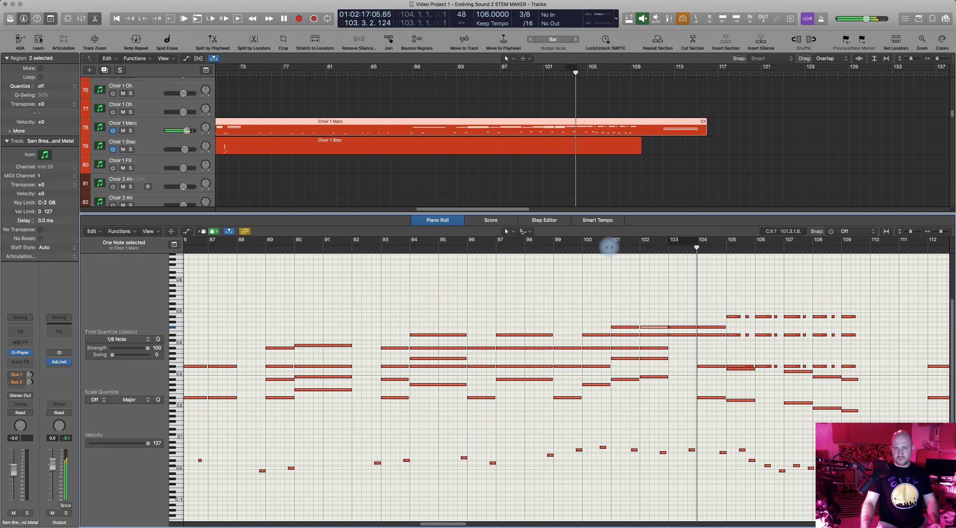
Raise the top choir note in bar 103 by two semitones and play the passage from bar 100
{"action": "key", "text": "space"}
{"action": "scroll", "coordinate": [679, 343], "scroll_direction": "right", "scroll_amount": 5}
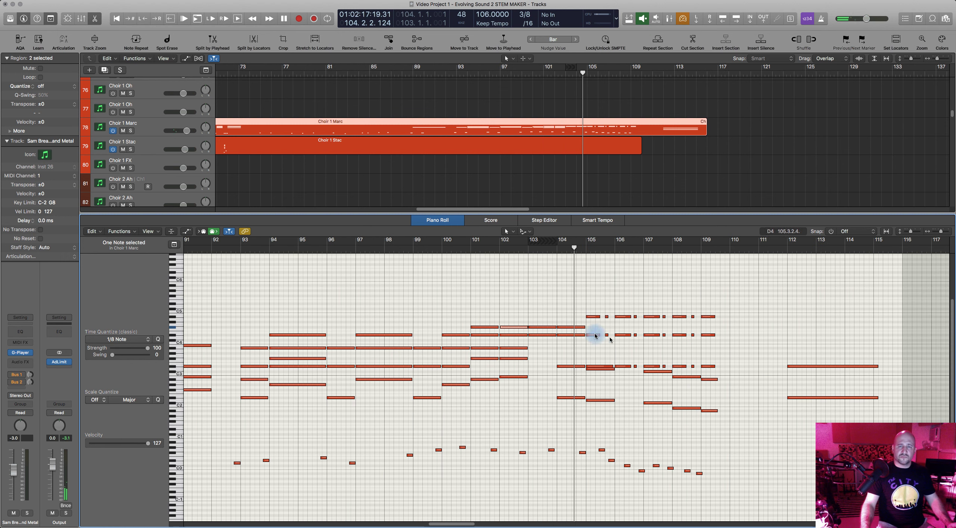
{"action": "scroll", "coordinate": [539, 335], "scroll_direction": "right", "scroll_amount": 1}
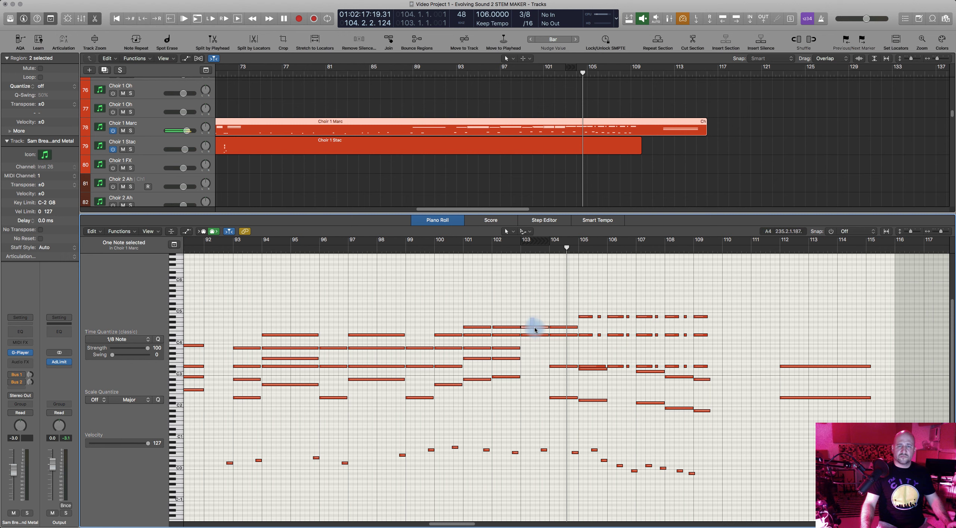
{"action": "left_click", "coordinate": [456, 248]}
{"action": "key", "text": "space"}
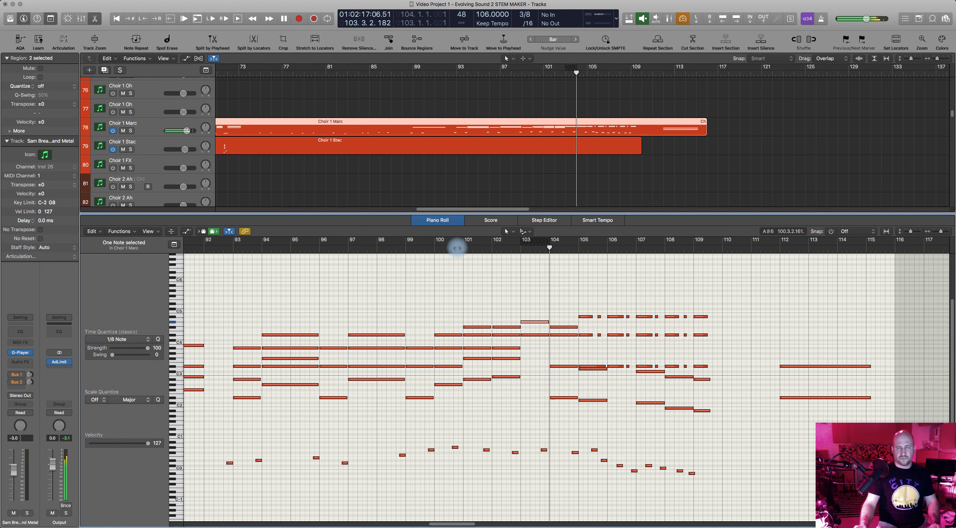
{"action": "key", "text": "space"}
{"action": "left_click_drag", "start_coordinate": [462, 239], "coordinate": [497, 252]}
{"action": "scroll", "coordinate": [497, 251], "scroll_direction": "up", "scroll_amount": 1}
Open the Trump Arts 1, 2, 3 and 4 regions around bar 103 together in the Piano Roll
{"action": "double_click", "coordinate": [446, 220]}
{"action": "scroll", "coordinate": [574, 203], "scroll_direction": "up", "scroll_amount": 8}
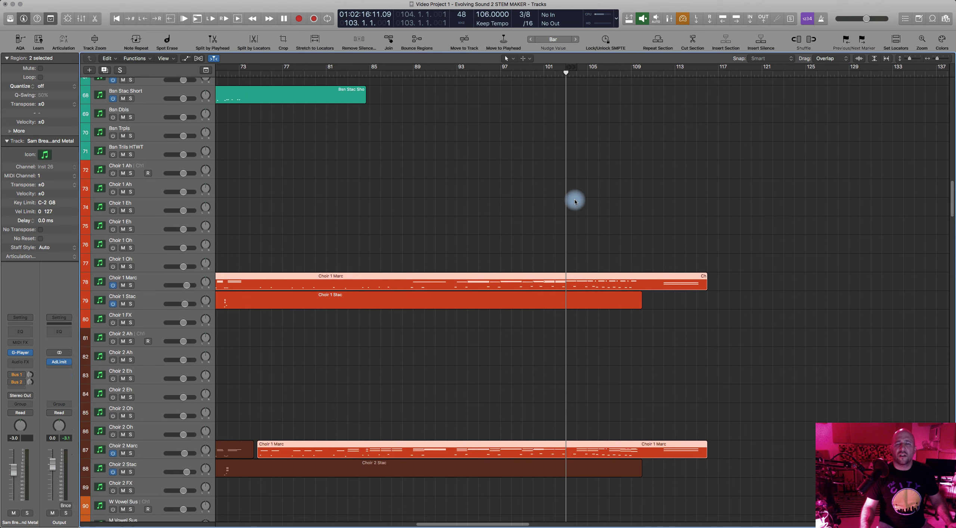
{"action": "scroll", "coordinate": [575, 202], "scroll_direction": "up", "scroll_amount": 20}
{"action": "scroll", "coordinate": [574, 201], "scroll_direction": "down", "scroll_amount": 20}
{"action": "scroll", "coordinate": [574, 201], "scroll_direction": "down", "scroll_amount": 8}
{"action": "scroll", "coordinate": [572, 316], "scroll_direction": "right", "scroll_amount": 3}
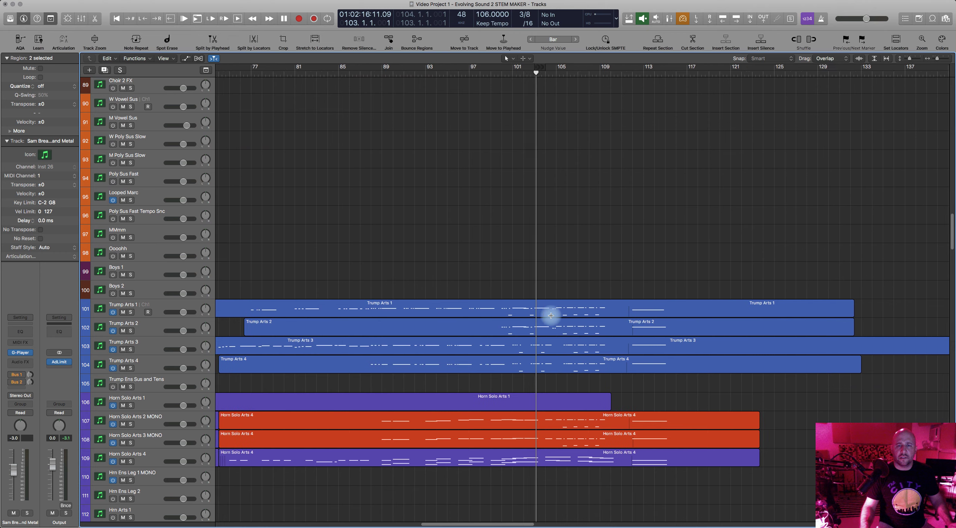
{"action": "left_click", "coordinate": [498, 307]}
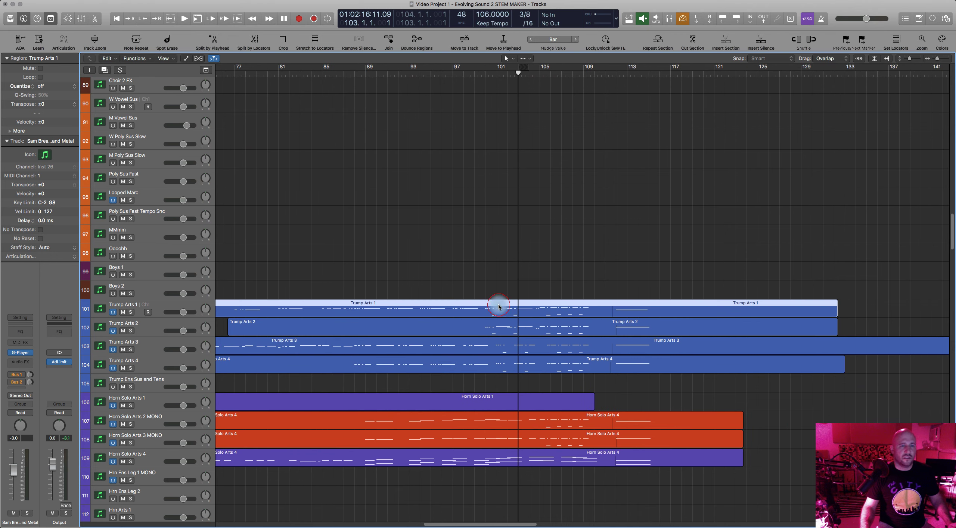
{"action": "left_click", "coordinate": [501, 327], "text": "shift"}
{"action": "key", "text": "p"}
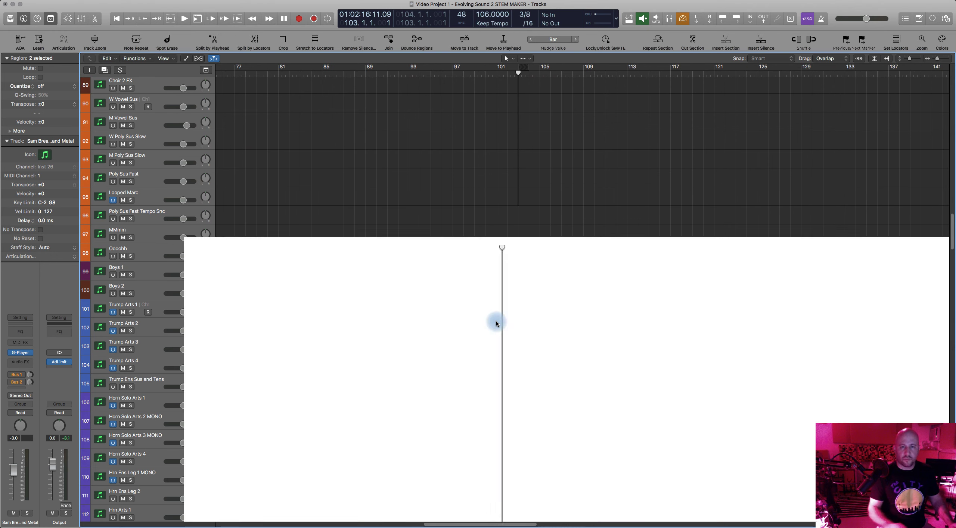
{"action": "scroll", "coordinate": [497, 324], "scroll_direction": "right", "scroll_amount": 2}
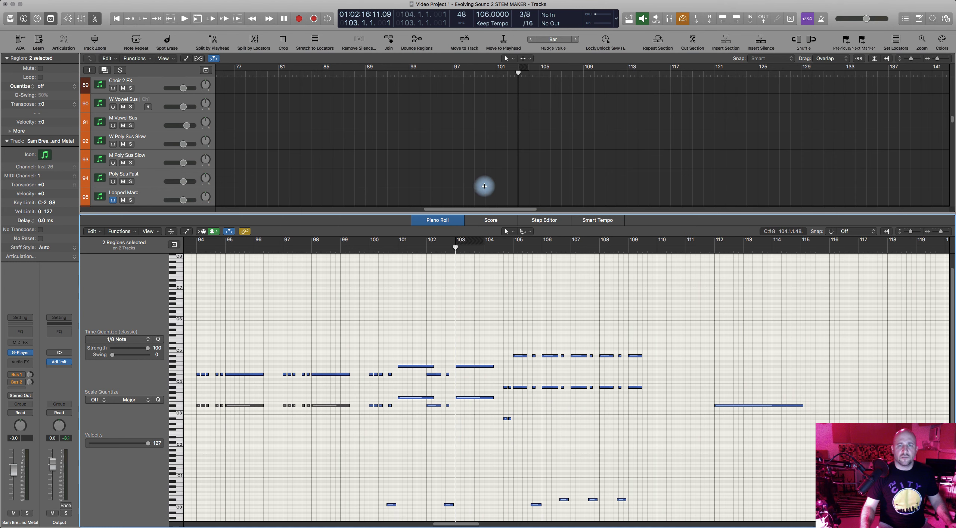
{"action": "scroll", "coordinate": [483, 186], "scroll_direction": "down", "scroll_amount": 8}
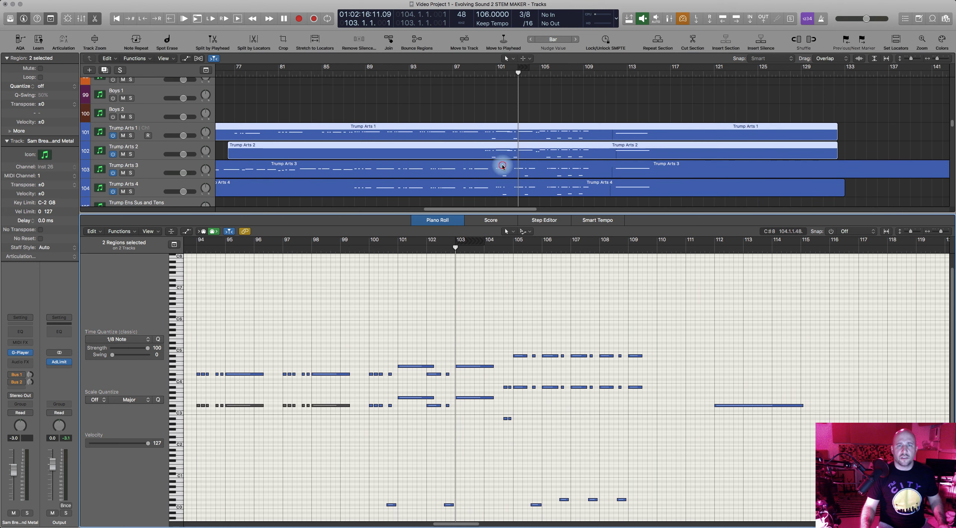
{"action": "left_click", "coordinate": [502, 166], "text": "shift"}
{"action": "left_click", "coordinate": [504, 184], "text": "shift"}
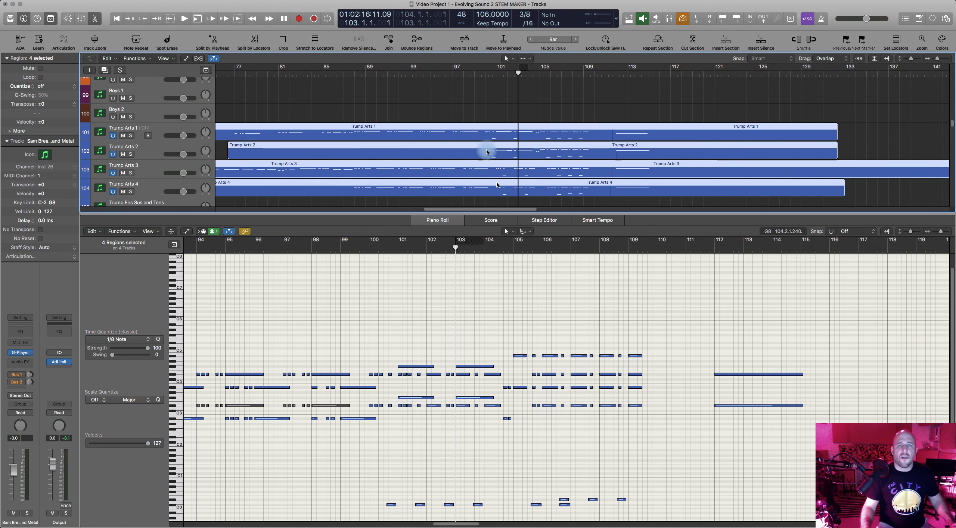
Raise the two long trumpet notes in bar 103 by two semitones and play back from around bar 99
{"action": "scroll", "coordinate": [490, 152], "scroll_direction": "down", "scroll_amount": 5}
{"action": "scroll", "coordinate": [491, 154], "scroll_direction": "up", "scroll_amount": 1}
{"action": "left_click", "coordinate": [412, 256]}
{"action": "double_click", "coordinate": [391, 251]}
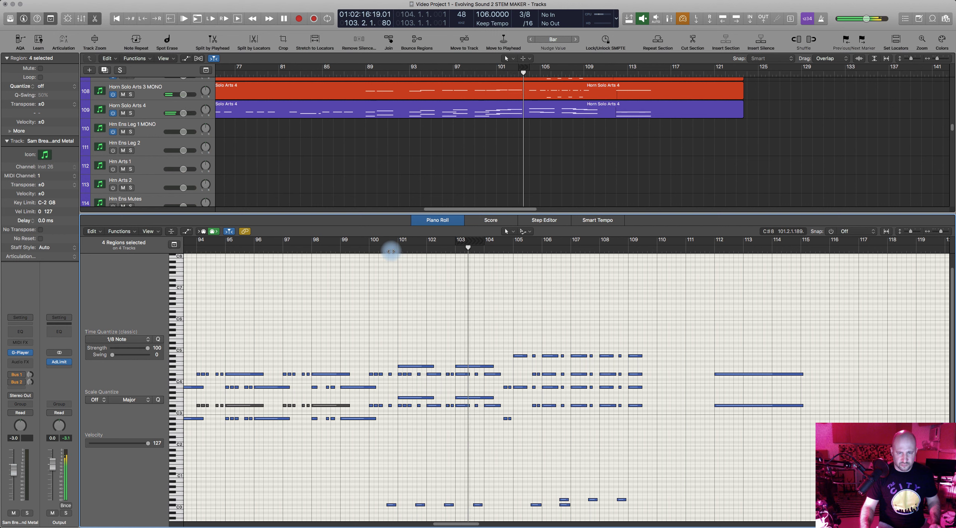
{"action": "key", "text": "space"}
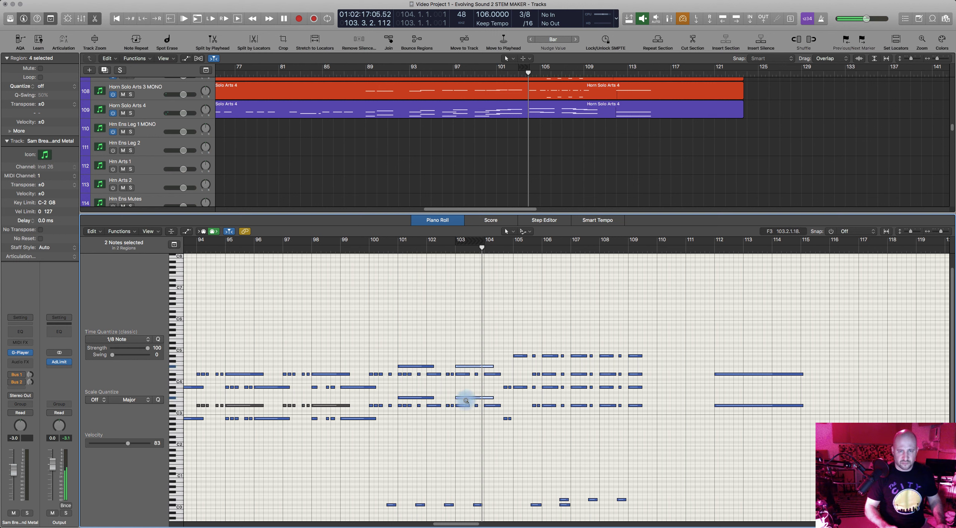
{"action": "left_click", "coordinate": [364, 251]}
{"action": "key", "text": "space"}
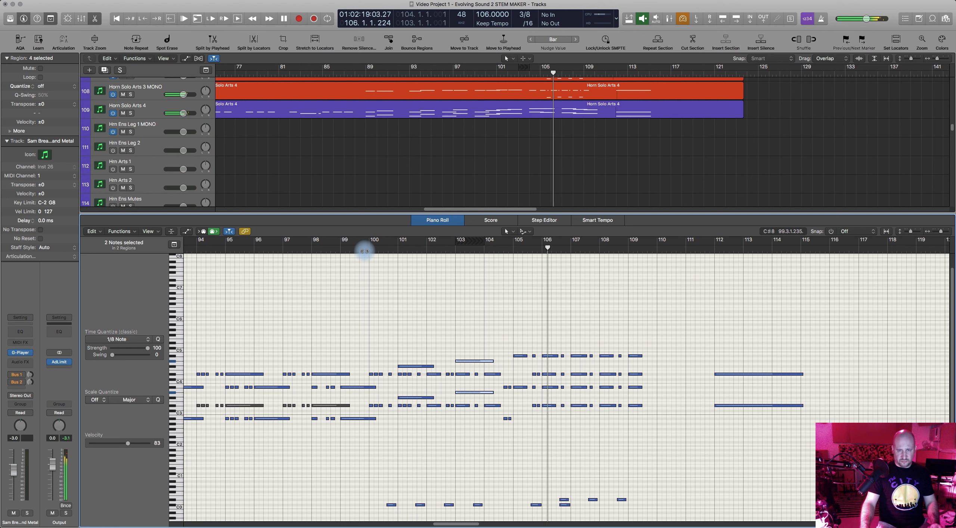
{"action": "key", "text": "space"}
Transpose the four short trumpet notes at the end of bar 104 up an octave and play back from bar 102
{"action": "left_click_drag", "start_coordinate": [503, 380], "coordinate": [509, 428]}
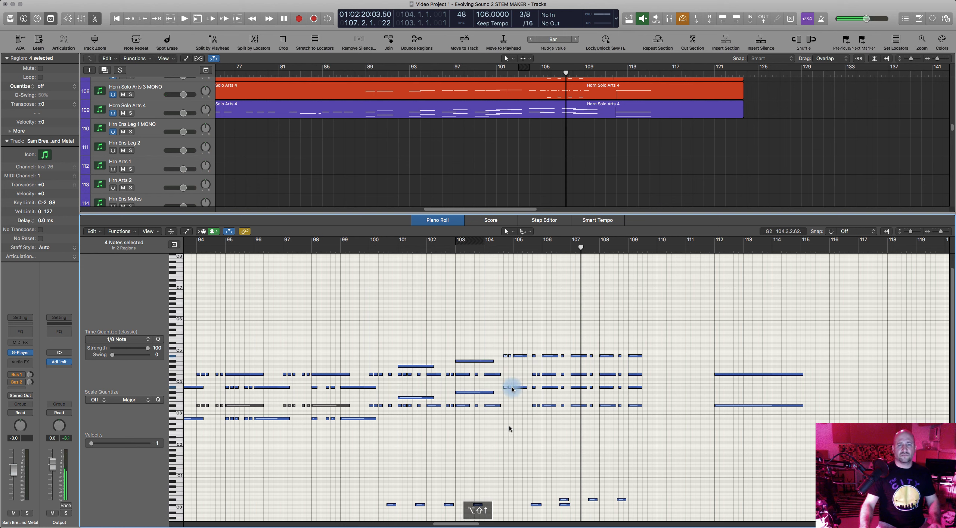
{"action": "left_click", "coordinate": [445, 250]}
{"action": "key", "text": "space"}
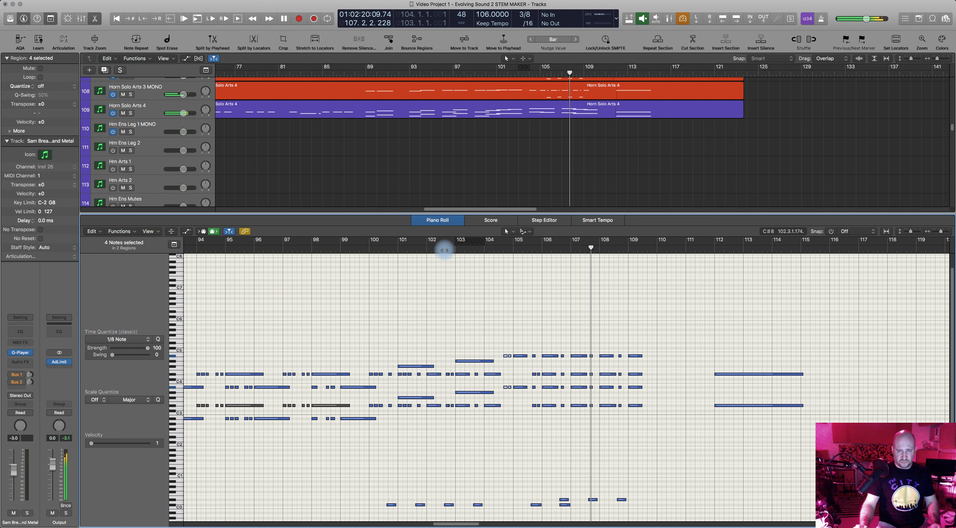
{"action": "key", "text": "space"}
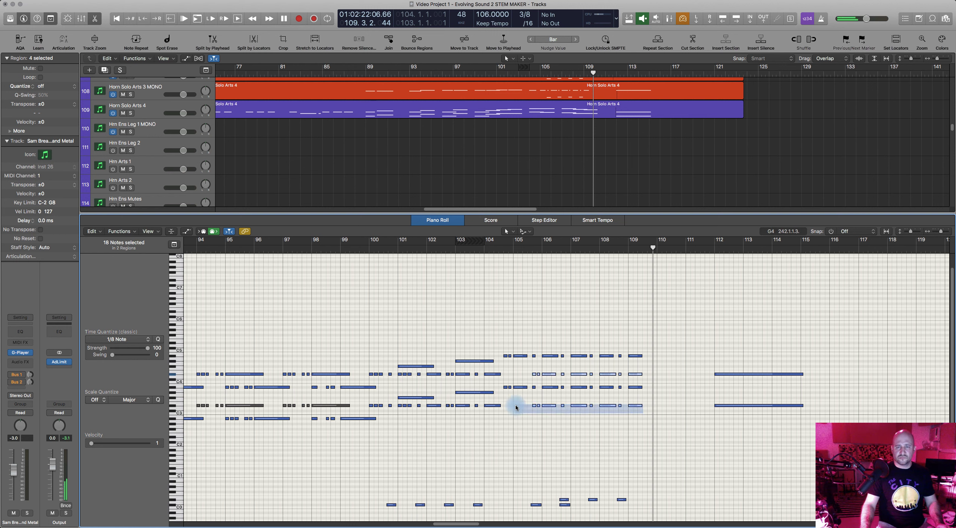
Try raising the inner trumpet notes from bar 105 through bar 109 by one semitone, listening from bar 105
{"action": "key", "text": "alt+Up"}
{"action": "left_click", "coordinate": [514, 247]}
{"action": "key", "text": "space"}
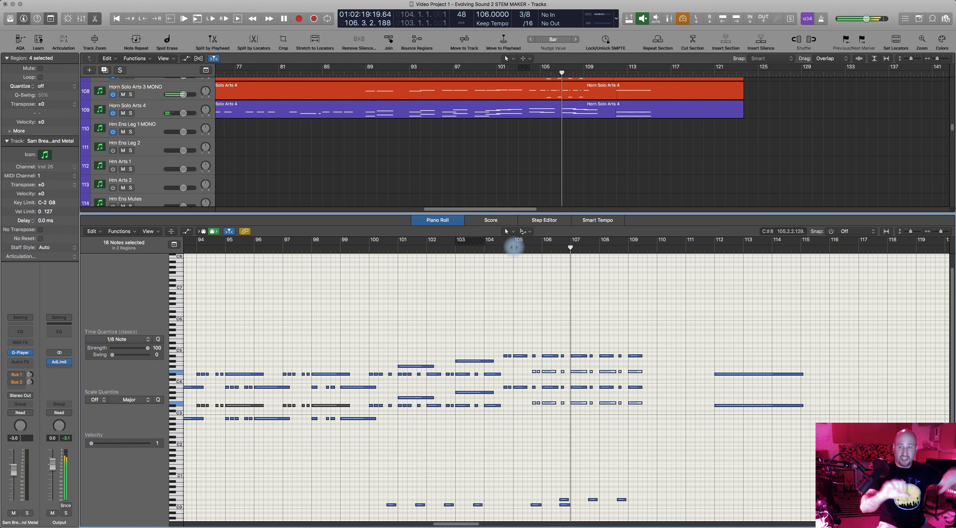
{"action": "key", "text": "space"}
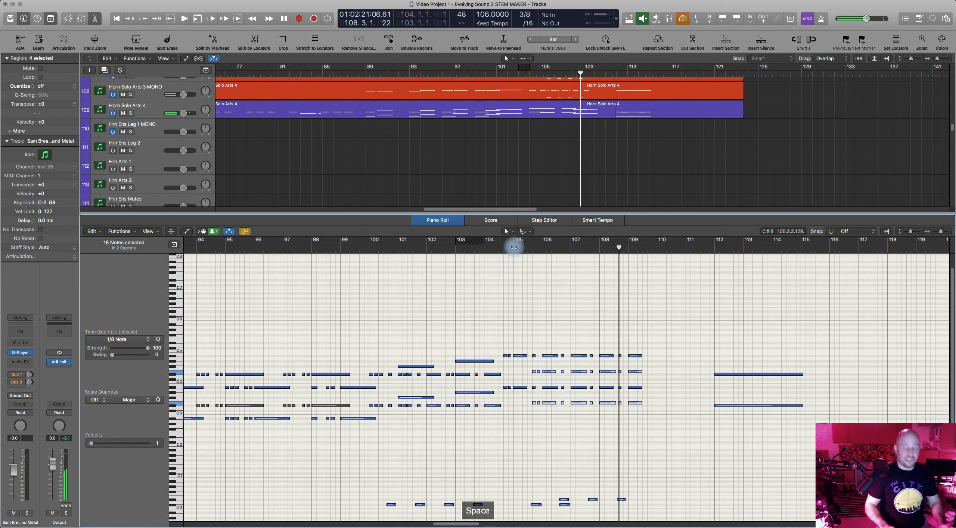
{"action": "key", "text": "super+z"}
Play the arrangement from bar 46 to bar 110 and close the Piano Roll
{"action": "scroll", "coordinate": [446, 175], "scroll_direction": "left", "scroll_amount": 10}
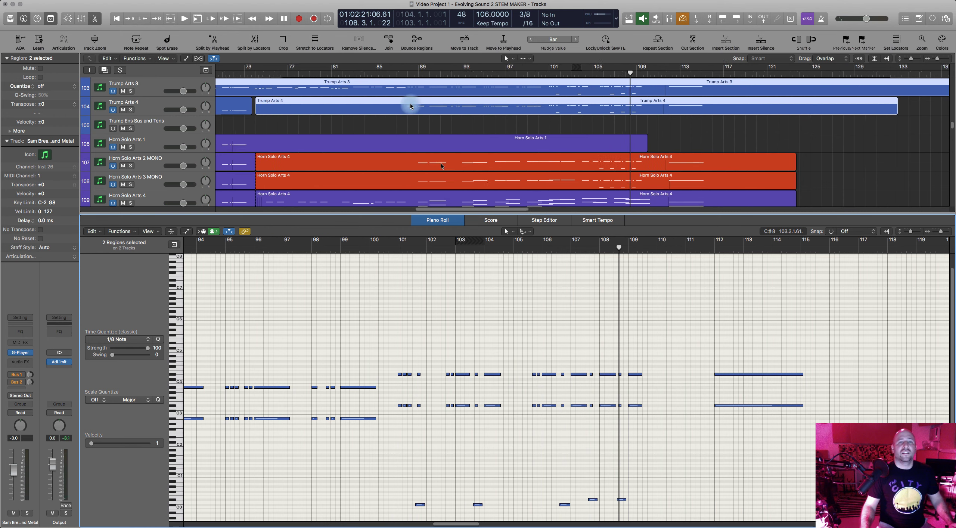
{"action": "scroll", "coordinate": [291, 83], "scroll_direction": "left", "scroll_amount": 3}
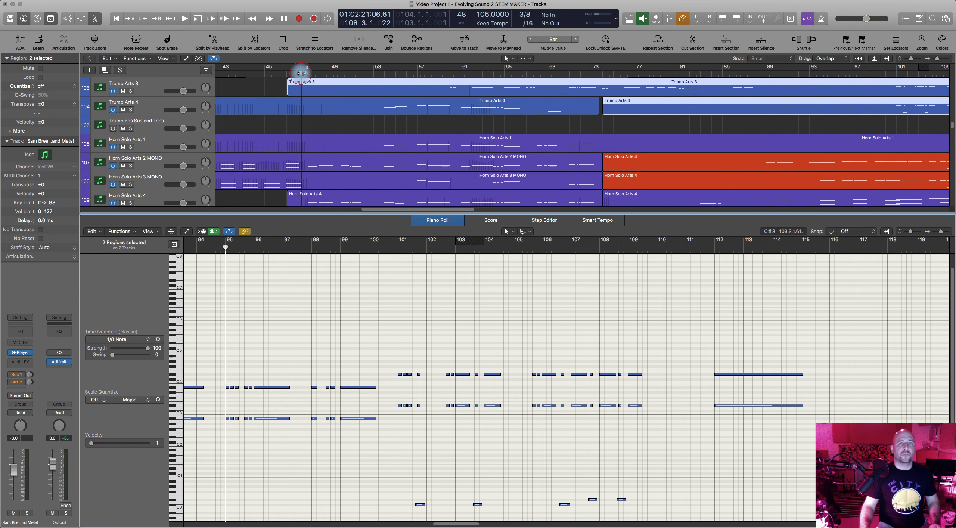
{"action": "left_click", "coordinate": [301, 73]}
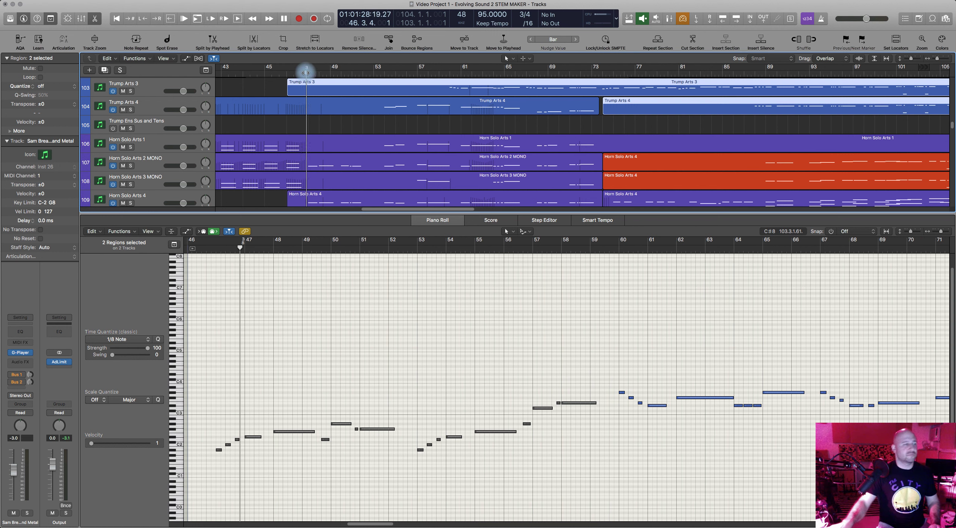
{"action": "key", "text": "space"}
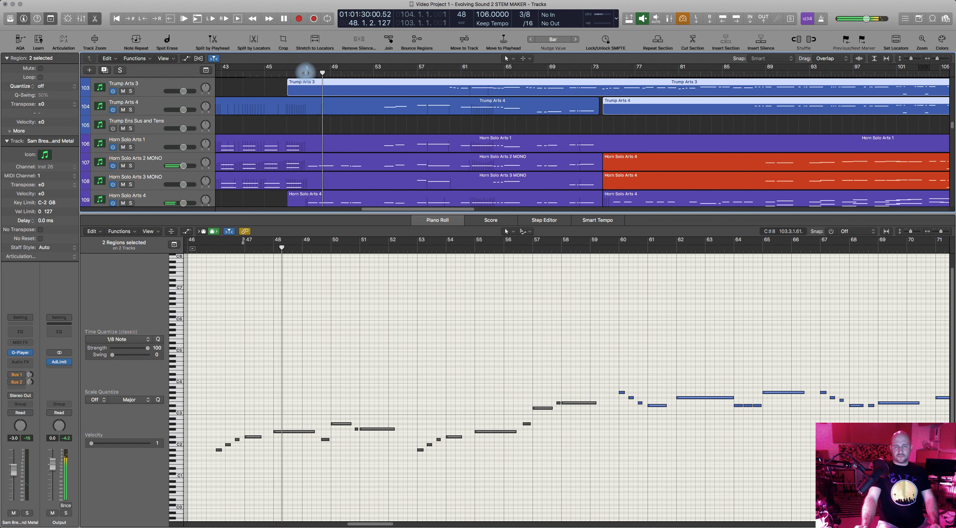
{"action": "left_click", "coordinate": [439, 223]}
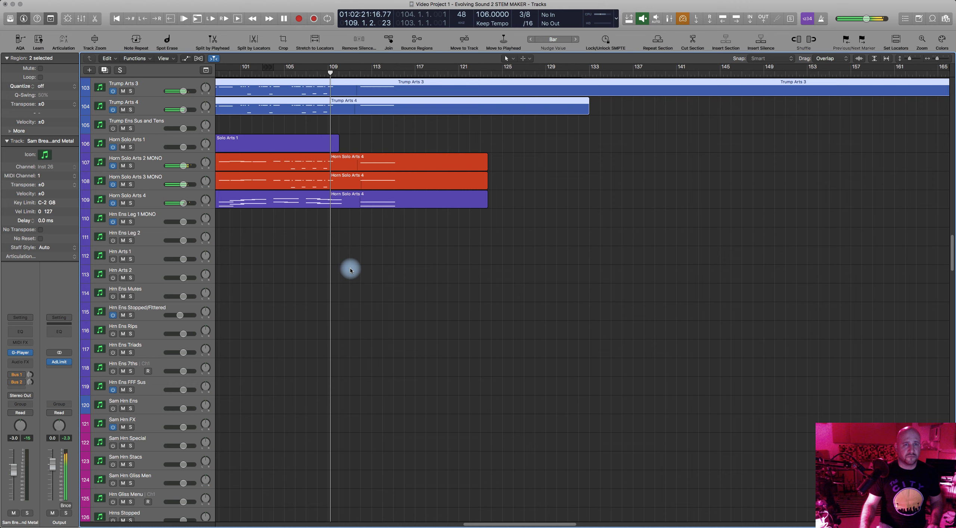
{"action": "key", "text": "space"}
Examine the horn, trombone, tuba, harp and percussion regions across the arrangement, ending back at the trumpet tracks
{"action": "scroll", "coordinate": [352, 263], "scroll_direction": "left", "scroll_amount": 10}
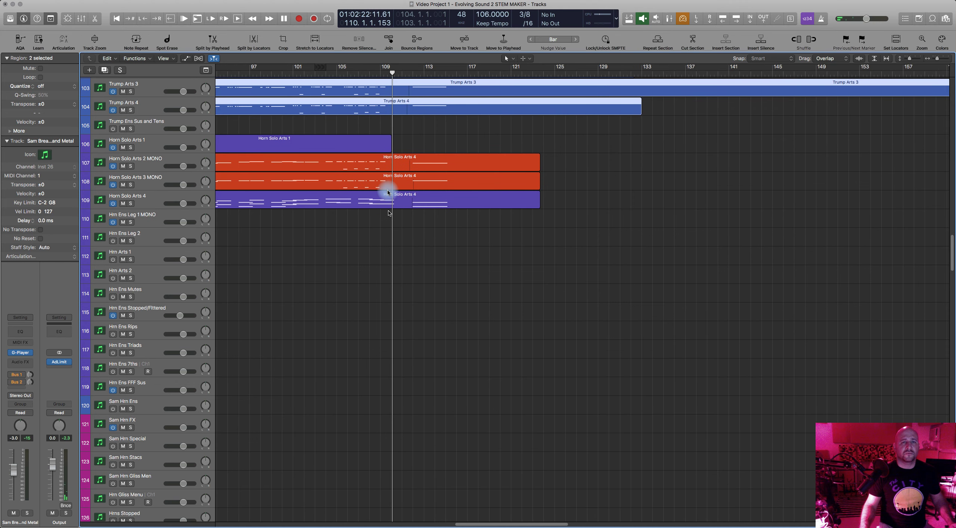
{"action": "scroll", "coordinate": [409, 241], "scroll_direction": "left", "scroll_amount": 14}
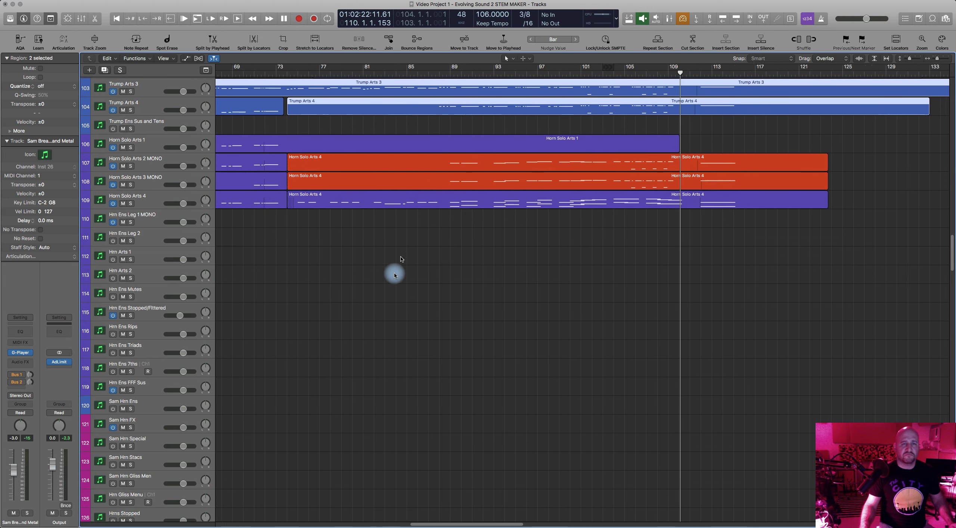
{"action": "scroll", "coordinate": [421, 239], "scroll_direction": "right", "scroll_amount": 10}
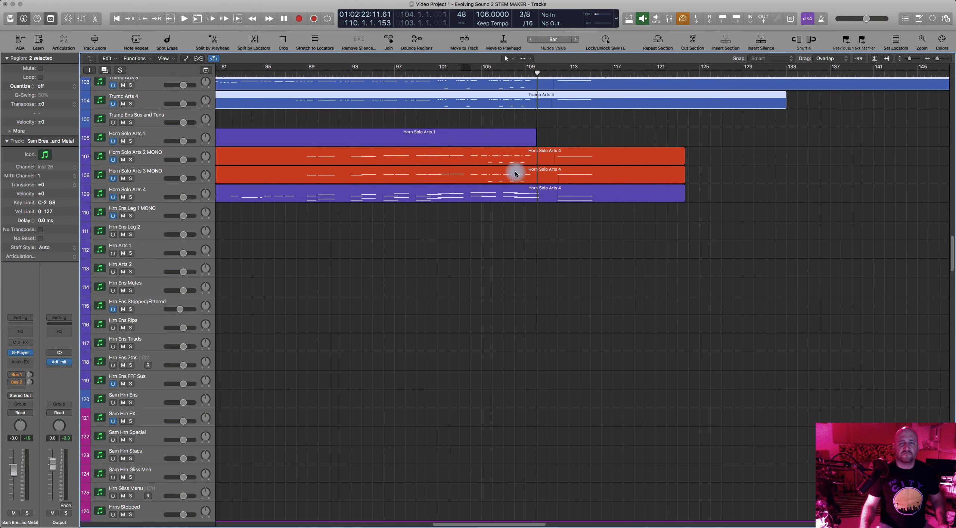
{"action": "scroll", "coordinate": [482, 349], "scroll_direction": "down", "scroll_amount": 15}
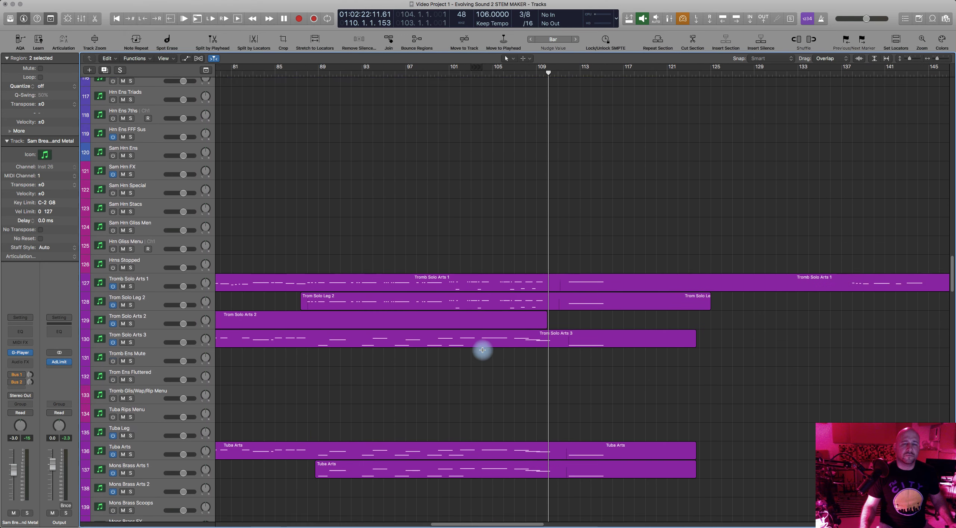
{"action": "scroll", "coordinate": [463, 335], "scroll_direction": "left", "scroll_amount": 4}
{"action": "scroll", "coordinate": [429, 299], "scroll_direction": "left", "scroll_amount": 2}
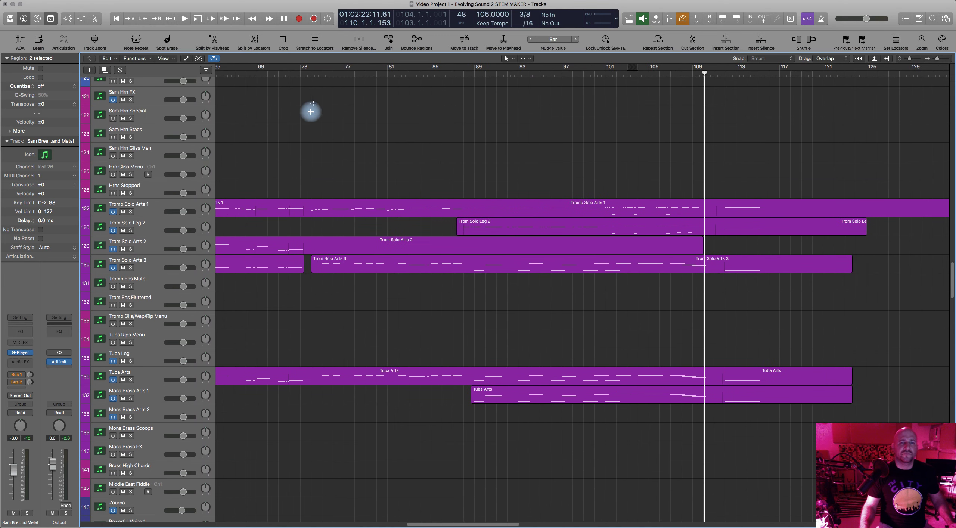
{"action": "scroll", "coordinate": [366, 241], "scroll_direction": "down", "scroll_amount": 2}
{"action": "scroll", "coordinate": [365, 241], "scroll_direction": "left", "scroll_amount": 6}
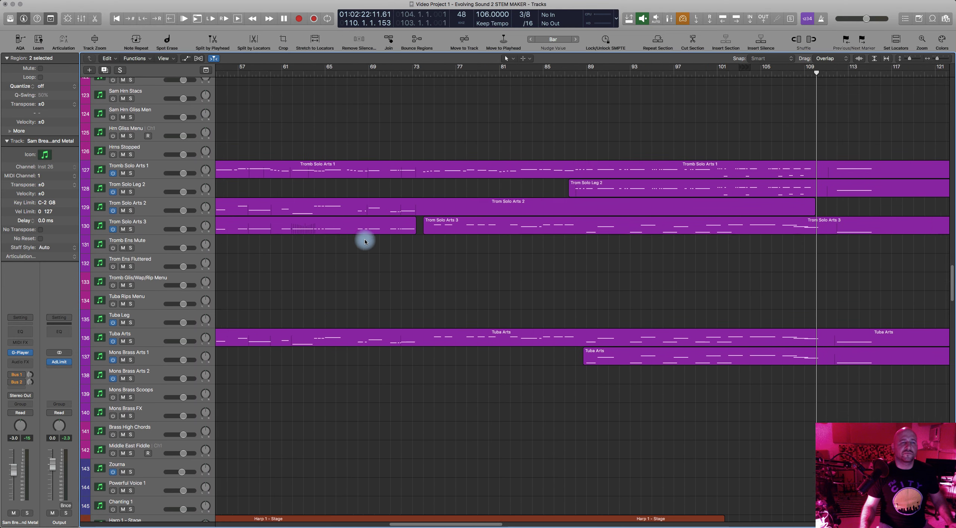
{"action": "scroll", "coordinate": [374, 113], "scroll_direction": "left", "scroll_amount": 1}
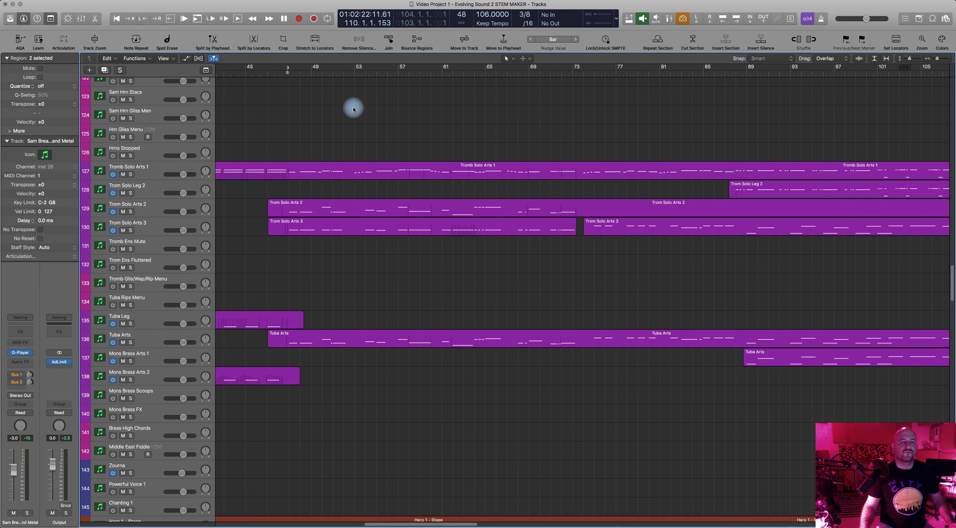
{"action": "scroll", "coordinate": [362, 113], "scroll_direction": "right", "scroll_amount": 6}
{"action": "scroll", "coordinate": [401, 181], "scroll_direction": "right", "scroll_amount": 5}
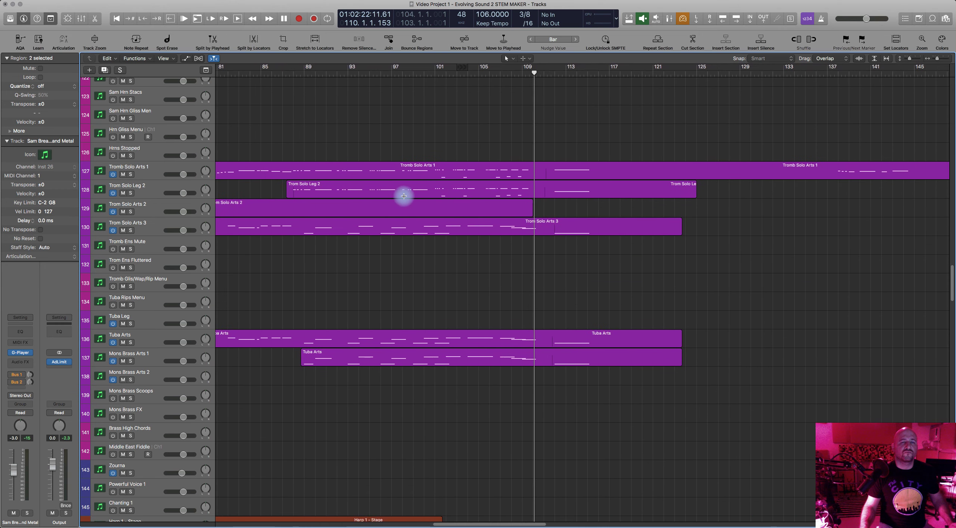
{"action": "scroll", "coordinate": [404, 197], "scroll_direction": "down", "scroll_amount": 3}
{"action": "scroll", "coordinate": [405, 196], "scroll_direction": "down", "scroll_amount": 15}
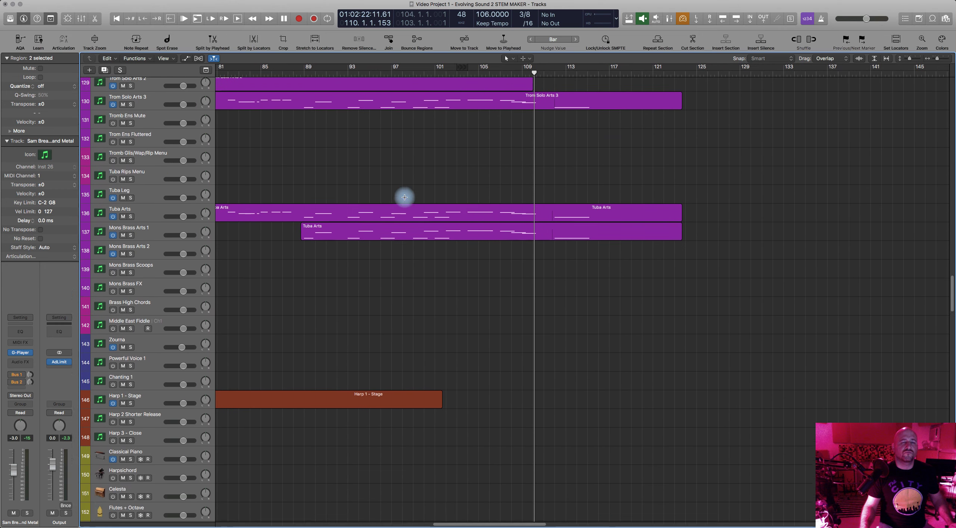
{"action": "scroll", "coordinate": [404, 196], "scroll_direction": "down", "scroll_amount": 3}
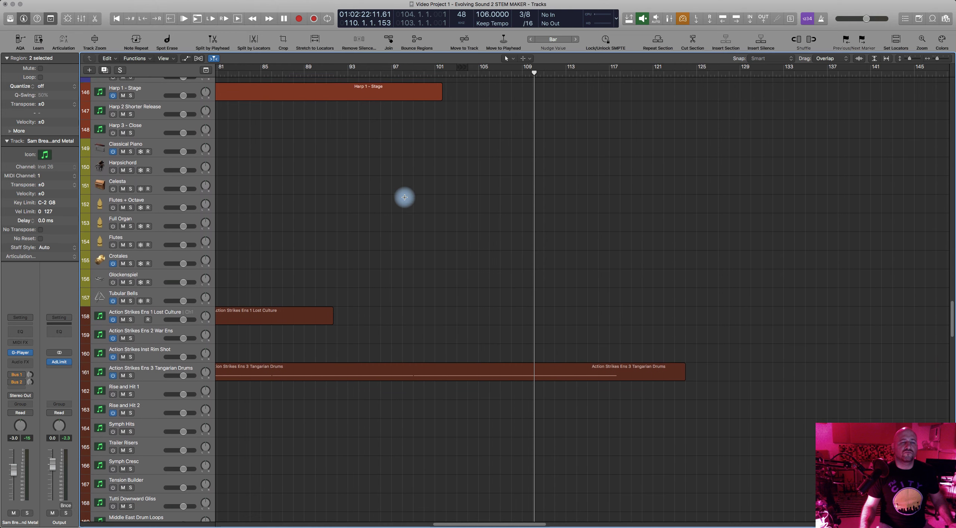
{"action": "scroll", "coordinate": [404, 196], "scroll_direction": "up", "scroll_amount": 20}
{"action": "scroll", "coordinate": [404, 197], "scroll_direction": "up", "scroll_amount": 20}
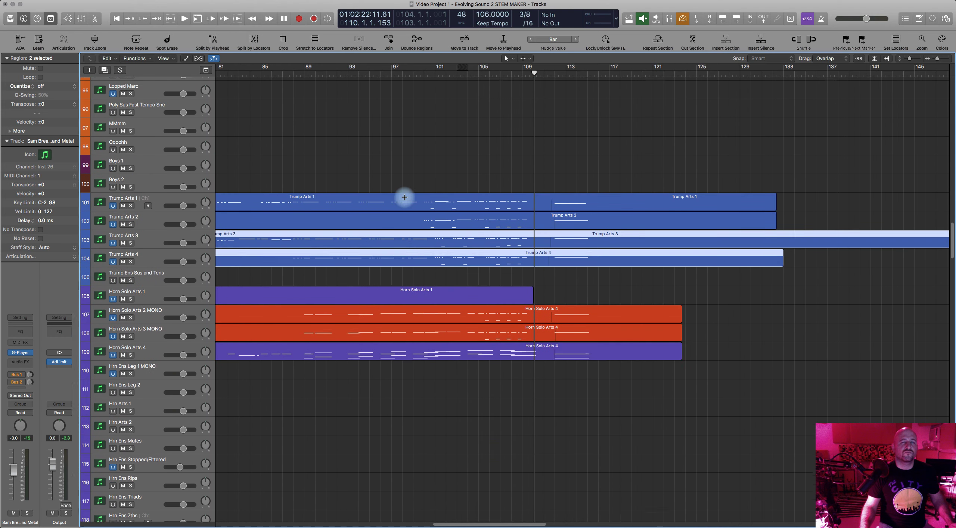
{"action": "scroll", "coordinate": [404, 197], "scroll_direction": "up", "scroll_amount": 1}
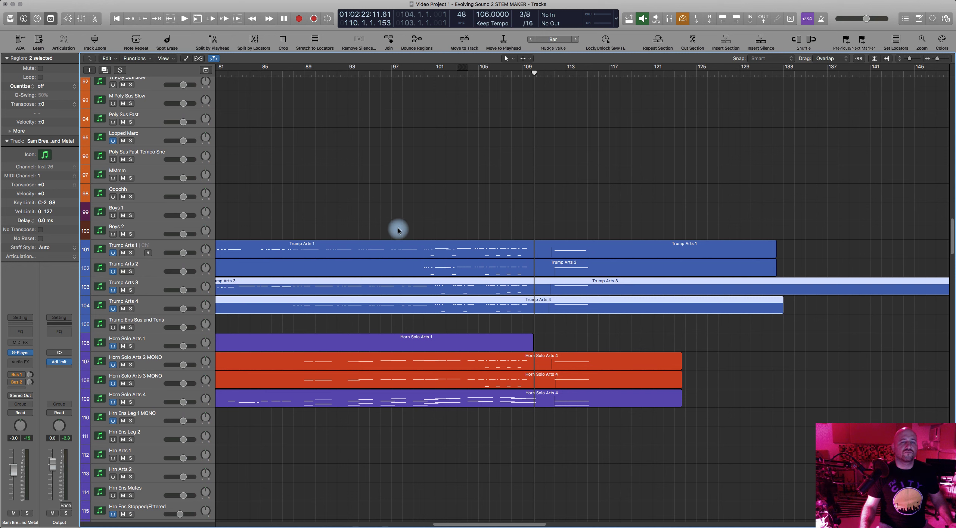
Move the playhead to bar 100 and examine the brass, percussion and string tracks for parts in that section
{"action": "left_click", "coordinate": [423, 80]}
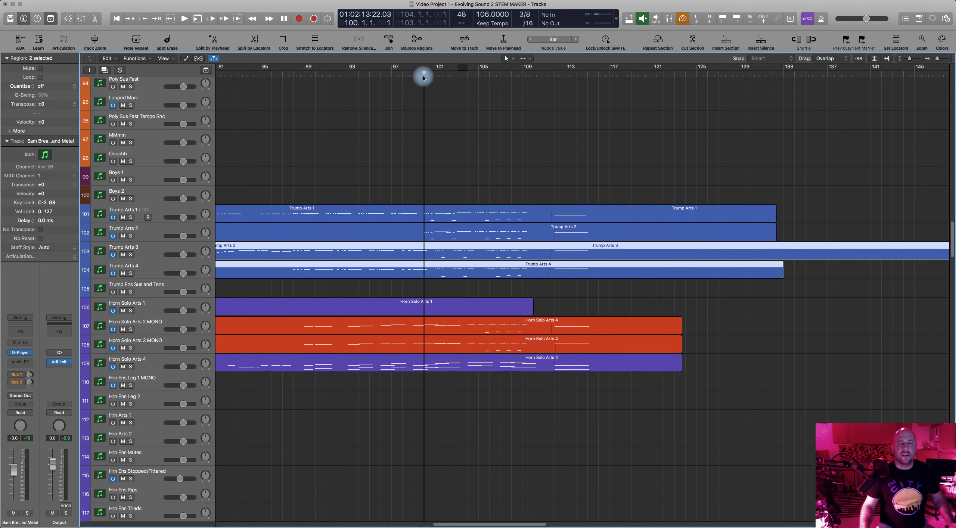
{"action": "scroll", "coordinate": [485, 216], "scroll_direction": "down", "scroll_amount": 9}
{"action": "scroll", "coordinate": [483, 231], "scroll_direction": "right", "scroll_amount": 1}
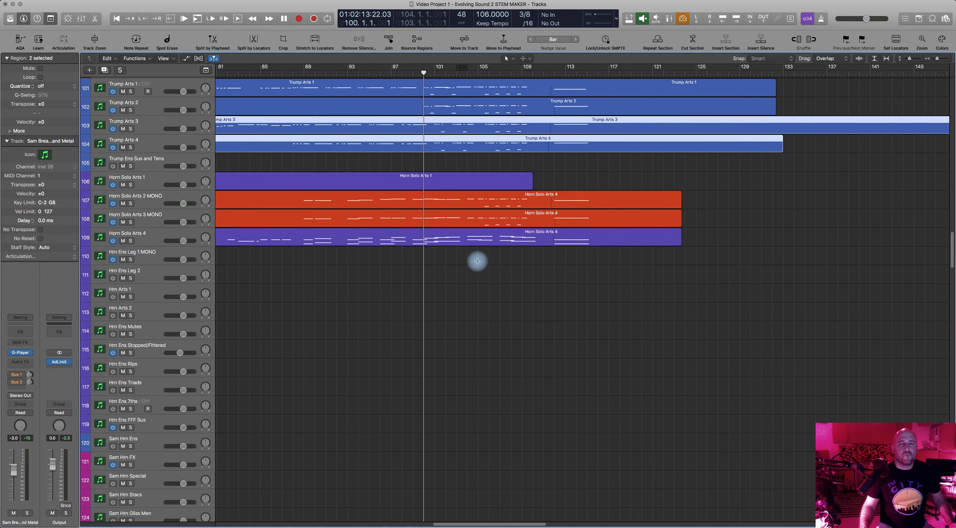
{"action": "scroll", "coordinate": [477, 262], "scroll_direction": "up", "scroll_amount": 2}
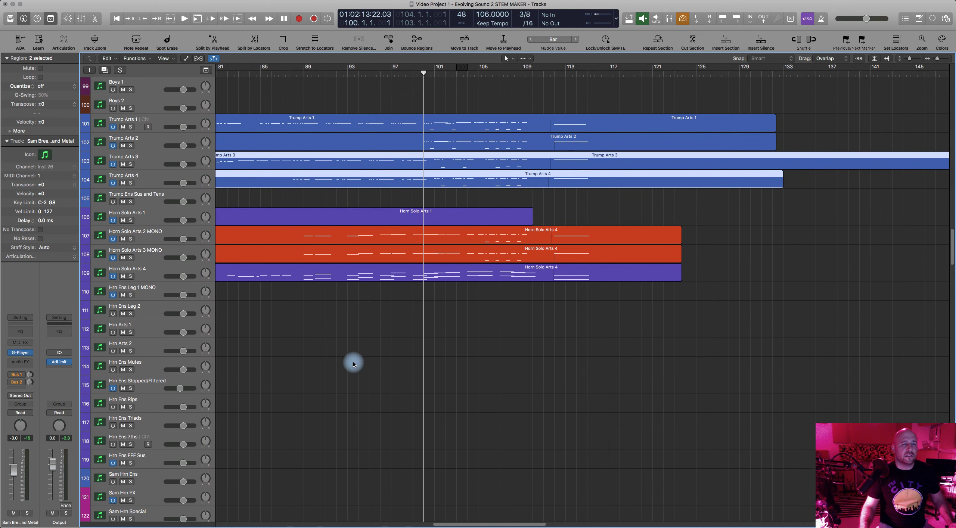
{"action": "scroll", "coordinate": [353, 364], "scroll_direction": "down", "scroll_amount": 20}
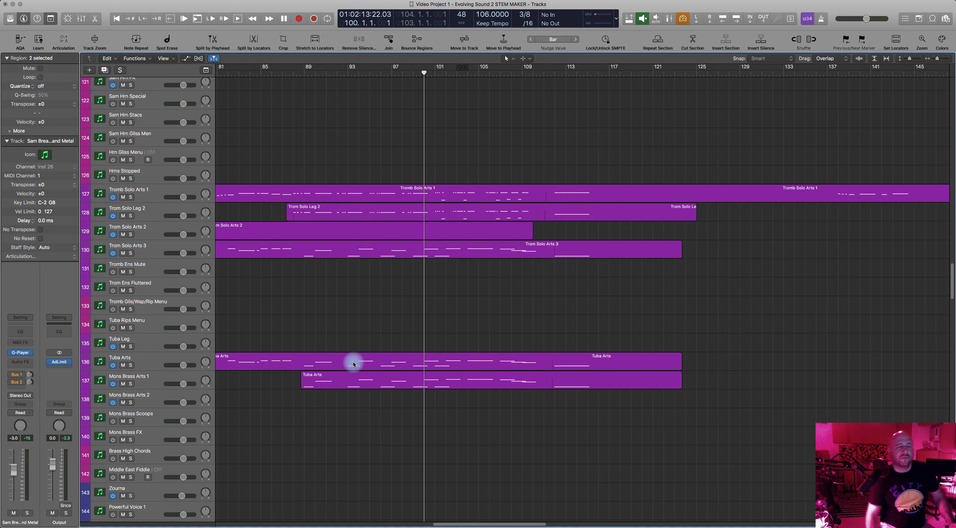
{"action": "scroll", "coordinate": [353, 363], "scroll_direction": "down", "scroll_amount": 20}
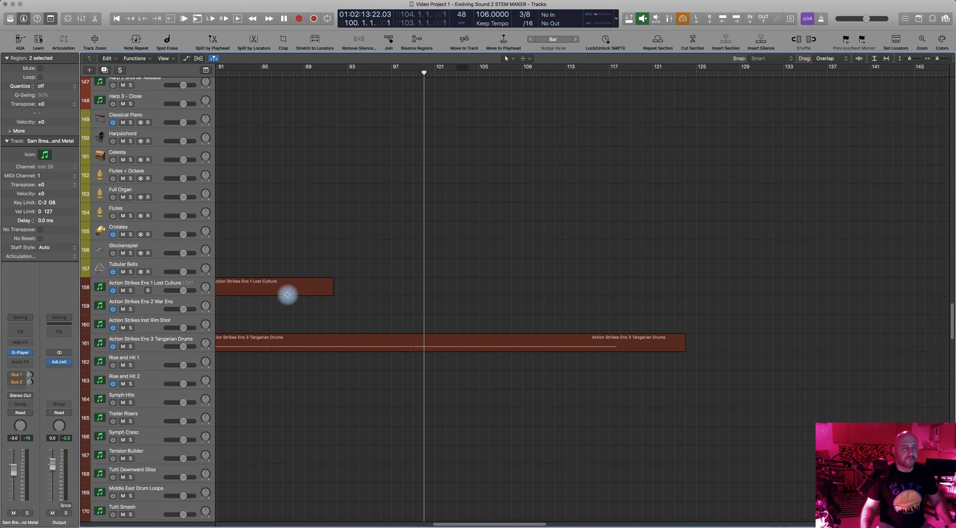
{"action": "scroll", "coordinate": [282, 264], "scroll_direction": "down", "scroll_amount": 18}
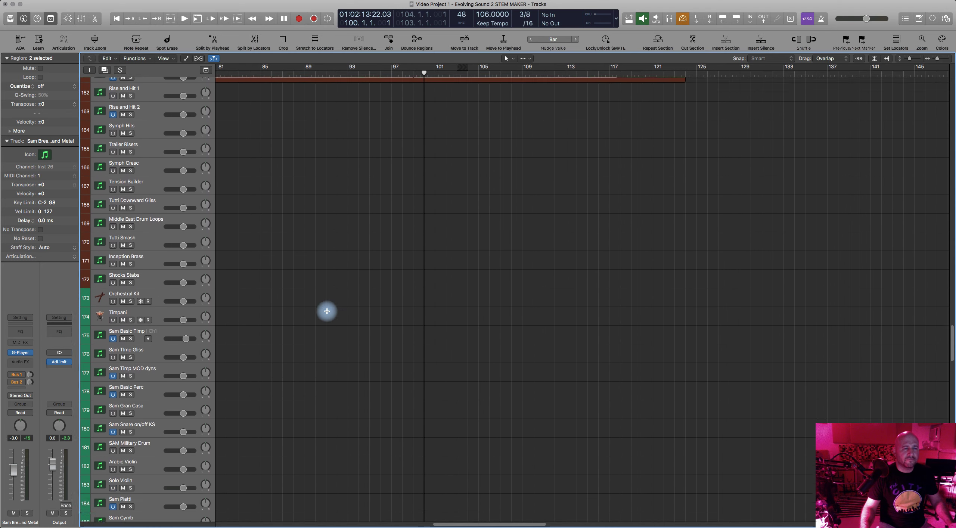
{"action": "scroll", "coordinate": [275, 327], "scroll_direction": "down", "scroll_amount": 11}
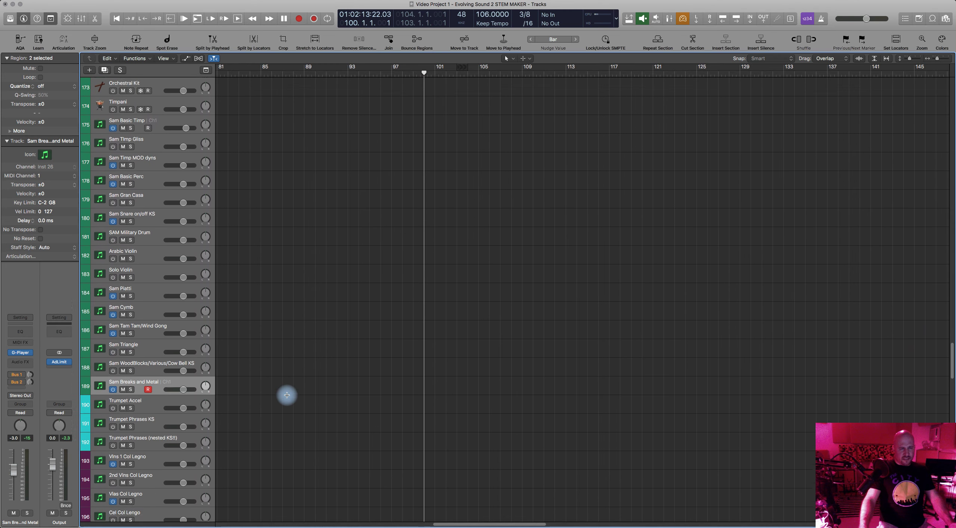
{"action": "scroll", "coordinate": [286, 396], "scroll_direction": "down", "scroll_amount": 8}
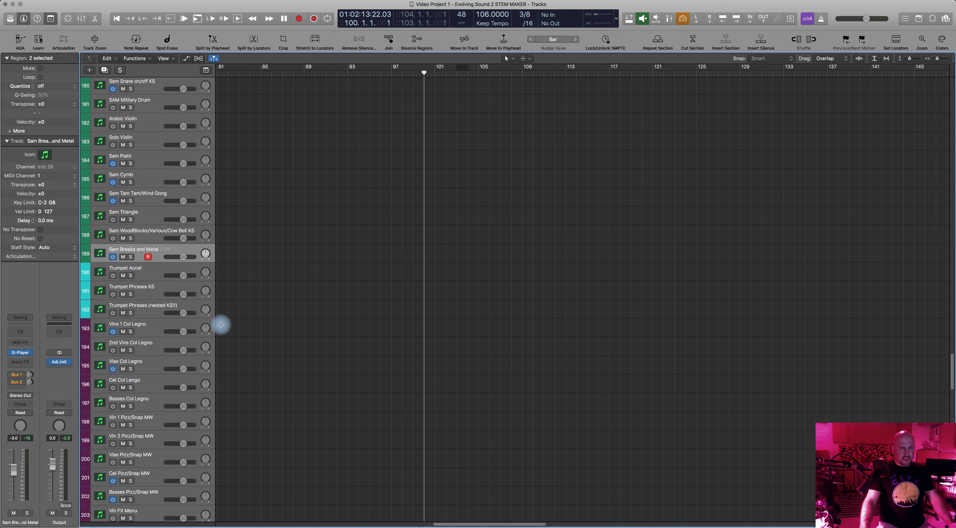
{"action": "scroll", "coordinate": [295, 341], "scroll_direction": "down", "scroll_amount": 5}
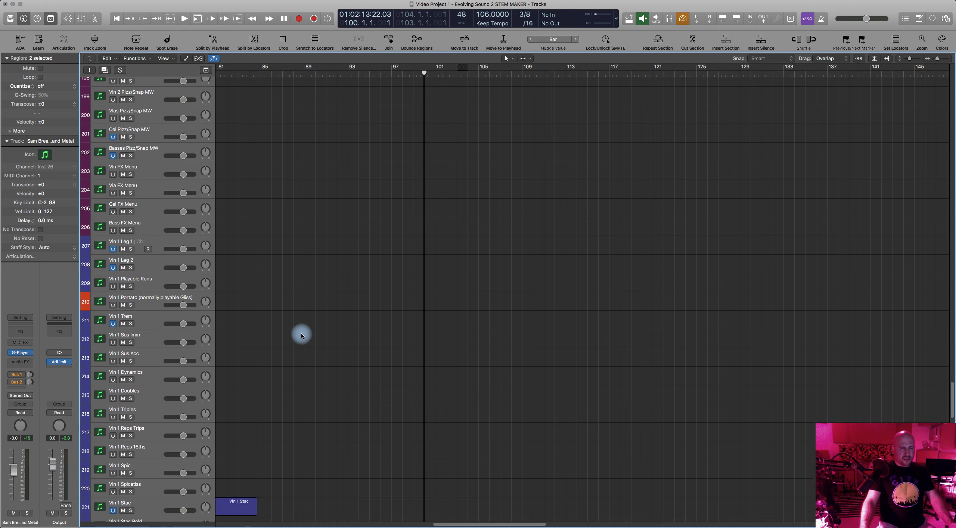
{"action": "scroll", "coordinate": [305, 340], "scroll_direction": "up", "scroll_amount": 14}
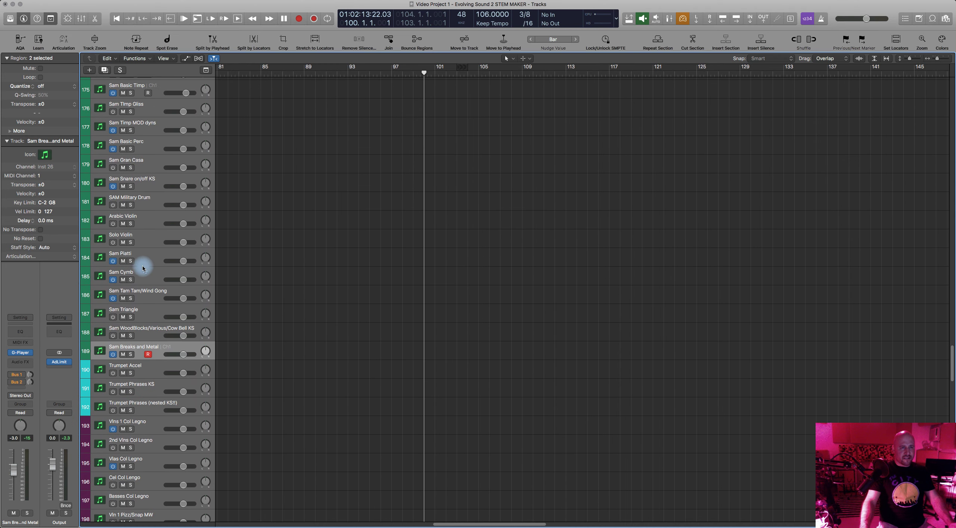
Select the Sam Piatti track and play the arrangement from bar 72 to bar 103
{"action": "left_click", "coordinate": [139, 257]}
{"action": "scroll", "coordinate": [137, 254], "scroll_direction": "left", "scroll_amount": 10}
{"action": "left_click", "coordinate": [327, 73]}
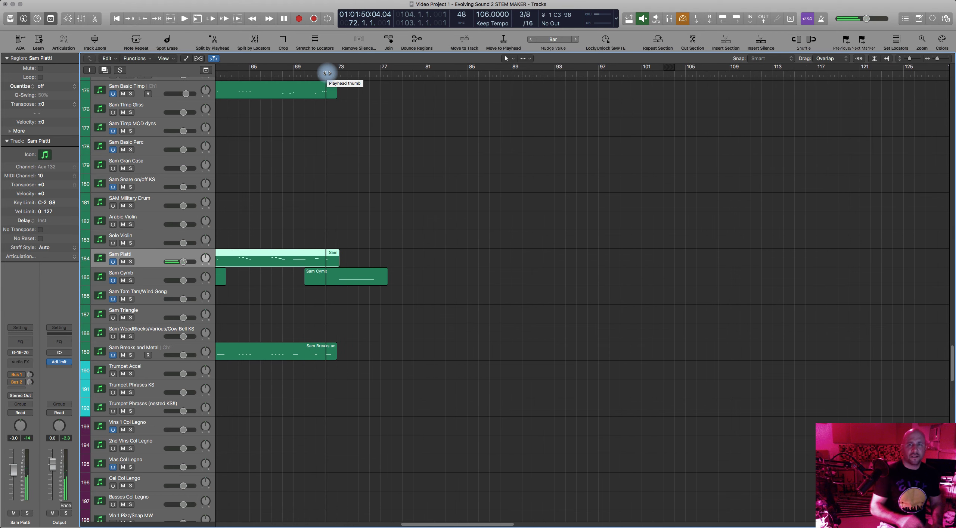
{"action": "key", "text": "space"}
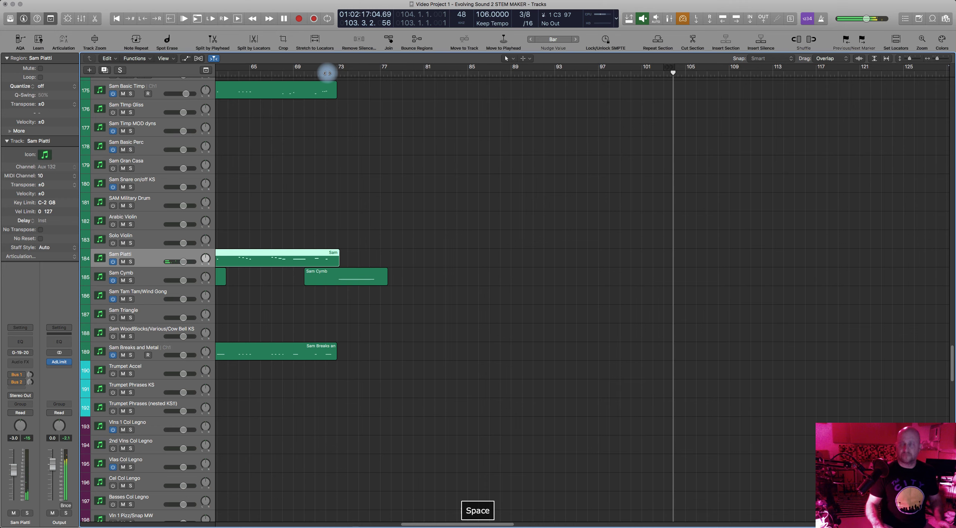
Open the Tuba Arts part for reference, play from bar 74 and capture a Sam Piatti cymbal part across bars 89 to 109
{"action": "scroll", "coordinate": [448, 120], "scroll_direction": "up", "scroll_amount": 5}
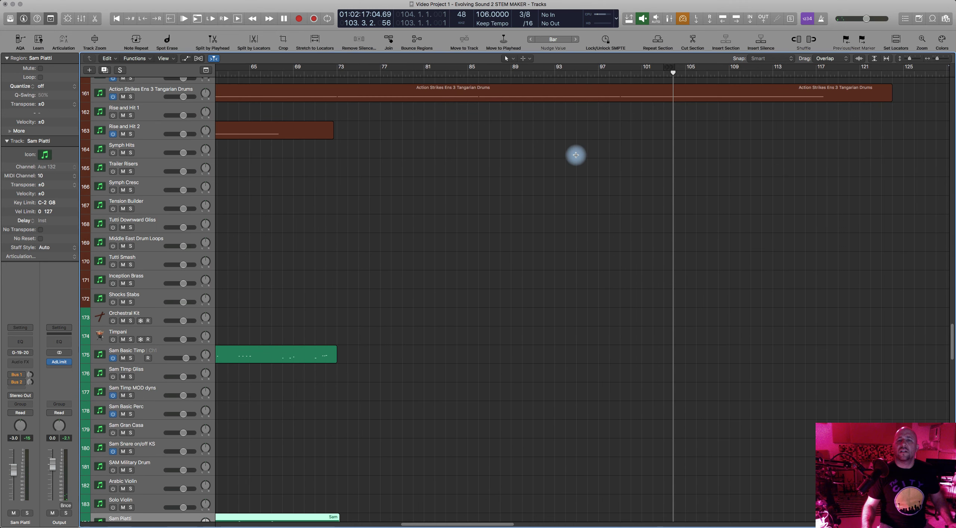
{"action": "scroll", "coordinate": [574, 156], "scroll_direction": "up", "scroll_amount": 12}
{"action": "double_click", "coordinate": [524, 238]}
{"action": "scroll", "coordinate": [299, 299], "scroll_direction": "left", "scroll_amount": 10}
{"action": "left_click", "coordinate": [253, 250]}
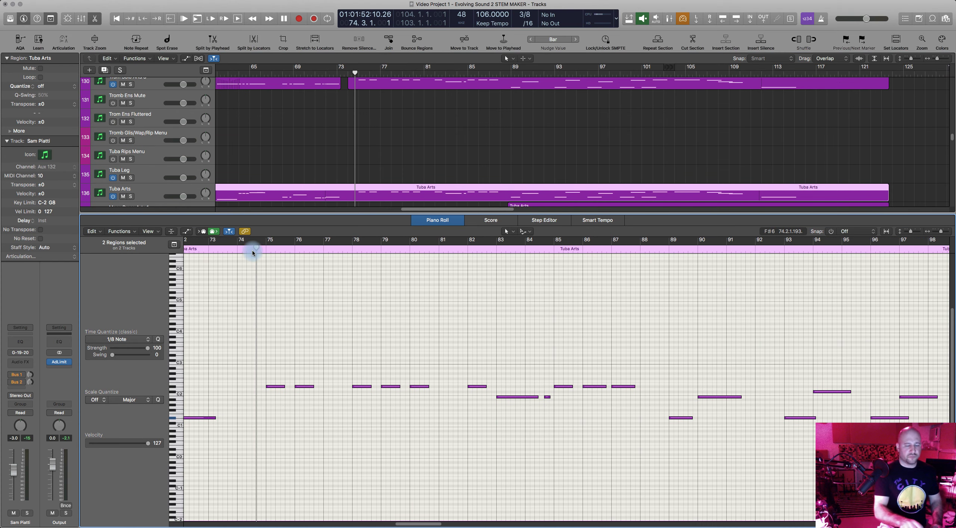
{"action": "key", "text": "space"}
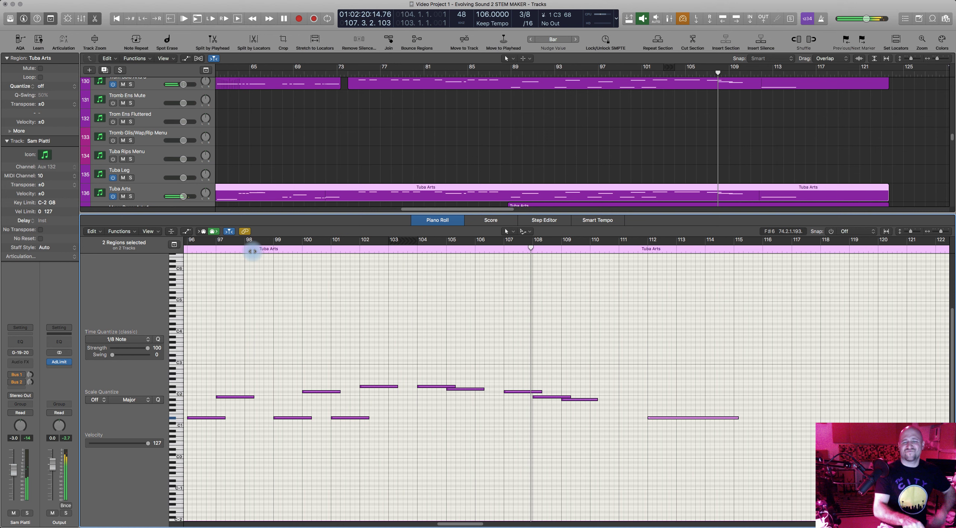
{"action": "key", "text": "space"}
{"action": "left_click", "coordinate": [253, 251]}
{"action": "scroll", "coordinate": [353, 399], "scroll_direction": "left", "scroll_amount": 2}
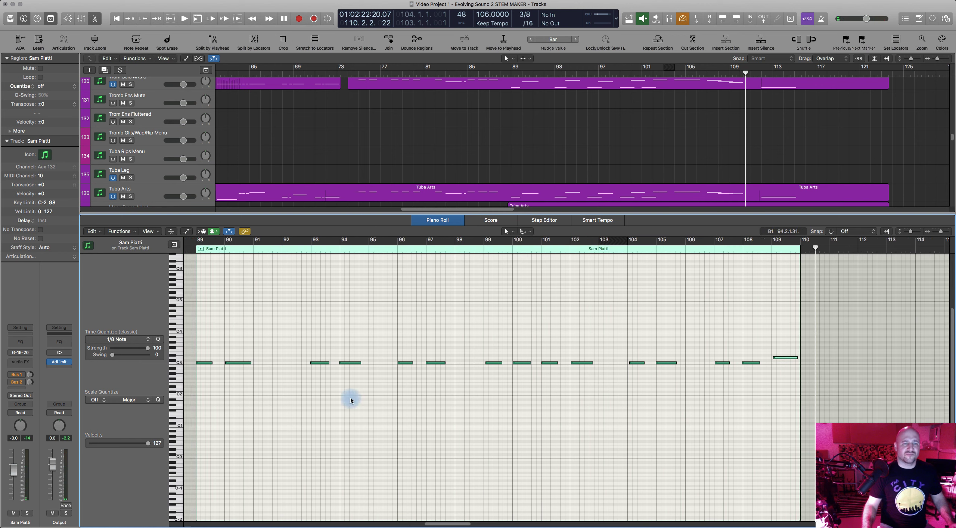
Quantize the captured Sam Piatti notes to 1/8 Note and close the Piano Roll
{"action": "scroll", "coordinate": [251, 350], "scroll_direction": "left", "scroll_amount": 2}
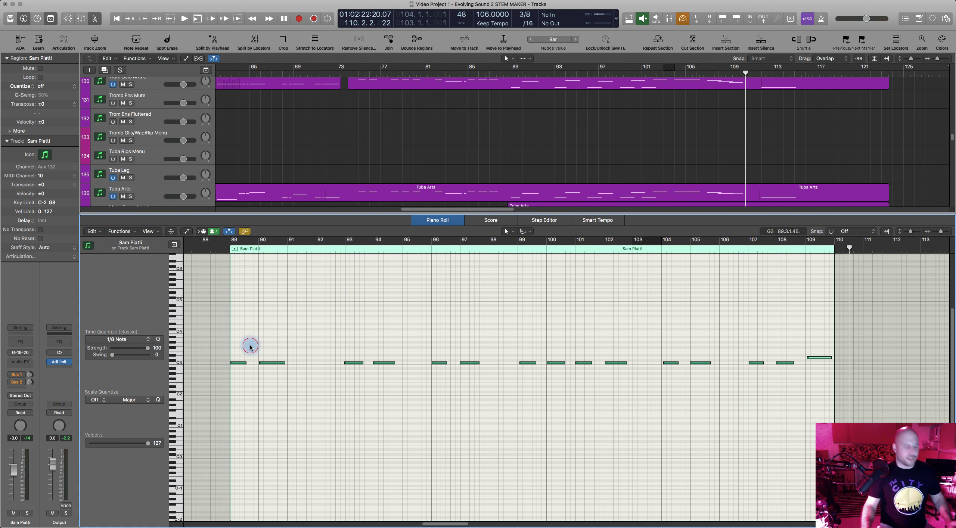
{"action": "left_click", "coordinate": [450, 366]}
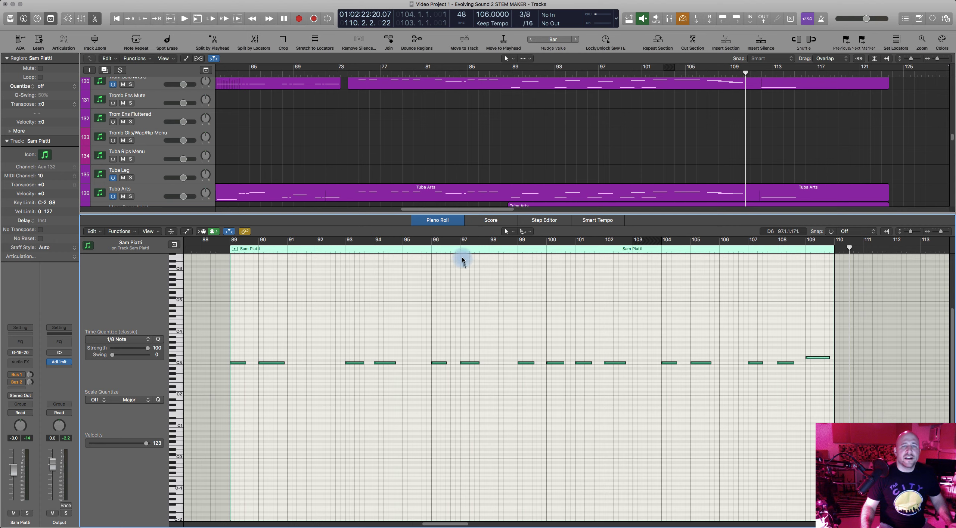
{"action": "left_click", "coordinate": [438, 221]}
Find the Sam Triangle track among the percussion tracks, select it and turn it on
{"action": "scroll", "coordinate": [459, 352], "scroll_direction": "down", "scroll_amount": 15}
{"action": "scroll", "coordinate": [459, 352], "scroll_direction": "right", "scroll_amount": 3}
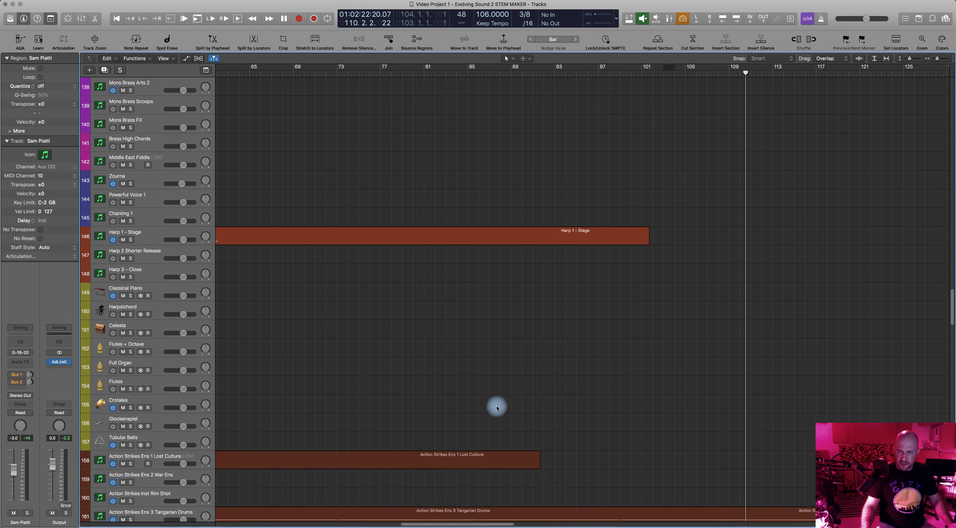
{"action": "scroll", "coordinate": [584, 413], "scroll_direction": "down", "scroll_amount": 14}
{"action": "scroll", "coordinate": [583, 412], "scroll_direction": "right", "scroll_amount": 4}
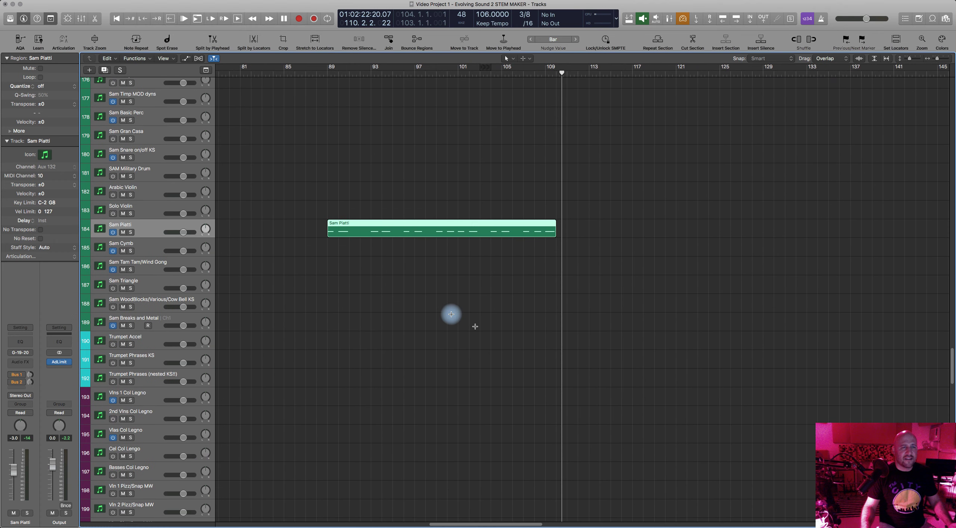
{"action": "scroll", "coordinate": [205, 265], "scroll_direction": "left", "scroll_amount": 1}
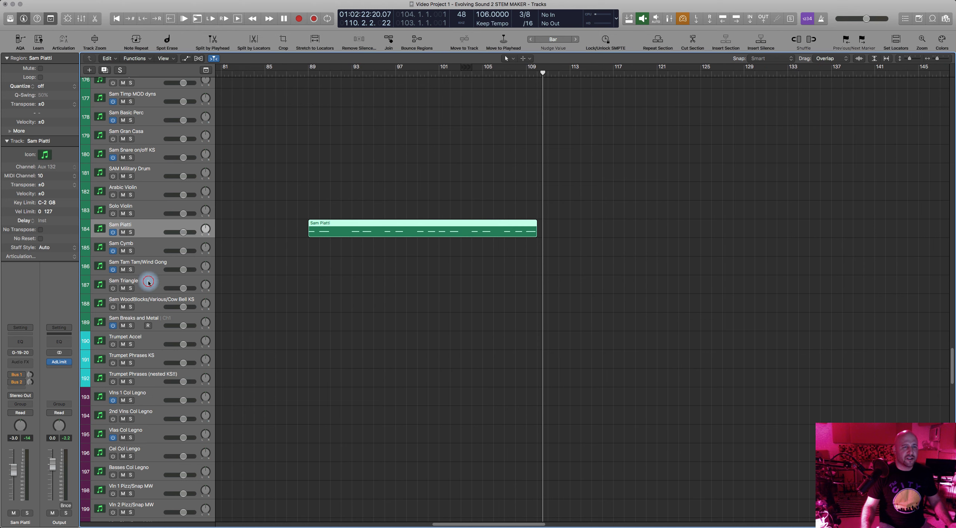
{"action": "left_click", "coordinate": [149, 283]}
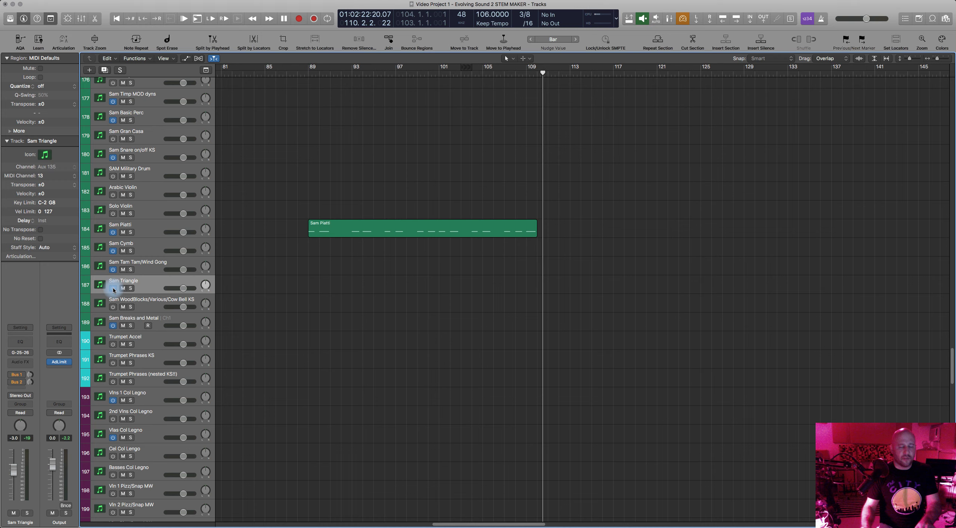
Go back to the trumpet tracks and open the Trump Arts 1 region in the Piano Roll
{"action": "scroll", "coordinate": [514, 205], "scroll_direction": "up", "scroll_amount": 20}
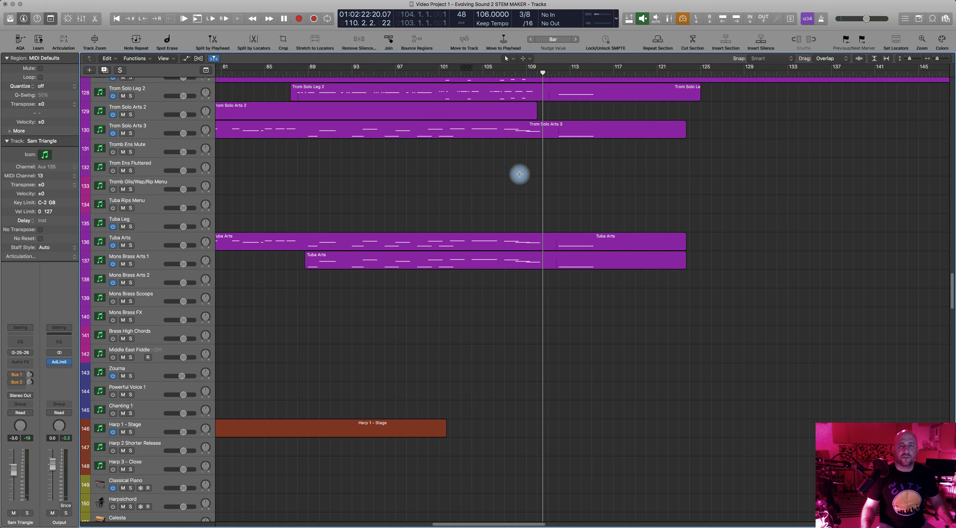
{"action": "scroll", "coordinate": [523, 254], "scroll_direction": "up", "scroll_amount": 3}
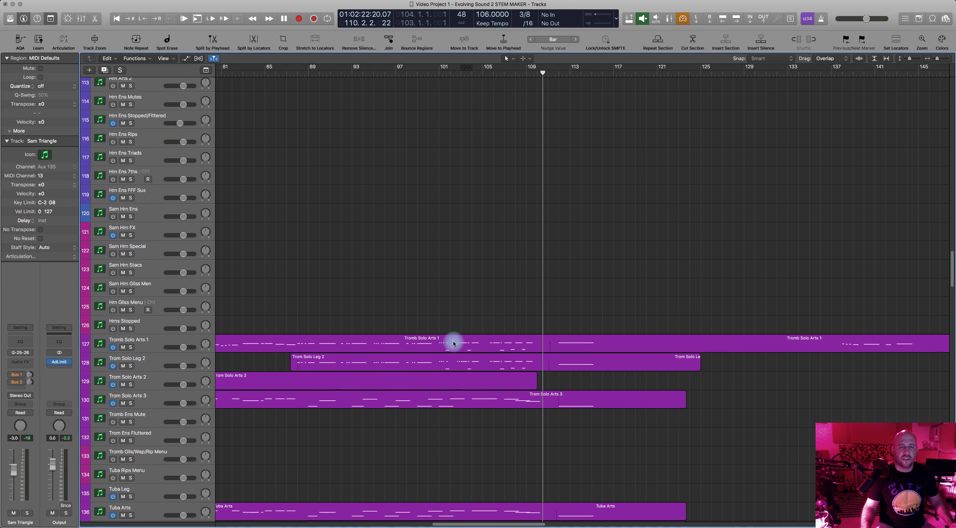
{"action": "left_click", "coordinate": [454, 344]}
{"action": "scroll", "coordinate": [453, 342], "scroll_direction": "up", "scroll_amount": 15}
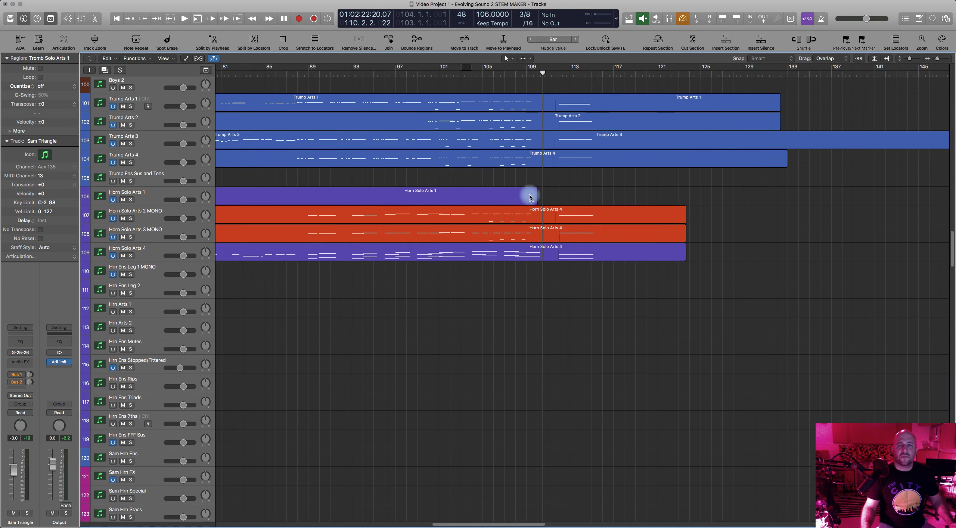
{"action": "left_click", "coordinate": [484, 132]}
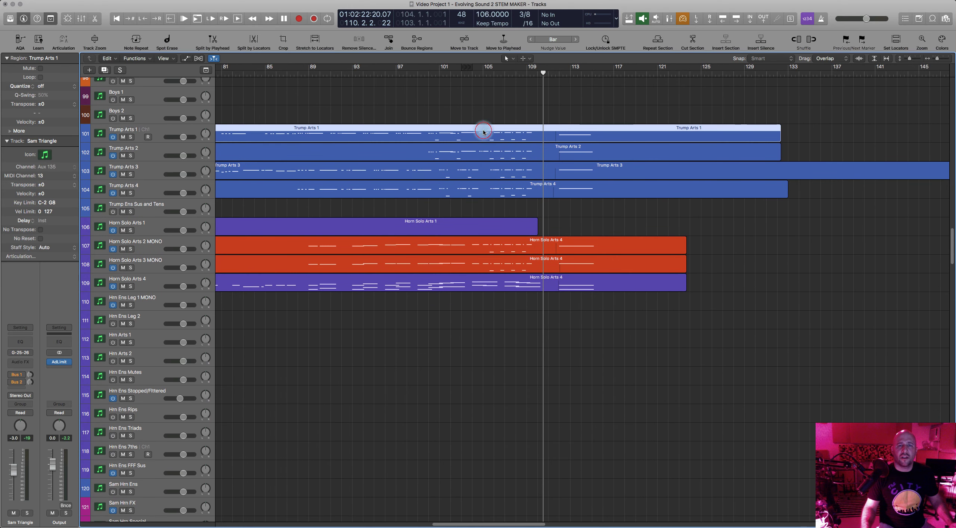
{"action": "double_click", "coordinate": [483, 133]}
{"action": "scroll", "coordinate": [583, 373], "scroll_direction": "right", "scroll_amount": 6}
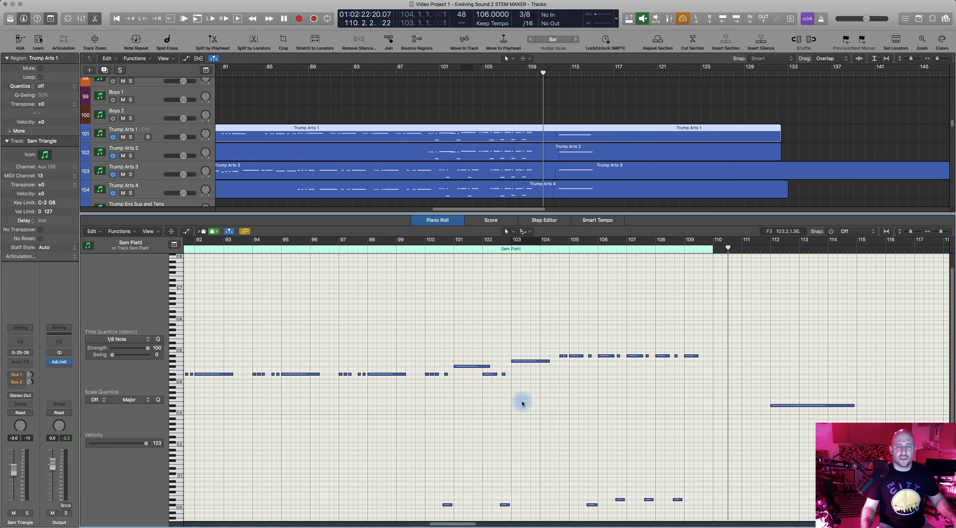
Select the upper Trump Arts 1 notes from bar 88 through bar 109, move the playhead to bar 88 and close the Piano Roll
{"action": "scroll", "coordinate": [522, 403], "scroll_direction": "down", "scroll_amount": 5}
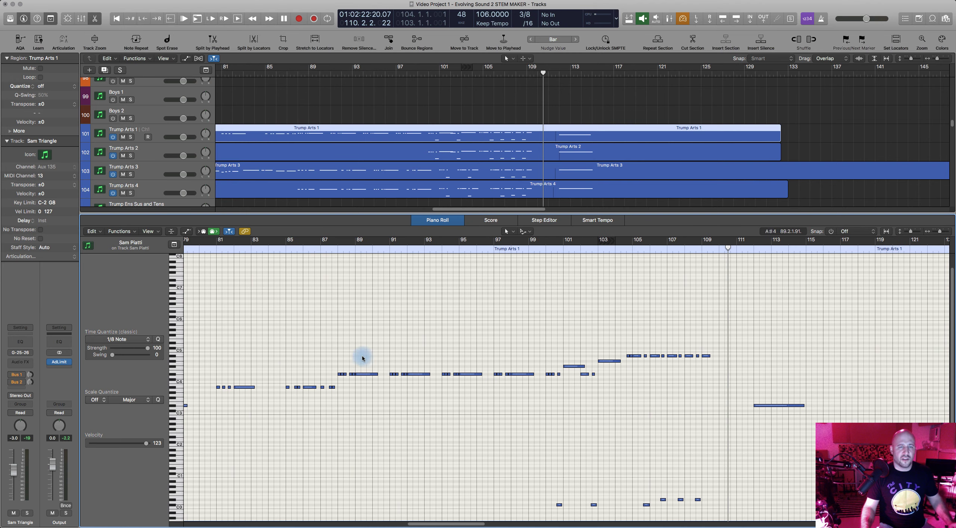
{"action": "scroll", "coordinate": [486, 341], "scroll_direction": "left", "scroll_amount": 5}
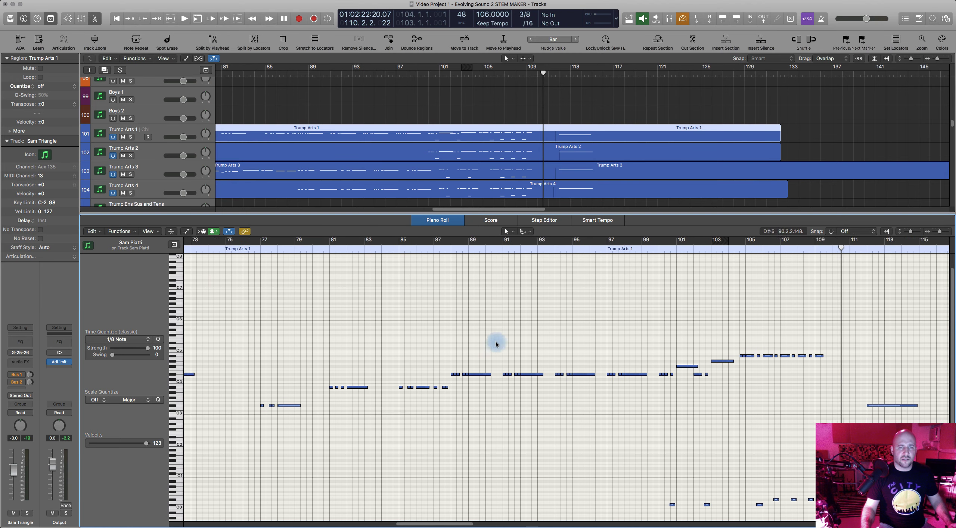
{"action": "scroll", "coordinate": [523, 351], "scroll_direction": "right", "scroll_amount": 3}
{"action": "left_click_drag", "start_coordinate": [360, 342], "coordinate": [733, 386]}
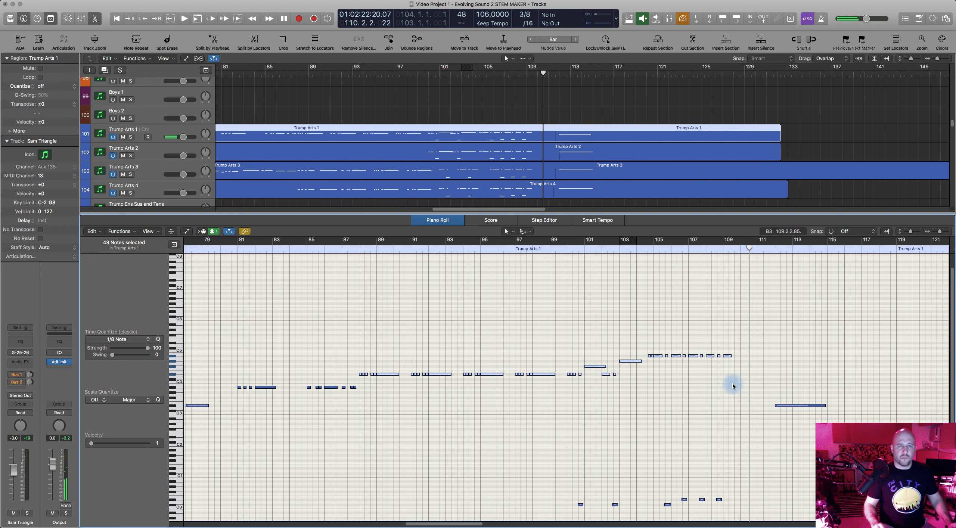
{"action": "key", "text": "slash"}
{"action": "type", "text": "88"}
{"action": "key", "text": "Return"}
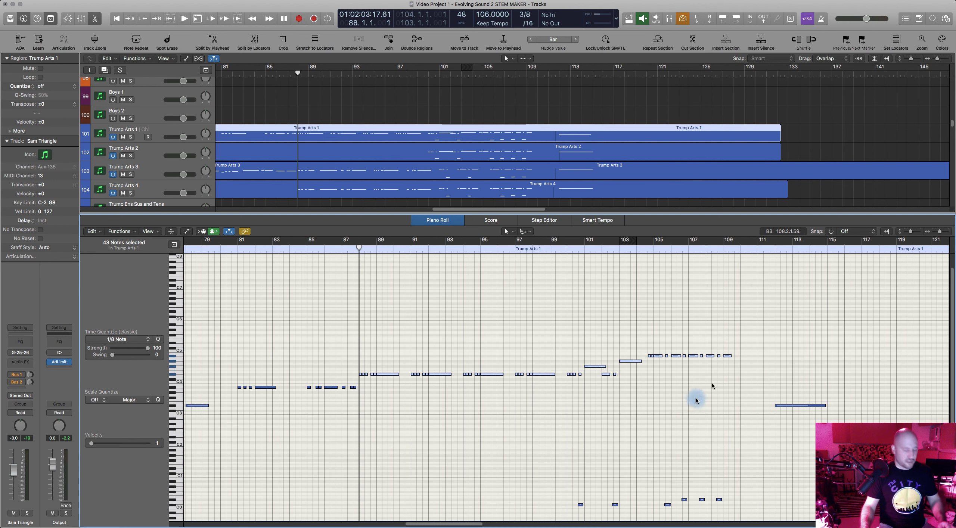
{"action": "left_click", "coordinate": [442, 224]}
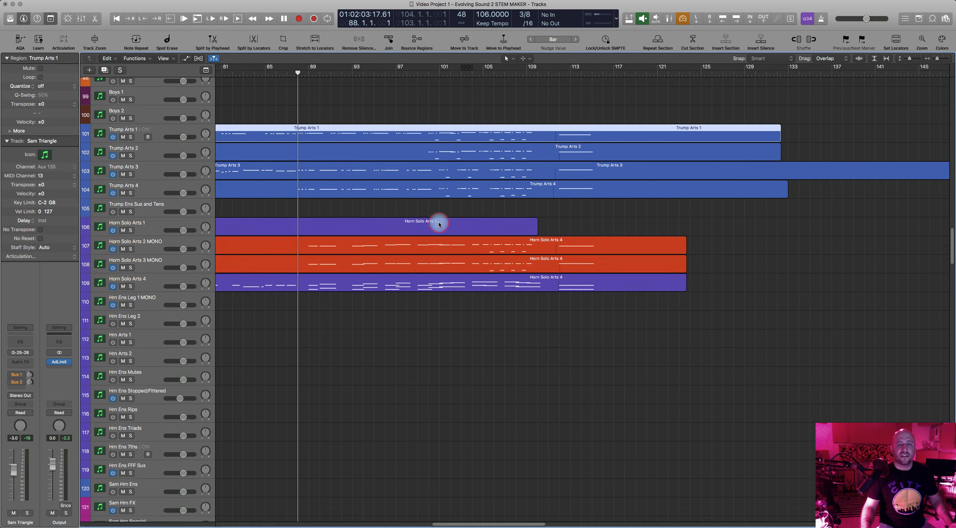
Create an empty MIDI region on the Sam Triangle track and size it from bar 88 to about bar 112
{"action": "scroll", "coordinate": [449, 284], "scroll_direction": "down", "scroll_amount": 20}
{"action": "scroll", "coordinate": [340, 387], "scroll_direction": "down", "scroll_amount": 10}
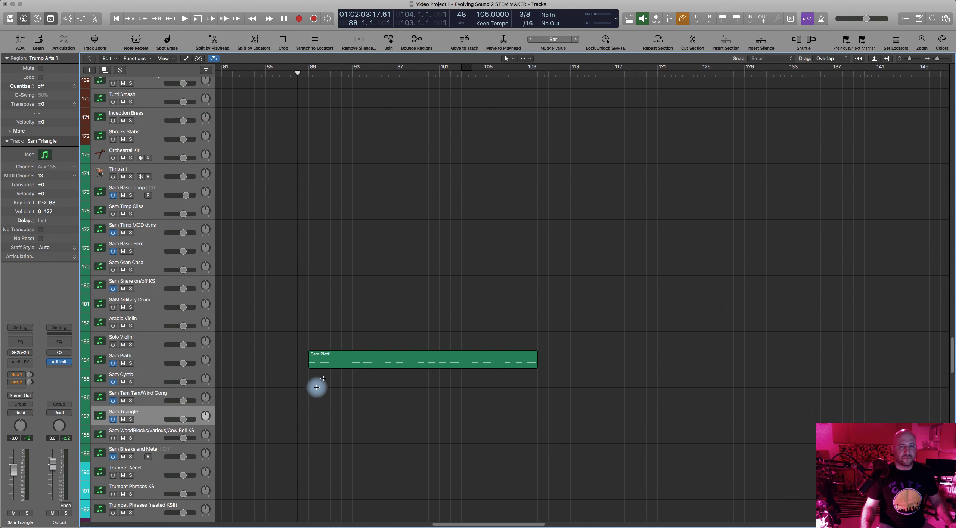
{"action": "right_click", "coordinate": [307, 411]}
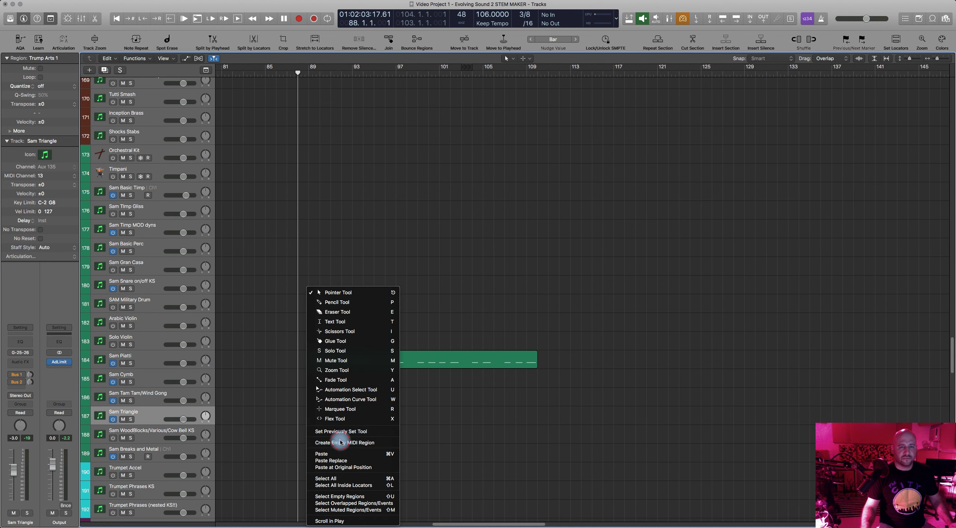
{"action": "left_click", "coordinate": [379, 424]}
{"action": "left_click_drag", "start_coordinate": [308, 421], "coordinate": [565, 415]}
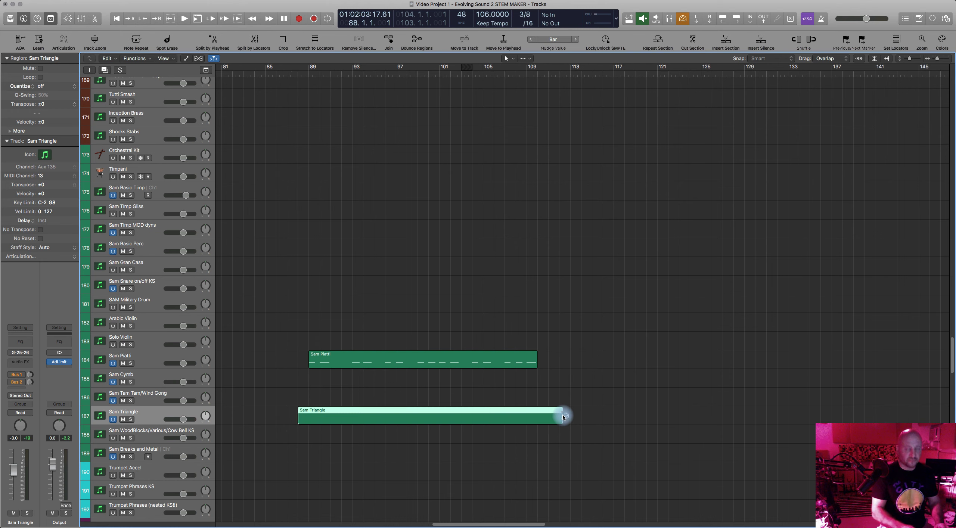
Open the Sam Triangle region in the Piano Roll and paste the copied trumpet notes from bar 88
{"action": "double_click", "coordinate": [563, 413]}
{"action": "key", "text": "super+v"}
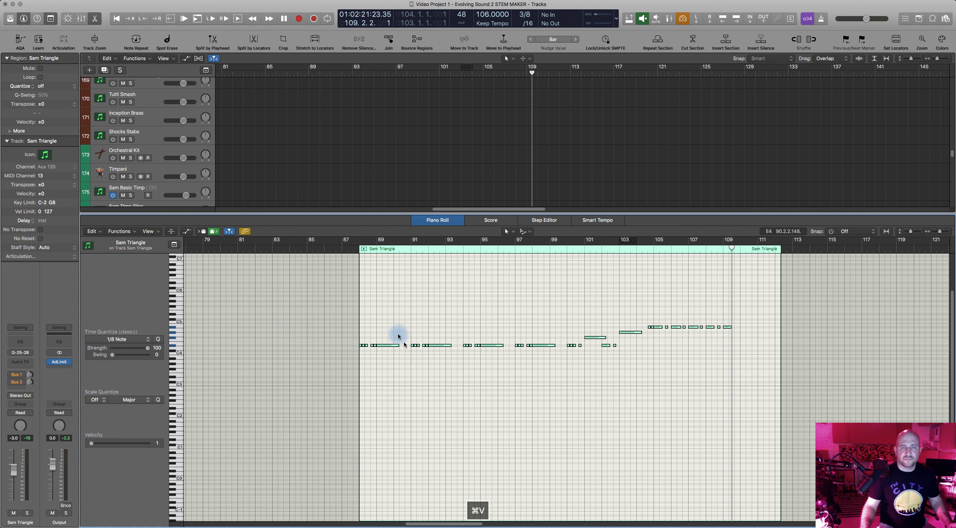
{"action": "left_click", "coordinate": [386, 329]}
Lower the higher triangle notes from bar 101 through bar 109 to the same pitch as the earlier notes
{"action": "left_click", "coordinate": [603, 338]}
{"action": "key", "text": "alt+Down"}
{"action": "key", "text": "alt+Down"}
{"action": "key", "text": "alt+Down"}
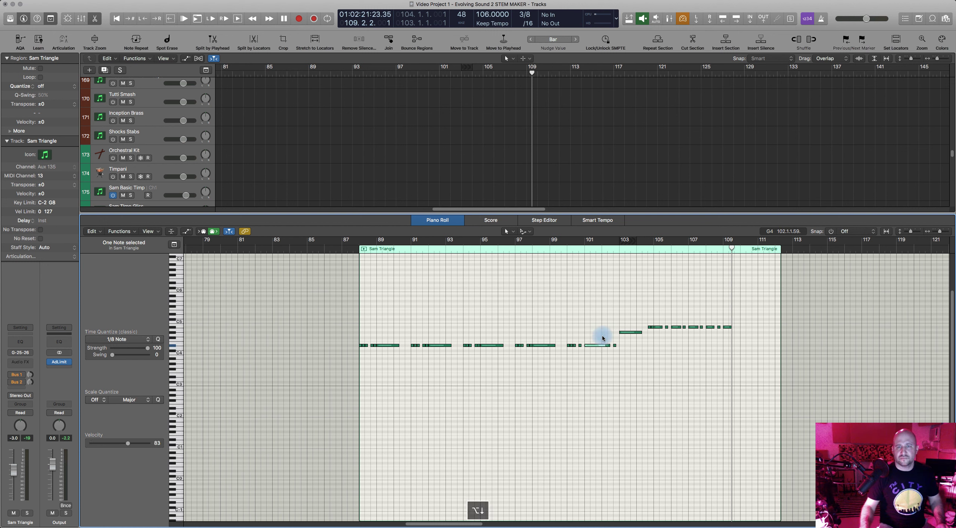
{"action": "left_click_drag", "start_coordinate": [622, 312], "coordinate": [733, 347]}
{"action": "key", "text": "alt+Down"}
{"action": "key", "text": "alt+Down"}
{"action": "key", "text": "alt+Down"}
{"action": "key", "text": "alt+Down"}
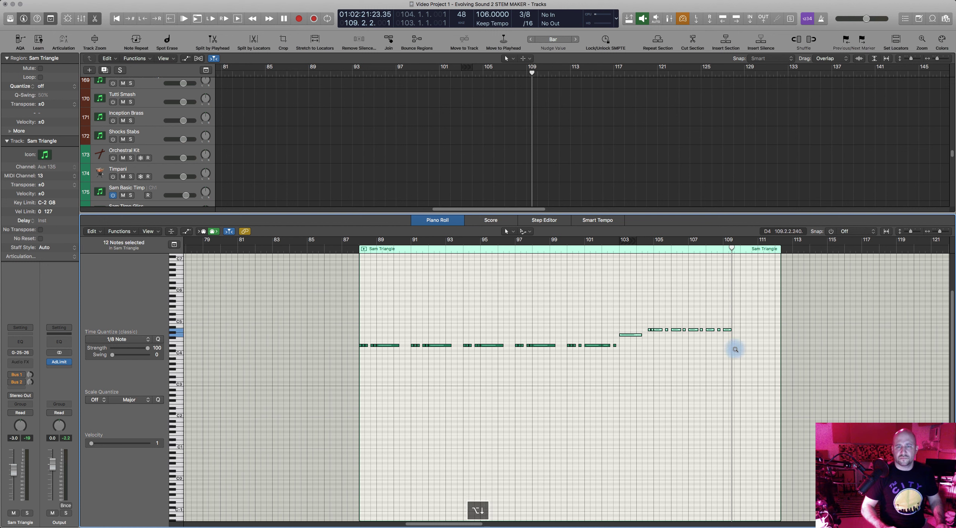
Select all the triangle notes and transpose them down to D3
{"action": "left_click_drag", "start_coordinate": [642, 332], "coordinate": [354, 335]}
{"action": "key", "text": "shift+alt+Down"}
{"action": "key", "text": "alt+Down"}
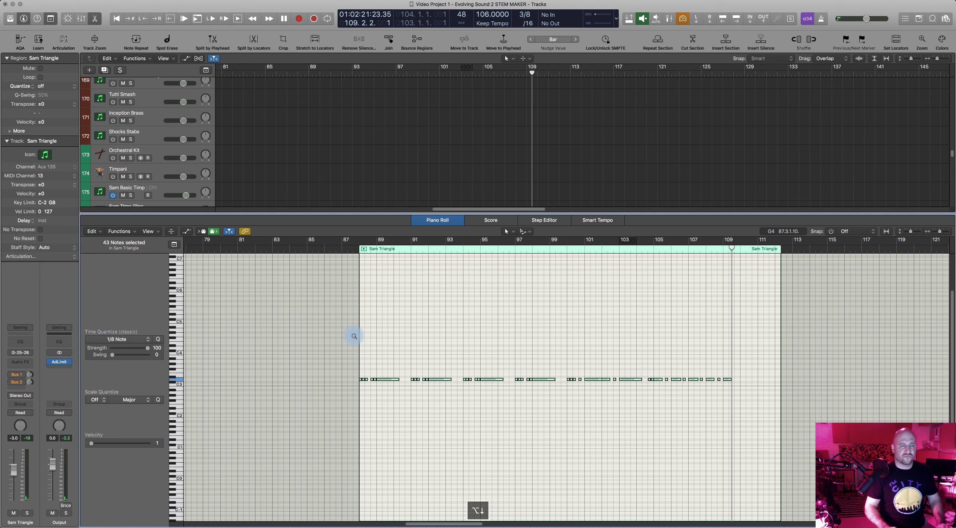
Show the Note Velocity lane for the Sam Triangle region and bring all of its notes to velocity 95
{"action": "key", "text": "a"}
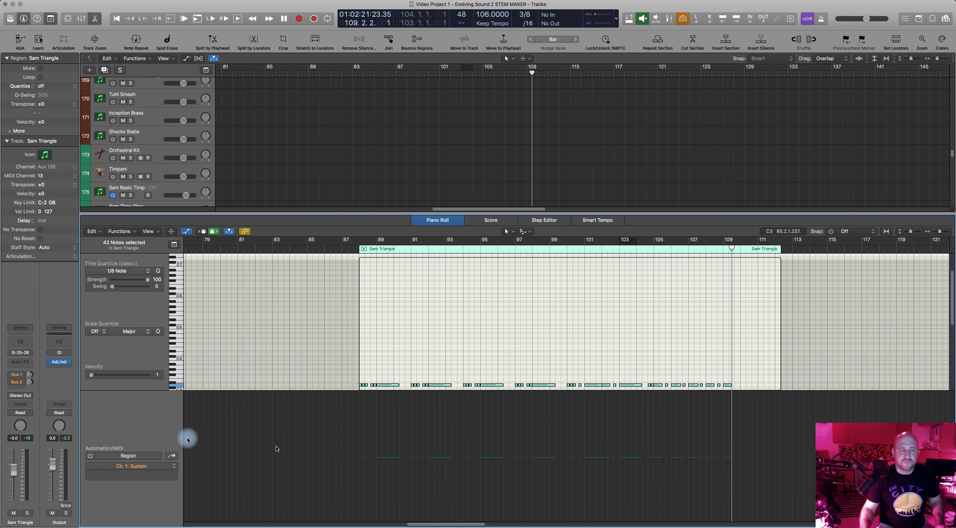
{"action": "left_click_drag", "start_coordinate": [92, 376], "coordinate": [132, 381]}
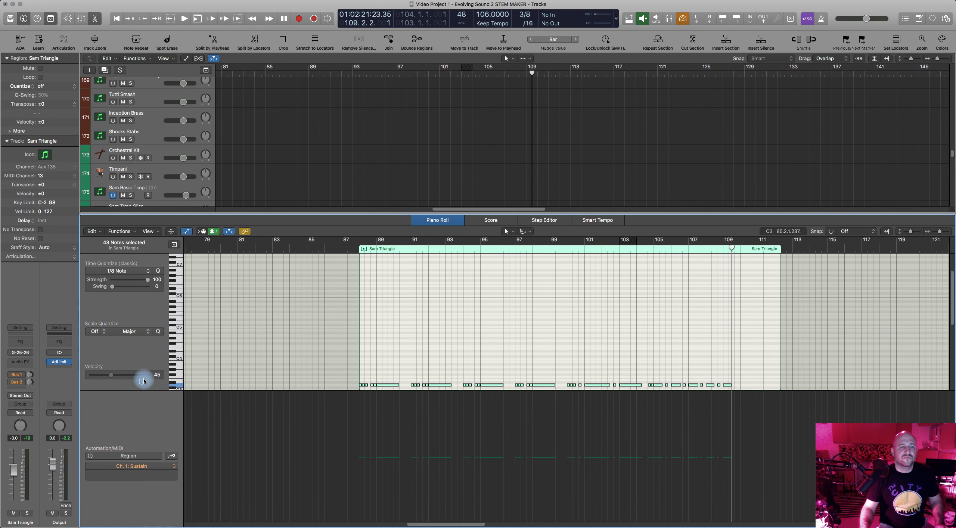
{"action": "scroll", "coordinate": [373, 316], "scroll_direction": "down", "scroll_amount": 3}
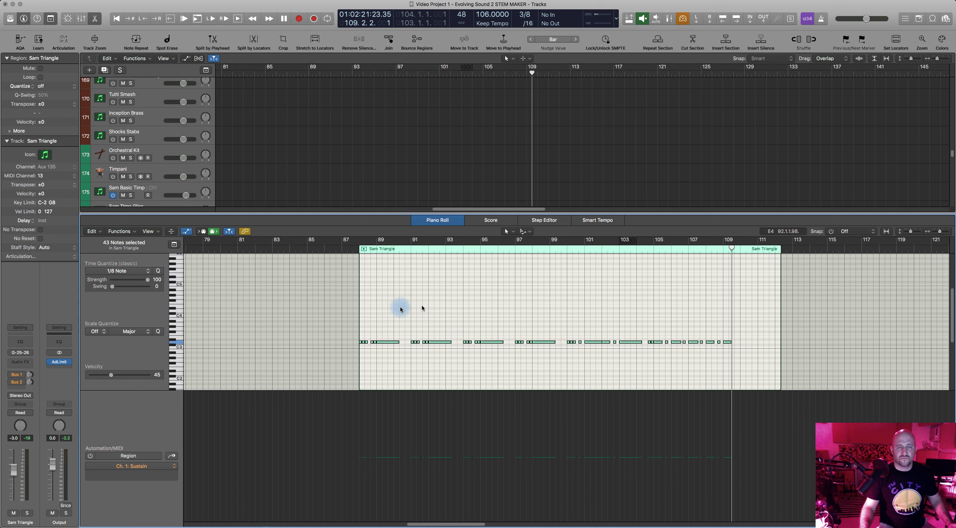
{"action": "left_click", "coordinate": [357, 248]}
{"action": "key", "text": "space"}
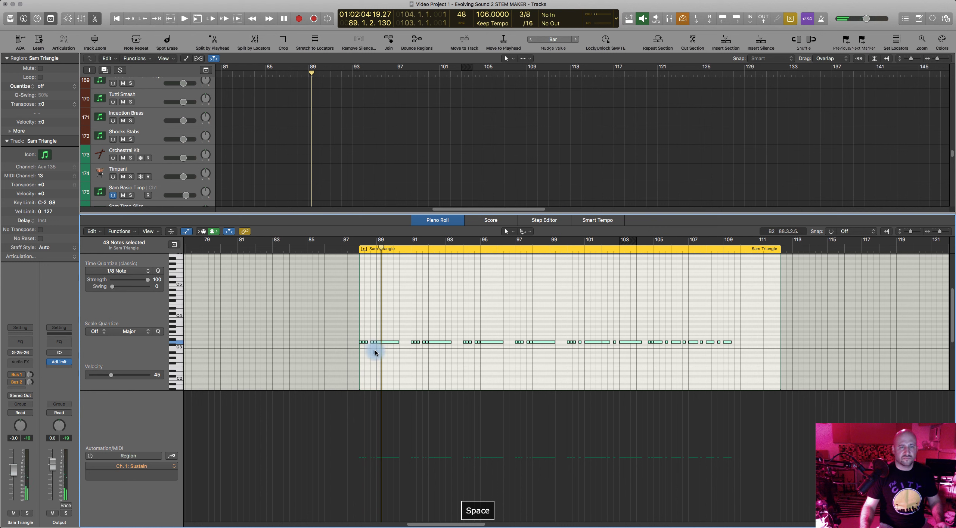
{"action": "left_click", "coordinate": [173, 455]}
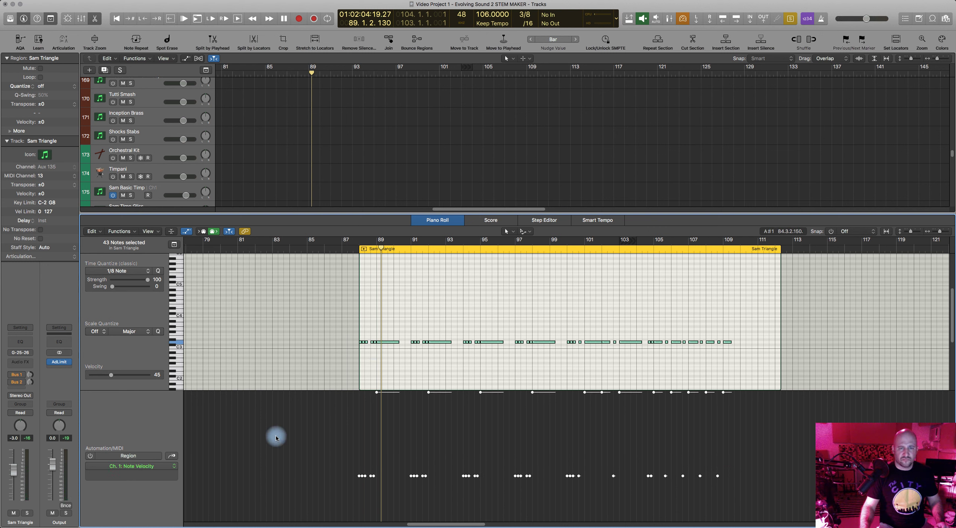
{"action": "left_click_drag", "start_coordinate": [361, 477], "coordinate": [358, 424]}
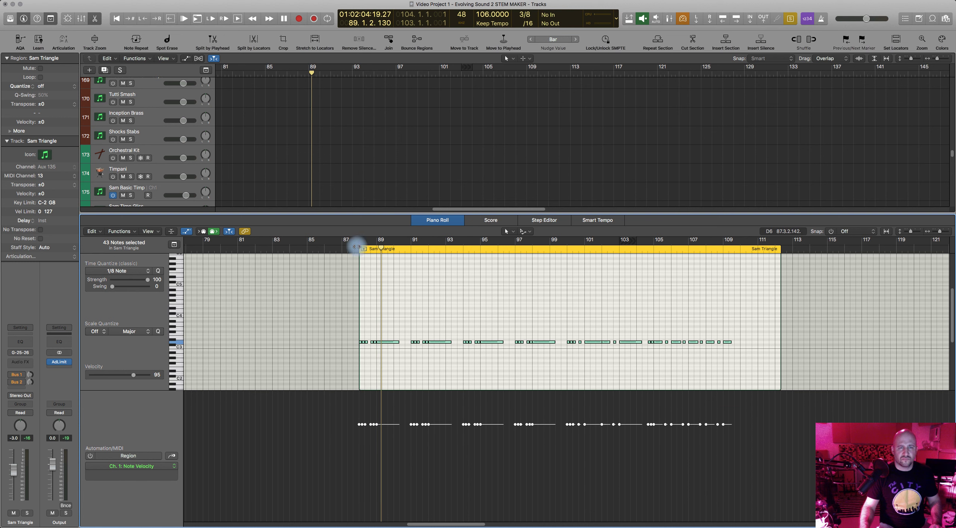
Play the triangle part from bar 88 to hear it against the arrangement
{"action": "key", "text": "space"}
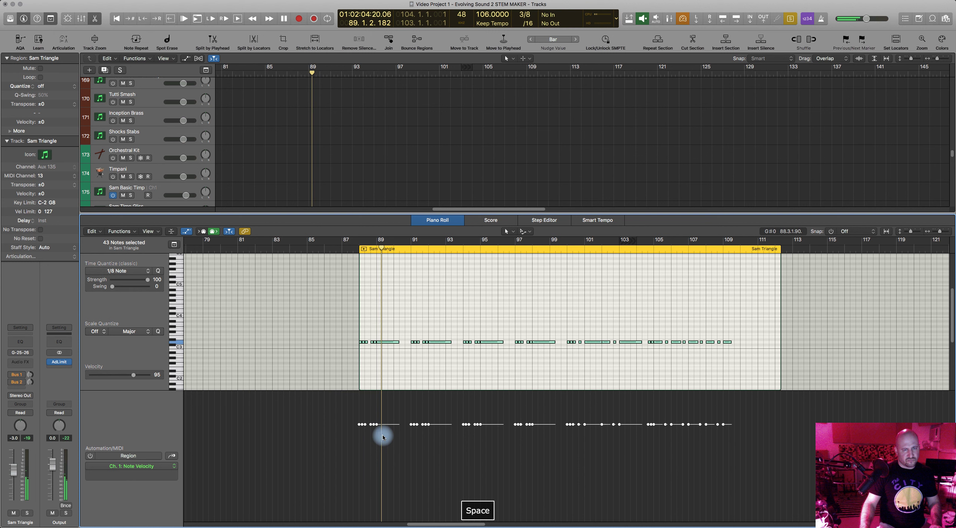
{"action": "key", "text": "space"}
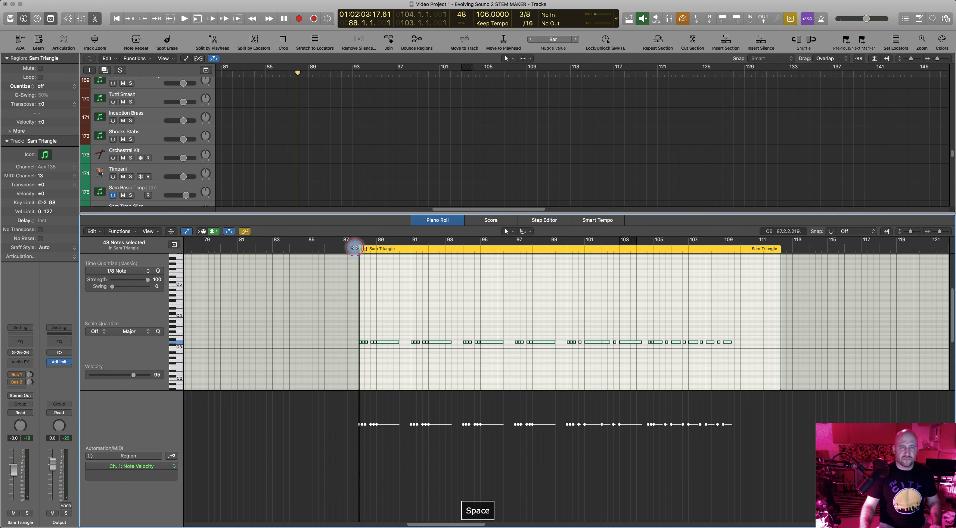
{"action": "key", "text": "space"}
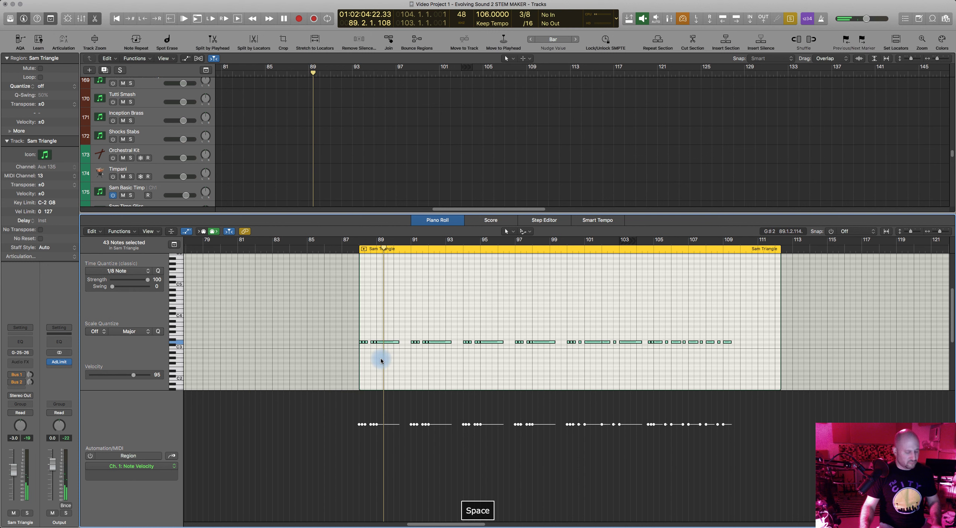
{"action": "key", "text": "space"}
{"action": "key", "text": "space"}
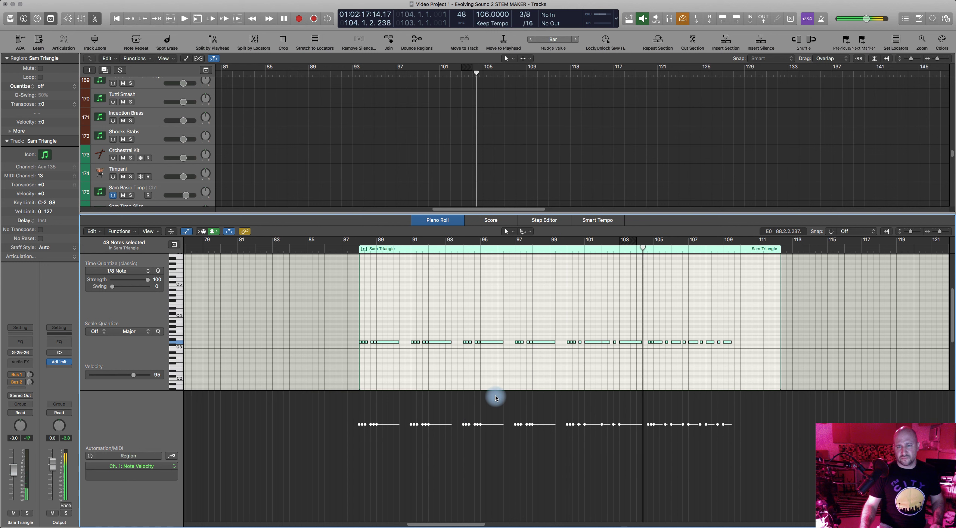
{"action": "key", "text": "space"}
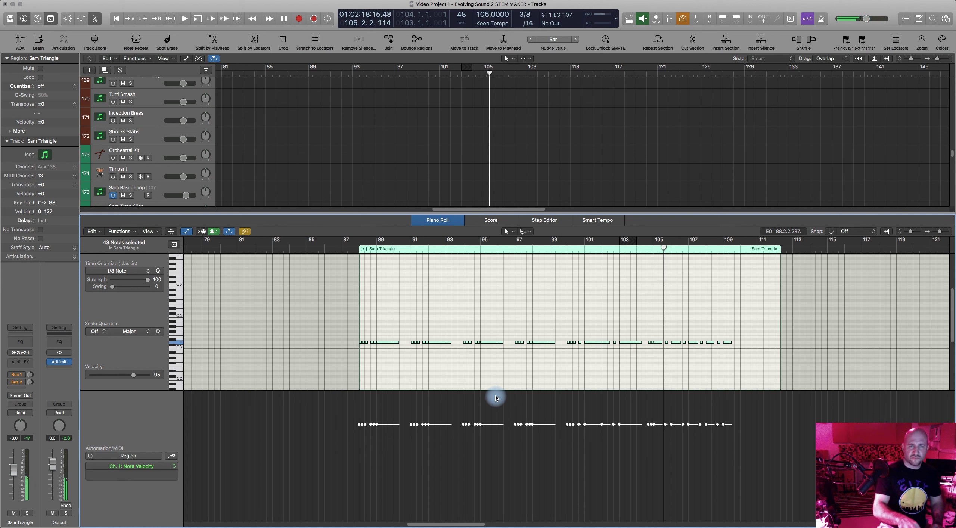
Select the 16 alternating short triangle notes between bars 88 and 108 and lower them to C3
{"action": "left_click", "coordinate": [443, 374]}
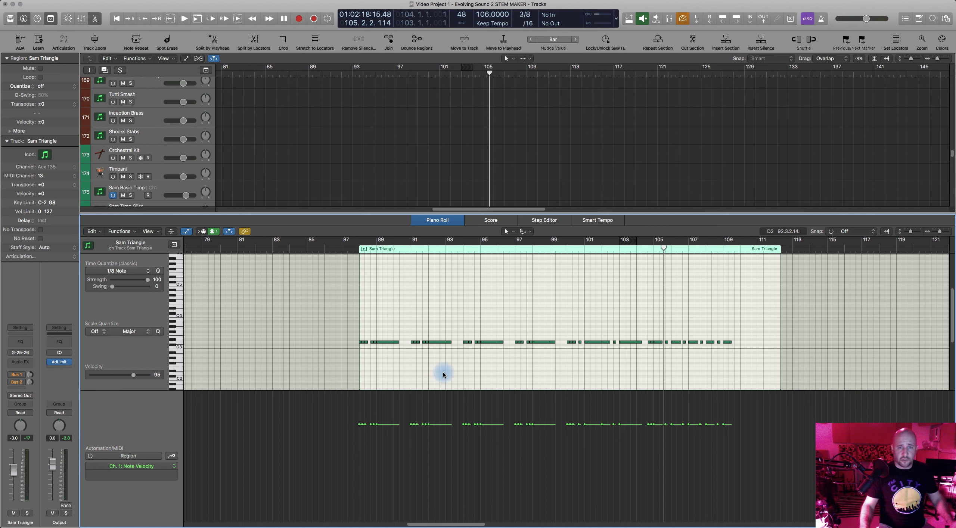
{"action": "scroll", "coordinate": [436, 368], "scroll_direction": "up", "scroll_amount": 5}
{"action": "scroll", "coordinate": [436, 368], "scroll_direction": "left", "scroll_amount": 5}
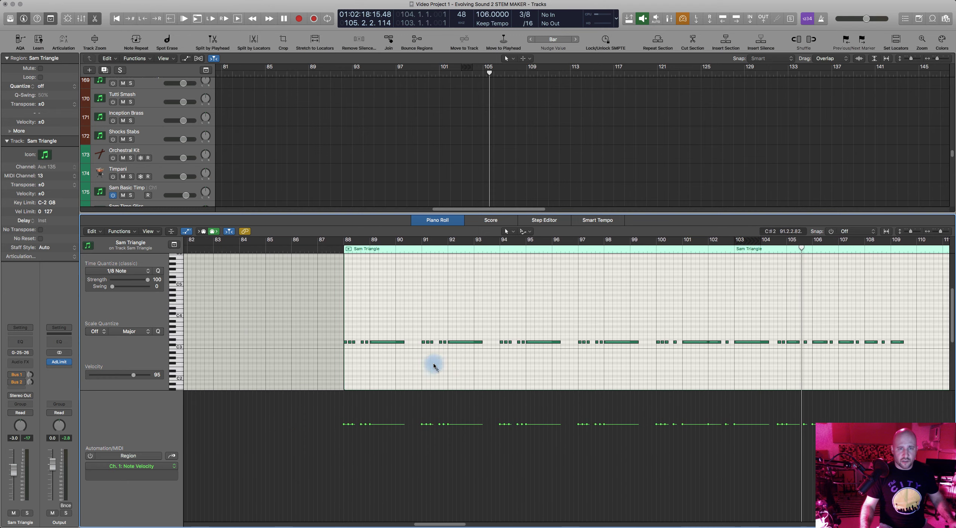
{"action": "scroll", "coordinate": [371, 349], "scroll_direction": "right", "scroll_amount": 1}
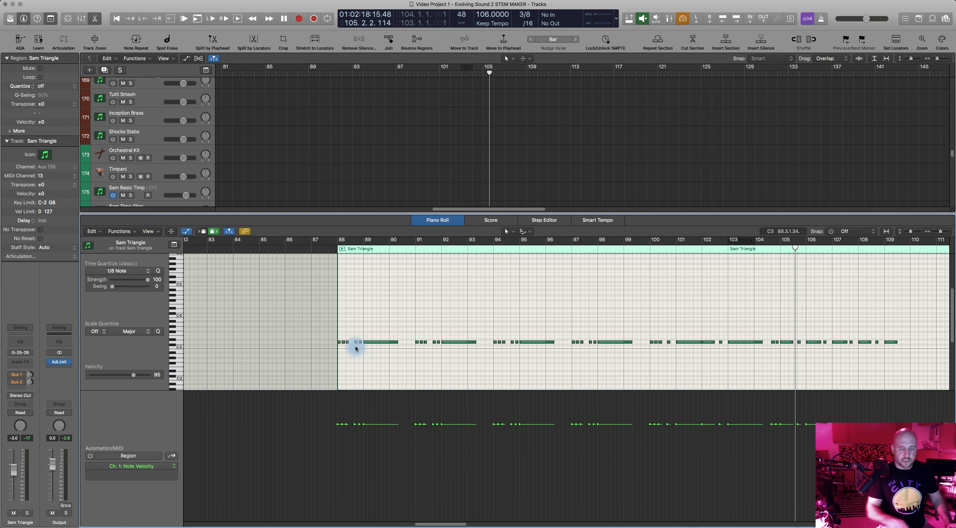
{"action": "scroll", "coordinate": [356, 349], "scroll_direction": "right", "scroll_amount": 5}
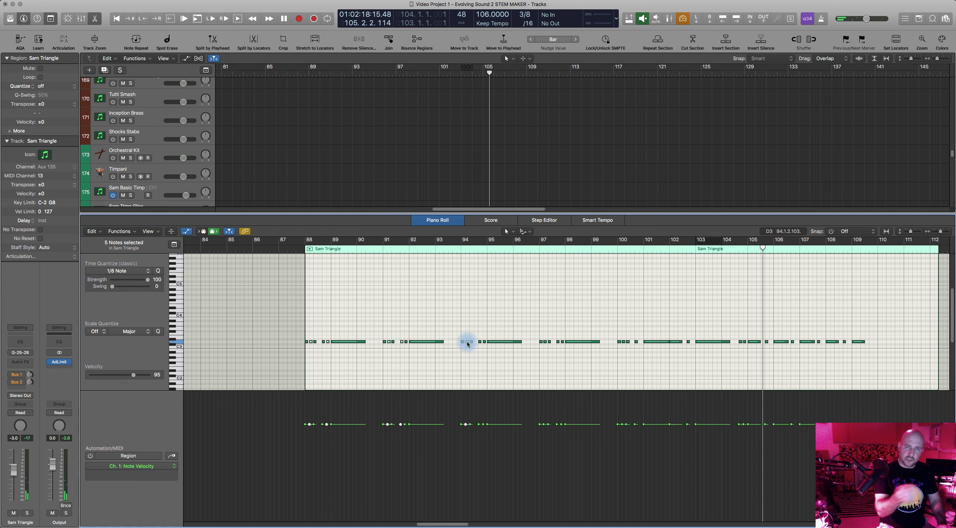
{"action": "left_click", "coordinate": [467, 342], "text": "shift"}
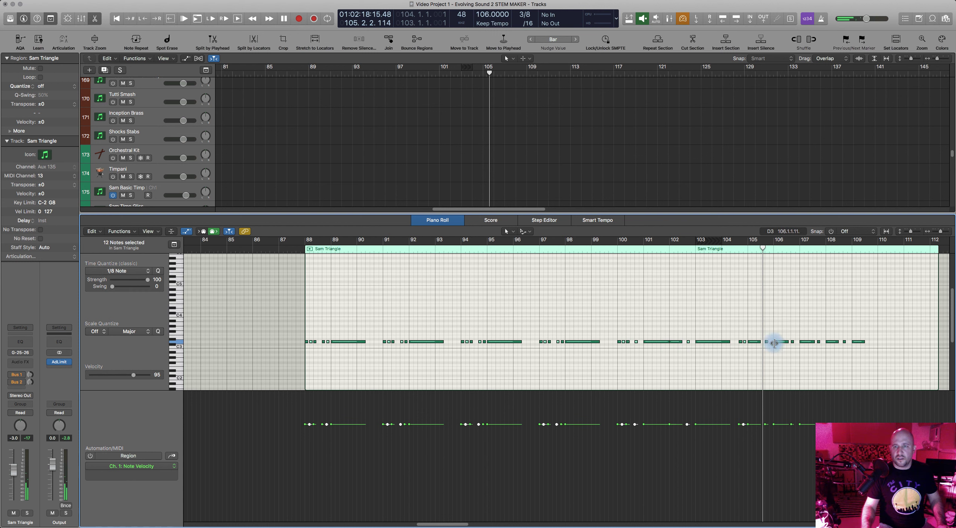
{"action": "left_click", "coordinate": [793, 342]}
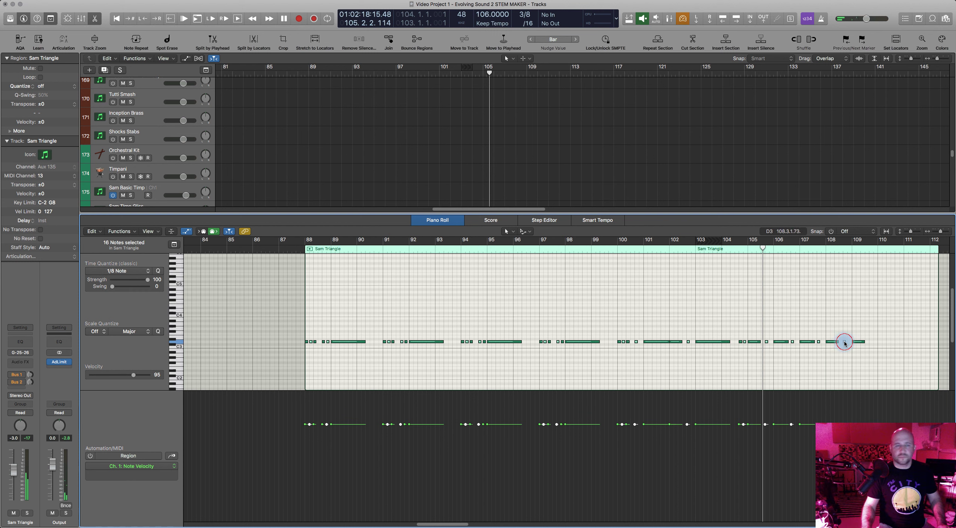
{"action": "key", "text": "alt+Up"}
{"action": "key", "text": "alt+Down"}
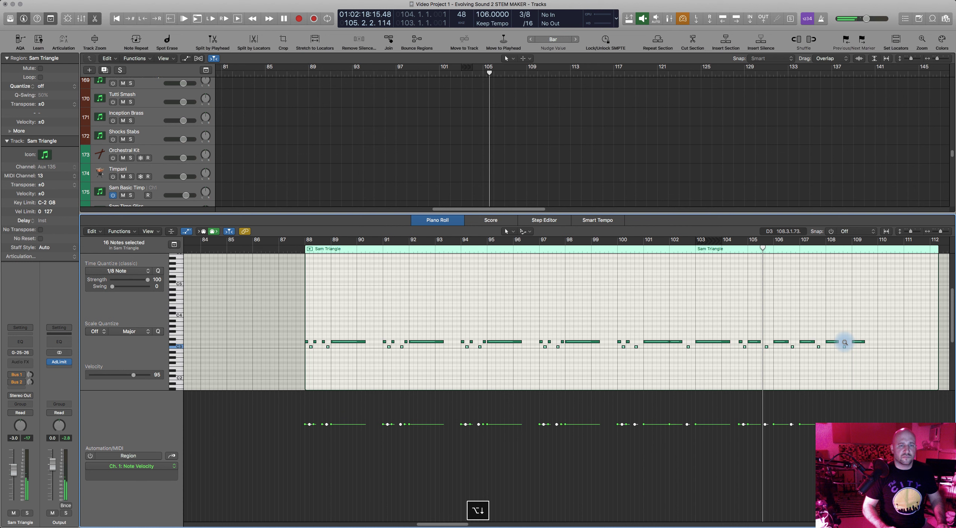
Draw rising velocity ramps for the triangle phrases starting at bars 88 and 91, with the long notes loudest
{"action": "left_click", "coordinate": [319, 425]}
{"action": "scroll", "coordinate": [317, 455], "scroll_direction": "up", "scroll_amount": 6}
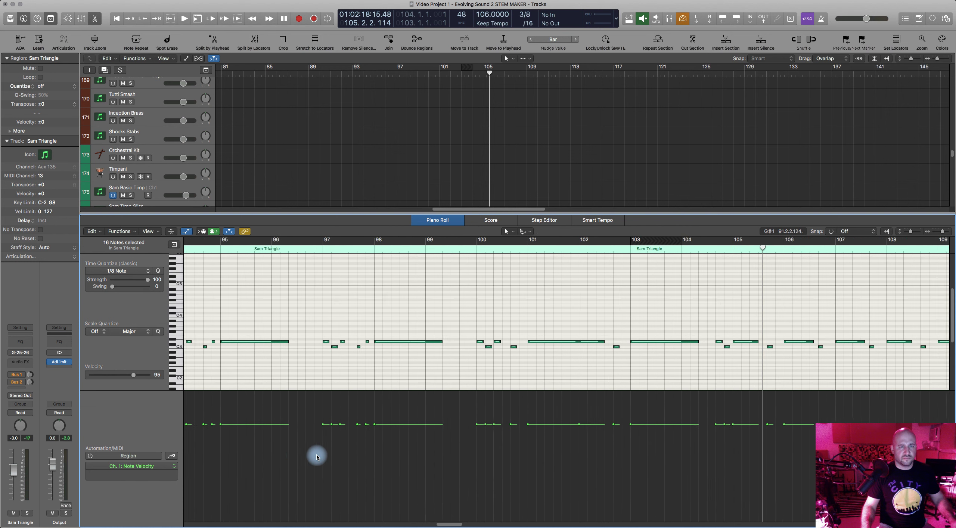
{"action": "scroll", "coordinate": [317, 454], "scroll_direction": "left", "scroll_amount": 5}
{"action": "left_click_drag", "start_coordinate": [282, 445], "coordinate": [339, 415]}
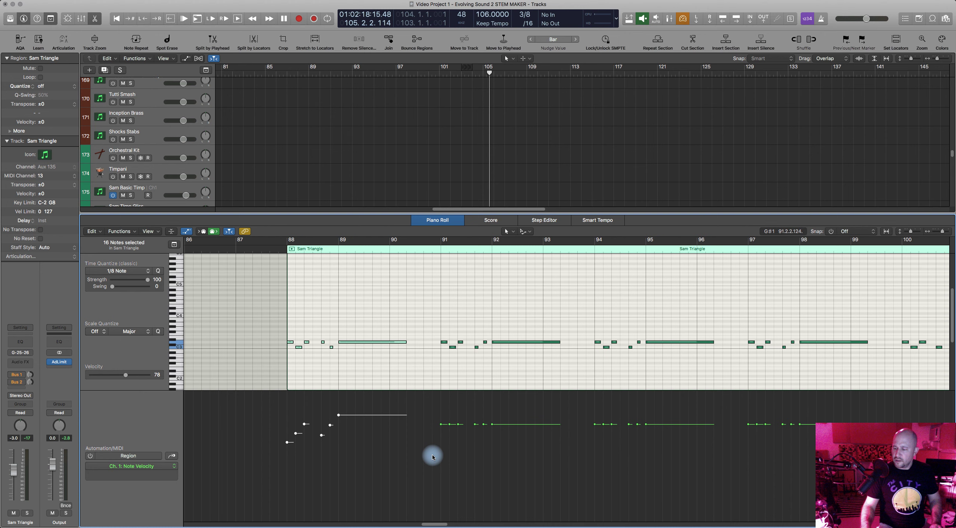
{"action": "scroll", "coordinate": [429, 456], "scroll_direction": "right", "scroll_amount": 2}
{"action": "mouse_move", "coordinate": [389, 448]}
{"action": "left_mouse_down"}
{"action": "mouse_move", "coordinate": [412, 417]}
{"action": "mouse_move", "coordinate": [447, 407]}
{"action": "left_mouse_up"}
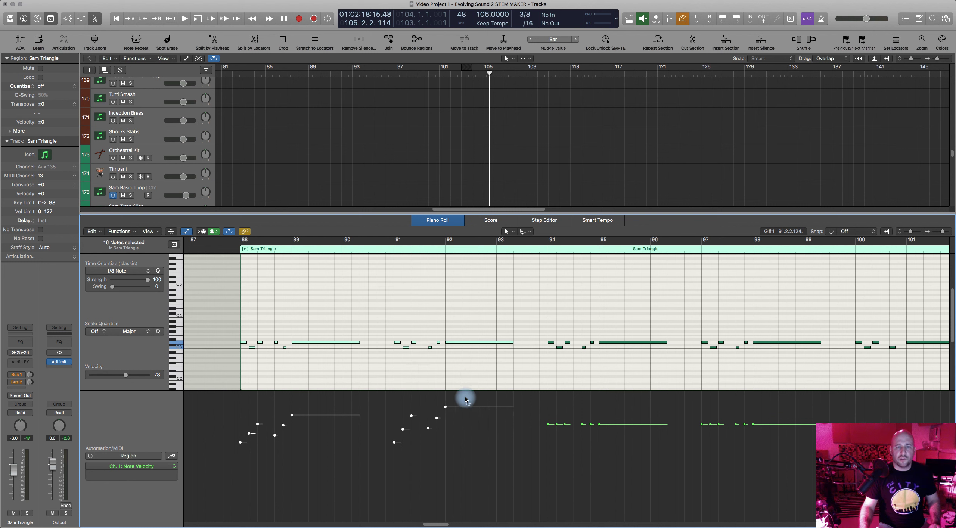
Draw rising velocity ramps for the triangle phrases starting at bars 94 and 97, peaking on the long notes
{"action": "left_click_drag", "start_coordinate": [539, 435], "coordinate": [567, 406]}
{"action": "left_click_drag", "start_coordinate": [599, 406], "coordinate": [602, 405]}
{"action": "left_click_drag", "start_coordinate": [689, 430], "coordinate": [722, 403]}
{"action": "scroll", "coordinate": [673, 435], "scroll_direction": "right", "scroll_amount": 3}
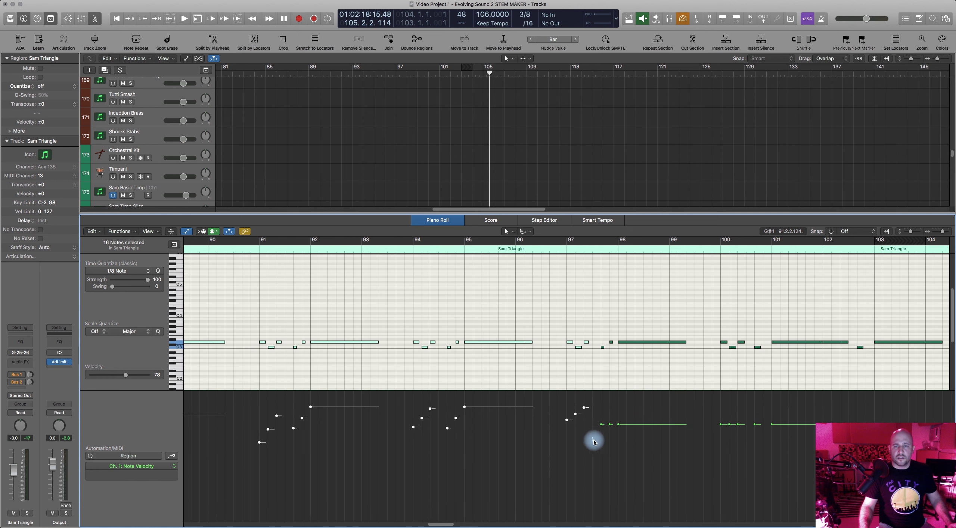
{"action": "left_click_drag", "start_coordinate": [608, 428], "coordinate": [666, 398]}
{"action": "scroll", "coordinate": [690, 434], "scroll_direction": "right", "scroll_amount": 4}
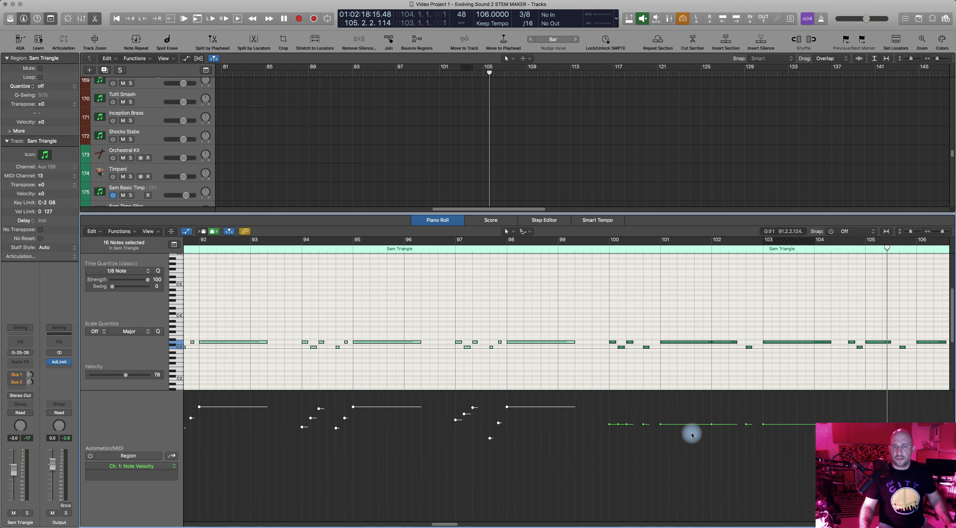
Vary the triangle velocities across bars 100 to 102 and shorten the long bar 101 note to end at bar 102
{"action": "left_click_drag", "start_coordinate": [541, 459], "coordinate": [641, 403]}
{"action": "scroll", "coordinate": [574, 449], "scroll_direction": "right", "scroll_amount": 3}
{"action": "left_click", "coordinate": [533, 359]}
{"action": "left_click", "coordinate": [533, 343]}
{"action": "mouse_move", "coordinate": [552, 344]}
{"action": "left_click_drag", "start_coordinate": [552, 343], "coordinate": [541, 343]}
{"action": "left_click_drag", "start_coordinate": [535, 437], "coordinate": [585, 415]}
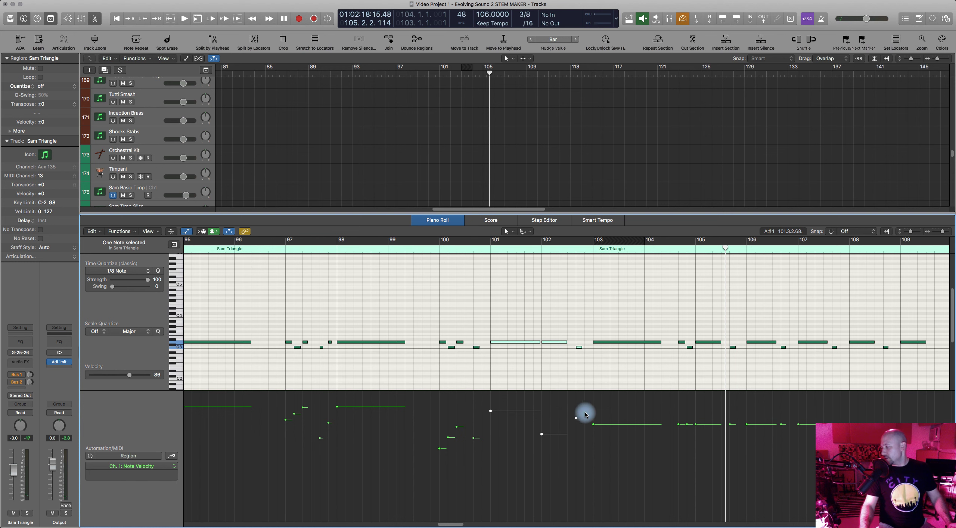
Draw rising velocity ramps for the remaining short triangle phrases from just before bar 105 through bar 109
{"action": "scroll", "coordinate": [602, 425], "scroll_direction": "right", "scroll_amount": 3}
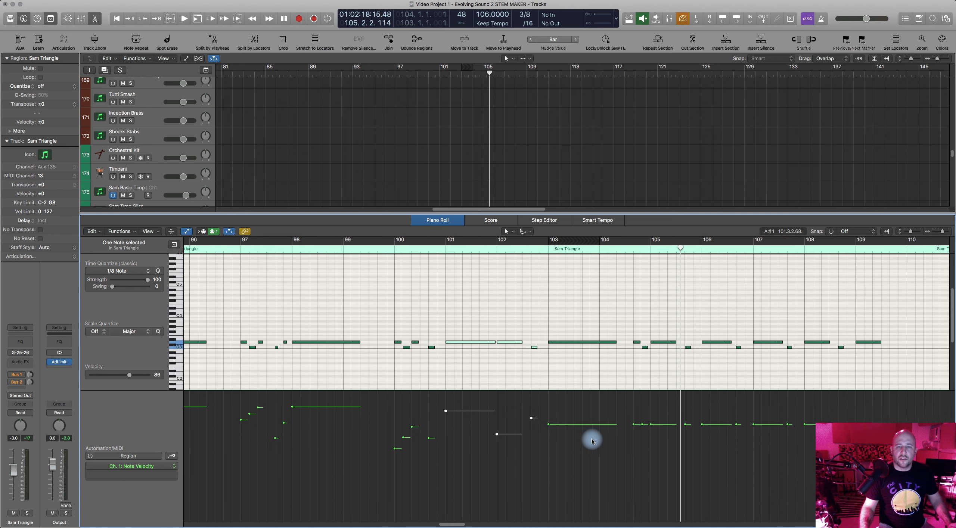
{"action": "scroll", "coordinate": [592, 441], "scroll_direction": "right", "scroll_amount": 10}
{"action": "left_click_drag", "start_coordinate": [442, 447], "coordinate": [469, 411]}
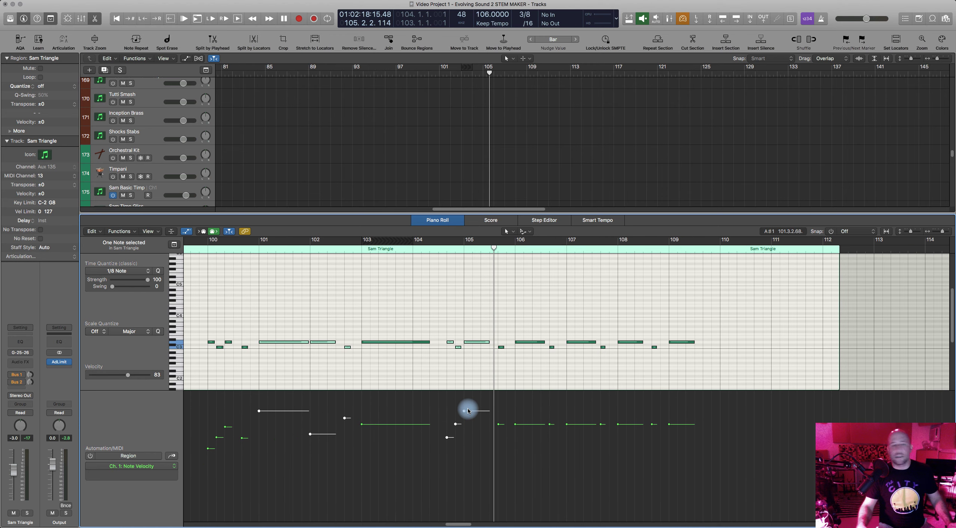
{"action": "left_click_drag", "start_coordinate": [499, 442], "coordinate": [516, 413]}
{"action": "left_click_drag", "start_coordinate": [546, 444], "coordinate": [570, 411]}
{"action": "scroll", "coordinate": [533, 442], "scroll_direction": "right", "scroll_amount": 6}
{"action": "mouse_move", "coordinate": [490, 434]}
{"action": "left_mouse_down"}
{"action": "mouse_move", "coordinate": [508, 412]}
{"action": "mouse_move", "coordinate": [540, 434]}
{"action": "mouse_move", "coordinate": [560, 414]}
{"action": "left_mouse_up"}
{"action": "scroll", "coordinate": [506, 367], "scroll_direction": "left", "scroll_amount": 15}
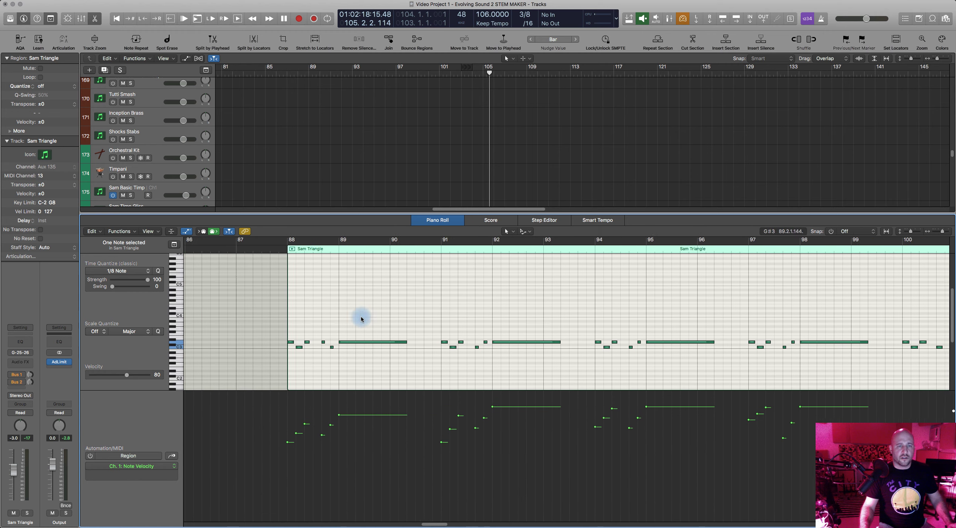
Play the triangle part from bar 88 and raise the long note at bar 98 to G3
{"action": "scroll", "coordinate": [362, 319], "scroll_direction": "left", "scroll_amount": 2}
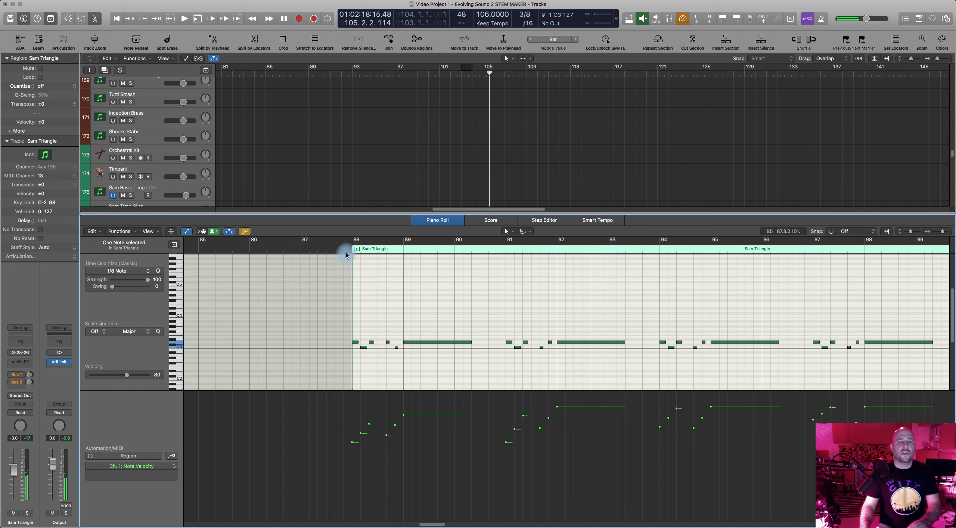
{"action": "key", "text": "space"}
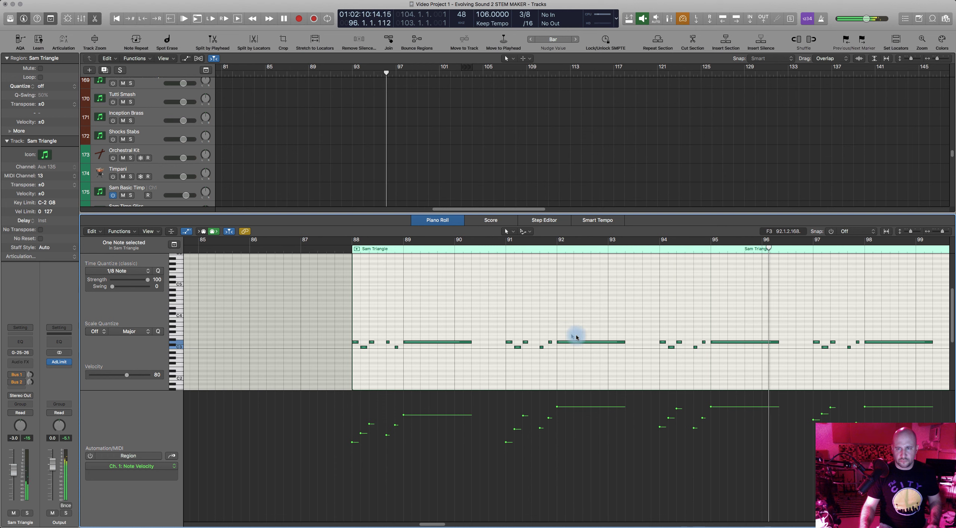
{"action": "key", "text": "space"}
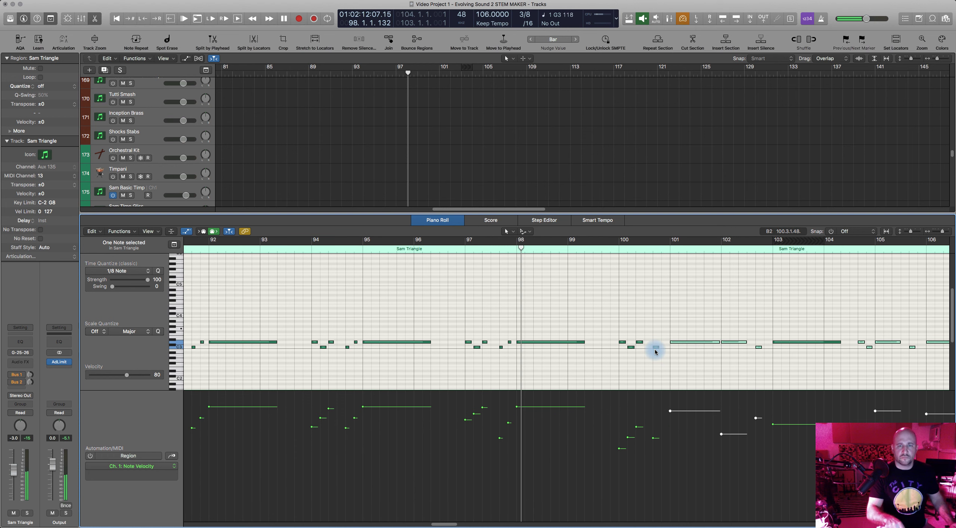
{"action": "left_click", "coordinate": [560, 343]}
{"action": "left_click_drag", "start_coordinate": [545, 344], "coordinate": [546, 331]}
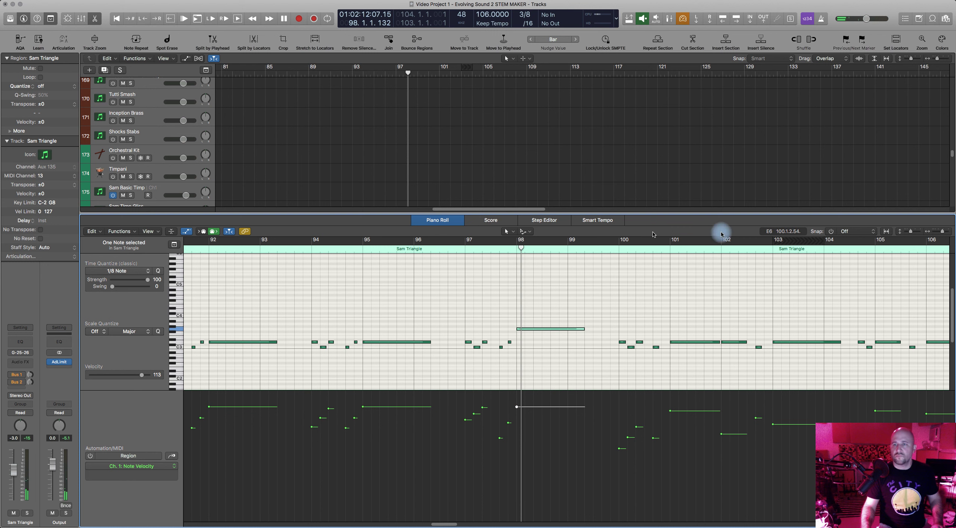
Play from bar 97, raise the long triangle note at bar 101 to G3, and play that note back
{"action": "left_click", "coordinate": [461, 249]}
{"action": "key", "text": "space"}
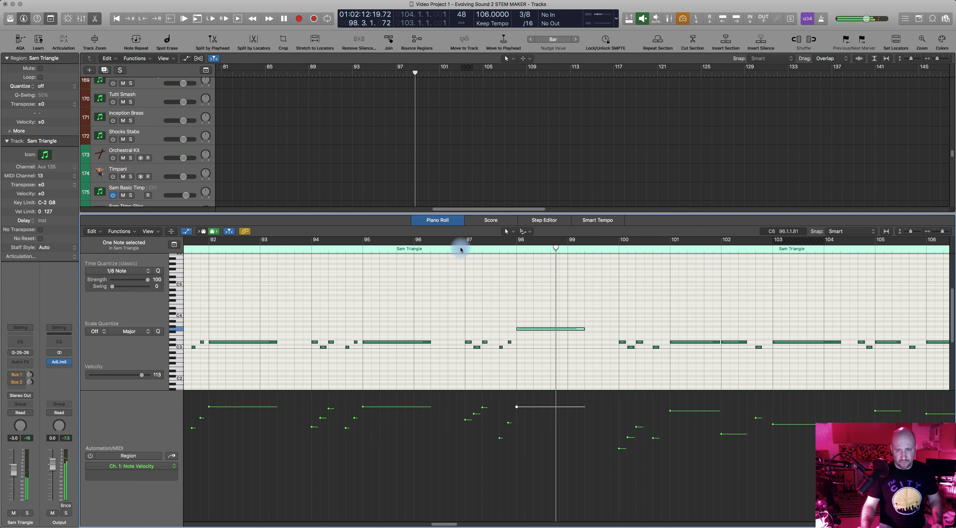
{"action": "key", "text": "space"}
{"action": "left_click", "coordinate": [691, 342]}
{"action": "key", "text": "alt+Up"}
{"action": "key", "text": "alt+Up"}
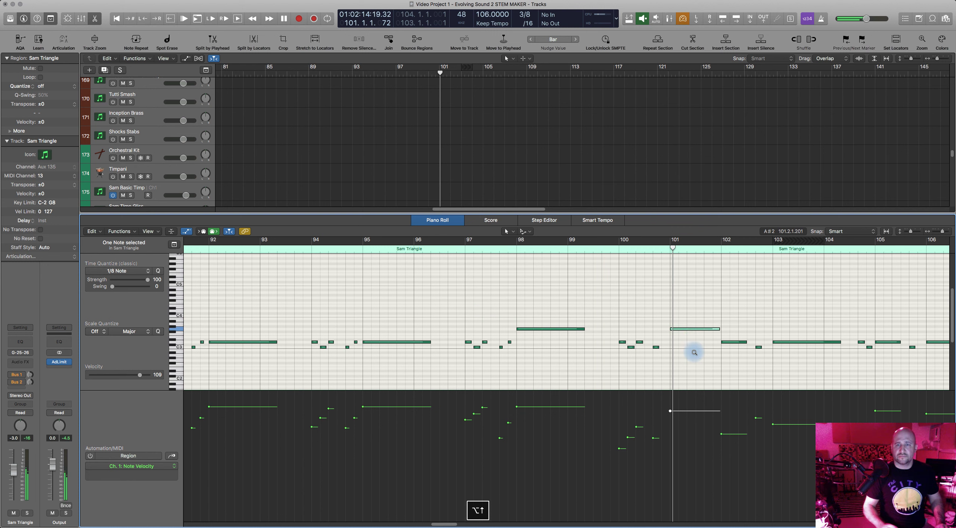
{"action": "left_click", "coordinate": [660, 249]}
{"action": "key", "text": "space"}
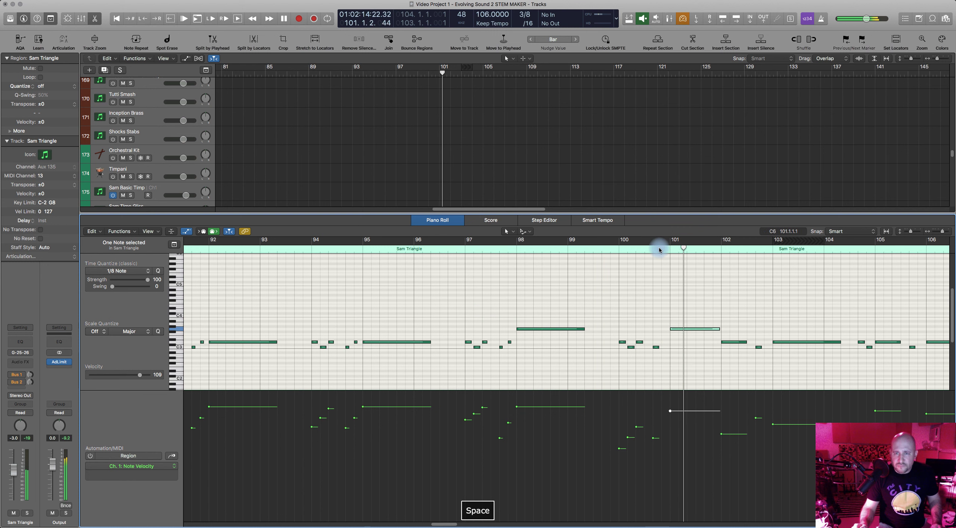
{"action": "key", "text": "space"}
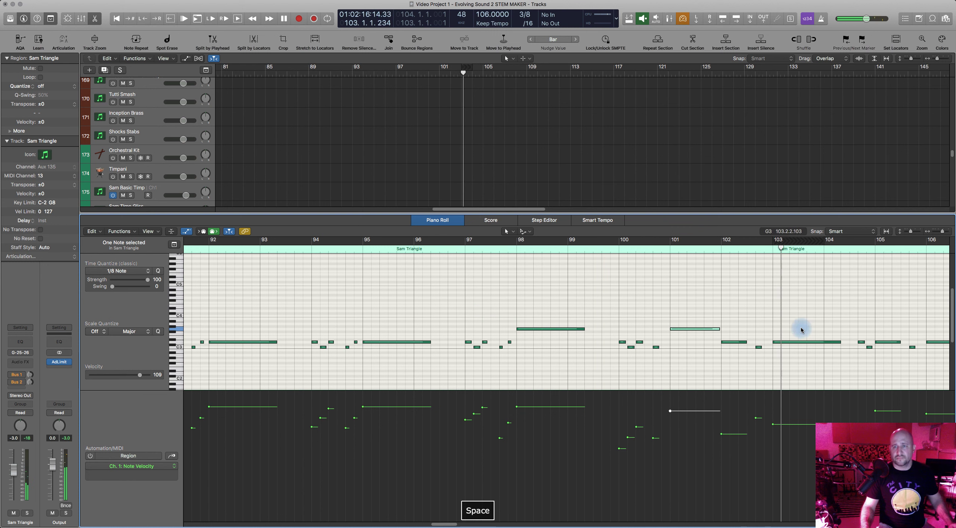
Lower the long triangle note at bar 103 to A2 and play the passage around it
{"action": "scroll", "coordinate": [765, 326], "scroll_direction": "right", "scroll_amount": 3}
{"action": "left_click_drag", "start_coordinate": [728, 327], "coordinate": [711, 358]}
{"action": "key", "text": "alt+Up"}
{"action": "key", "text": "alt+Up"}
{"action": "key", "text": "alt+Up"}
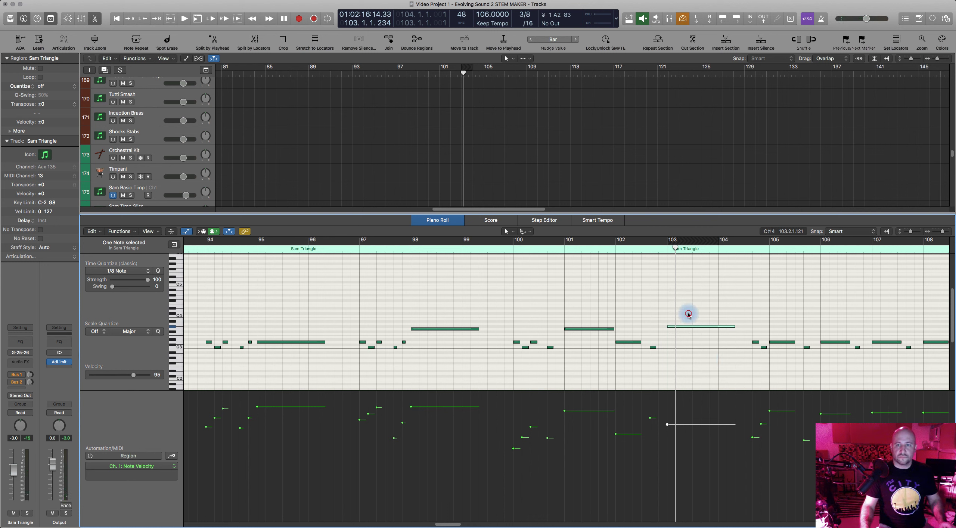
{"action": "key", "text": "alt+shift+Down"}
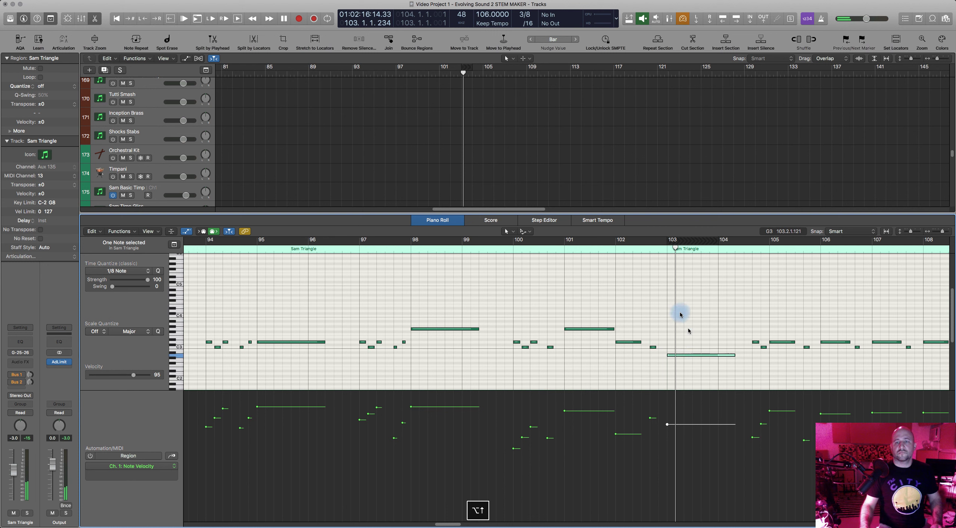
{"action": "key", "text": "space"}
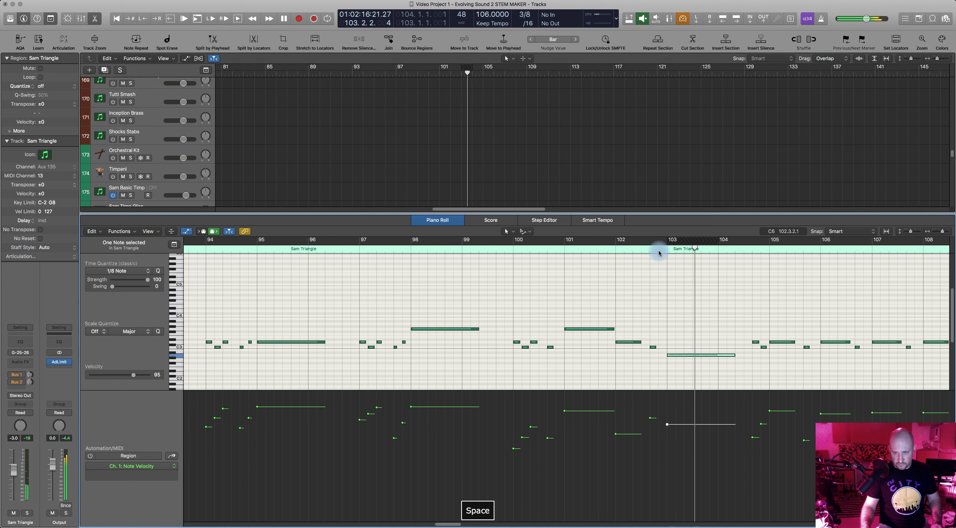
{"action": "key", "text": "space"}
Set the velocity of the long bar 103 triangle note to 127 and play it back from just before the bar
{"action": "left_click_drag", "start_coordinate": [667, 424], "coordinate": [670, 265]}
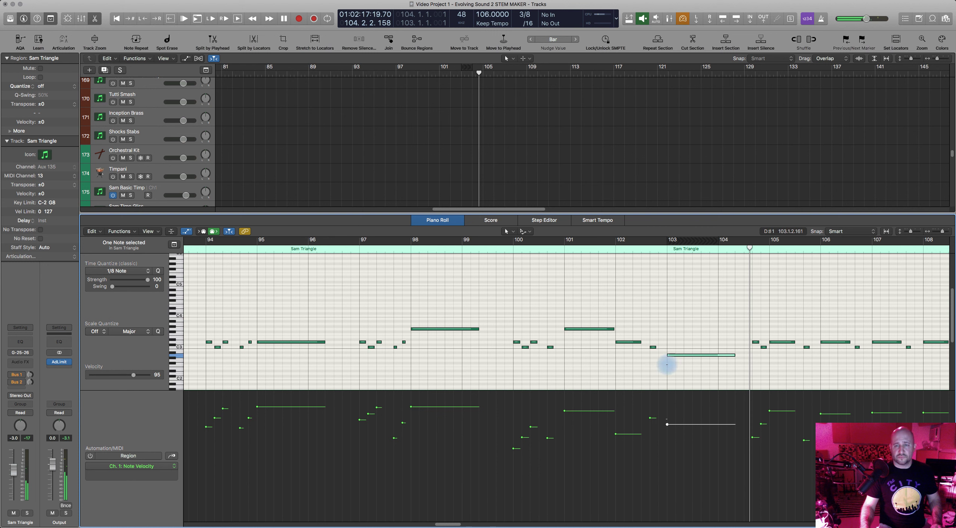
{"action": "left_click", "coordinate": [656, 252]}
{"action": "key", "text": "space"}
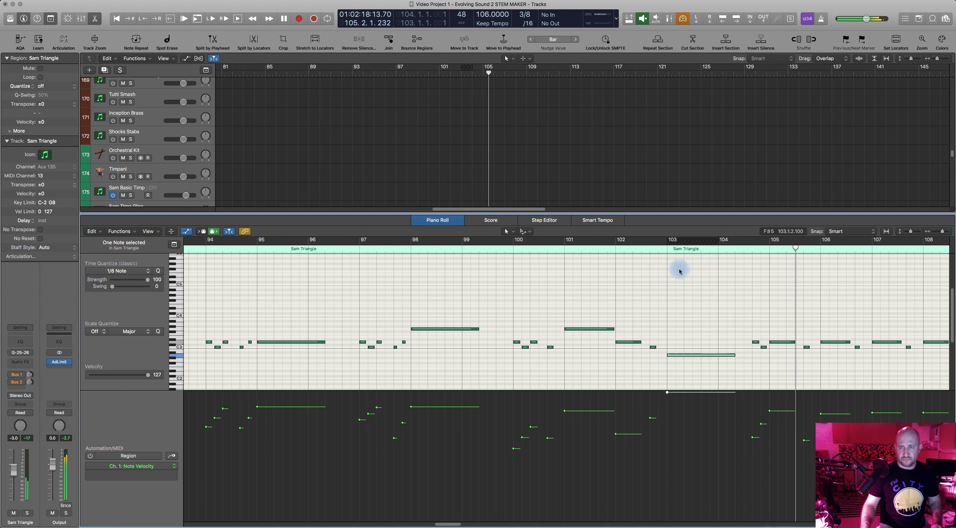
{"action": "key", "text": "space"}
Duplicate the last short C3 triangle note in bar 105 so that the copy sits right before bar 106
{"action": "scroll", "coordinate": [715, 331], "scroll_direction": "right", "scroll_amount": 5}
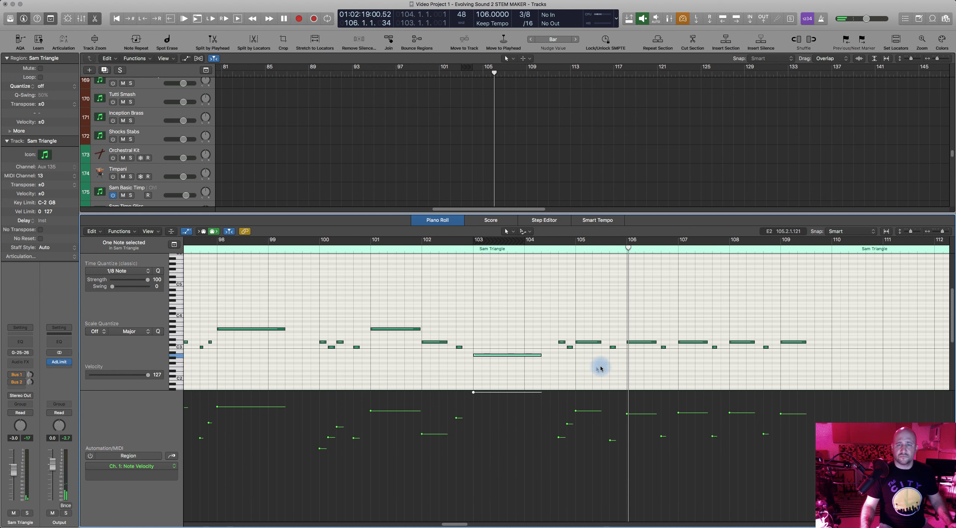
{"action": "scroll", "coordinate": [603, 359], "scroll_direction": "right", "scroll_amount": 1}
{"action": "left_click_drag", "start_coordinate": [591, 348], "coordinate": [600, 348]}
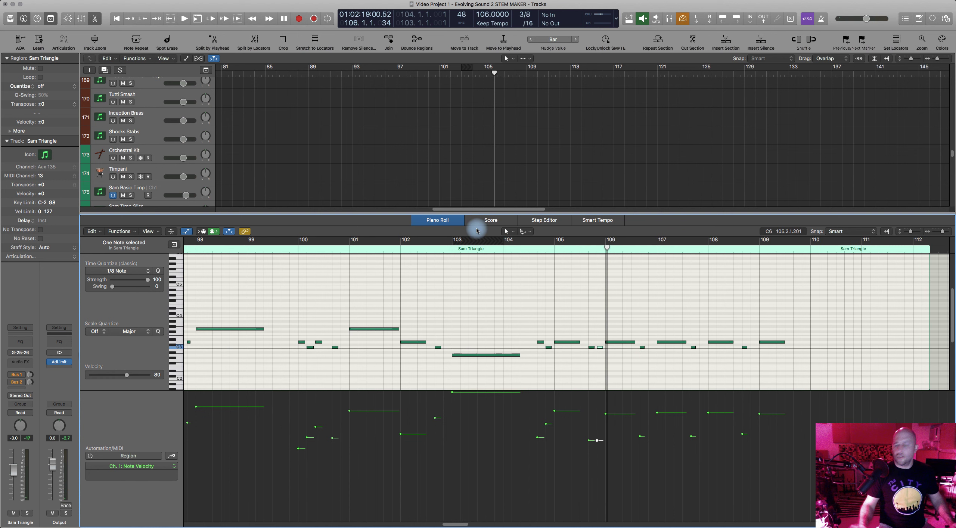
Show the Trump Arts 1 and Sam Triangle regions together in the piano roll and hide its automation area
{"action": "left_click", "coordinate": [437, 220]}
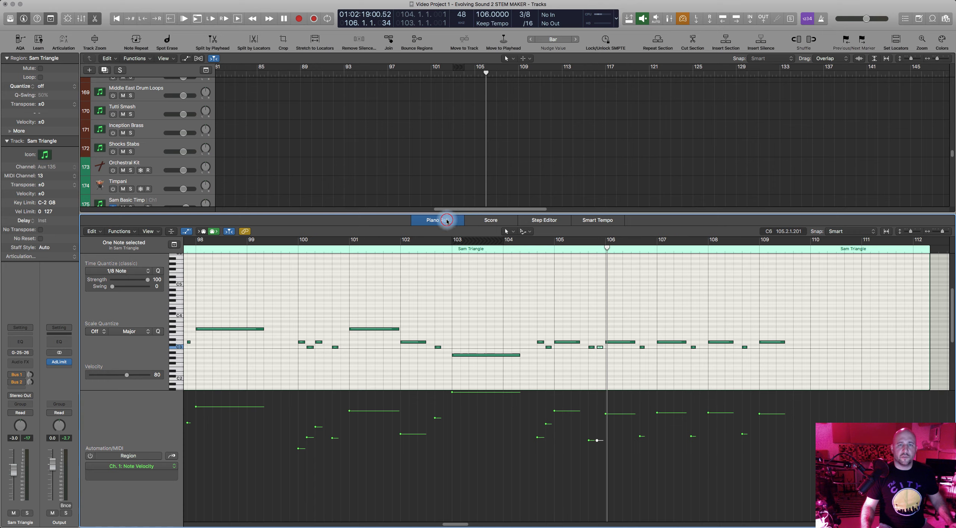
{"action": "scroll", "coordinate": [504, 209], "scroll_direction": "up", "scroll_amount": 15}
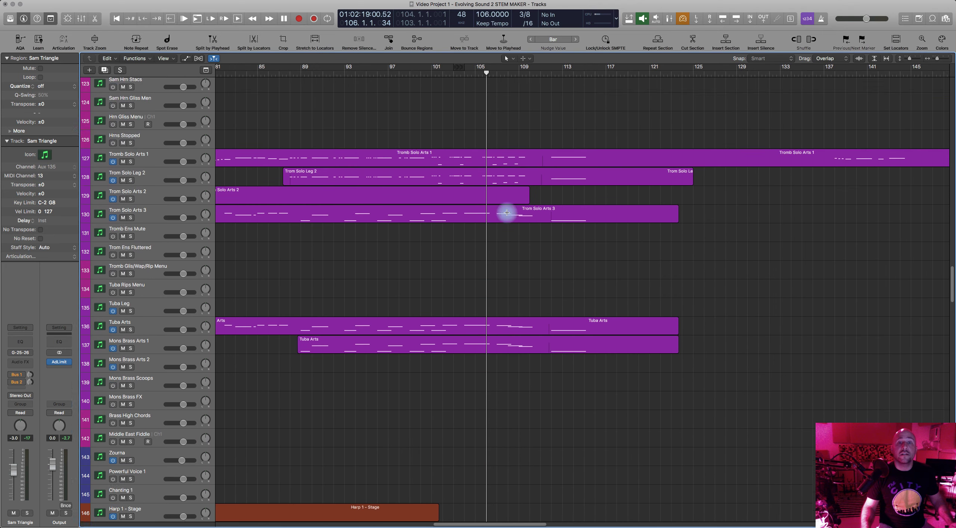
{"action": "scroll", "coordinate": [499, 239], "scroll_direction": "up", "scroll_amount": 10}
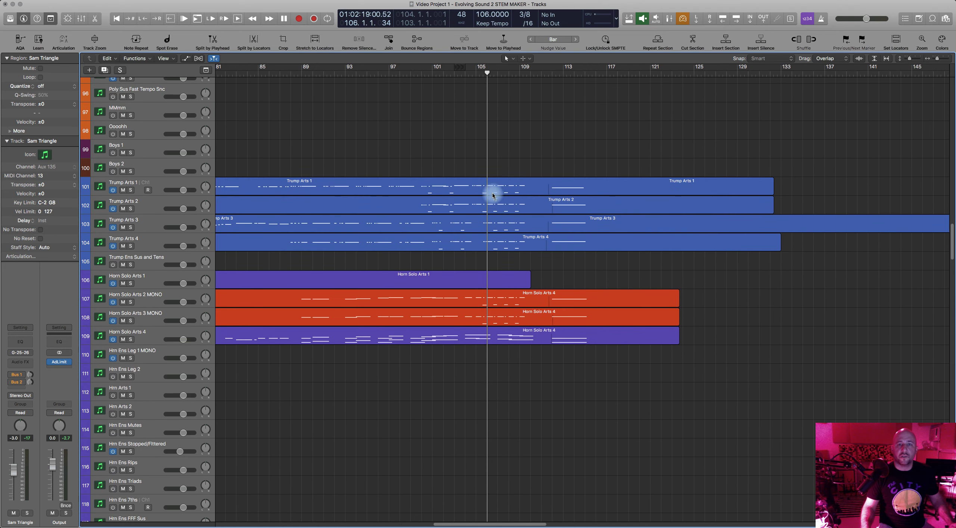
{"action": "double_click", "coordinate": [491, 184]}
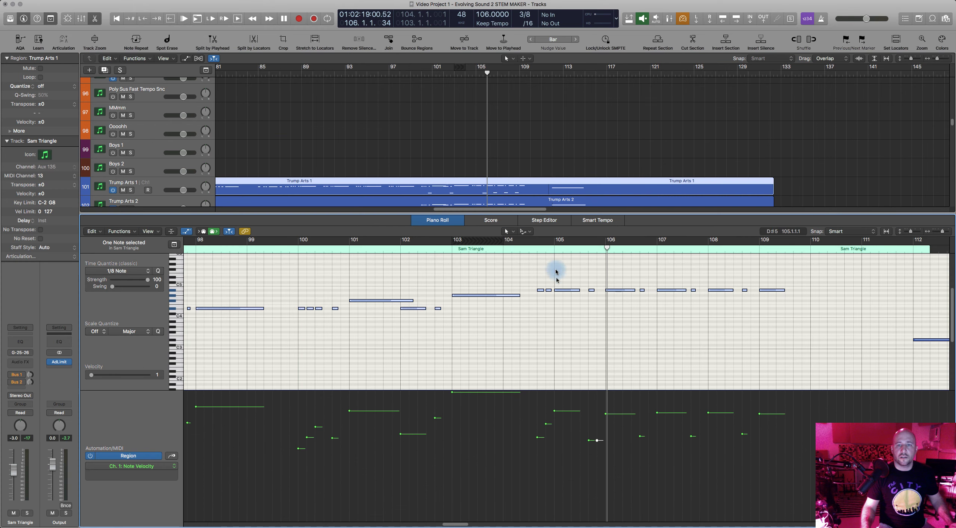
{"action": "scroll", "coordinate": [526, 179], "scroll_direction": "down", "scroll_amount": 20}
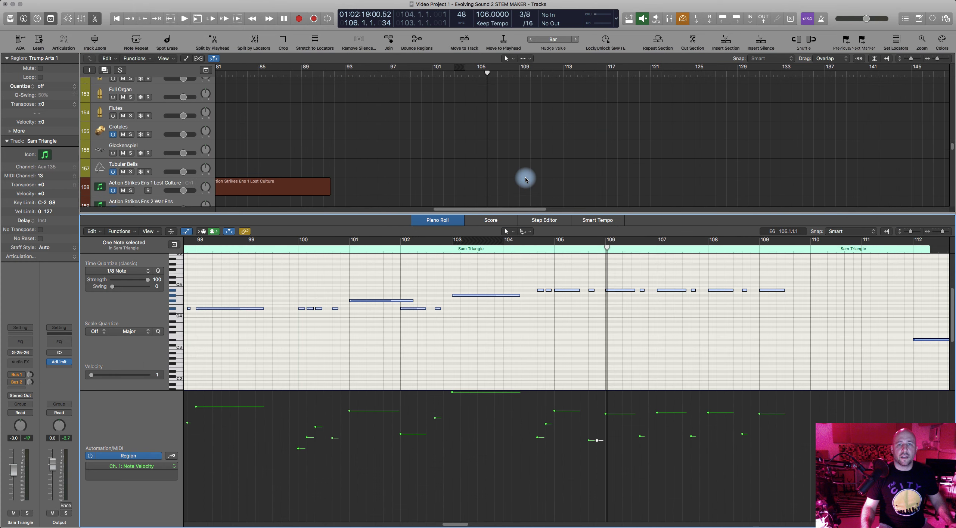
{"action": "scroll", "coordinate": [526, 179], "scroll_direction": "down", "scroll_amount": 20}
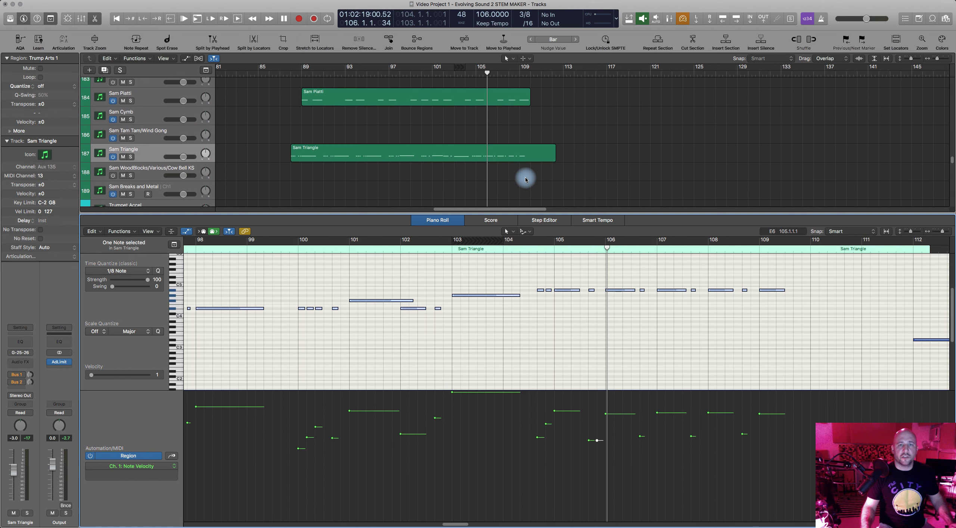
{"action": "left_click", "coordinate": [465, 151], "text": "shift"}
{"action": "left_click", "coordinate": [555, 325]}
{"action": "scroll", "coordinate": [519, 324], "scroll_direction": "right", "scroll_amount": 5}
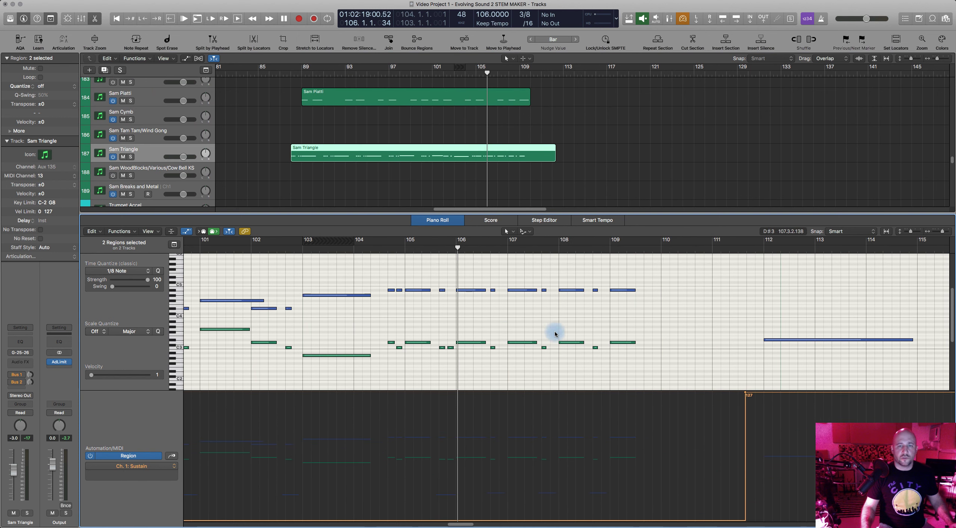
{"action": "key", "text": "a"}
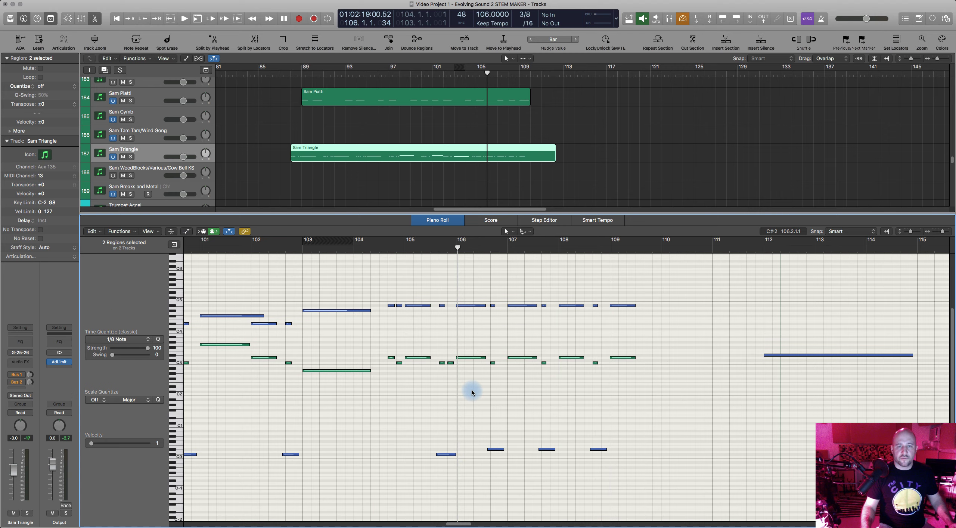
{"action": "scroll", "coordinate": [472, 392], "scroll_direction": "right", "scroll_amount": 3}
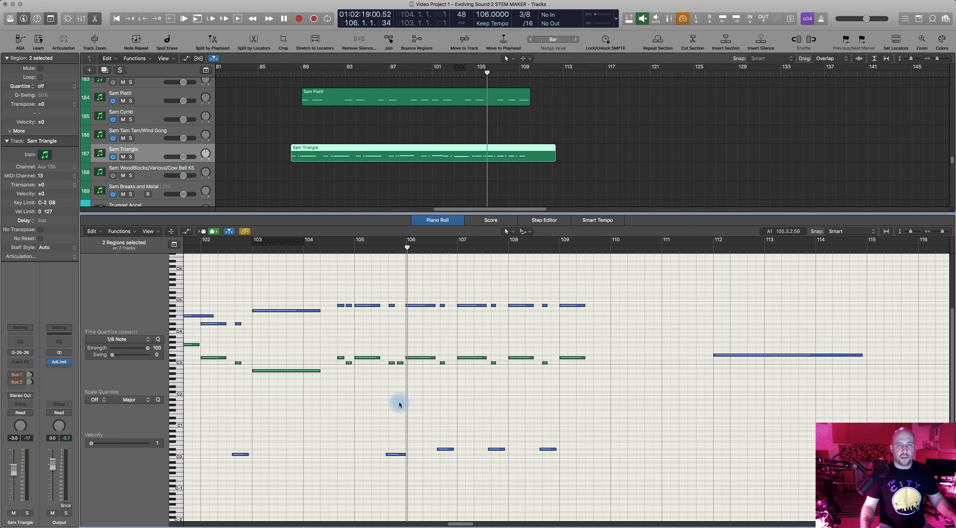
Solo the trumpet and triangle regions and play them from just before beat 3 of bar 104 into bar 106
{"action": "scroll", "coordinate": [399, 405], "scroll_direction": "up", "scroll_amount": 10}
{"action": "scroll", "coordinate": [399, 405], "scroll_direction": "down", "scroll_amount": 1}
{"action": "scroll", "coordinate": [399, 406], "scroll_direction": "left", "scroll_amount": 3}
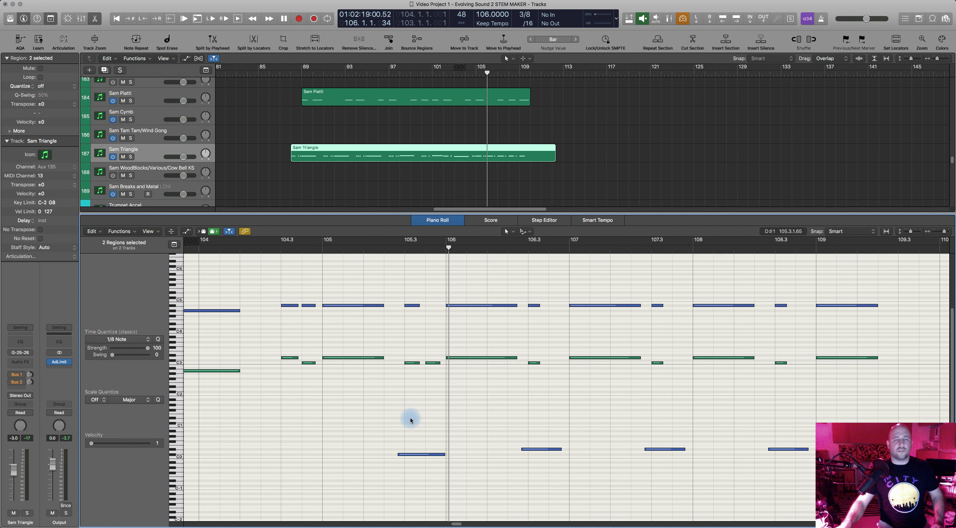
{"action": "left_click", "coordinate": [394, 361]}
{"action": "left_click", "coordinate": [274, 252]}
{"action": "key", "text": "space"}
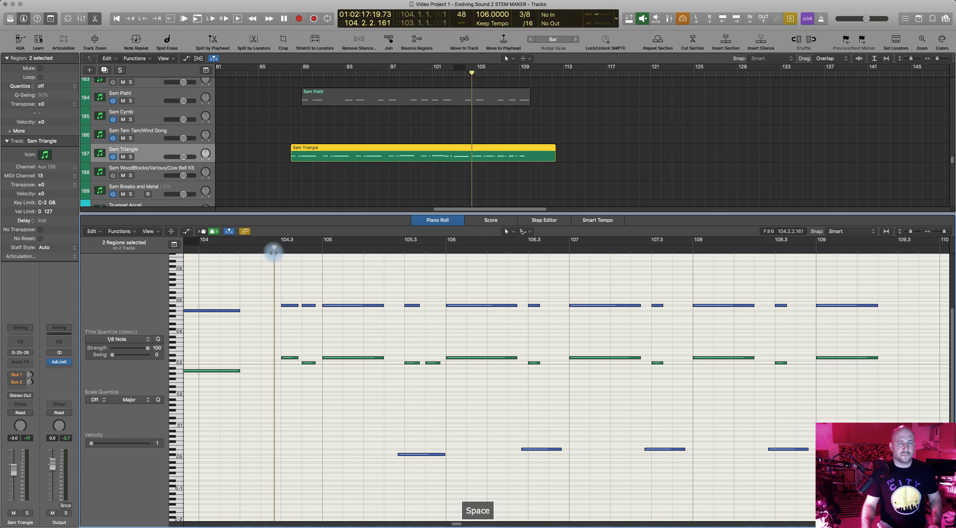
{"action": "key", "text": "space"}
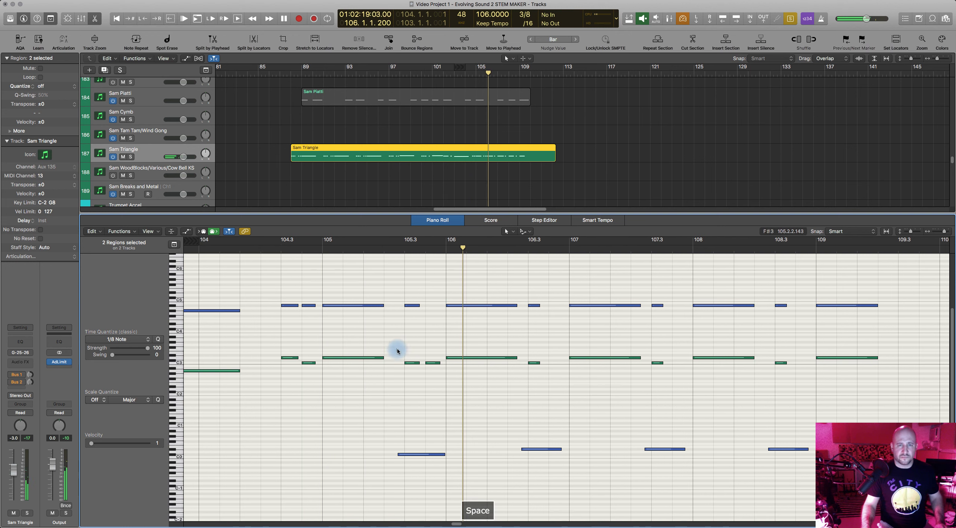
Add a D3 note between the two short C3 triangle notes before bar 106 and quantize all three to 1/32 Triplet (1/48)
{"action": "left_click_drag", "start_coordinate": [431, 364], "coordinate": [433, 370]}
{"action": "left_click", "coordinate": [148, 344]}
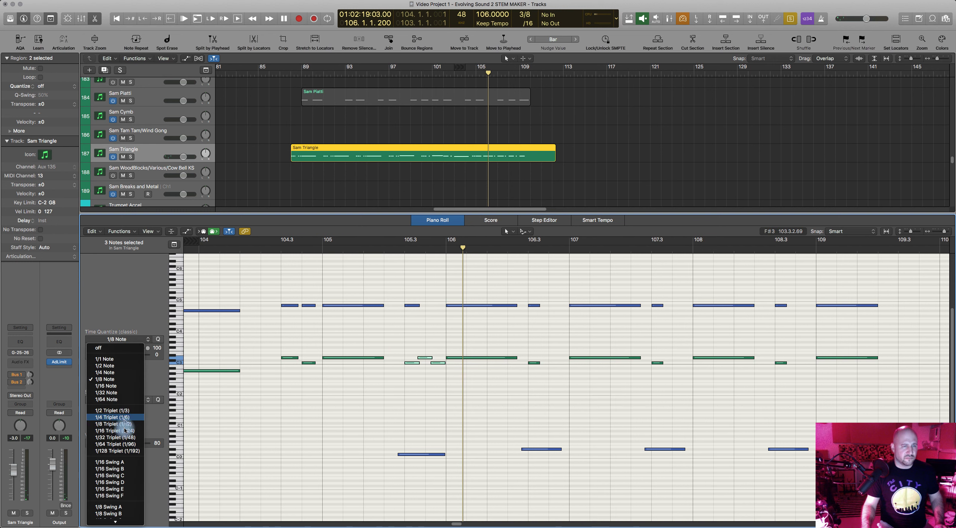
{"action": "left_click", "coordinate": [124, 444]}
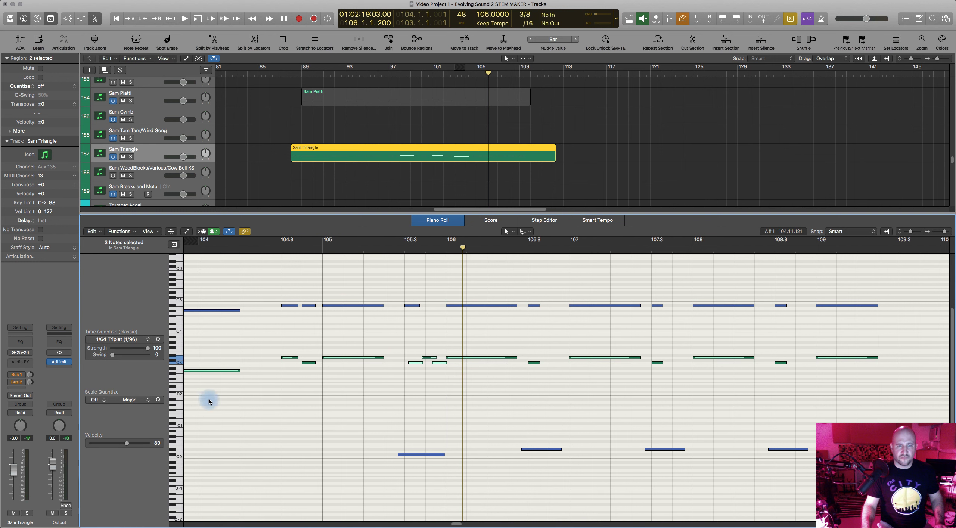
{"action": "left_click", "coordinate": [145, 339]}
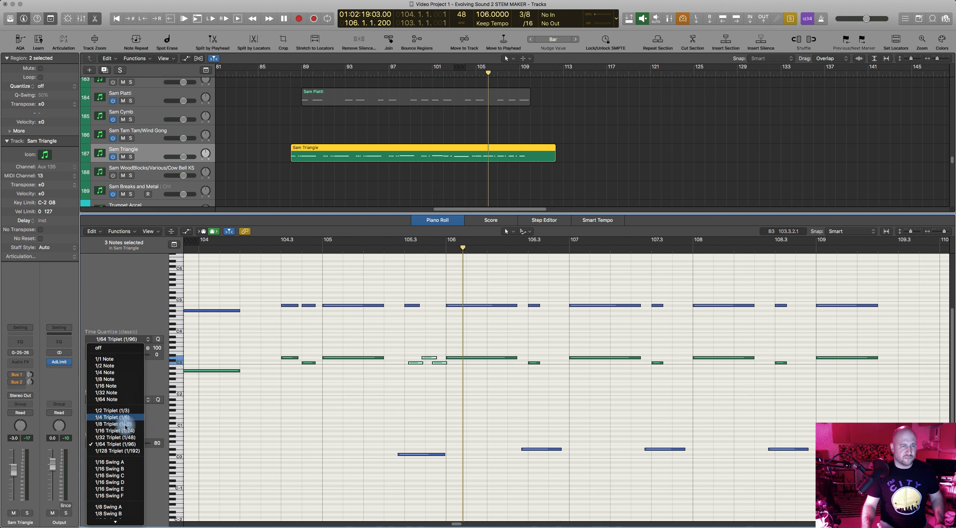
{"action": "left_click", "coordinate": [125, 437]}
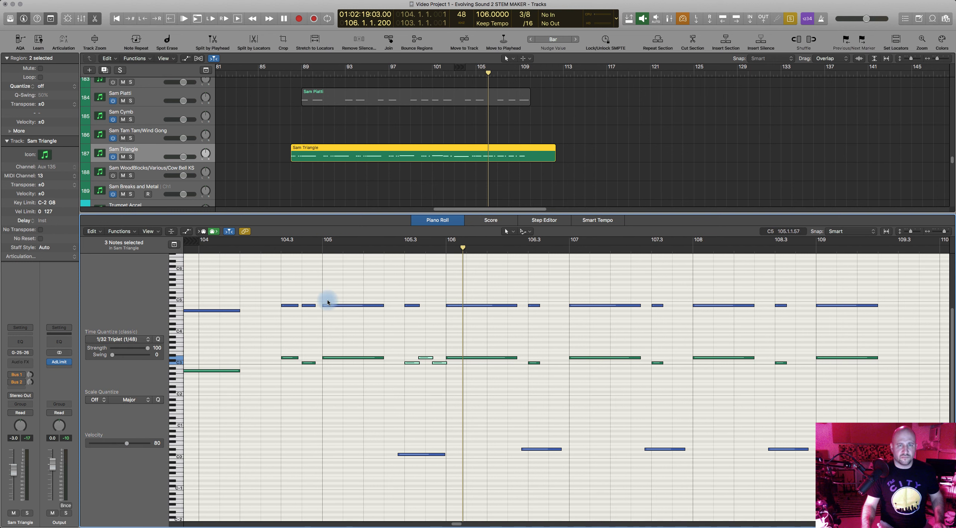
Play back the new triangle triplet from just before beat 3 of bar 105
{"action": "left_click", "coordinate": [385, 251]}
{"action": "key", "text": "space"}
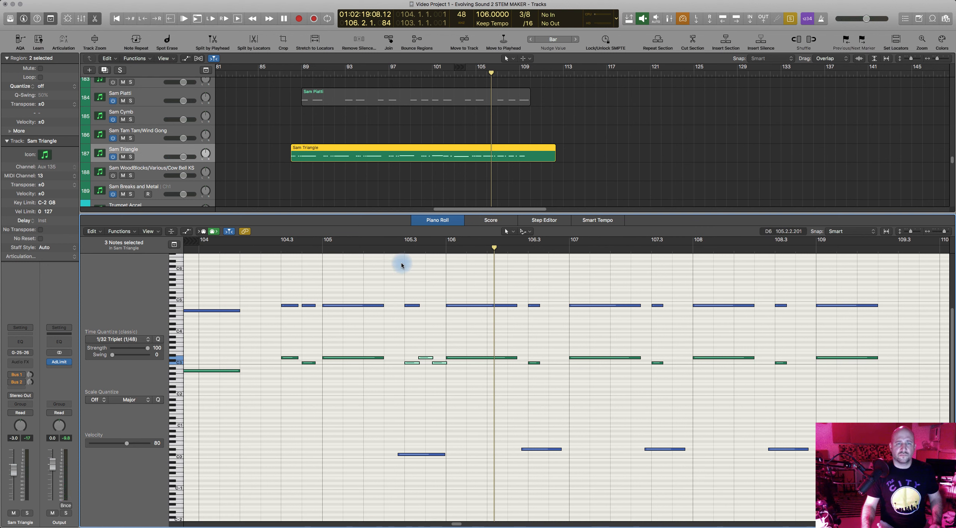
{"action": "left_click", "coordinate": [393, 250]}
{"action": "key", "text": "space"}
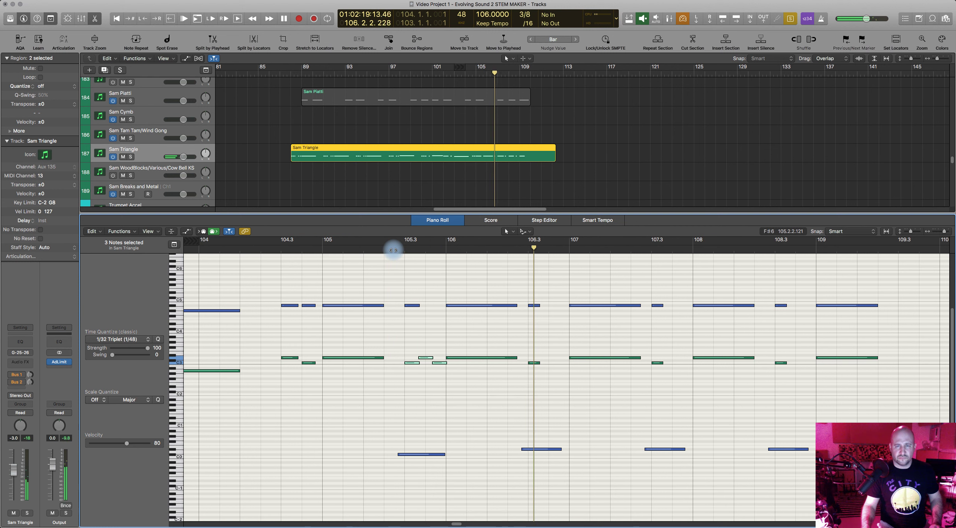
{"action": "key", "text": "space"}
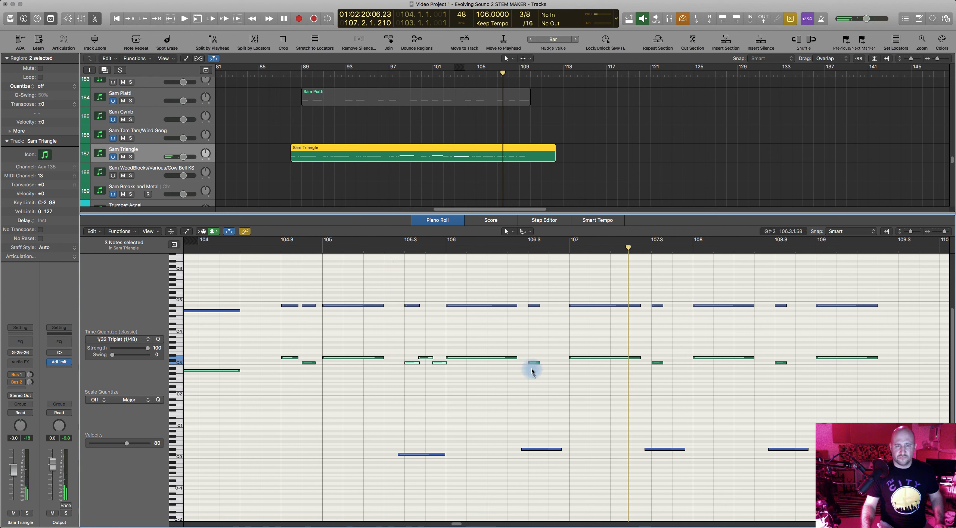
Copy the short C3 triangle notes in bars 106, 107 and 108 to D3 just after each original, and play from before bar 103
{"action": "left_click_drag", "start_coordinate": [542, 364], "coordinate": [560, 357]}
{"action": "left_click_drag", "start_coordinate": [658, 365], "coordinate": [679, 359]}
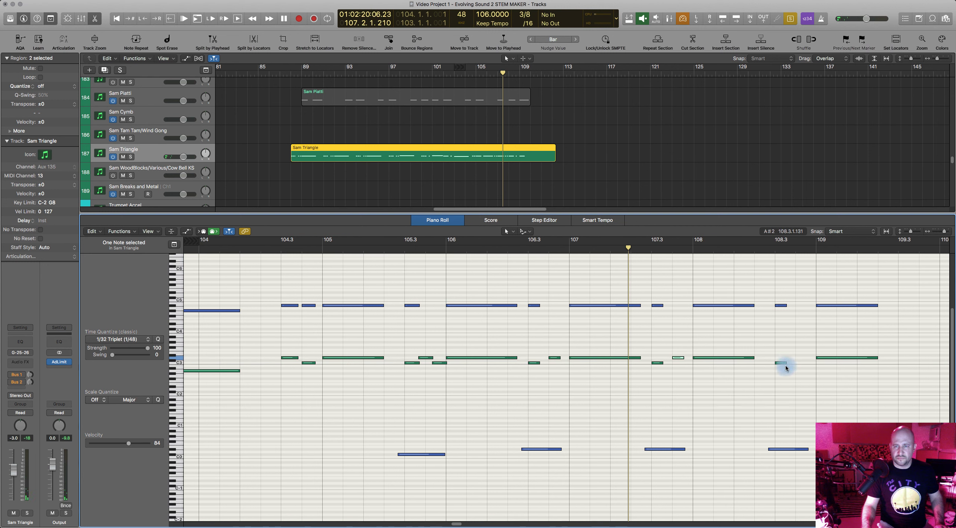
{"action": "left_click_drag", "start_coordinate": [780, 365], "coordinate": [803, 358]}
{"action": "scroll", "coordinate": [543, 364], "scroll_direction": "left", "scroll_amount": 3}
{"action": "scroll", "coordinate": [523, 363], "scroll_direction": "left", "scroll_amount": 2}
{"action": "key", "text": "super+Left"}
{"action": "key", "text": "super+Left"}
{"action": "key", "text": "super+Left"}
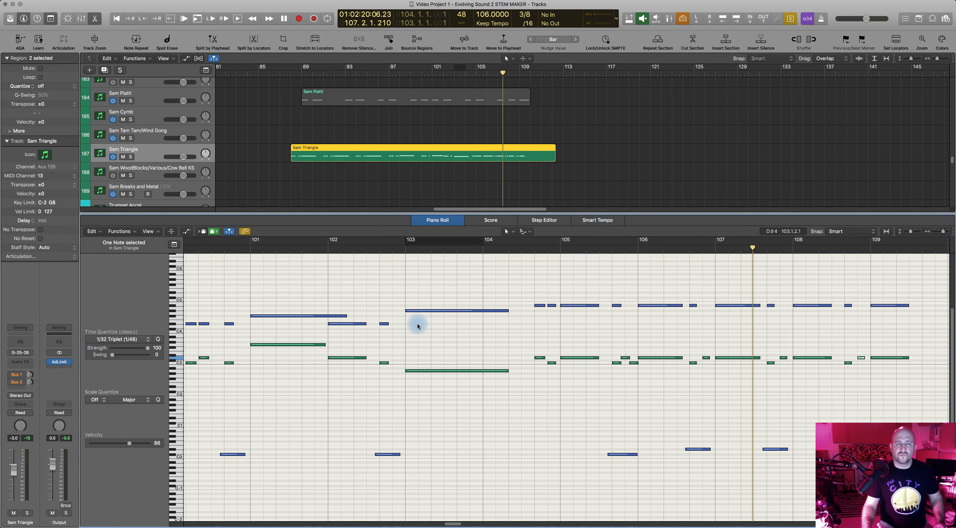
{"action": "left_click", "coordinate": [372, 254]}
{"action": "key", "text": "space"}
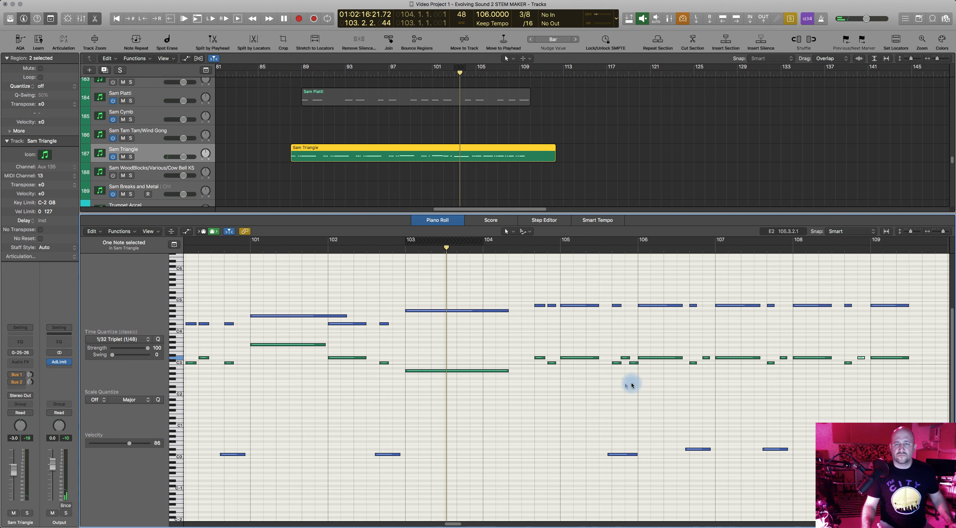
Delete the two short triangle notes in the second half of bar 106 and leave only the Trump Arts 1 region selected and soloed
{"action": "scroll", "coordinate": [617, 385], "scroll_direction": "right", "scroll_amount": 5}
{"action": "left_click_drag", "start_coordinate": [540, 353], "coordinate": [555, 376]}
{"action": "key", "text": "Delete"}
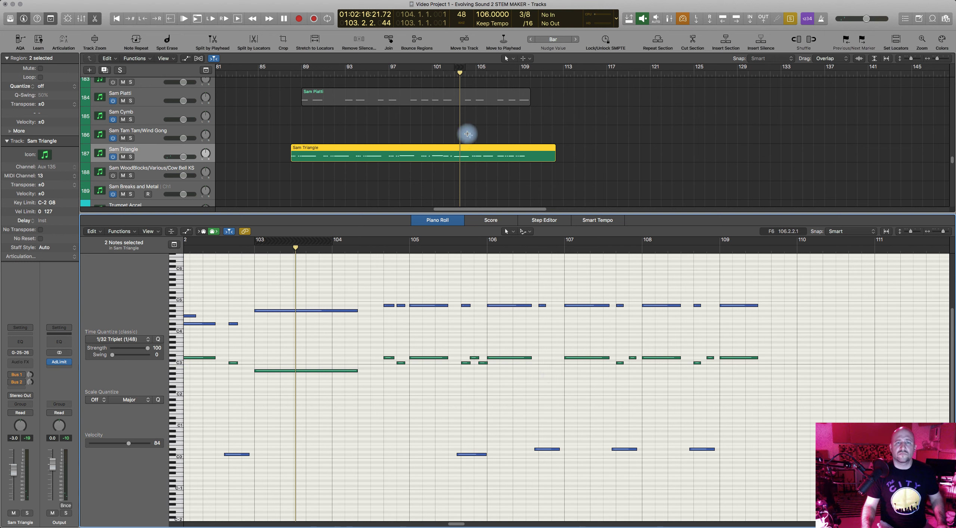
{"action": "left_click", "coordinate": [463, 150], "text": "shift"}
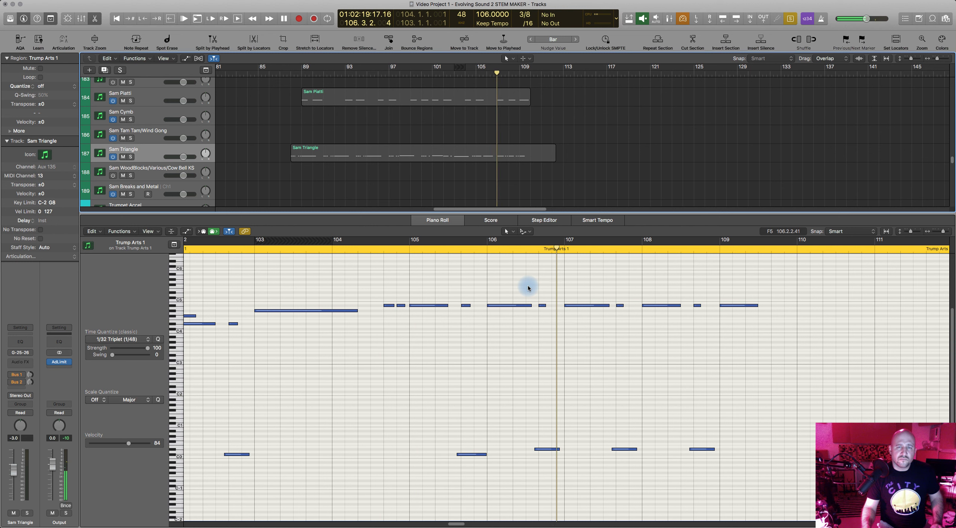
Show the Sam Triangle region alongside the trumpet, shift the C3–D3–C3 triplet to late bar 106, and copy the preceding D3–C3 pair into bar 105
{"action": "key", "text": "space"}
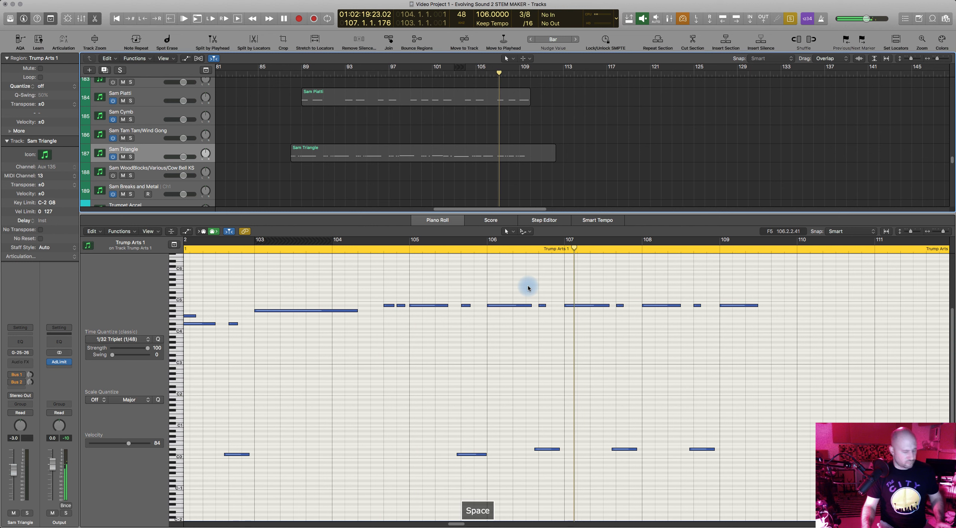
{"action": "left_click", "coordinate": [476, 149], "text": "shift"}
{"action": "left_click_drag", "start_coordinate": [457, 348], "coordinate": [544, 365]}
{"action": "left_click", "coordinate": [466, 365]}
{"action": "left_click", "coordinate": [499, 367]}
{"action": "left_click_drag", "start_coordinate": [380, 349], "coordinate": [470, 359]}
Delete the short triangle notes late in bar 107 and copy the C3–D3–C3 triplet to the ends of bars 107 and 108
{"action": "left_click_drag", "start_coordinate": [616, 350], "coordinate": [632, 367]}
{"action": "key", "text": "Delete"}
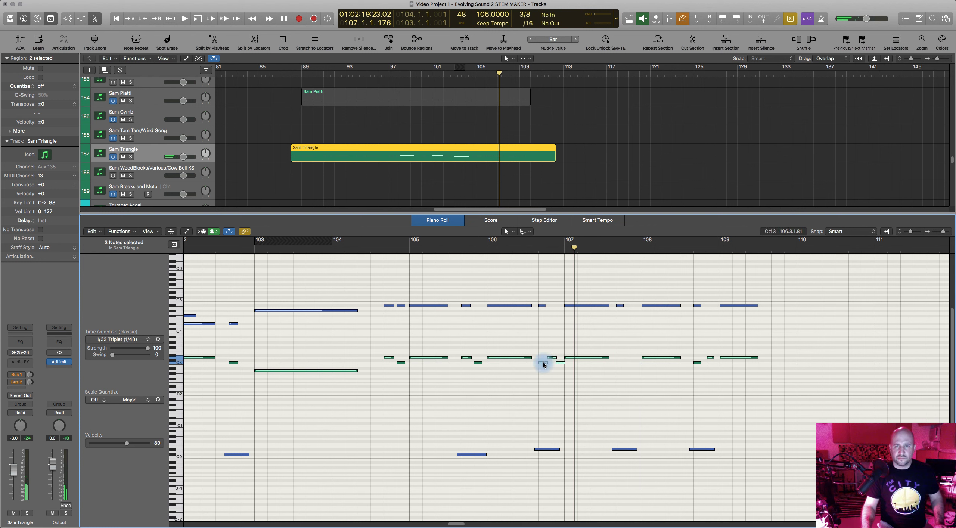
{"action": "left_click_drag", "start_coordinate": [544, 365], "coordinate": [621, 364]}
{"action": "left_click_drag", "start_coordinate": [691, 347], "coordinate": [704, 358]}
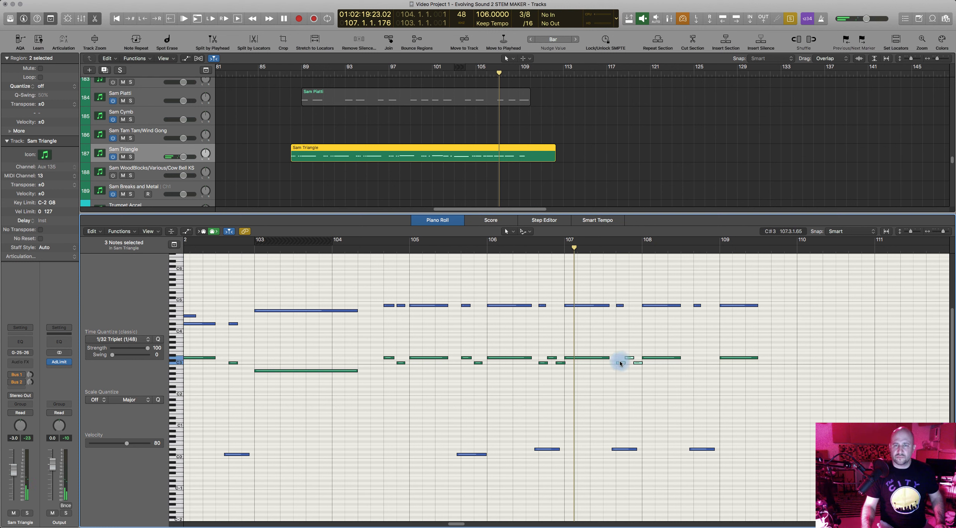
{"action": "left_click_drag", "start_coordinate": [621, 364], "coordinate": [696, 367]}
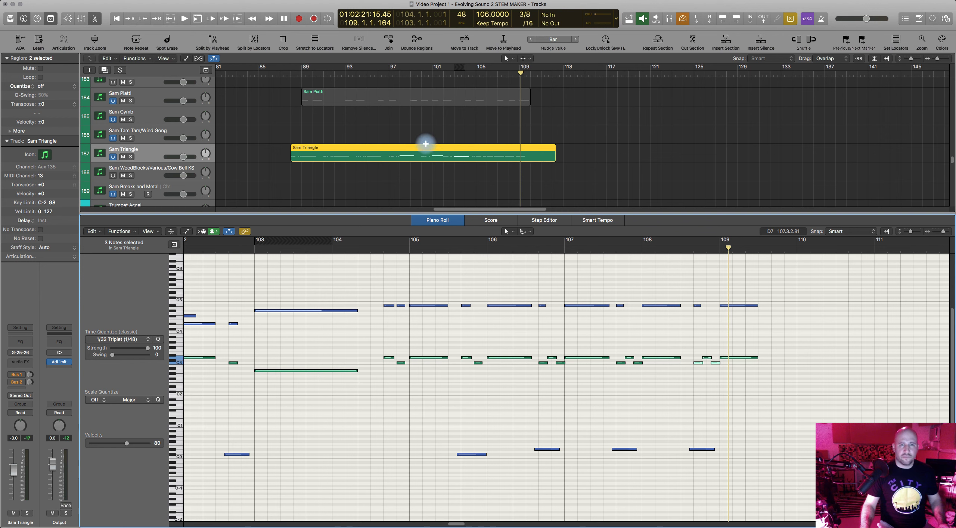
Play the soloed trumpet and triangle parts together to check the rhythm and the repeated triplets
{"action": "scroll", "coordinate": [459, 338], "scroll_direction": "left", "scroll_amount": 10}
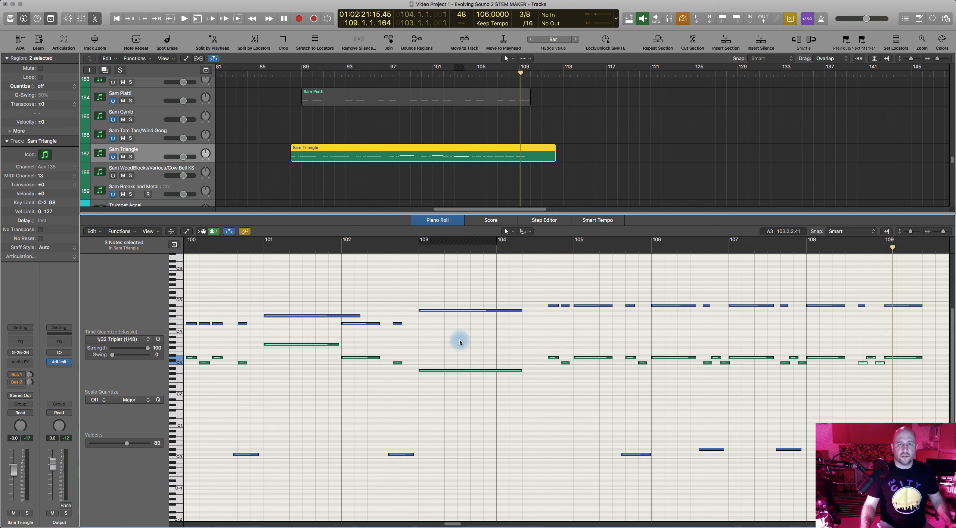
{"action": "scroll", "coordinate": [460, 341], "scroll_direction": "left", "scroll_amount": 2}
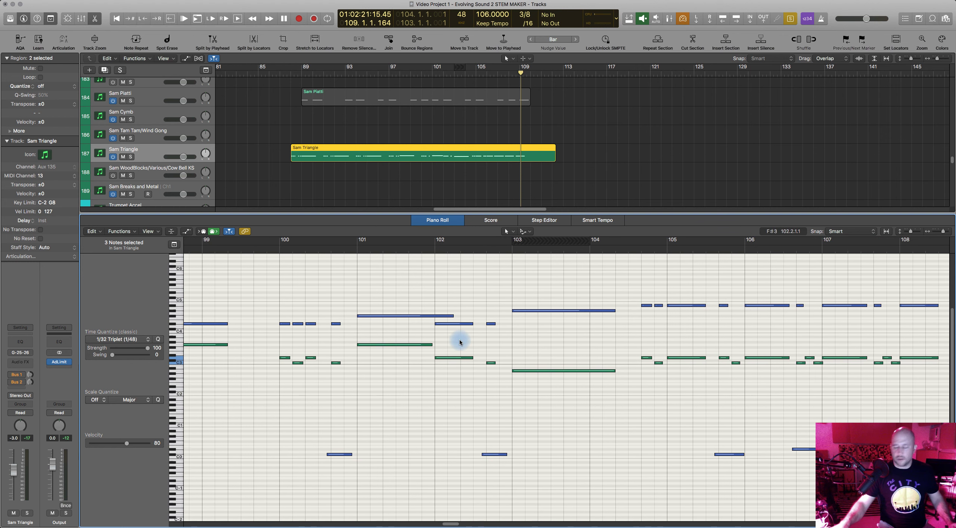
{"action": "scroll", "coordinate": [460, 342], "scroll_direction": "left", "scroll_amount": 10}
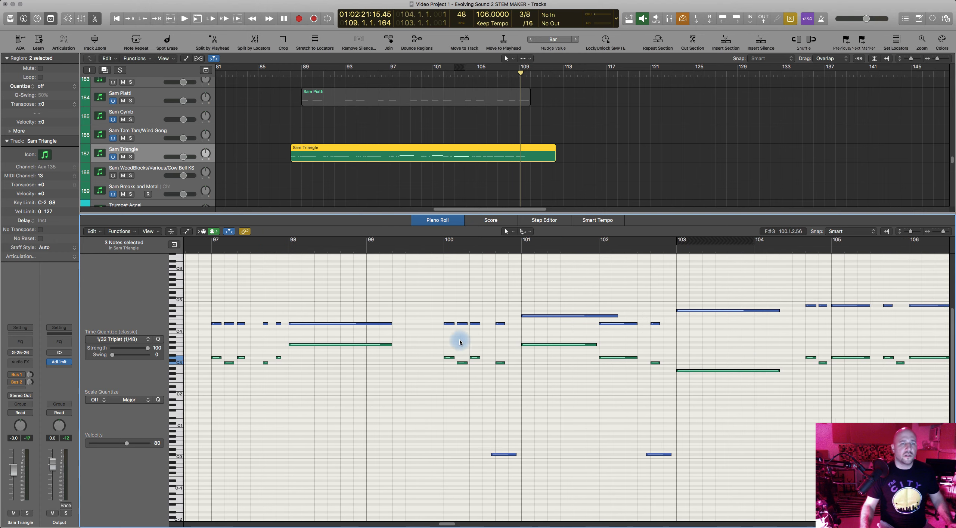
{"action": "scroll", "coordinate": [460, 342], "scroll_direction": "left", "scroll_amount": 20}
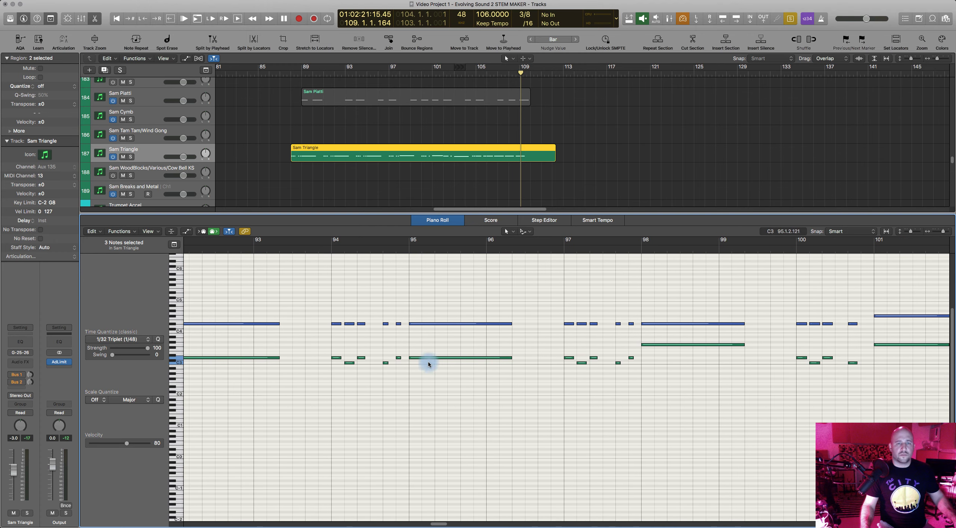
{"action": "scroll", "coordinate": [428, 364], "scroll_direction": "left", "scroll_amount": 20}
{"action": "double_click", "coordinate": [486, 249]}
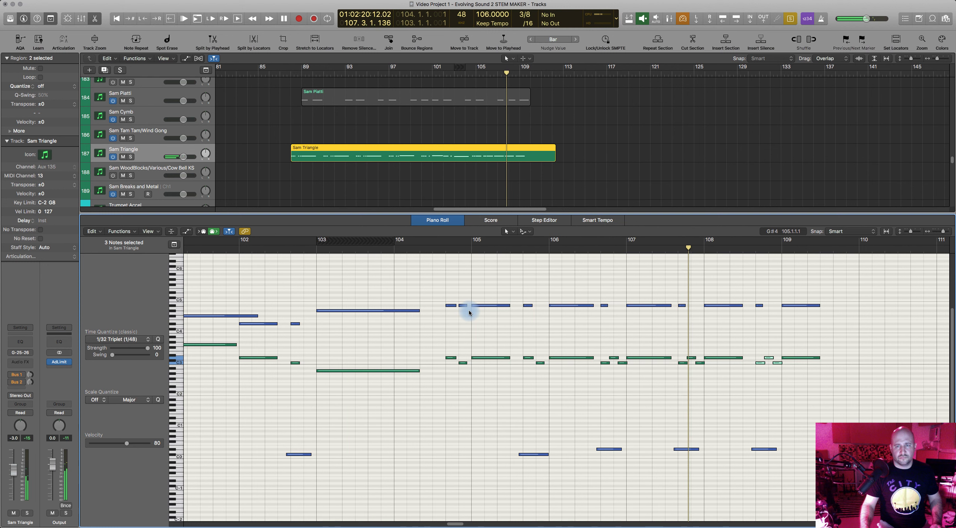
{"action": "key", "text": "space"}
Show Note Velocity for only the Sam Triangle region and shape rising velocities through the triplets and long notes from bar 106 to 109
{"action": "left_click", "coordinate": [424, 139]}
{"action": "left_click", "coordinate": [424, 152]}
{"action": "key", "text": "a"}
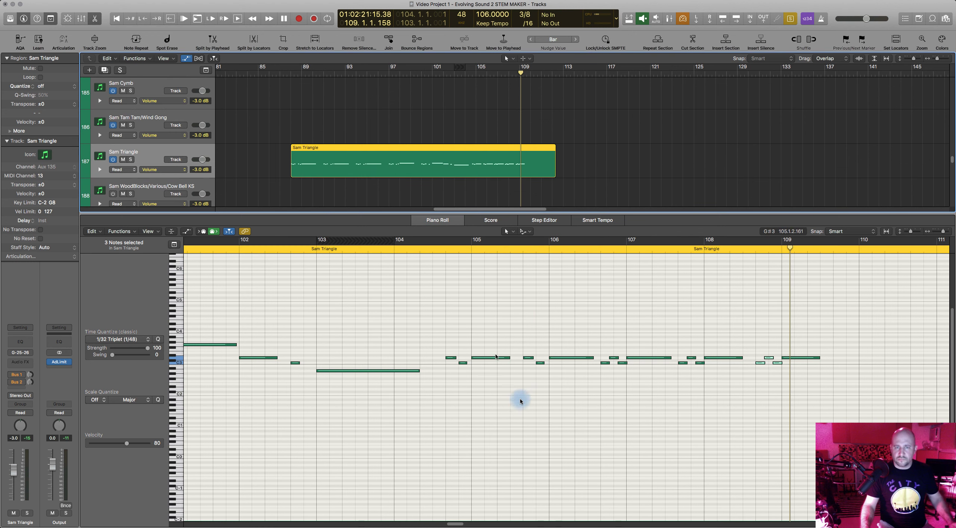
{"action": "key", "text": "a"}
{"action": "left_click", "coordinate": [474, 264]}
{"action": "key", "text": "a"}
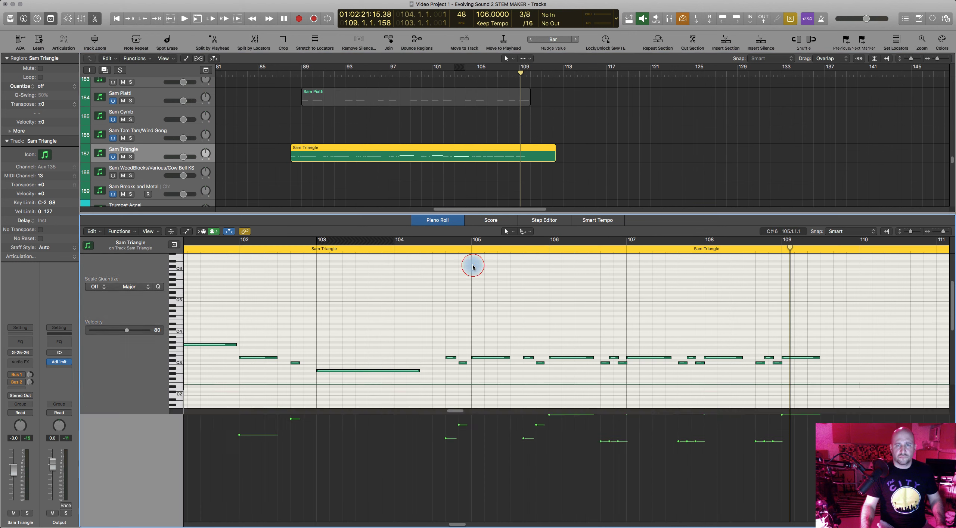
{"action": "scroll", "coordinate": [534, 369], "scroll_direction": "down", "scroll_amount": 2}
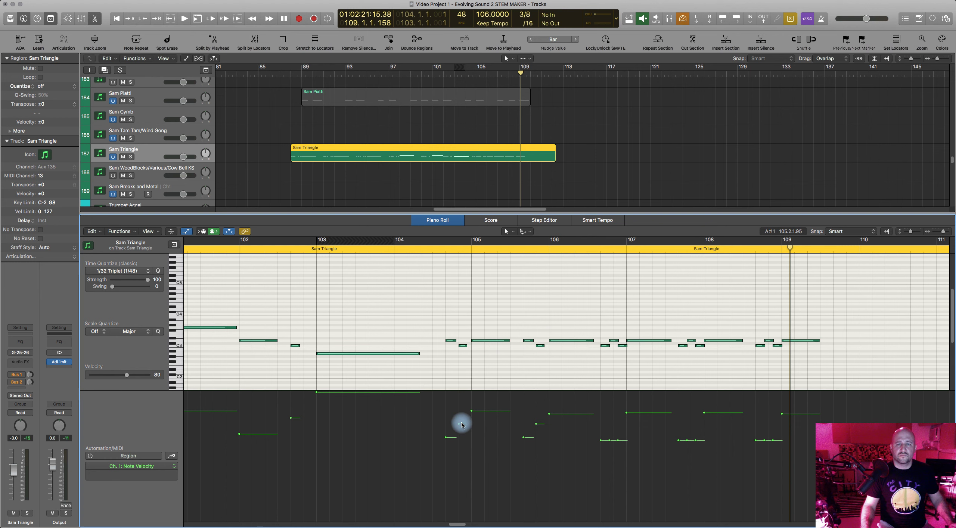
{"action": "left_click_drag", "start_coordinate": [595, 446], "coordinate": [707, 404]}
{"action": "left_click_drag", "start_coordinate": [745, 443], "coordinate": [786, 394]}
Play the full arrangement from bar 88 to the end of the triangle part
{"action": "scroll", "coordinate": [744, 384], "scroll_direction": "left", "scroll_amount": 5}
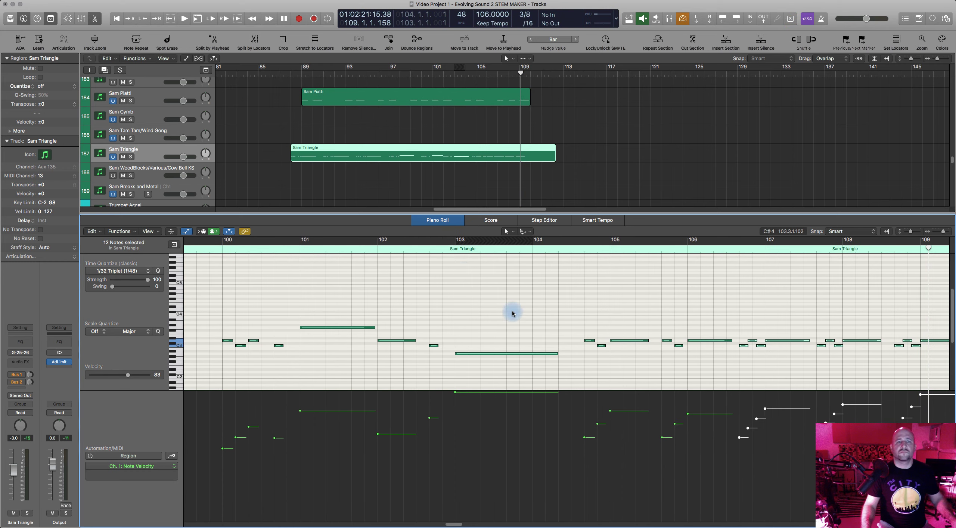
{"action": "scroll", "coordinate": [475, 295], "scroll_direction": "left", "scroll_amount": 3}
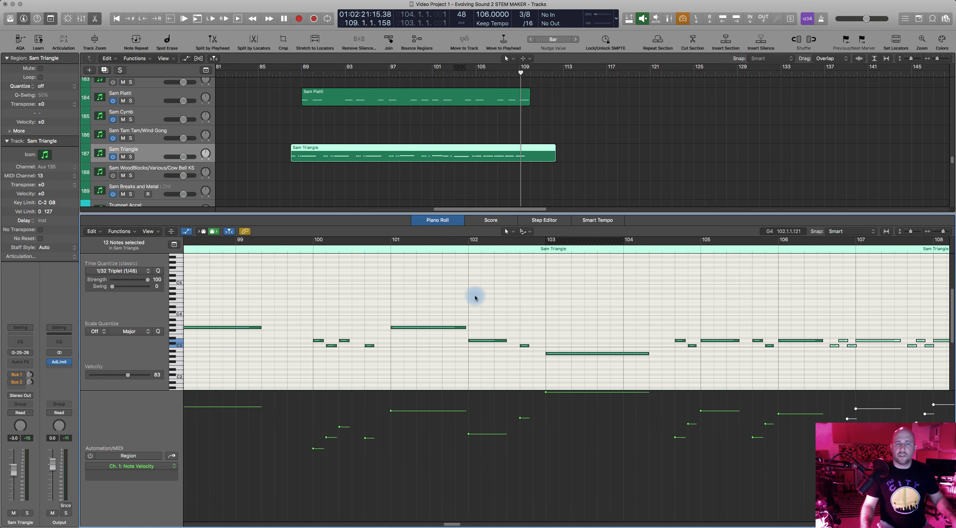
{"action": "key", "text": "super+Left"}
{"action": "key", "text": "super+Left"}
{"action": "key", "text": "super+Left"}
{"action": "left_click", "coordinate": [291, 75]}
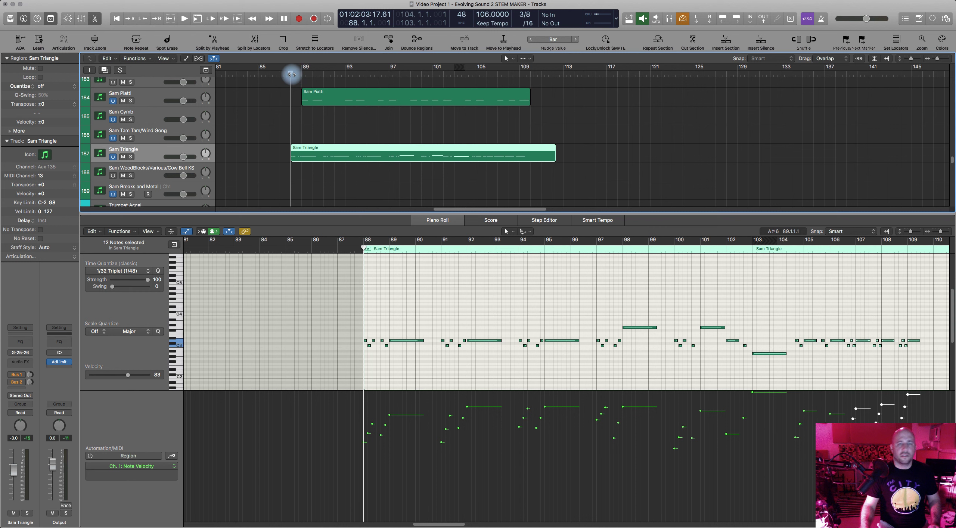
{"action": "key", "text": "space"}
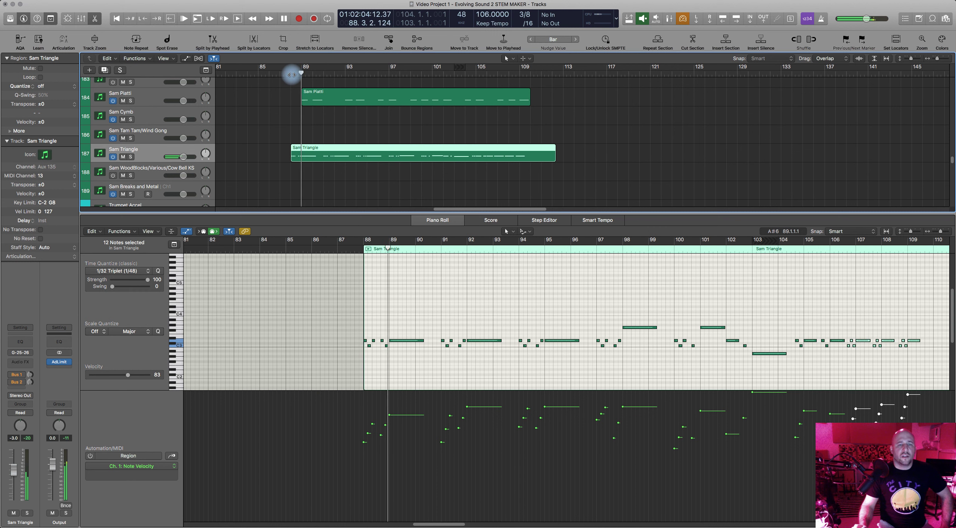
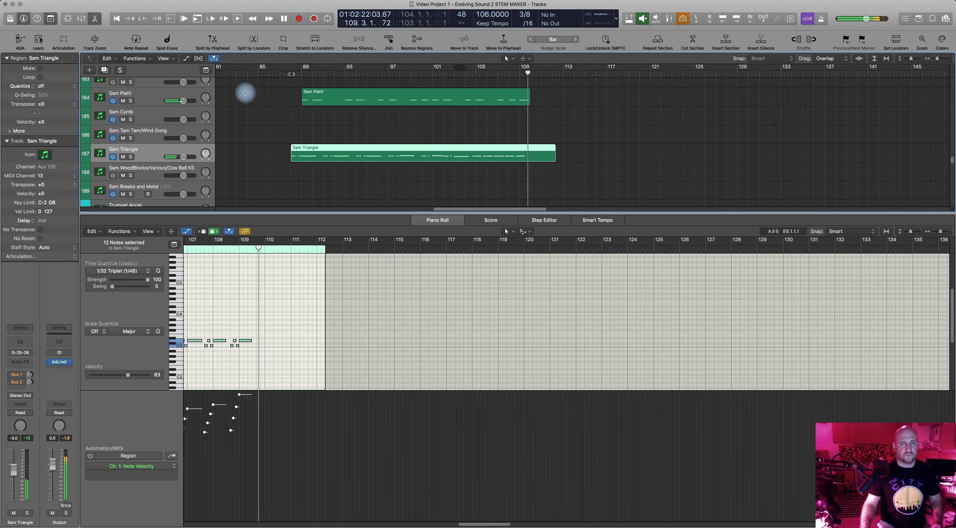
{"action": "key", "text": "space"}
Close the Piano Roll and extend the Sam Basic Timp region to about bar 110
{"action": "scroll", "coordinate": [421, 204], "scroll_direction": "left", "scroll_amount": 1}
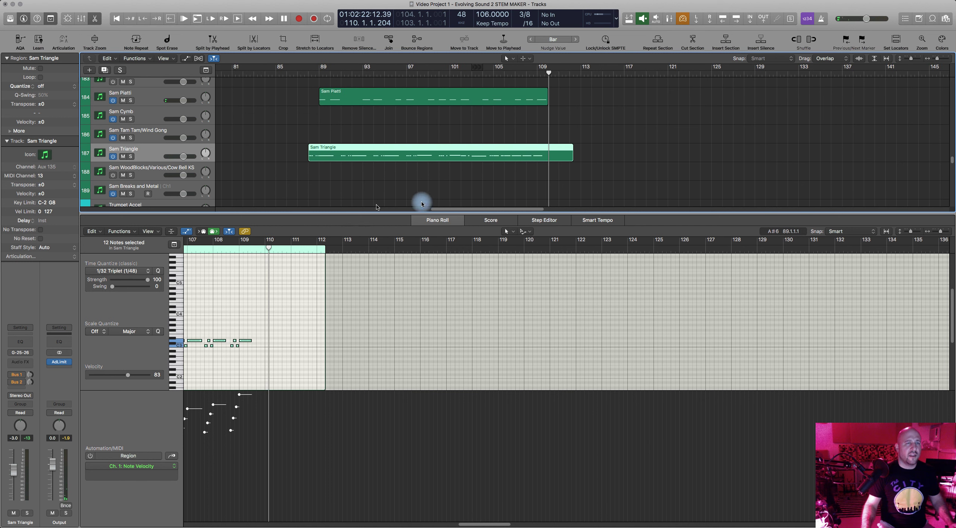
{"action": "scroll", "coordinate": [269, 179], "scroll_direction": "down", "scroll_amount": 1}
{"action": "scroll", "coordinate": [226, 147], "scroll_direction": "up", "scroll_amount": 4}
{"action": "scroll", "coordinate": [192, 161], "scroll_direction": "down", "scroll_amount": 7}
{"action": "left_click", "coordinate": [437, 221]}
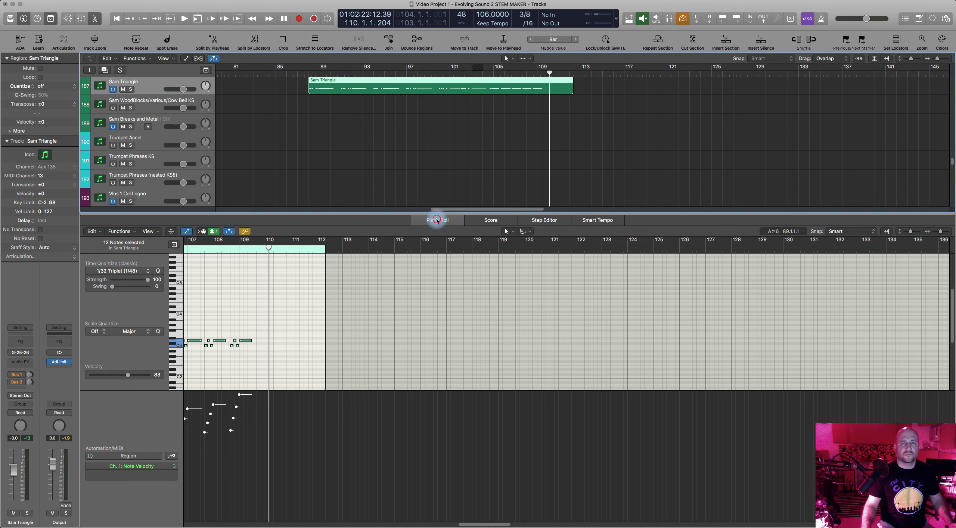
{"action": "scroll", "coordinate": [446, 195], "scroll_direction": "up", "scroll_amount": 10}
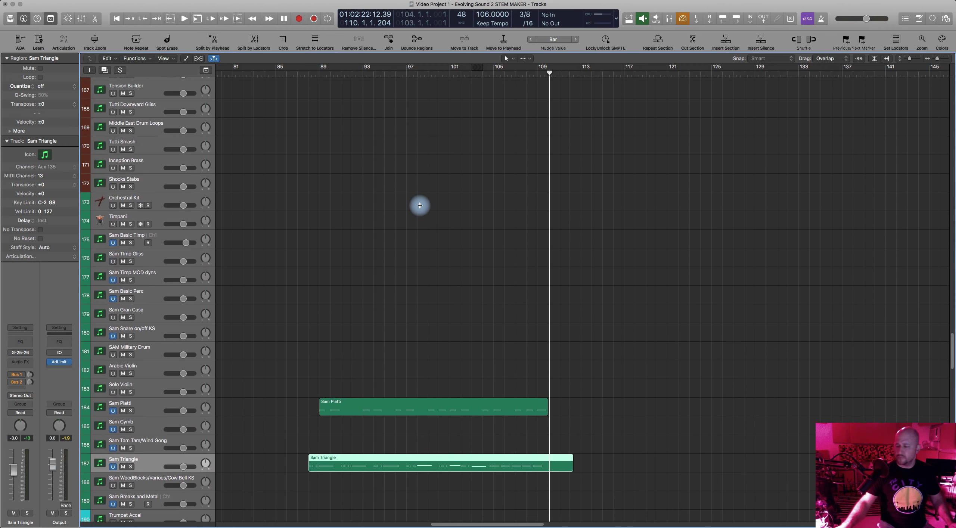
{"action": "scroll", "coordinate": [420, 206], "scroll_direction": "up", "scroll_amount": 6}
{"action": "scroll", "coordinate": [415, 240], "scroll_direction": "down", "scroll_amount": 4}
{"action": "scroll", "coordinate": [412, 272], "scroll_direction": "down", "scroll_amount": 12}
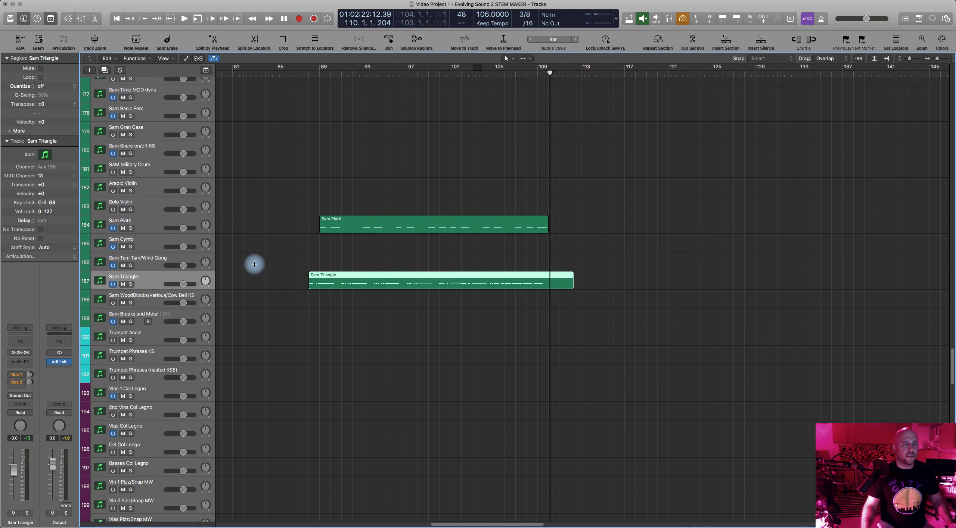
{"action": "scroll", "coordinate": [257, 265], "scroll_direction": "down", "scroll_amount": 5}
{"action": "scroll", "coordinate": [258, 266], "scroll_direction": "up", "scroll_amount": 15}
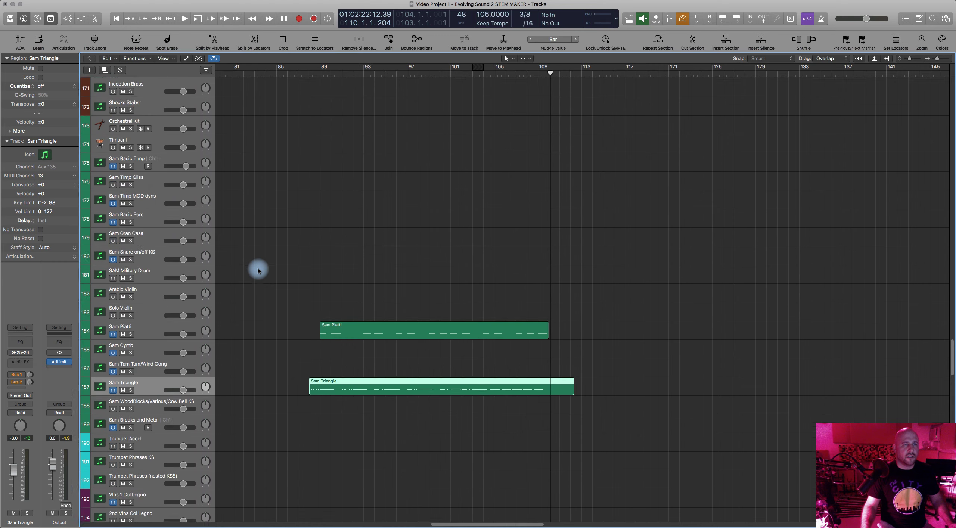
{"action": "scroll", "coordinate": [246, 287], "scroll_direction": "up", "scroll_amount": 1}
{"action": "scroll", "coordinate": [302, 324], "scroll_direction": "left", "scroll_amount": 10}
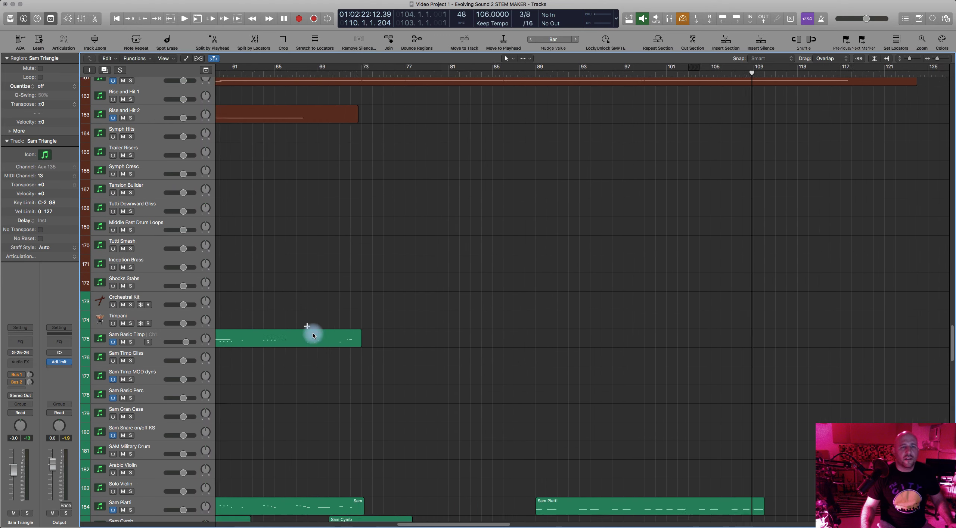
{"action": "left_click_drag", "start_coordinate": [410, 345], "coordinate": [824, 342]}
Copy the Tuba Arts part, from just before bar 75 to its end, onto the Sam Basic Timp track
{"action": "scroll", "coordinate": [592, 263], "scroll_direction": "up", "scroll_amount": 12}
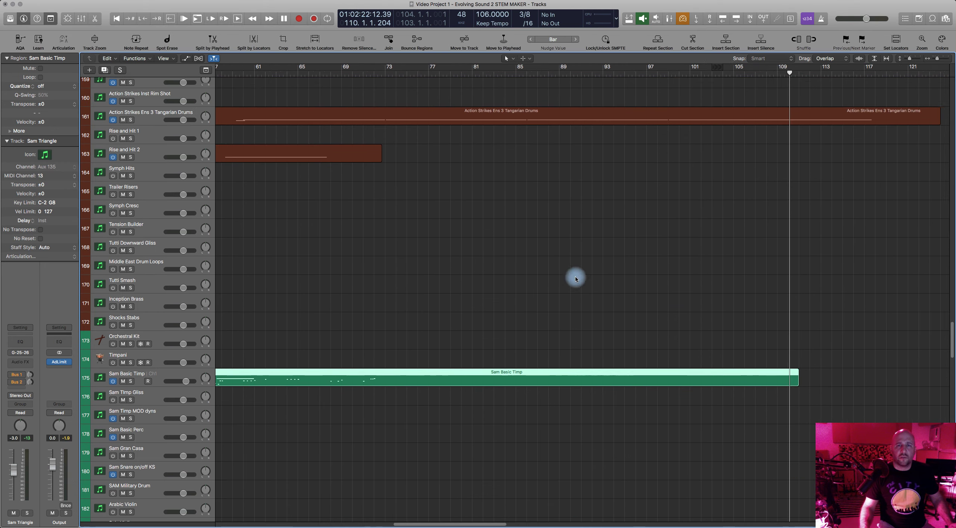
{"action": "scroll", "coordinate": [560, 294], "scroll_direction": "up", "scroll_amount": 4}
{"action": "scroll", "coordinate": [571, 222], "scroll_direction": "right", "scroll_amount": 3}
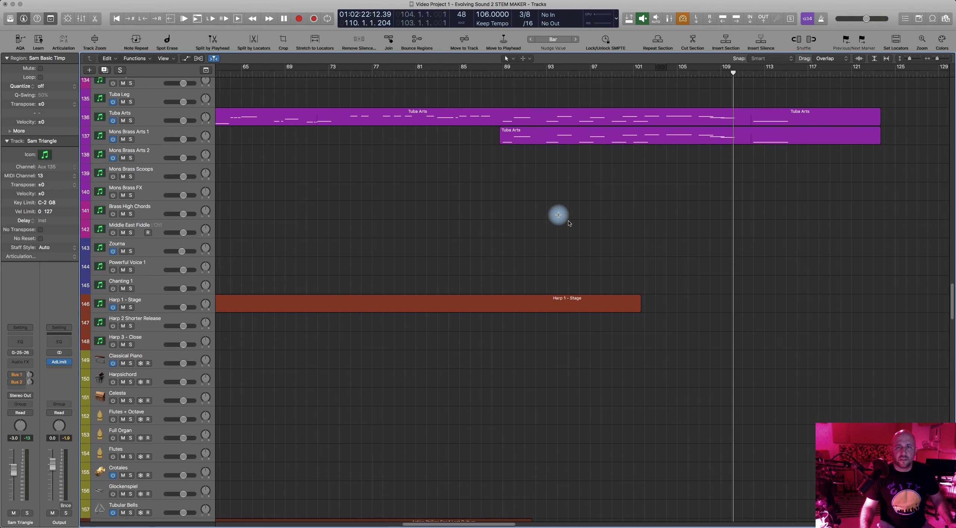
{"action": "left_click_drag", "start_coordinate": [314, 112], "coordinate": [865, 118]}
{"action": "left_click_drag", "start_coordinate": [333, 111], "coordinate": [337, 150]}
{"action": "scroll", "coordinate": [337, 149], "scroll_direction": "down", "scroll_amount": 10}
{"action": "scroll", "coordinate": [337, 150], "scroll_direction": "down", "scroll_amount": 14}
{"action": "scroll", "coordinate": [336, 148], "scroll_direction": "down", "scroll_amount": 8}
{"action": "scroll", "coordinate": [336, 150], "scroll_direction": "down", "scroll_amount": 1}
Join the copied tuba region and the existing timpani region into one region on the Sam Basic Timp track
{"action": "left_click", "coordinate": [304, 152], "text": "shift"}
{"action": "right_click", "coordinate": [305, 152]}
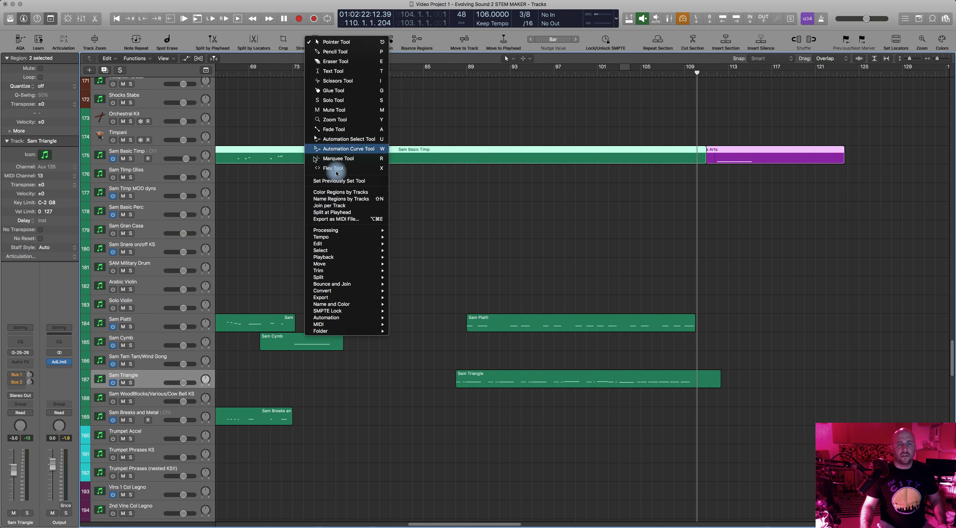
{"action": "left_click", "coordinate": [328, 205]}
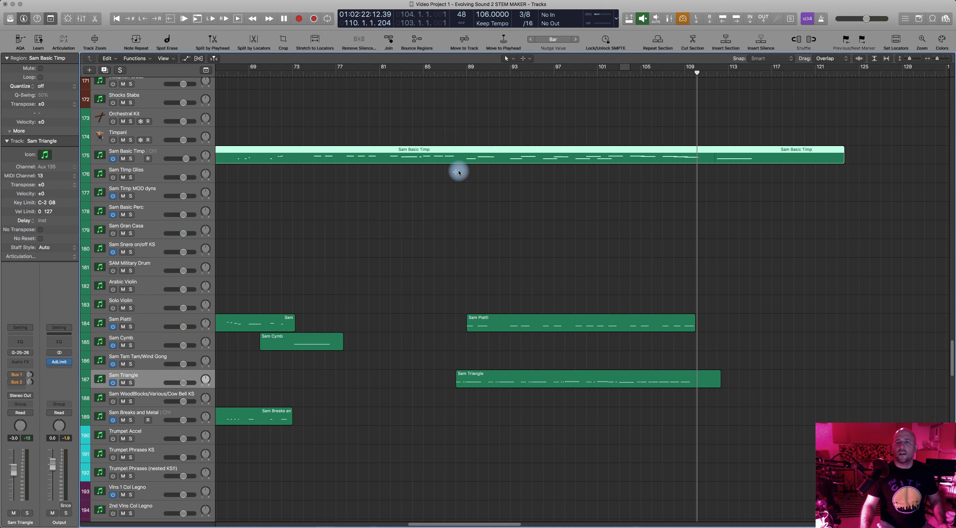
Open the joined Sam Basic Timp region in the Piano Roll and play it soloed from bar 75
{"action": "left_click", "coordinate": [314, 74]}
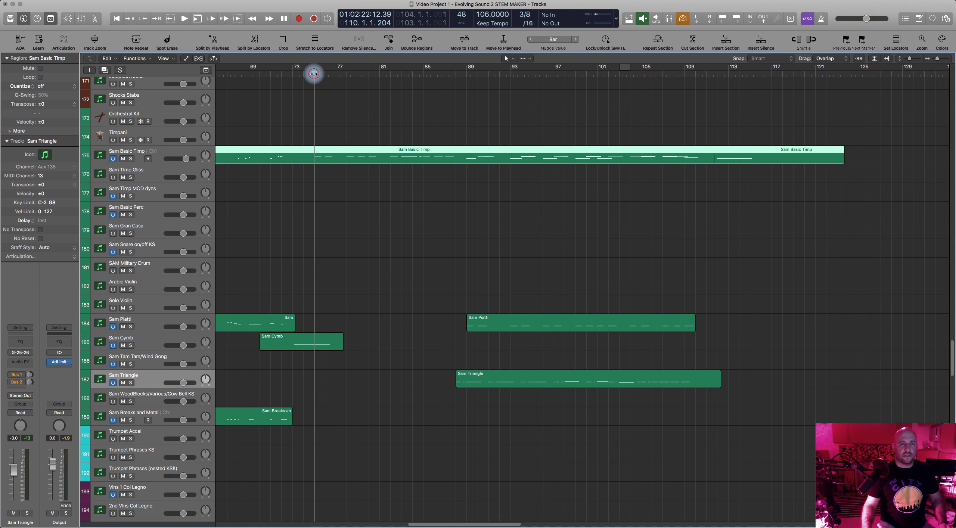
{"action": "key", "text": "p"}
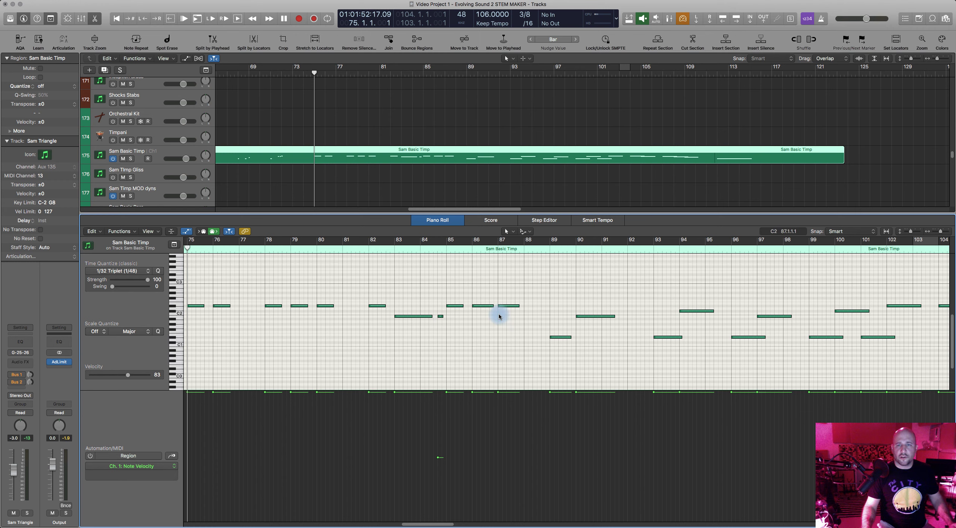
{"action": "scroll", "coordinate": [486, 321], "scroll_direction": "left", "scroll_amount": 3}
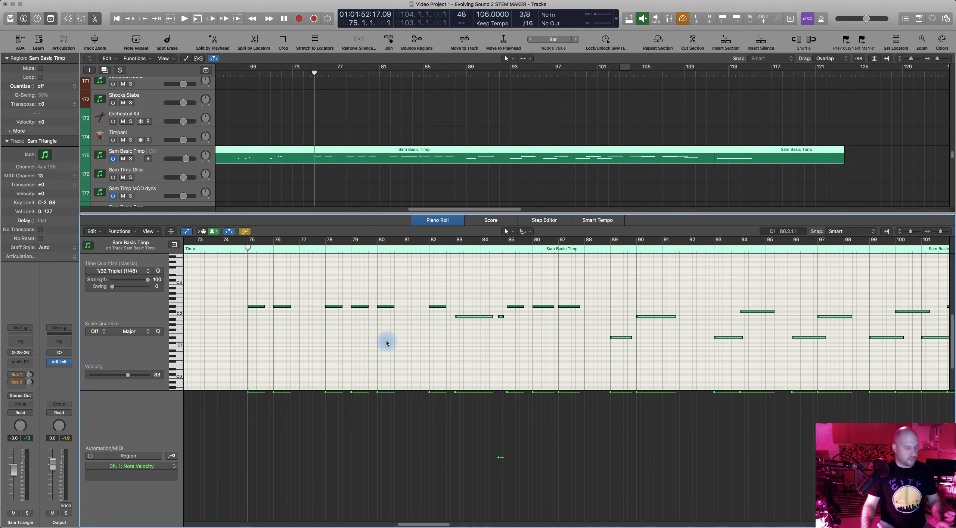
{"action": "key", "text": "ctrl+s"}
{"action": "scroll", "coordinate": [365, 338], "scroll_direction": "down", "scroll_amount": 8}
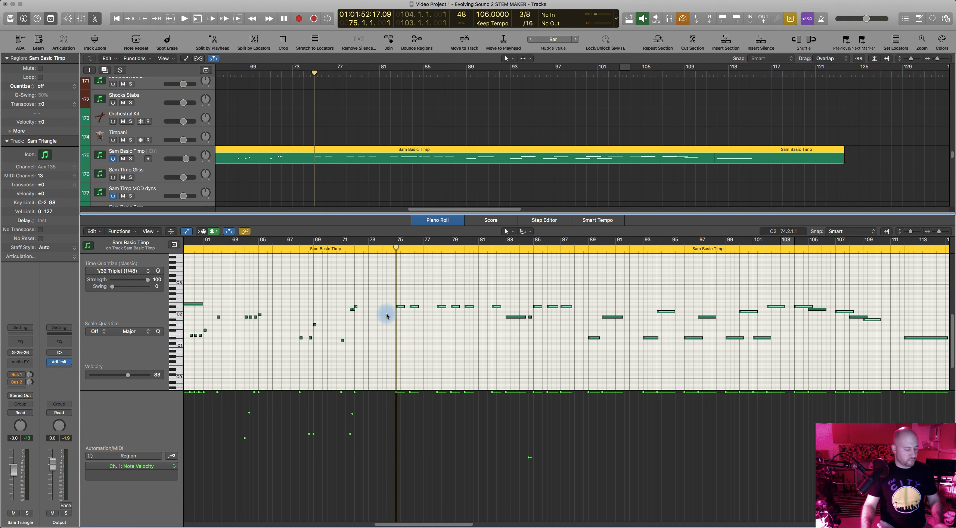
{"action": "key", "text": "space"}
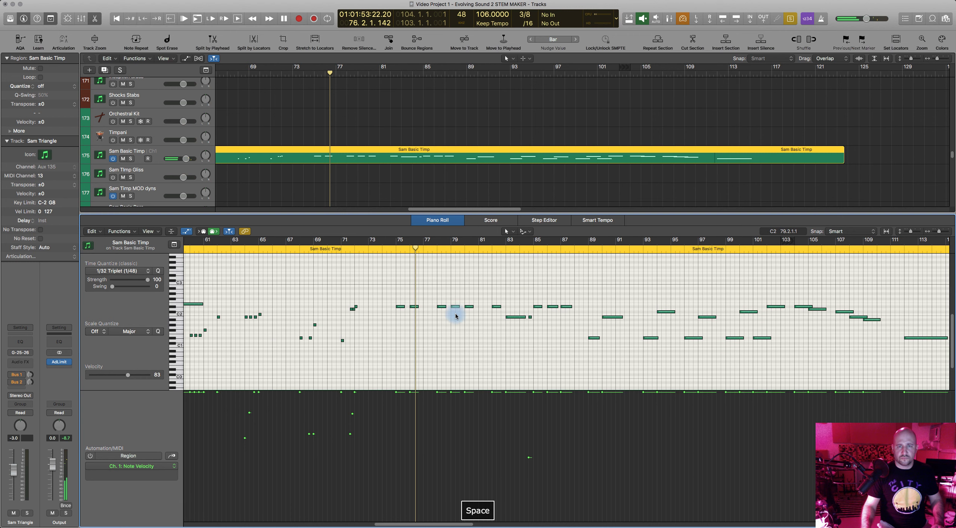
Play the timpani part unsoloed with the arrangement from just before bar 75, and select the Sam Basic Timp track
{"action": "left_click_drag", "start_coordinate": [629, 355], "coordinate": [679, 353]}
{"action": "key", "text": "ctrl+s"}
{"action": "left_click", "coordinate": [392, 249]}
{"action": "key", "text": "space"}
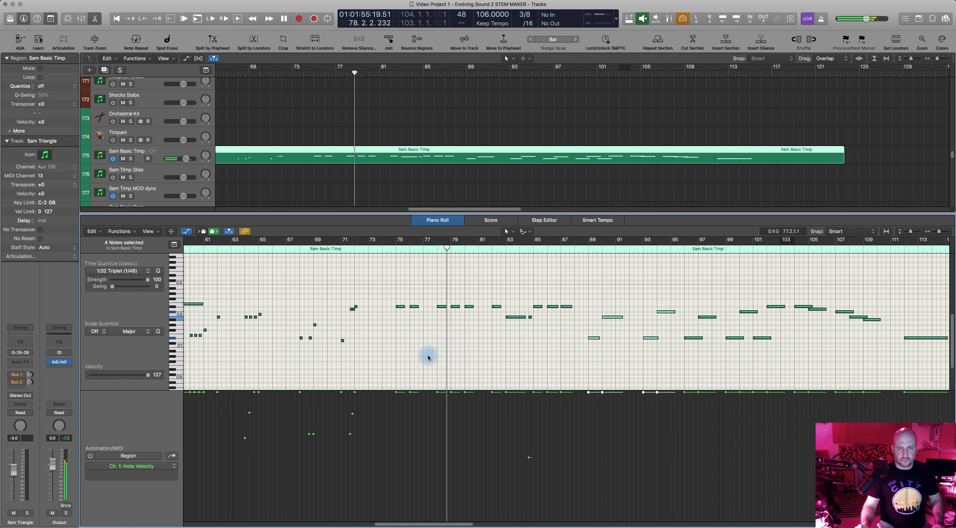
{"action": "key", "text": "space"}
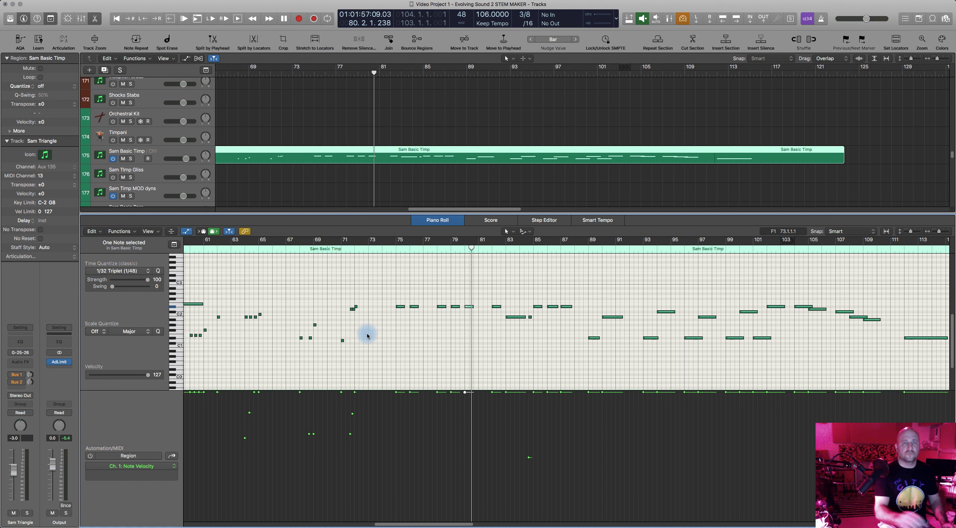
{"action": "left_click", "coordinate": [163, 153]}
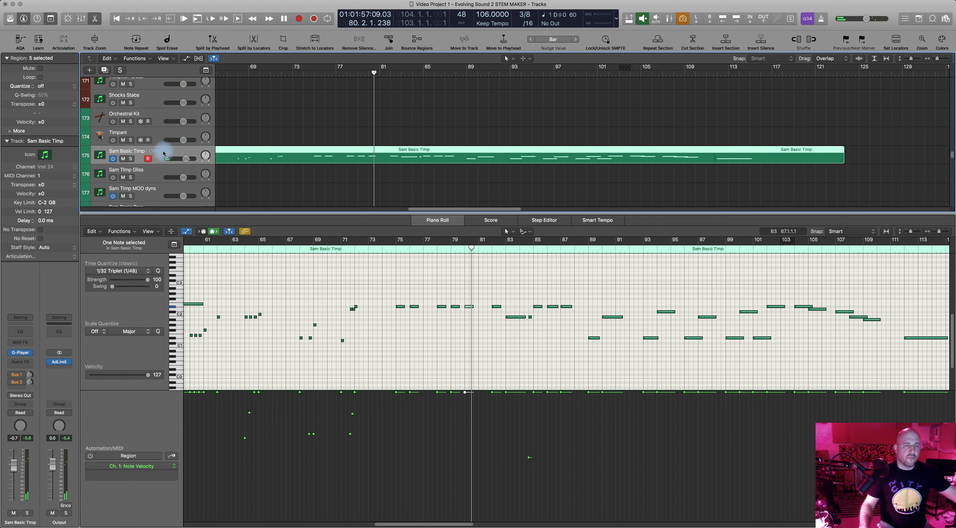
Add a short D#0 note at 79.3 and lengthen the D#2 note at bar 80 in the Sam Basic Timp region
{"action": "left_click_drag", "start_coordinate": [343, 342], "coordinate": [465, 372]}
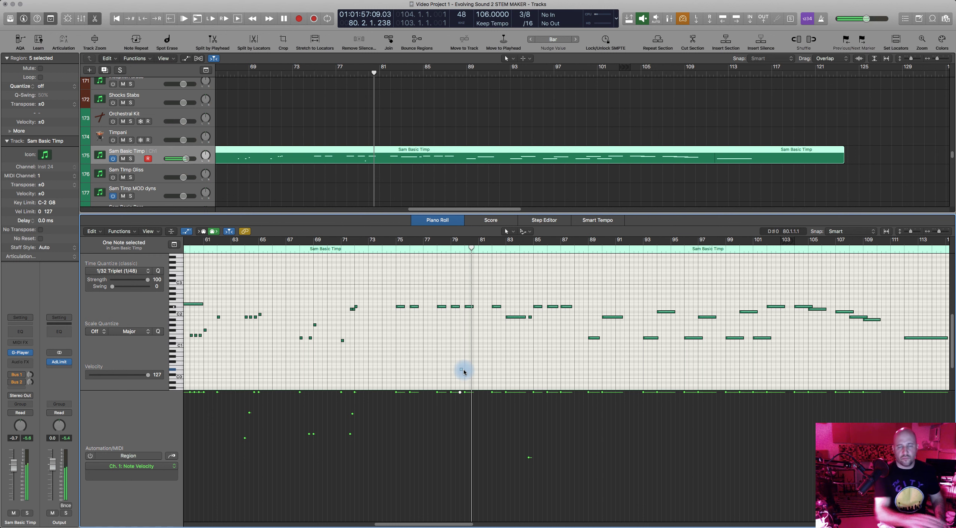
{"action": "left_click_drag", "start_coordinate": [472, 306], "coordinate": [488, 306]}
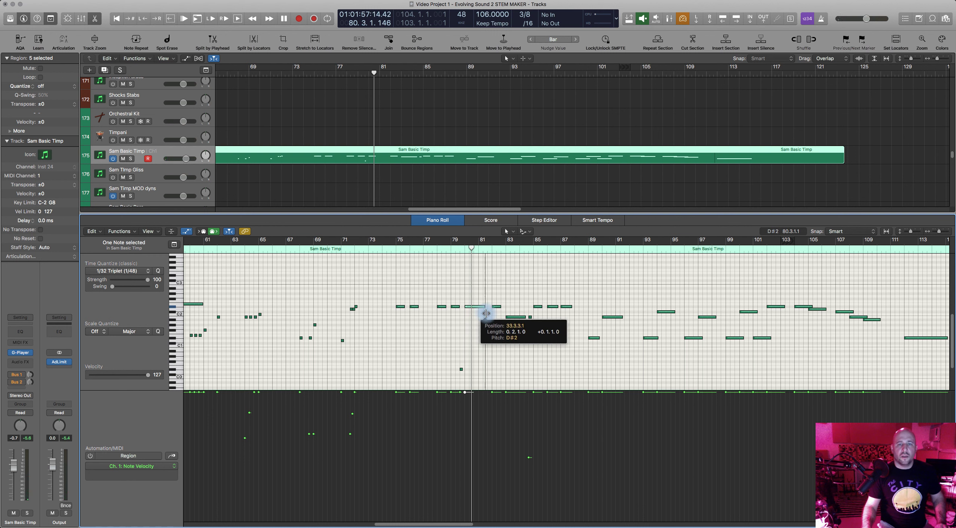
{"action": "left_click", "coordinate": [458, 251]}
{"action": "key", "text": "space"}
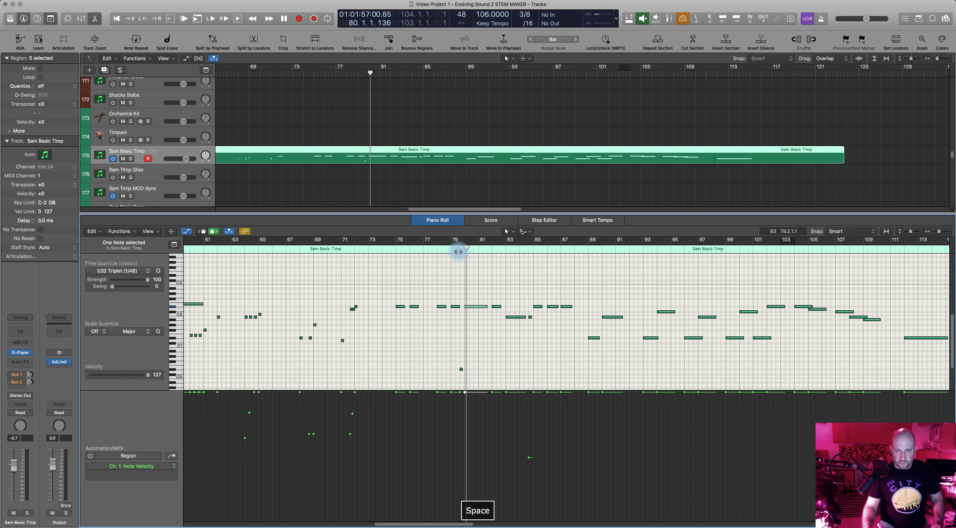
{"action": "key", "text": "space"}
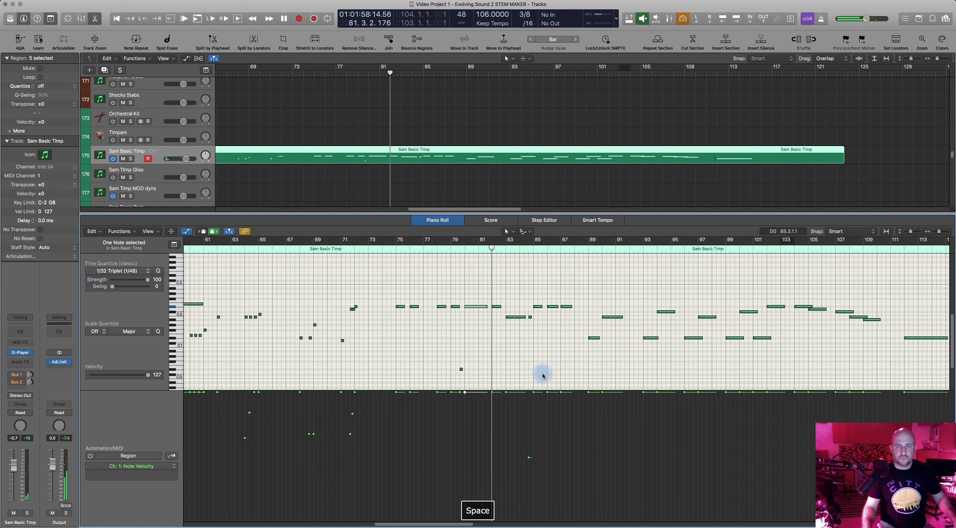
Extend the D#2 note at bar 80 up to bar 82 and play the passage from just before bar 80
{"action": "scroll", "coordinate": [531, 359], "scroll_direction": "up", "scroll_amount": 4}
{"action": "left_click_drag", "start_coordinate": [479, 306], "coordinate": [491, 315]}
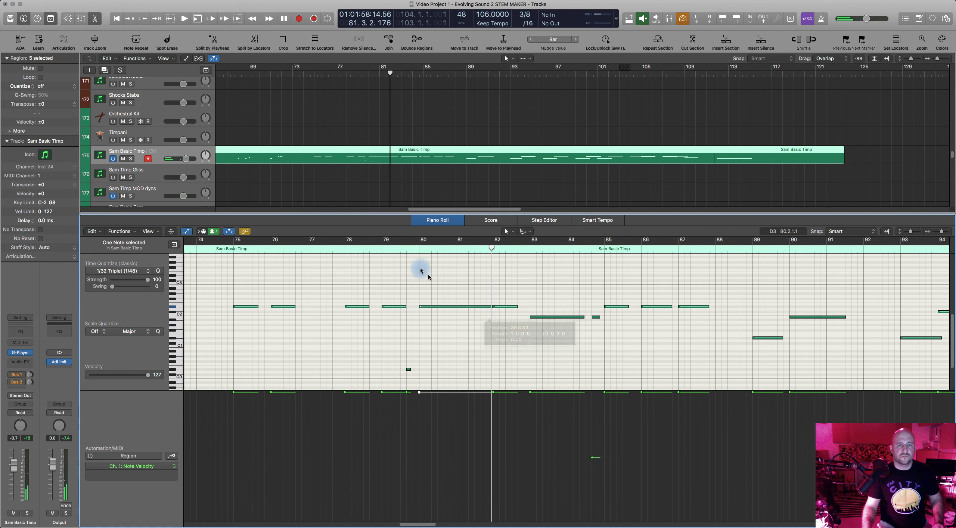
{"action": "left_click", "coordinate": [408, 252]}
{"action": "key", "text": "space"}
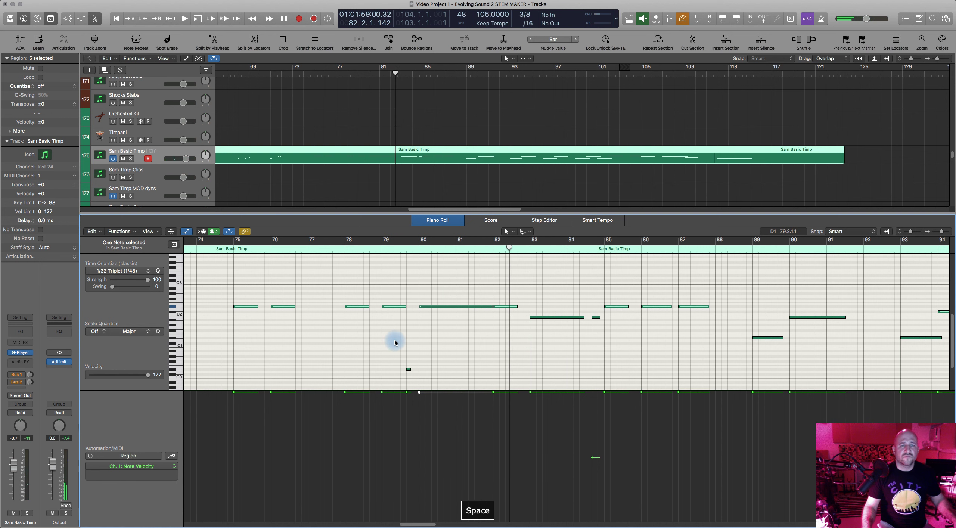
Copy the short note at 79.3 to C0 just before bar 82, and play the passage from just before bar 80
{"action": "scroll", "coordinate": [395, 343], "scroll_direction": "down", "scroll_amount": 5}
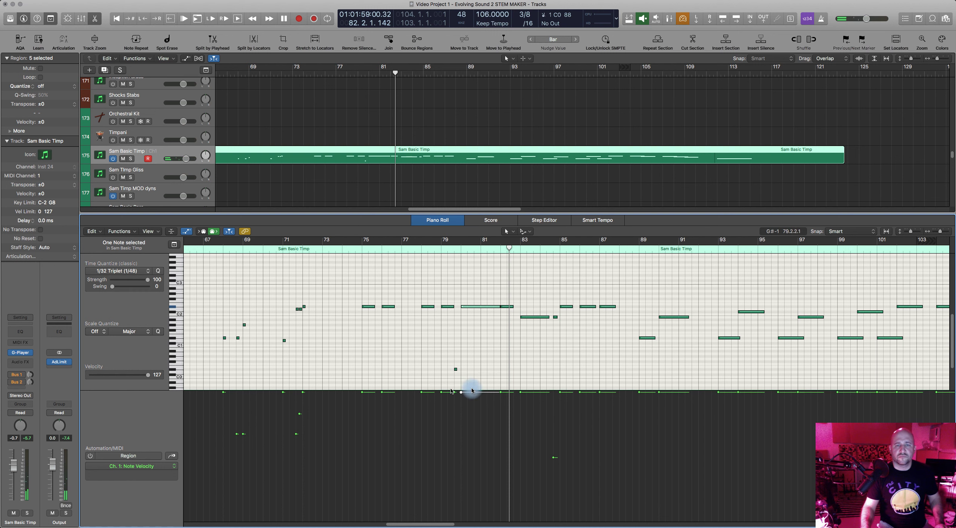
{"action": "left_click_drag", "start_coordinate": [456, 371], "coordinate": [499, 376]}
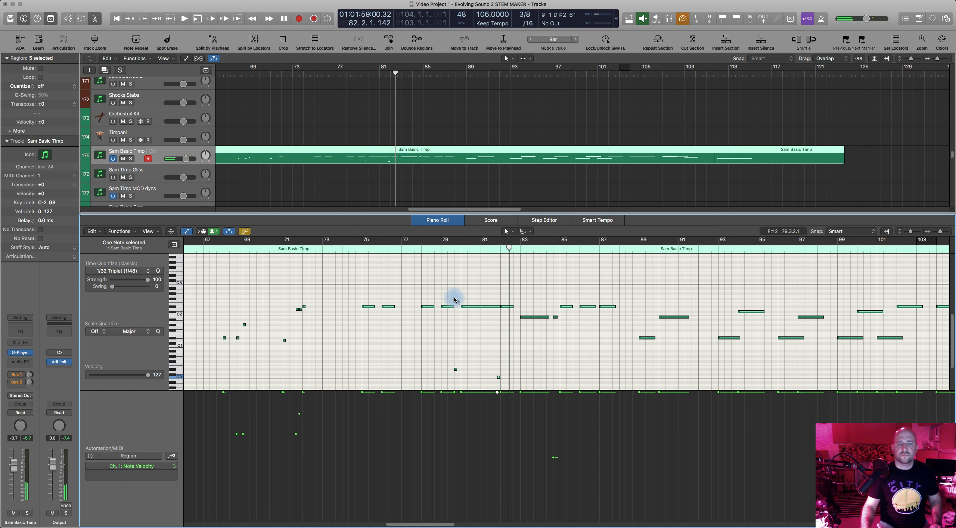
{"action": "left_click", "coordinate": [455, 254]}
{"action": "key", "text": "space"}
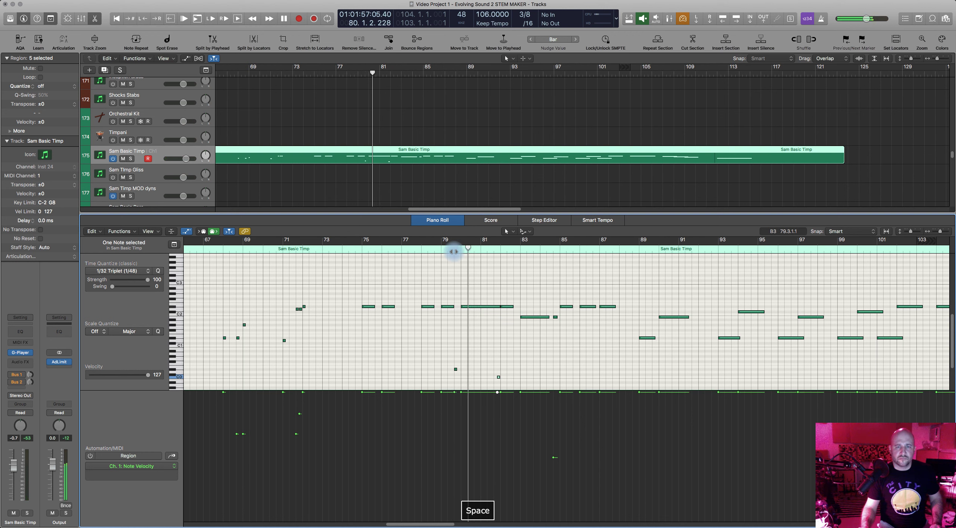
{"action": "key", "text": "space"}
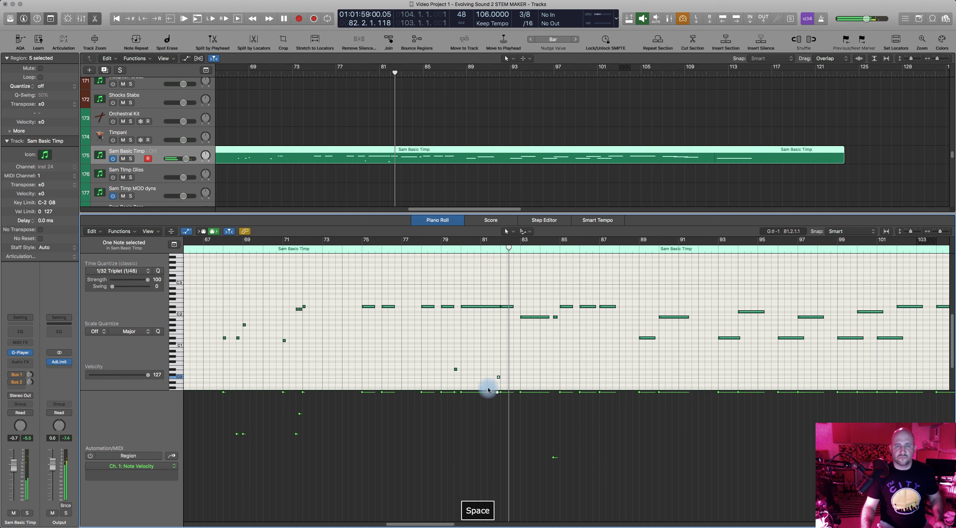
Copy the short C0 note to just before bar 75, raise both C0 notes to C#0, and play the passage
{"action": "left_click_drag", "start_coordinate": [491, 378], "coordinate": [359, 380]}
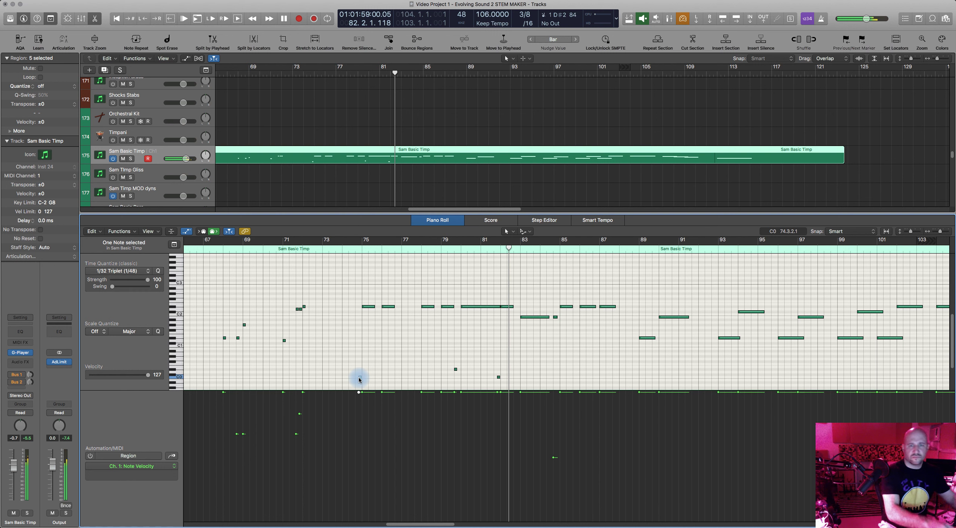
{"action": "left_click_drag", "start_coordinate": [350, 379], "coordinate": [468, 380]}
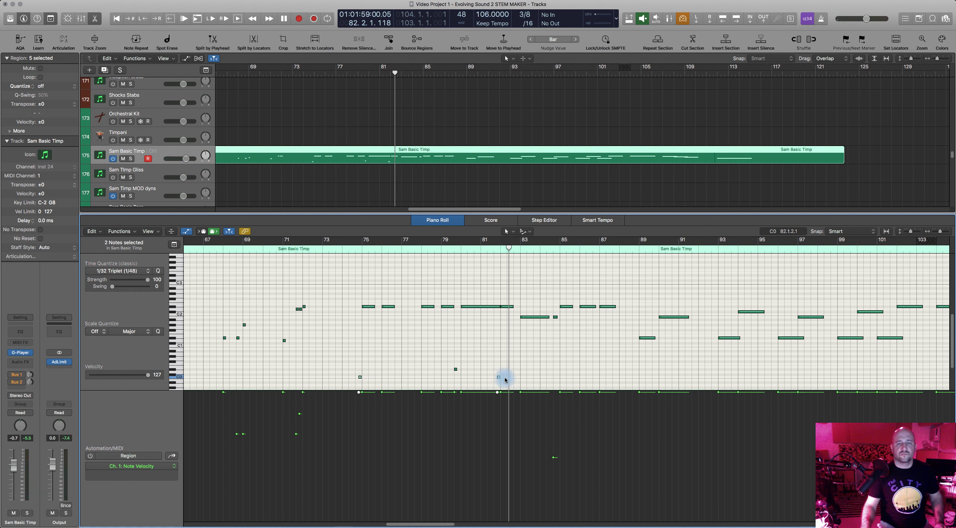
{"action": "key", "text": "space"}
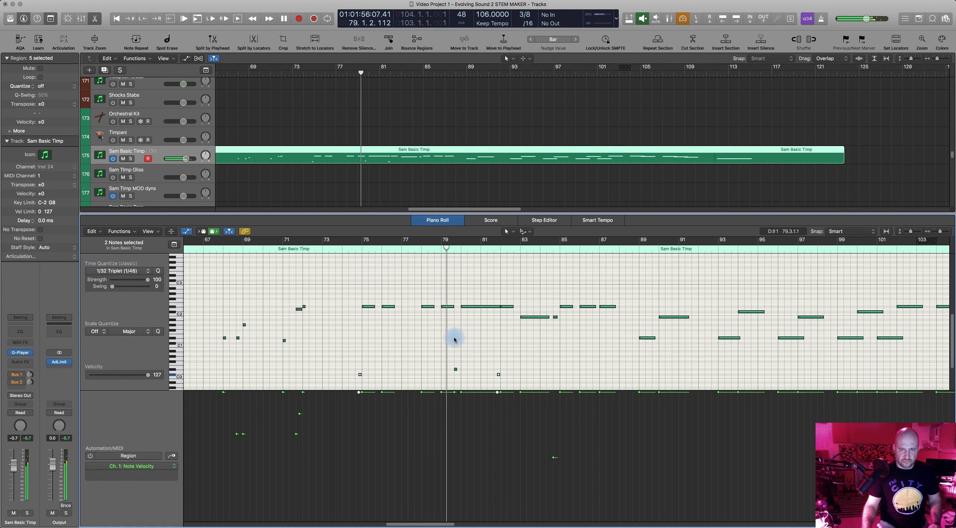
{"action": "key", "text": "space"}
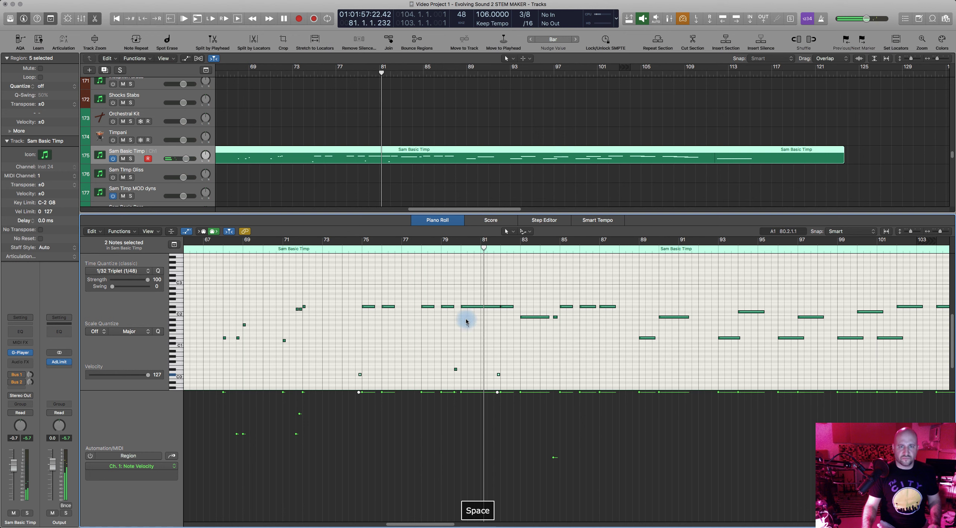
Replace the long D#2 note at bar 80 with a copy of the bar 79 note, and lower the short note at 79.3 to C0
{"action": "left_click_drag", "start_coordinate": [462, 307], "coordinate": [464, 312]}
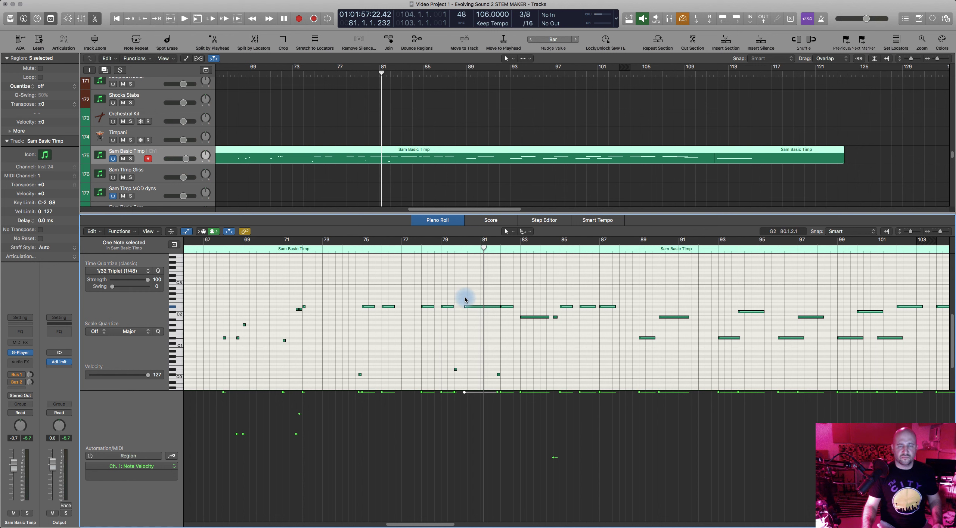
{"action": "left_click_drag", "start_coordinate": [462, 297], "coordinate": [472, 314]}
{"action": "key", "text": "Delete"}
{"action": "left_click", "coordinate": [455, 371]}
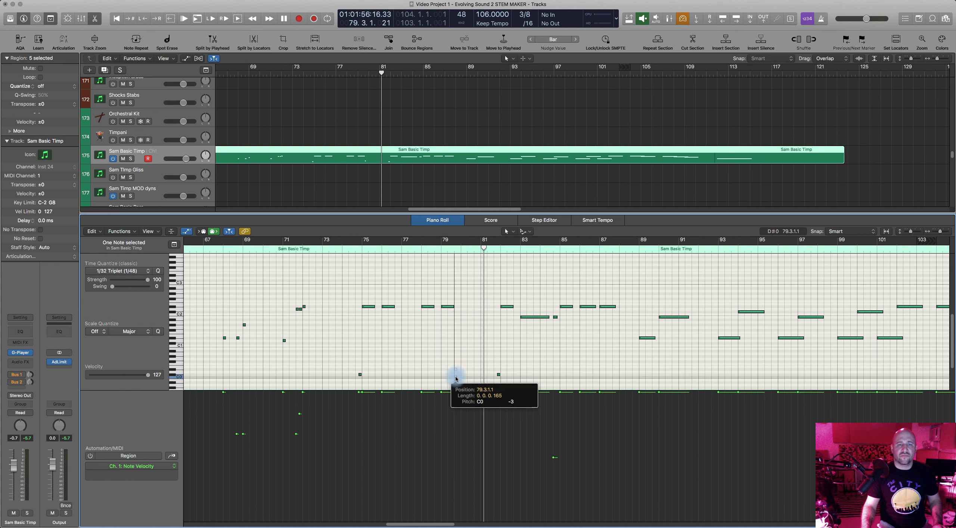
{"action": "left_click_drag", "start_coordinate": [447, 308], "coordinate": [468, 306]}
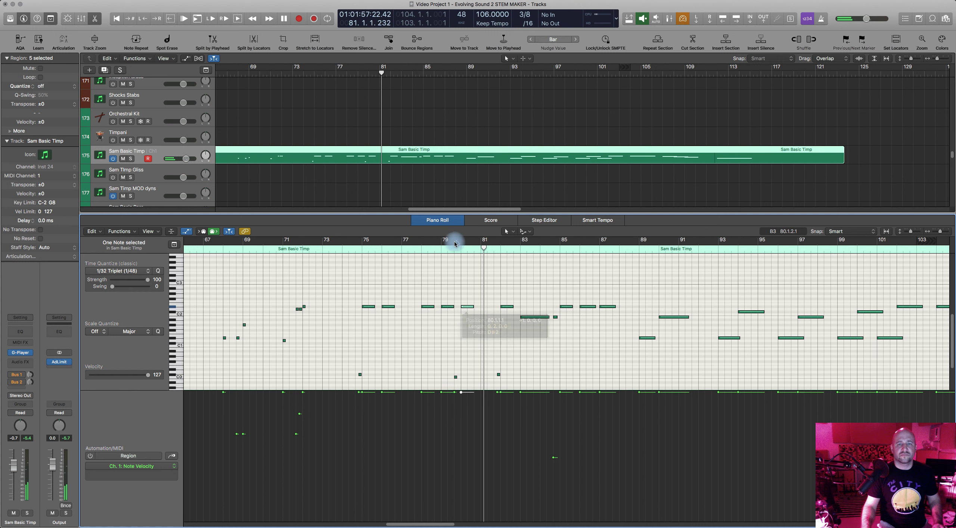
Play the timpani part with the arrangement from bar 79 to about bar 110
{"action": "double_click", "coordinate": [453, 244]}
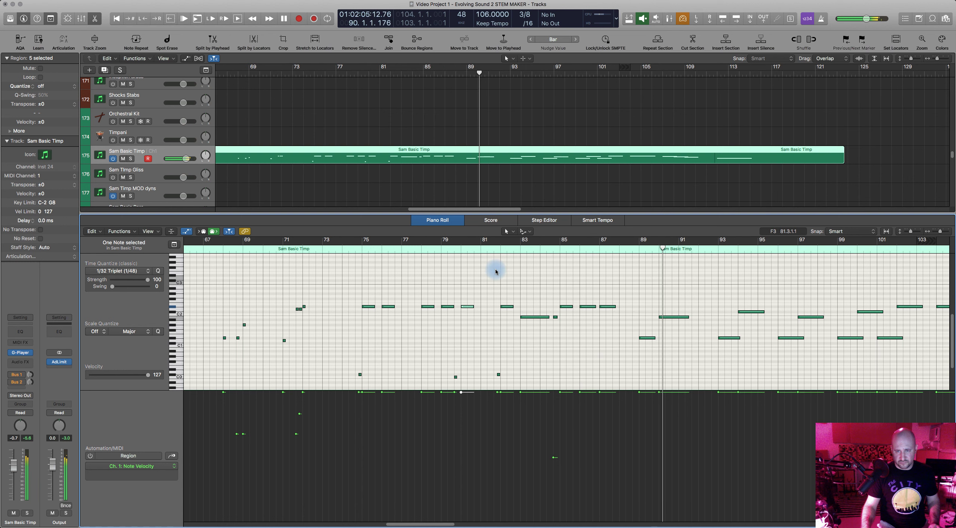
{"action": "scroll", "coordinate": [666, 304], "scroll_direction": "right", "scroll_amount": 9}
{"action": "scroll", "coordinate": [666, 303], "scroll_direction": "right", "scroll_amount": 1}
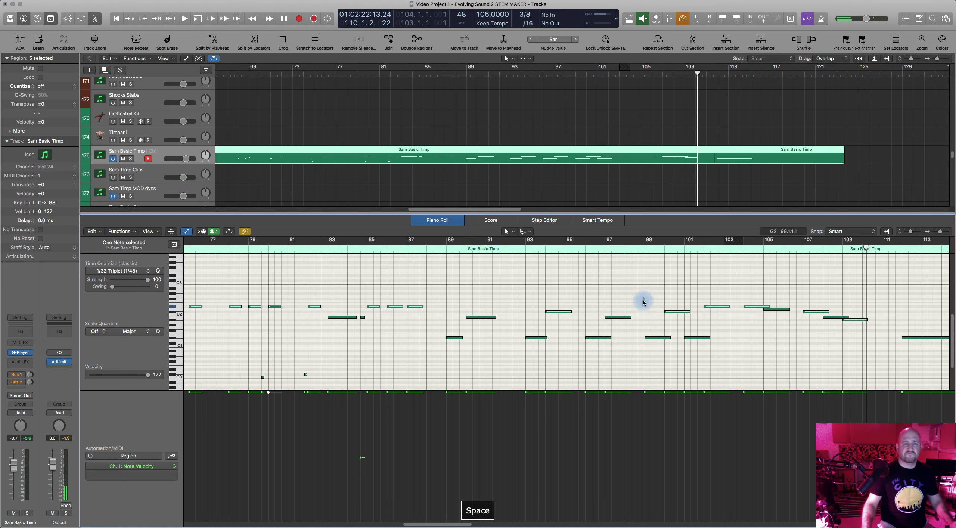
{"action": "scroll", "coordinate": [583, 282], "scroll_direction": "left", "scroll_amount": 3}
Close the Piano Roll and play the full arrangement from bar 47
{"action": "left_click", "coordinate": [445, 221]}
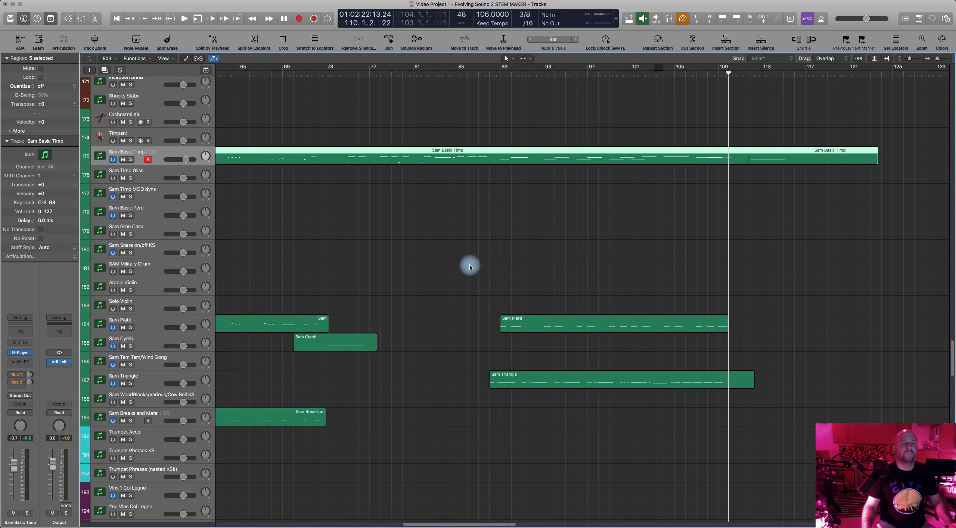
{"action": "scroll", "coordinate": [463, 261], "scroll_direction": "up", "scroll_amount": 10}
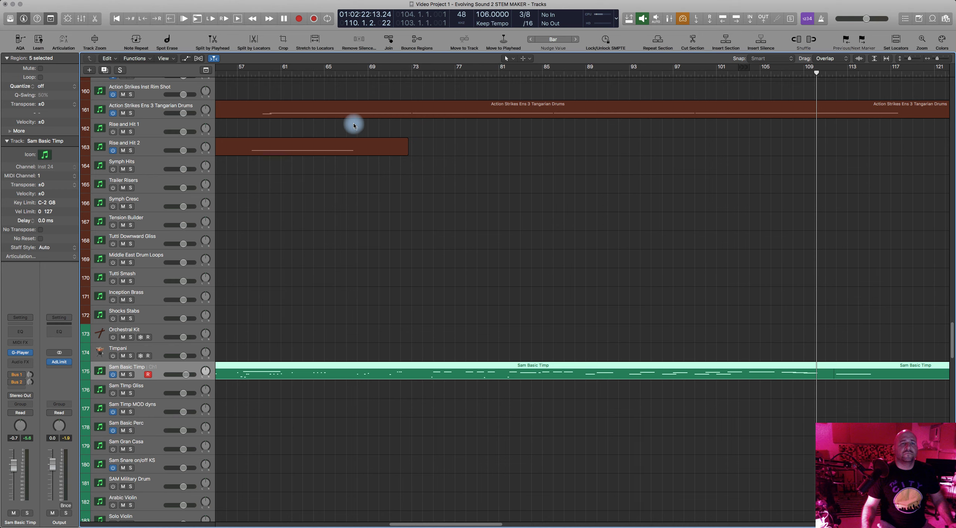
{"action": "scroll", "coordinate": [354, 122], "scroll_direction": "up", "scroll_amount": 4}
{"action": "scroll", "coordinate": [329, 112], "scroll_direction": "left", "scroll_amount": 2}
{"action": "scroll", "coordinate": [373, 175], "scroll_direction": "up", "scroll_amount": 9}
{"action": "scroll", "coordinate": [521, 190], "scroll_direction": "right", "scroll_amount": 5}
{"action": "scroll", "coordinate": [451, 216], "scroll_direction": "up", "scroll_amount": 5}
{"action": "scroll", "coordinate": [451, 216], "scroll_direction": "left", "scroll_amount": 5}
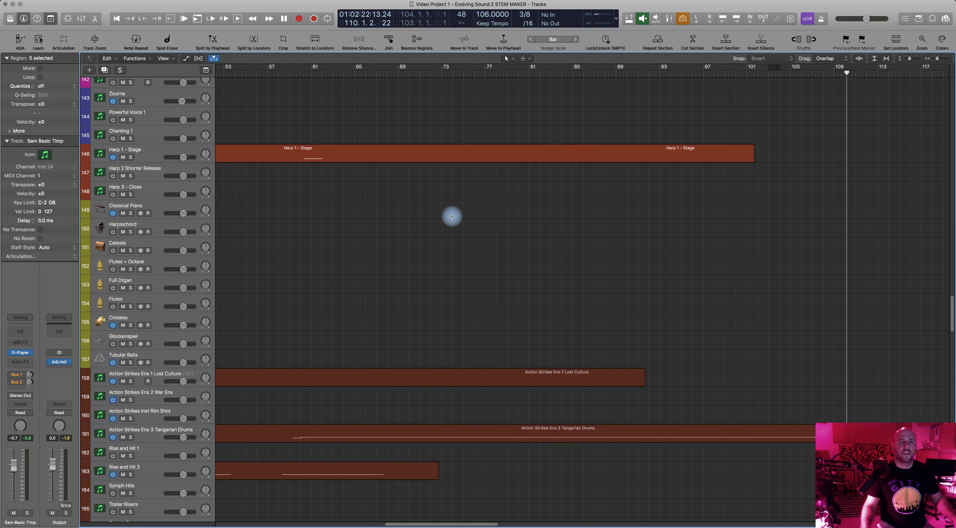
{"action": "key", "text": "super+Left"}
{"action": "key", "text": "super+Left"}
{"action": "key", "text": "super+Left"}
{"action": "key", "text": "super+Left"}
{"action": "key", "text": "super+Left"}
{"action": "key", "text": "super+Right"}
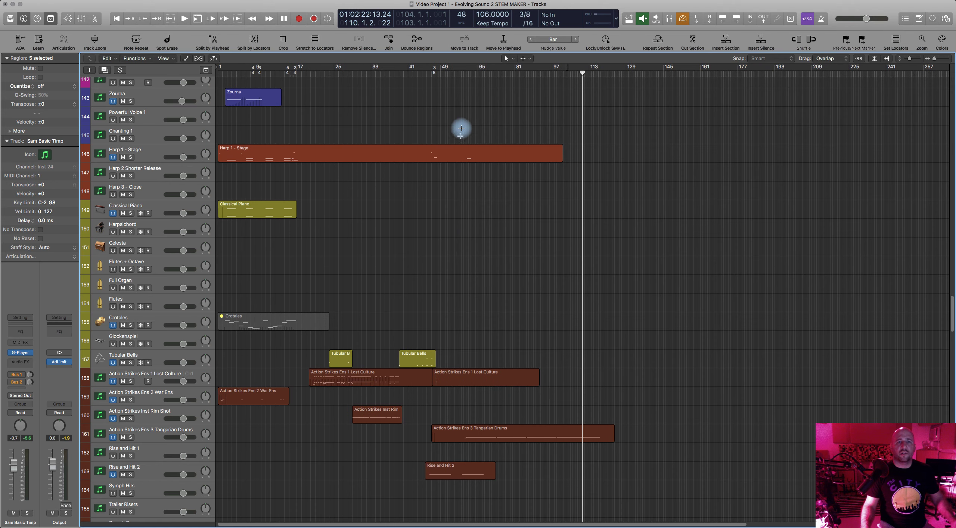
{"action": "left_click", "coordinate": [429, 76]}
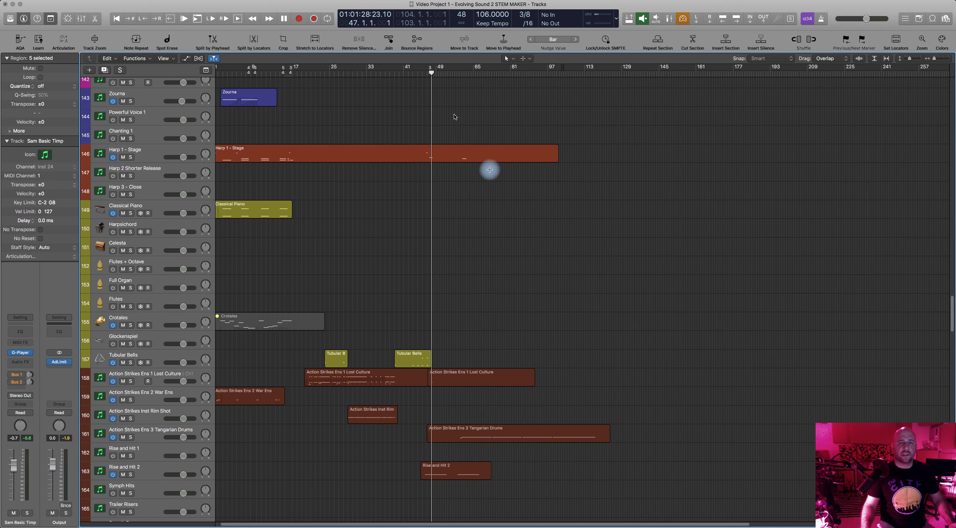
{"action": "key", "text": "space"}
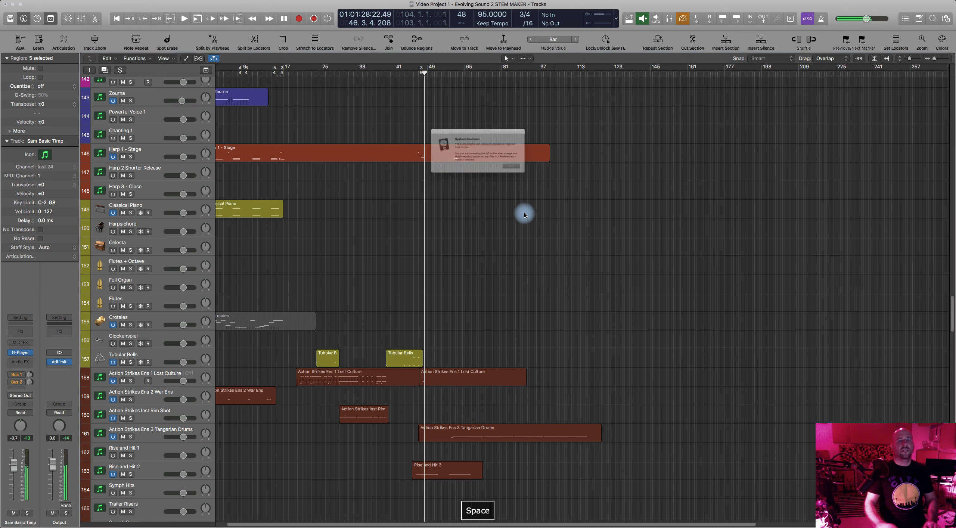
{"action": "left_click", "coordinate": [423, 75]}
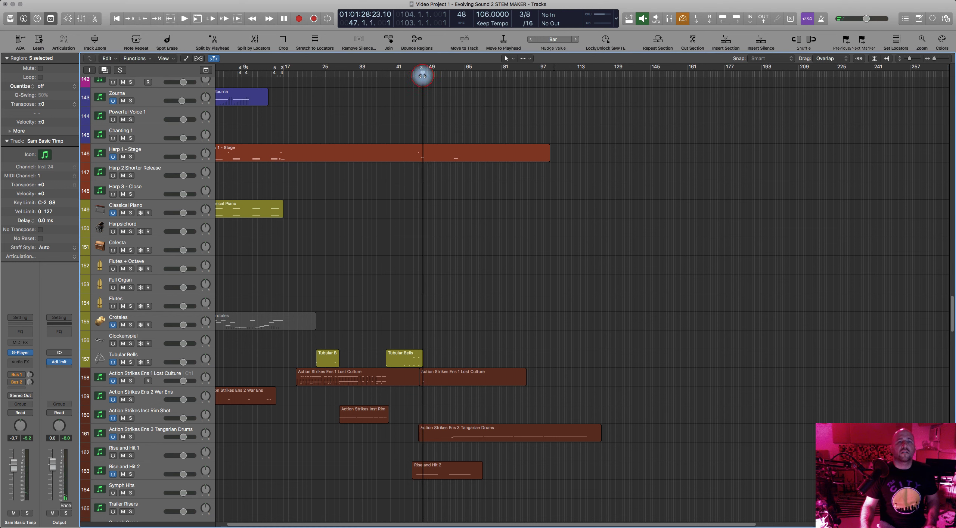
{"action": "key", "text": "space"}
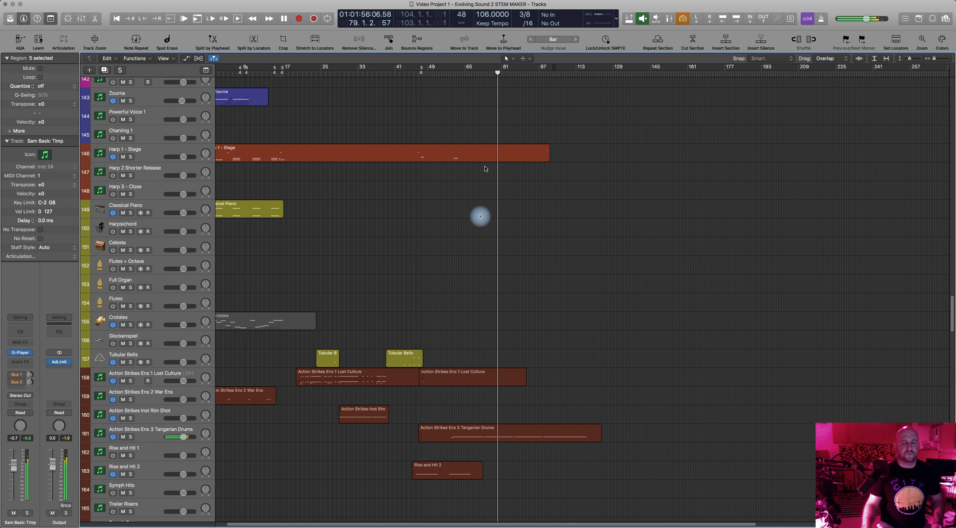
Extend the second Cello Stacc and Bass Stac regions together to about bar 133
{"action": "scroll", "coordinate": [546, 388], "scroll_direction": "down", "scroll_amount": 20}
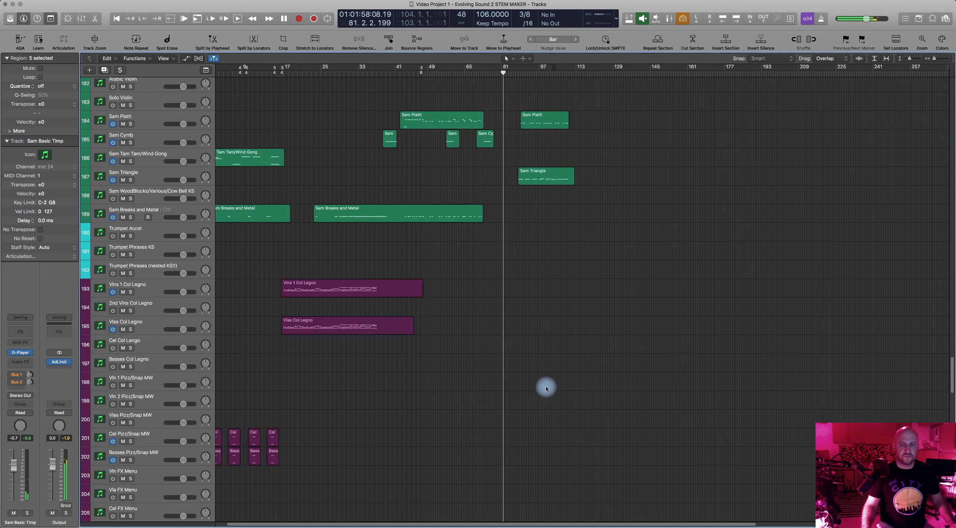
{"action": "scroll", "coordinate": [546, 387], "scroll_direction": "up", "scroll_amount": 1}
{"action": "scroll", "coordinate": [526, 363], "scroll_direction": "right", "scroll_amount": 5}
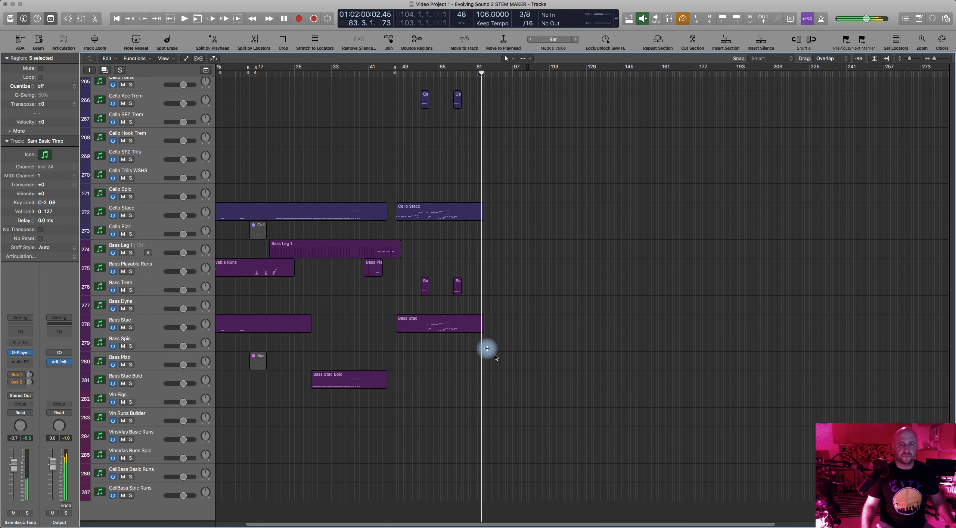
{"action": "left_click", "coordinate": [427, 321]}
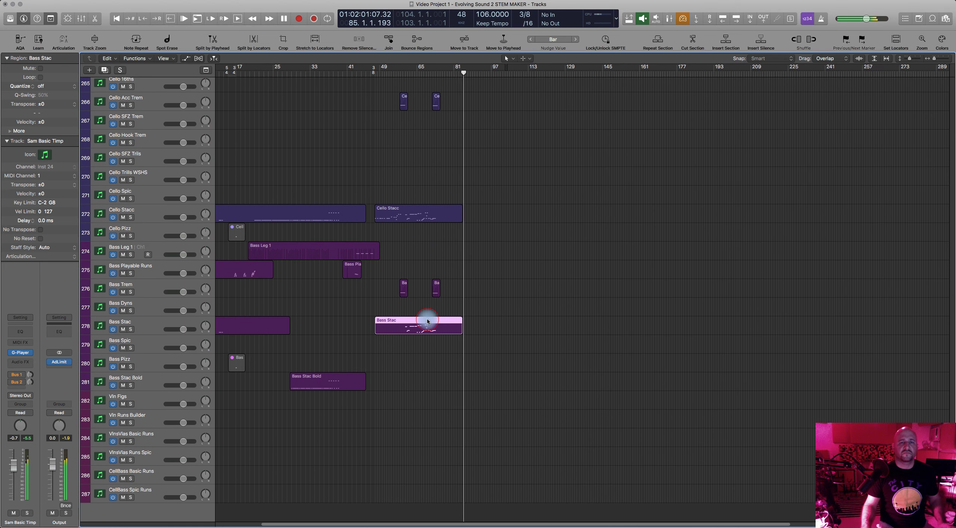
{"action": "left_click", "coordinate": [429, 212], "text": "shift"}
{"action": "left_click_drag", "start_coordinate": [480, 331], "coordinate": [581, 327]}
Listen to the arrangement through about bar 115, and open the extended Cello Stacc and Bass Stac regions in the Piano Roll
{"action": "scroll", "coordinate": [559, 199], "scroll_direction": "up", "scroll_amount": 15}
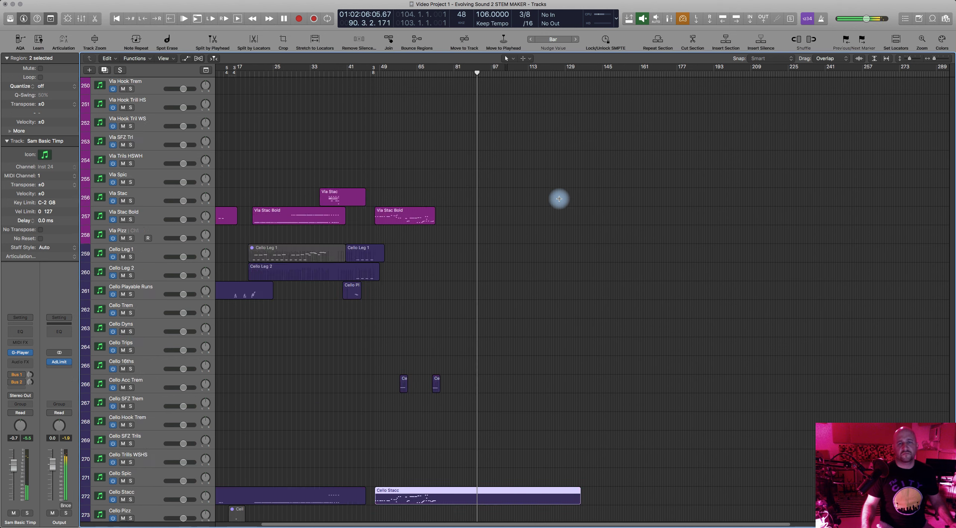
{"action": "scroll", "coordinate": [559, 199], "scroll_direction": "up", "scroll_amount": 13}
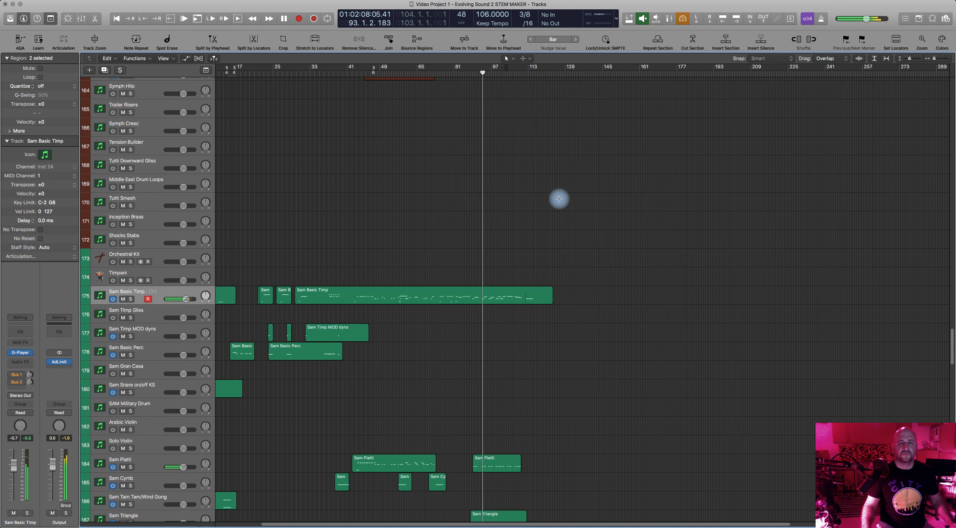
{"action": "scroll", "coordinate": [559, 198], "scroll_direction": "up", "scroll_amount": 3}
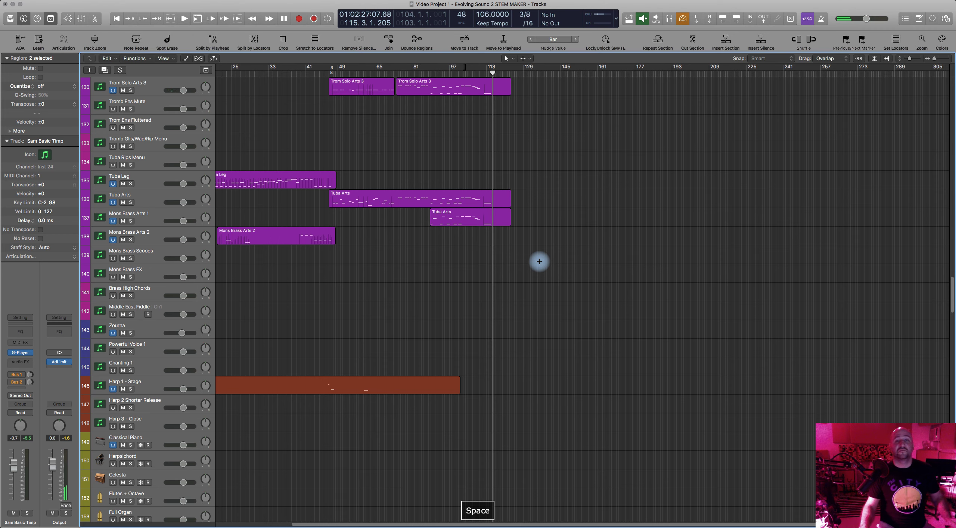
{"action": "scroll", "coordinate": [463, 261], "scroll_direction": "down", "scroll_amount": 20}
{"action": "scroll", "coordinate": [459, 444], "scroll_direction": "down", "scroll_amount": 20}
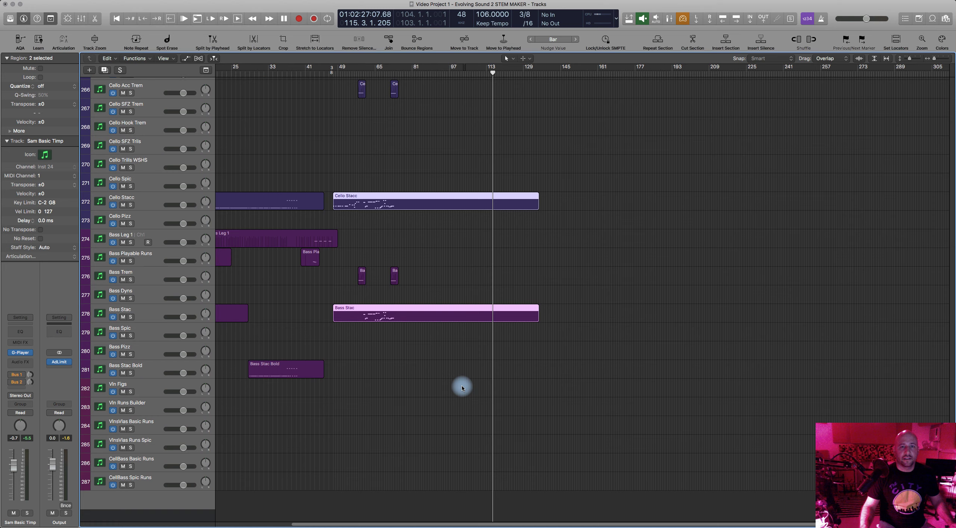
{"action": "key", "text": "e"}
{"action": "scroll", "coordinate": [473, 283], "scroll_direction": "left", "scroll_amount": 15}
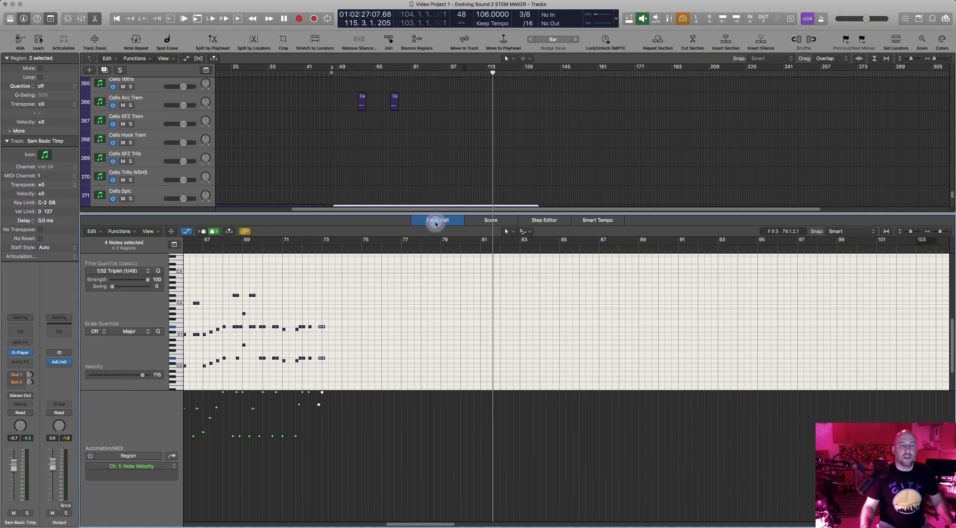
Set the playhead to bar 75, add the long Tuba Arts region to the Cello Stacc and Bass Stac selection, and open all three in the Piano Roll
{"action": "left_click", "coordinate": [435, 221]}
{"action": "scroll", "coordinate": [527, 249], "scroll_direction": "up", "scroll_amount": 20}
{"action": "scroll", "coordinate": [523, 286], "scroll_direction": "up", "scroll_amount": 20}
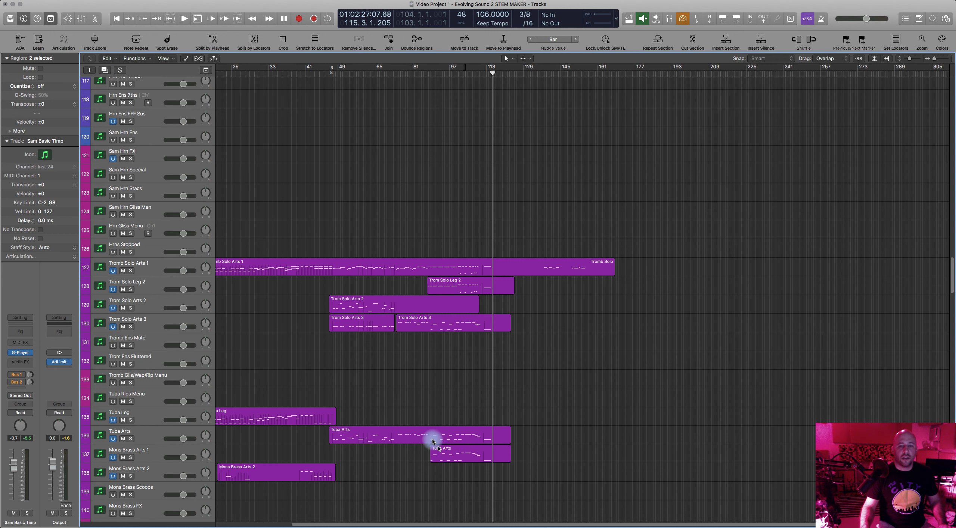
{"action": "left_click", "coordinate": [399, 75]}
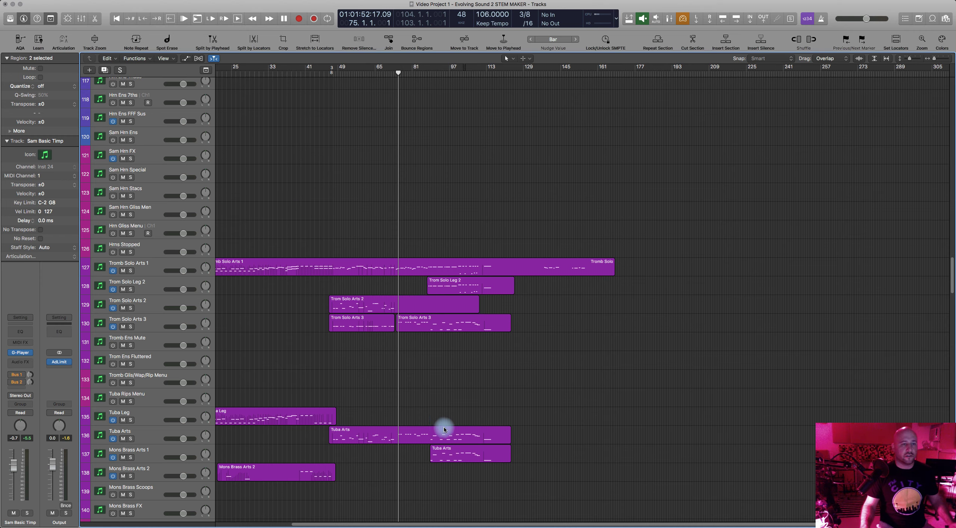
{"action": "scroll", "coordinate": [444, 429], "scroll_direction": "down", "scroll_amount": 5}
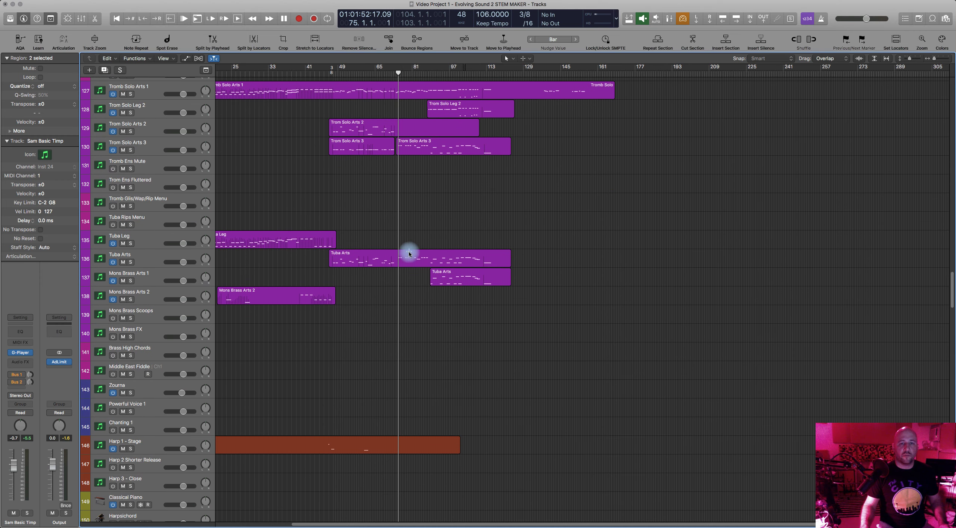
{"action": "left_click", "coordinate": [408, 253], "text": "shift"}
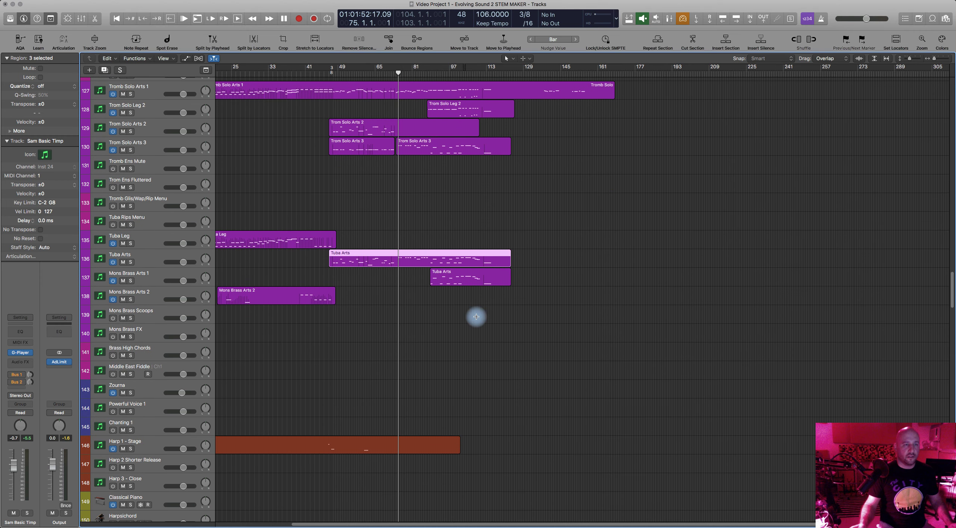
{"action": "scroll", "coordinate": [476, 317], "scroll_direction": "down", "scroll_amount": 1}
{"action": "scroll", "coordinate": [476, 317], "scroll_direction": "down", "scroll_amount": 20}
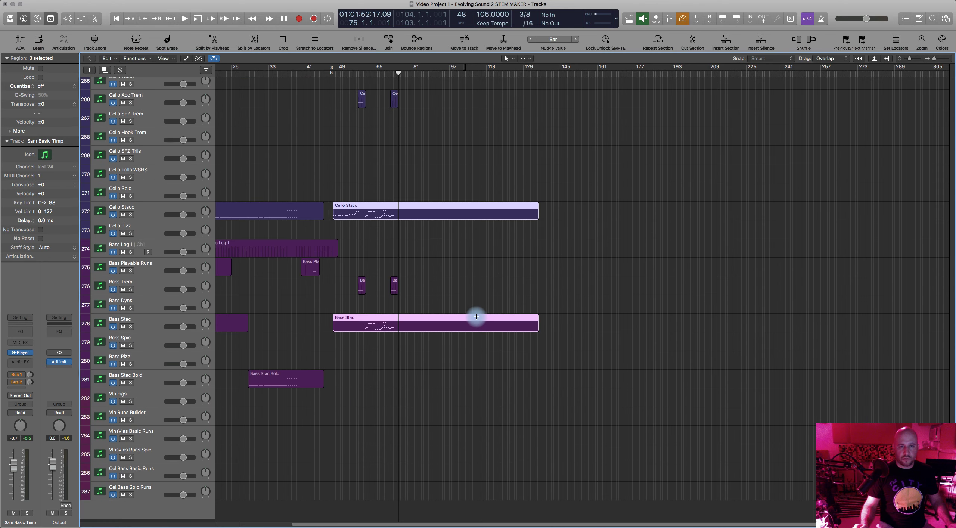
{"action": "double_click", "coordinate": [476, 317]}
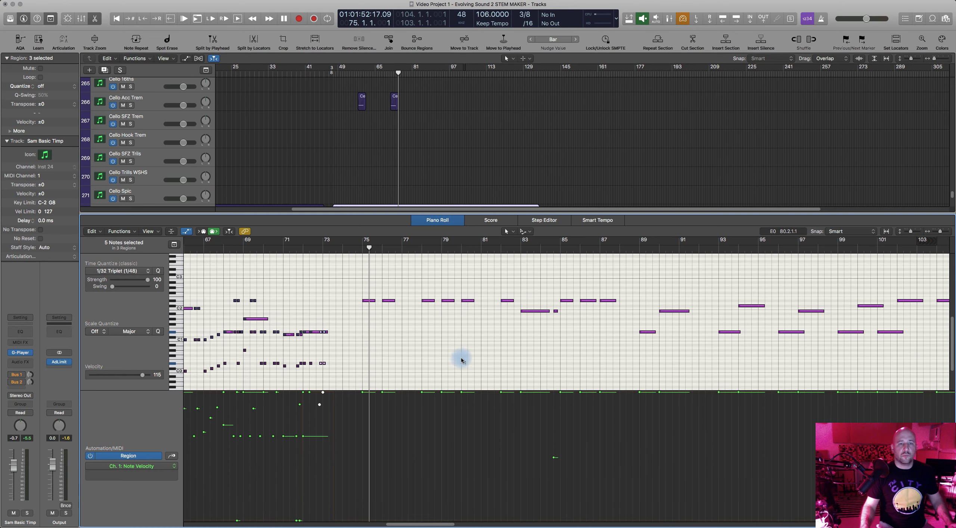
Examine the tuba line against the cello and bass staccato notes, and play the passage from about bar 67 to bar 70
{"action": "scroll", "coordinate": [461, 360], "scroll_direction": "left", "scroll_amount": 5}
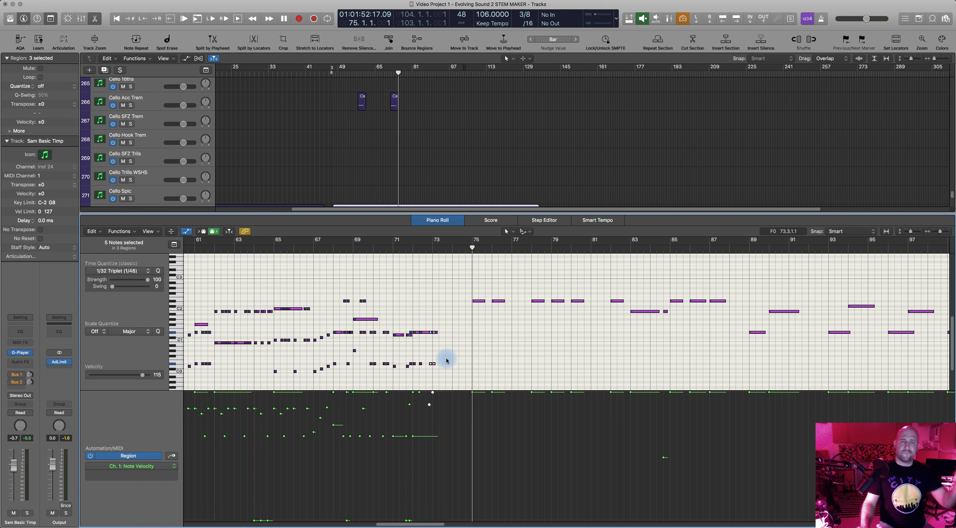
{"action": "scroll", "coordinate": [455, 358], "scroll_direction": "right", "scroll_amount": 10}
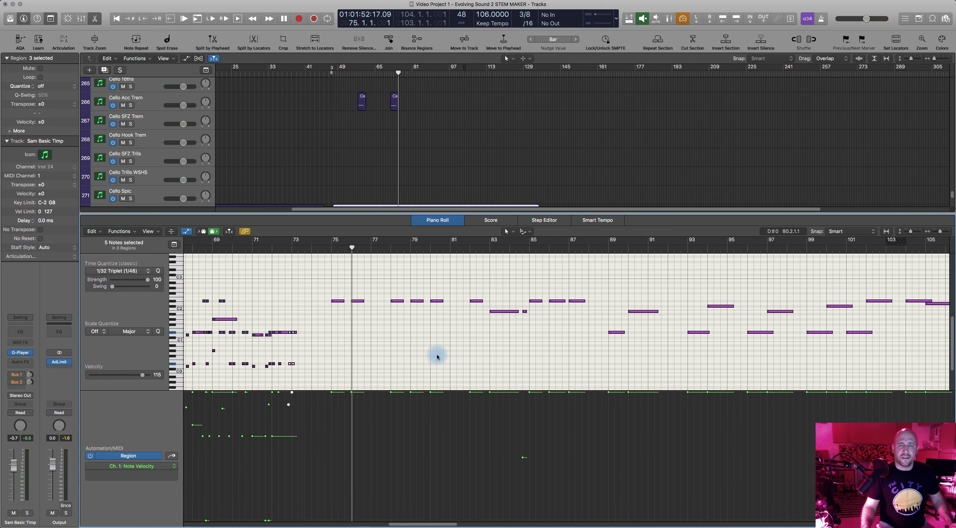
{"action": "scroll", "coordinate": [392, 338], "scroll_direction": "left", "scroll_amount": 6}
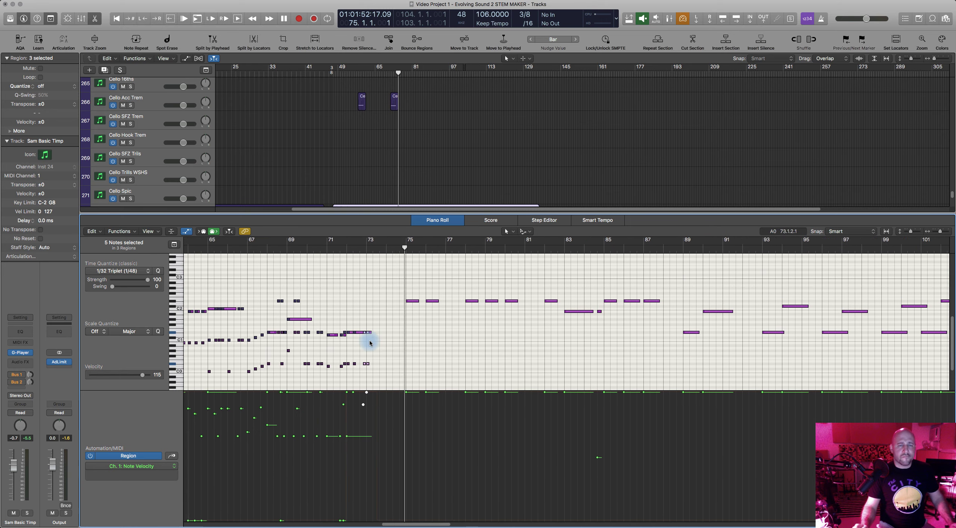
{"action": "scroll", "coordinate": [370, 343], "scroll_direction": "left", "scroll_amount": 2}
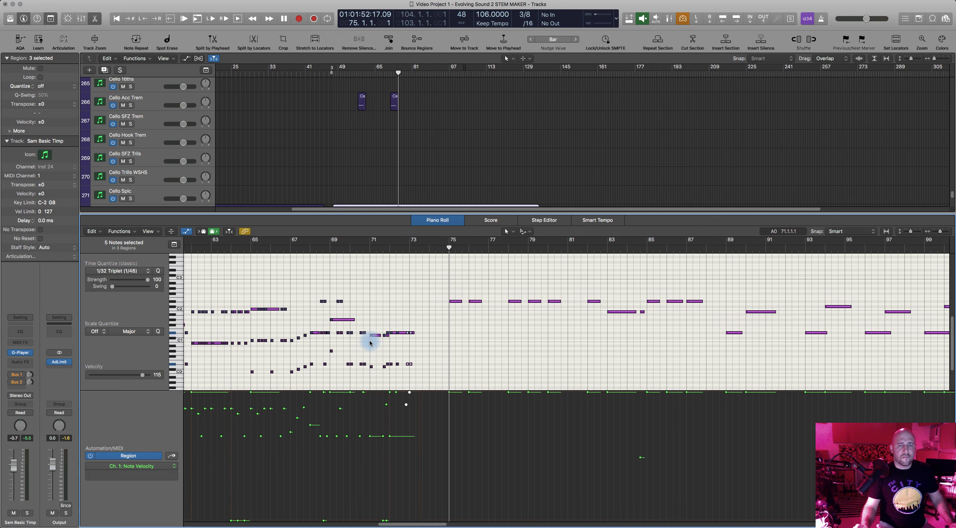
{"action": "scroll", "coordinate": [381, 267], "scroll_direction": "left", "scroll_amount": 6}
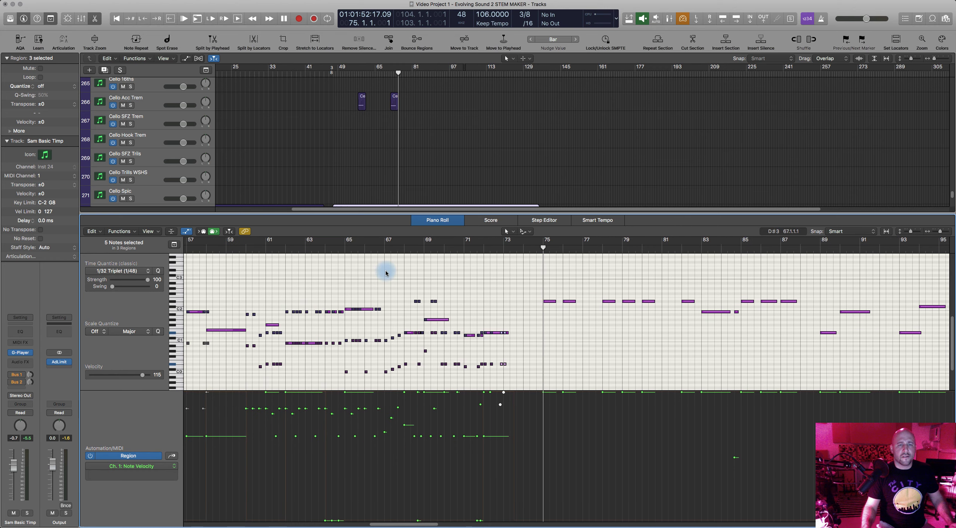
{"action": "scroll", "coordinate": [386, 273], "scroll_direction": "left", "scroll_amount": 2}
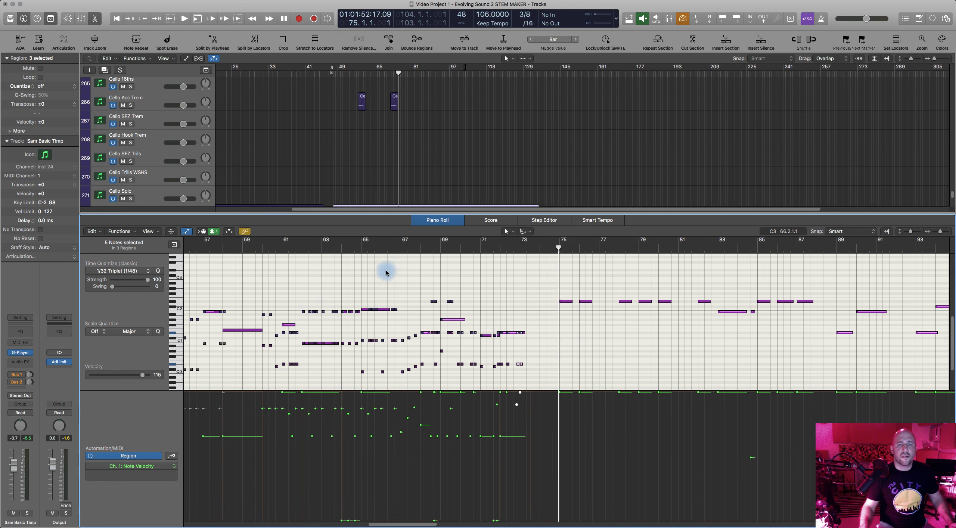
{"action": "left_click", "coordinate": [416, 249]}
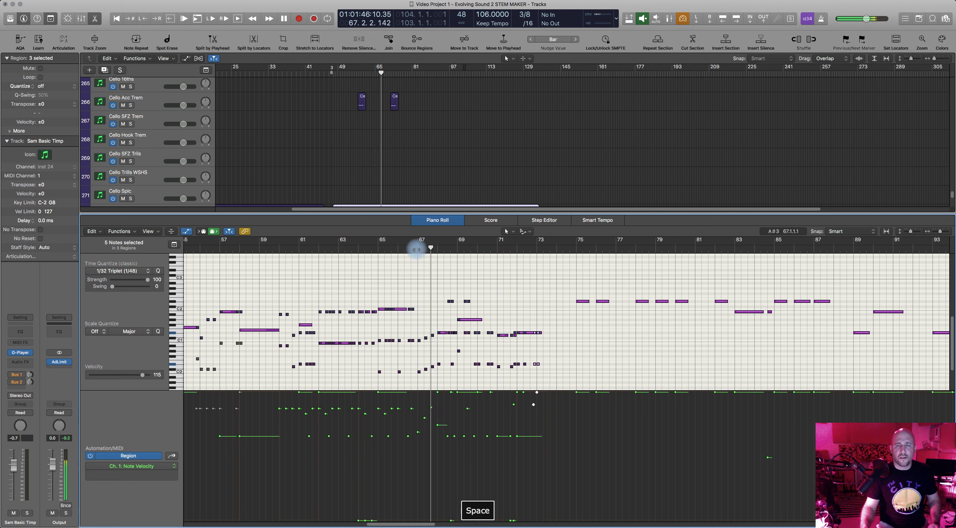
{"action": "key", "text": "space"}
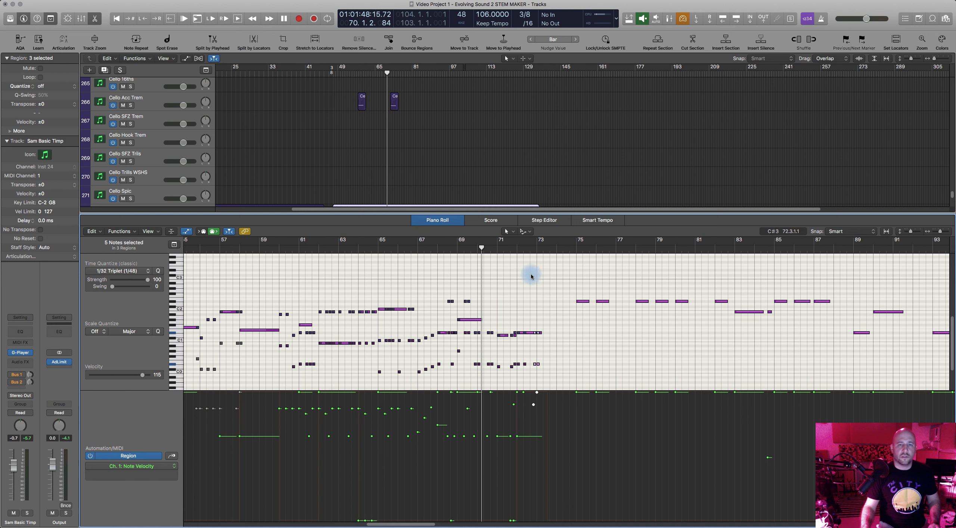
Play the arrangement from bar 70 to about bar 75, where the staccato notes run out
{"action": "scroll", "coordinate": [519, 277], "scroll_direction": "right", "scroll_amount": 6}
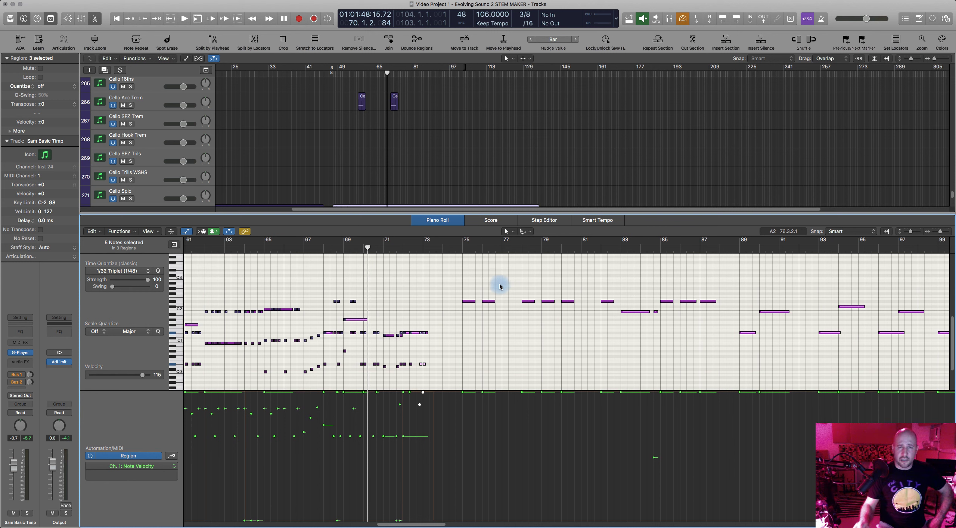
{"action": "left_click", "coordinate": [368, 250]}
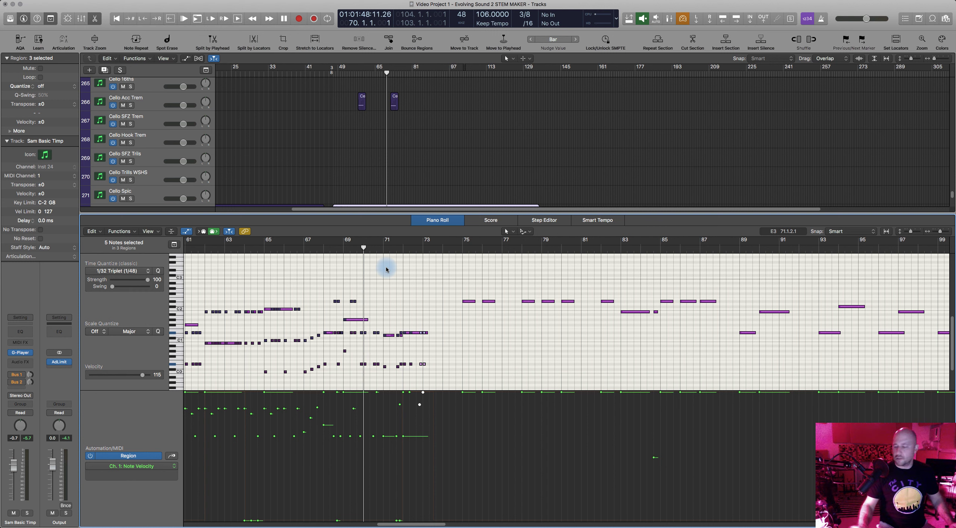
{"action": "key", "text": "space"}
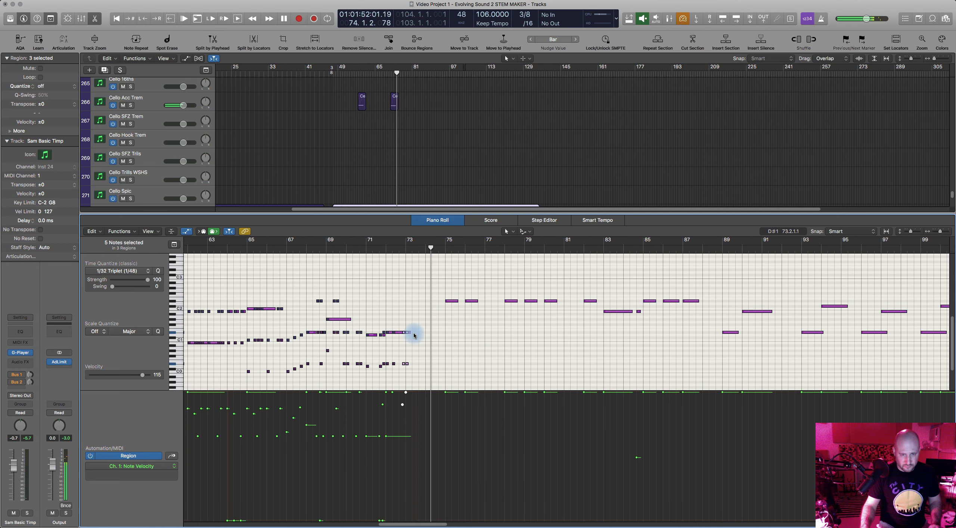
{"action": "key", "text": "space"}
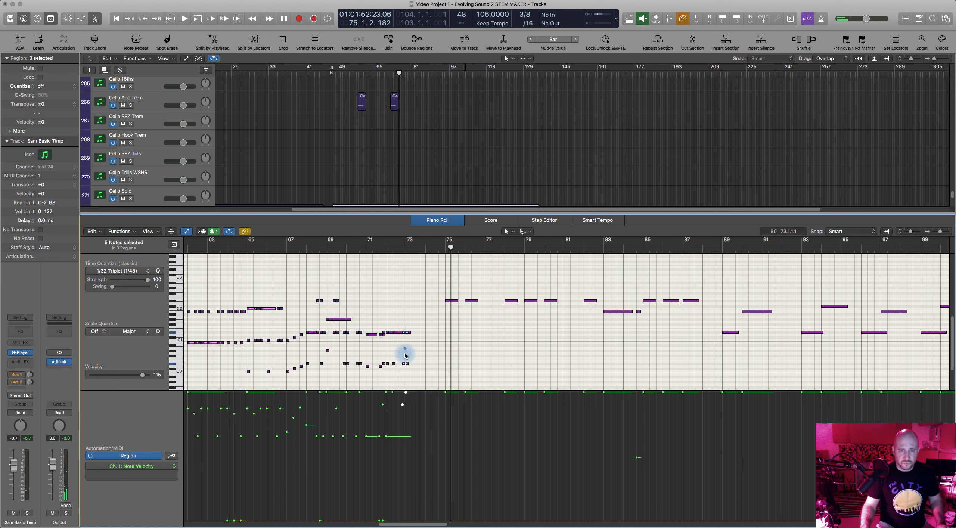
Remove Tuba Arts from the region selection and copy the last eight cello and bass staccato notes from bar 72 to bar 75
{"action": "scroll", "coordinate": [437, 166], "scroll_direction": "up", "scroll_amount": 20}
{"action": "scroll", "coordinate": [436, 165], "scroll_direction": "up", "scroll_amount": 15}
{"action": "scroll", "coordinate": [436, 166], "scroll_direction": "up", "scroll_amount": 10}
{"action": "scroll", "coordinate": [437, 166], "scroll_direction": "up", "scroll_amount": 8}
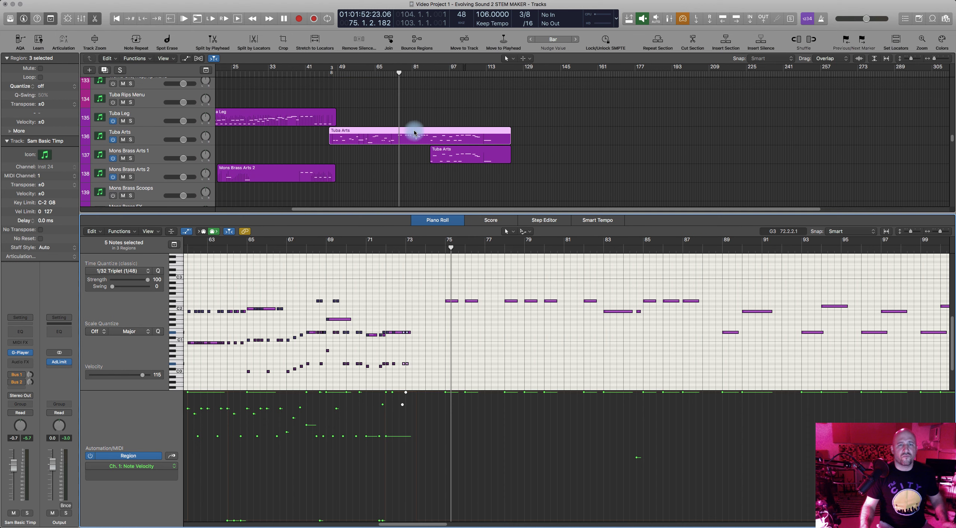
{"action": "left_click", "coordinate": [414, 136], "text": "shift"}
{"action": "left_click_drag", "start_coordinate": [387, 326], "coordinate": [421, 387]}
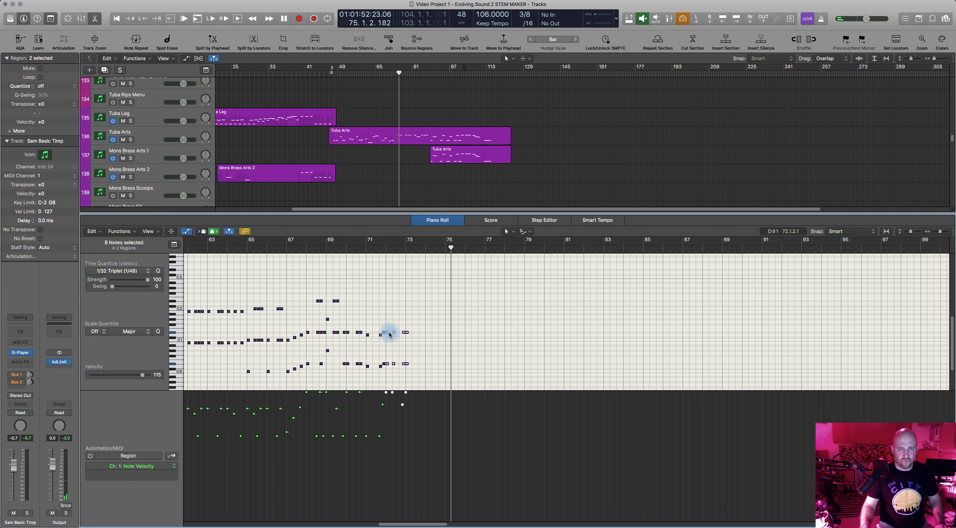
{"action": "left_click_drag", "start_coordinate": [388, 335], "coordinate": [443, 334]}
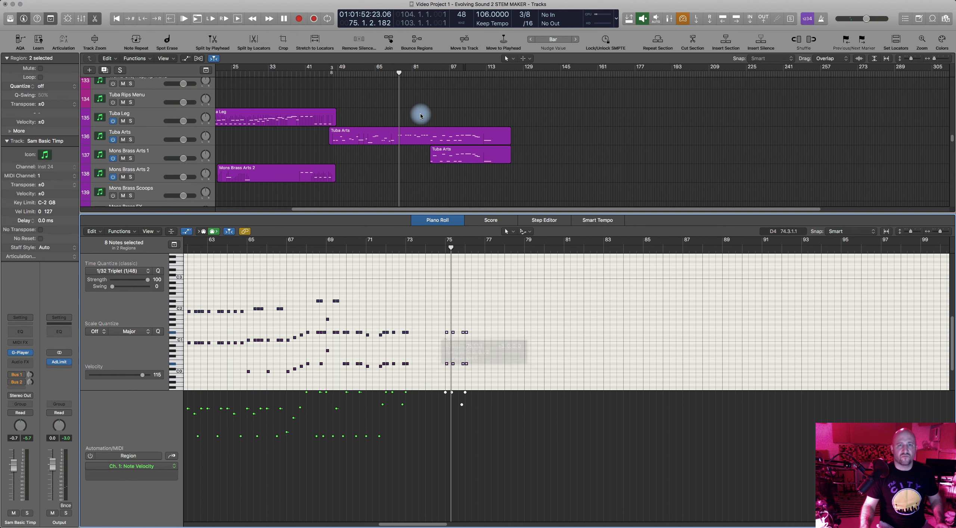
Show the Tuba Arts region alongside the staccato parts again and play the copied notes from bar 75 to bar 76
{"action": "left_click", "coordinate": [429, 132], "text": "shift"}
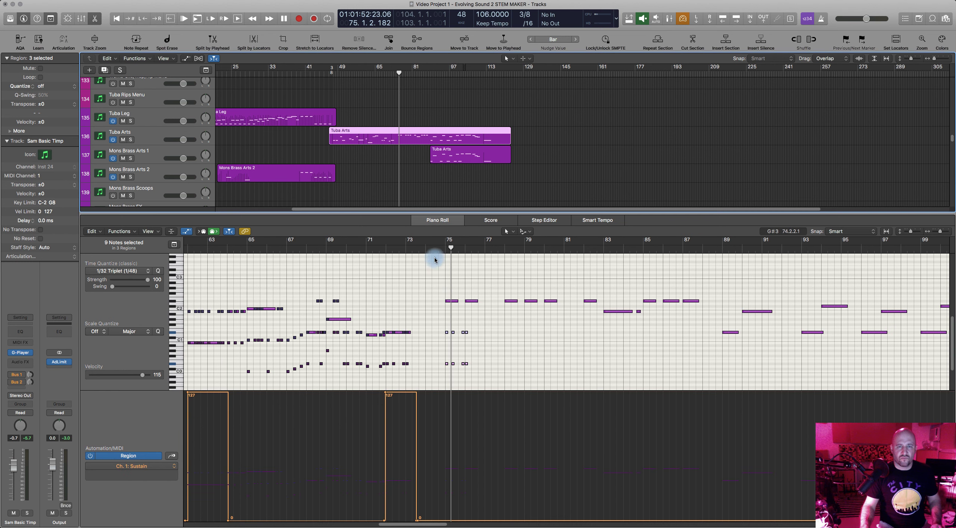
{"action": "key", "text": "space"}
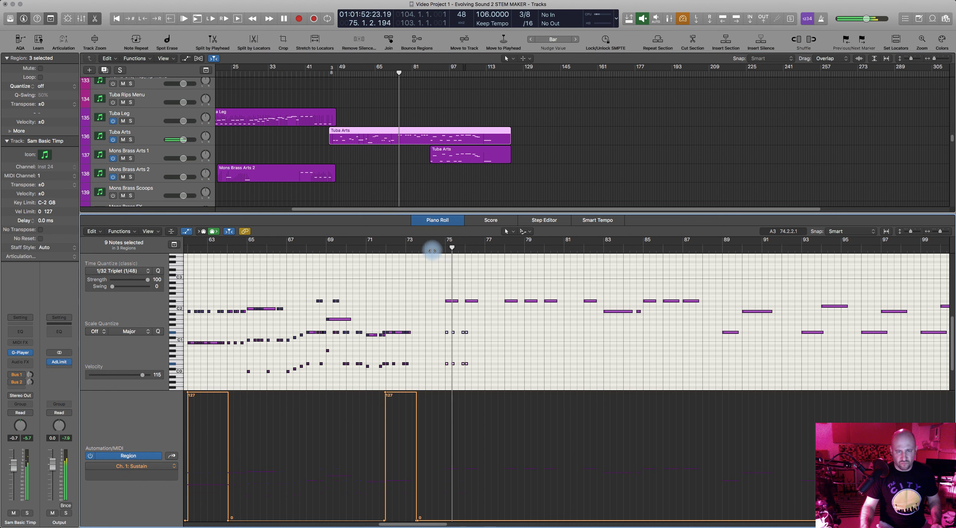
{"action": "key", "text": "space"}
{"action": "scroll", "coordinate": [488, 343], "scroll_direction": "right", "scroll_amount": 2}
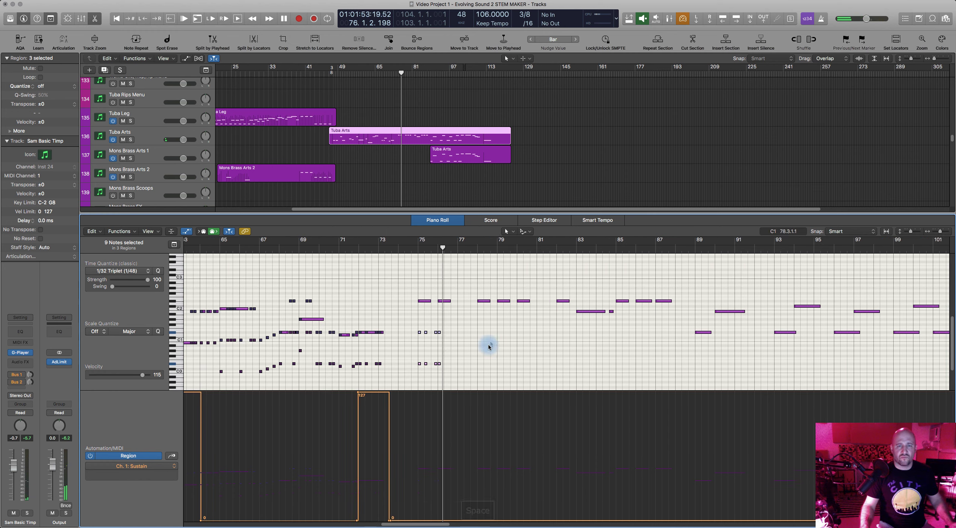
Copy the eight staccato notes at bar 75 to bar 78 in both parts, and play the passage from bar 75
{"action": "key", "text": "super+Right"}
{"action": "key", "text": "super+Right"}
{"action": "left_click_drag", "start_coordinate": [384, 326], "coordinate": [455, 372]}
{"action": "left_click_drag", "start_coordinate": [391, 364], "coordinate": [512, 364]}
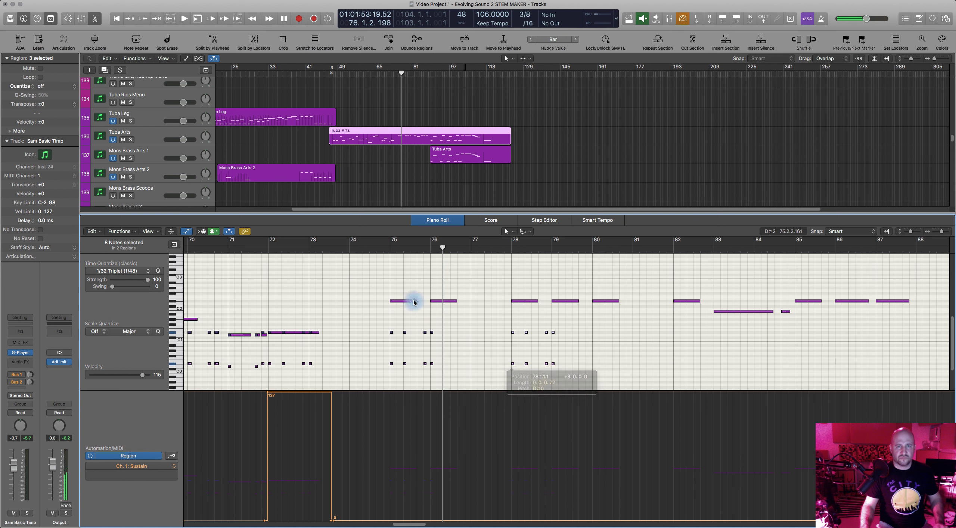
{"action": "left_click", "coordinate": [389, 254]}
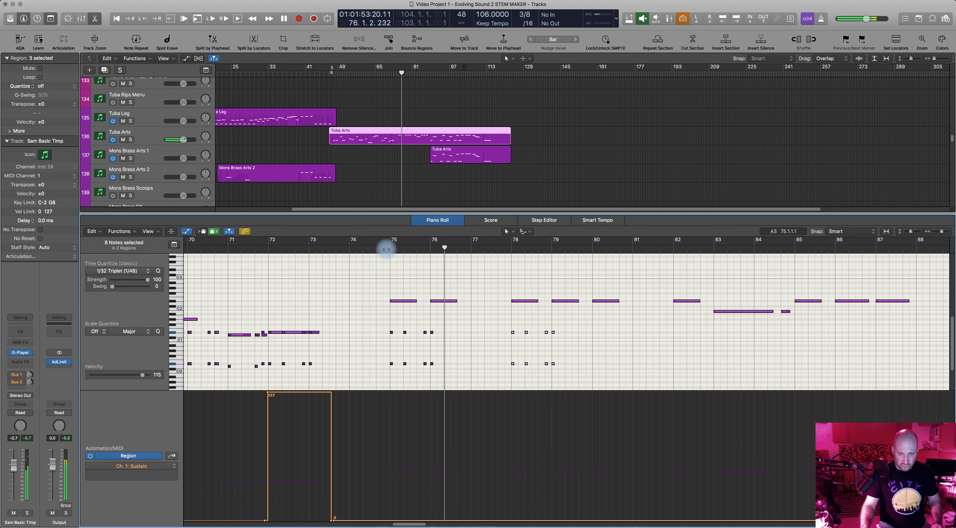
{"action": "key", "text": "space"}
Add an octave pair of pickup notes just before the copied figure at bar 78, and play from bar 77 to bar 79
{"action": "left_click_drag", "start_coordinate": [538, 324], "coordinate": [497, 367]}
{"action": "left_click", "coordinate": [469, 250]}
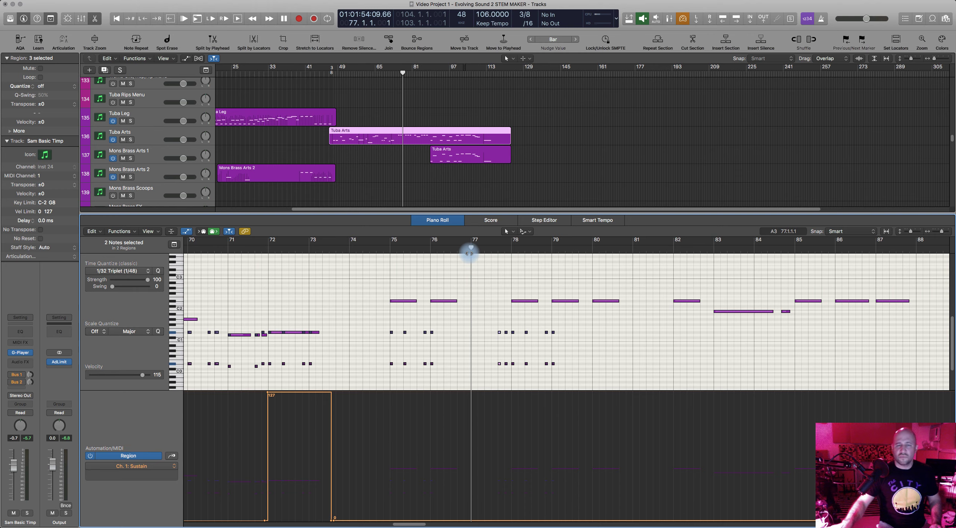
{"action": "scroll", "coordinate": [481, 337], "scroll_direction": "right", "scroll_amount": 5}
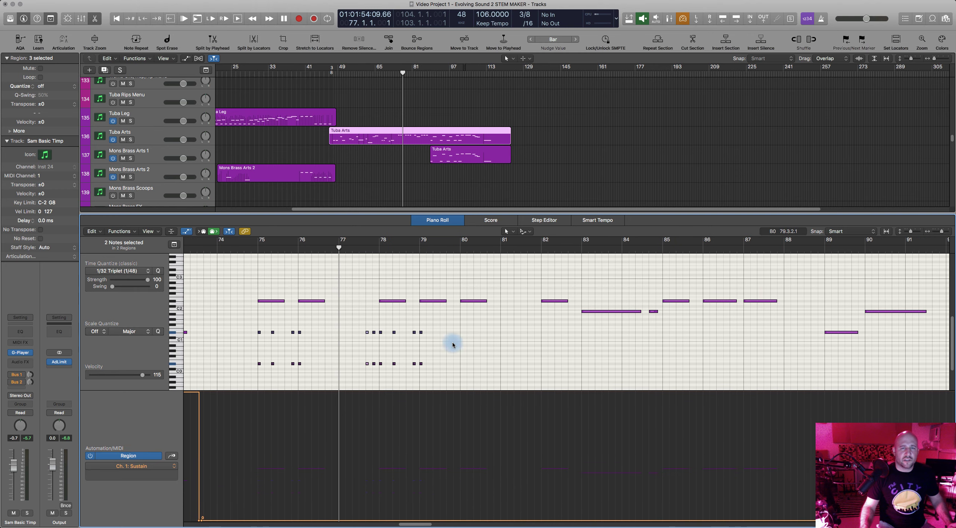
{"action": "scroll", "coordinate": [434, 349], "scroll_direction": "right", "scroll_amount": 2}
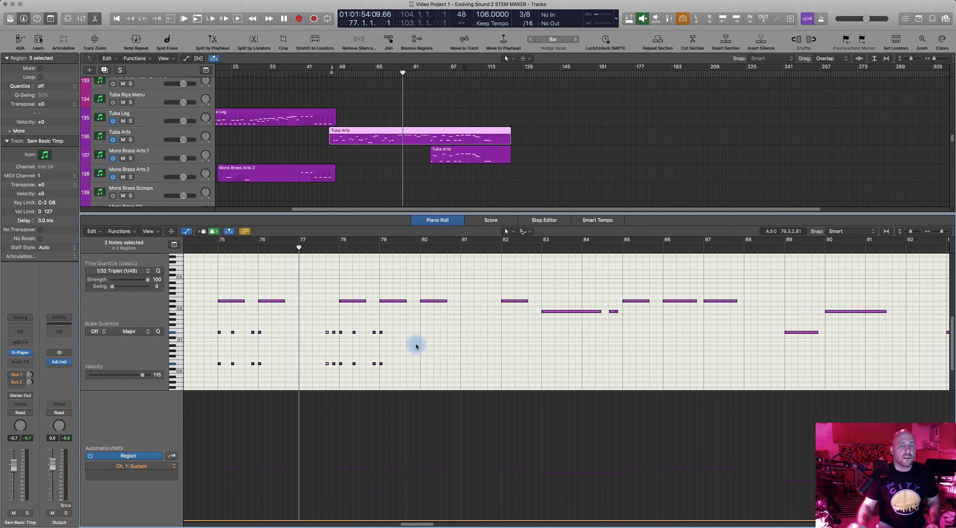
{"action": "key", "text": "space"}
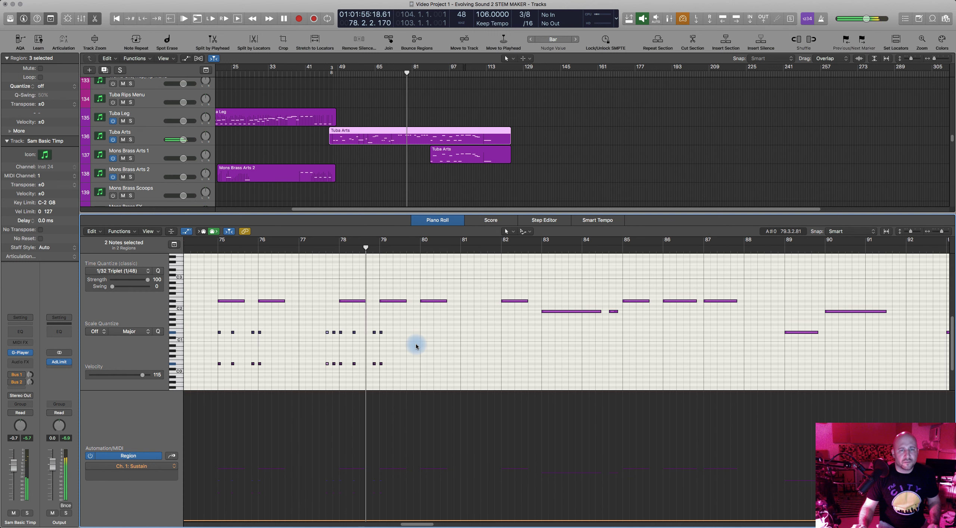
{"action": "key", "text": "space"}
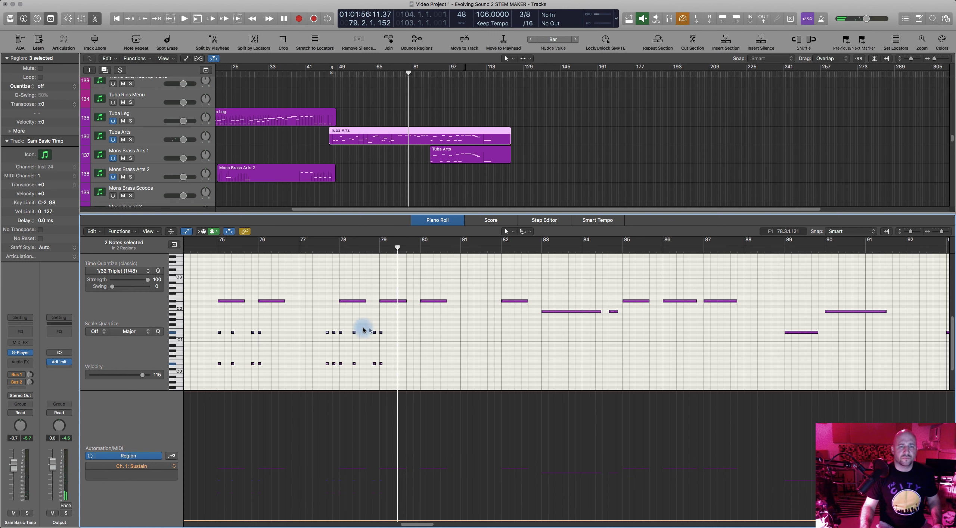
Copy the twelve staccato notes around bar 78, pickup included, to bar 80 and play the passage from bar 77
{"action": "left_click_drag", "start_coordinate": [319, 329], "coordinate": [386, 381]}
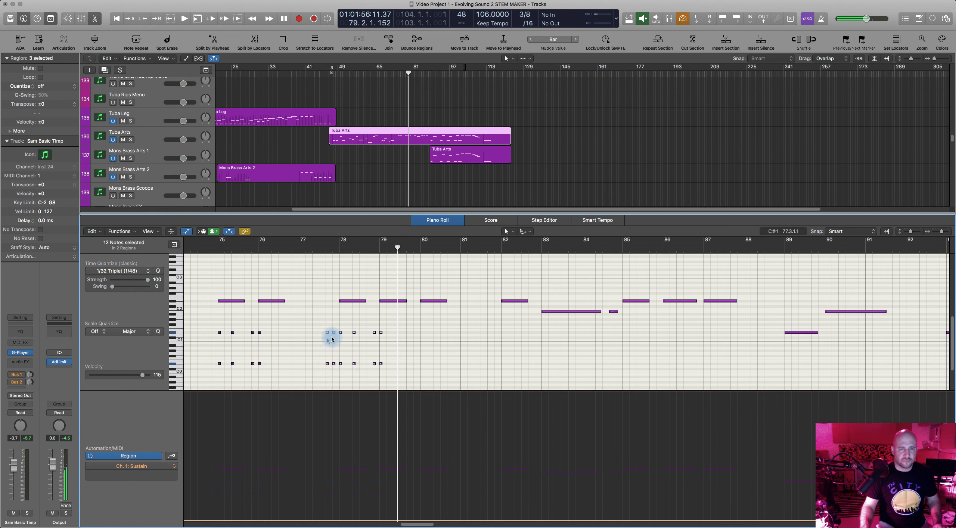
{"action": "left_click_drag", "start_coordinate": [341, 335], "coordinate": [423, 335]}
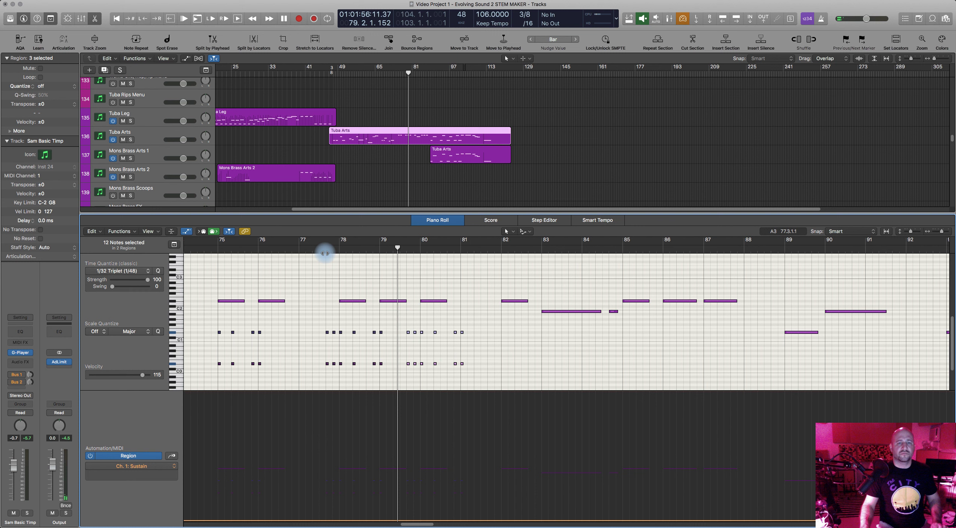
{"action": "left_click", "coordinate": [324, 251]}
{"action": "key", "text": "space"}
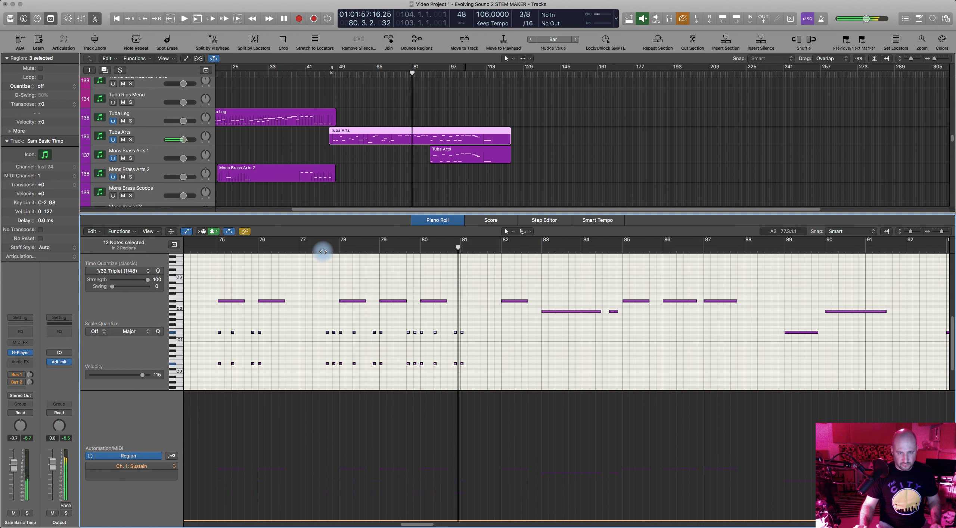
{"action": "key", "text": "space"}
{"action": "left_click", "coordinate": [317, 248]}
{"action": "key", "text": "space"}
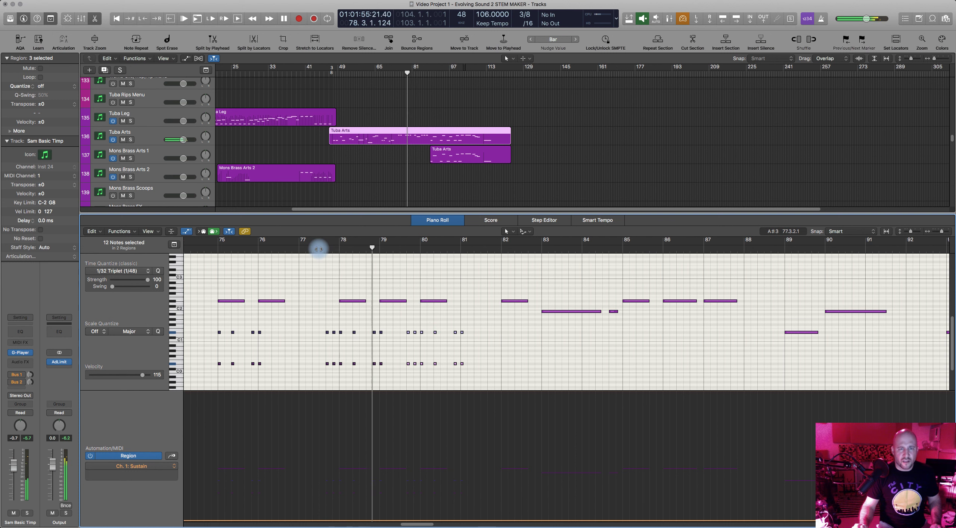
Delete the octave pair midway through bar 80 from the copied staccato figure and play from bar 77
{"action": "key", "text": "space"}
{"action": "left_click_drag", "start_coordinate": [429, 322], "coordinate": [442, 378]}
{"action": "left_click", "coordinate": [322, 250]}
{"action": "key", "text": "space"}
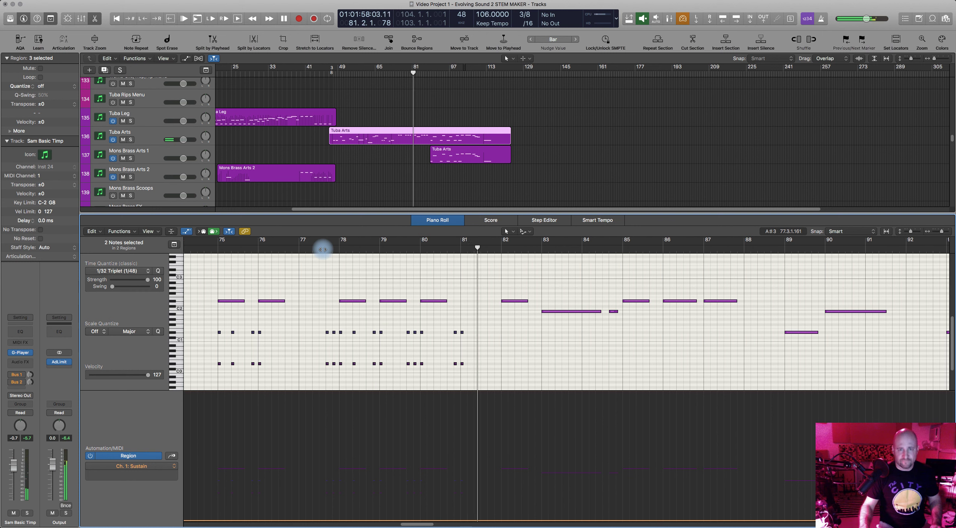
{"action": "key", "text": "space"}
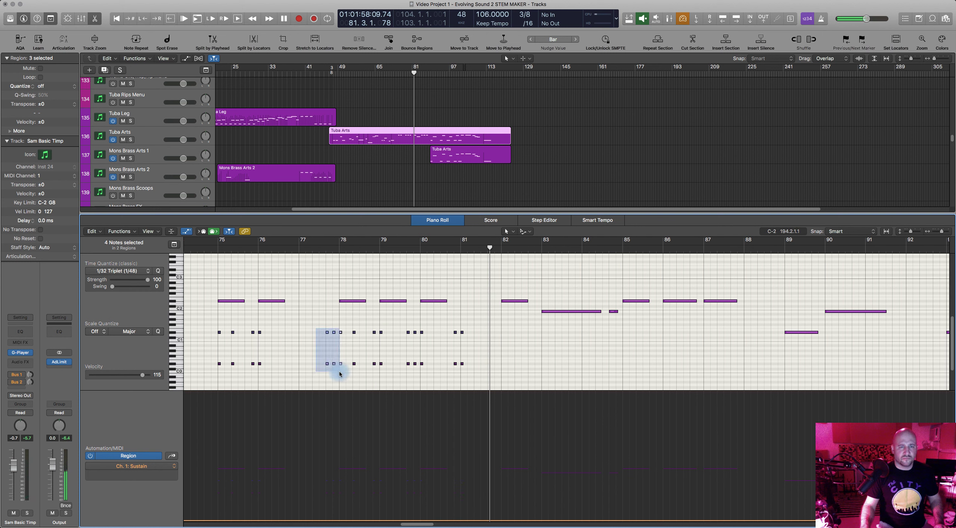
Copy the six staccato notes of the pickup into bar 78 to bar 82, and play from bar 81
{"action": "left_click_drag", "start_coordinate": [339, 372], "coordinate": [342, 372]}
{"action": "left_click_drag", "start_coordinate": [340, 335], "coordinate": [504, 333]}
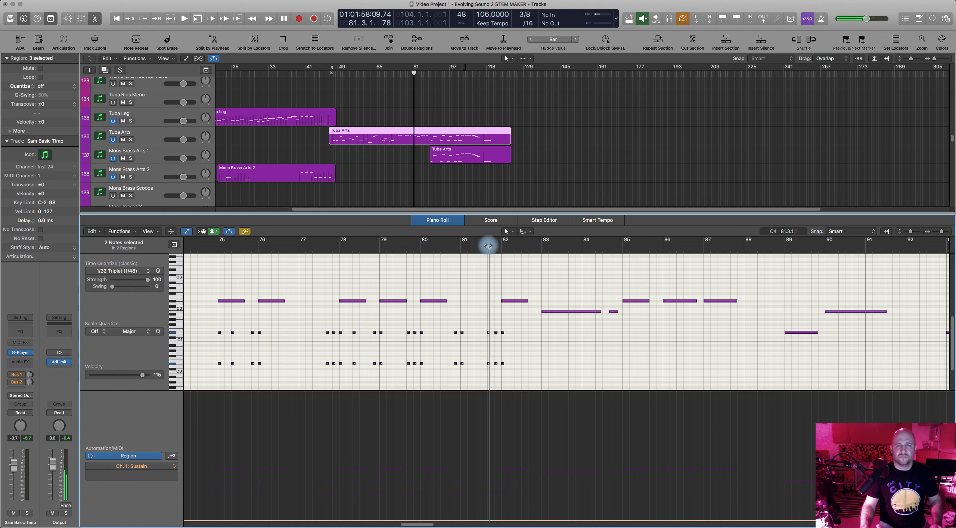
{"action": "key", "text": "space"}
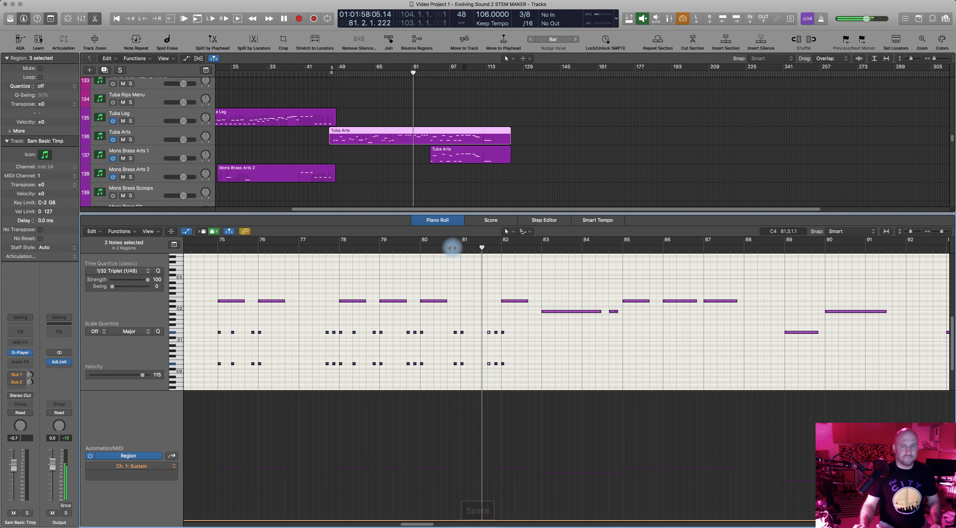
{"action": "key", "text": "space"}
Copy the six notes between bars 78 and 79 to follow the bar 82 pickup, and play from bar 81
{"action": "left_click_drag", "start_coordinate": [478, 327], "coordinate": [506, 368]}
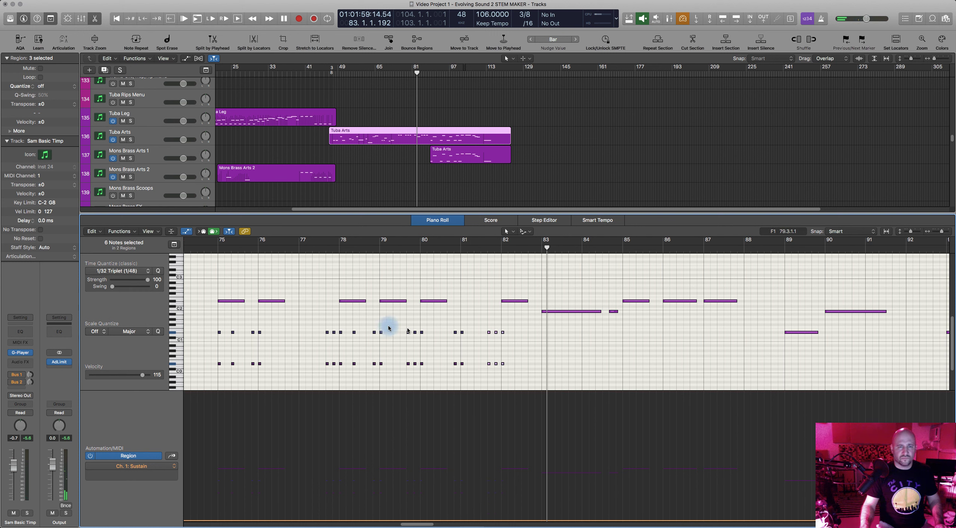
{"action": "left_click_drag", "start_coordinate": [342, 331], "coordinate": [384, 367]}
{"action": "left_click_drag", "start_coordinate": [355, 333], "coordinate": [516, 334]}
{"action": "left_click", "coordinate": [480, 248]}
{"action": "key", "text": "space"}
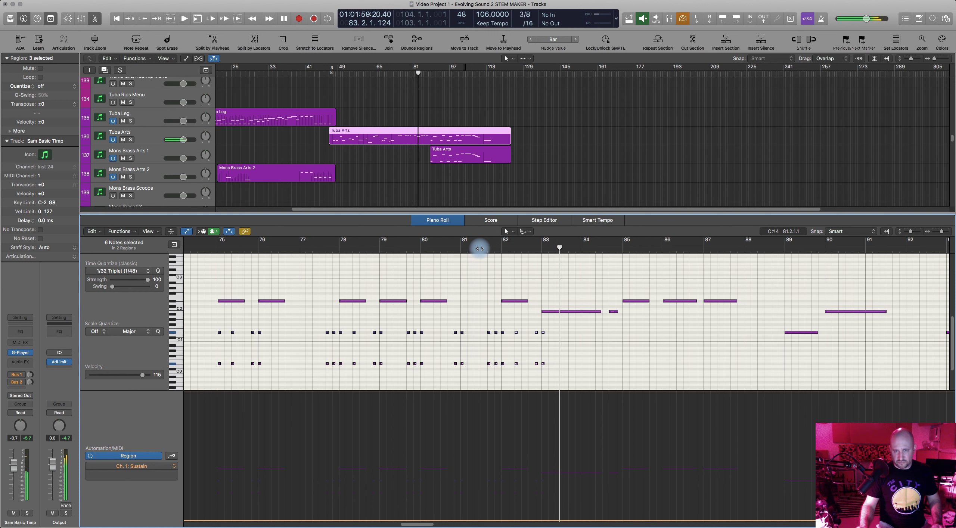
{"action": "key", "text": "space"}
Try transposing the octave pair on the bar 83 downbeat upward, and play from bar 82
{"action": "left_click_drag", "start_coordinate": [557, 367], "coordinate": [545, 324]}
{"action": "key", "text": "alt+Up"}
{"action": "key", "text": "alt+Up"}
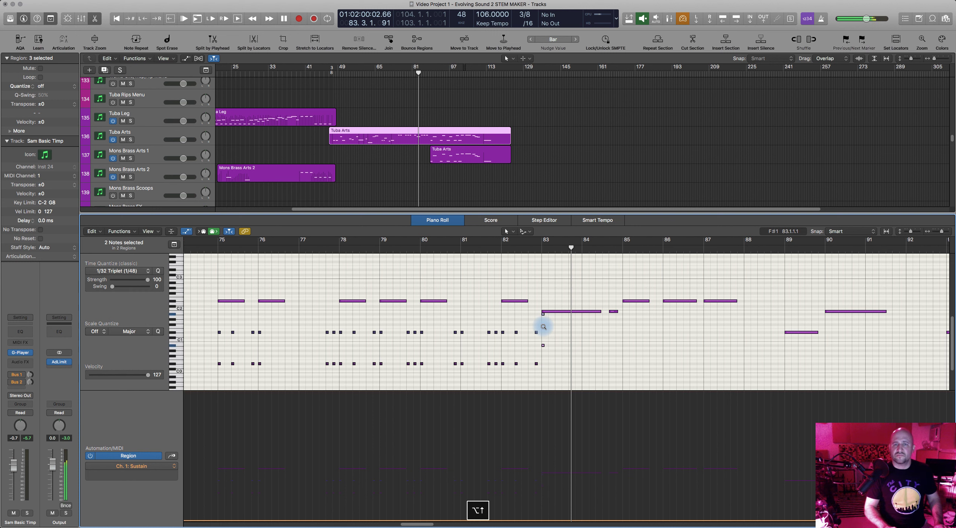
{"action": "left_click", "coordinate": [511, 252]}
{"action": "key", "text": "space"}
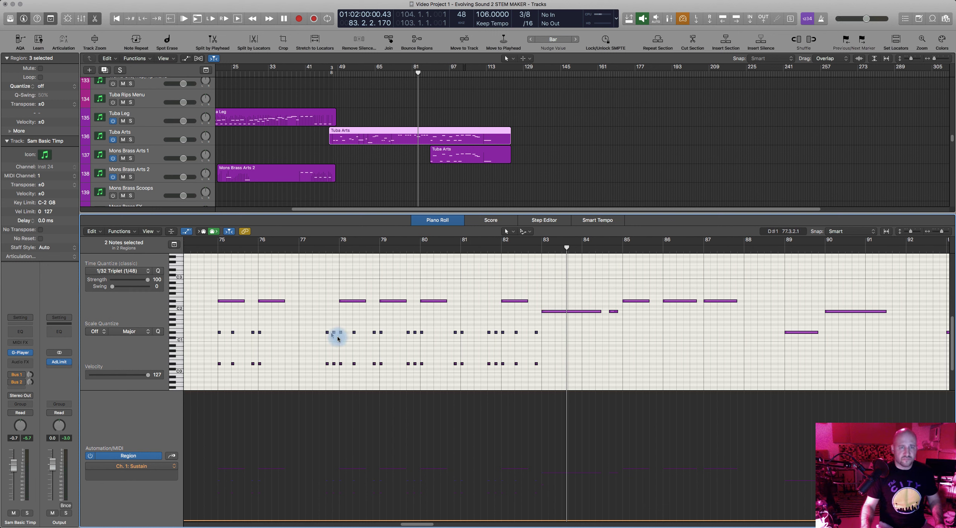
Copy the fourteen staccato notes from bar 78 to bar 80 onto bar 83, and play from bar 82
{"action": "left_click_drag", "start_coordinate": [339, 321], "coordinate": [430, 379]}
{"action": "left_click_drag", "start_coordinate": [341, 333], "coordinate": [544, 314]}
{"action": "left_click", "coordinate": [526, 250]}
{"action": "key", "text": "space"}
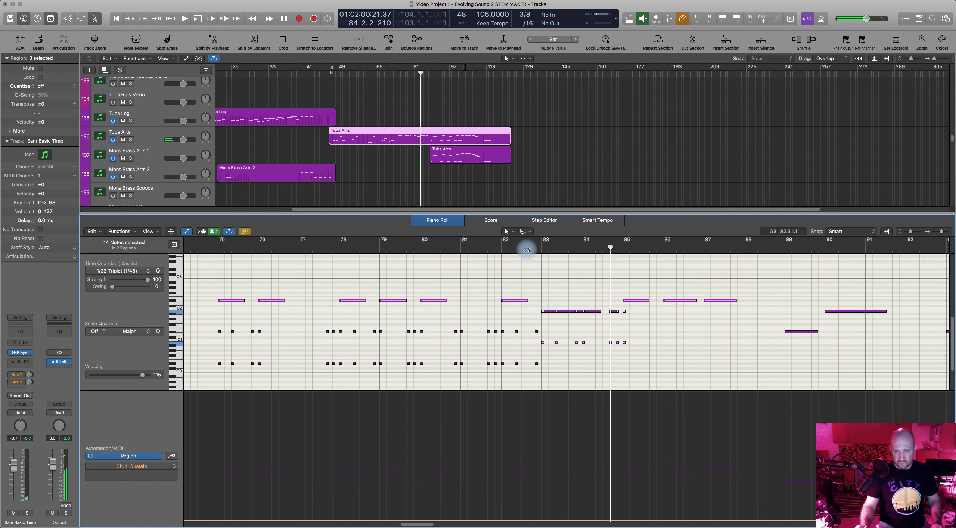
Transpose the copied notes from bar 83 to bar 85 down to the earlier figure's pitches, and play from bar 82
{"action": "key", "text": "space"}
{"action": "key", "text": "alt+Down"}
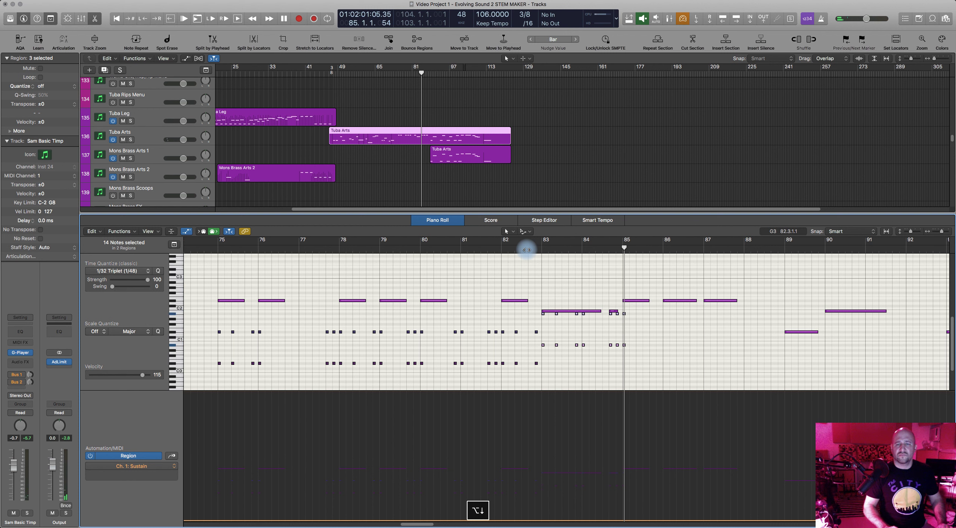
{"action": "left_click", "coordinate": [516, 251]}
{"action": "key", "text": "space"}
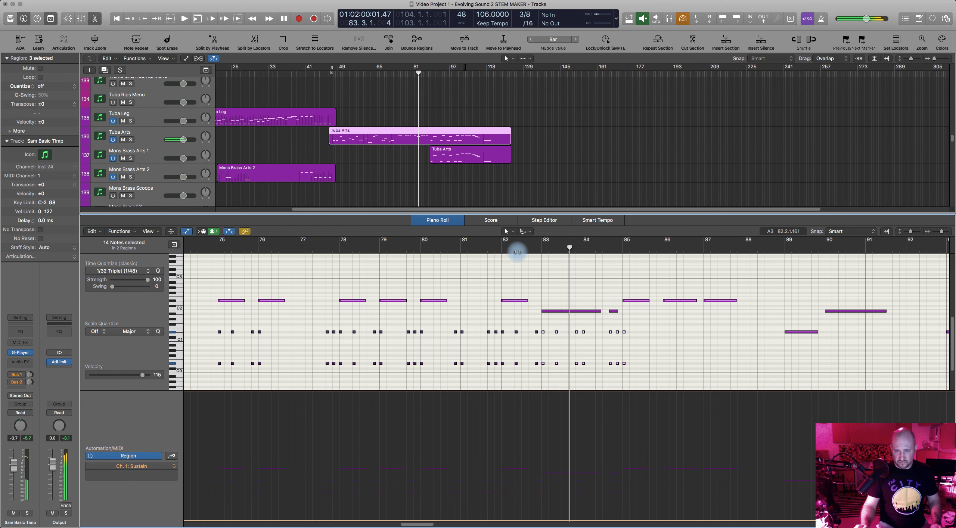
{"action": "key", "text": "space"}
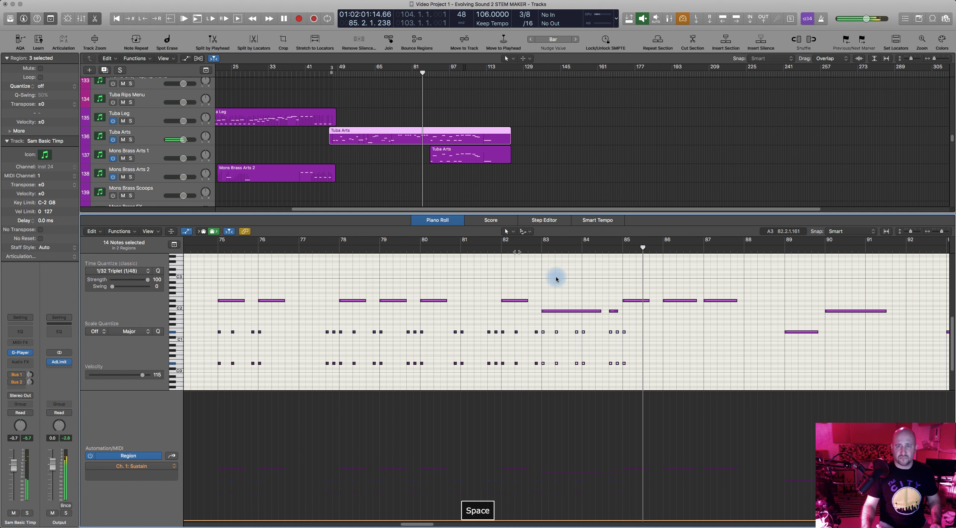
Play the extended staccato passage against the tuba line from bar 73 to bar 85
{"action": "scroll", "coordinate": [527, 325], "scroll_direction": "right", "scroll_amount": 5}
{"action": "scroll", "coordinate": [285, 304], "scroll_direction": "left", "scroll_amount": 4}
{"action": "scroll", "coordinate": [299, 305], "scroll_direction": "left", "scroll_amount": 5}
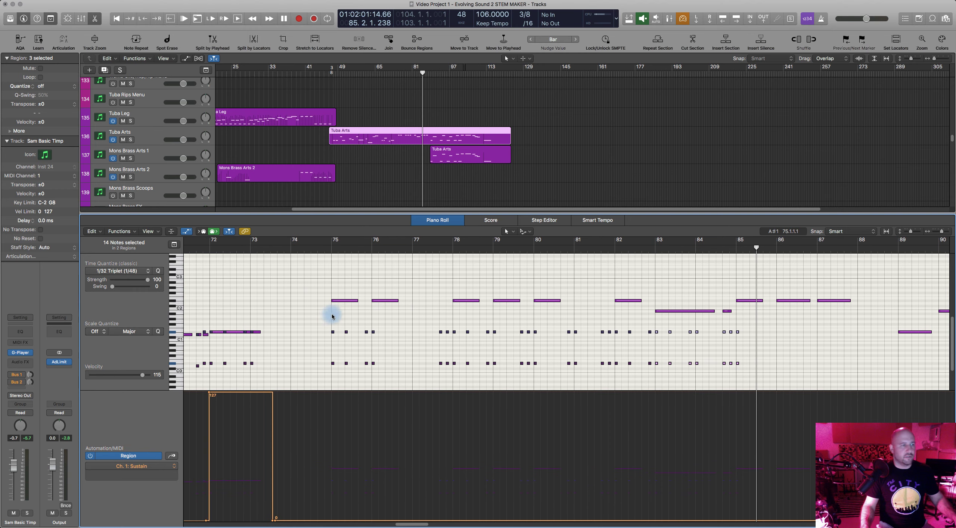
{"action": "key", "text": "super+Left"}
{"action": "scroll", "coordinate": [423, 302], "scroll_direction": "right", "scroll_amount": 3}
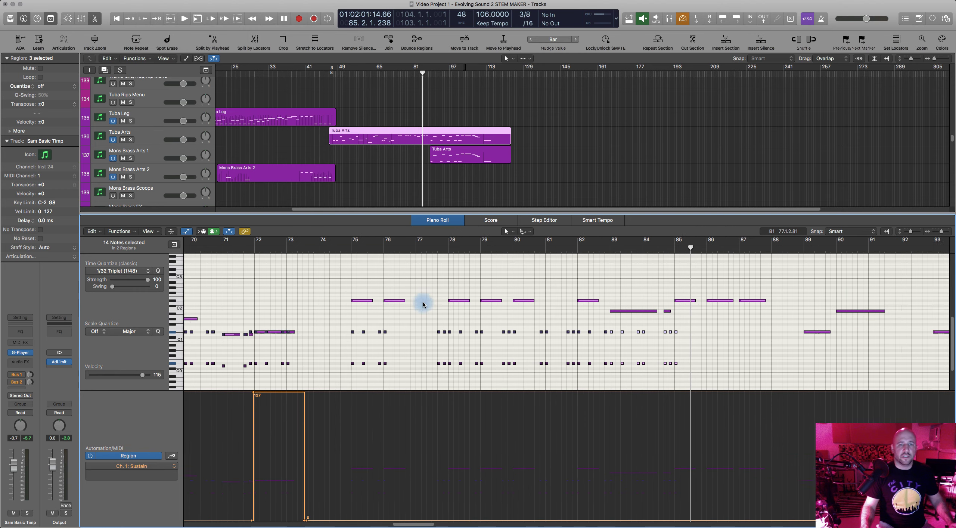
{"action": "left_click", "coordinate": [318, 248]}
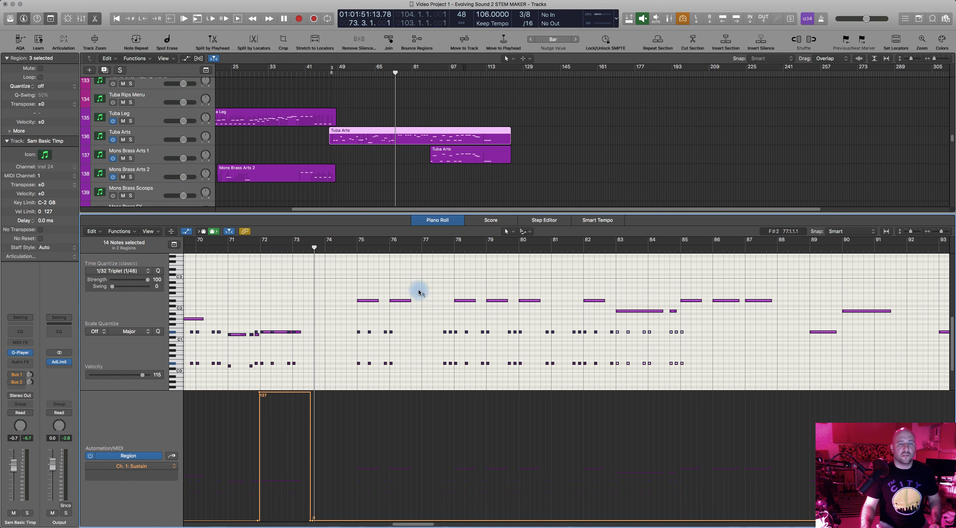
{"action": "key", "text": "space"}
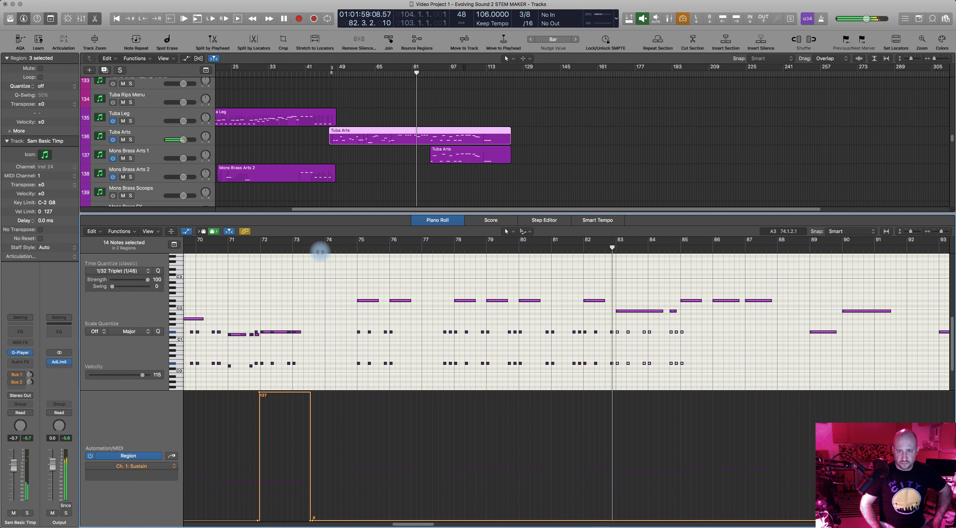
{"action": "key", "text": "space"}
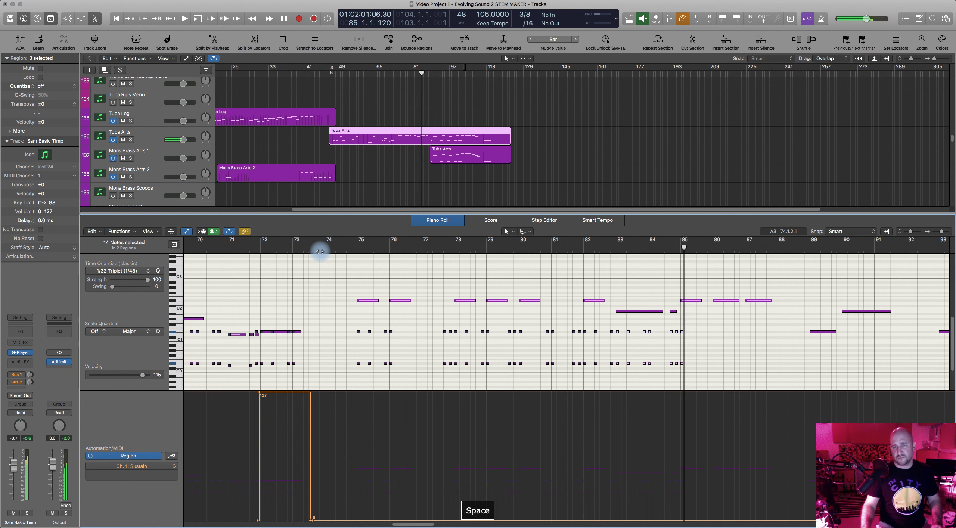
Play from bar 81 and delete the octave pair just after the bar 82 downbeat in both staccato parts
{"action": "left_click", "coordinate": [561, 251]}
{"action": "key", "text": "space"}
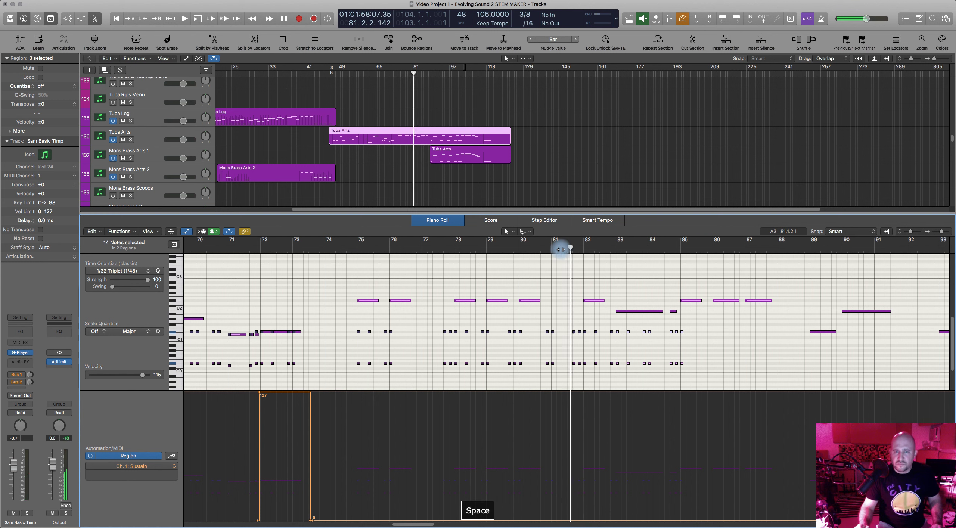
{"action": "key", "text": "space"}
{"action": "left_click_drag", "start_coordinate": [592, 314], "coordinate": [599, 379]}
Delete the octave pair just after the bar 83 downbeat in both parts, and play from bar 82
{"action": "left_click", "coordinate": [566, 252]}
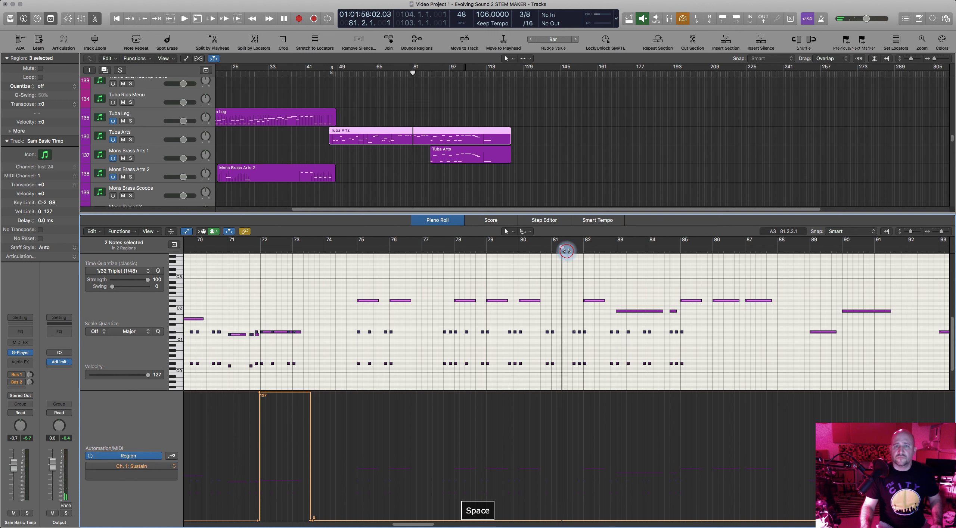
{"action": "key", "text": "space"}
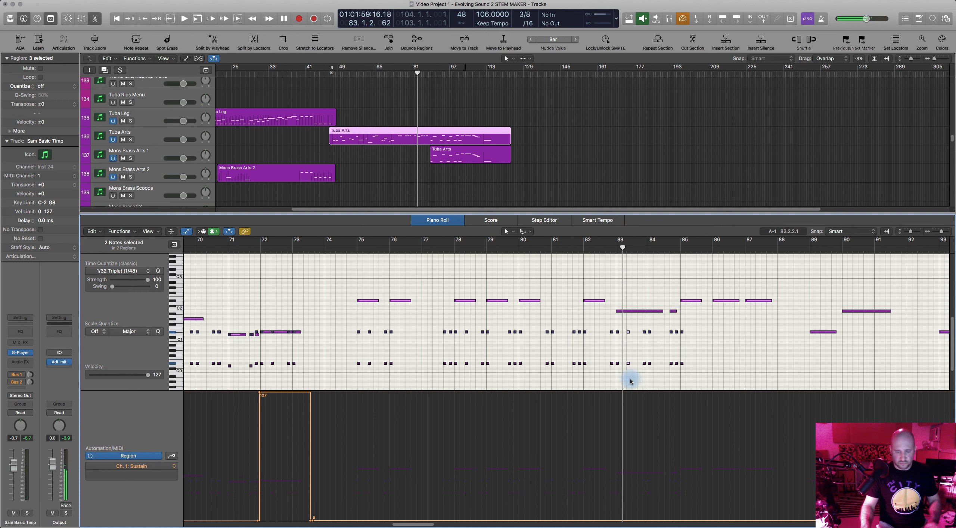
{"action": "key", "text": "space"}
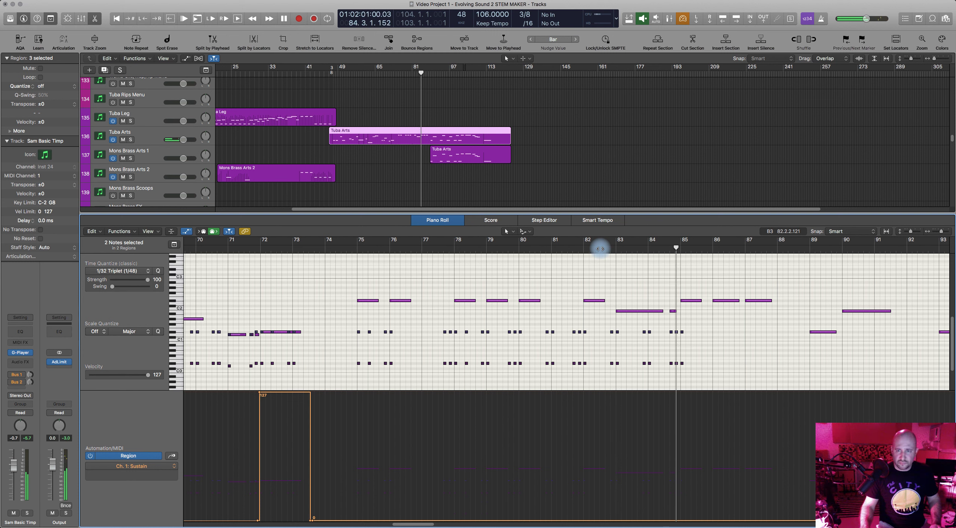
{"action": "key", "text": "space"}
Move the octave pair just before bar 84 slightly earlier in both parts, and play from bar 82
{"action": "left_click_drag", "start_coordinate": [637, 329], "coordinate": [639, 364]}
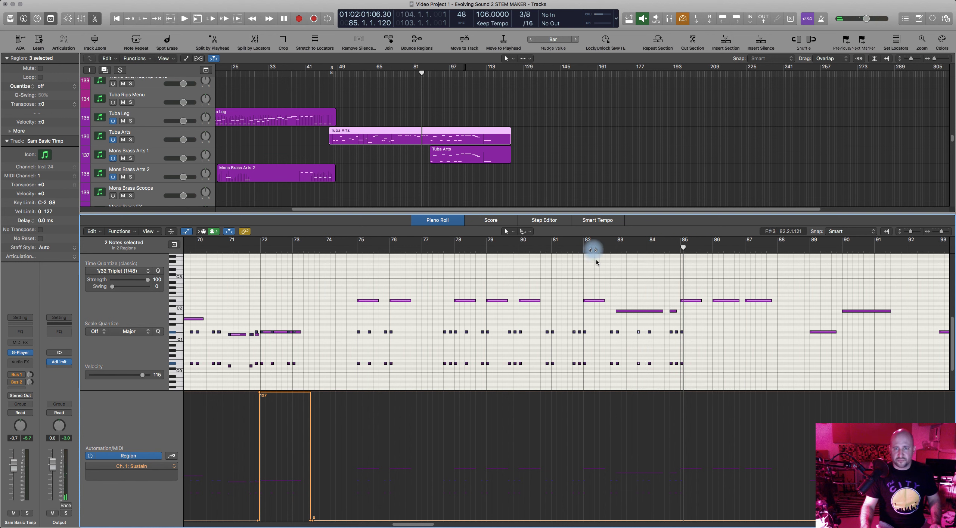
{"action": "left_click", "coordinate": [591, 247]}
{"action": "key", "text": "space"}
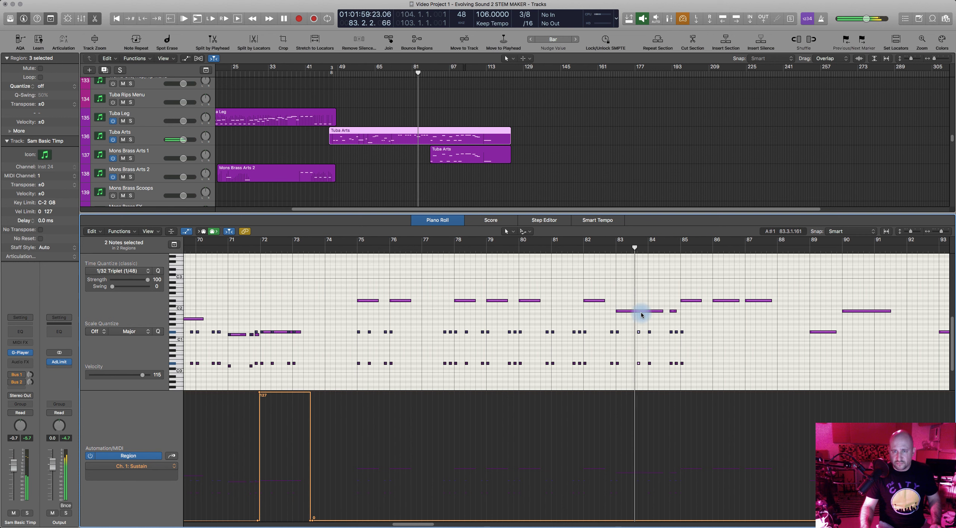
{"action": "key", "text": "space"}
Copy the six pickup notes leading into bar 80 so they also lead into bars 86 and 87
{"action": "scroll", "coordinate": [708, 345], "scroll_direction": "right", "scroll_amount": 1}
{"action": "scroll", "coordinate": [705, 345], "scroll_direction": "right", "scroll_amount": 5}
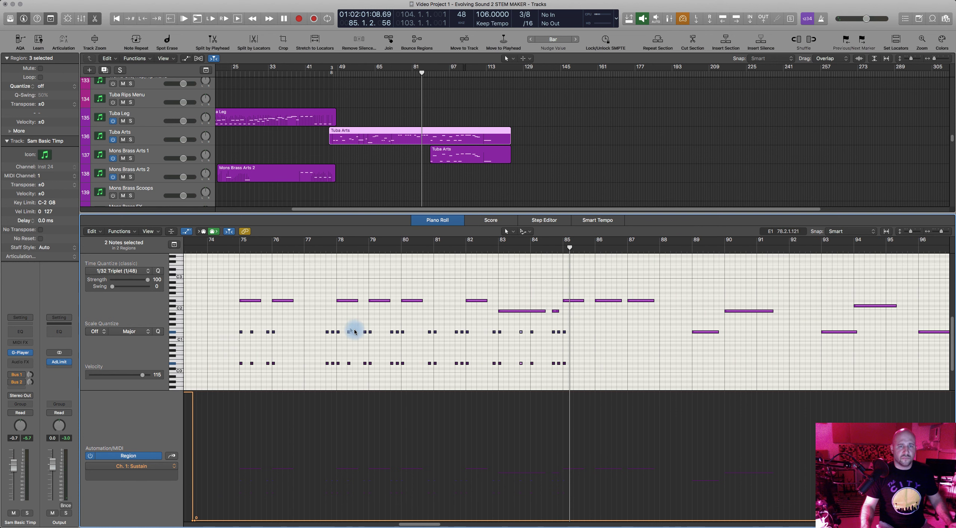
{"action": "left_click_drag", "start_coordinate": [386, 330], "coordinate": [410, 370]}
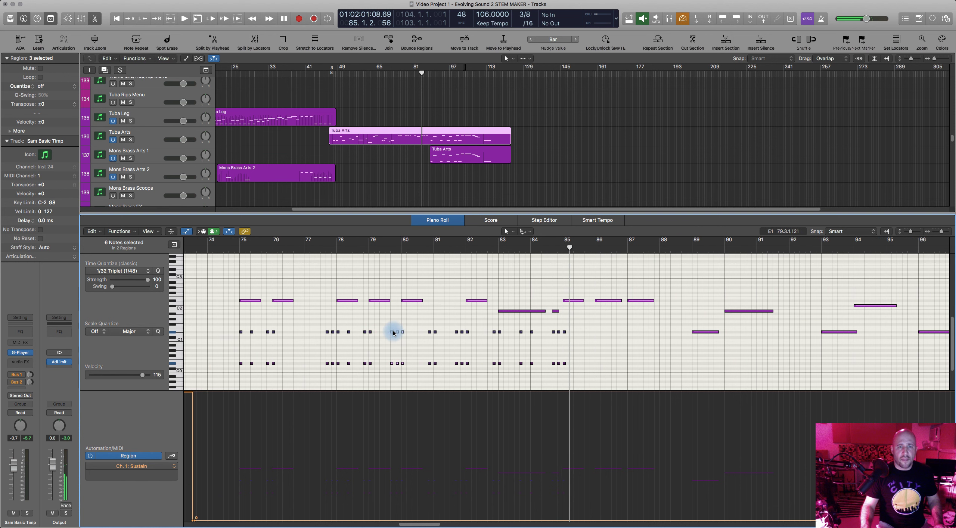
{"action": "left_click_drag", "start_coordinate": [393, 334], "coordinate": [619, 333]}
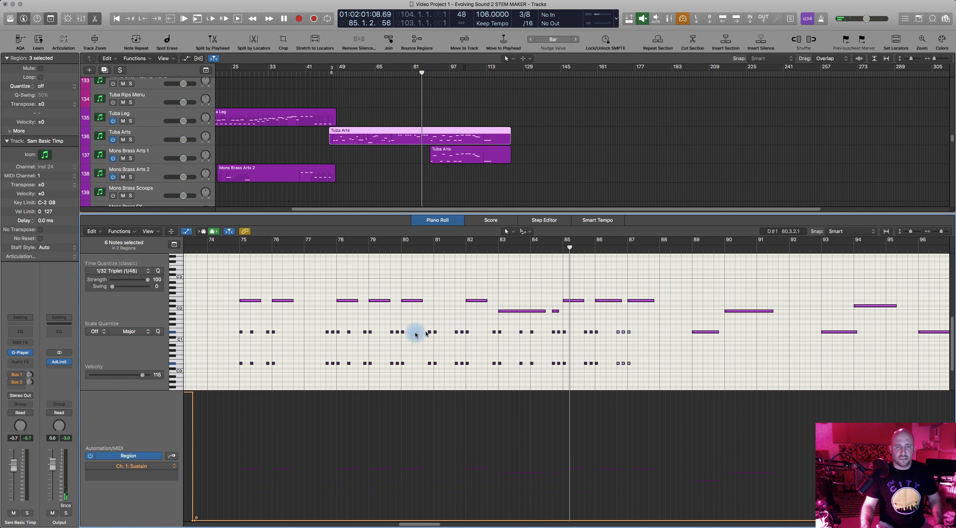
Copy the six notes leading into bar 76 so they lead into bar 88, and play from bar 85
{"action": "left_click_drag", "start_coordinate": [249, 328], "coordinate": [284, 372]}
{"action": "left_click_drag", "start_coordinate": [274, 335], "coordinate": [659, 332]}
{"action": "key", "text": "space"}
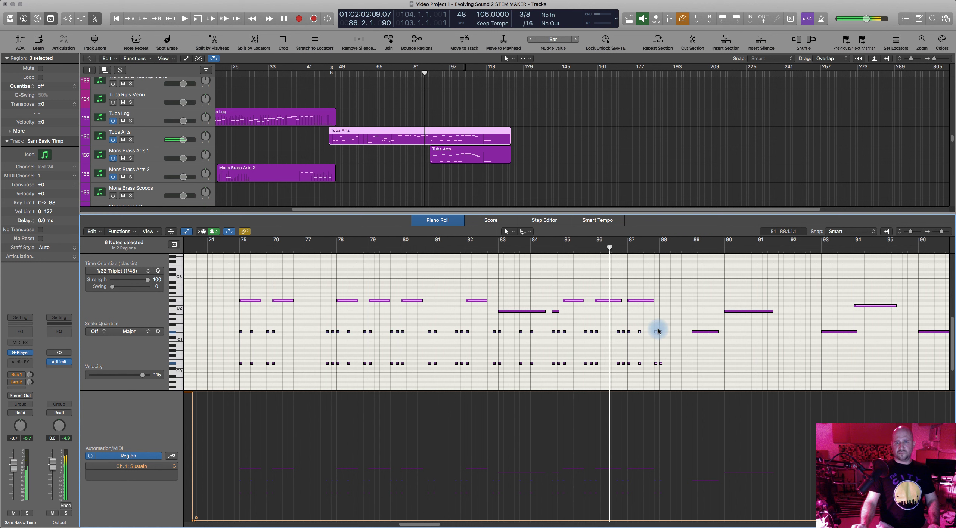
{"action": "key", "text": "space"}
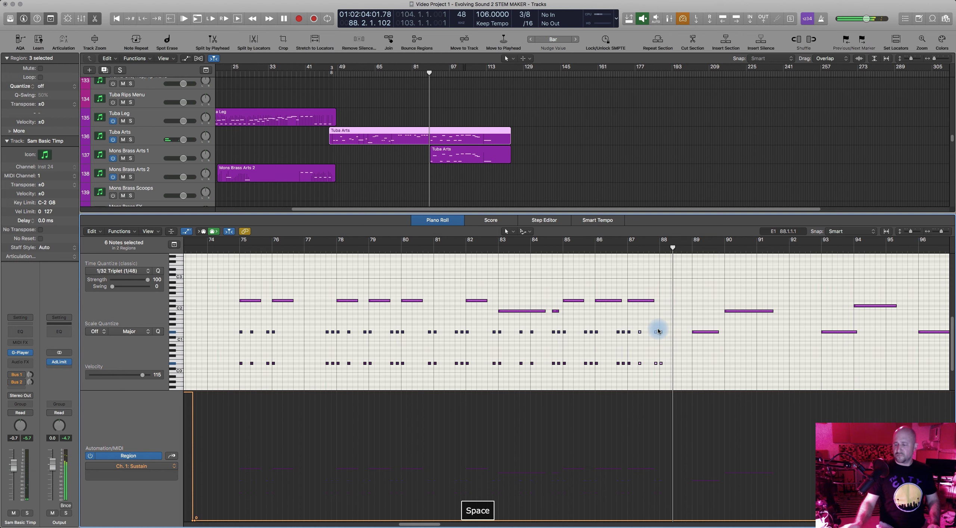
Select the cello staccato notes from bar 75 to bar 88 and set the playhead to bar 75
{"action": "scroll", "coordinate": [594, 312], "scroll_direction": "left", "scroll_amount": 2}
{"action": "scroll", "coordinate": [475, 299], "scroll_direction": "left", "scroll_amount": 1}
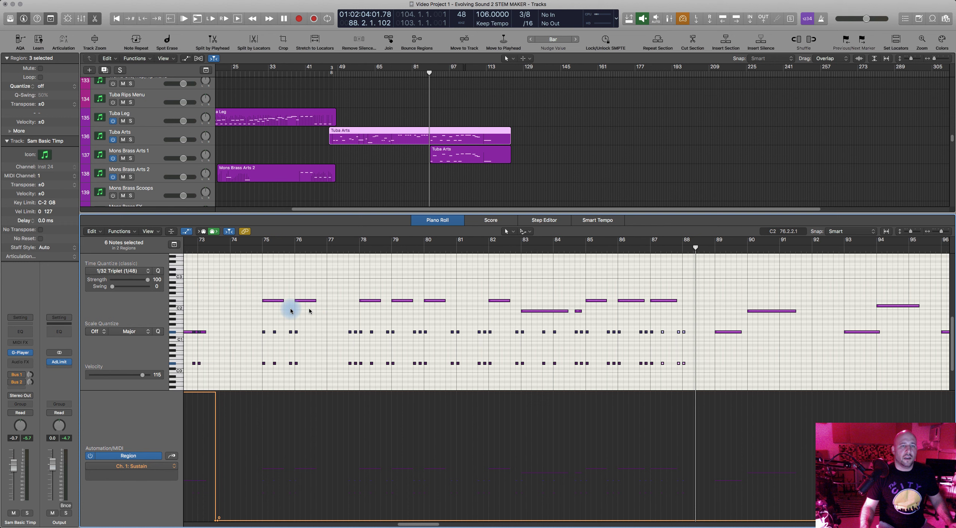
{"action": "left_click_drag", "start_coordinate": [258, 326], "coordinate": [686, 342]}
{"action": "key", "text": "slash"}
{"action": "type", "text": "75"}
{"action": "key", "text": "Return"}
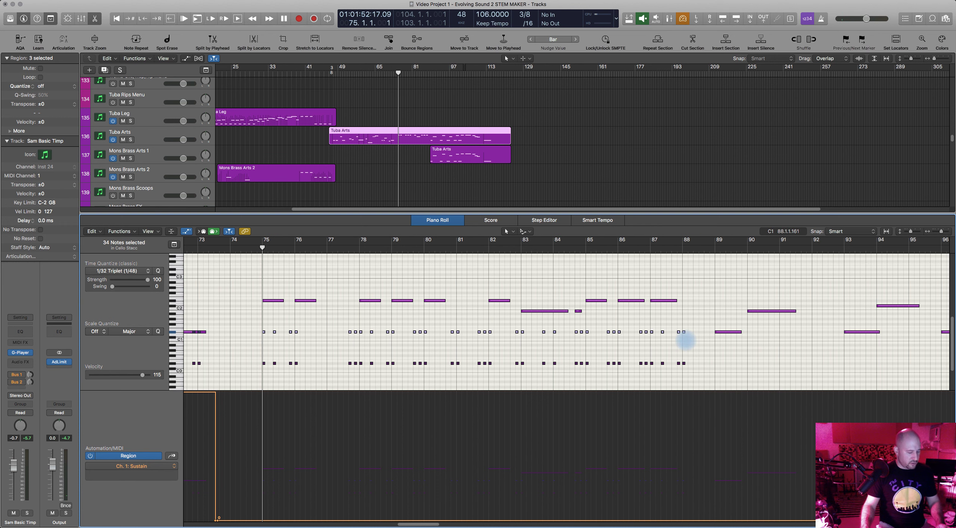
Close the note editor and open the long Sam Basic Timp region that spans bar 75
{"action": "left_click", "coordinate": [443, 223]}
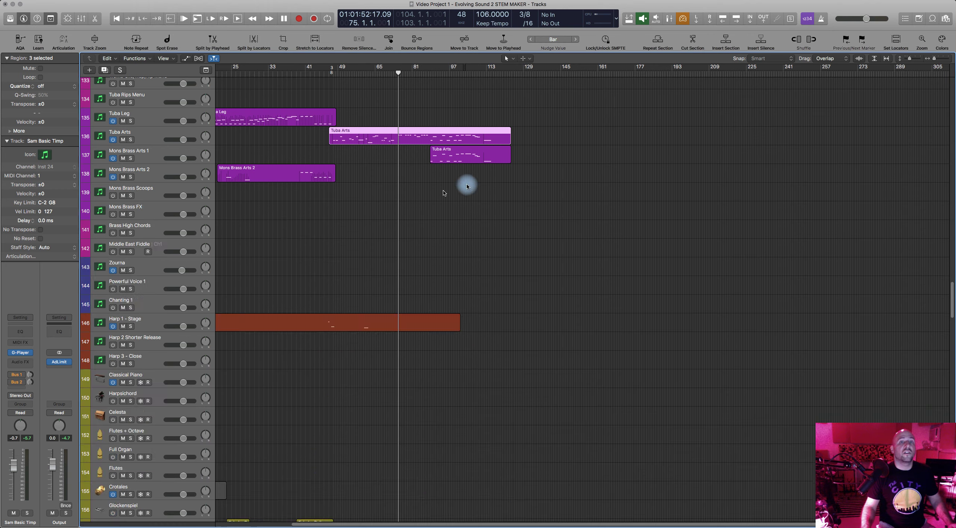
{"action": "scroll", "coordinate": [463, 187], "scroll_direction": "up", "scroll_amount": 20}
{"action": "scroll", "coordinate": [455, 206], "scroll_direction": "up", "scroll_amount": 10}
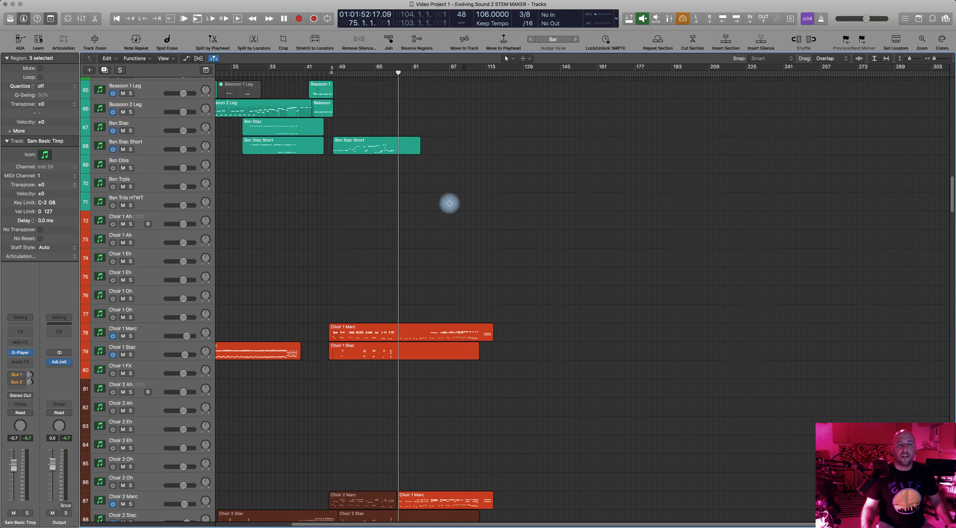
{"action": "scroll", "coordinate": [472, 293], "scroll_direction": "down", "scroll_amount": 20}
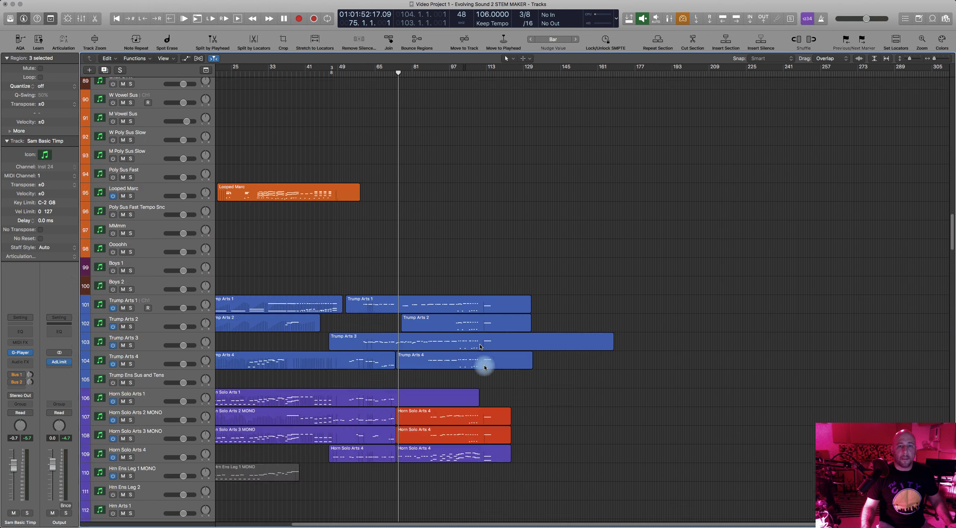
{"action": "scroll", "coordinate": [477, 404], "scroll_direction": "down", "scroll_amount": 10}
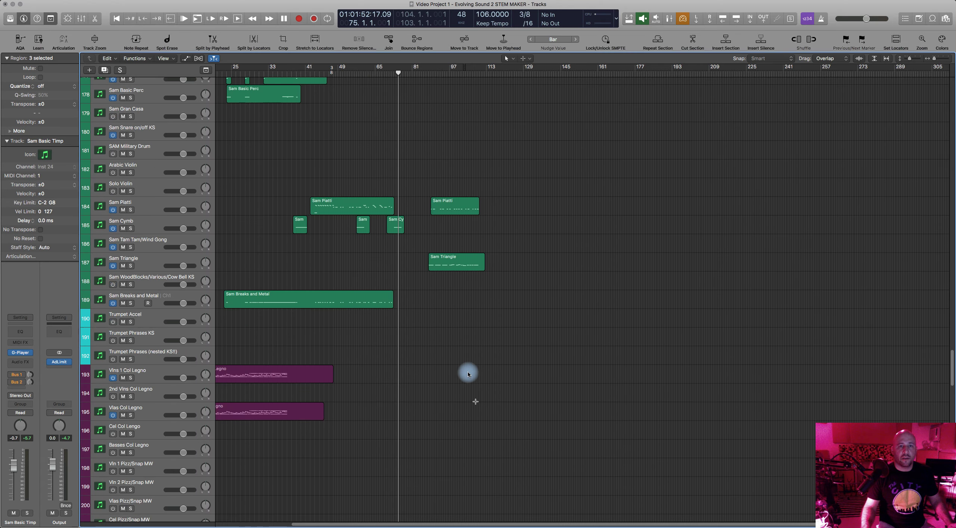
{"action": "double_click", "coordinate": [358, 200]}
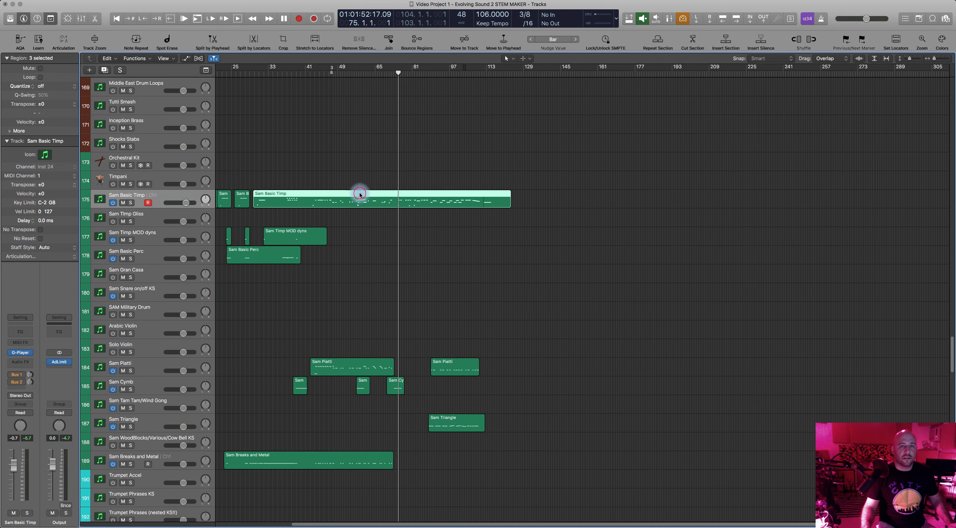
Paste the copied staccato notes into the long Sam Basic Timp region at bar 75 and delete its original long notes between bars 75 and 88
{"action": "scroll", "coordinate": [396, 335], "scroll_direction": "right", "scroll_amount": 3}
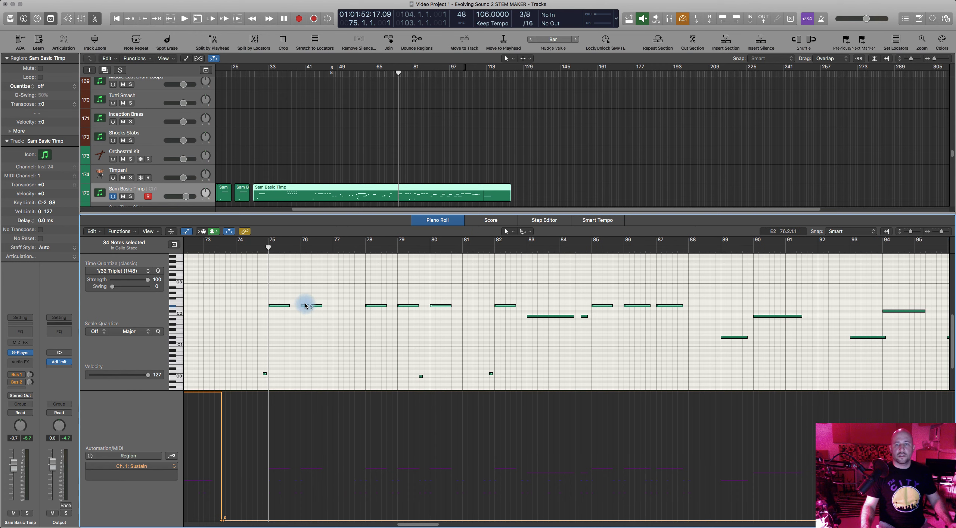
{"action": "left_click", "coordinate": [294, 333]}
{"action": "key", "text": "super+v"}
{"action": "left_click_drag", "start_coordinate": [254, 292], "coordinate": [668, 320]}
{"action": "key", "text": "Delete"}
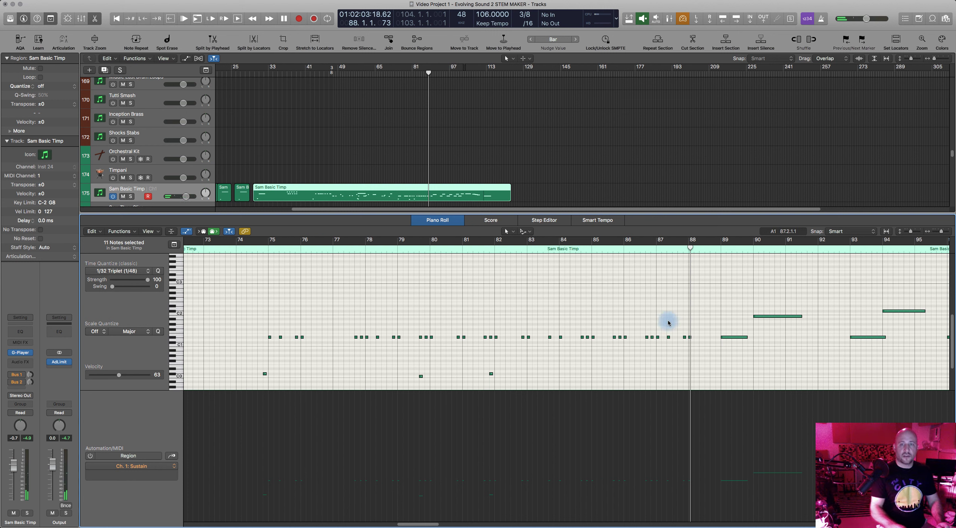
Transpose the pasted timpani notes up one octave and play them back from just before bar 75
{"action": "left_click_drag", "start_coordinate": [262, 332], "coordinate": [691, 347]}
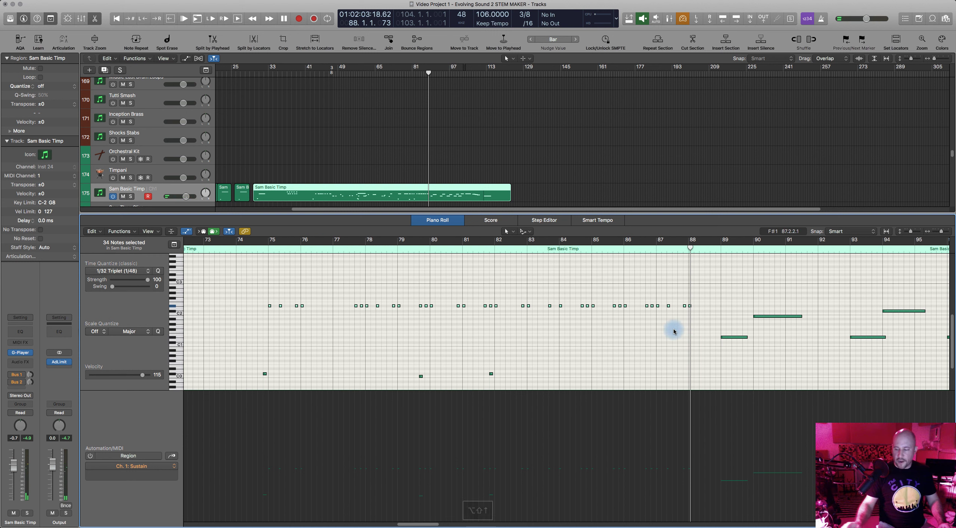
{"action": "left_click", "coordinate": [258, 253]}
{"action": "key", "text": "space"}
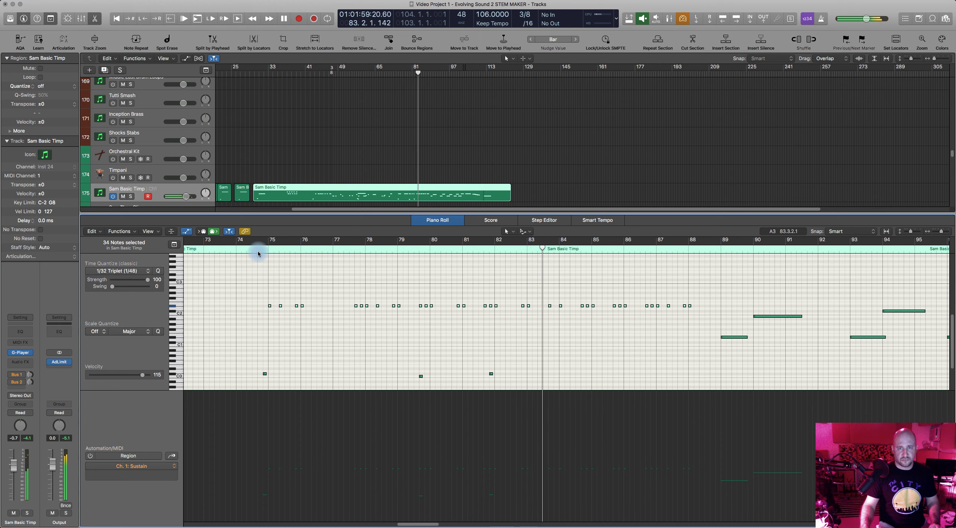
{"action": "key", "text": "space"}
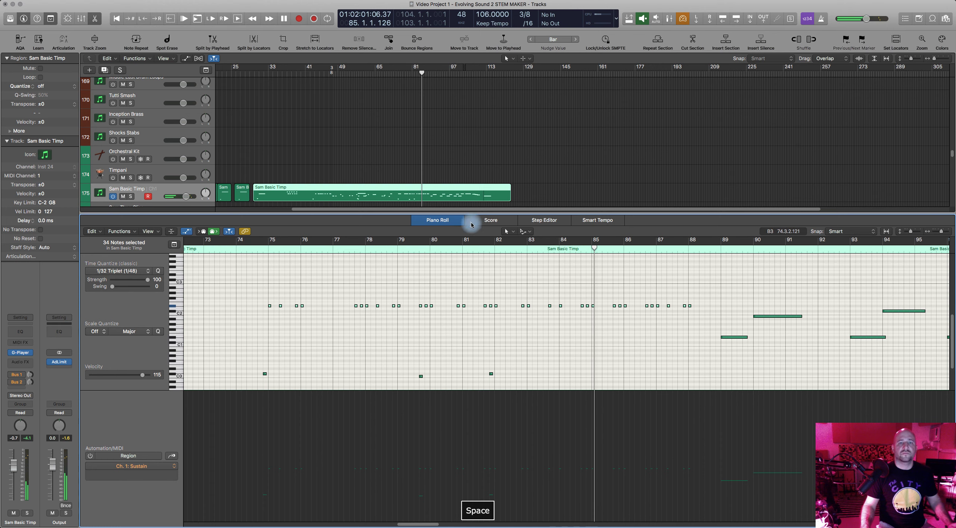
Open the later Cello Stacc and Bass Stac regions together with Sam Basic Timp in the Piano Roll and play from bar 75
{"action": "left_click", "coordinate": [445, 222]}
{"action": "scroll", "coordinate": [431, 237], "scroll_direction": "down", "scroll_amount": 20}
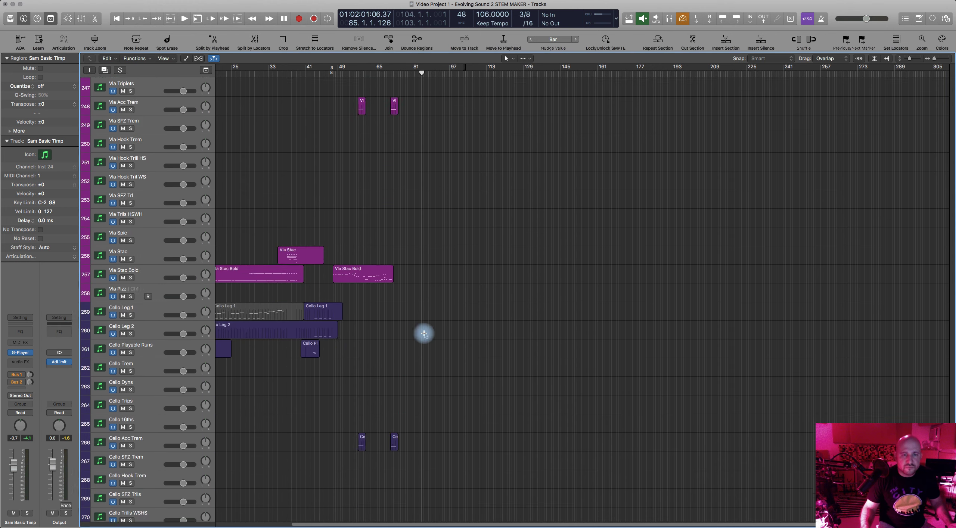
{"action": "scroll", "coordinate": [421, 332], "scroll_direction": "up", "scroll_amount": 2}
{"action": "left_click", "coordinate": [390, 323], "text": "shift"}
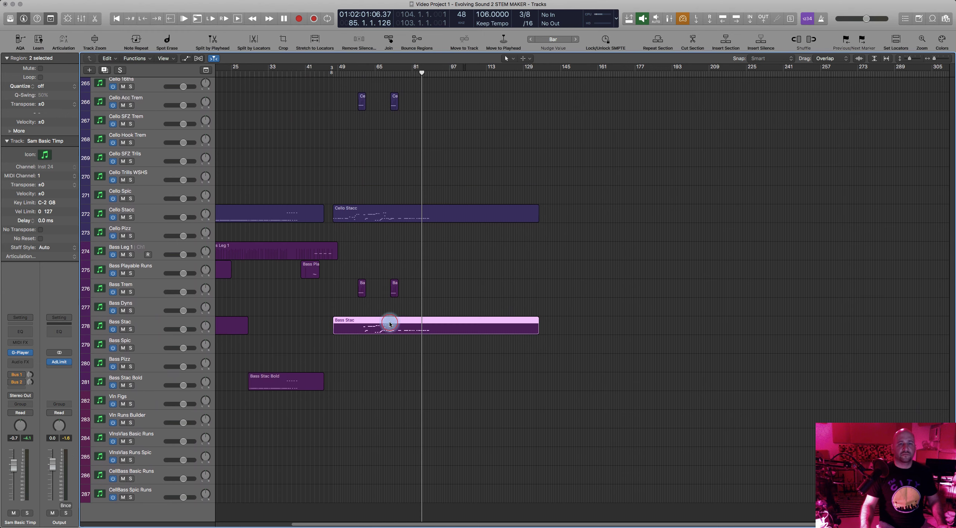
{"action": "left_click", "coordinate": [390, 212], "text": "shift"}
{"action": "key", "text": "p"}
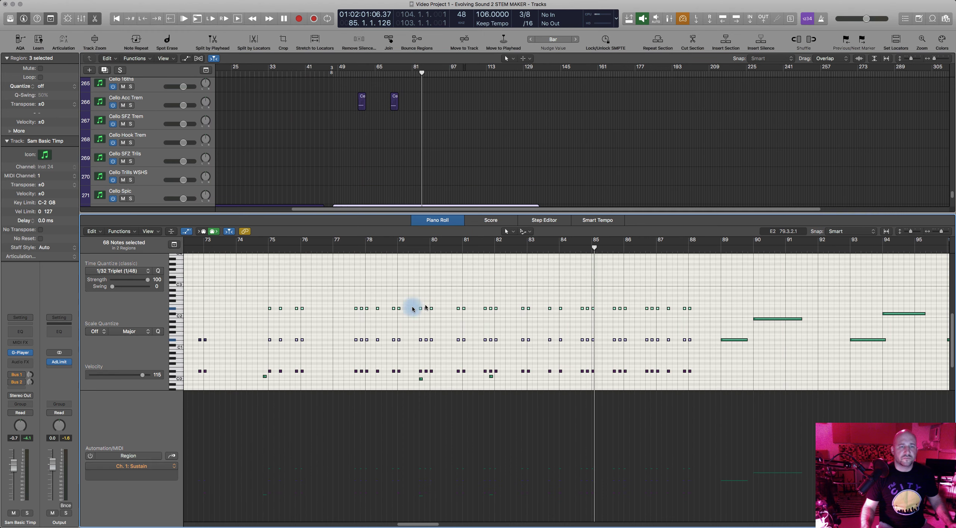
{"action": "left_click", "coordinate": [267, 249]}
{"action": "key", "text": "space"}
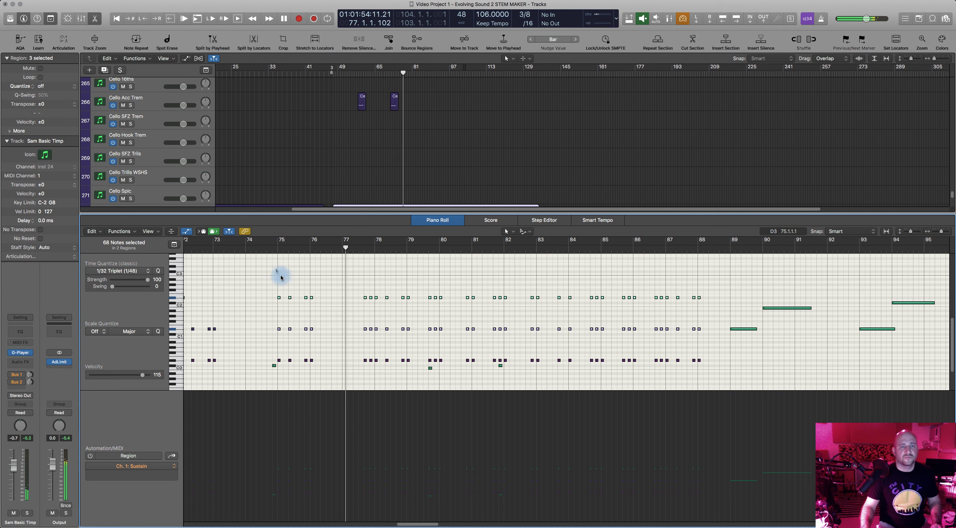
{"action": "key", "text": "space"}
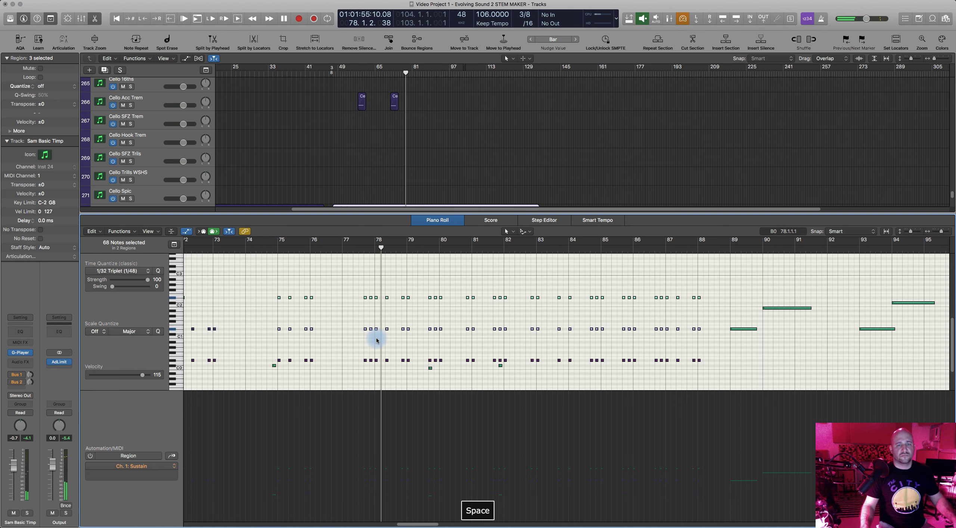
Show note velocities, set the velocity of the three stacked notes on beat 3 of bar 77 to 88, and play them back
{"action": "key", "text": "super+Right"}
{"action": "key", "text": "super+Right"}
{"action": "key", "text": "super+Right"}
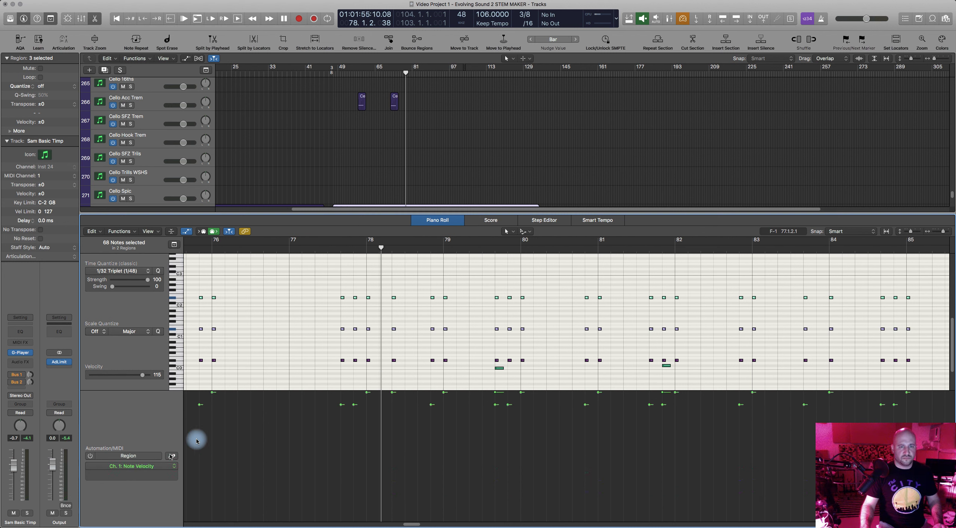
{"action": "left_click_drag", "start_coordinate": [329, 332], "coordinate": [346, 377]}
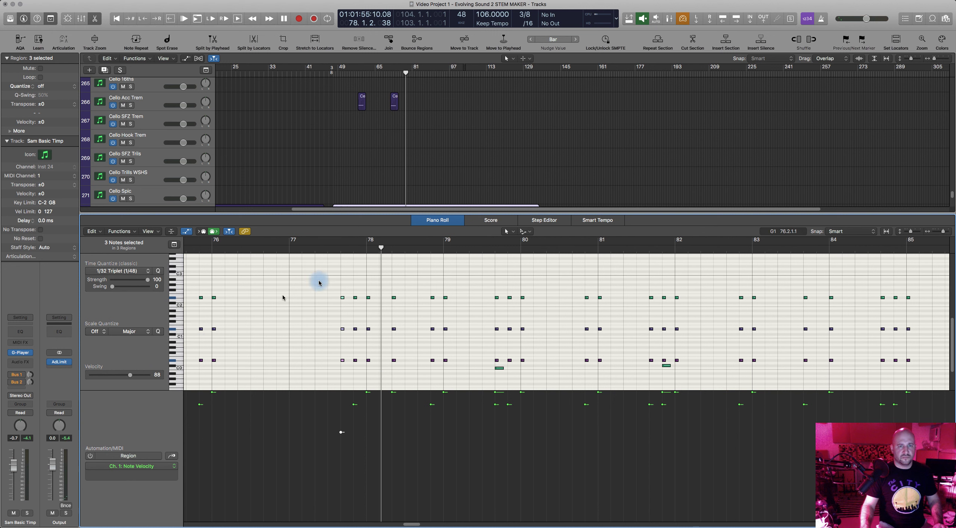
{"action": "left_click", "coordinate": [334, 257]}
{"action": "key", "text": "space"}
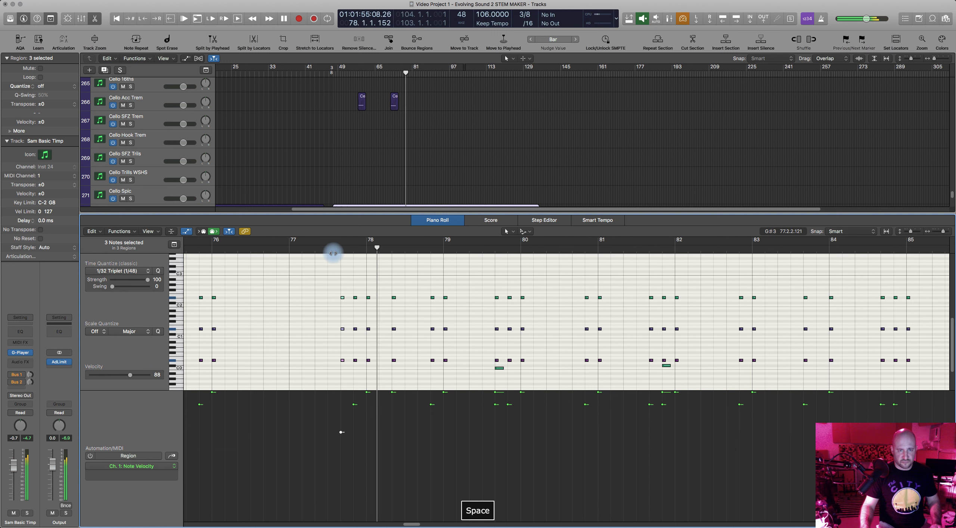
{"action": "key", "text": "space"}
Set the velocity of the three stacked notes just before bar 79 to 89 and play the result
{"action": "left_click_drag", "start_coordinate": [422, 294], "coordinate": [441, 378]}
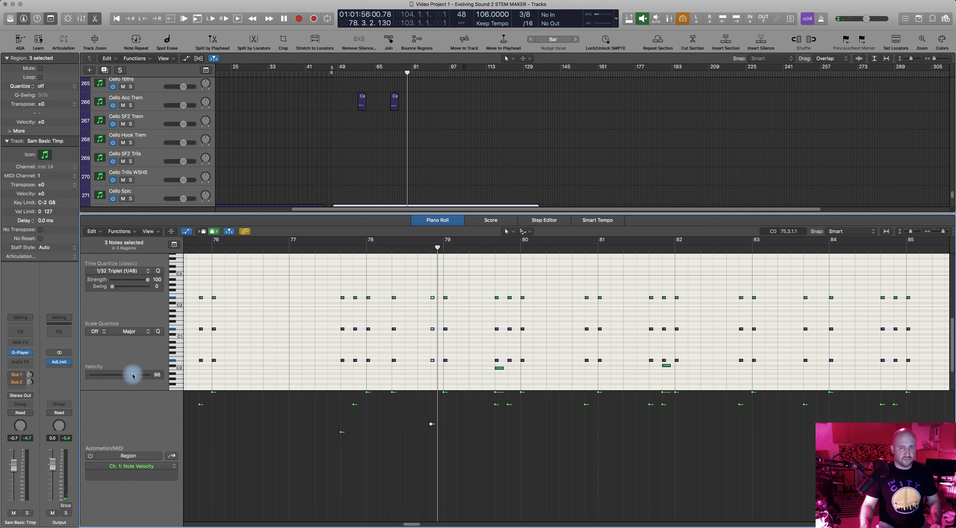
{"action": "key", "text": "space"}
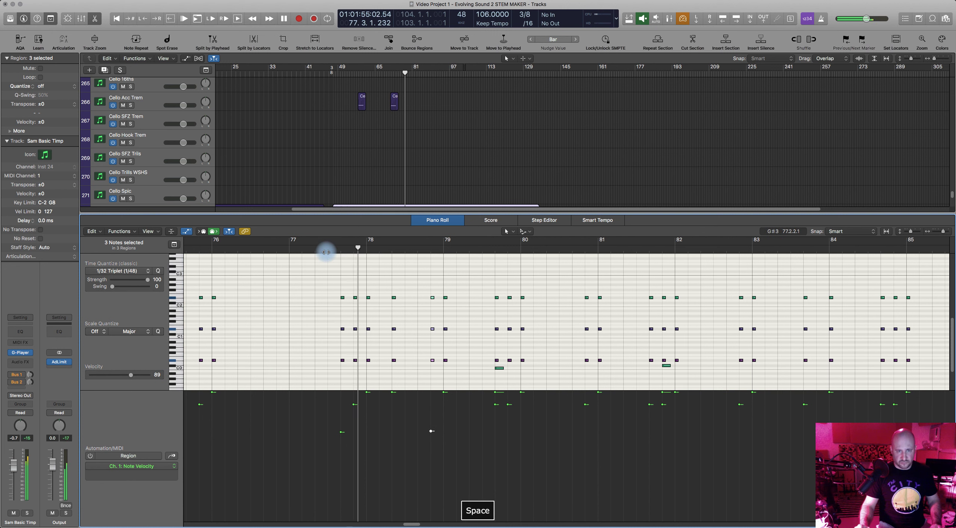
{"action": "key", "text": "space"}
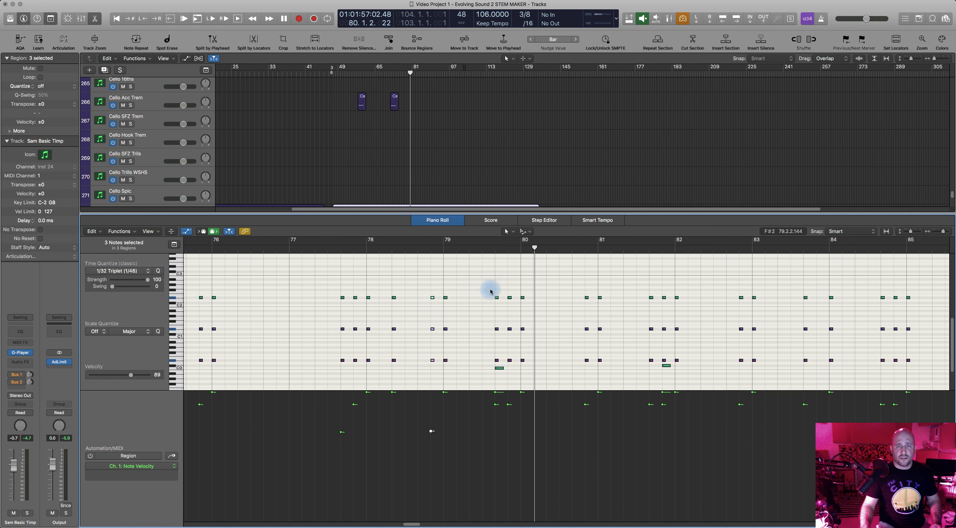
Try moving the three stacked notes just before bar 80 slightly later and play back the rhythm
{"action": "left_click_drag", "start_coordinate": [511, 348], "coordinate": [516, 373]}
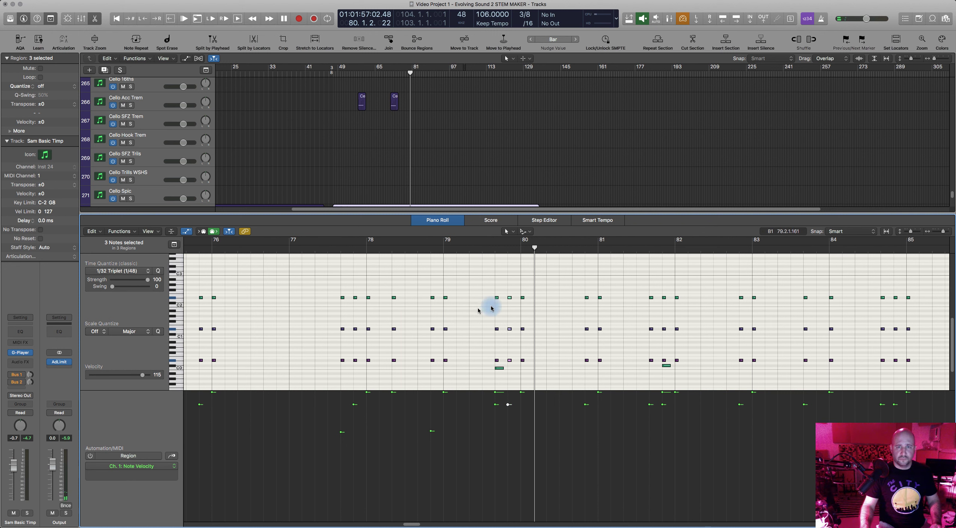
{"action": "left_click_drag", "start_coordinate": [510, 299], "coordinate": [515, 299]}
{"action": "left_click", "coordinate": [429, 250]}
{"action": "key", "text": "space"}
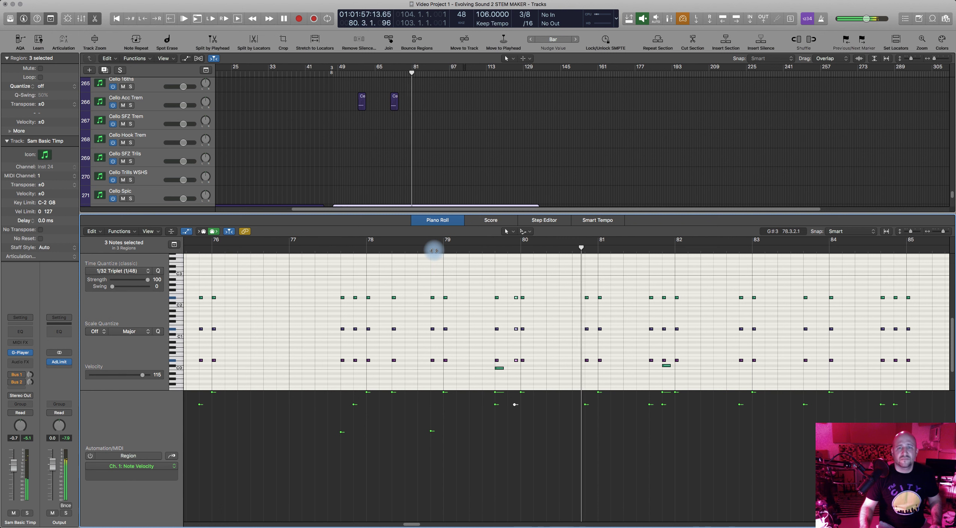
{"action": "key", "text": "space"}
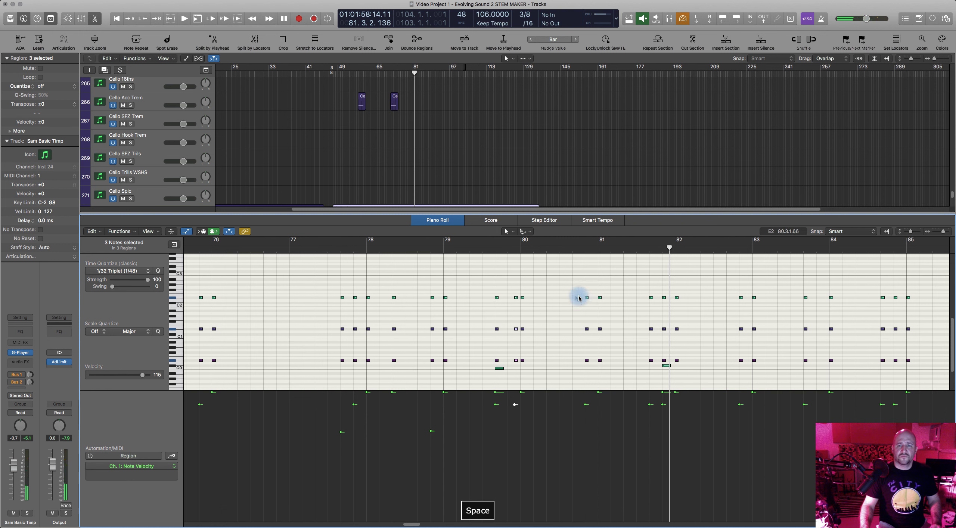
Delete the three stacked notes just before bar 80 and play the passage from bar 77
{"action": "key", "text": "Delete"}
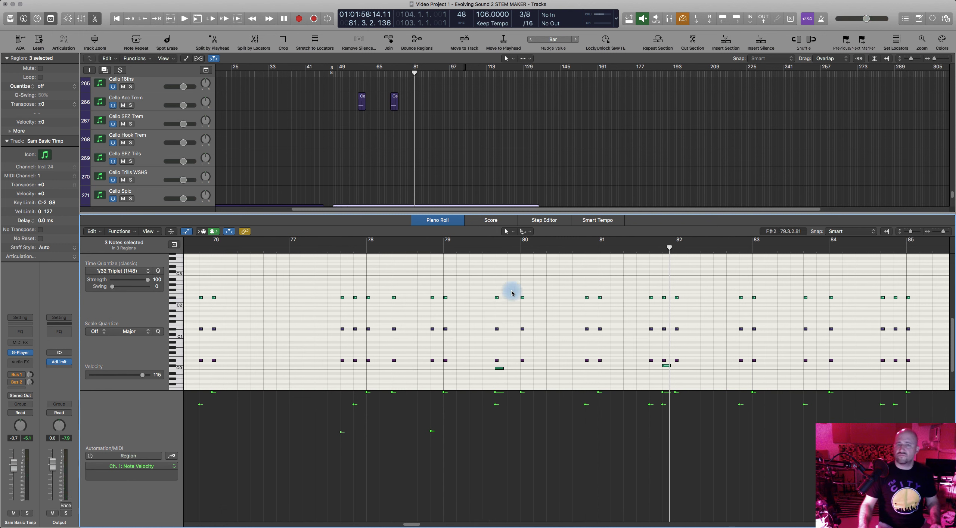
{"action": "left_click", "coordinate": [327, 250]}
{"action": "key", "text": "space"}
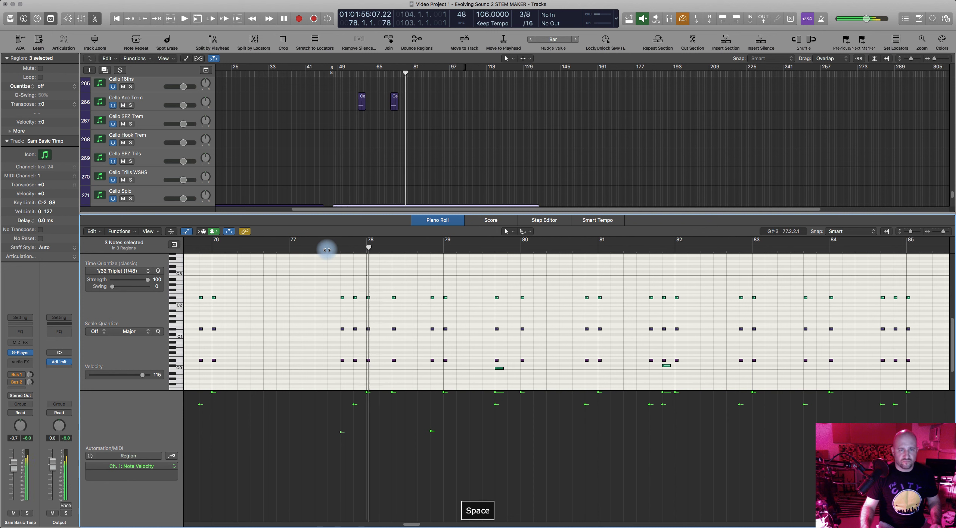
{"action": "key", "text": "space"}
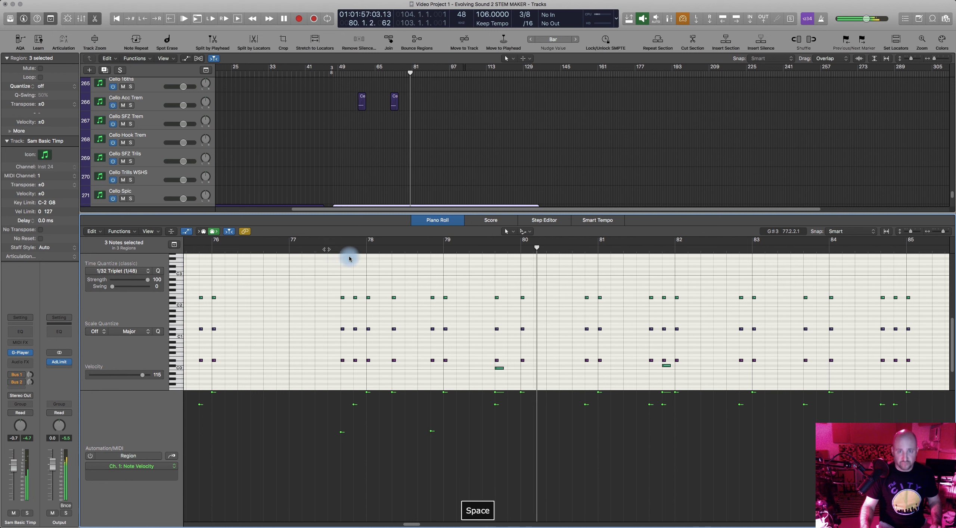
Undo the deletion and shift of the three stacked notes just before bar 80
{"action": "left_click_drag", "start_coordinate": [495, 335], "coordinate": [502, 357]}
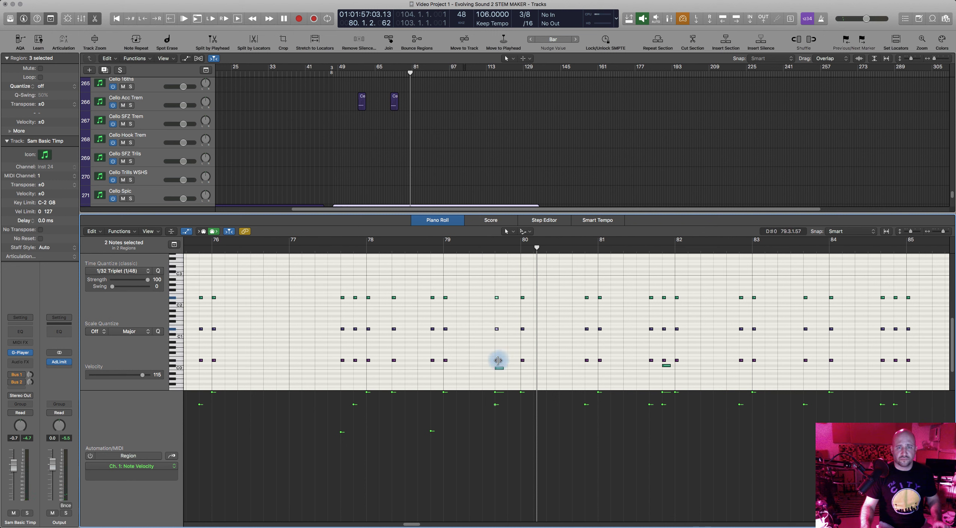
{"action": "left_click_drag", "start_coordinate": [497, 361], "coordinate": [497, 362]}
{"action": "left_click_drag", "start_coordinate": [491, 295], "coordinate": [511, 361]}
{"action": "left_click", "coordinate": [497, 360]}
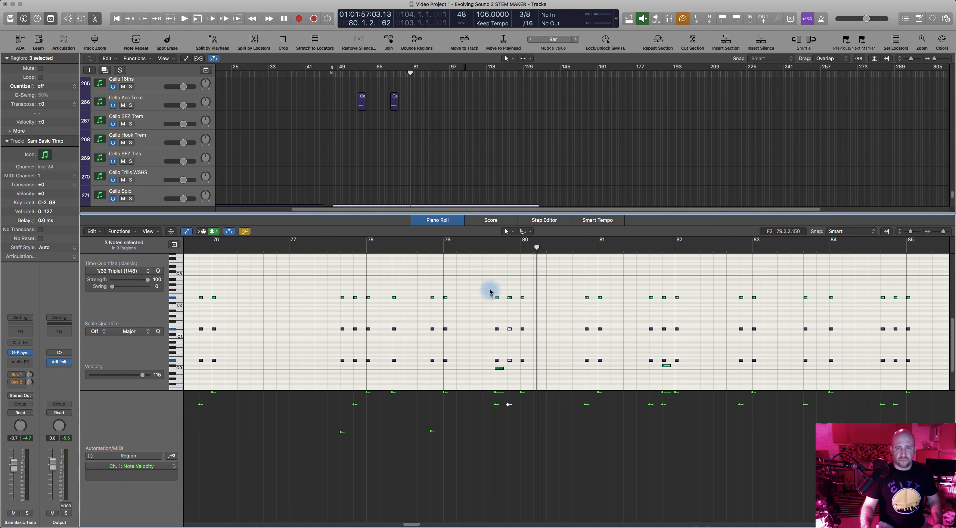
Set the velocity of the three stacked notes on beat 3 of bar 79 to 84 and play from bar 77
{"action": "left_click_drag", "start_coordinate": [490, 320], "coordinate": [501, 367]}
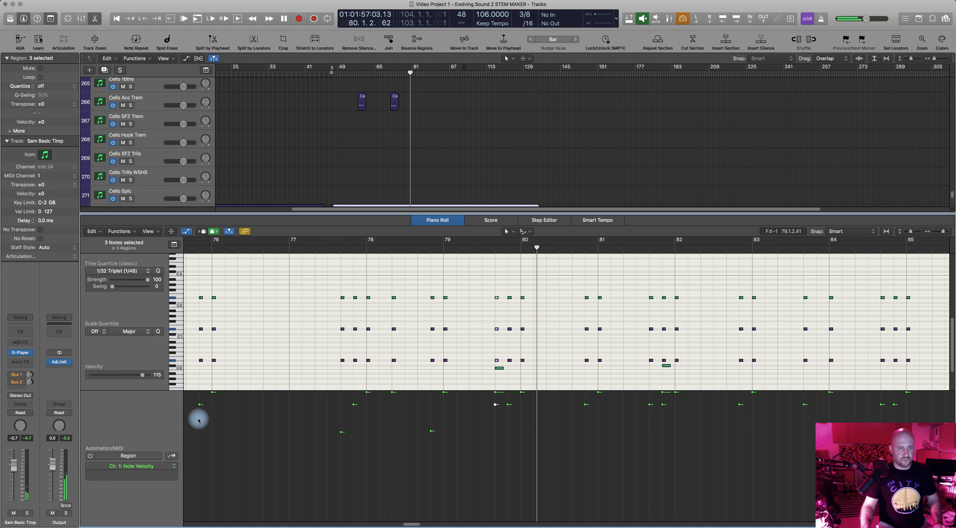
{"action": "left_click_drag", "start_coordinate": [130, 377], "coordinate": [128, 375]}
{"action": "left_click", "coordinate": [333, 251]}
{"action": "key", "text": "space"}
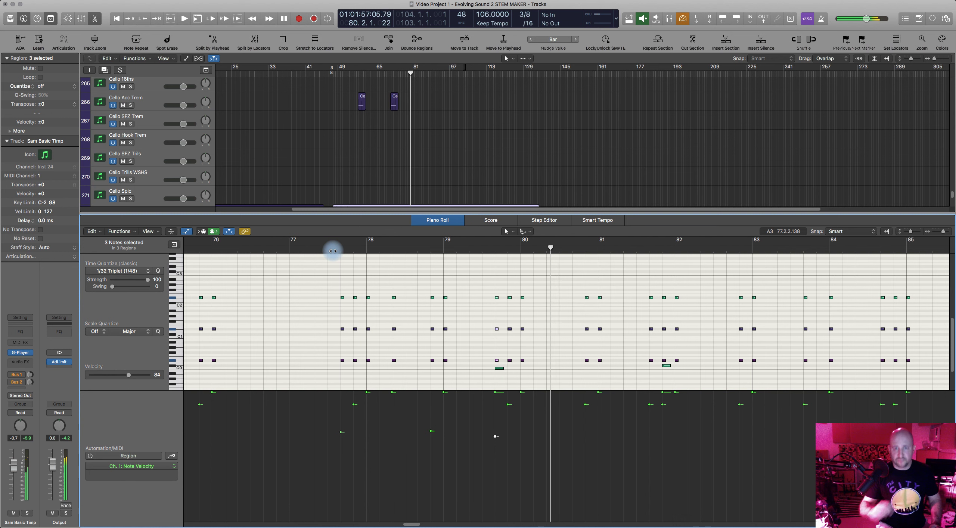
{"action": "key", "text": "space"}
Copy the three stacked notes at the start of bar 81 to 81.2.1 and play the result
{"action": "scroll", "coordinate": [549, 286], "scroll_direction": "right", "scroll_amount": 5}
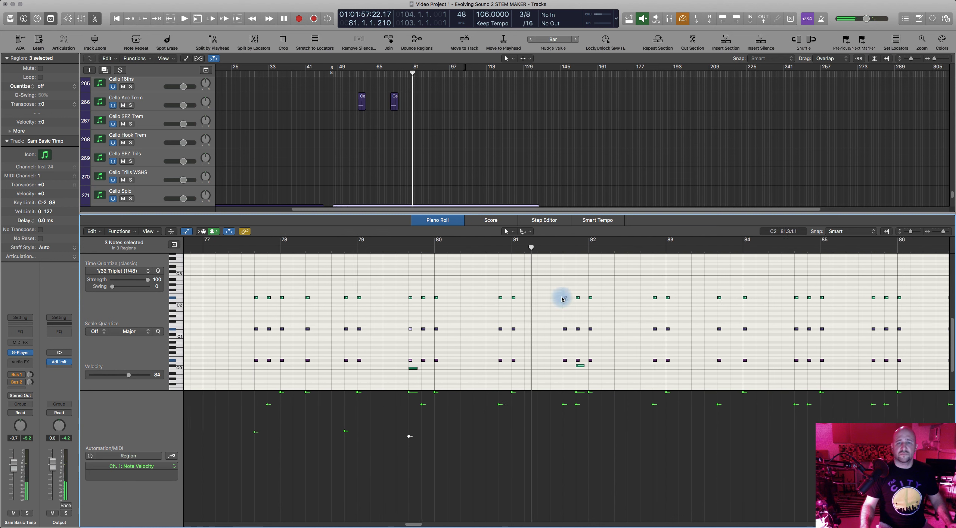
{"action": "left_click_drag", "start_coordinate": [433, 292], "coordinate": [458, 366]}
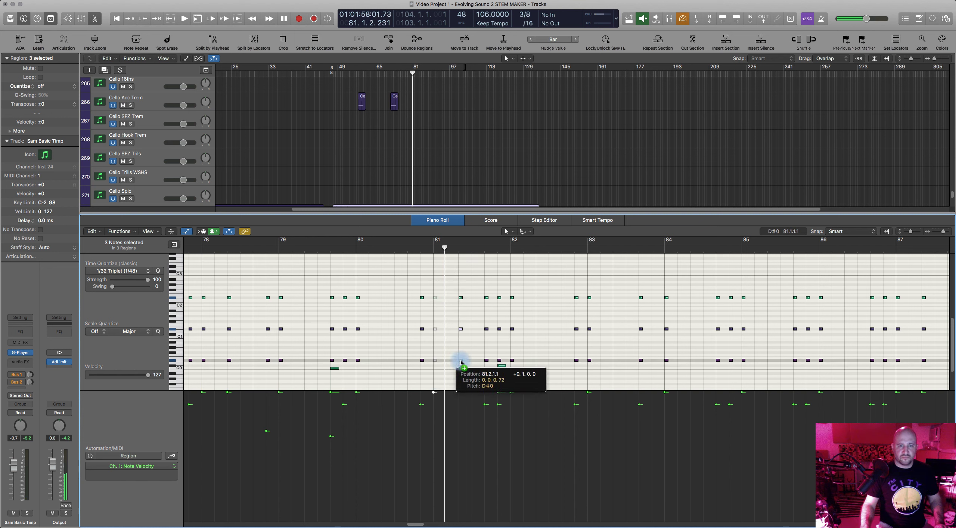
{"action": "key", "text": "space"}
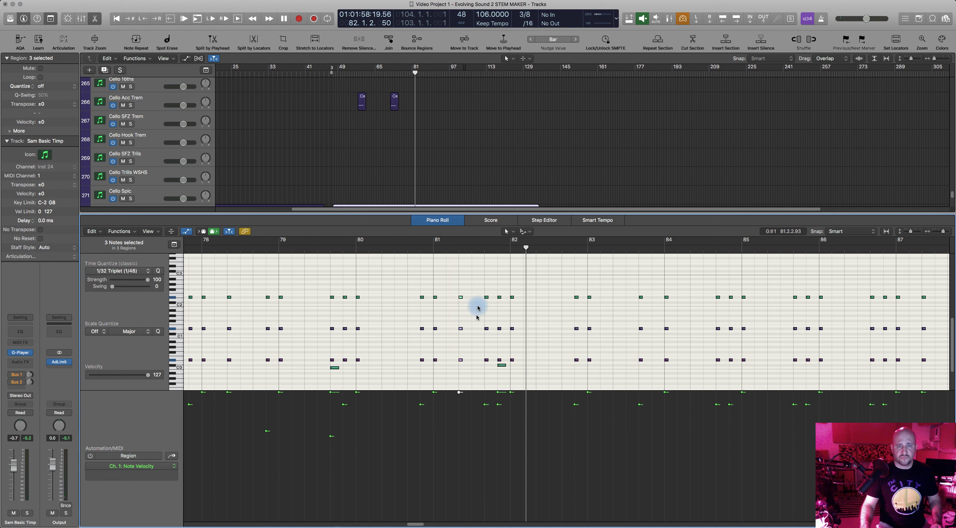
Set the velocity of the three stacked notes on beat 3 of bar 81 to 86 and play from bar 80
{"action": "left_click_drag", "start_coordinate": [481, 306], "coordinate": [488, 372]}
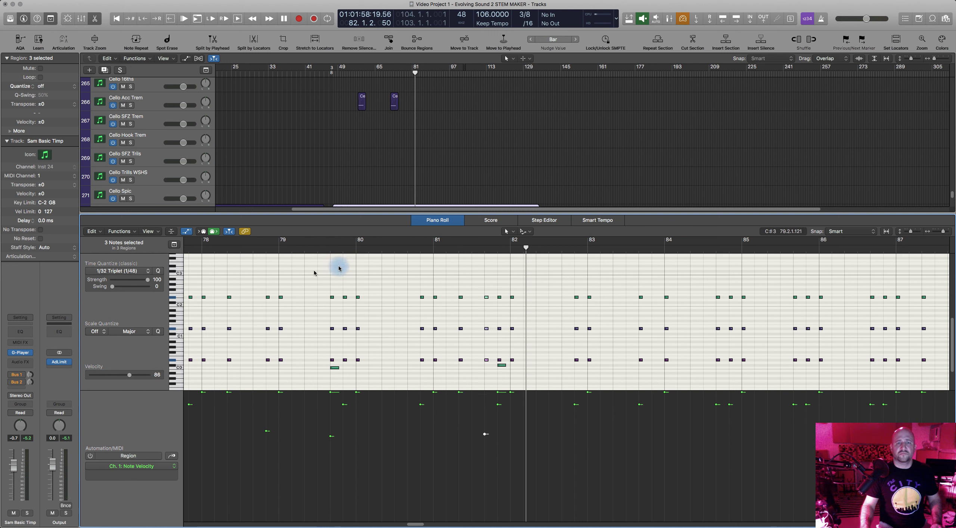
{"action": "left_click", "coordinate": [405, 252]}
{"action": "key", "text": "space"}
Turn off Low Latency Mode, select the three stacked notes on beat 3 of bar 83, and play the passage through bar 90
{"action": "key", "text": "ctrl+alt+l"}
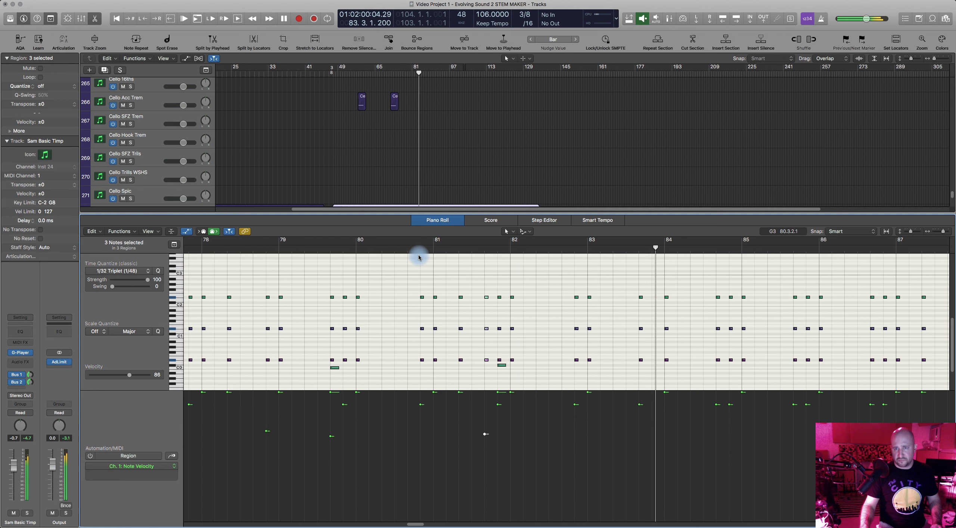
{"action": "key", "text": "space"}
{"action": "left_click_drag", "start_coordinate": [630, 294], "coordinate": [654, 361]}
{"action": "key", "text": "space"}
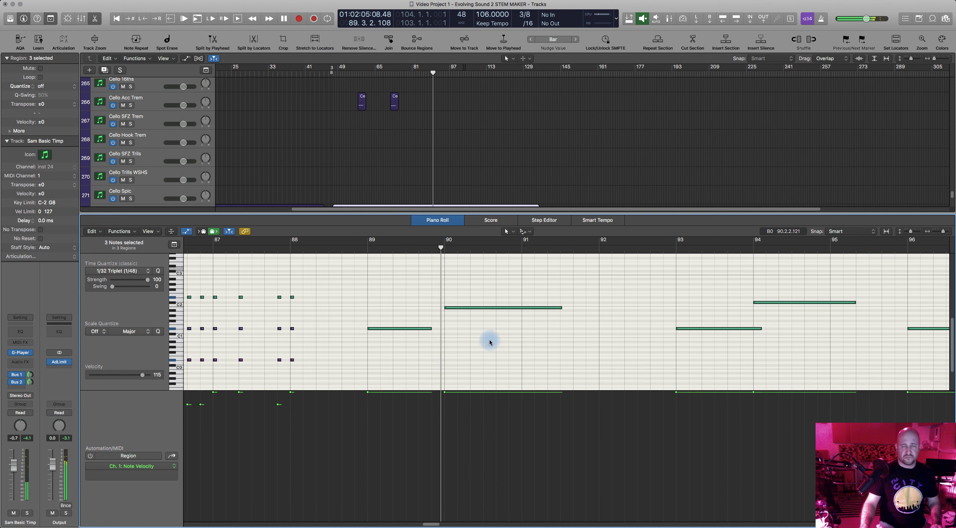
{"action": "key", "text": "space"}
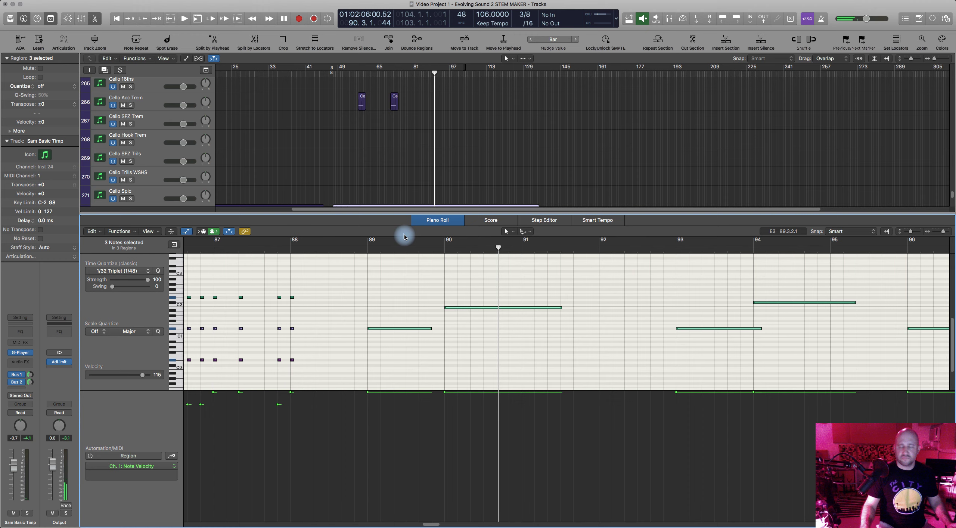
{"action": "scroll", "coordinate": [403, 264], "scroll_direction": "left", "scroll_amount": 2}
{"action": "scroll", "coordinate": [403, 265], "scroll_direction": "left", "scroll_amount": 3}
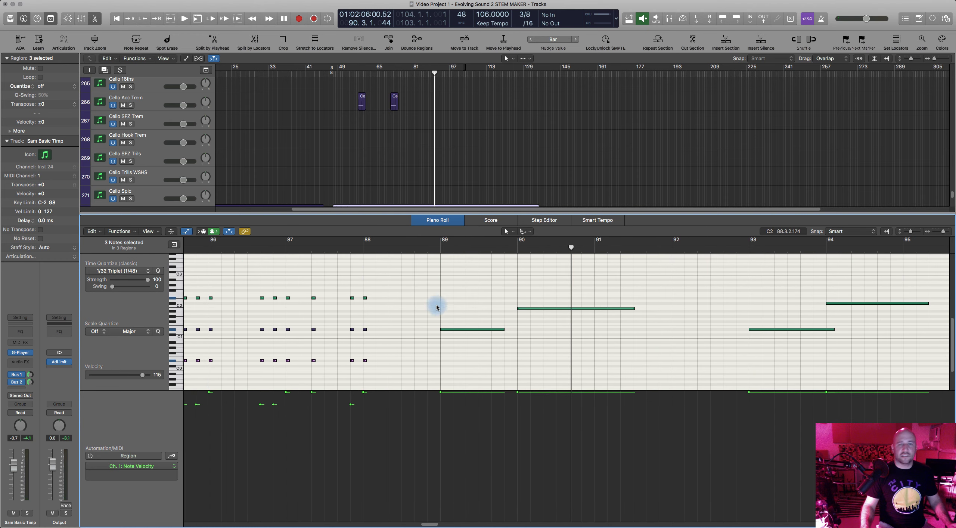
Close the Piano Roll, place the playhead at bar 46, and enlarge the arrangement around the staccato section
{"action": "left_click", "coordinate": [443, 220]}
{"action": "left_click", "coordinate": [330, 71]}
{"action": "key", "text": "super+Right"}
{"action": "key", "text": "super+Right"}
{"action": "key", "text": "super+Right"}
{"action": "key", "text": "super+Right"}
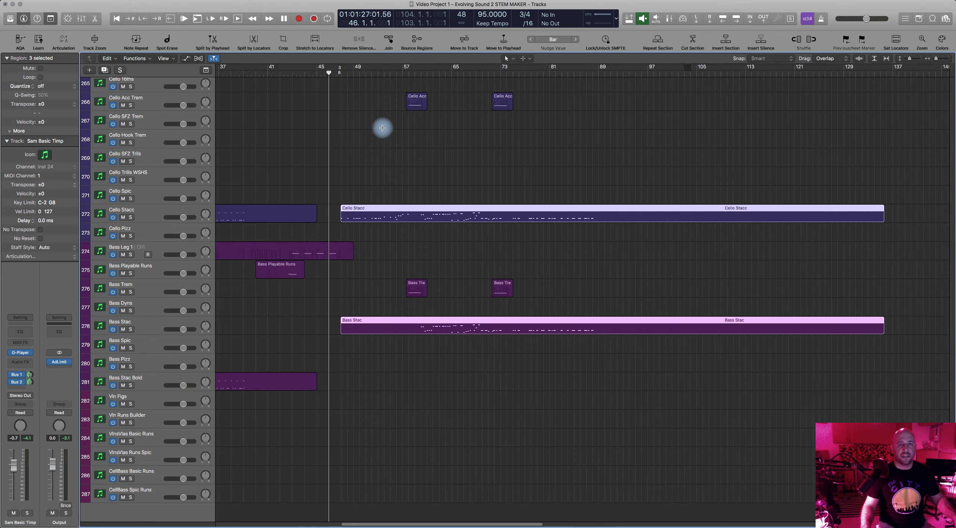
Play the arrangement from bar 47 through bar 92, dismissing the System Overload alerts that interrupt playback
{"action": "left_click_drag", "start_coordinate": [329, 74], "coordinate": [343, 74]}
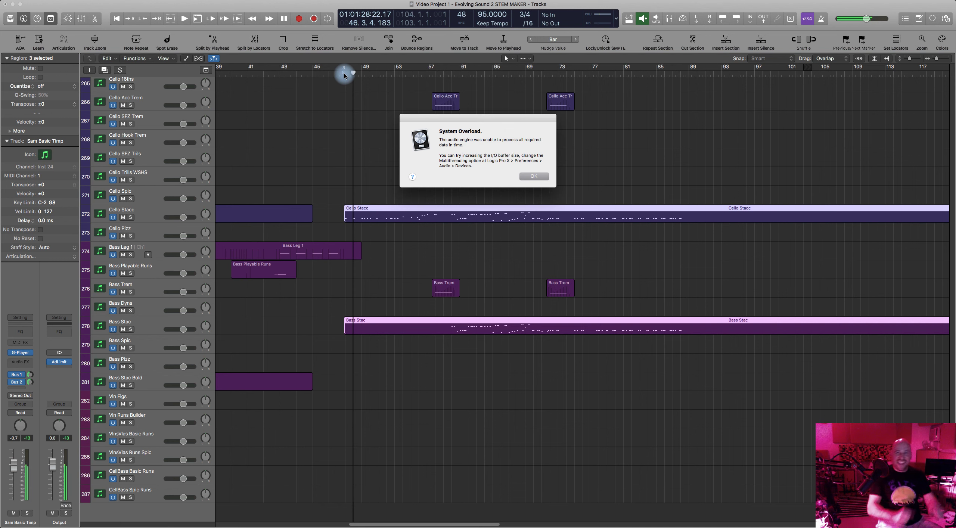
{"action": "key", "text": "Return"}
{"action": "key", "text": "space"}
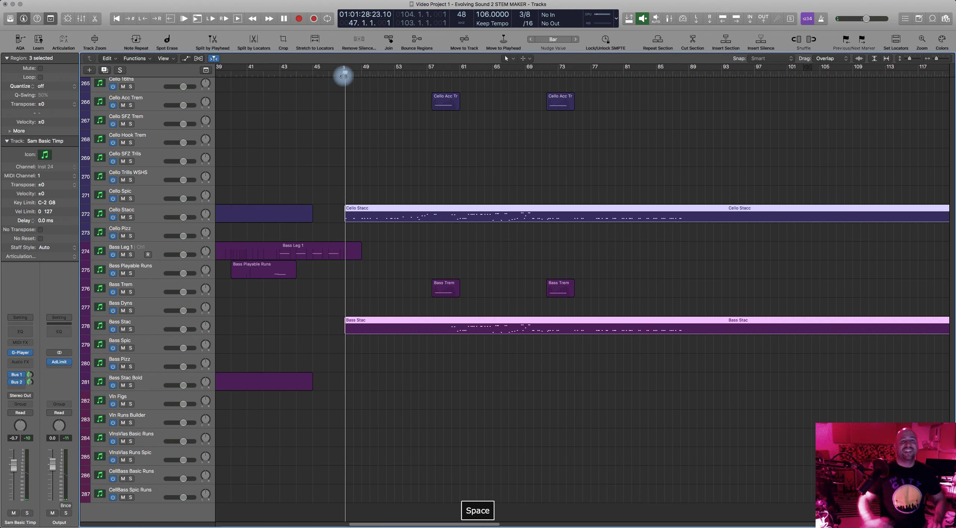
{"action": "left_click", "coordinate": [344, 77]}
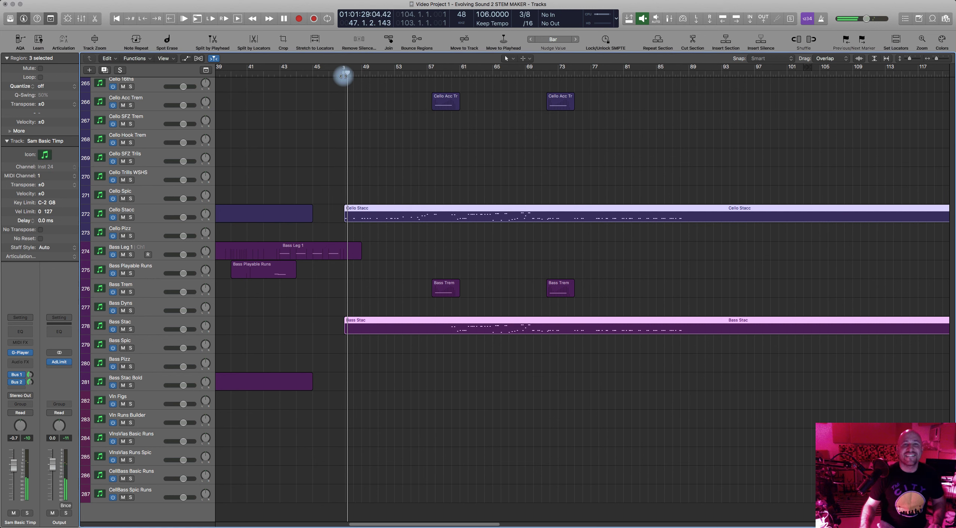
{"action": "key", "text": "space"}
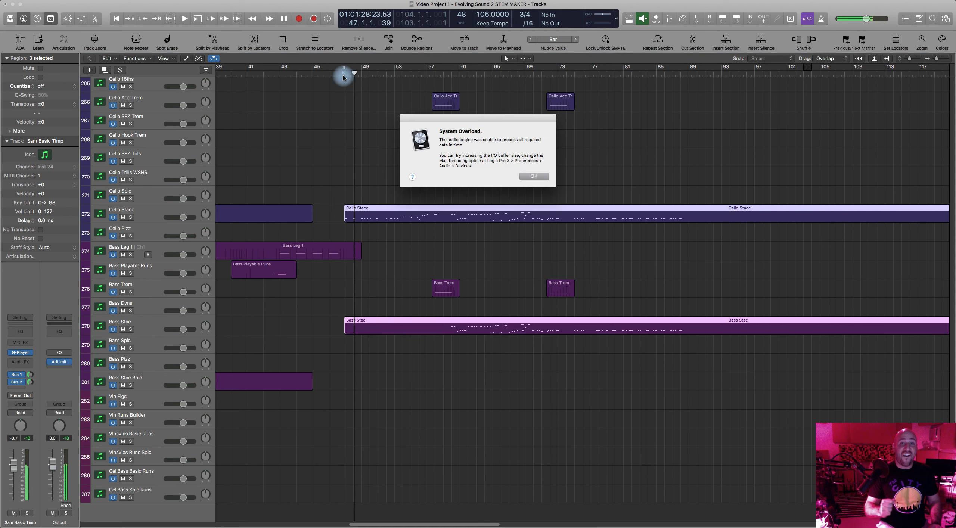
{"action": "left_click", "coordinate": [343, 77]}
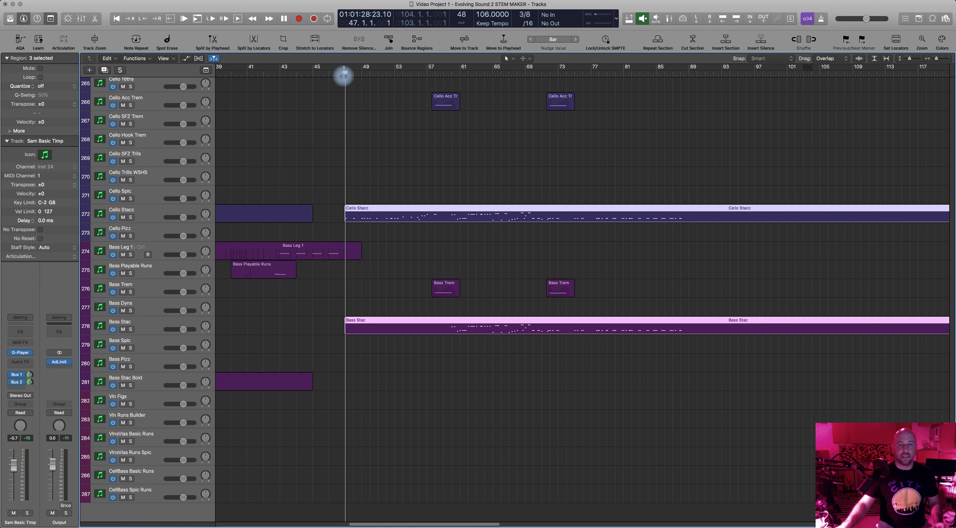
{"action": "key", "text": "space"}
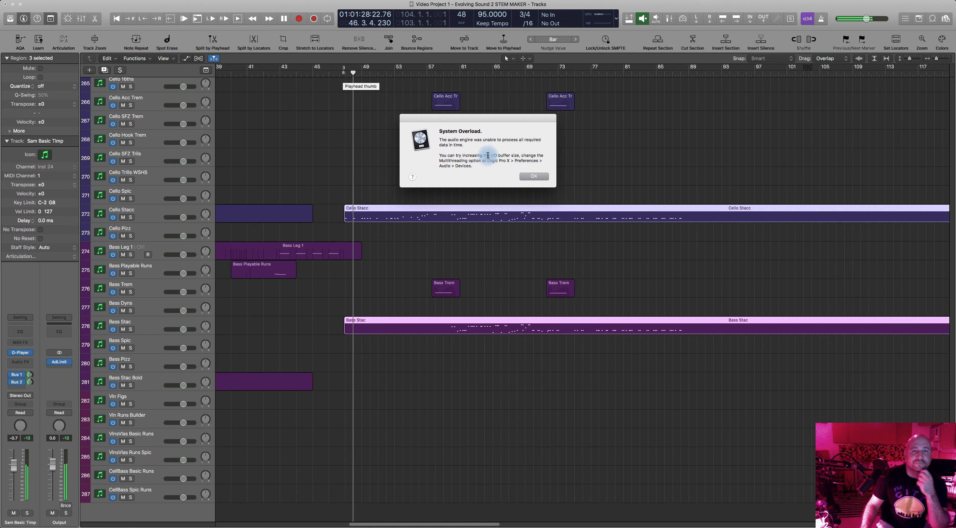
{"action": "left_click", "coordinate": [537, 178]}
{"action": "left_click", "coordinate": [346, 75]}
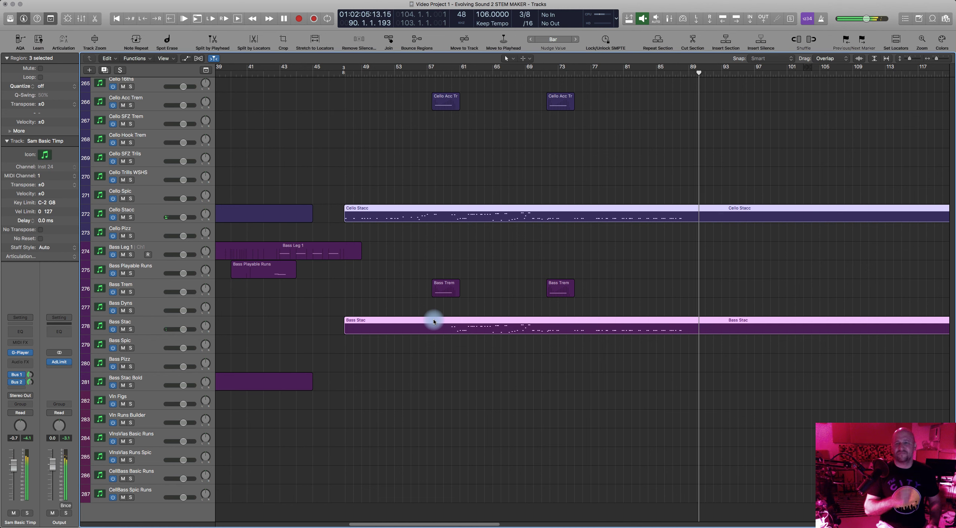
{"action": "key", "text": "space"}
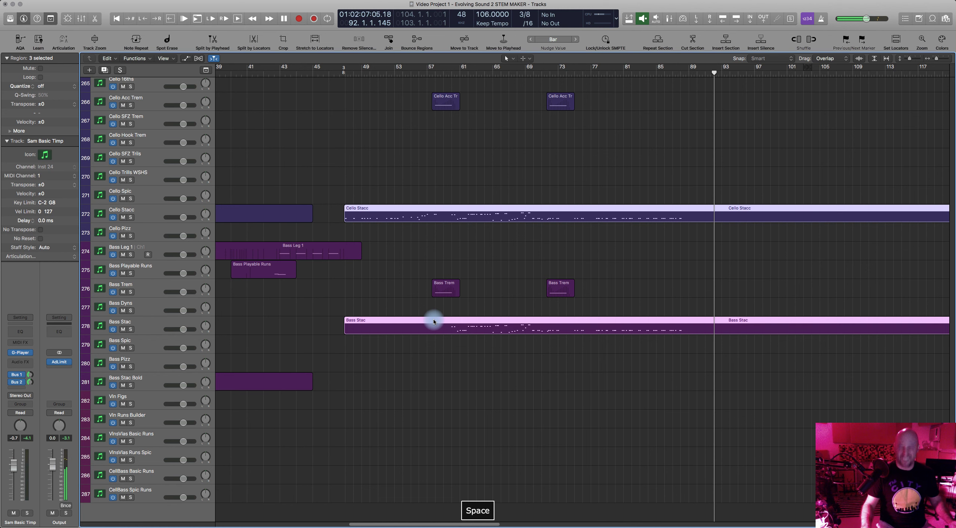
Open the Piano Roll for the three selected regions around bars 86–95 and hide its automation area
{"action": "scroll", "coordinate": [434, 318], "scroll_direction": "right", "scroll_amount": 5}
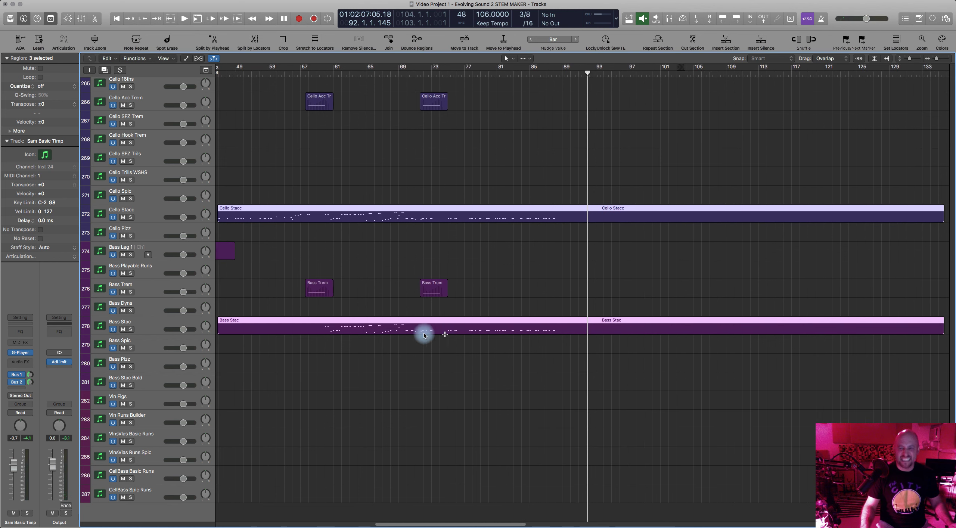
{"action": "scroll", "coordinate": [417, 320], "scroll_direction": "right", "scroll_amount": 4}
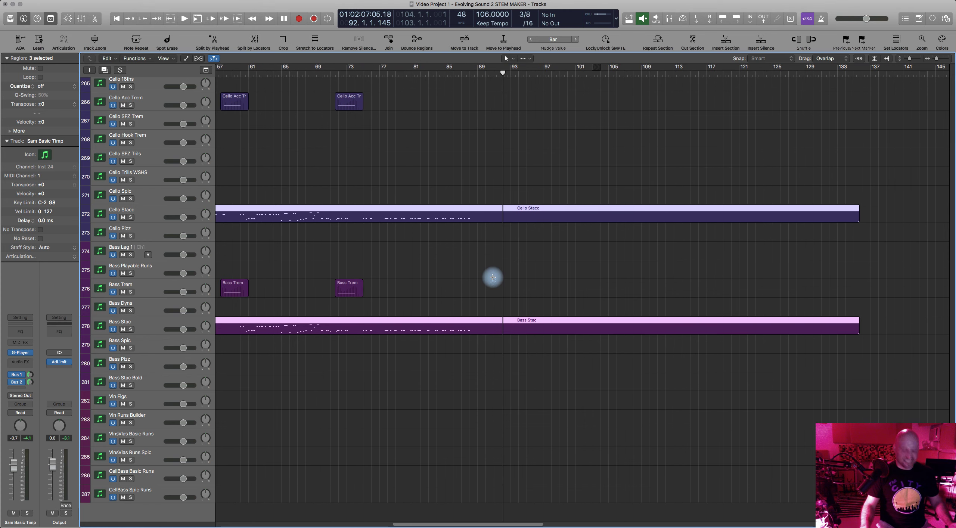
{"action": "key", "text": "p"}
{"action": "scroll", "coordinate": [480, 279], "scroll_direction": "down", "scroll_amount": 2}
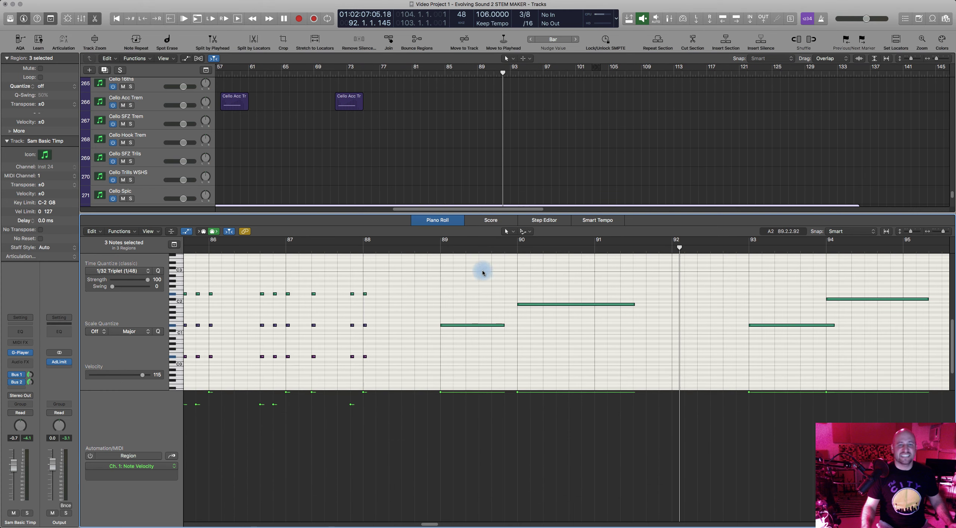
{"action": "scroll", "coordinate": [469, 287], "scroll_direction": "up", "scroll_amount": 1}
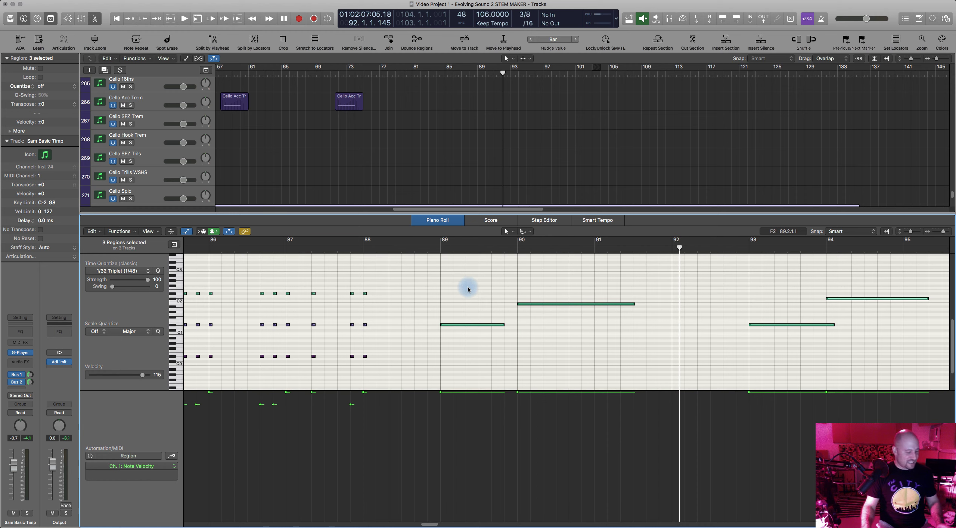
{"action": "key", "text": "a"}
{"action": "scroll", "coordinate": [452, 344], "scroll_direction": "left", "scroll_amount": 3}
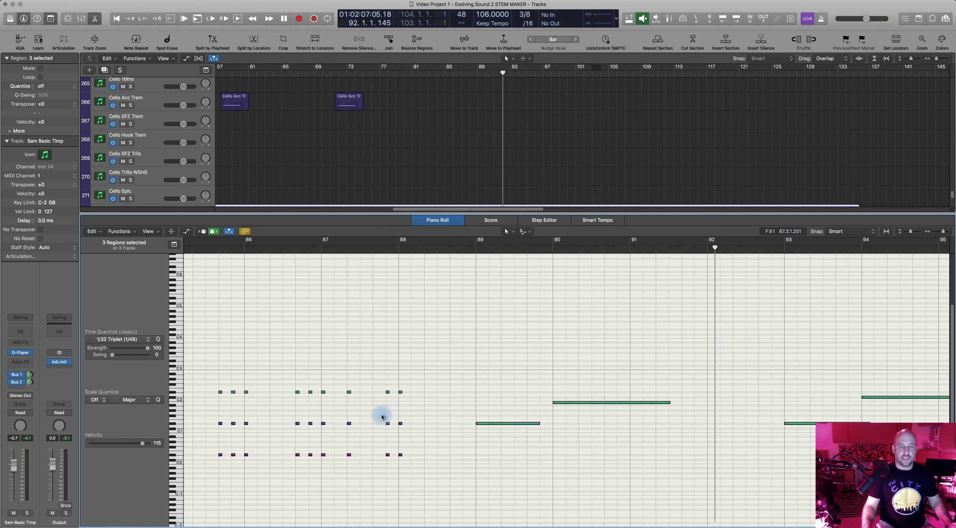
Deselect the Sam Basic Timp region to check the cello and bass notes alone, and add it back to the selection
{"action": "scroll", "coordinate": [442, 118], "scroll_direction": "up", "scroll_amount": 10}
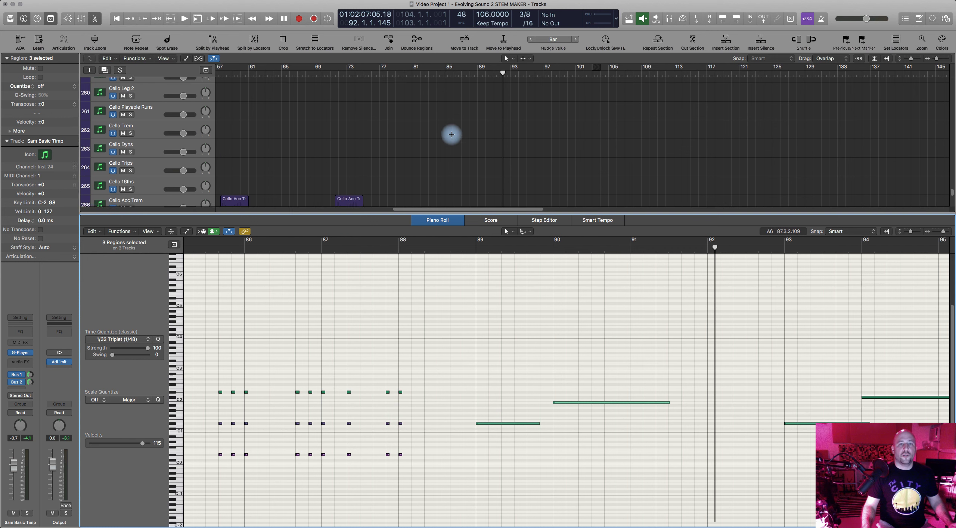
{"action": "scroll", "coordinate": [452, 149], "scroll_direction": "up", "scroll_amount": 12}
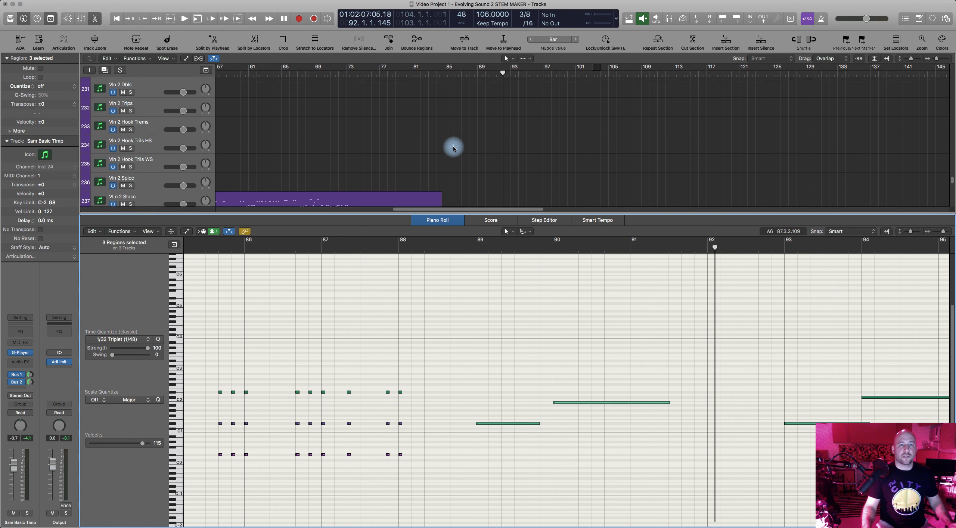
{"action": "scroll", "coordinate": [452, 157], "scroll_direction": "up", "scroll_amount": 10}
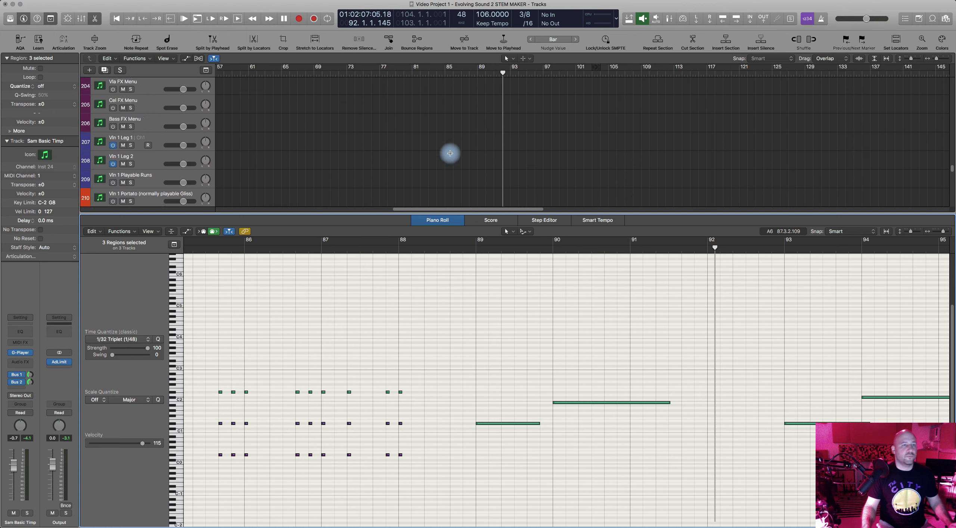
{"action": "scroll", "coordinate": [454, 158], "scroll_direction": "up", "scroll_amount": 4}
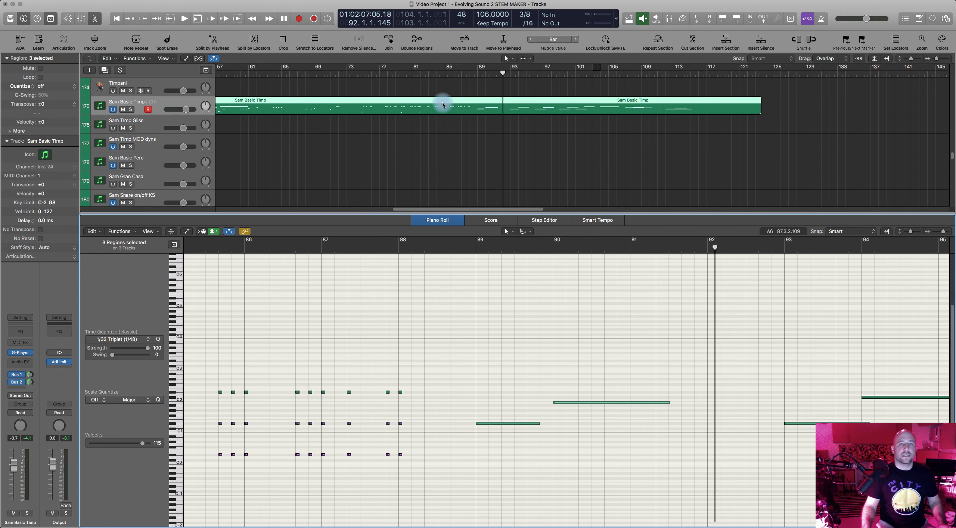
{"action": "left_click", "coordinate": [443, 105], "text": "shift"}
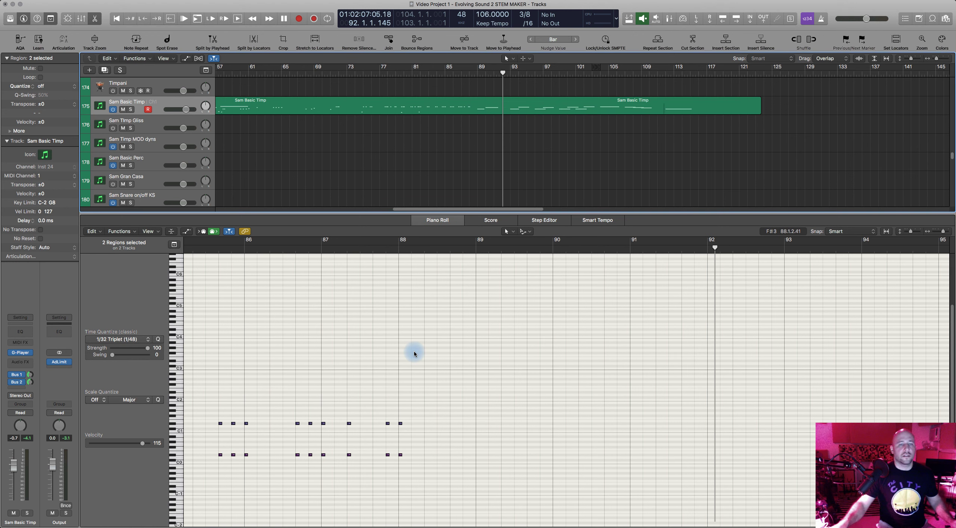
{"action": "scroll", "coordinate": [416, 373], "scroll_direction": "right", "scroll_amount": 3}
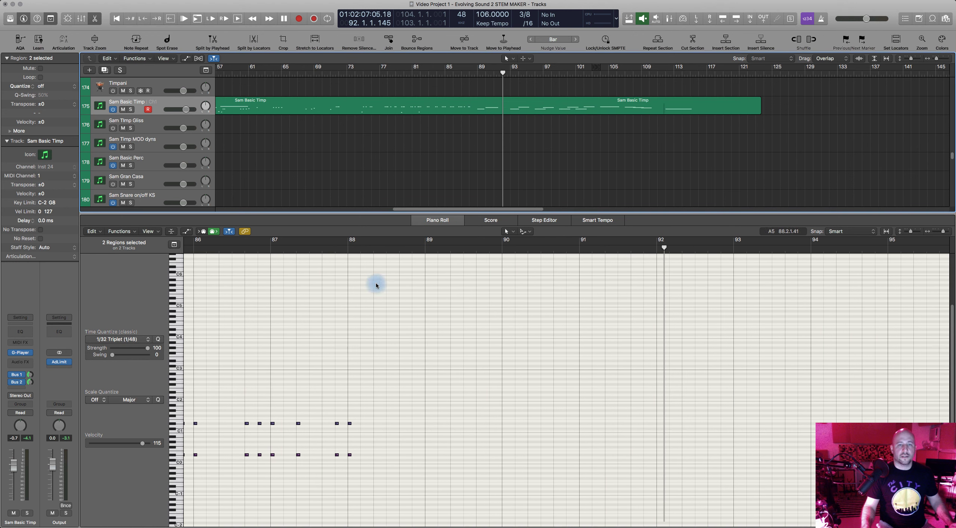
{"action": "scroll", "coordinate": [508, 133], "scroll_direction": "down", "scroll_amount": 8}
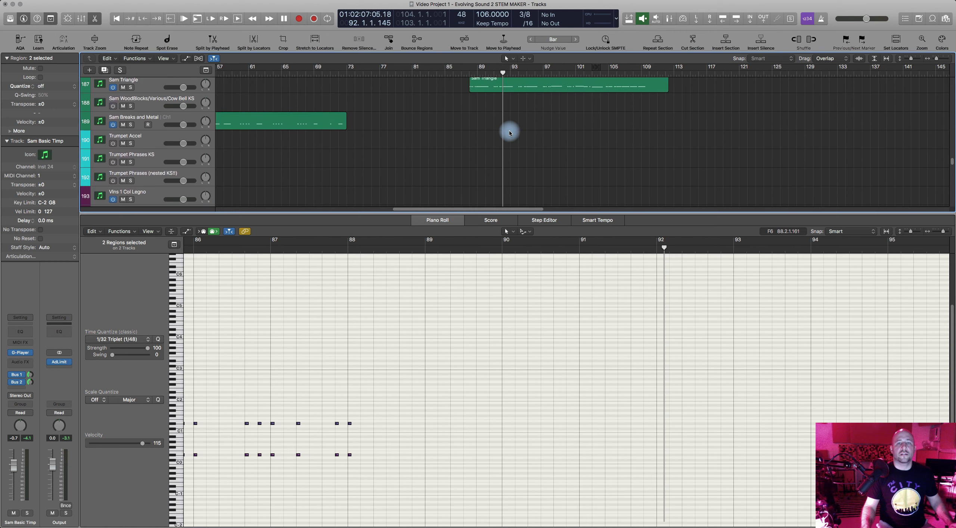
{"action": "scroll", "coordinate": [509, 134], "scroll_direction": "up", "scroll_amount": 8}
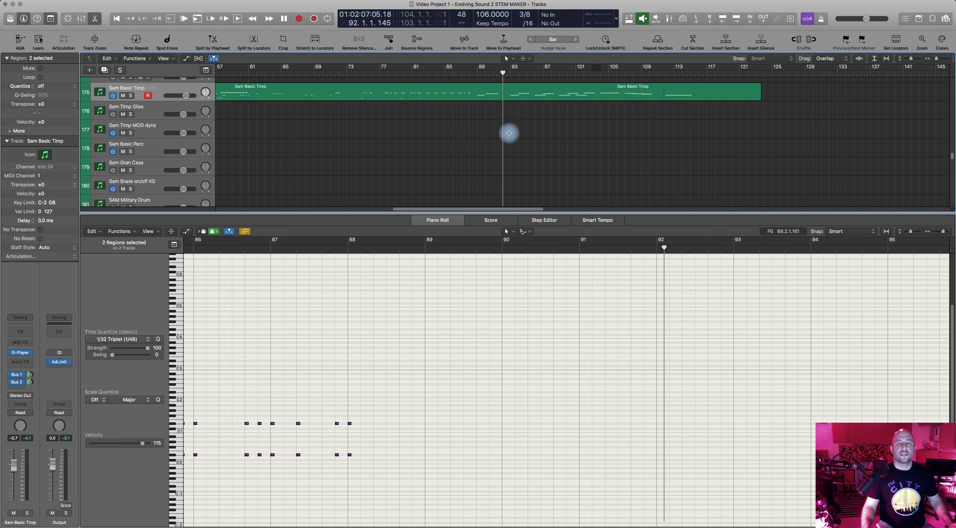
{"action": "left_click", "coordinate": [479, 115], "text": "shift"}
{"action": "left_click", "coordinate": [399, 463]}
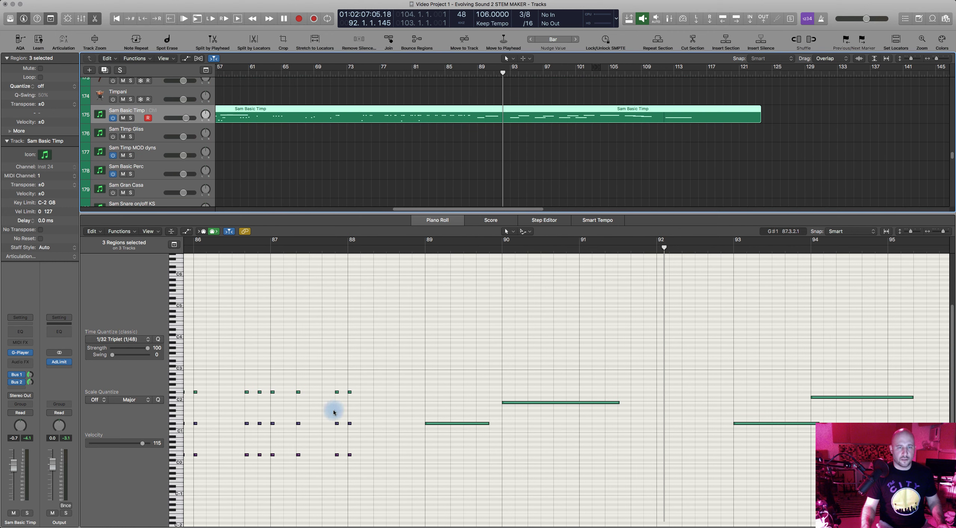
Copy the cello and bass note pairs leading into bar 88 to bar 89 and, matched to the timpani pitch, to bar 90; play the result
{"action": "left_click", "coordinate": [267, 250]}
{"action": "key", "text": "space"}
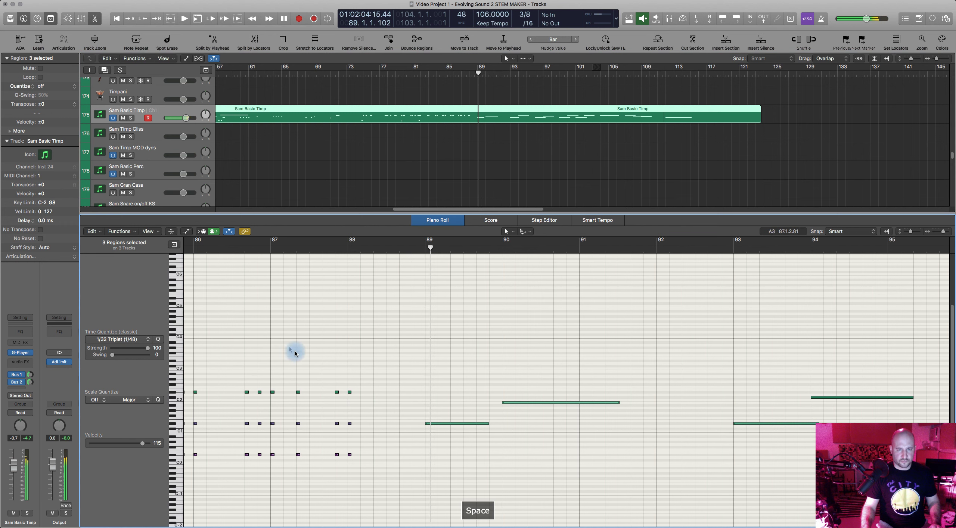
{"action": "left_click_drag", "start_coordinate": [323, 419], "coordinate": [517, 436]}
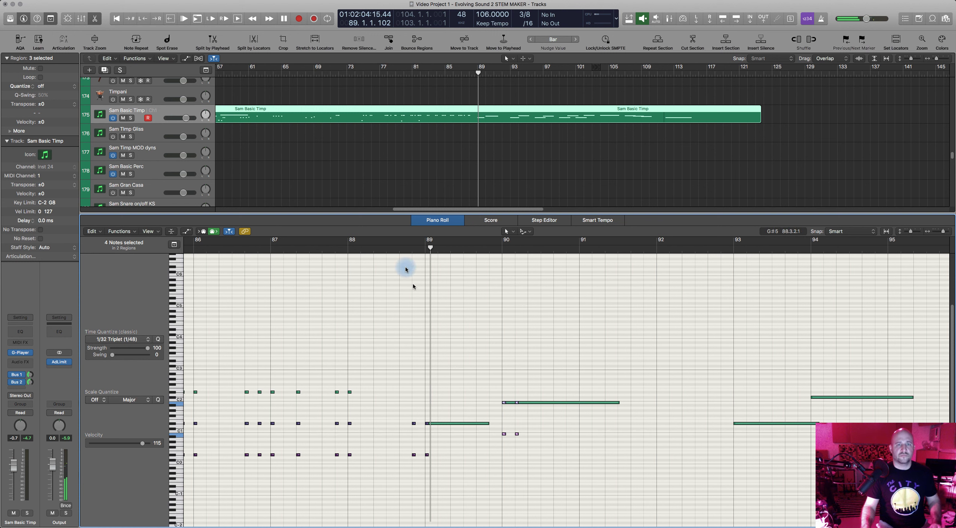
{"action": "left_click", "coordinate": [399, 249]}
{"action": "key", "text": "space"}
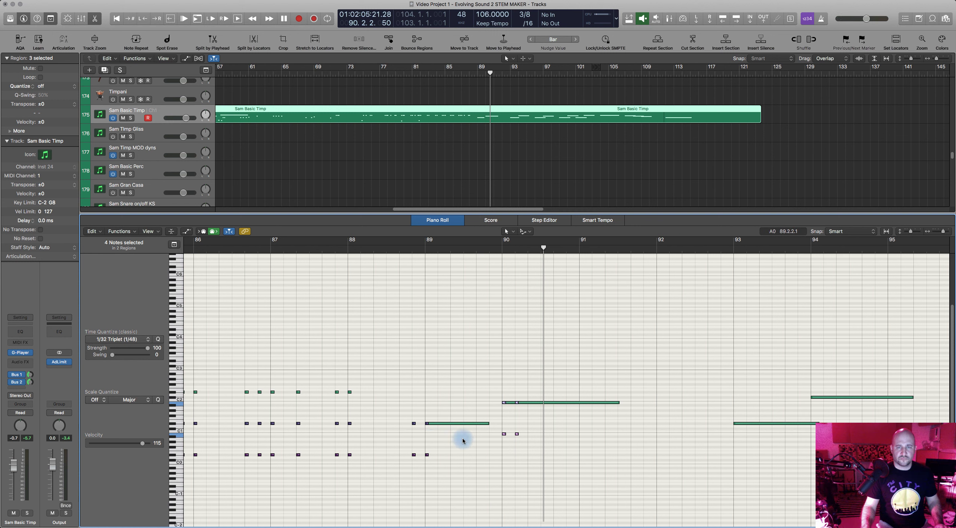
Repeat the paired cello and bass notes from the start of bar 90 up to the downbeat of bar 91 and play the passage
{"action": "left_click_drag", "start_coordinate": [504, 436], "coordinate": [585, 435]}
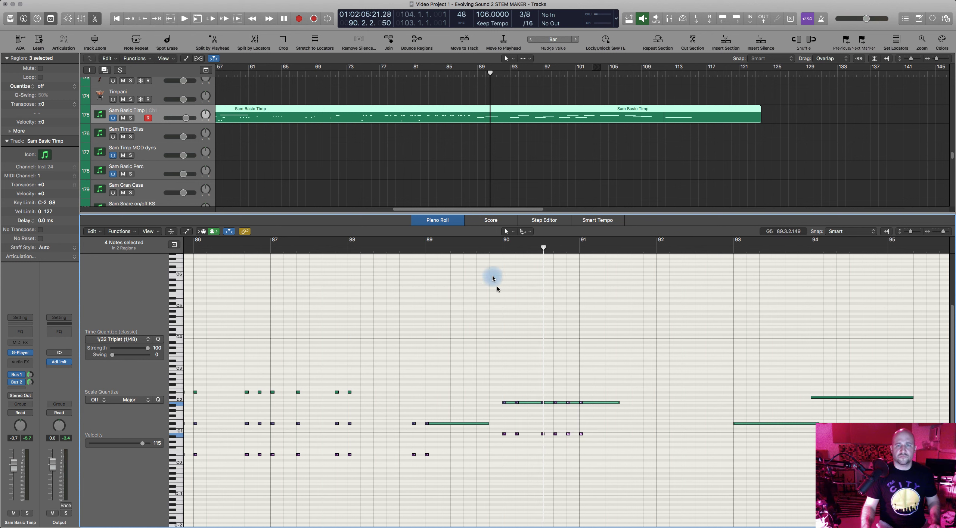
{"action": "left_click", "coordinate": [495, 251]}
{"action": "key", "text": "space"}
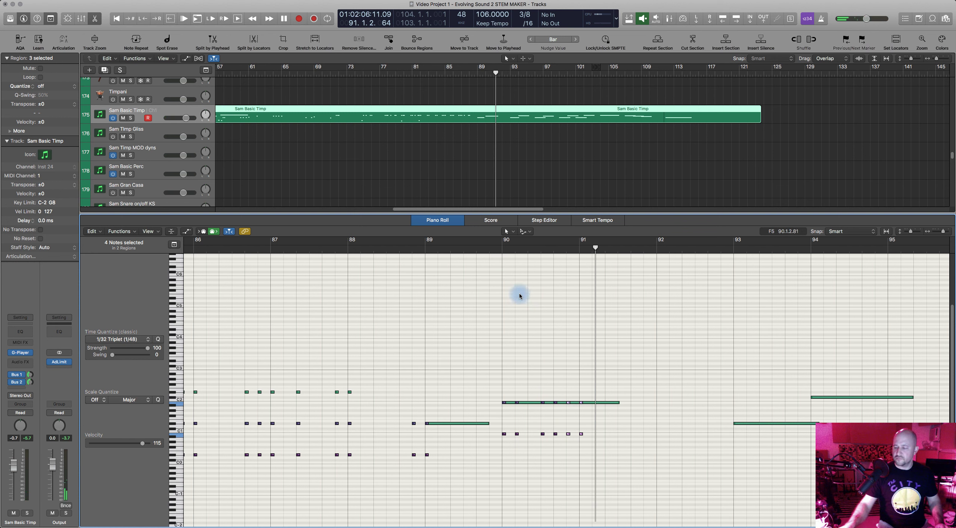
Add the Trump Arts 1 region to the selection and compare its notes with the timpani, cello and bass around bars 86–96
{"action": "scroll", "coordinate": [493, 181], "scroll_direction": "up", "scroll_amount": 15}
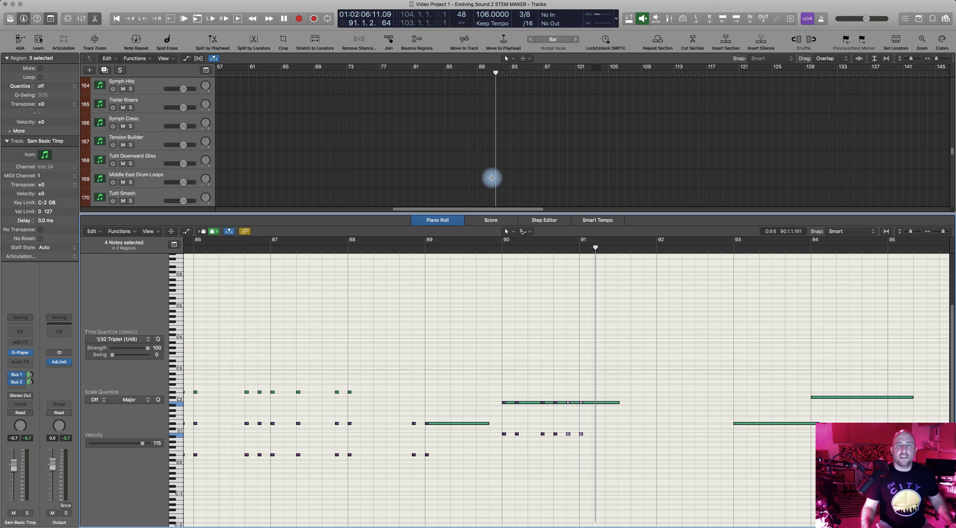
{"action": "scroll", "coordinate": [492, 179], "scroll_direction": "up", "scroll_amount": 18}
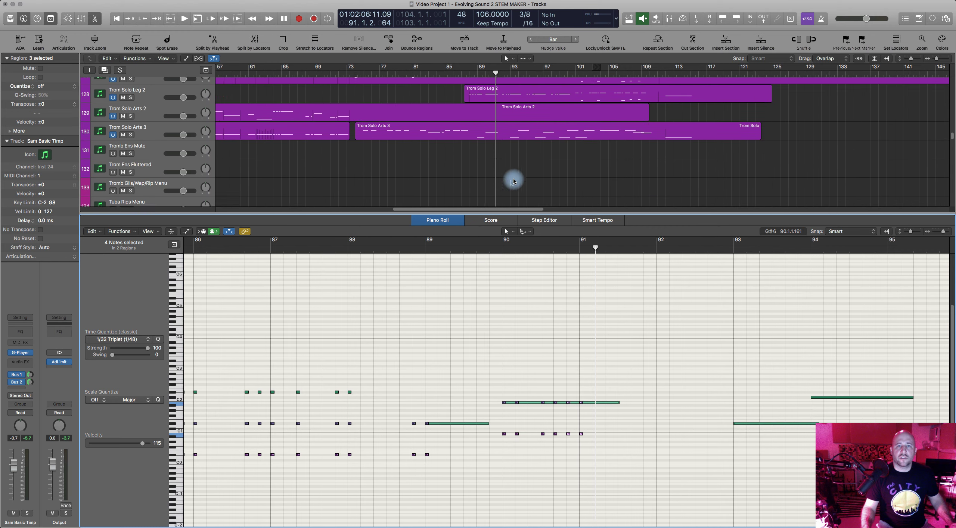
{"action": "scroll", "coordinate": [483, 150], "scroll_direction": "up", "scroll_amount": 5}
{"action": "scroll", "coordinate": [482, 149], "scroll_direction": "right", "scroll_amount": 3}
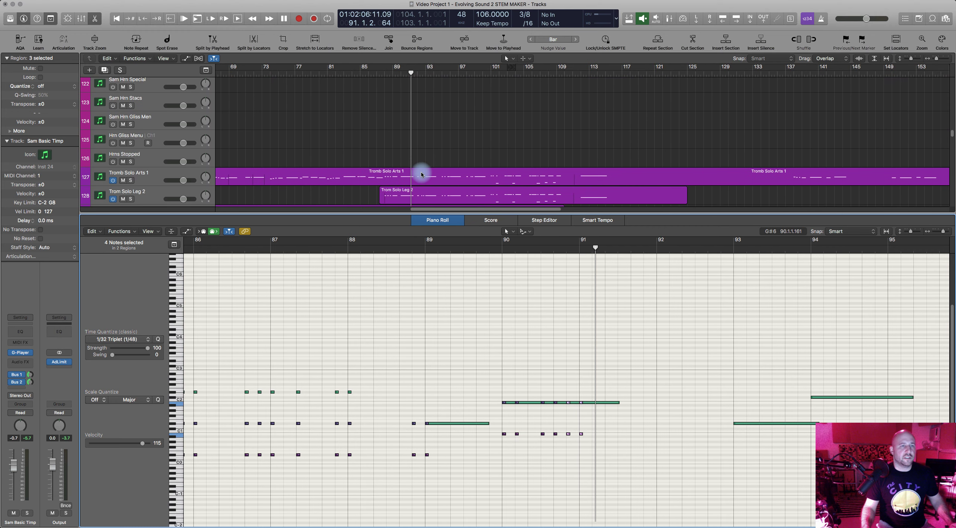
{"action": "scroll", "coordinate": [422, 175], "scroll_direction": "up", "scroll_amount": 16}
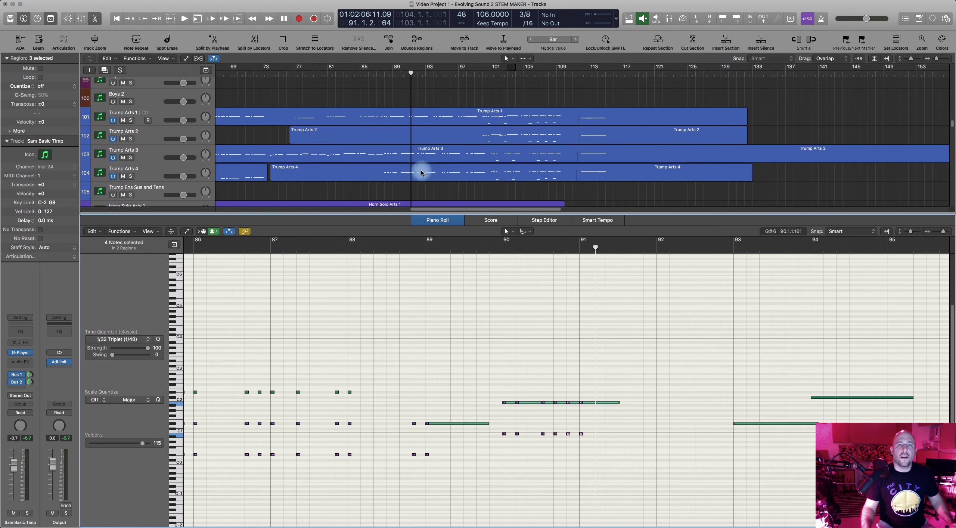
{"action": "left_click", "coordinate": [419, 127], "text": "shift"}
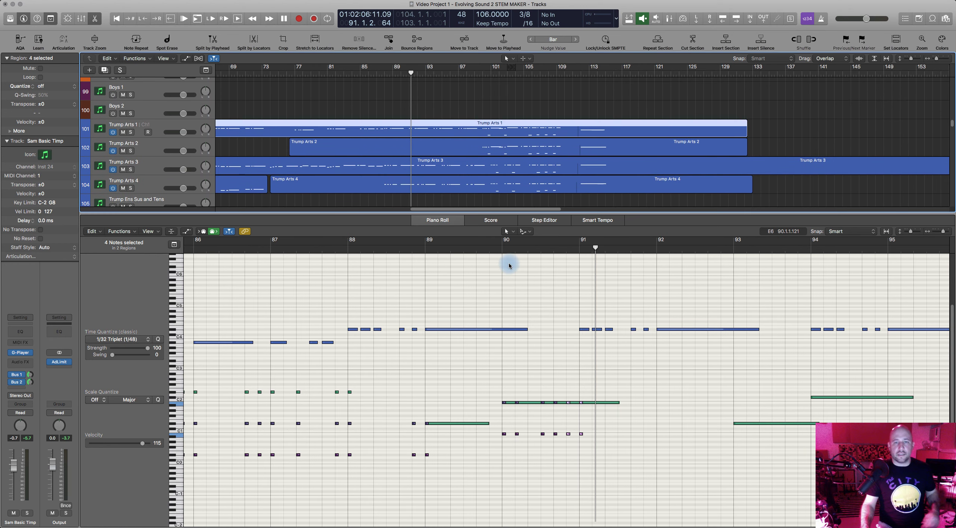
{"action": "scroll", "coordinate": [512, 309], "scroll_direction": "right", "scroll_amount": 3}
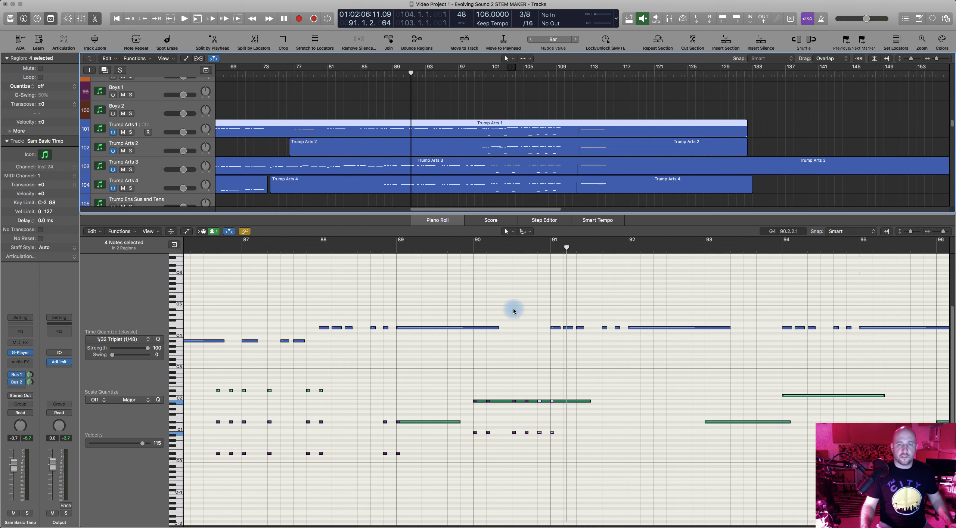
{"action": "scroll", "coordinate": [514, 310], "scroll_direction": "up", "scroll_amount": 1}
{"action": "scroll", "coordinate": [513, 311], "scroll_direction": "right", "scroll_amount": 2}
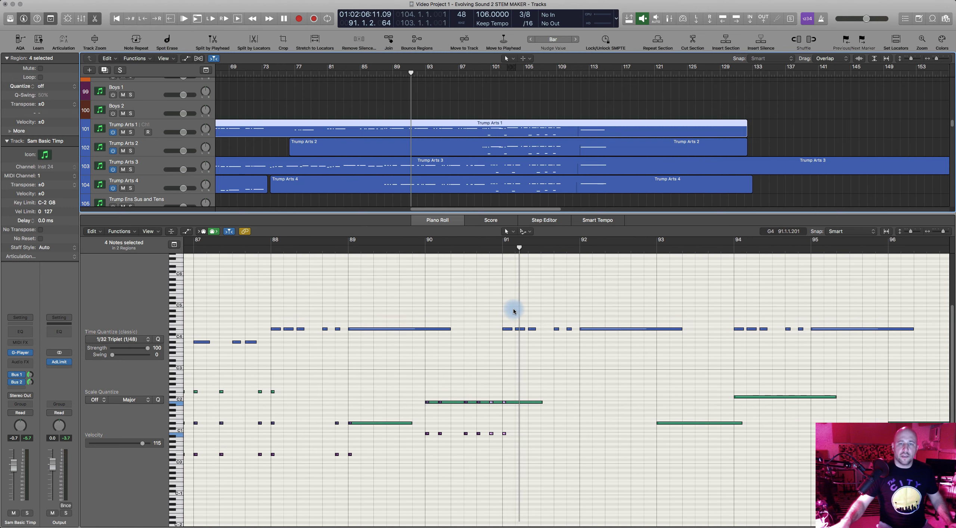
{"action": "scroll", "coordinate": [514, 311], "scroll_direction": "left", "scroll_amount": 4}
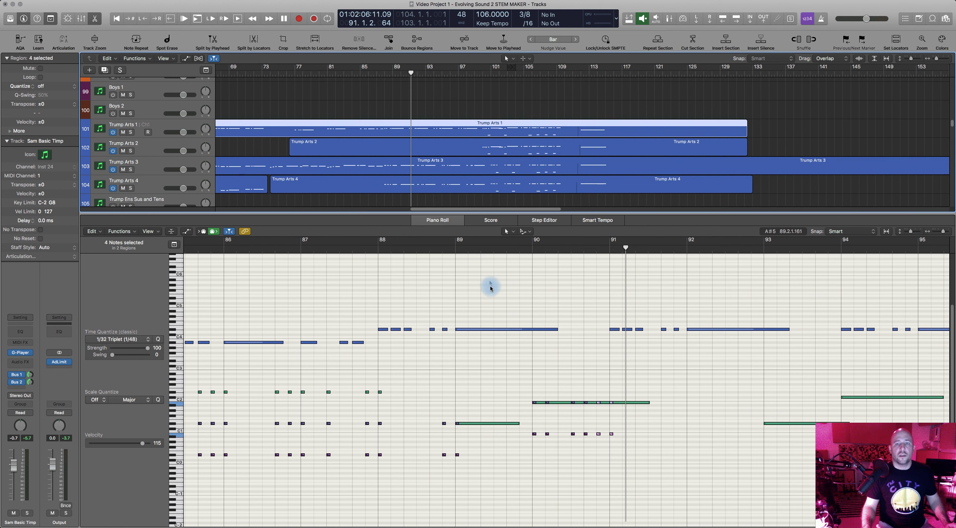
Copy the cello and bass note pair near the end of bar 88 one beat subdivision earlier and play the passage
{"action": "scroll", "coordinate": [578, 387], "scroll_direction": "right", "scroll_amount": 3}
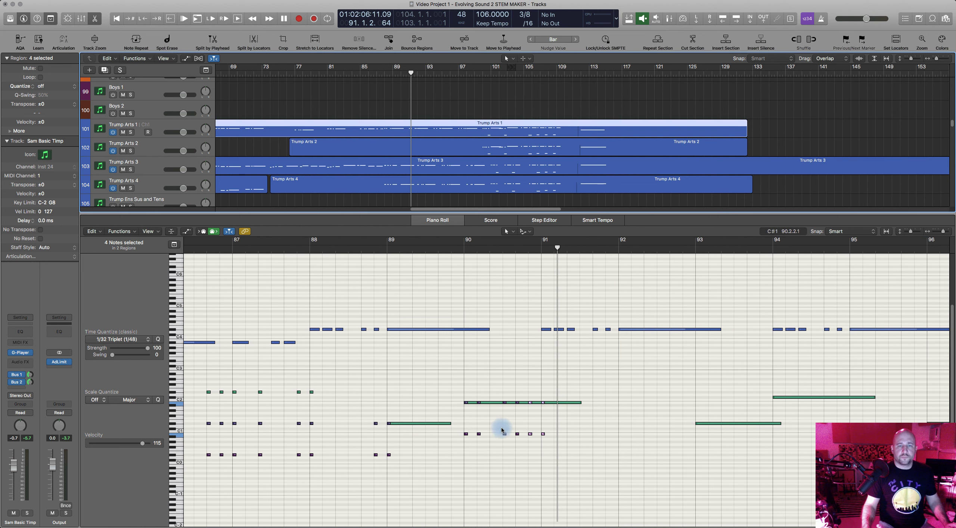
{"action": "scroll", "coordinate": [441, 406], "scroll_direction": "left", "scroll_amount": 1}
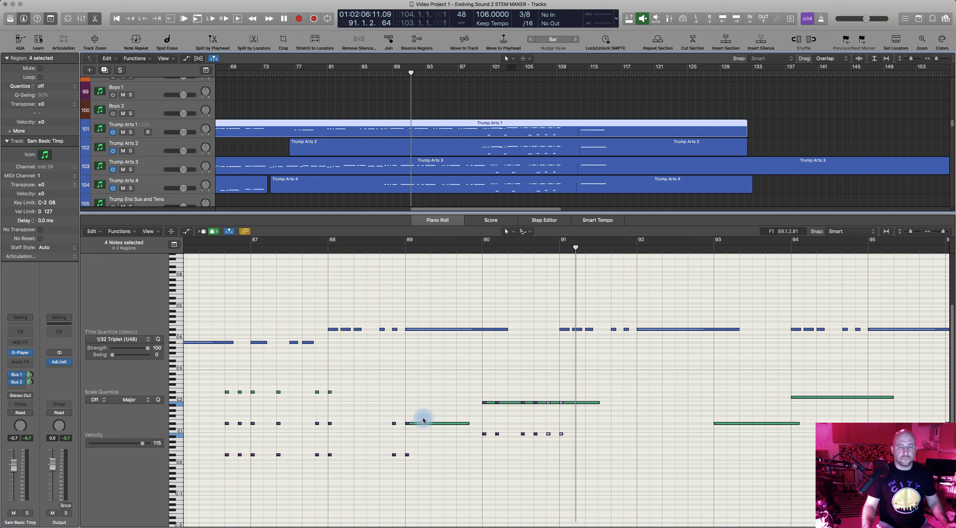
{"action": "left_click", "coordinate": [408, 453]}
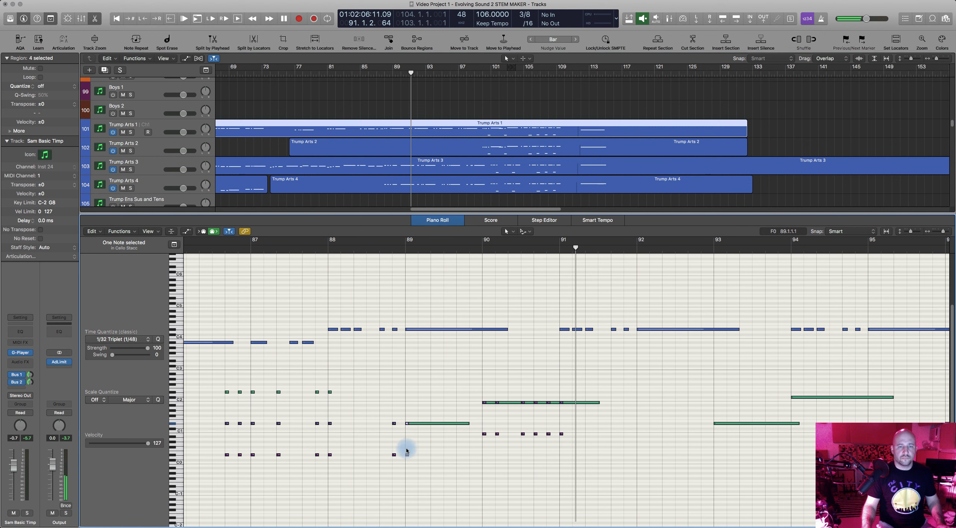
{"action": "left_click_drag", "start_coordinate": [377, 417], "coordinate": [398, 469]}
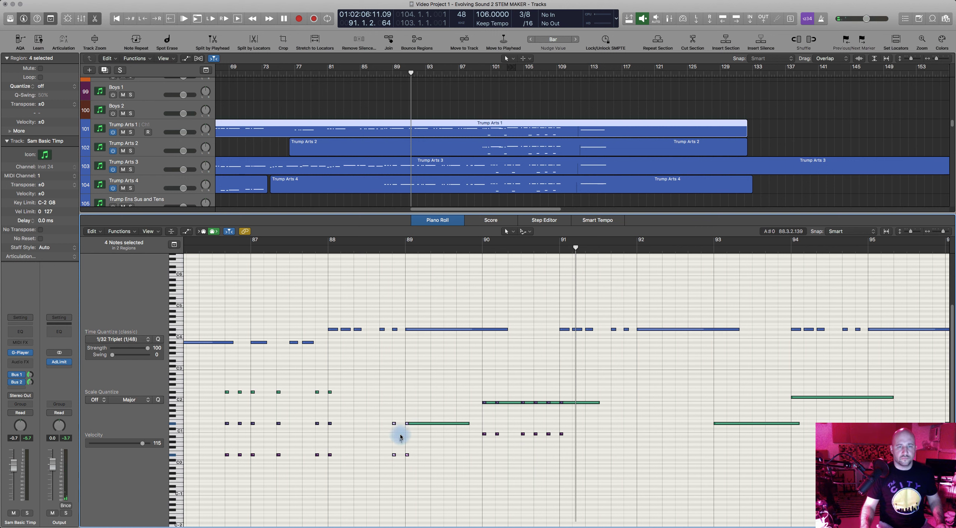
{"action": "left_click_drag", "start_coordinate": [394, 424], "coordinate": [407, 455]}
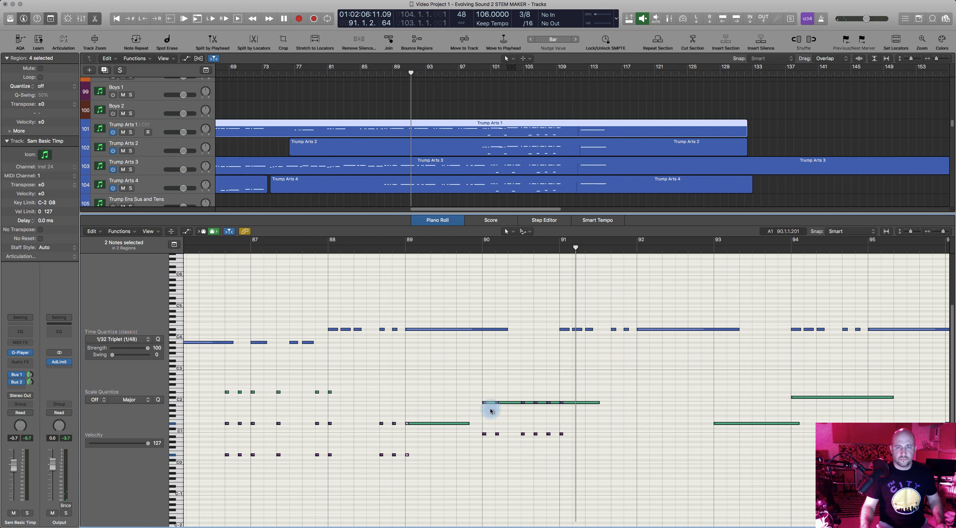
{"action": "left_click", "coordinate": [376, 250]}
{"action": "key", "text": "space"}
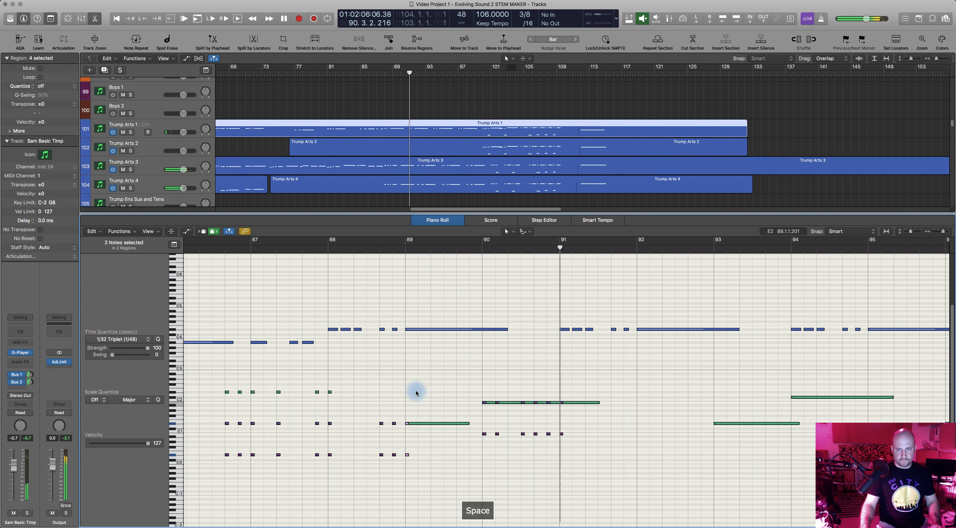
Extend the paired cello and bass notes through bar 91 to the downbeat of bar 92, following the trumpet rhythm
{"action": "left_click", "coordinate": [519, 403]}
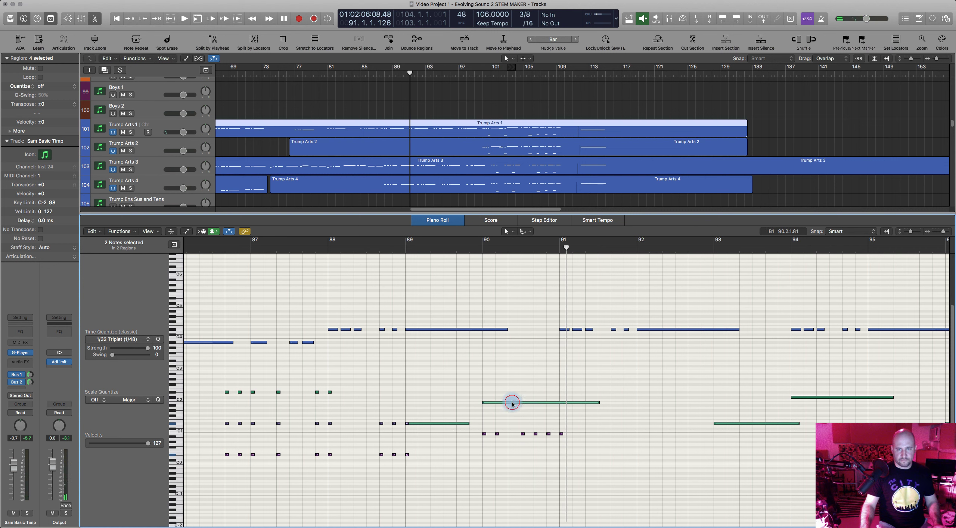
{"action": "left_click_drag", "start_coordinate": [517, 393], "coordinate": [574, 436]}
{"action": "left_click", "coordinate": [606, 407]}
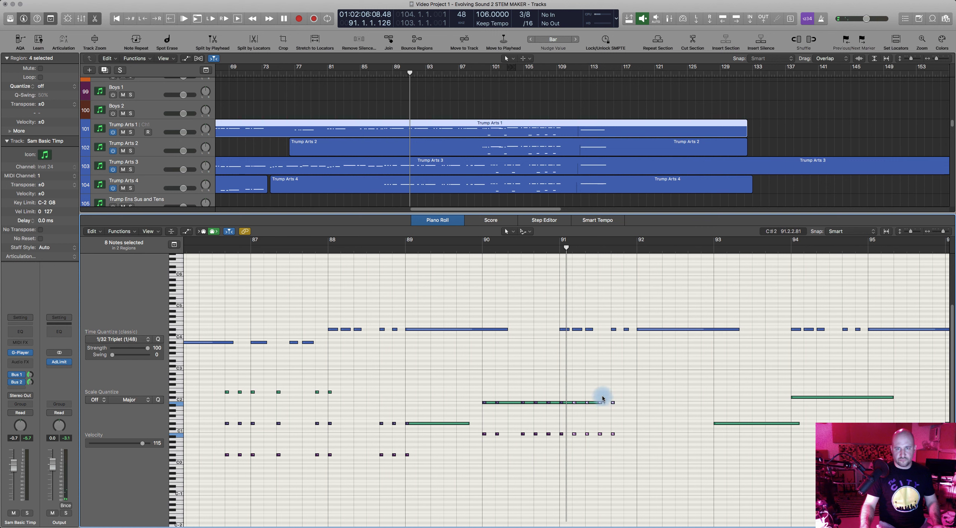
{"action": "left_click_drag", "start_coordinate": [621, 443], "coordinate": [621, 443]}
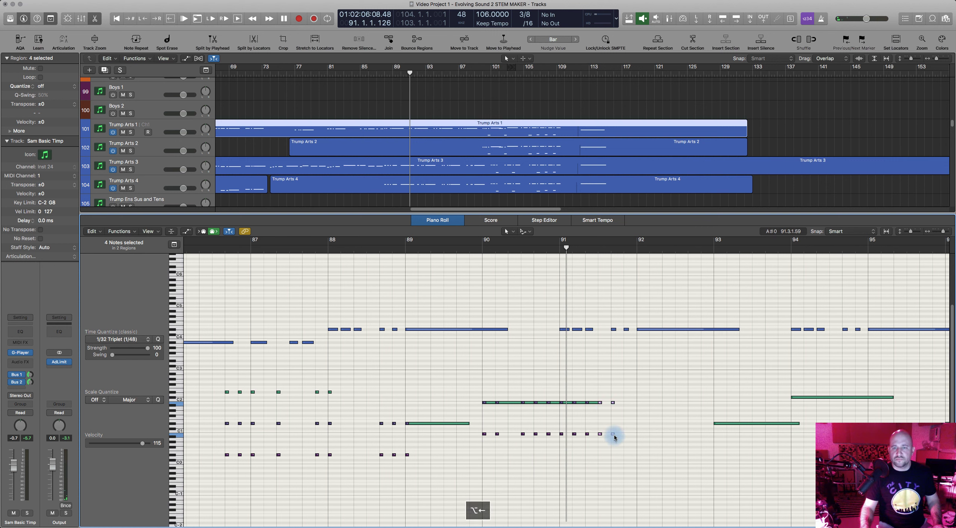
{"action": "left_click_drag", "start_coordinate": [614, 434], "coordinate": [626, 433]}
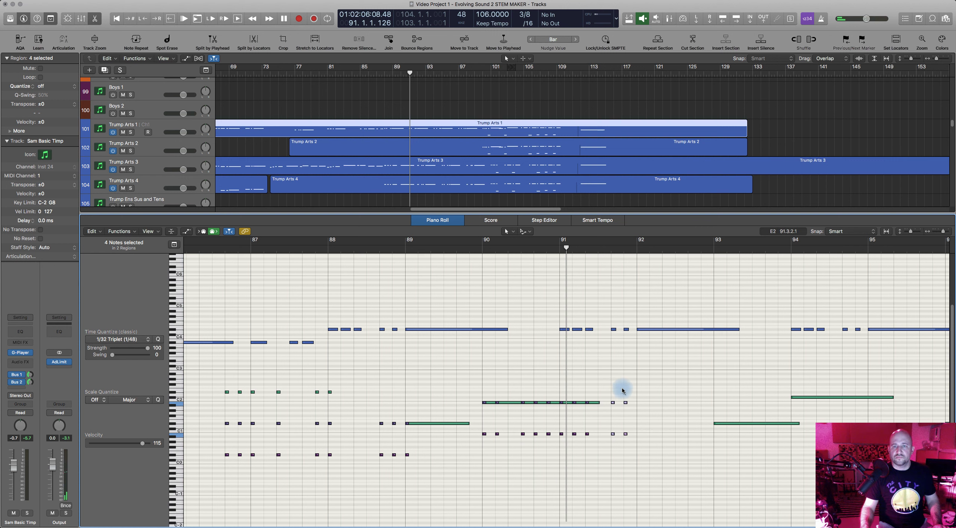
{"action": "left_click_drag", "start_coordinate": [621, 395], "coordinate": [639, 435]}
{"action": "left_click_drag", "start_coordinate": [608, 396], "coordinate": [640, 443]}
Copy the cello and bass pattern to bars 93 and 94, ending on bar 95's downbeat and matching the timpani pitches, and play it
{"action": "scroll", "coordinate": [640, 442], "scroll_direction": "right", "scroll_amount": 5}
{"action": "left_click", "coordinate": [467, 431]}
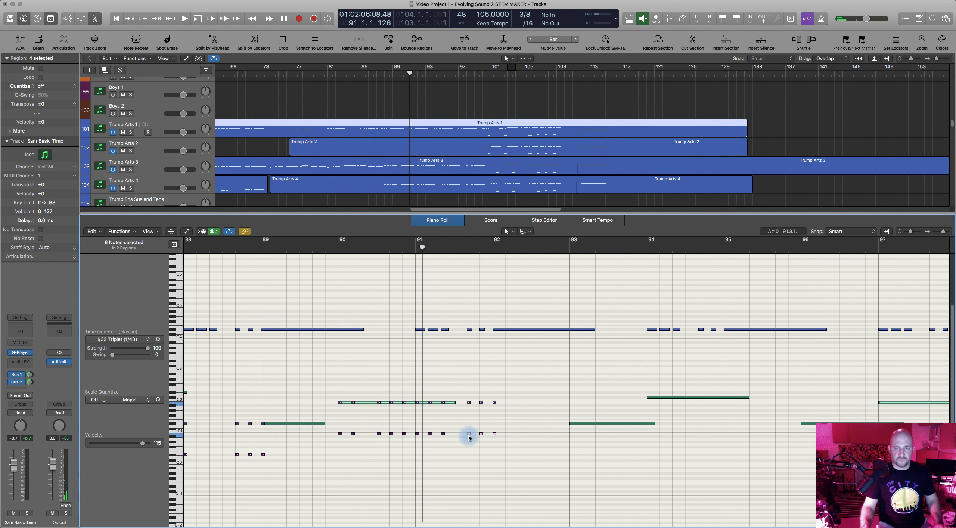
{"action": "left_click_drag", "start_coordinate": [469, 435], "coordinate": [574, 456]}
{"action": "left_click_drag", "start_coordinate": [571, 425], "coordinate": [699, 398]}
{"action": "key", "text": "space"}
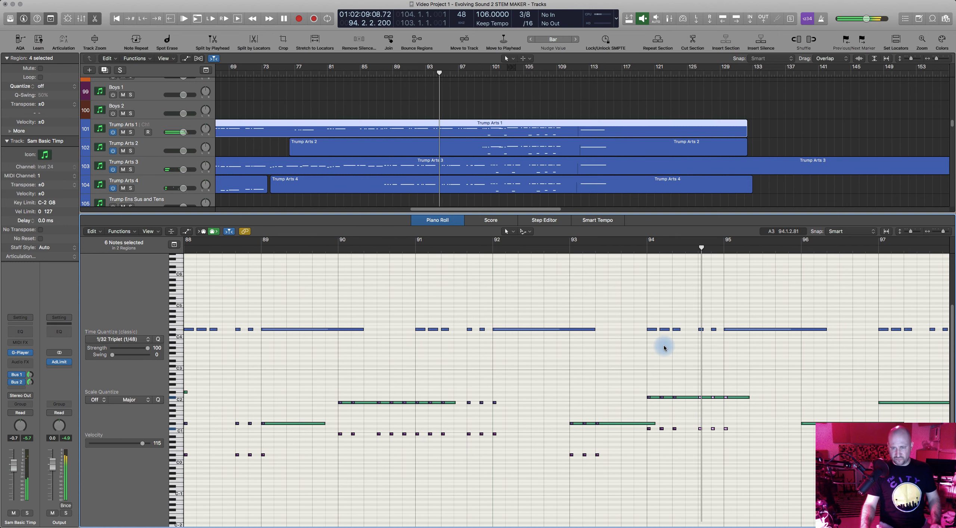
{"action": "key", "text": "space"}
Copy the cello and bass pattern to bars 96 and 97, up to the downbeat of bar 98, at the timpani pitches
{"action": "scroll", "coordinate": [738, 376], "scroll_direction": "right", "scroll_amount": 10}
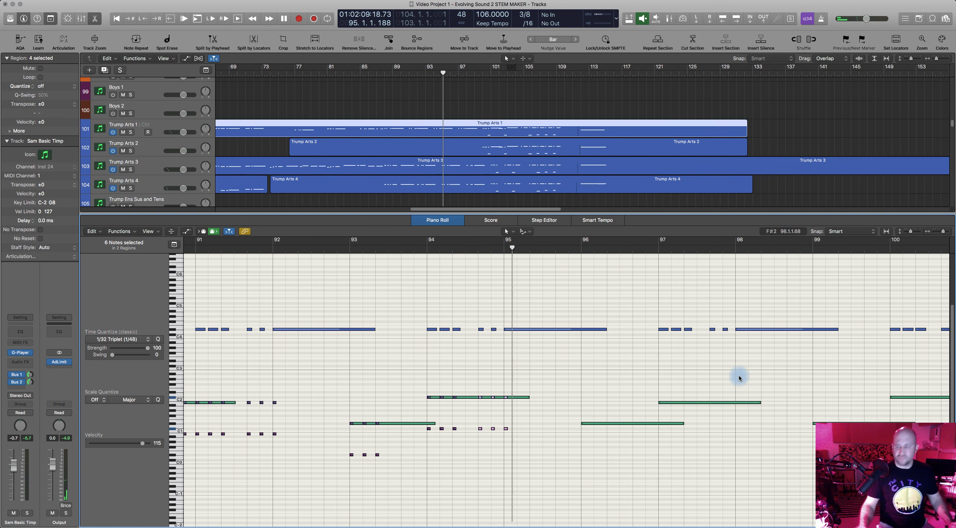
{"action": "scroll", "coordinate": [739, 375], "scroll_direction": "right", "scroll_amount": 4}
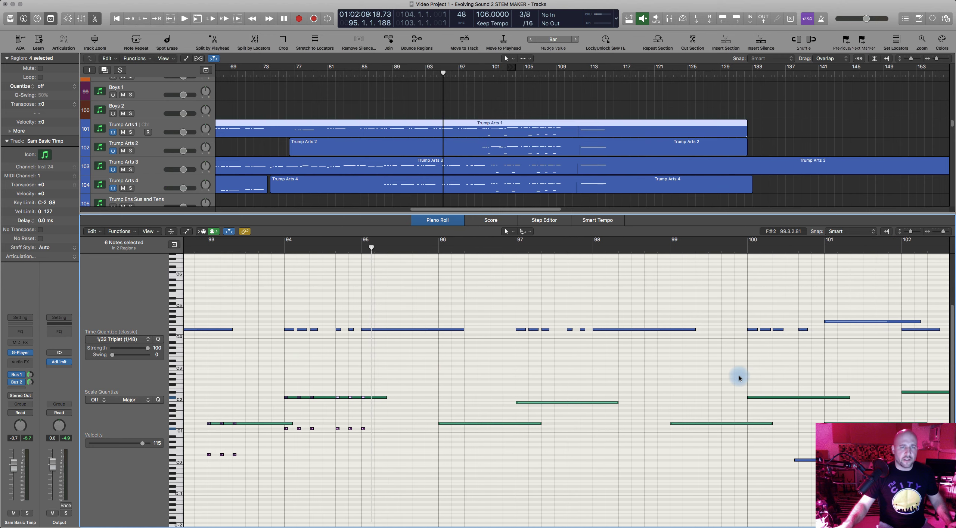
{"action": "left_click", "coordinate": [338, 397]}
{"action": "left_click_drag", "start_coordinate": [338, 398], "coordinate": [570, 403]}
{"action": "scroll", "coordinate": [634, 411], "scroll_direction": "right", "scroll_amount": 10}
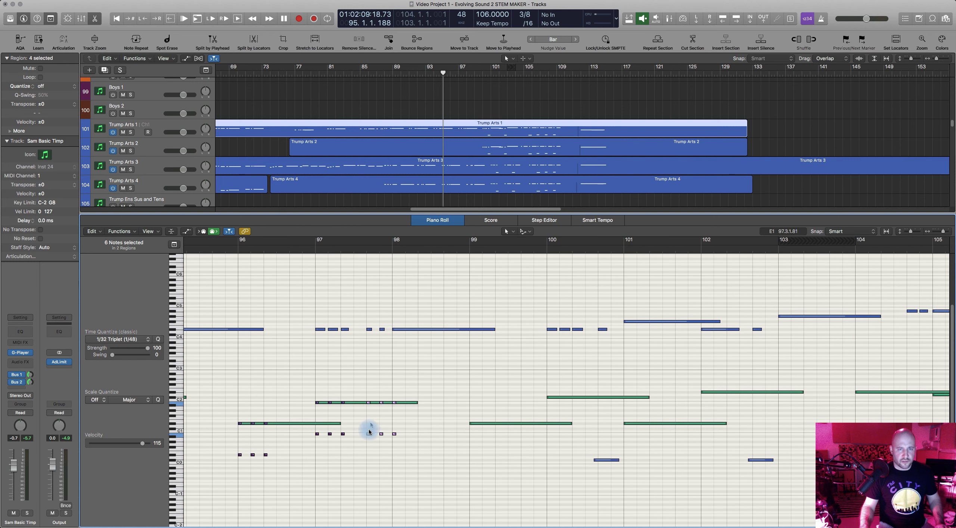
Copy three cello and bass note pairs from bar 97 to the start of bar 99 at the timpani pitch and play the passage
{"action": "left_click_drag", "start_coordinate": [369, 437], "coordinate": [474, 455]}
{"action": "key", "text": "alt+shift+Down"}
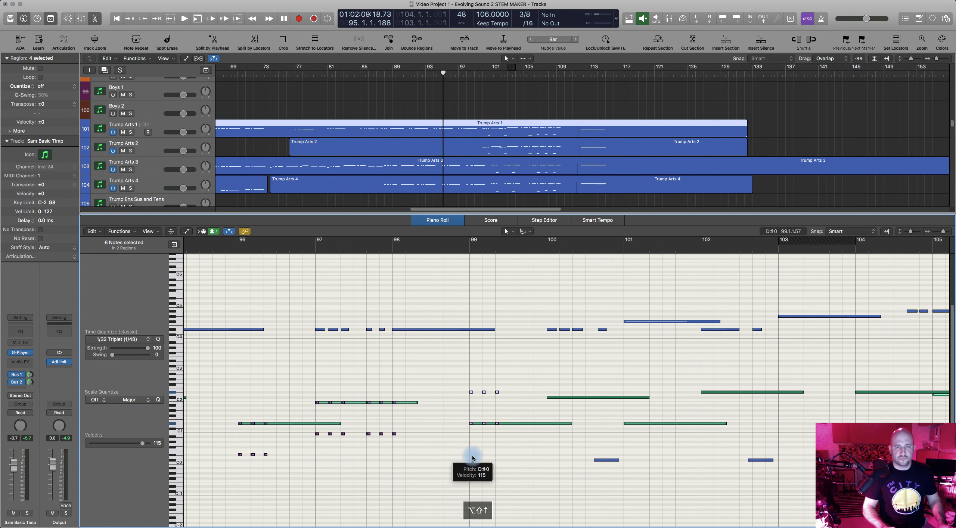
{"action": "key", "text": "space"}
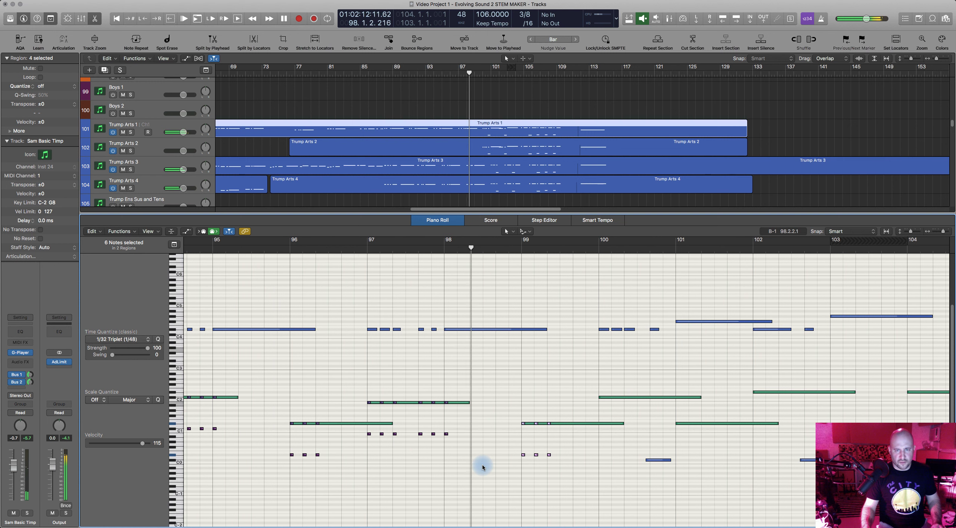
{"action": "key", "text": "space"}
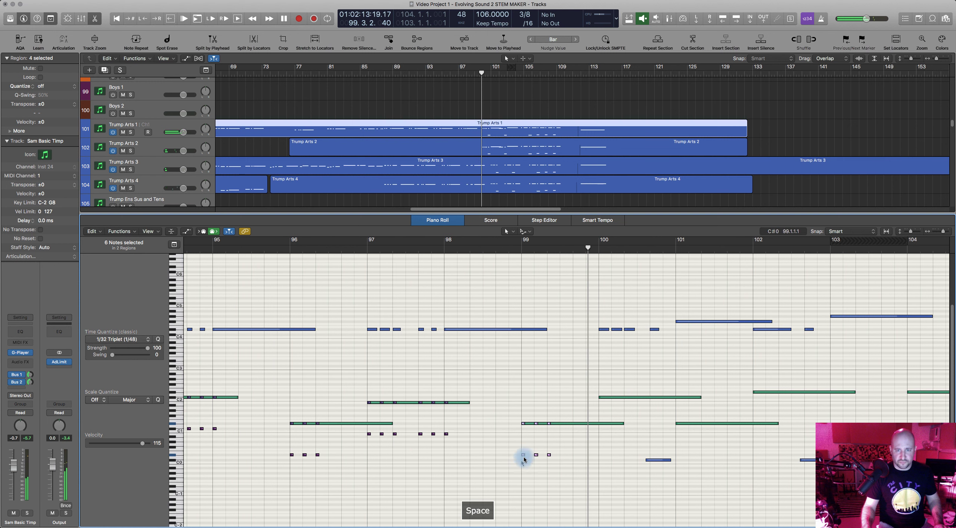
Copy the cello and bass pairs into bar 100 at the timpani pitch, ending on bar 101's downbeat, and play the result
{"action": "left_click_drag", "start_coordinate": [524, 455], "coordinate": [651, 429]}
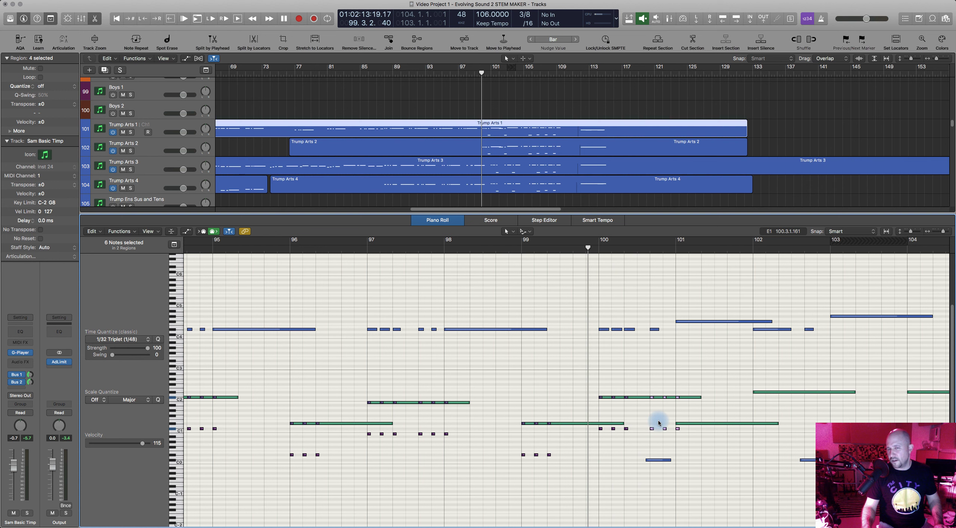
{"action": "scroll", "coordinate": [658, 420], "scroll_direction": "right", "scroll_amount": 5}
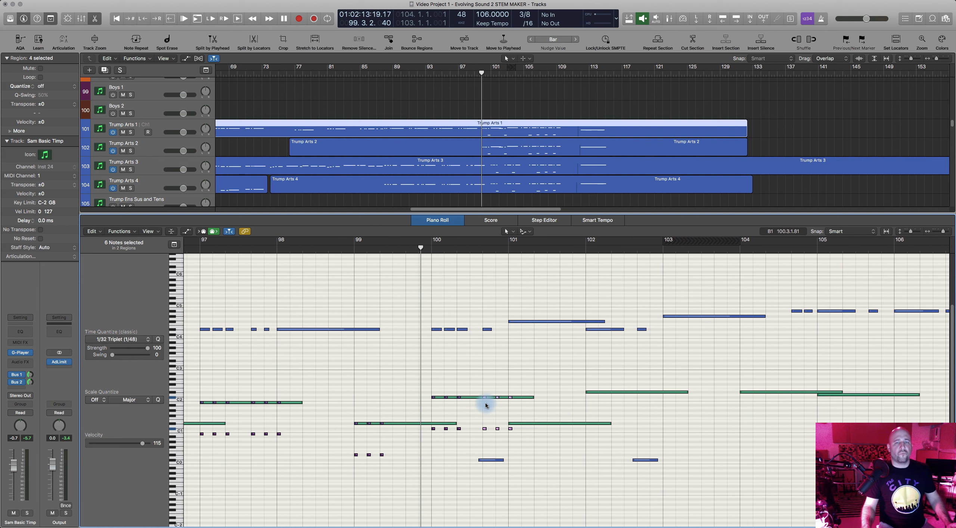
{"action": "scroll", "coordinate": [480, 405], "scroll_direction": "right", "scroll_amount": 1}
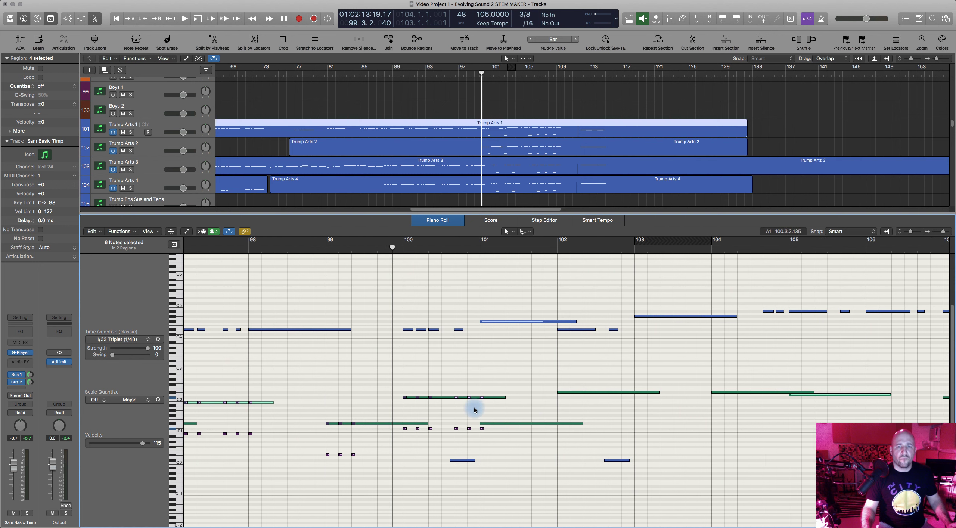
{"action": "key", "text": "space"}
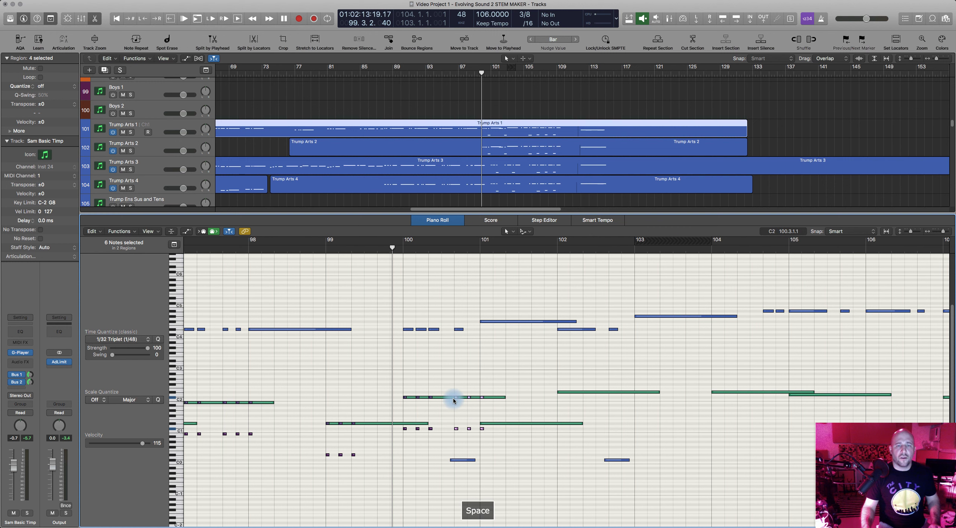
{"action": "key", "text": "space"}
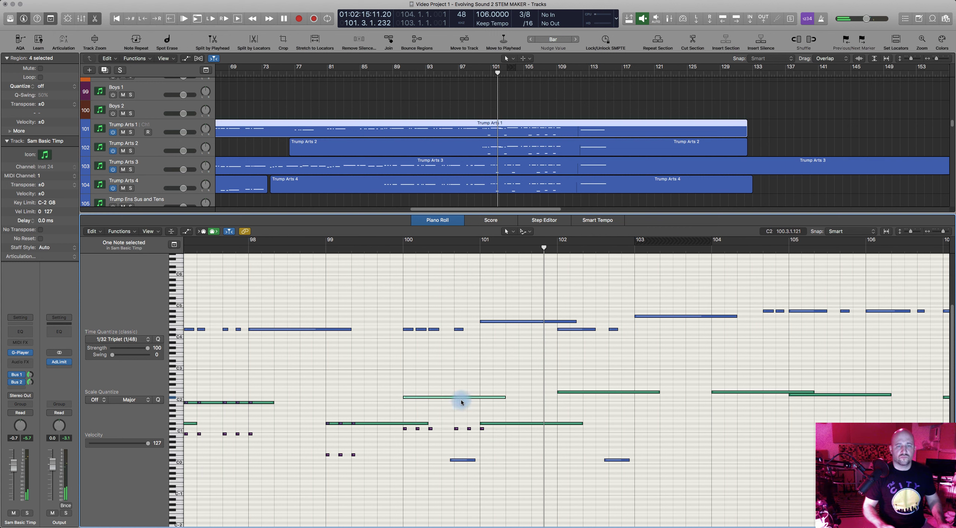
Raise the bar 100 timpani note an octave, play the soloed regions, and restore the note's pitch
{"action": "key", "text": "alt+shift+Up"}
{"action": "left_click_drag", "start_coordinate": [465, 392], "coordinate": [474, 434]}
{"action": "left_click", "coordinate": [450, 328]}
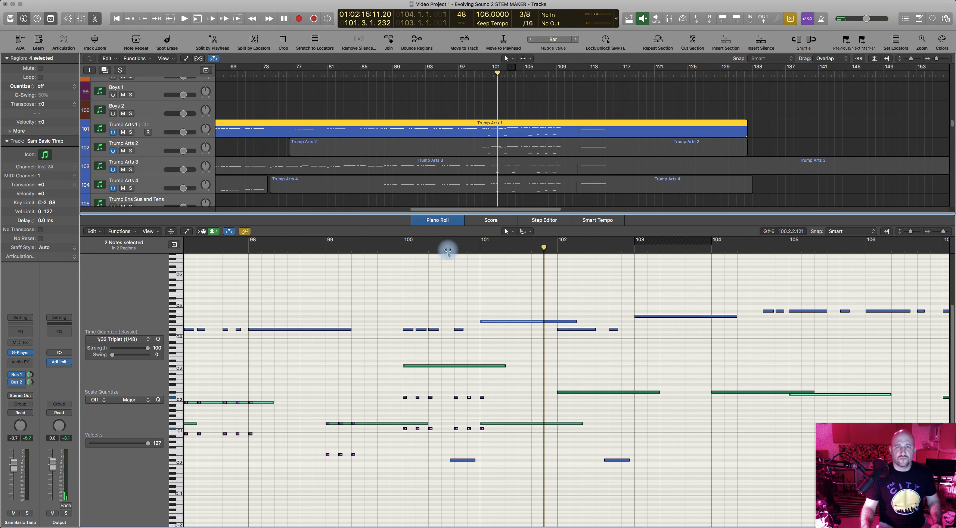
{"action": "key", "text": "space"}
{"action": "left_click", "coordinate": [390, 249]}
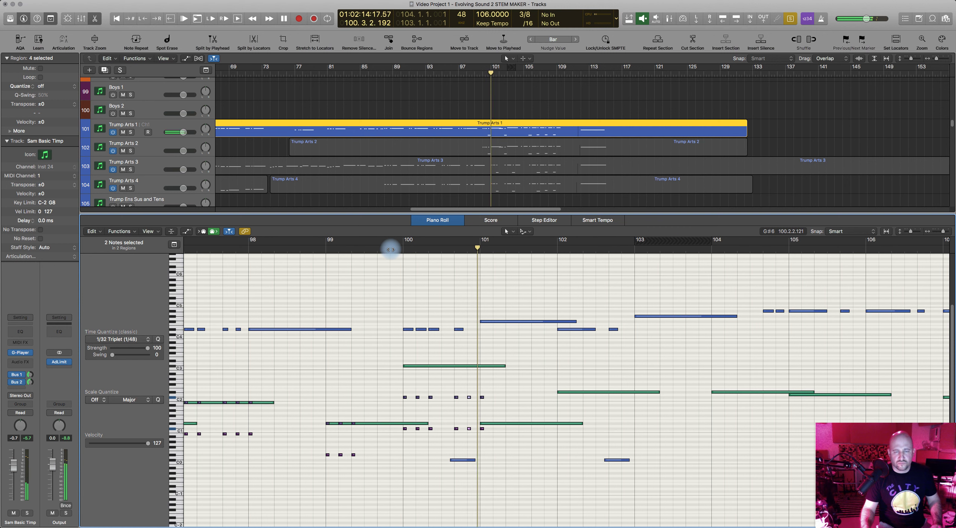
{"action": "left_click", "coordinate": [444, 366]}
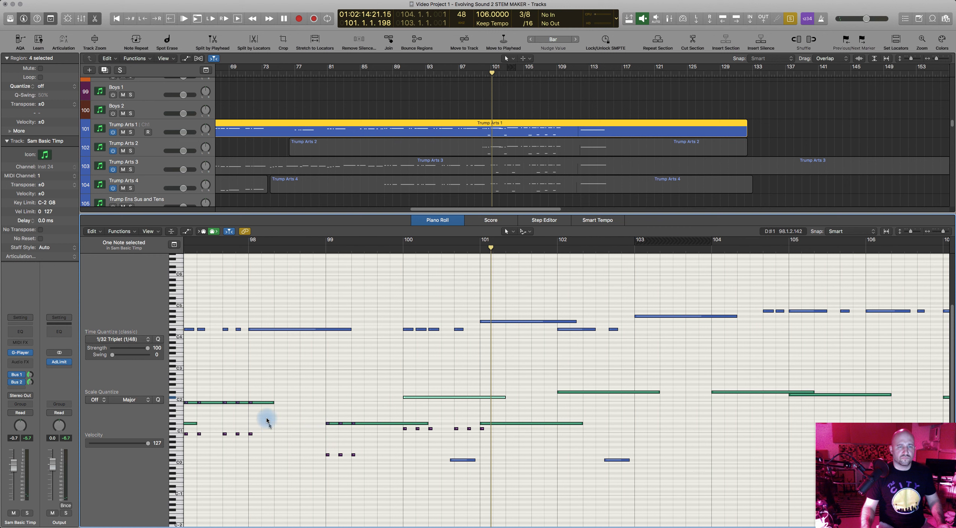
Lower the cello and bass pair on bar 101's downbeat to the timpani pitch, play it soloed and turn solo off
{"action": "left_click", "coordinate": [251, 437]}
{"action": "left_click_drag", "start_coordinate": [258, 434], "coordinate": [482, 455]}
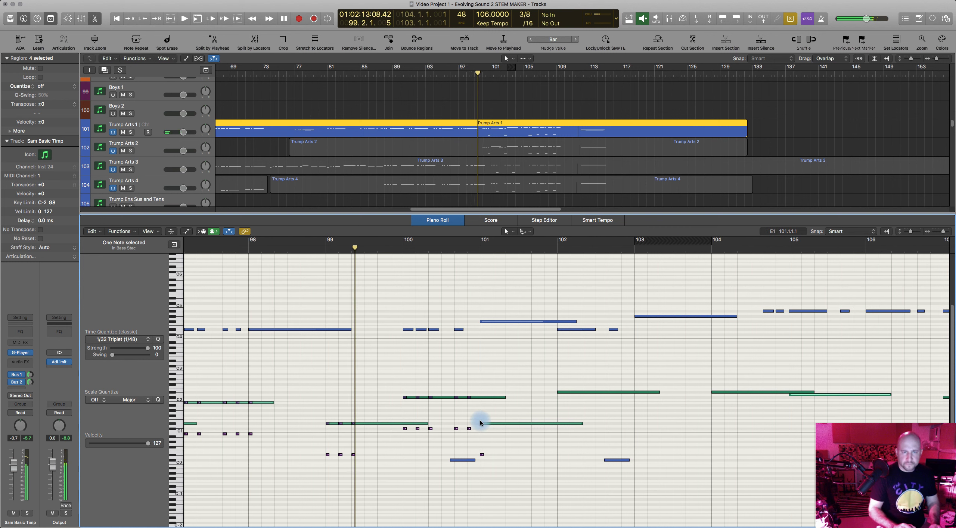
{"action": "key", "text": "space"}
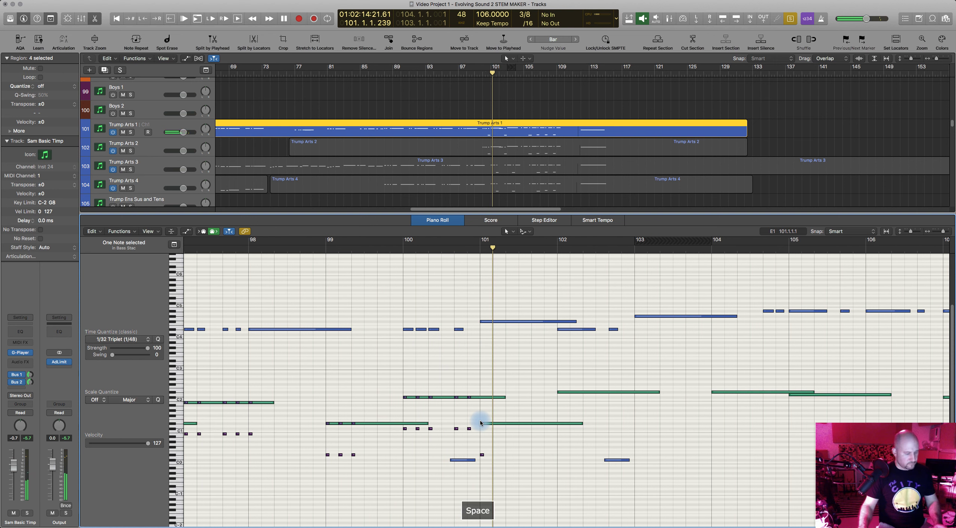
{"action": "key", "text": "ctrl+s"}
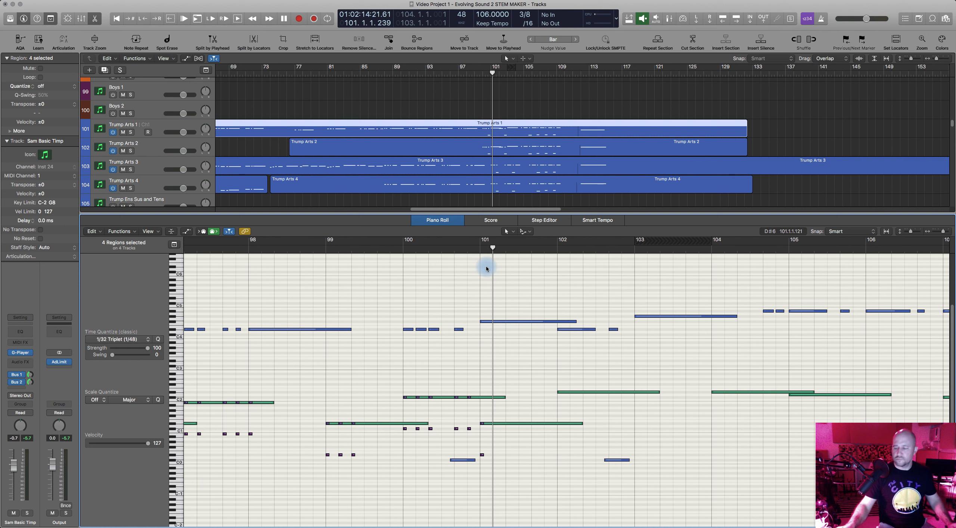
Deselect the Sam Basic Timp region and copy bar 100's ten cello and bass notes into bar 101 at the downbeat pair's pitch
{"action": "scroll", "coordinate": [486, 136], "scroll_direction": "down", "scroll_amount": 10}
{"action": "scroll", "coordinate": [486, 136], "scroll_direction": "down", "scroll_amount": 20}
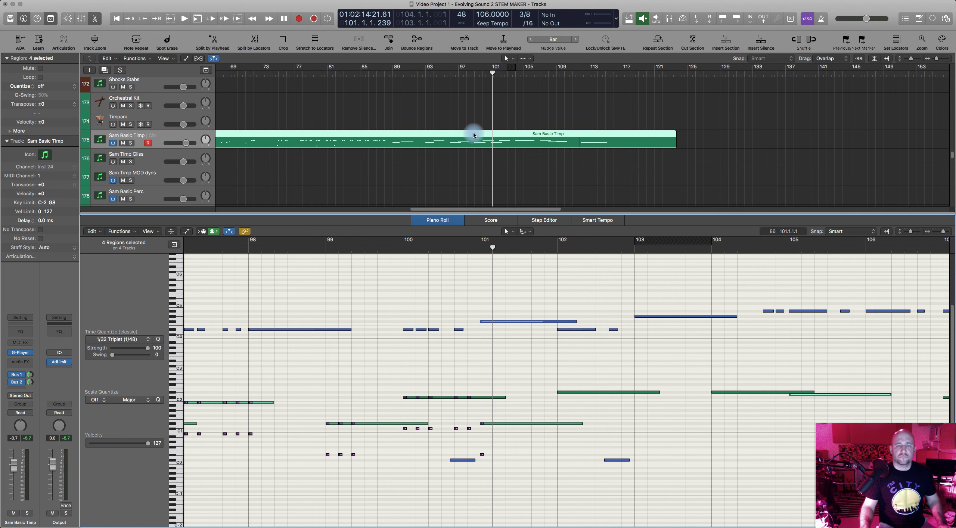
{"action": "left_click", "coordinate": [474, 136], "text": "shift"}
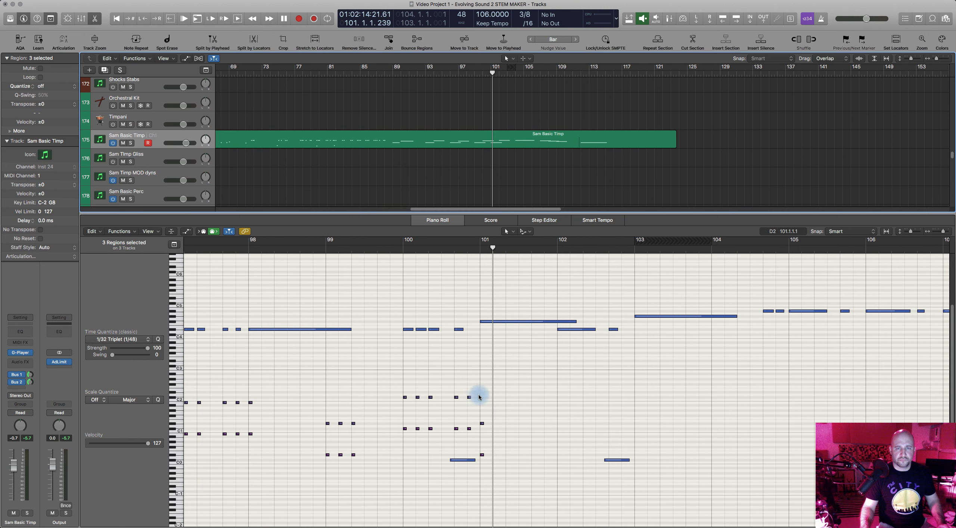
{"action": "left_click_drag", "start_coordinate": [393, 387], "coordinate": [471, 435]}
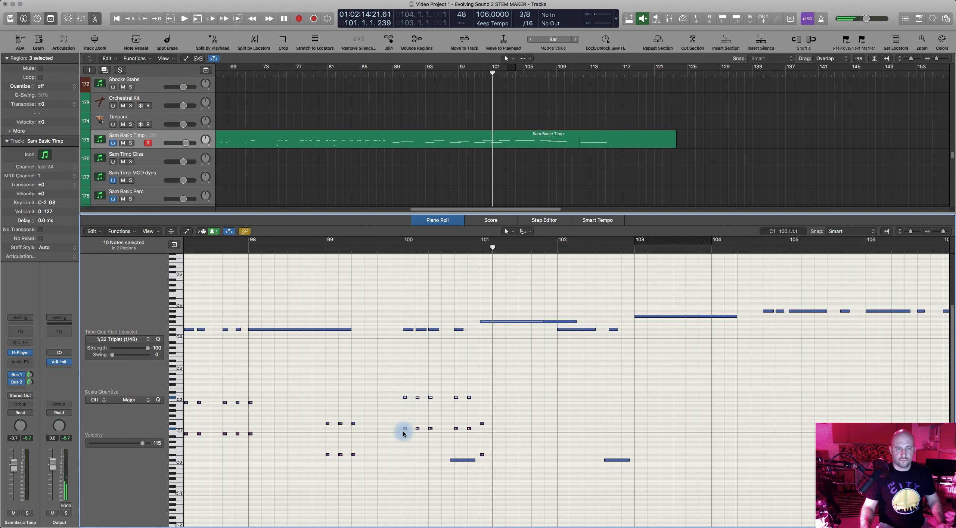
{"action": "left_click_drag", "start_coordinate": [405, 428], "coordinate": [495, 456]}
Play from the end of bar 100 into bar 102 and add the Sam Basic Timp region back to the selection
{"action": "left_click", "coordinate": [469, 249]}
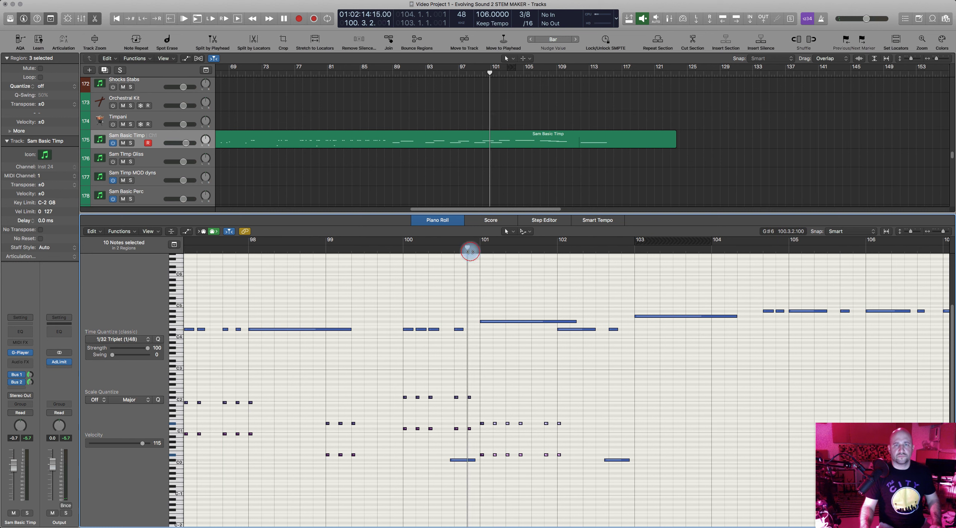
{"action": "key", "text": "space"}
{"action": "key", "text": "space"}
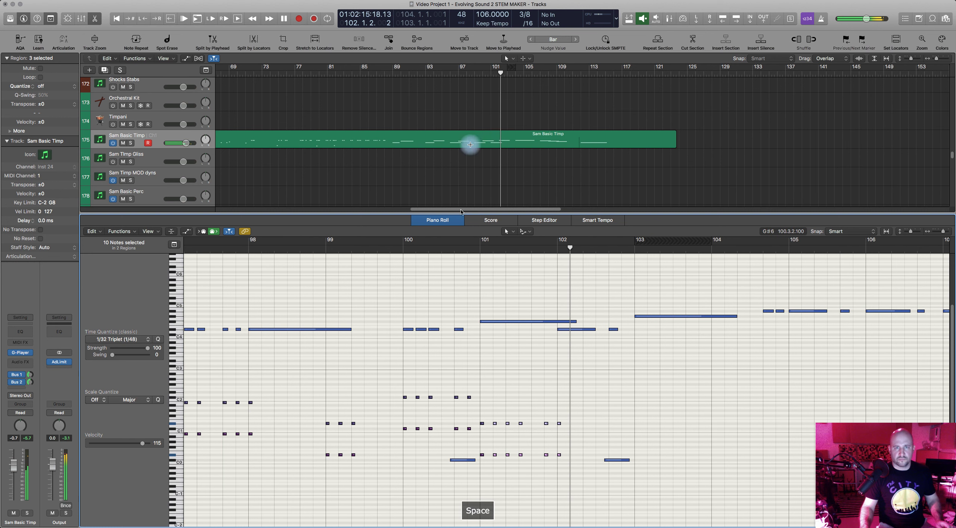
{"action": "left_click", "coordinate": [501, 134], "text": "shift"}
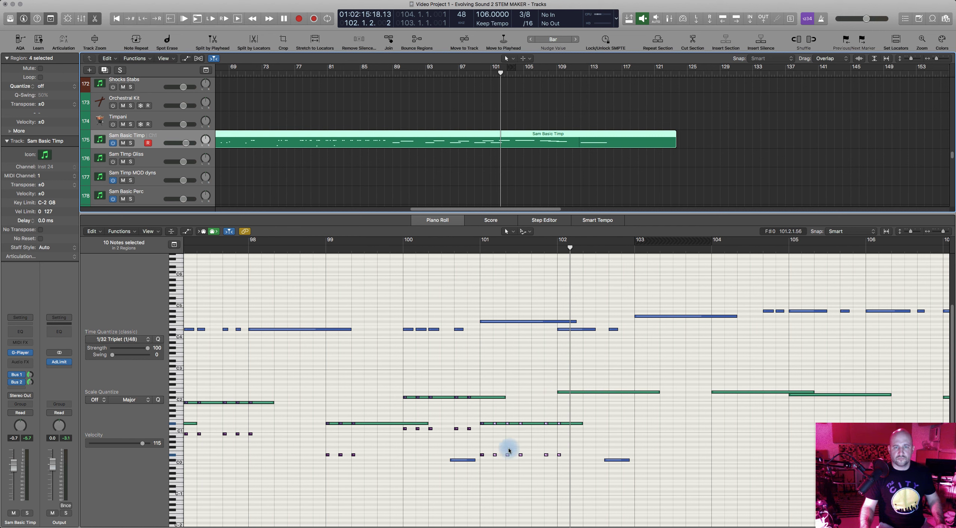
Copy bar 101's ten selected cello and bass notes into bar 102 at the timpani pitch and raise bar 102's downbeat pair an octave
{"action": "left_click_drag", "start_coordinate": [496, 456], "coordinate": [585, 424]}
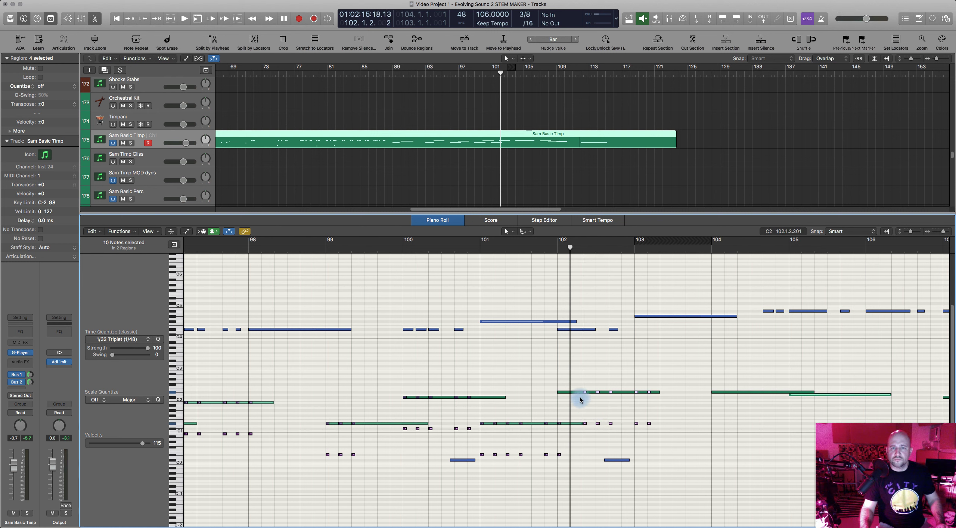
{"action": "left_click", "coordinate": [488, 134]}
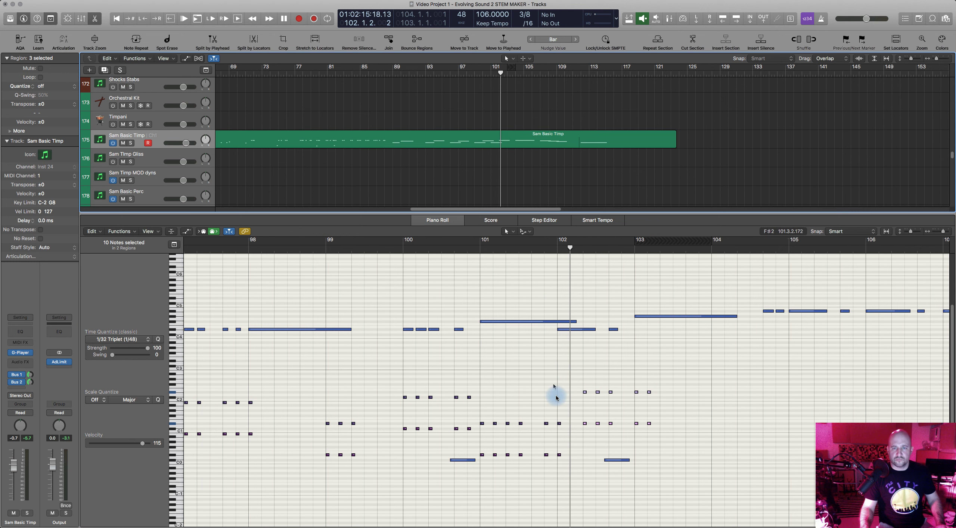
{"action": "left_click_drag", "start_coordinate": [559, 414], "coordinate": [565, 473]}
{"action": "key", "text": "alt+shift+Up"}
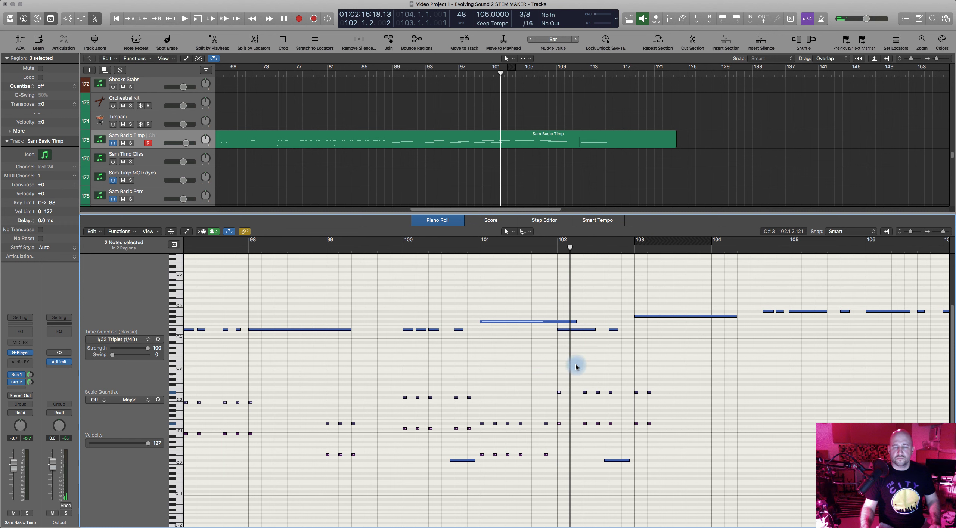
Play from the end of bar 101 into bar 103 and add the Sam Basic Timp region back to the selection
{"action": "left_click", "coordinate": [537, 247]}
{"action": "key", "text": "space"}
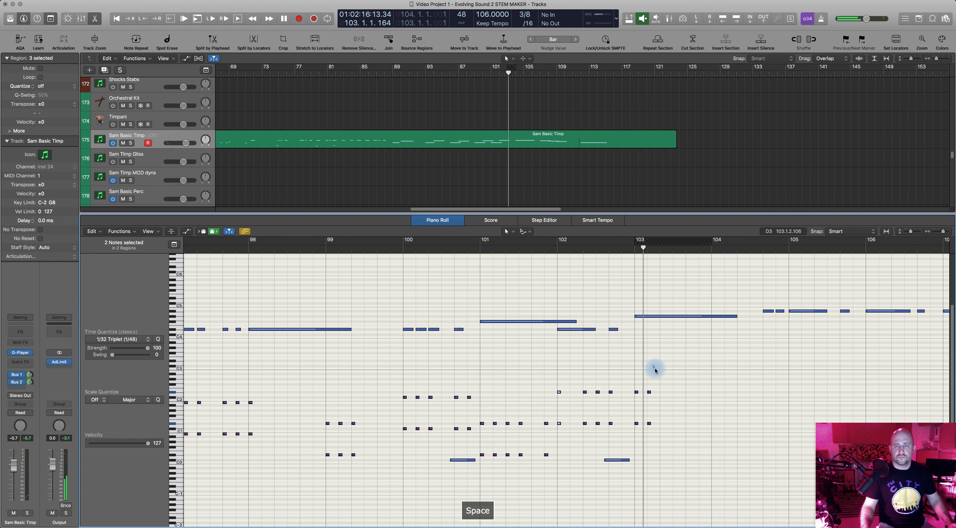
{"action": "scroll", "coordinate": [656, 369], "scroll_direction": "right", "scroll_amount": 5}
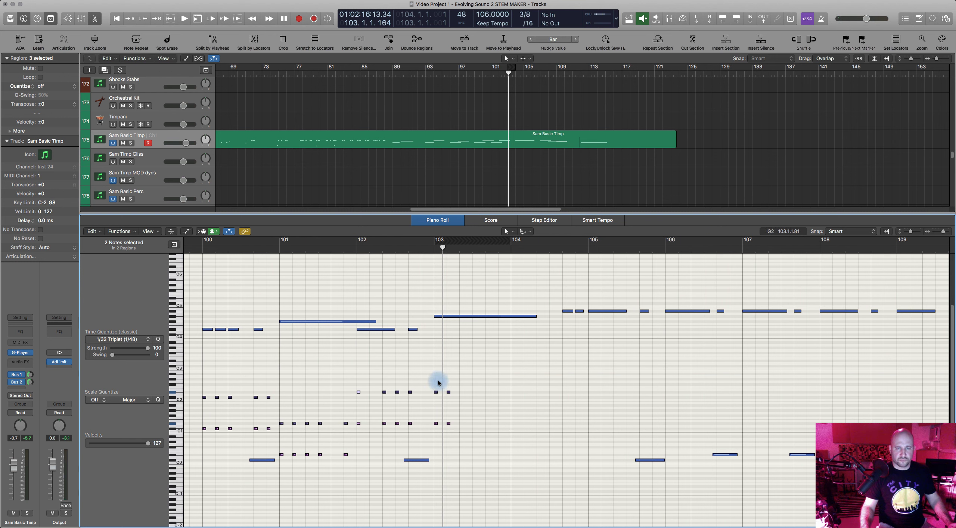
{"action": "left_click", "coordinate": [523, 135], "text": "shift"}
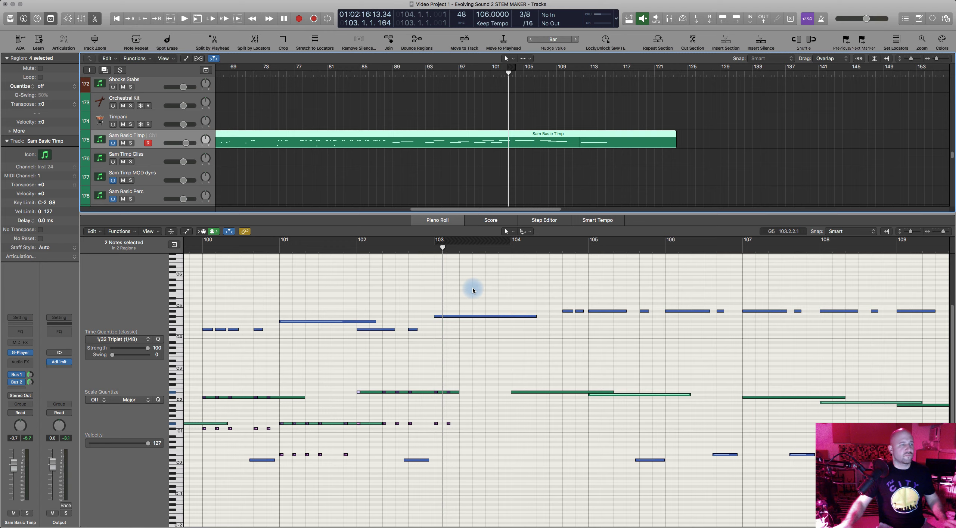
Play the arrangement from bar 73 to bar 109 to review the cello, bass and timpani parts
{"action": "scroll", "coordinate": [472, 288], "scroll_direction": "left", "scroll_amount": 4}
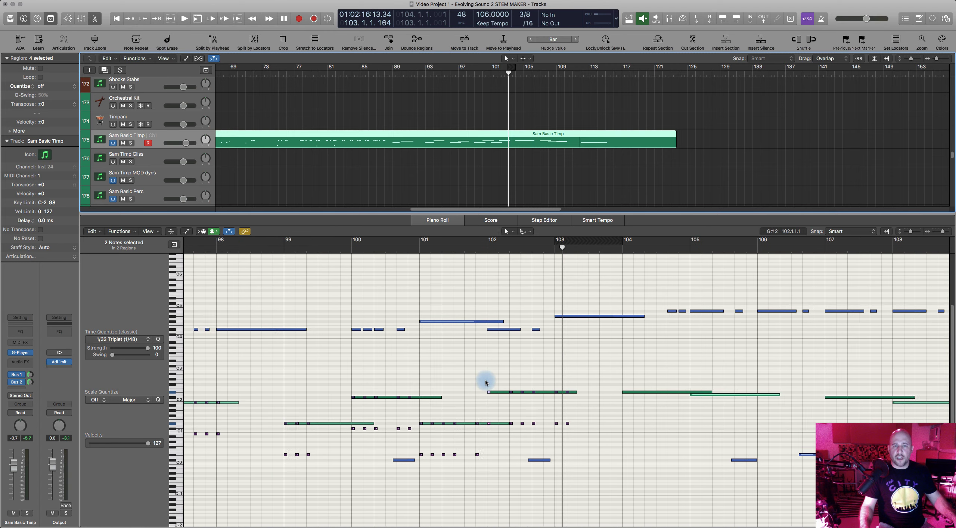
{"action": "key", "text": "super+Left"}
{"action": "scroll", "coordinate": [419, 369], "scroll_direction": "left", "scroll_amount": 20}
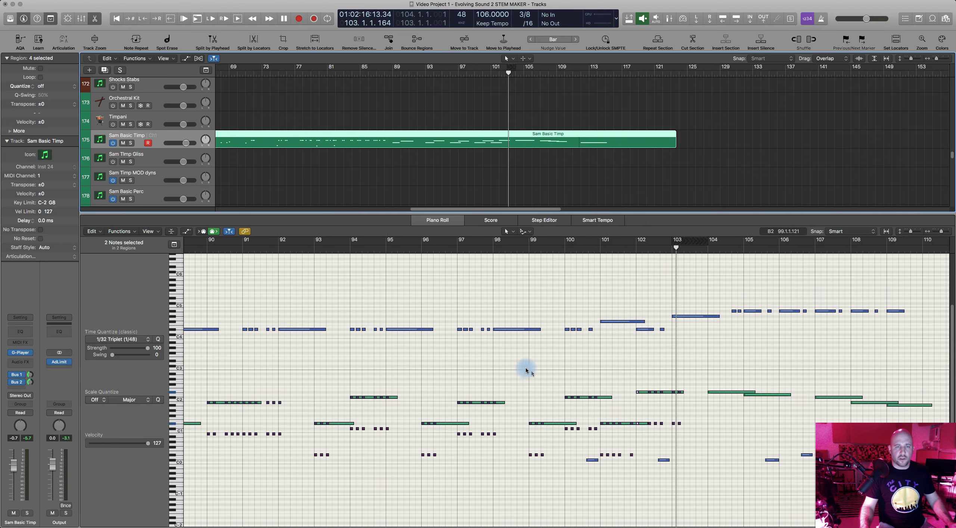
{"action": "scroll", "coordinate": [442, 346], "scroll_direction": "left", "scroll_amount": 12}
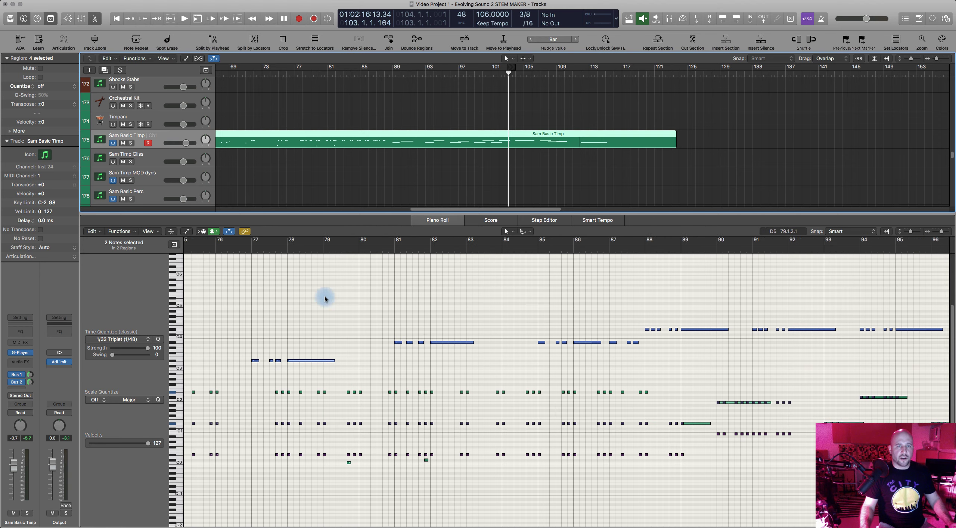
{"action": "scroll", "coordinate": [302, 288], "scroll_direction": "left", "scroll_amount": 15}
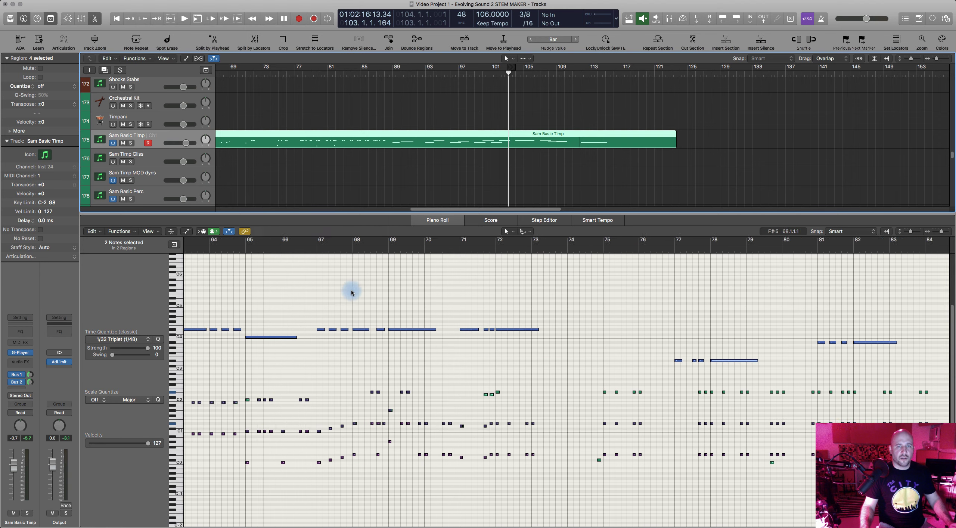
{"action": "scroll", "coordinate": [344, 292], "scroll_direction": "left", "scroll_amount": 7}
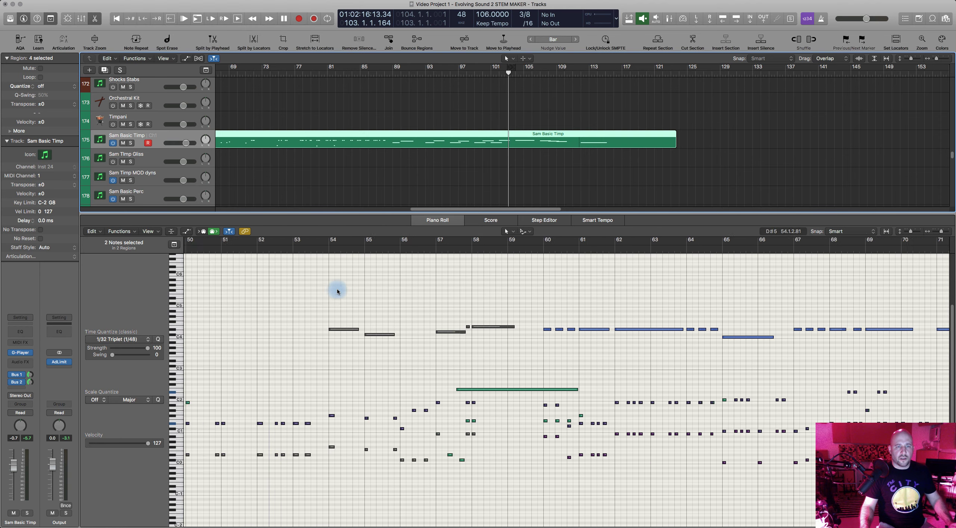
{"action": "scroll", "coordinate": [337, 291], "scroll_direction": "right", "scroll_amount": 10}
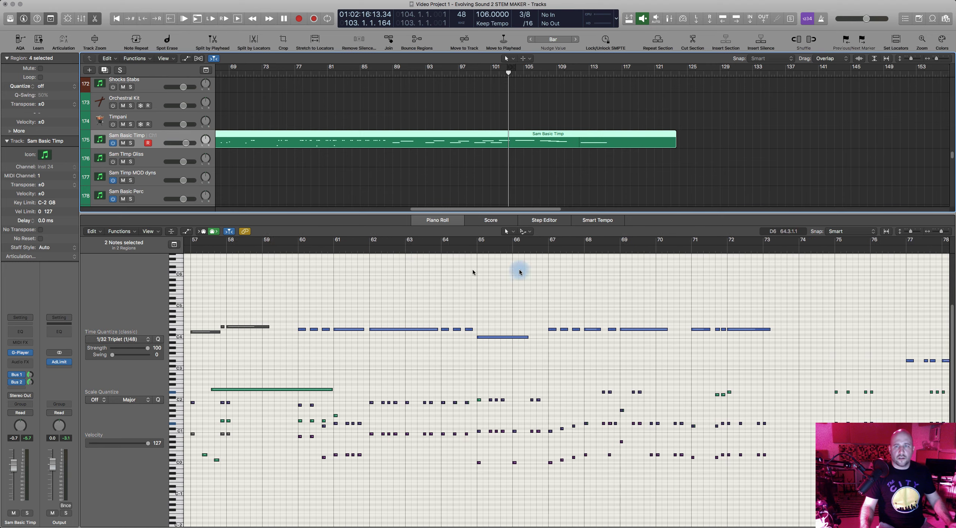
{"action": "left_click", "coordinate": [674, 251]}
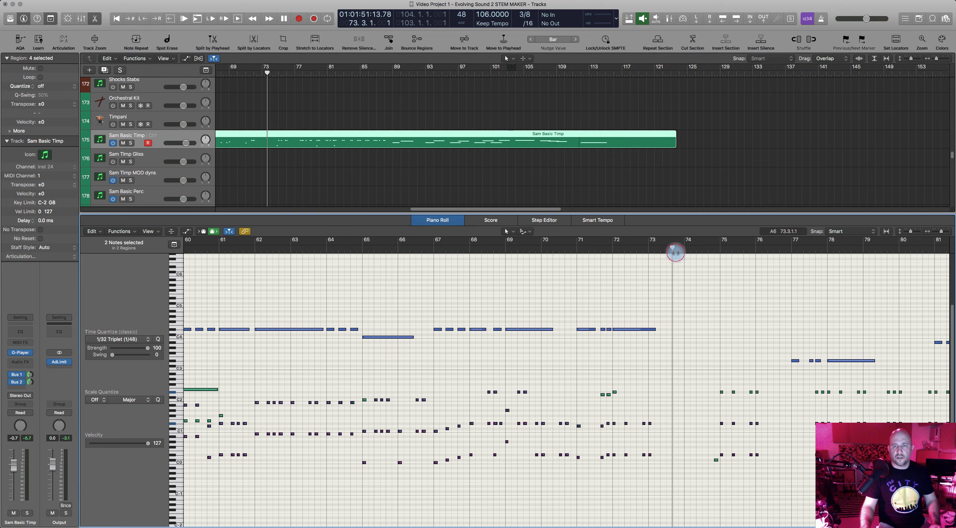
{"action": "key", "text": "space"}
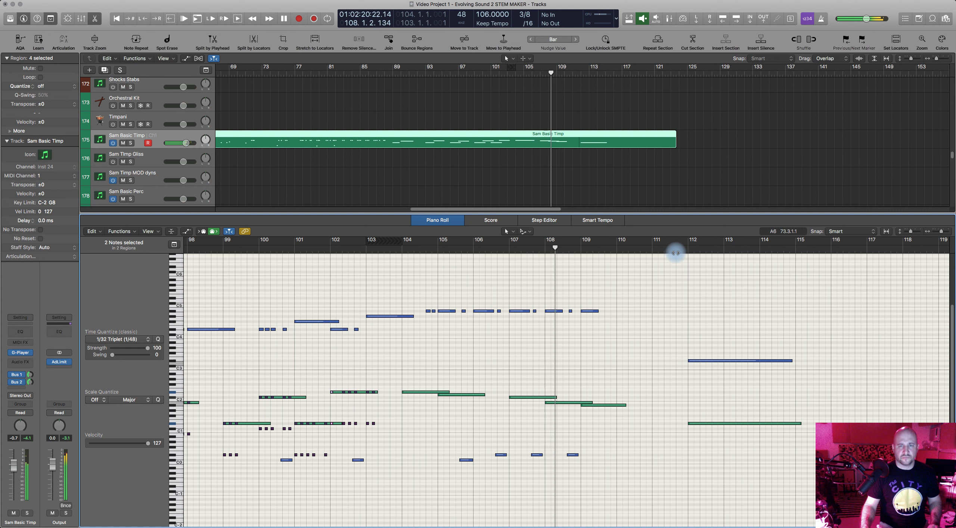
{"action": "key", "text": "space"}
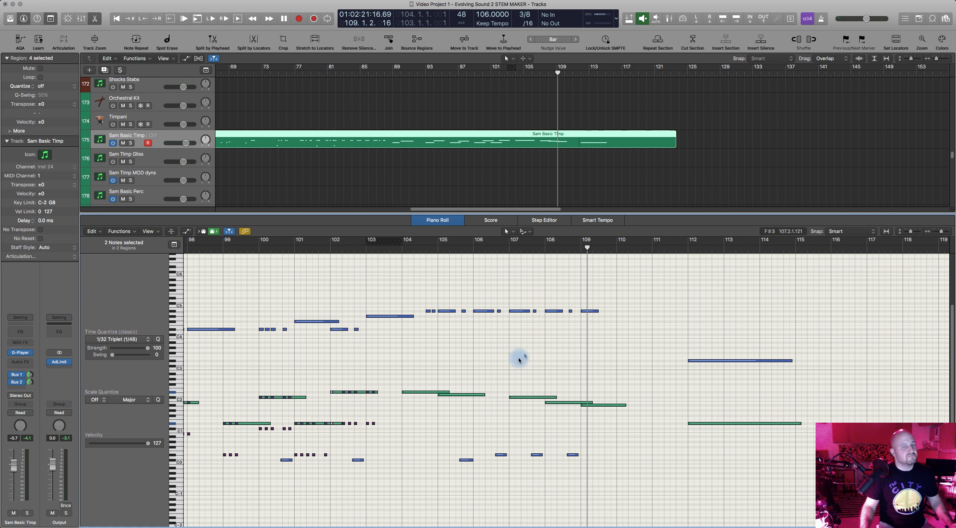
Deselect the Sam Basic Timp region and copy bar 102's eight cello and bass notes into bars 104, 105 and 106, descending a semitone per bar from 104
{"action": "left_click", "coordinate": [445, 225]}
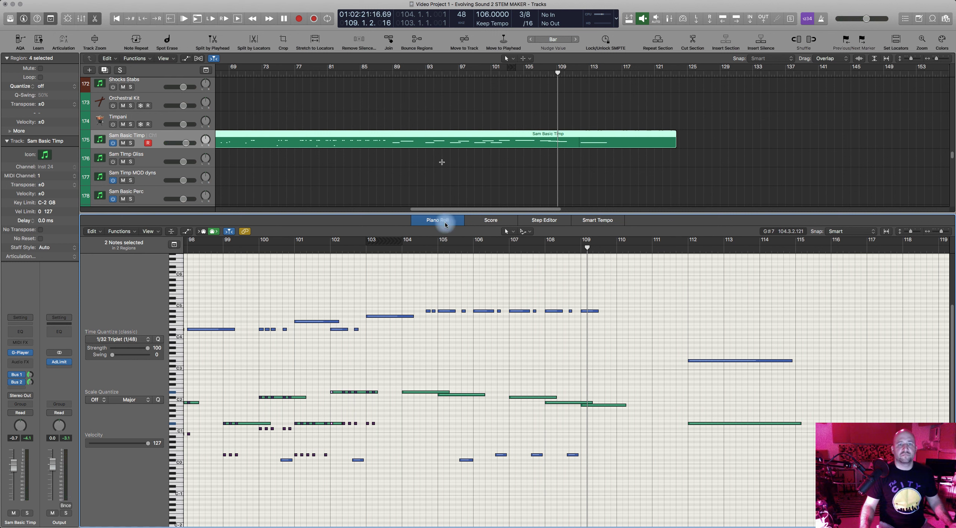
{"action": "left_click", "coordinate": [401, 249]}
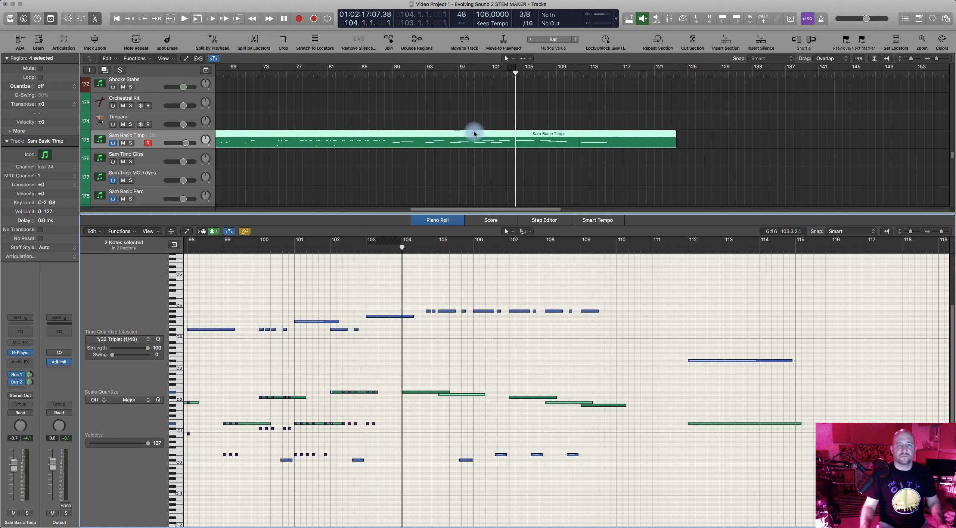
{"action": "left_click", "coordinate": [472, 135], "text": "shift"}
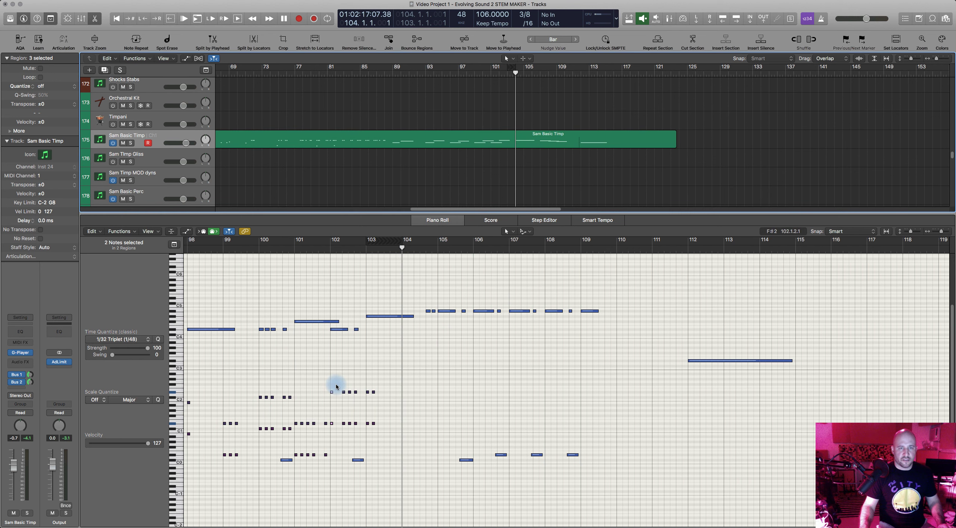
{"action": "left_click_drag", "start_coordinate": [331, 388], "coordinate": [358, 427]}
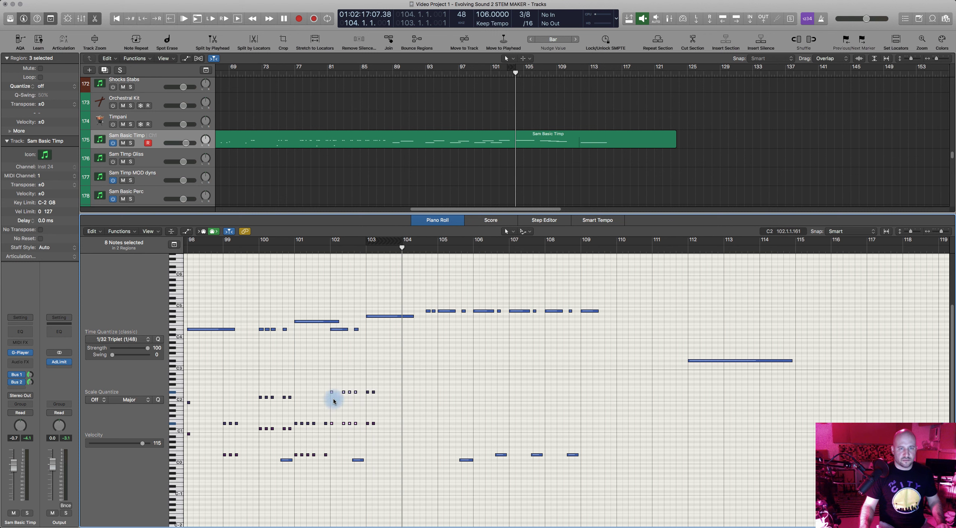
{"action": "left_click_drag", "start_coordinate": [378, 392], "coordinate": [450, 396]}
{"action": "left_click_drag", "start_coordinate": [451, 395], "coordinate": [472, 401]}
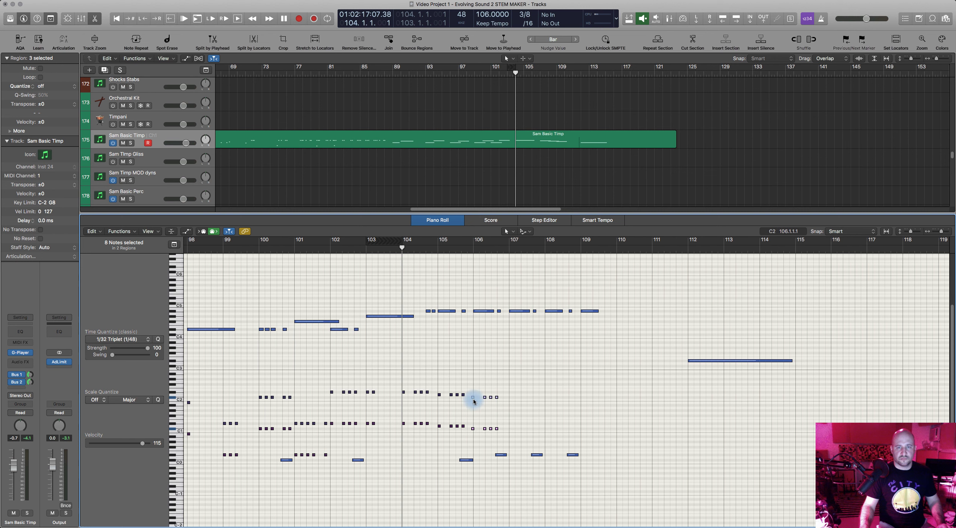
Align the eight copied notes to bar 106's downbeat by quantizing them to 1/16 Note
{"action": "left_click_drag", "start_coordinate": [473, 398], "coordinate": [478, 399]}
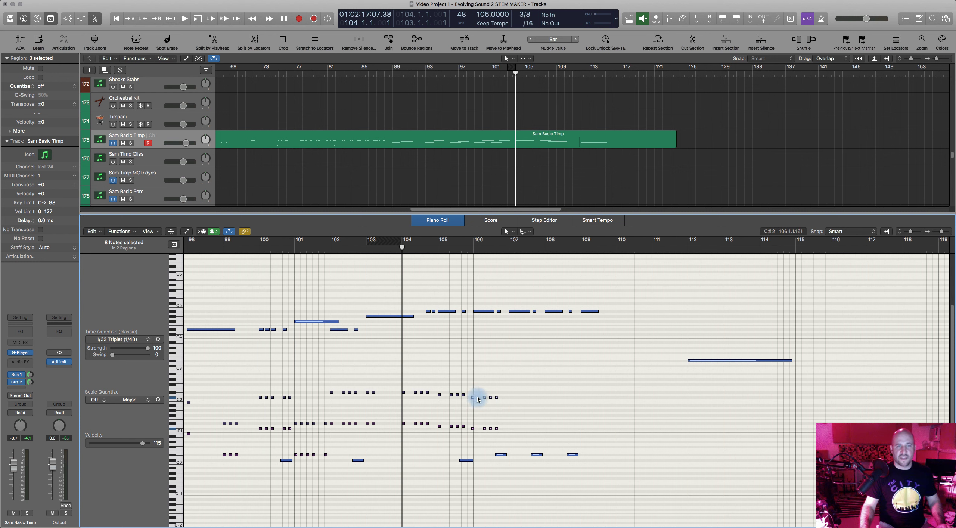
{"action": "left_click", "coordinate": [138, 340]}
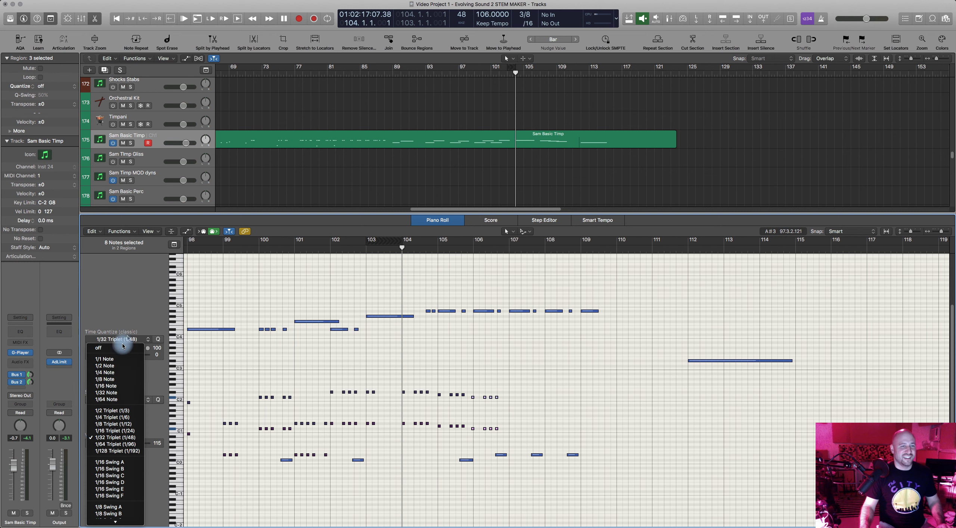
{"action": "left_click", "coordinate": [117, 386]}
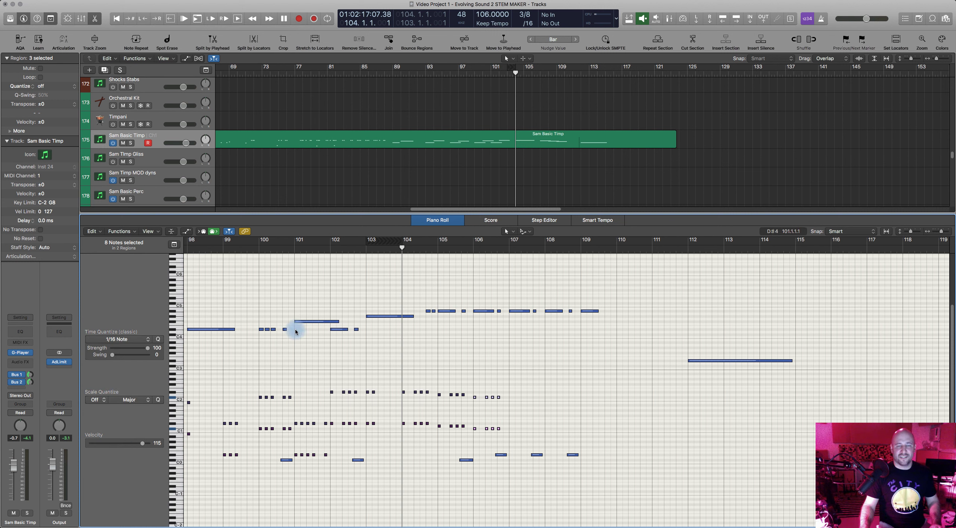
Play bars 104 to 107 and add the Sam Basic Timp region to the selection for pitch comparison
{"action": "key", "text": "space"}
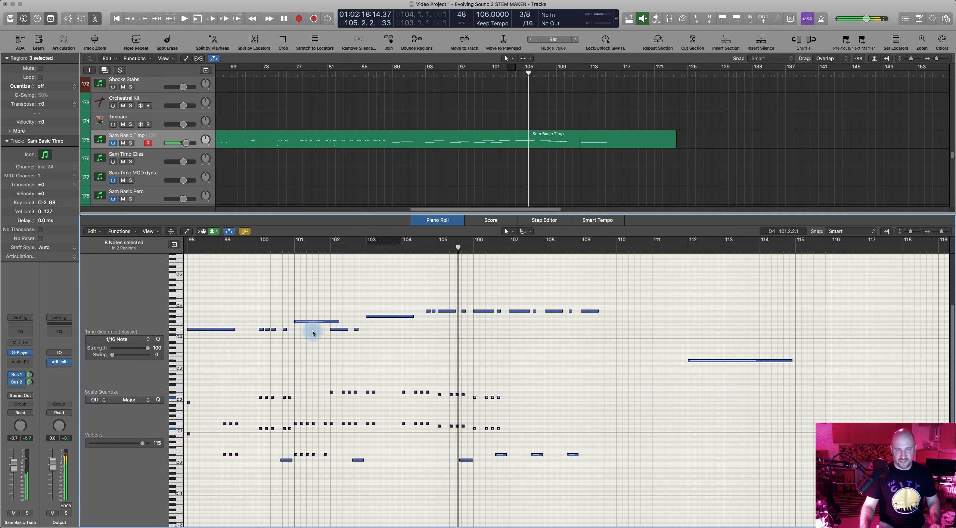
{"action": "key", "text": "space"}
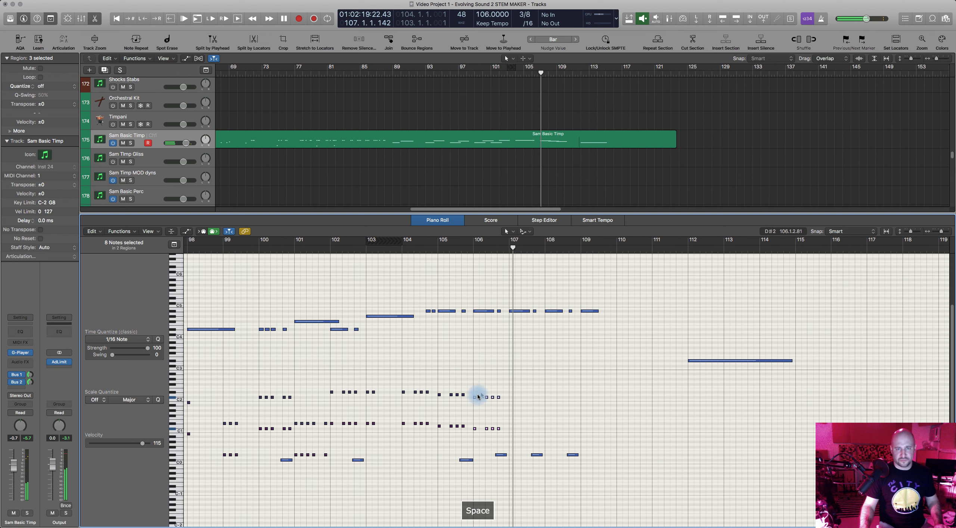
{"action": "left_click", "coordinate": [542, 137], "text": "shift"}
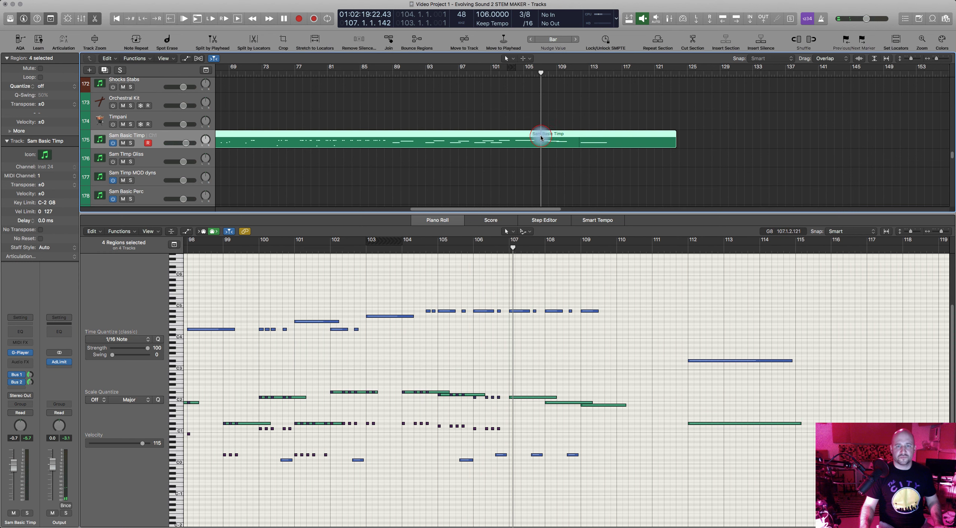
Select the Bass Stac and Cello Stacc regions together for editing
{"action": "left_click", "coordinate": [541, 138]}
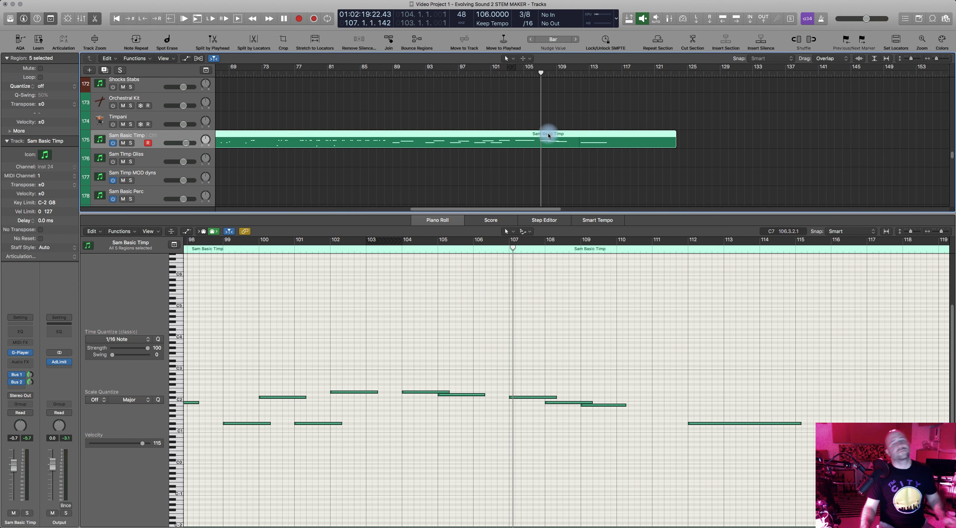
{"action": "scroll", "coordinate": [591, 161], "scroll_direction": "down", "scroll_amount": 20}
{"action": "scroll", "coordinate": [592, 161], "scroll_direction": "down", "scroll_amount": 5}
{"action": "left_click", "coordinate": [522, 139]}
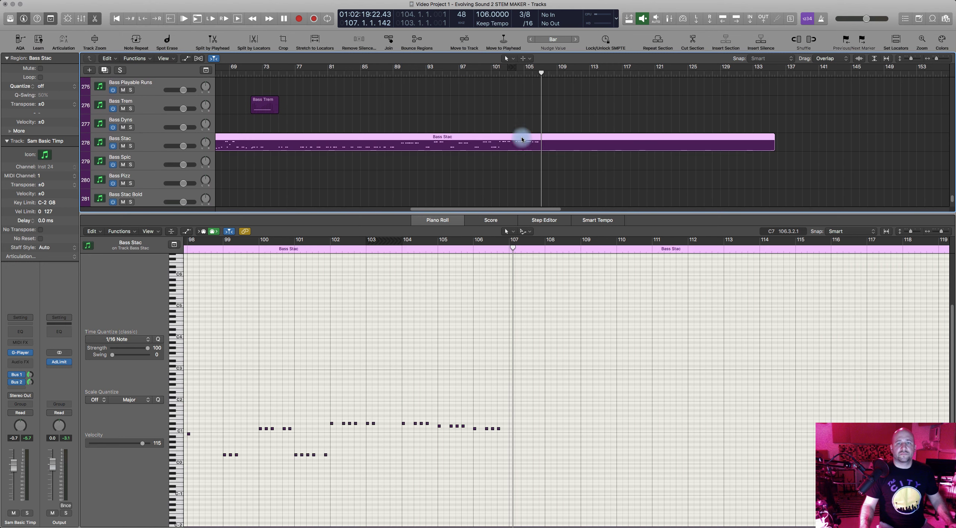
{"action": "scroll", "coordinate": [523, 138], "scroll_direction": "up", "scroll_amount": 3}
{"action": "left_click", "coordinate": [517, 99], "text": "shift"}
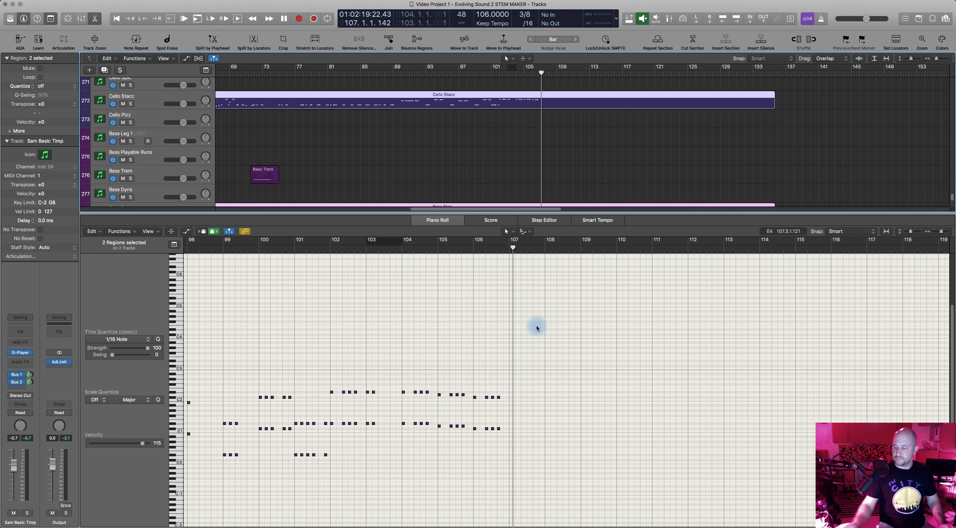
Move bar 106's eight cello and bass notes to bar 107 and copy them a semitone lower into bar 108
{"action": "scroll", "coordinate": [527, 406], "scroll_direction": "left", "scroll_amount": 5}
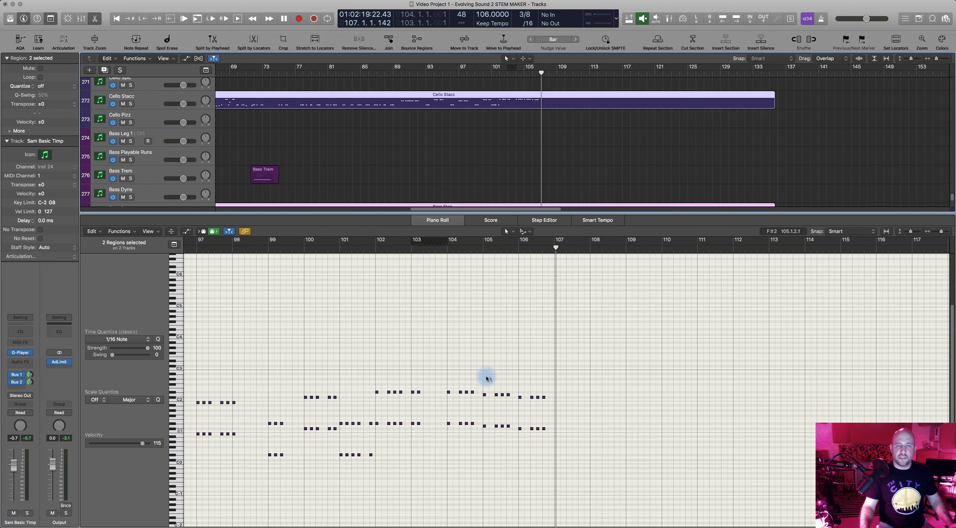
{"action": "scroll", "coordinate": [499, 390], "scroll_direction": "right", "scroll_amount": 3}
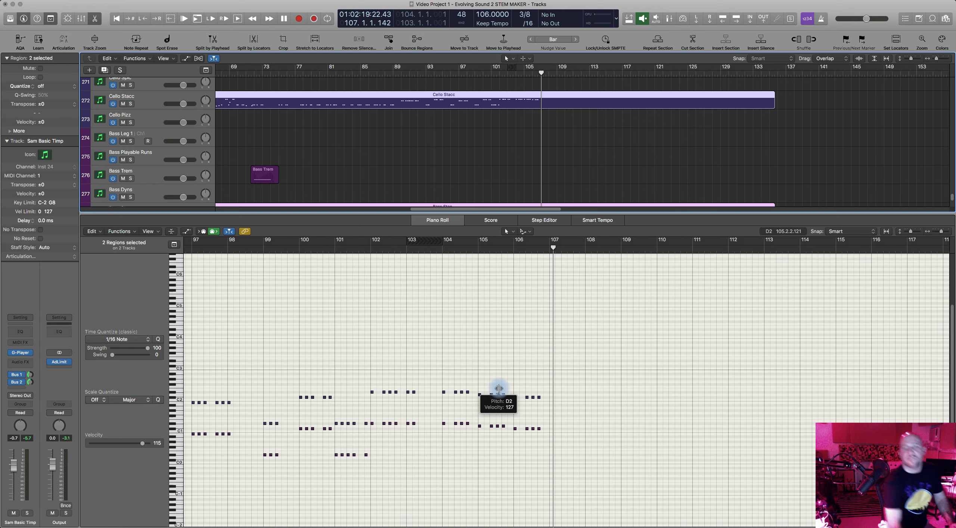
{"action": "scroll", "coordinate": [499, 388], "scroll_direction": "right", "scroll_amount": 3}
{"action": "left_click_drag", "start_coordinate": [453, 392], "coordinate": [503, 444]}
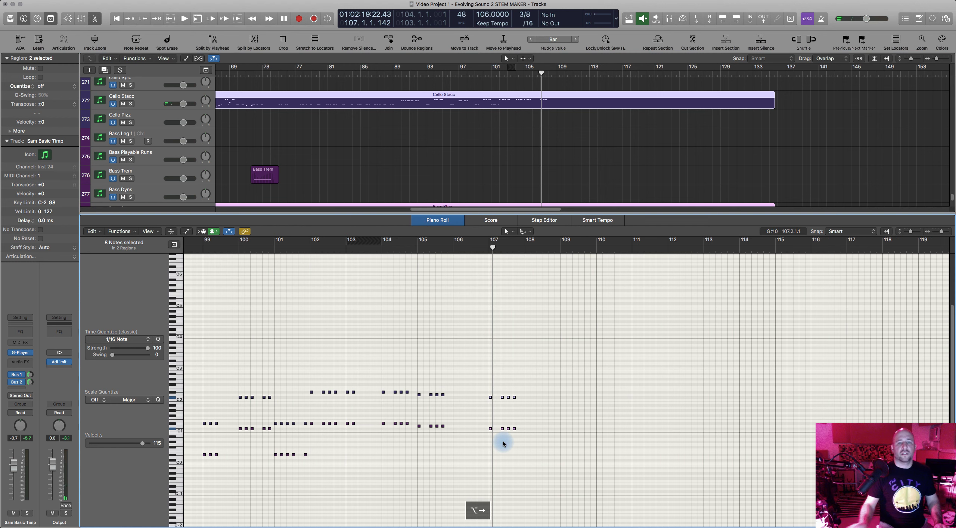
{"action": "scroll", "coordinate": [503, 445], "scroll_direction": "right", "scroll_amount": 3}
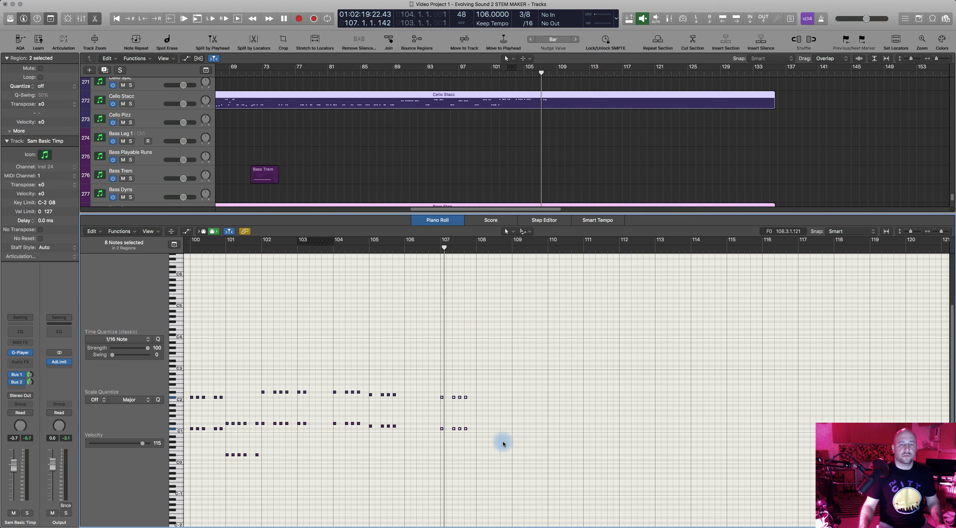
{"action": "left_click_drag", "start_coordinate": [431, 381], "coordinate": [479, 431]}
Add the Sam Basic Timp region to the selected cello and bass regions as a pitch reference for bars 107 to 110
{"action": "scroll", "coordinate": [600, 192], "scroll_direction": "up", "scroll_amount": 5}
{"action": "scroll", "coordinate": [591, 179], "scroll_direction": "up", "scroll_amount": 15}
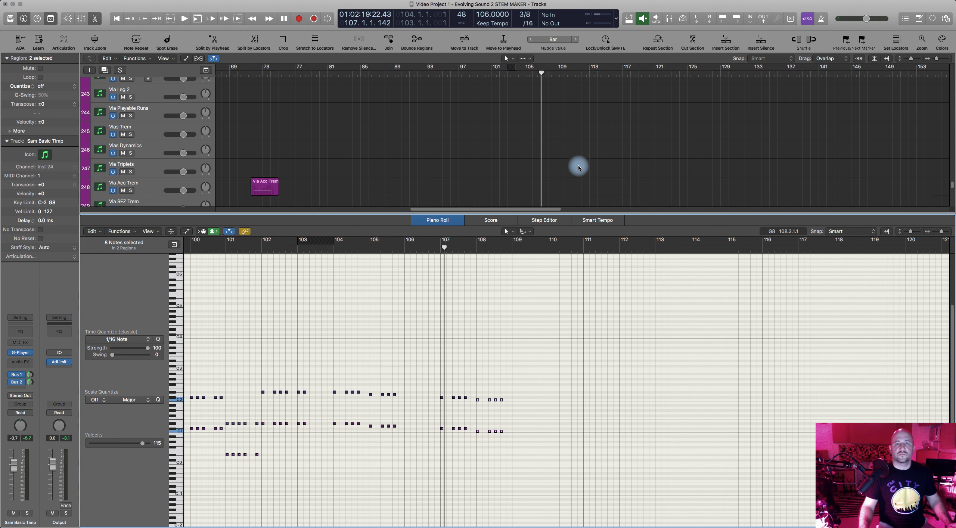
{"action": "scroll", "coordinate": [579, 168], "scroll_direction": "up", "scroll_amount": 8}
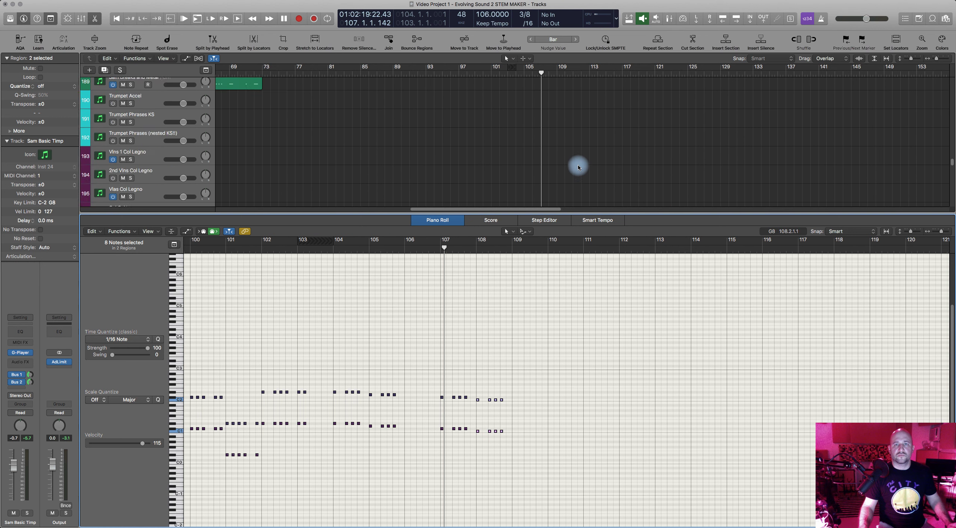
{"action": "scroll", "coordinate": [578, 166], "scroll_direction": "up", "scroll_amount": 3}
{"action": "left_click", "coordinate": [575, 153], "text": "shift"}
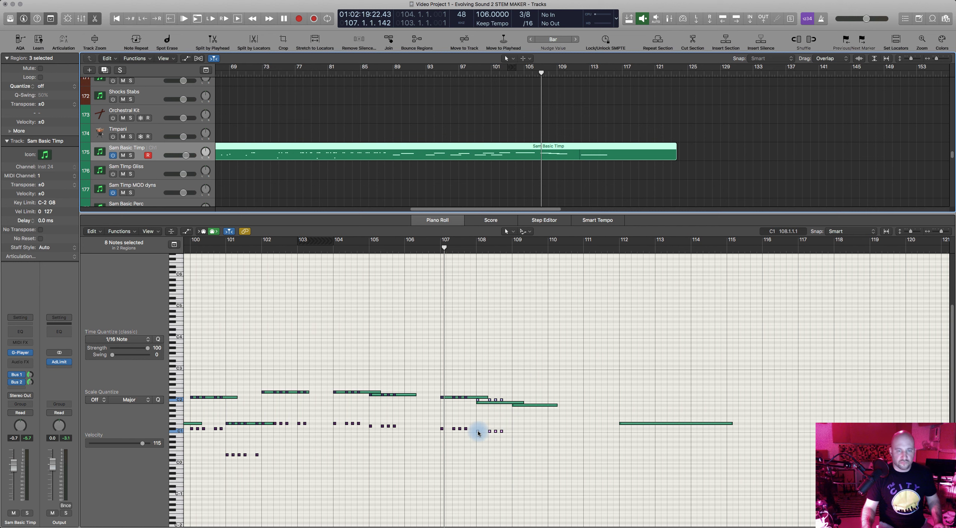
Copy bar 108's eight cello and bass notes to bar 109 at the timpani's pitch and play the result
{"action": "left_click_drag", "start_coordinate": [478, 434], "coordinate": [514, 438]}
{"action": "key", "text": "space"}
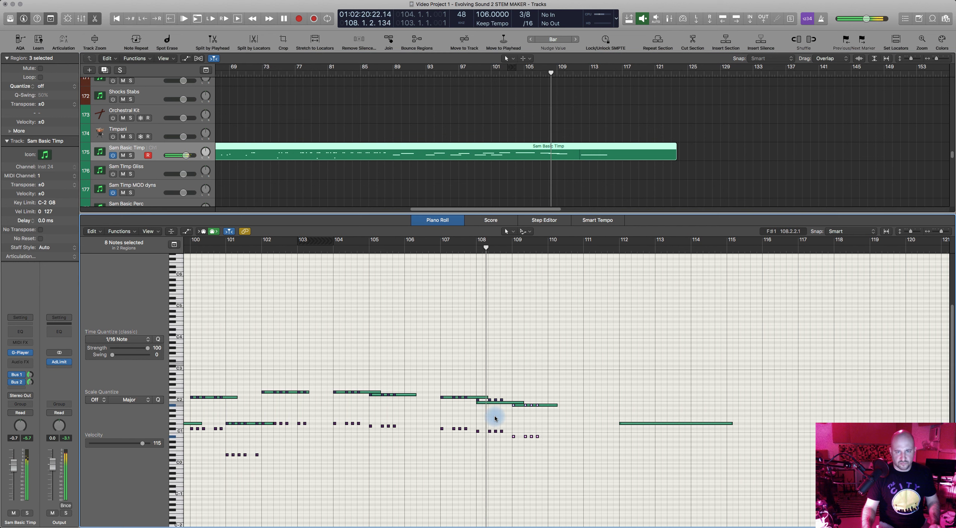
{"action": "key", "text": "space"}
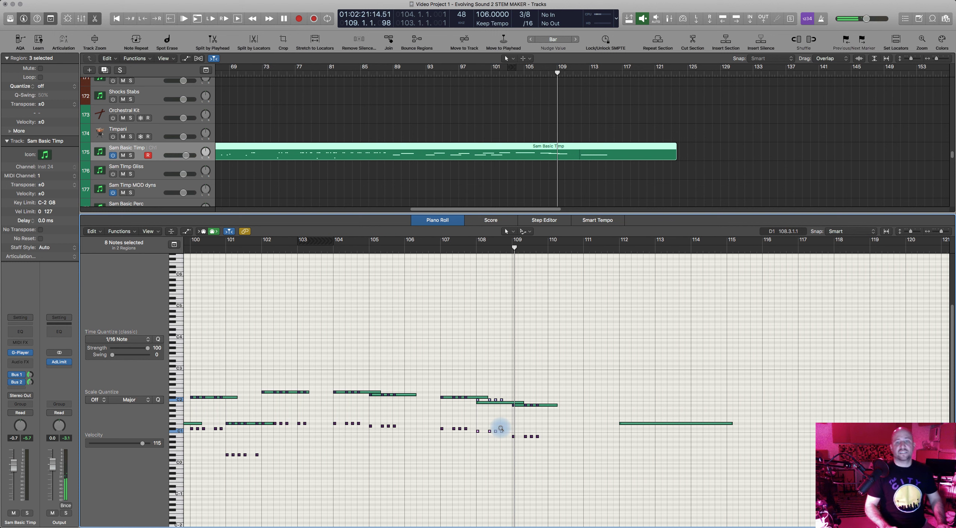
Lower bar 108's eight cello and bass notes a semitone to match the timpani and play from bar 106 to 110
{"action": "left_click", "coordinate": [431, 249]}
{"action": "key", "text": "space"}
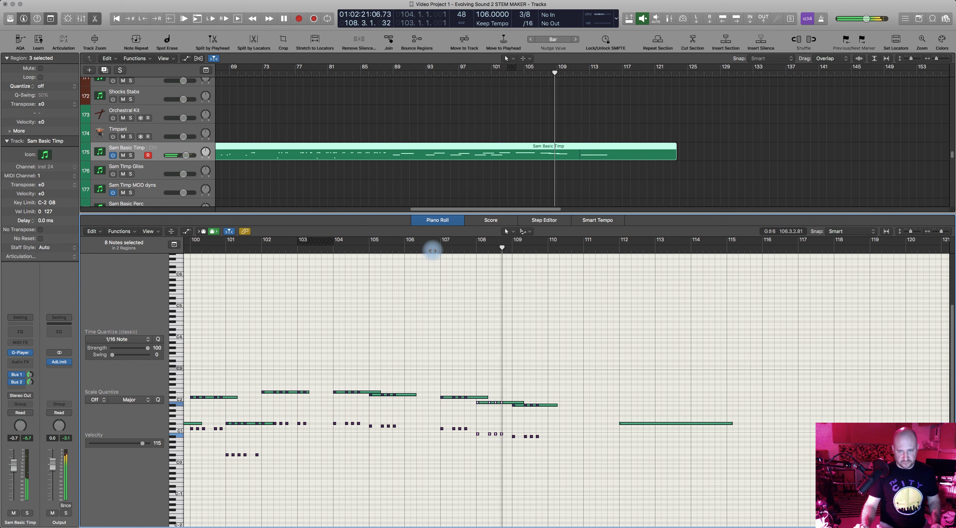
{"action": "key", "text": "space"}
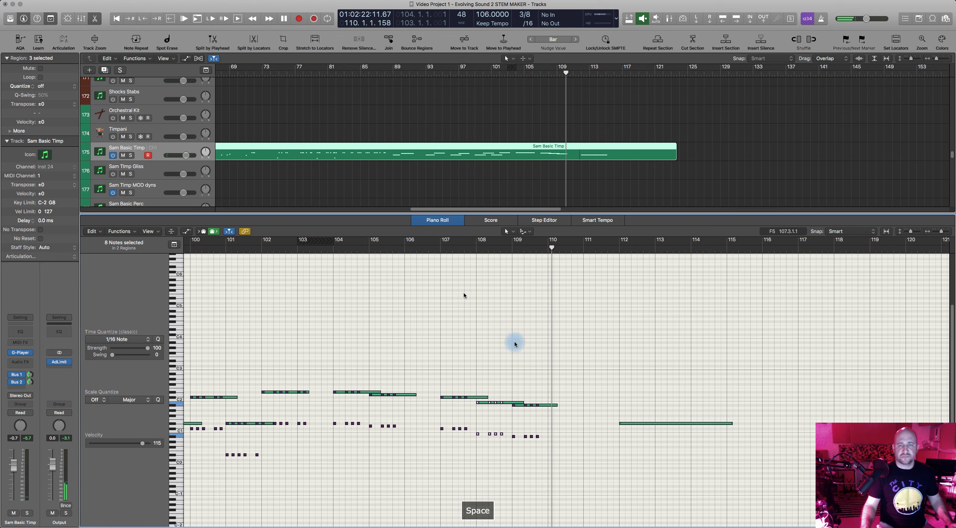
Play from bar 71 to about bar 85 to check the timpani, cello and bass rhythm
{"action": "scroll", "coordinate": [486, 342], "scroll_direction": "left", "scroll_amount": 10}
{"action": "scroll", "coordinate": [461, 341], "scroll_direction": "left", "scroll_amount": 10}
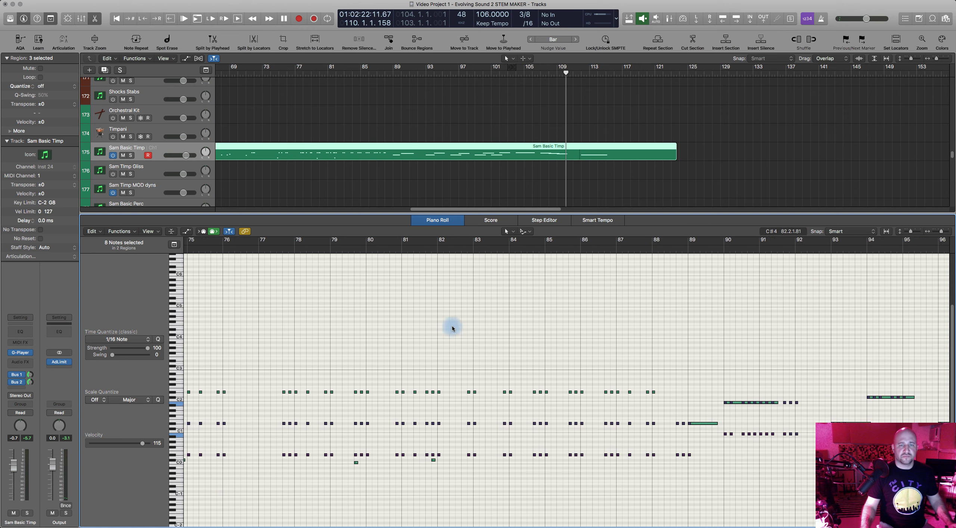
{"action": "scroll", "coordinate": [463, 368], "scroll_direction": "right", "scroll_amount": 3}
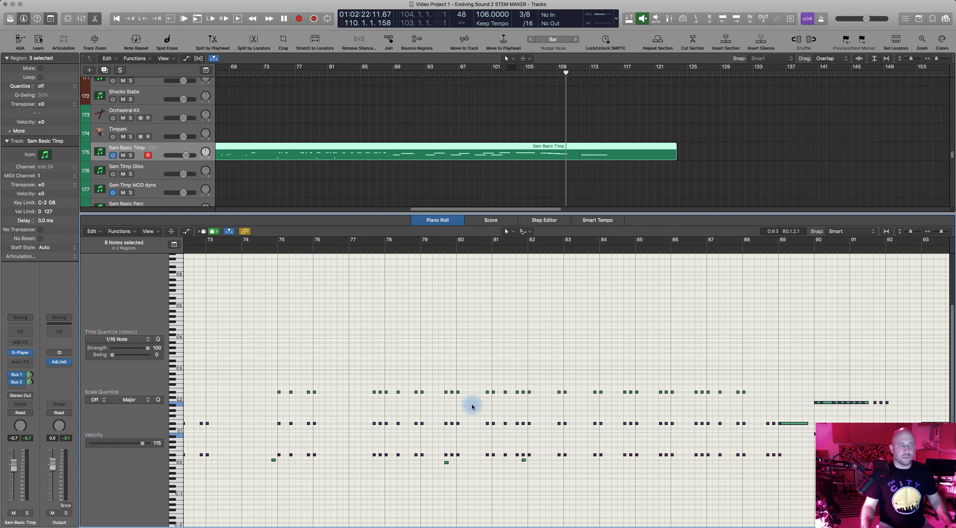
{"action": "scroll", "coordinate": [421, 391], "scroll_direction": "down", "scroll_amount": 5}
{"action": "scroll", "coordinate": [421, 393], "scroll_direction": "left", "scroll_amount": 5}
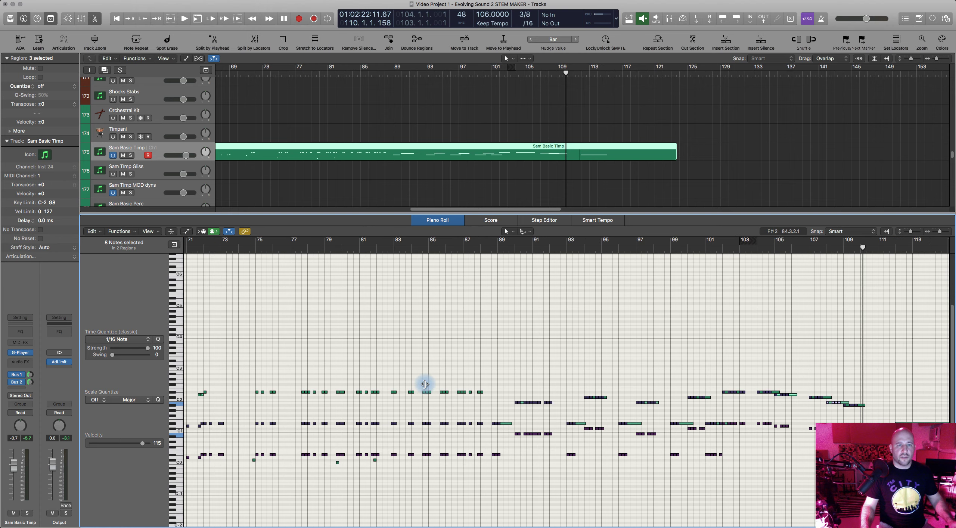
{"action": "scroll", "coordinate": [449, 350], "scroll_direction": "right", "scroll_amount": 1}
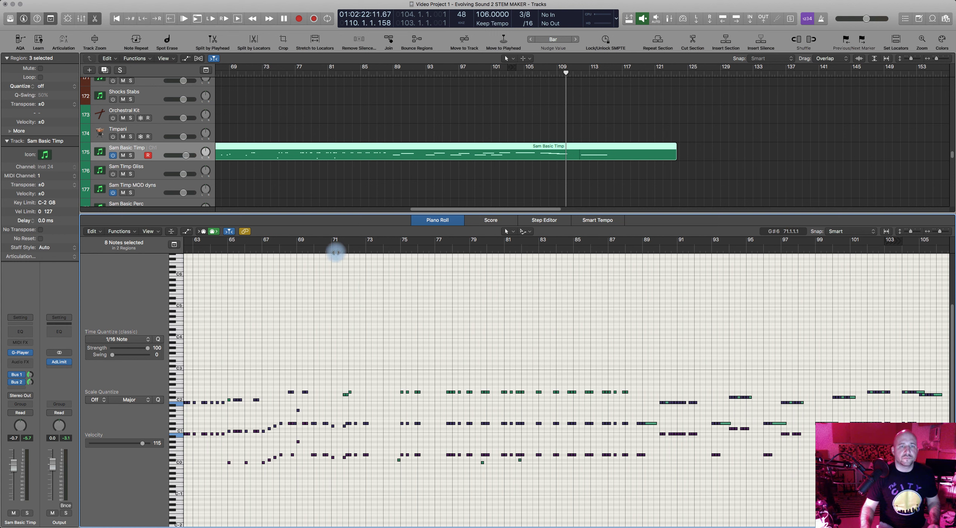
{"action": "left_click", "coordinate": [333, 248]}
{"action": "key", "text": "space"}
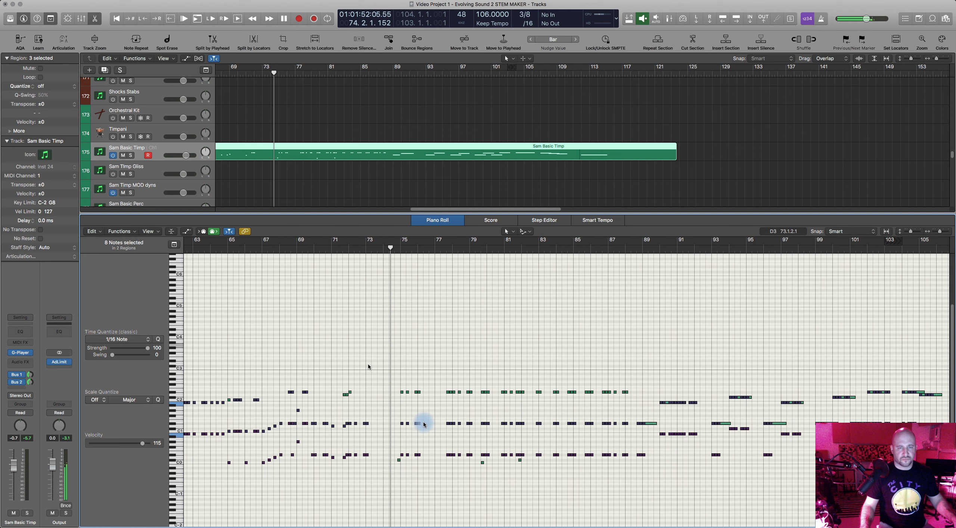
{"action": "key", "text": "super+Right"}
{"action": "key", "text": "super+Right"}
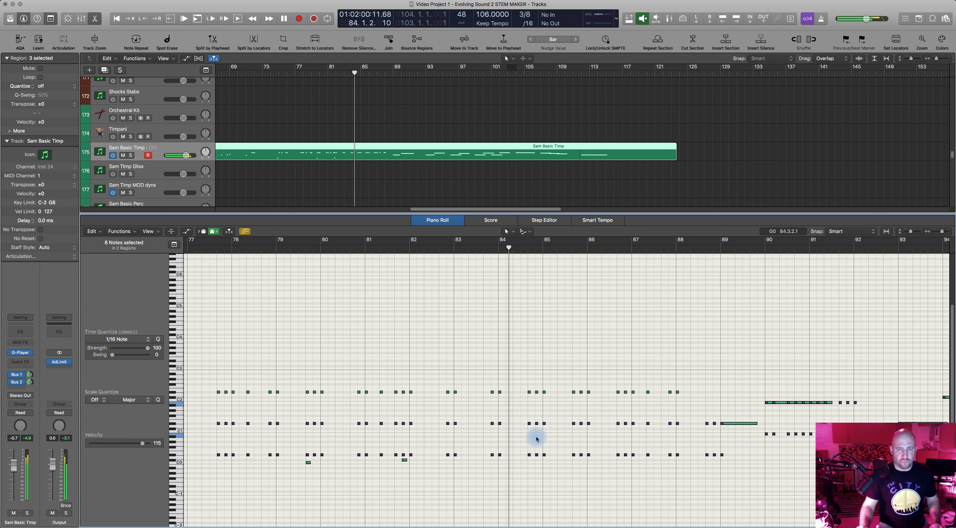
{"action": "key", "text": "space"}
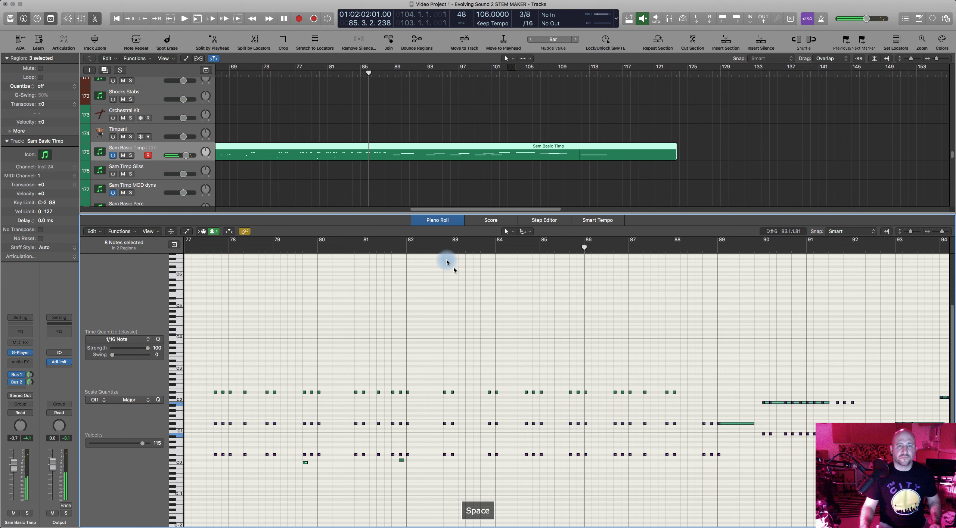
Replay from bar 82 and delete the three stacked timpani, cello and bass notes on bar 84's last sixteenth
{"action": "left_click", "coordinate": [434, 246]}
{"action": "key", "text": "space"}
{"action": "key", "text": "space"}
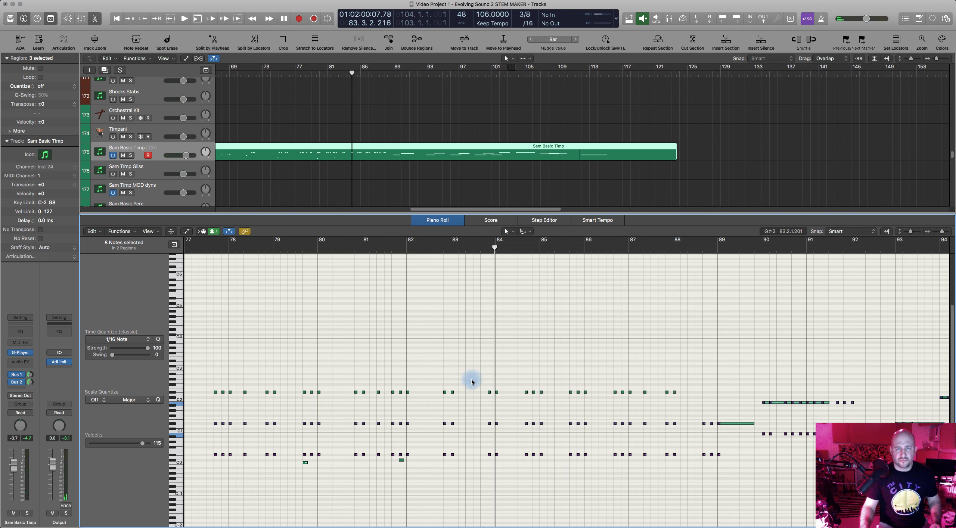
{"action": "left_click_drag", "start_coordinate": [534, 465], "coordinate": [532, 379]}
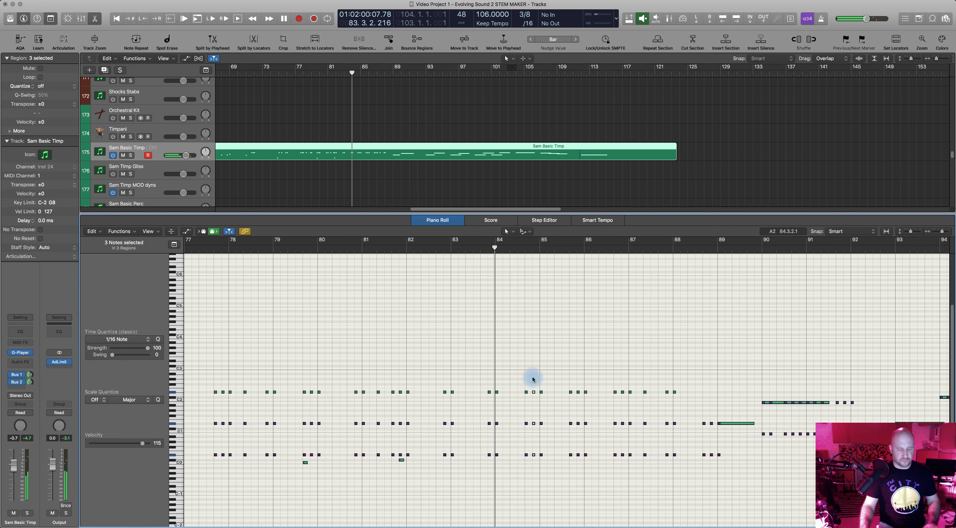
Play from bar 82 again and delete the three stacked notes on bar 85's last sixteenth
{"action": "left_click", "coordinate": [430, 246]}
{"action": "key", "text": "space"}
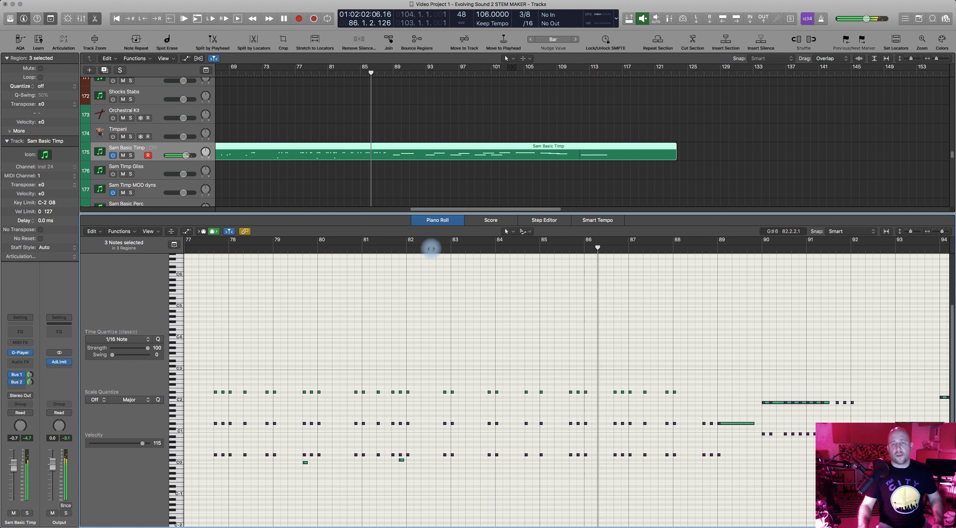
{"action": "key", "text": "space"}
{"action": "left_click_drag", "start_coordinate": [577, 383], "coordinate": [577, 422]}
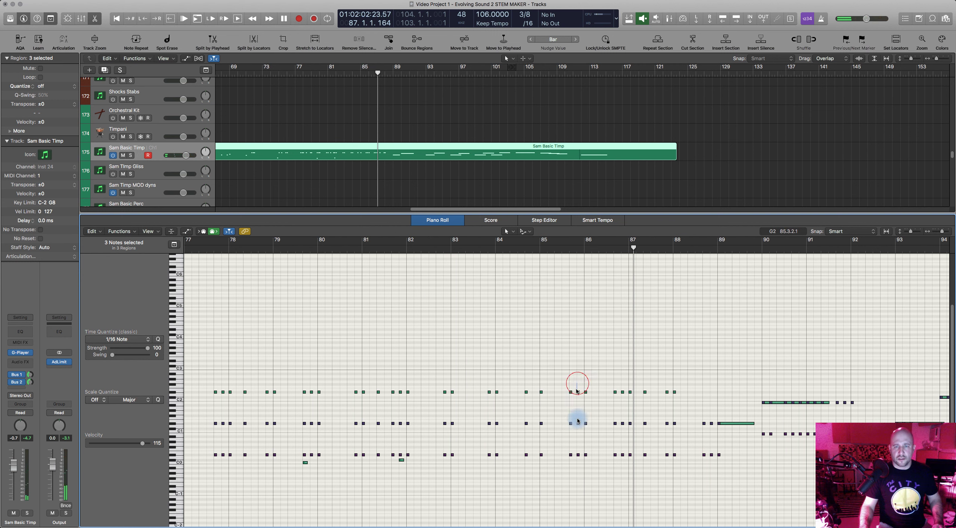
{"action": "left_click_drag", "start_coordinate": [580, 472], "coordinate": [578, 469]}
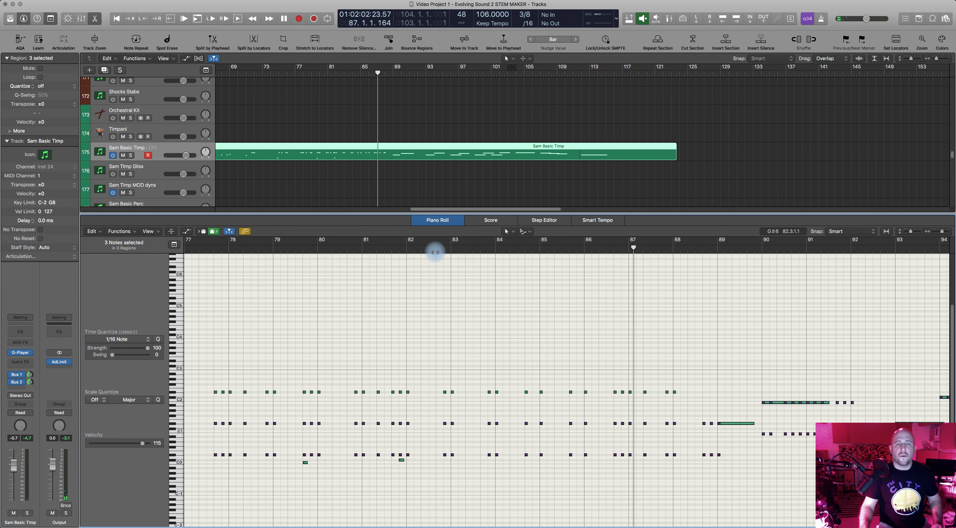
Move the three stacked notes on bar 87's last sixteenth one sixteenth earlier, playing the passage before and after the edit
{"action": "left_click", "coordinate": [436, 252]}
{"action": "key", "text": "space"}
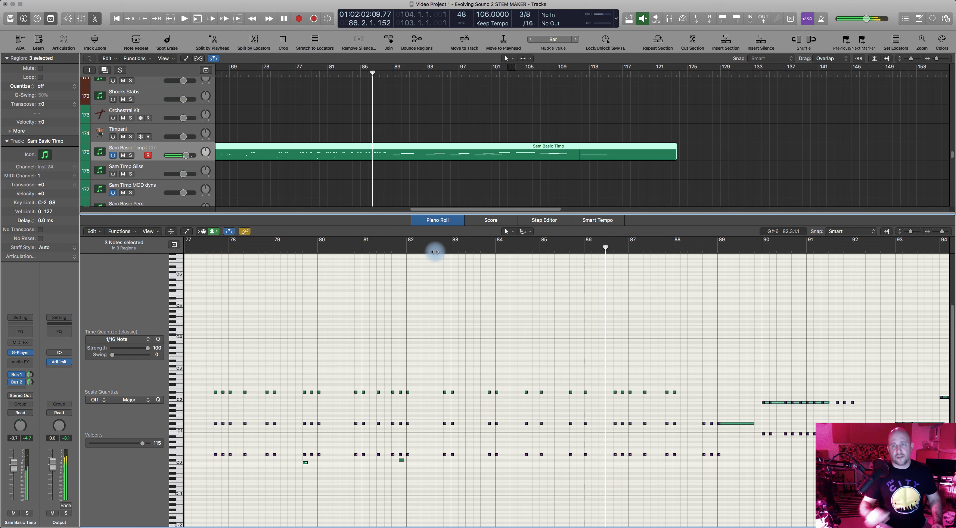
{"action": "key", "text": "space"}
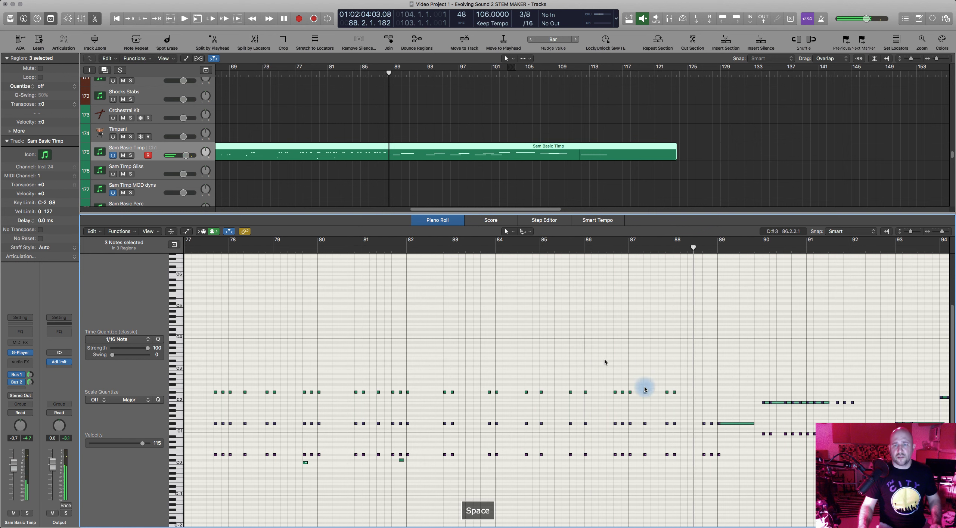
{"action": "scroll", "coordinate": [647, 391], "scroll_direction": "right", "scroll_amount": 5}
{"action": "scroll", "coordinate": [636, 388], "scroll_direction": "right", "scroll_amount": 2}
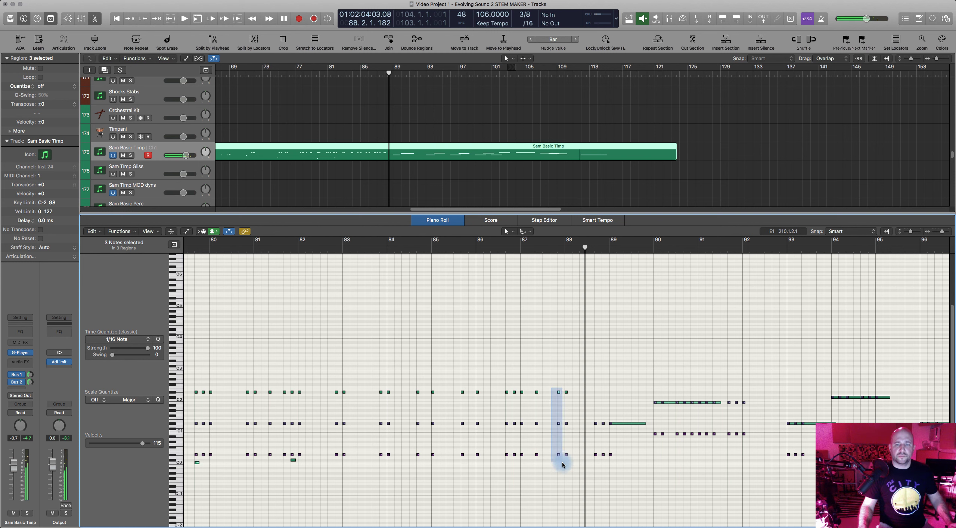
{"action": "left_click_drag", "start_coordinate": [557, 455], "coordinate": [549, 454]}
{"action": "left_click", "coordinate": [480, 253]}
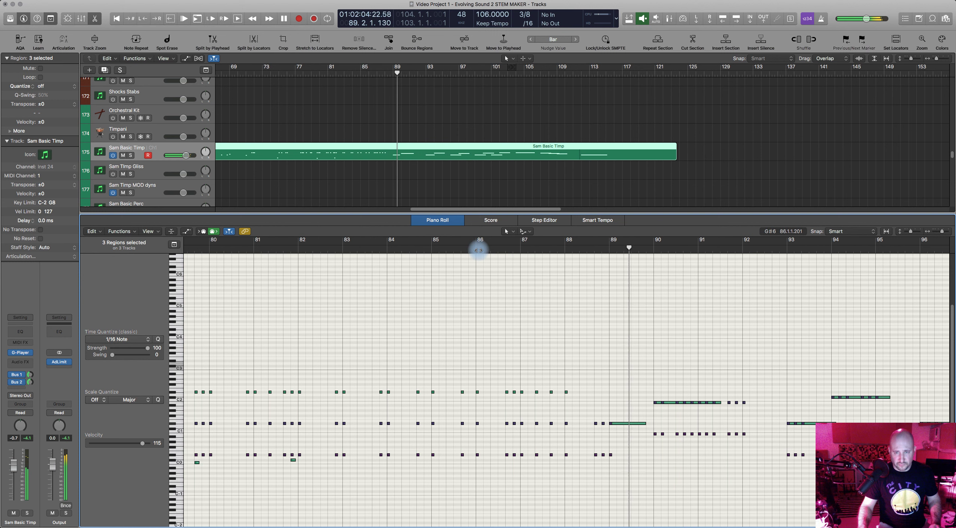
{"action": "key", "text": "space"}
Add the Trump Arts 1 region to the selected timpani, cello and bass regions to compare the rhythms
{"action": "scroll", "coordinate": [481, 121], "scroll_direction": "up", "scroll_amount": 15}
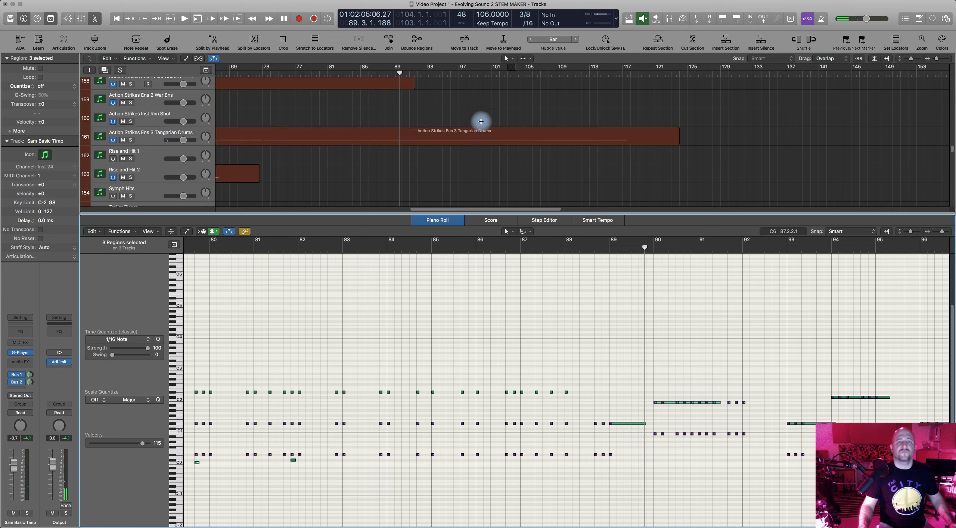
{"action": "scroll", "coordinate": [481, 122], "scroll_direction": "up", "scroll_amount": 8}
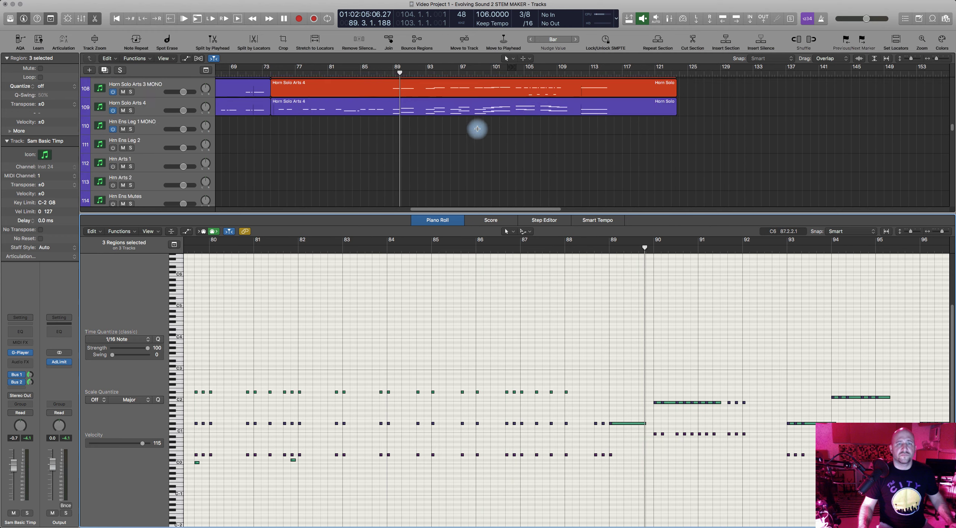
{"action": "scroll", "coordinate": [416, 124], "scroll_direction": "up", "scroll_amount": 2}
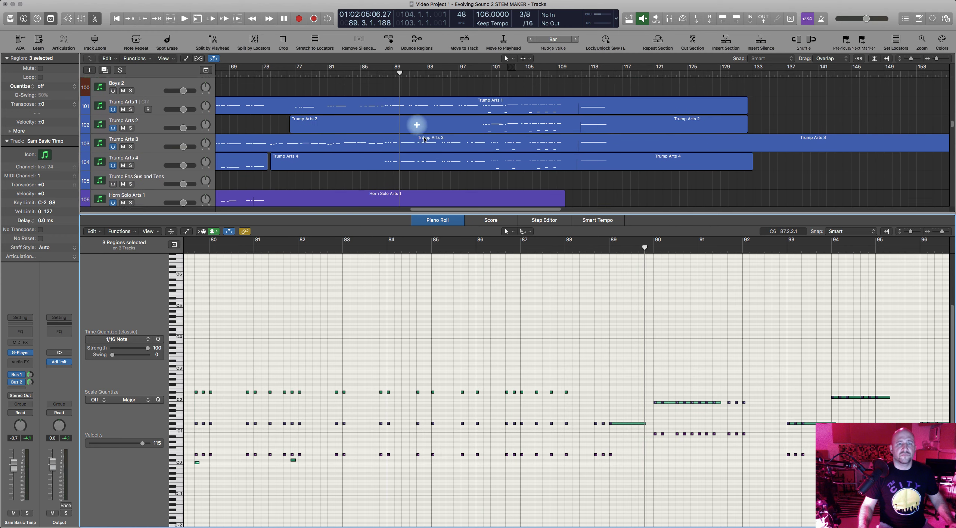
{"action": "left_click", "coordinate": [399, 113], "text": "shift"}
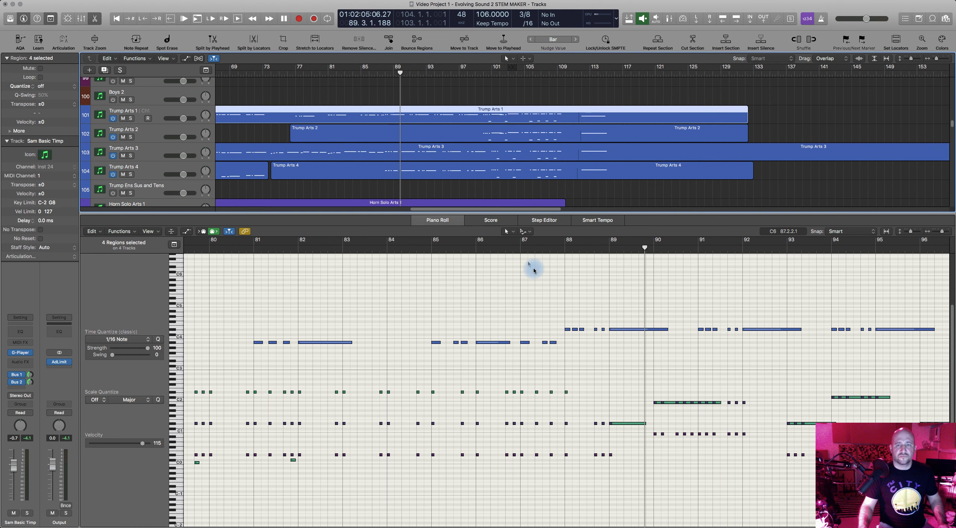
Select the three stacked timpani, cello and bass notes early in bar 88 and play from there to bar 110
{"action": "scroll", "coordinate": [580, 427], "scroll_direction": "up", "scroll_amount": 2}
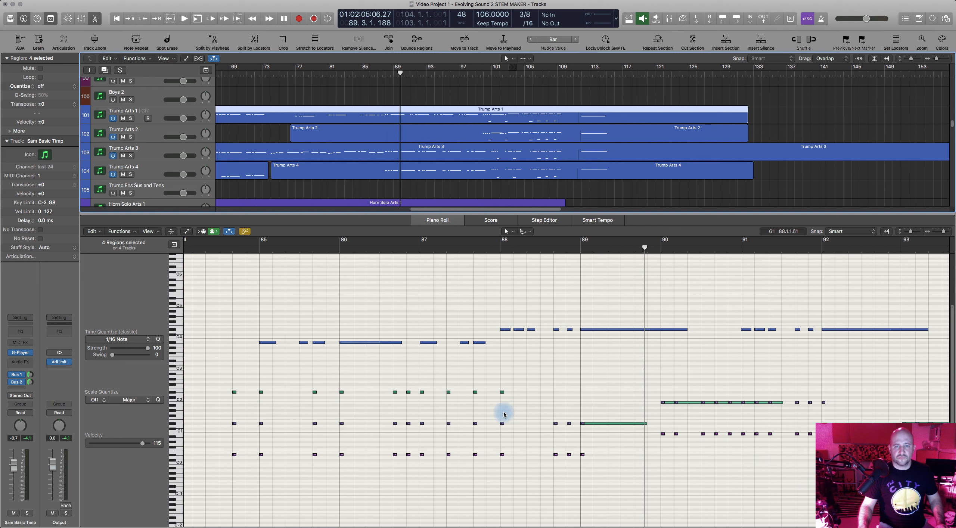
{"action": "left_click_drag", "start_coordinate": [516, 469], "coordinate": [529, 395]}
{"action": "left_click", "coordinate": [495, 256]}
{"action": "key", "text": "space"}
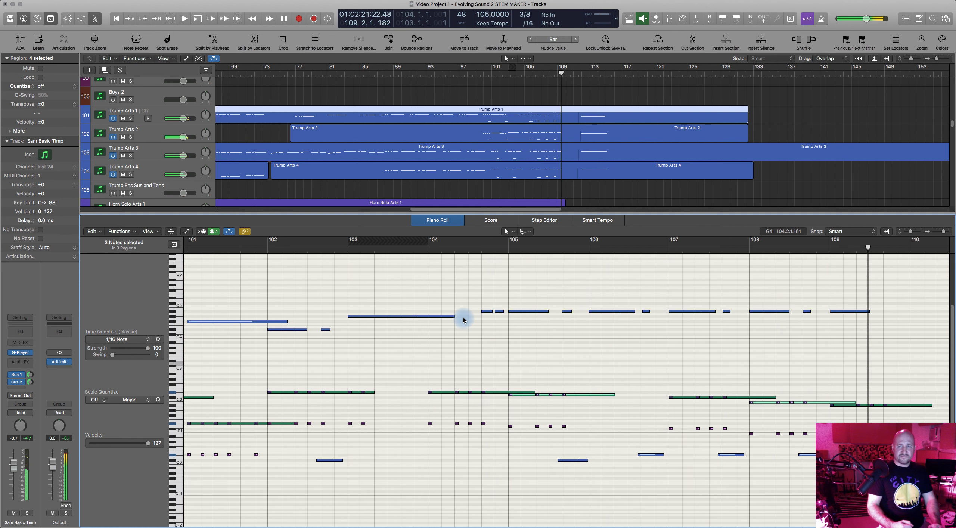
{"action": "key", "text": "space"}
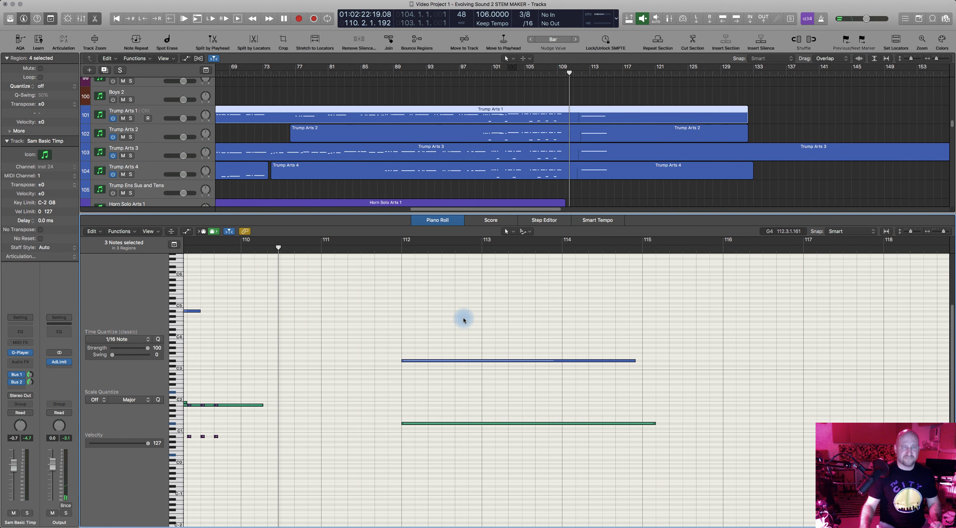
Close the Piano Roll editor, dismiss the overload alert and play the full arrangement from bar 47
{"action": "left_click", "coordinate": [446, 221]}
{"action": "scroll", "coordinate": [474, 247], "scroll_direction": "left", "scroll_amount": 10}
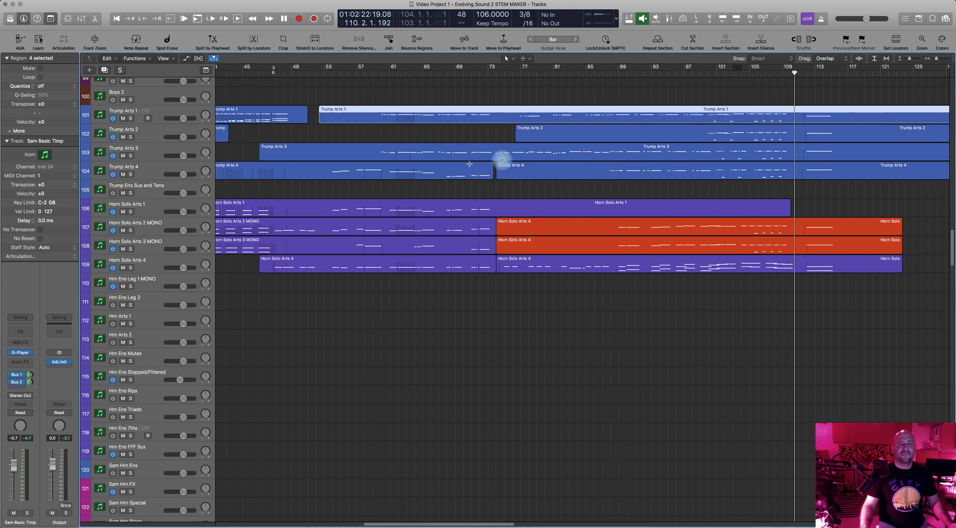
{"action": "left_click", "coordinate": [274, 73]}
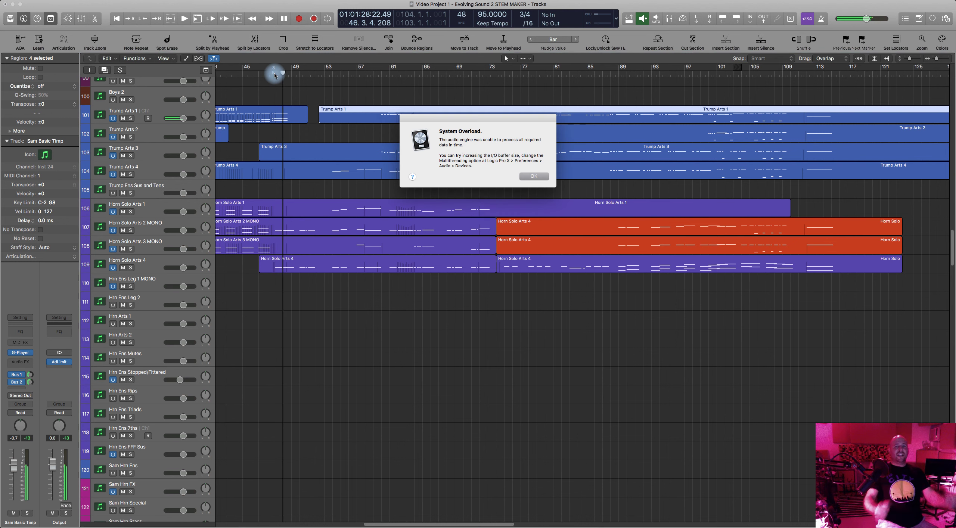
{"action": "key", "text": "Return"}
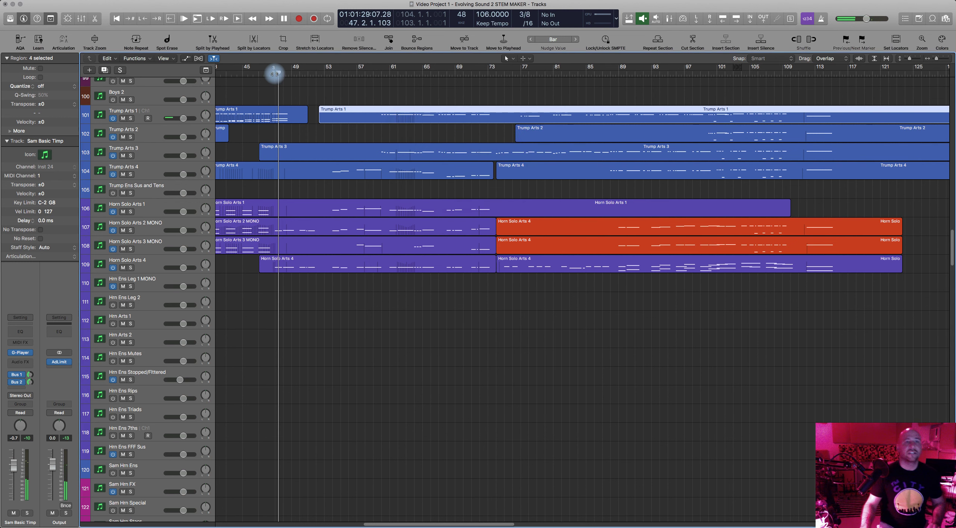
{"action": "left_click", "coordinate": [272, 75]}
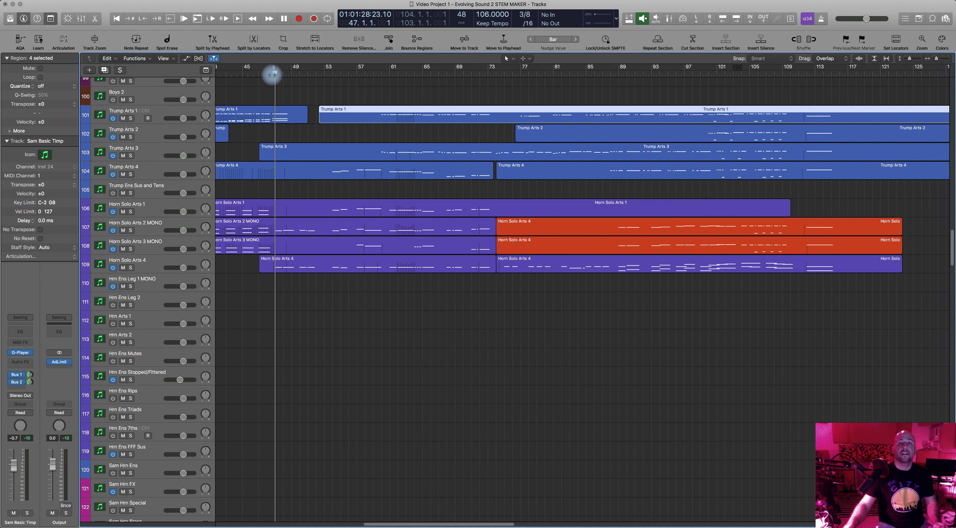
{"action": "key", "text": "space"}
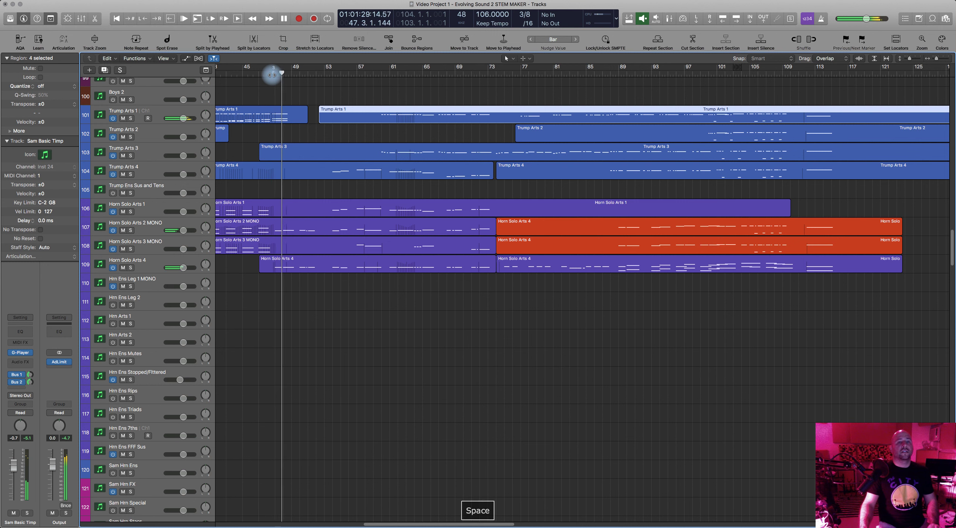
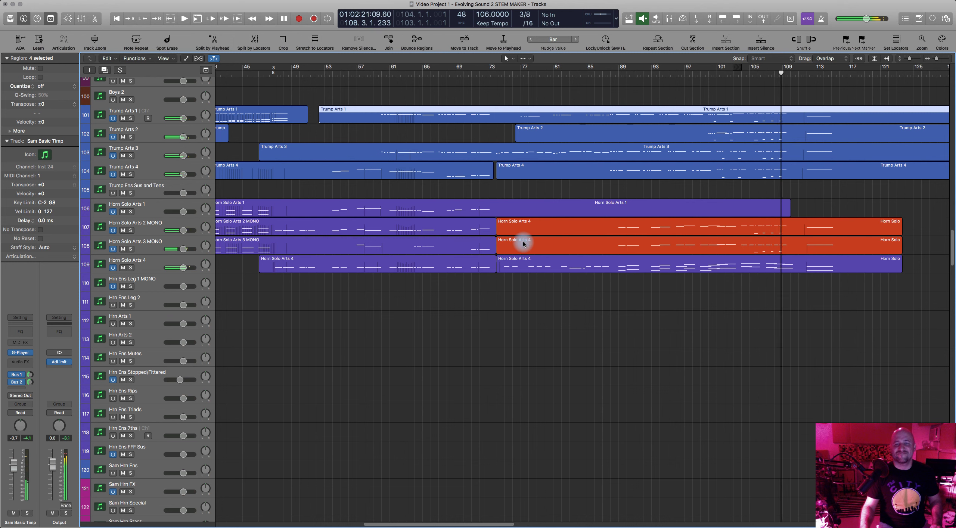
Stop playback and open the Choir 1 Marc region and the Choir 1 Marc copy on the Choir 2 Marc track in the Piano Roll
{"action": "key", "text": "space"}
{"action": "scroll", "coordinate": [630, 257], "scroll_direction": "up", "scroll_amount": 16}
{"action": "scroll", "coordinate": [629, 257], "scroll_direction": "right", "scroll_amount": 4}
{"action": "left_click", "coordinate": [513, 284]}
{"action": "left_click", "coordinate": [526, 453], "text": "shift"}
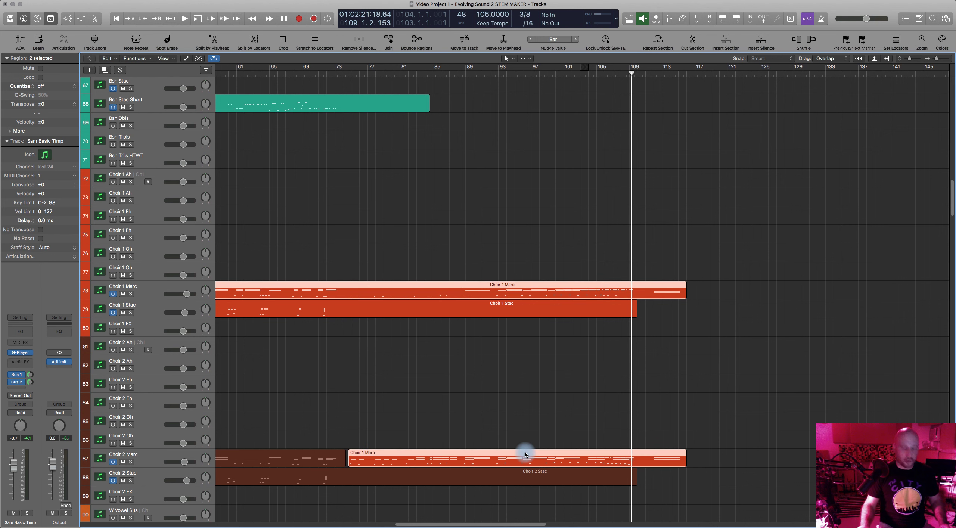
{"action": "key", "text": "p"}
{"action": "scroll", "coordinate": [484, 432], "scroll_direction": "left", "scroll_amount": 15}
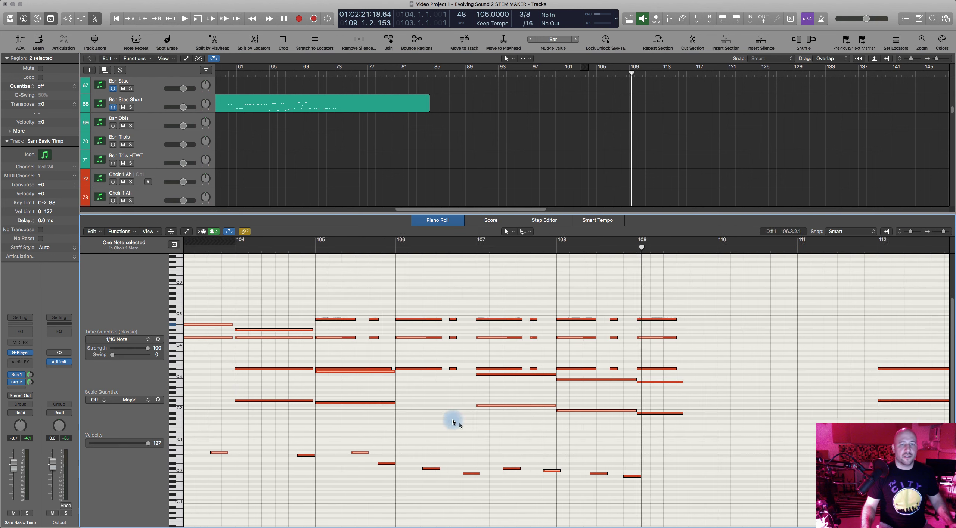
Play the two choir marcato regions from bar 85 to bar 97
{"action": "key", "text": "super+Left"}
{"action": "key", "text": "super+Left"}
{"action": "key", "text": "super+Left"}
{"action": "key", "text": "super+Left"}
{"action": "scroll", "coordinate": [423, 391], "scroll_direction": "left", "scroll_amount": 15}
{"action": "left_click", "coordinate": [241, 248]}
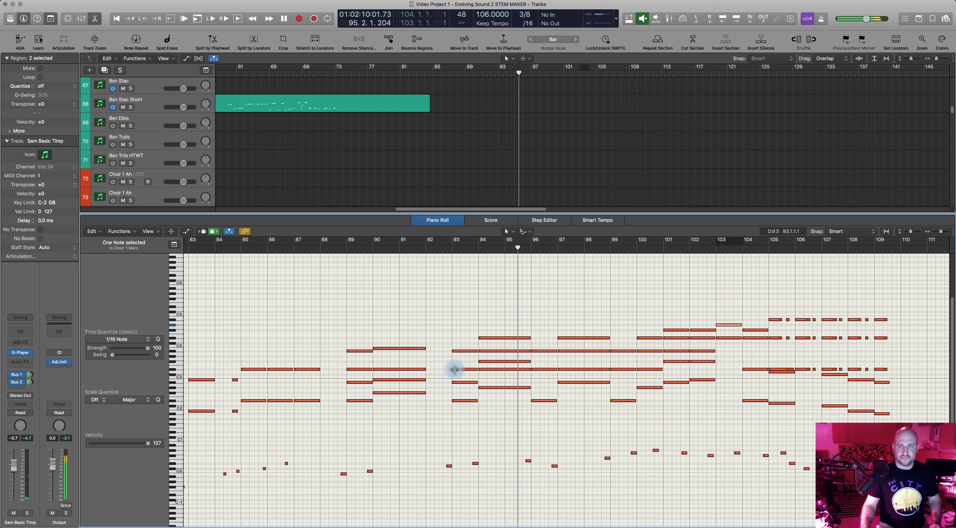
{"action": "key", "text": "space"}
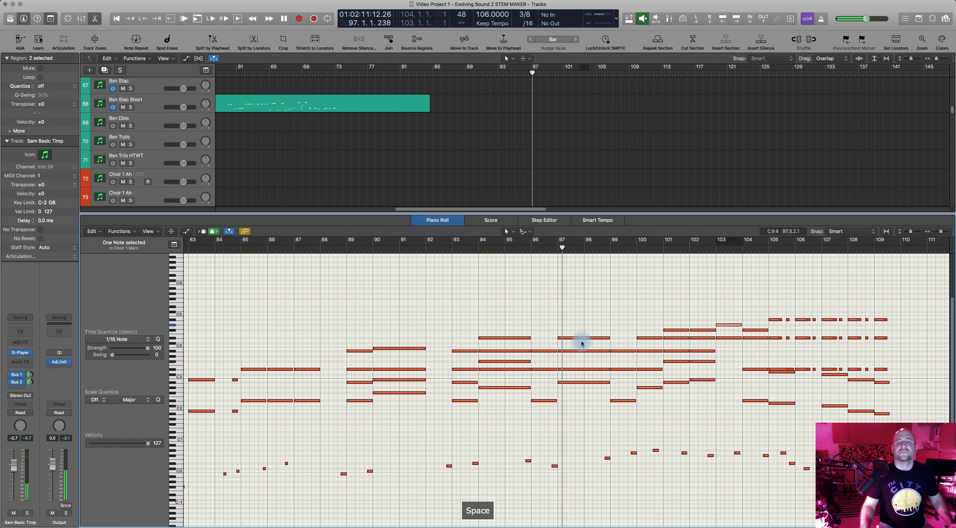
Compare the choir notes around bar 97 with the Trump Arts 1 and Trump Arts 3 regions, leaving only the choir regions selected
{"action": "scroll", "coordinate": [582, 343], "scroll_direction": "right", "scroll_amount": 5}
{"action": "left_click", "coordinate": [475, 338]}
{"action": "scroll", "coordinate": [487, 362], "scroll_direction": "right", "scroll_amount": 2}
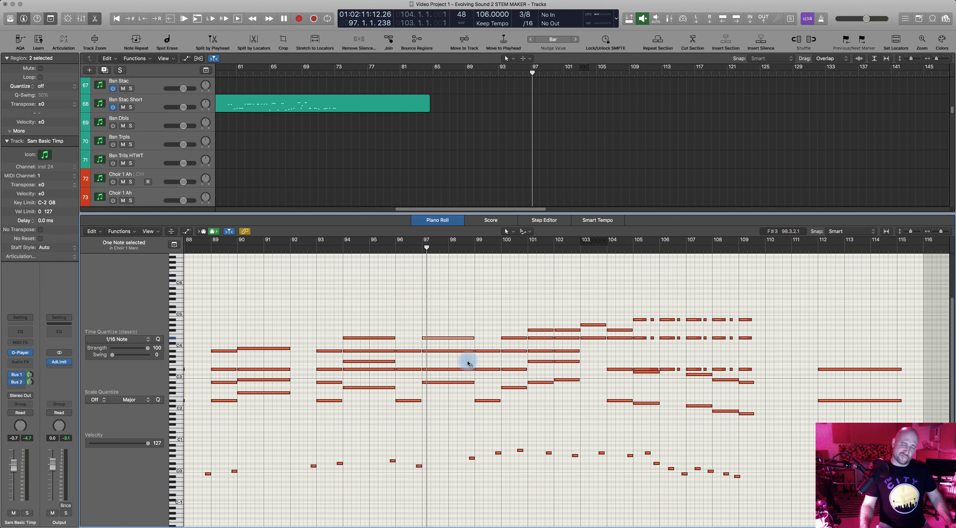
{"action": "scroll", "coordinate": [474, 149], "scroll_direction": "up", "scroll_amount": 15}
{"action": "scroll", "coordinate": [479, 149], "scroll_direction": "down", "scroll_amount": 20}
{"action": "scroll", "coordinate": [480, 149], "scroll_direction": "down", "scroll_amount": 6}
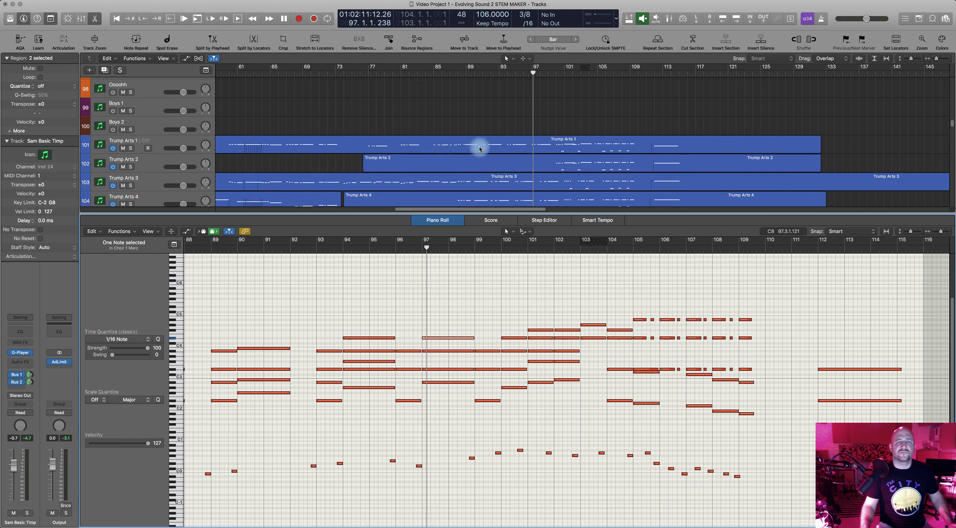
{"action": "scroll", "coordinate": [480, 149], "scroll_direction": "down", "scroll_amount": 1}
{"action": "left_click", "coordinate": [478, 129], "text": "shift"}
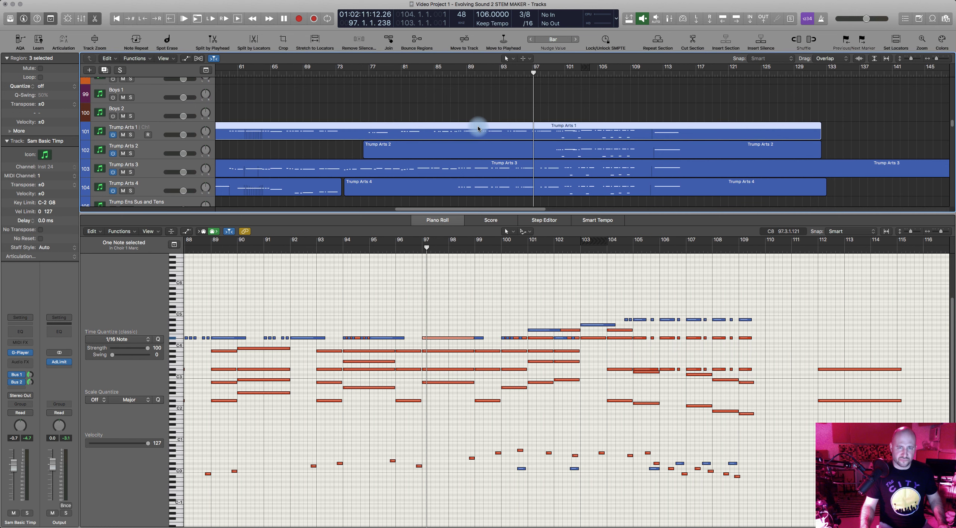
{"action": "left_click", "coordinate": [488, 167], "text": "shift"}
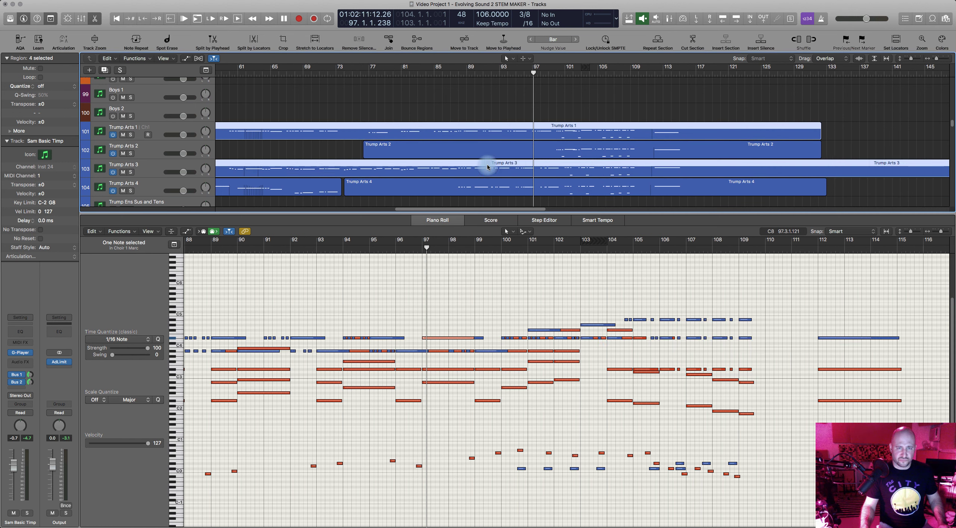
{"action": "left_click", "coordinate": [488, 168], "text": "shift"}
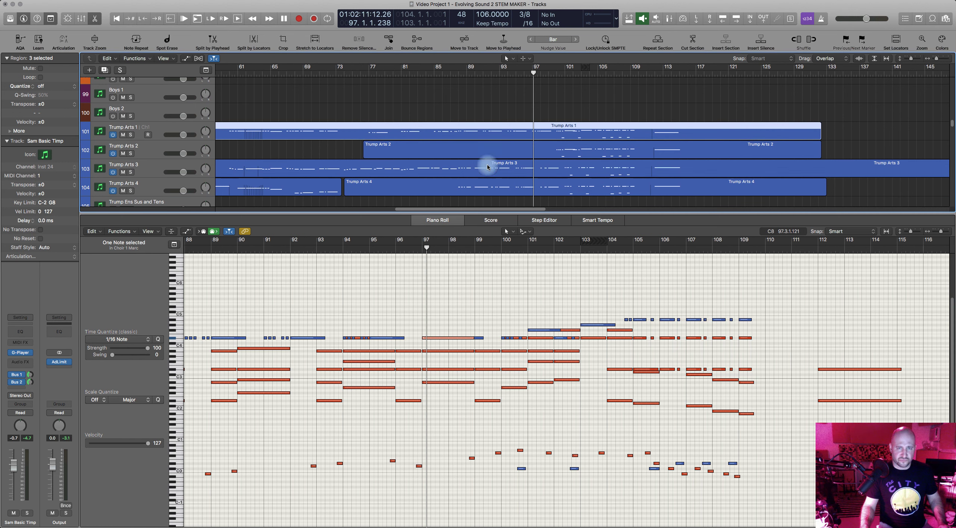
{"action": "left_click", "coordinate": [488, 127], "text": "shift"}
Copy the choir notes at bar 96 and bars 97–98 up to F#4 and play the passage from bar 92
{"action": "left_click_drag", "start_coordinate": [410, 353], "coordinate": [411, 331]}
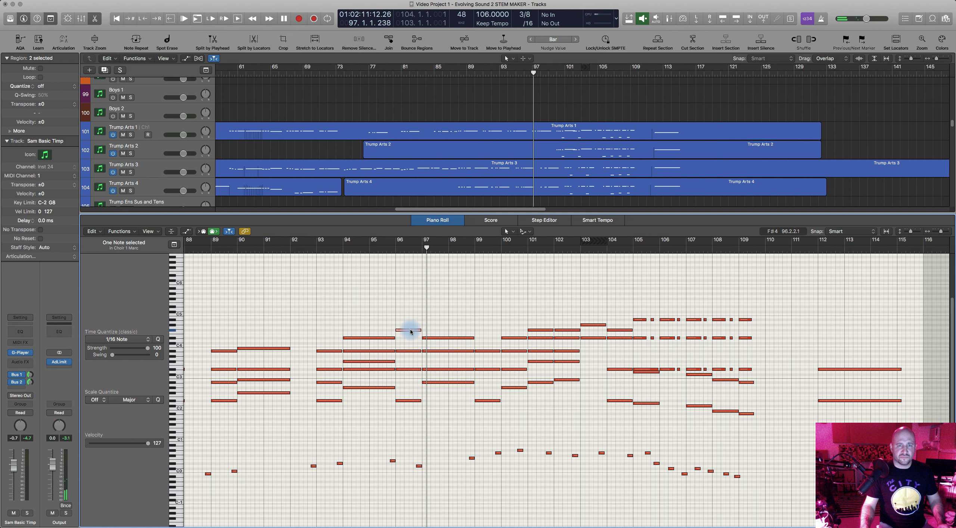
{"action": "left_click_drag", "start_coordinate": [416, 330], "coordinate": [436, 330]}
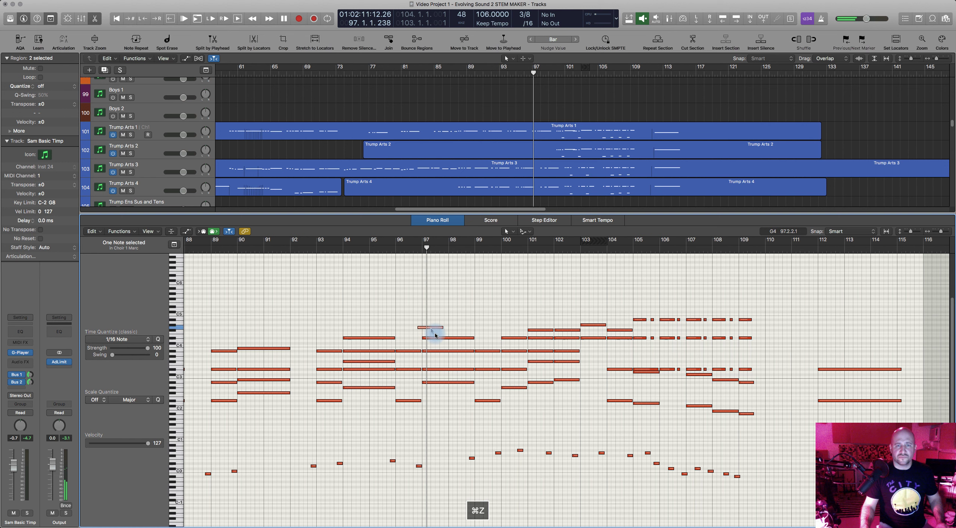
{"action": "key", "text": "super+z"}
{"action": "left_click_drag", "start_coordinate": [437, 340], "coordinate": [436, 332]}
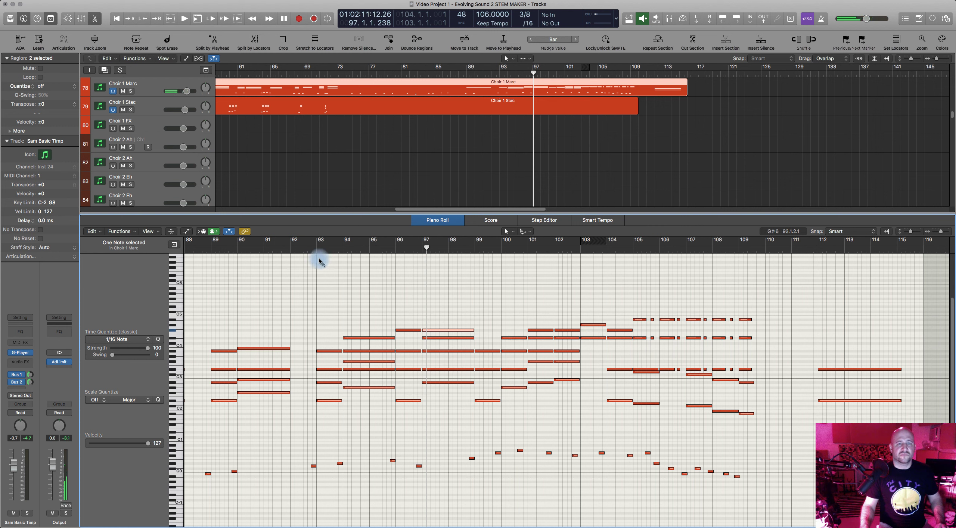
{"action": "left_click", "coordinate": [306, 250]}
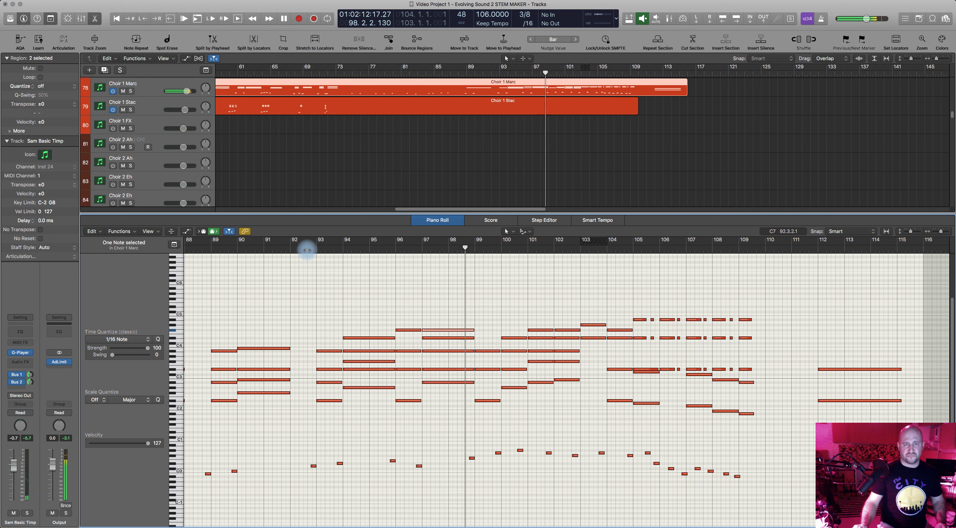
{"action": "key", "text": "space"}
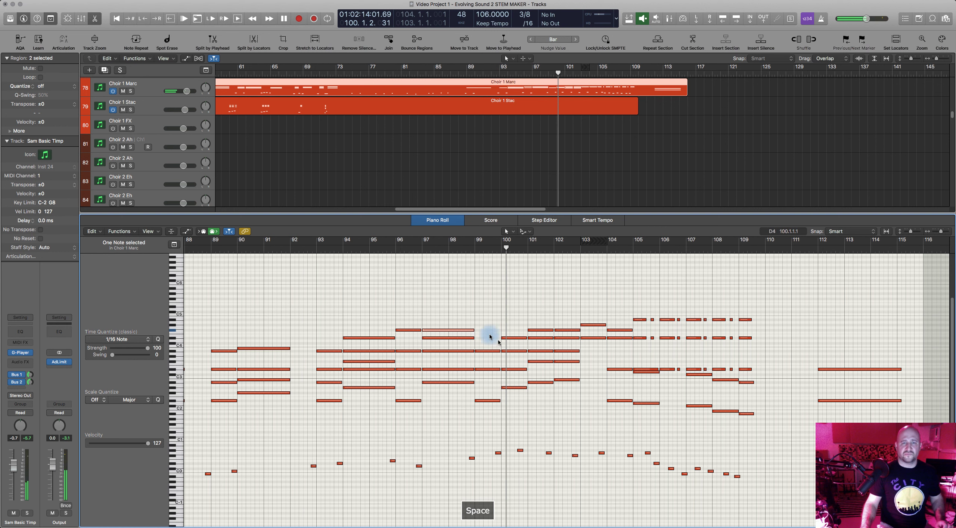
Continue the choir's F#4 line with note copies in bars 99 and 100 and play from bar 95
{"action": "left_click_drag", "start_coordinate": [490, 351], "coordinate": [513, 331]}
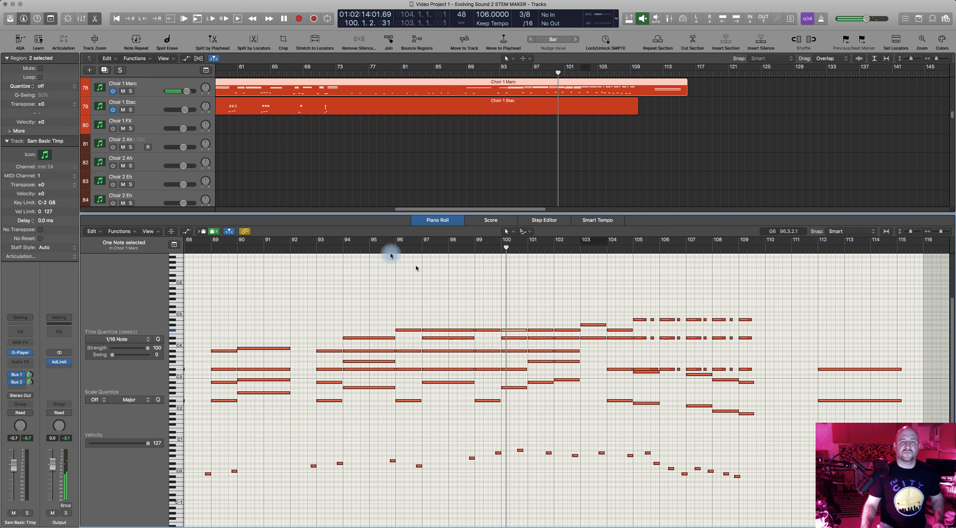
{"action": "left_click", "coordinate": [391, 248]}
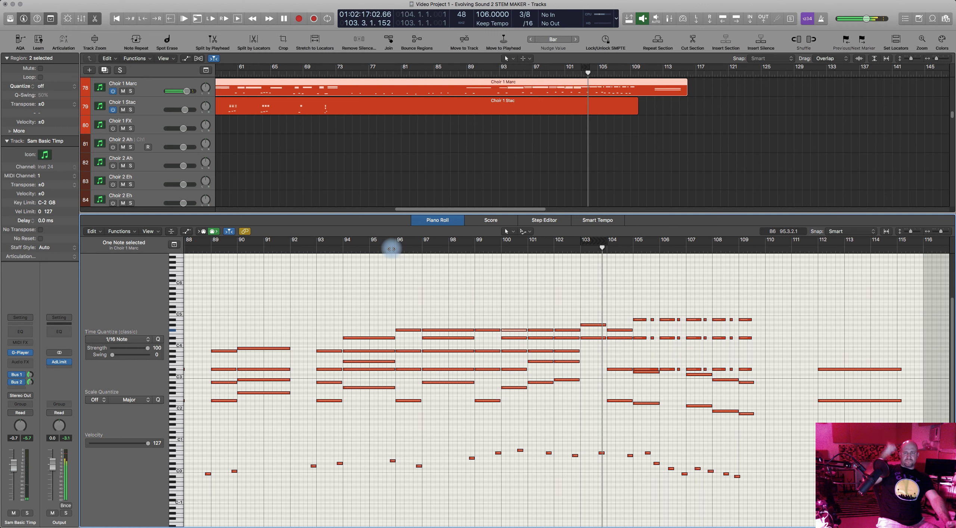
{"action": "key", "text": "space"}
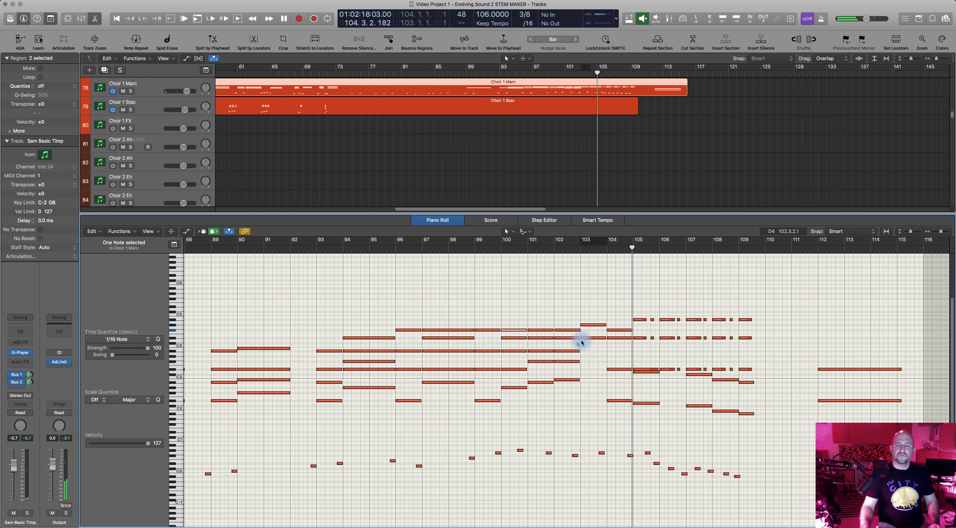
Add a lower harmony note to the choir in bar 103, play from bar 95 to bar 113 and close the Piano Roll
{"action": "left_click_drag", "start_coordinate": [592, 339], "coordinate": [593, 357]}
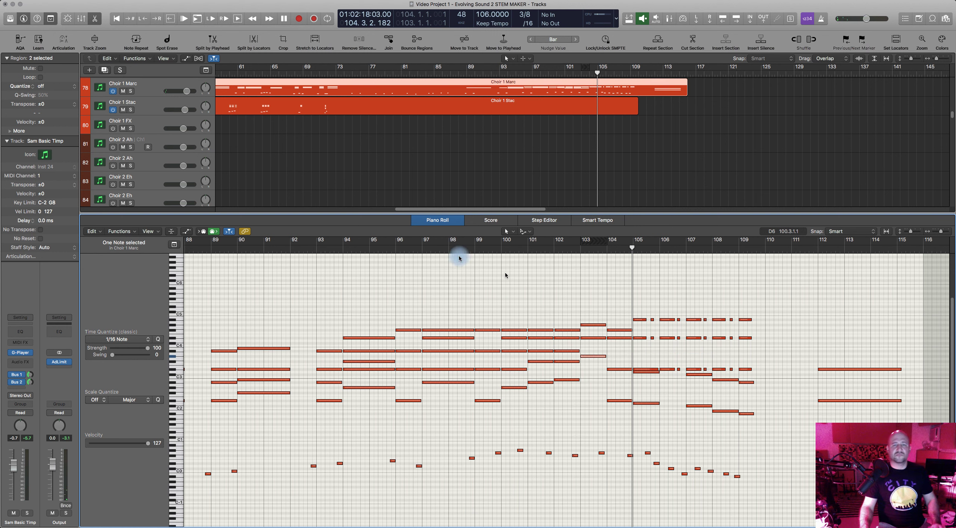
{"action": "left_click", "coordinate": [388, 253]}
{"action": "key", "text": "space"}
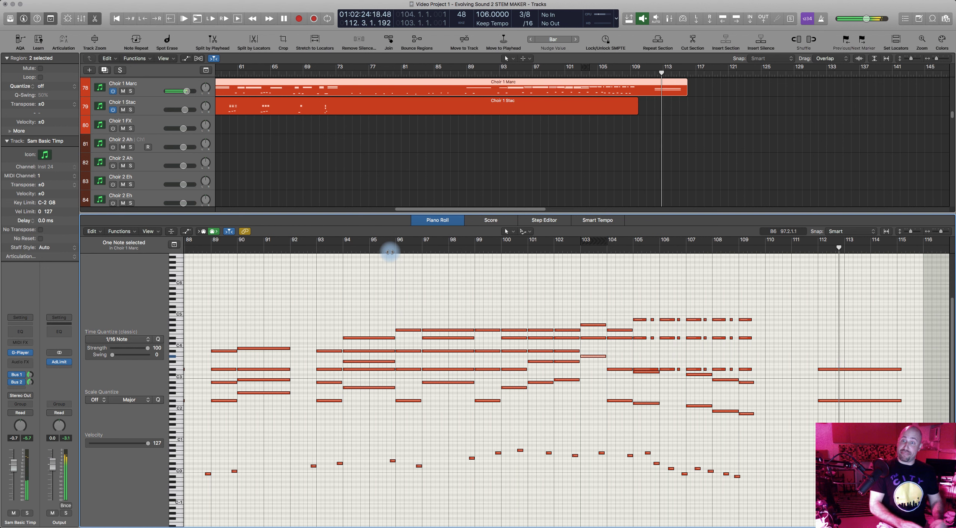
{"action": "key", "text": "space"}
{"action": "key", "text": "p"}
Copy the Cello Stacc section from bar 75 to bar 118 onto the Vla Stac Bold track and open the copy in the Piano Roll
{"action": "scroll", "coordinate": [523, 292], "scroll_direction": "up", "scroll_amount": 20}
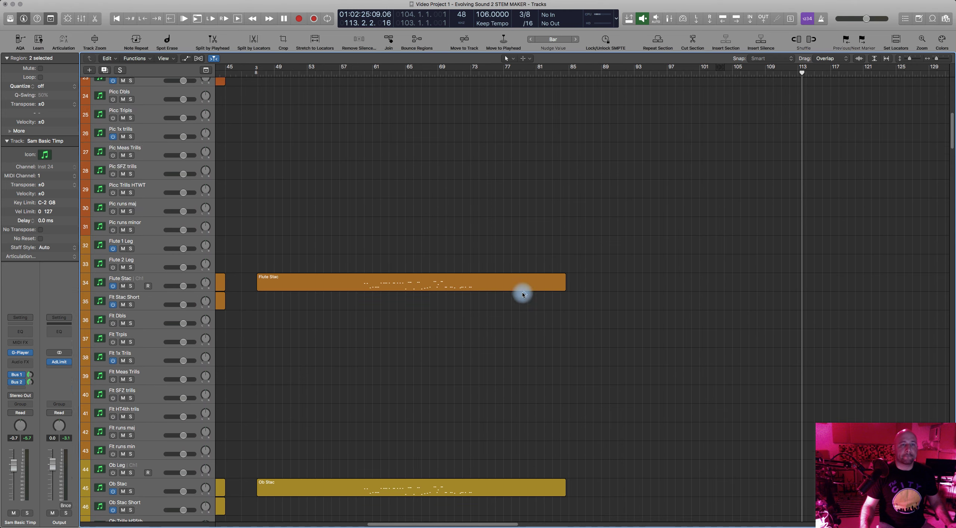
{"action": "scroll", "coordinate": [503, 302], "scroll_direction": "down", "scroll_amount": 20}
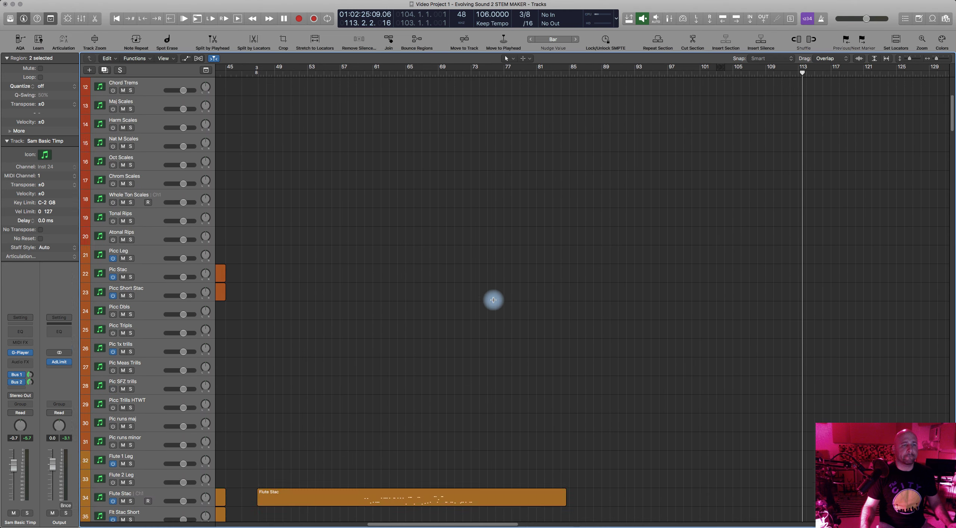
{"action": "scroll", "coordinate": [491, 302], "scroll_direction": "down", "scroll_amount": 20}
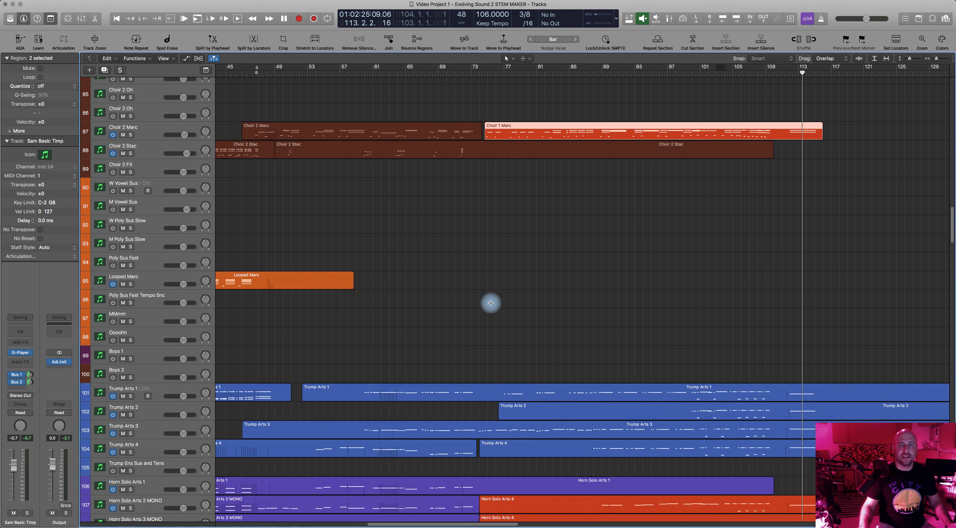
{"action": "scroll", "coordinate": [594, 412], "scroll_direction": "down", "scroll_amount": 20}
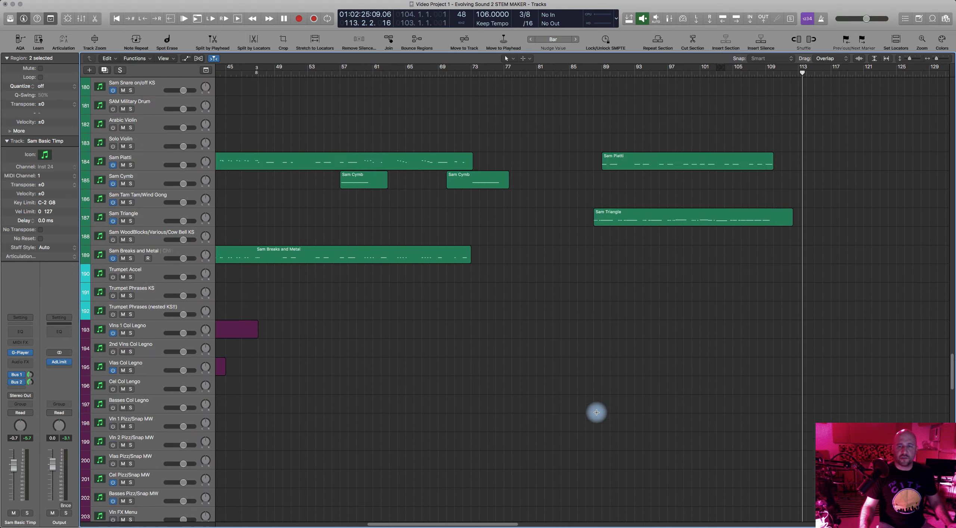
{"action": "scroll", "coordinate": [596, 413], "scroll_direction": "right", "scroll_amount": 10}
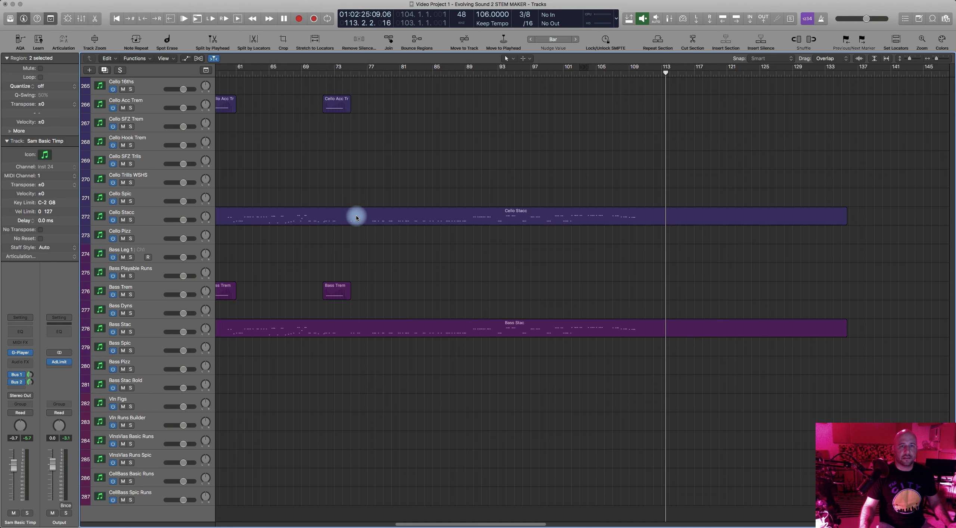
{"action": "scroll", "coordinate": [414, 239], "scroll_direction": "up", "scroll_amount": 1}
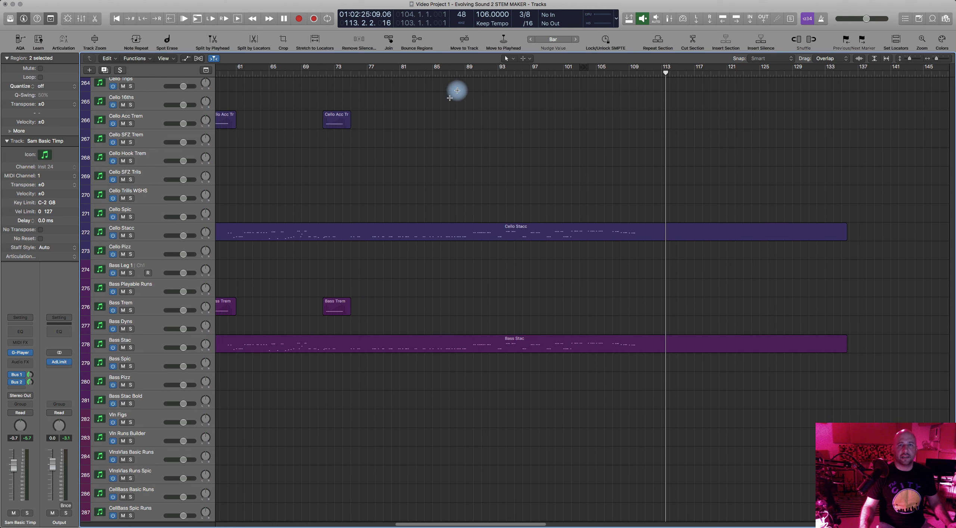
{"action": "left_click_drag", "start_coordinate": [476, 83], "coordinate": [351, 81]}
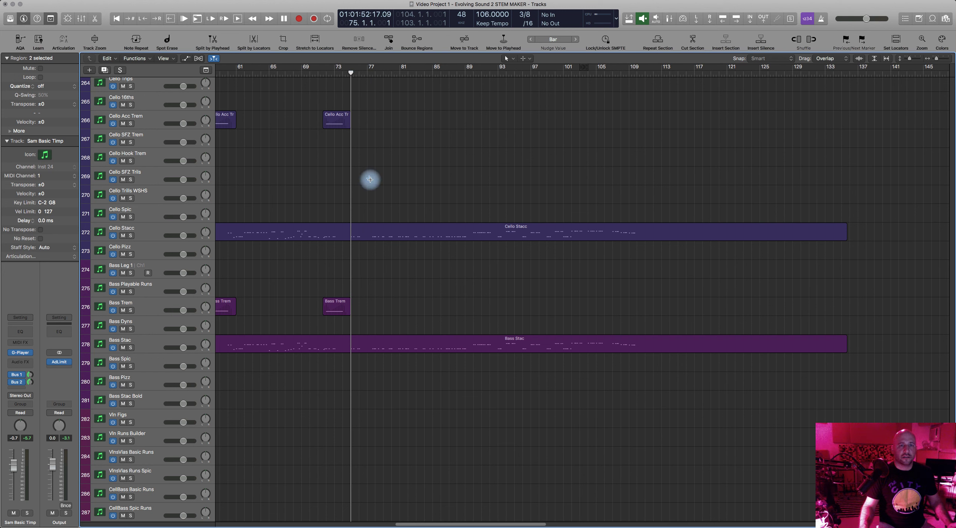
{"action": "left_click_drag", "start_coordinate": [350, 236], "coordinate": [707, 227]}
{"action": "left_click_drag", "start_coordinate": [401, 232], "coordinate": [393, 207]}
{"action": "double_click", "coordinate": [393, 208]}
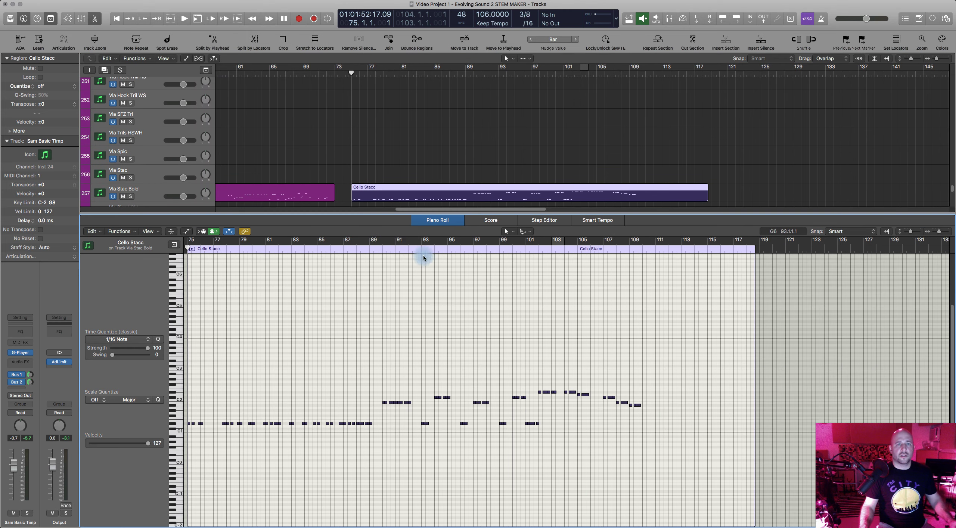
Select all notes in the copied region on the Vla Stac Bold track and transpose them up one octave
{"action": "scroll", "coordinate": [385, 311], "scroll_direction": "left", "scroll_amount": 5}
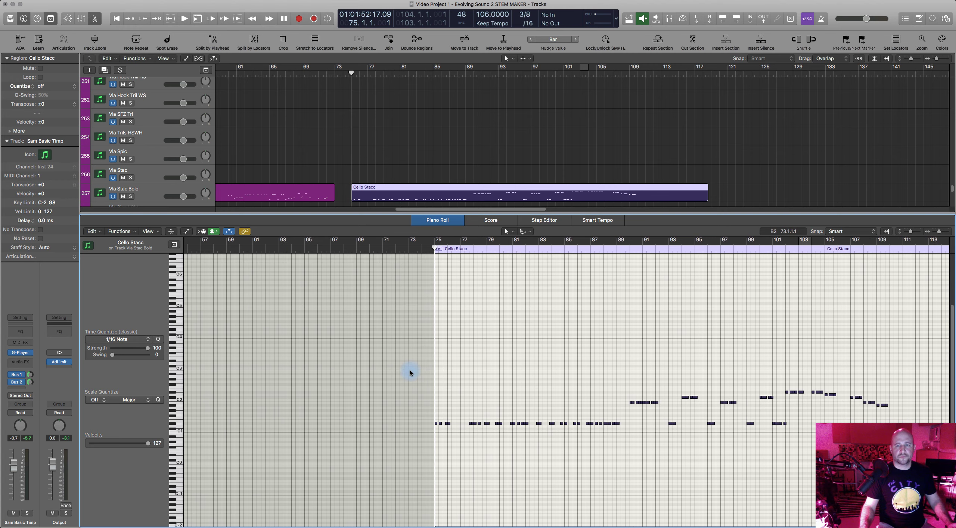
{"action": "scroll", "coordinate": [410, 372], "scroll_direction": "right", "scroll_amount": 3}
{"action": "left_click_drag", "start_coordinate": [361, 372], "coordinate": [660, 411]}
{"action": "left_click_drag", "start_coordinate": [597, 409], "coordinate": [836, 447]}
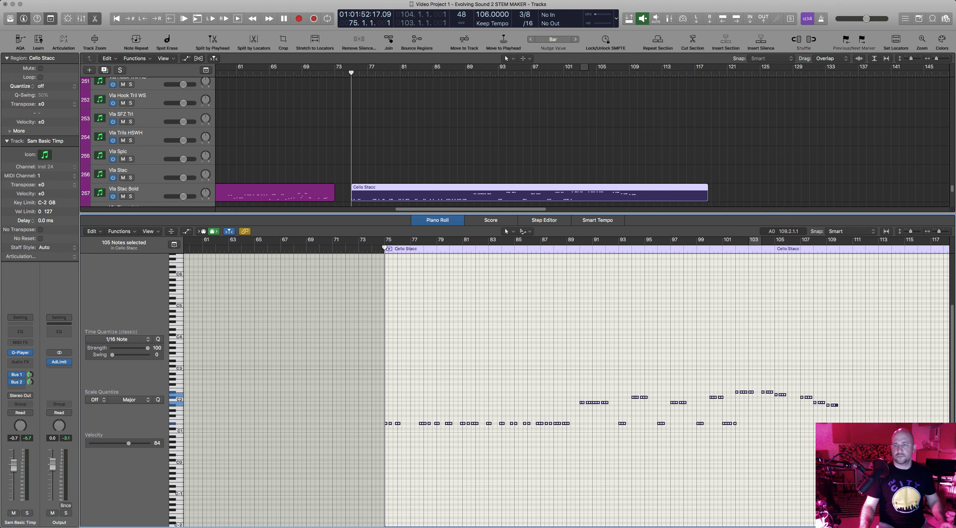
{"action": "scroll", "coordinate": [773, 428], "scroll_direction": "right", "scroll_amount": 3}
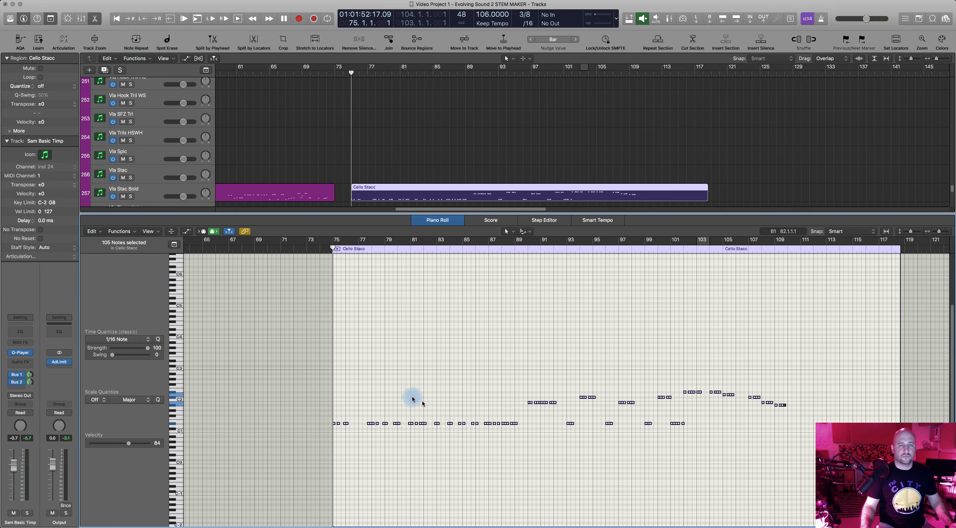
{"action": "left_click_drag", "start_coordinate": [304, 385], "coordinate": [794, 428]}
{"action": "key", "text": "alt+shift+Up"}
Play the transposed viola staccato part from bar 75 to bar 79 and inspect its rhythm up close
{"action": "key", "text": "space"}
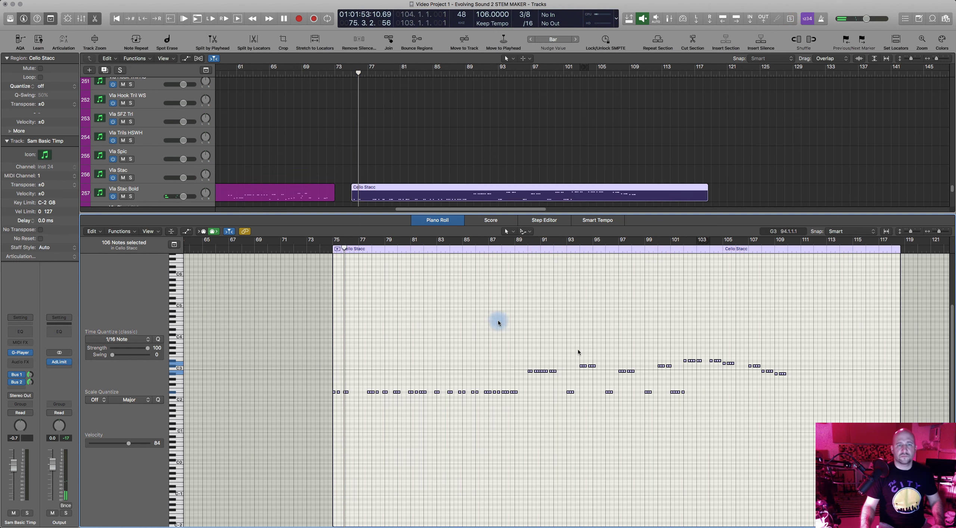
{"action": "left_click", "coordinate": [336, 256]}
{"action": "key", "text": "space"}
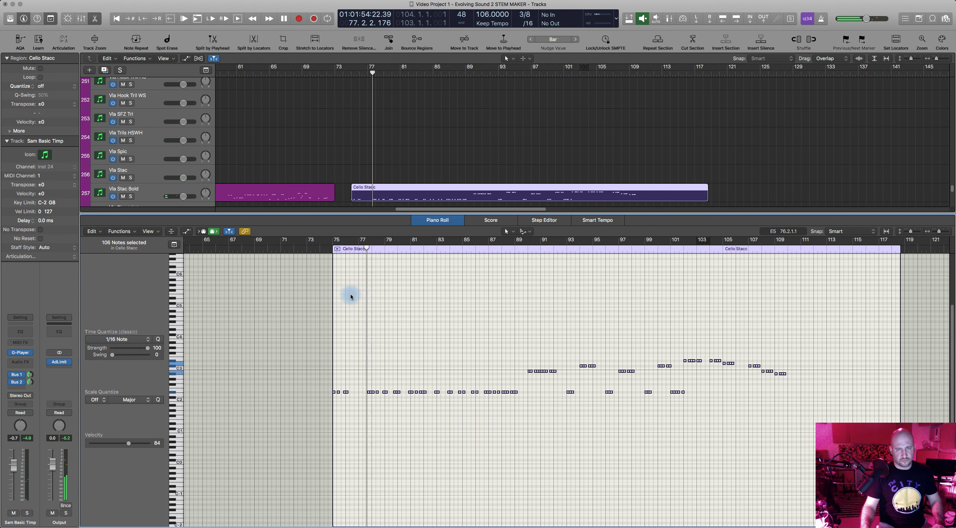
{"action": "key", "text": "space"}
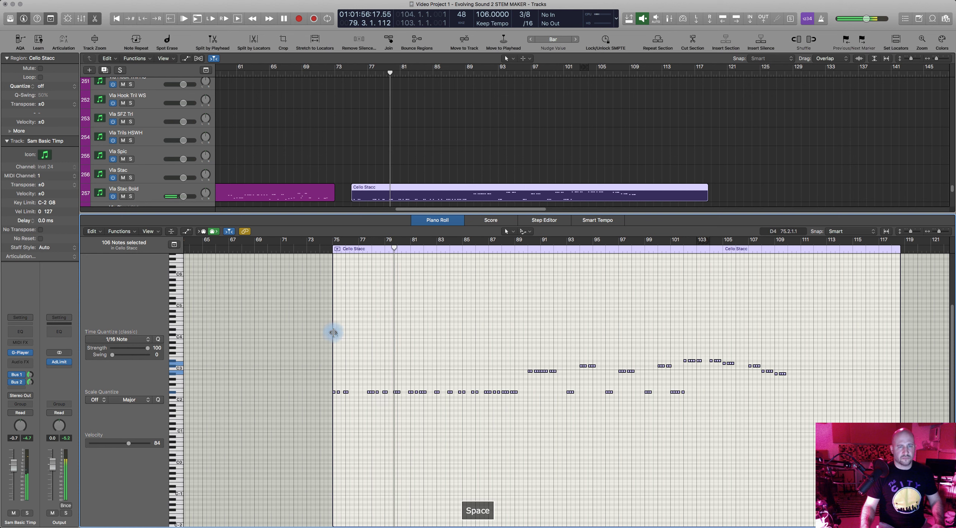
{"action": "scroll", "coordinate": [333, 334], "scroll_direction": "up", "scroll_amount": 5}
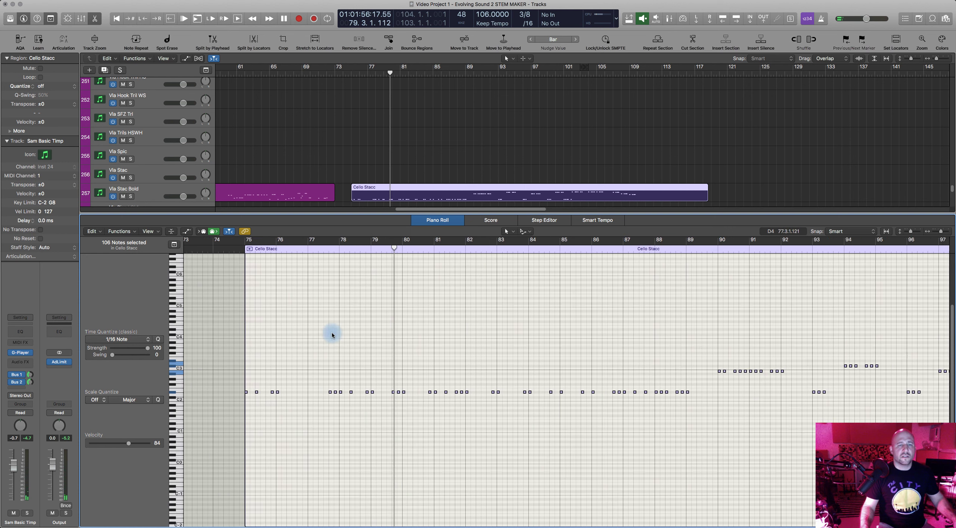
Turn snapping off and nudge all the viola staccato notes slightly earlier, extending the region's start to just before bar 75
{"action": "left_click_drag", "start_coordinate": [240, 351], "coordinate": [237, 350]}
{"action": "left_click", "coordinate": [273, 373]}
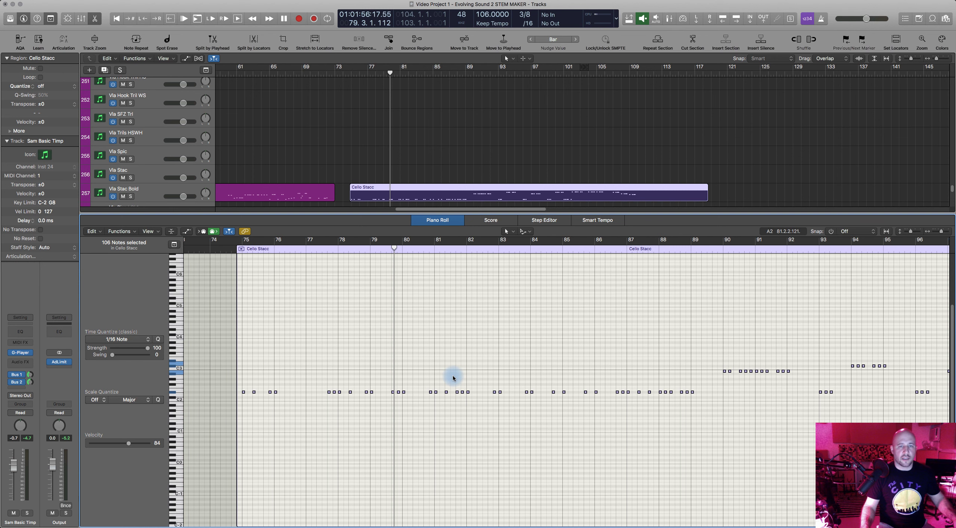
{"action": "scroll", "coordinate": [452, 377], "scroll_direction": "up", "scroll_amount": 3}
{"action": "scroll", "coordinate": [420, 387], "scroll_direction": "left", "scroll_amount": 3}
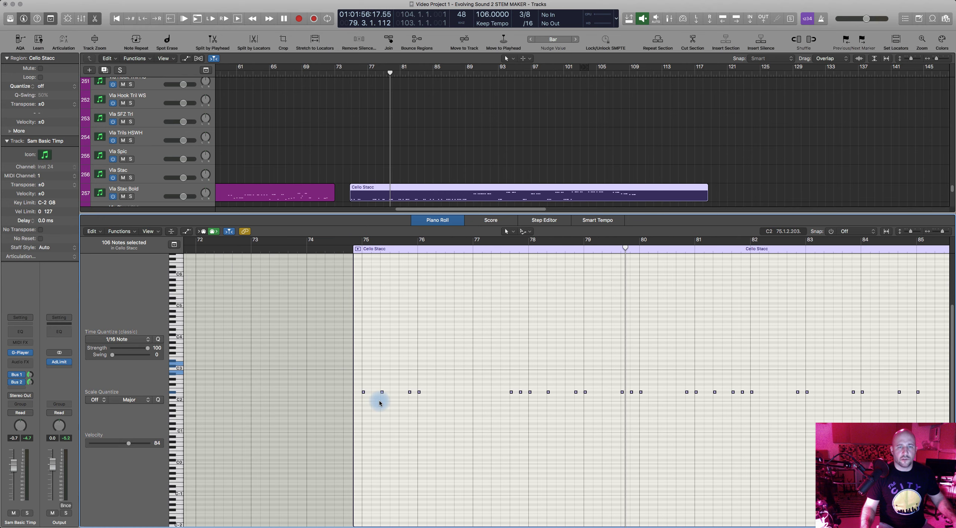
{"action": "scroll", "coordinate": [379, 403], "scroll_direction": "up", "scroll_amount": 2}
{"action": "left_click_drag", "start_coordinate": [266, 394], "coordinate": [265, 395]}
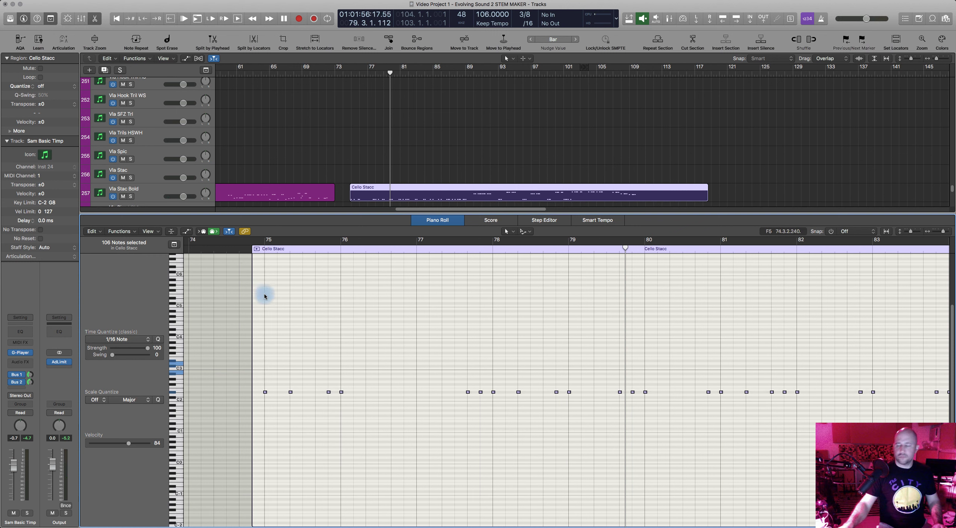
Play the shifted viola staccato notes from bar 74 to bar 80 and set snapping back to Smart
{"action": "left_click", "coordinate": [245, 256]}
{"action": "key", "text": "space"}
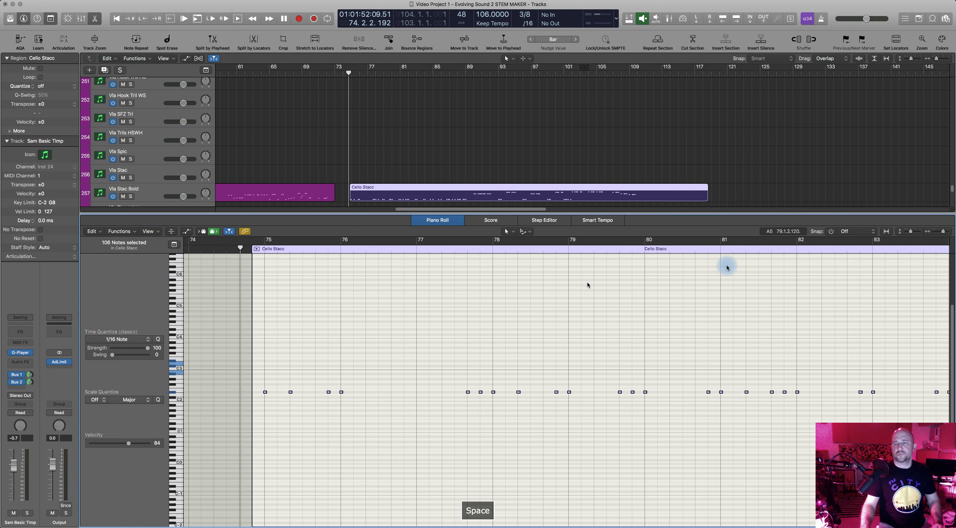
{"action": "left_click", "coordinate": [830, 231]}
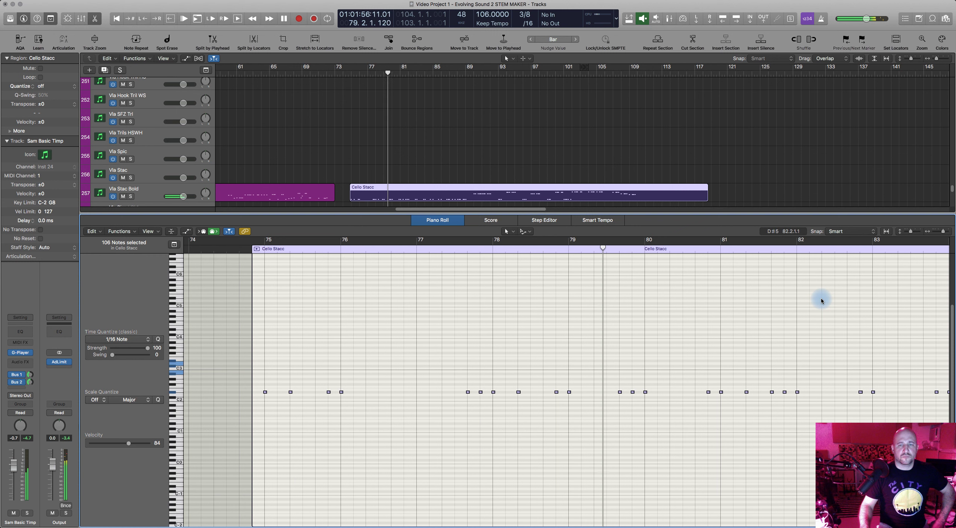
{"action": "key", "text": "space"}
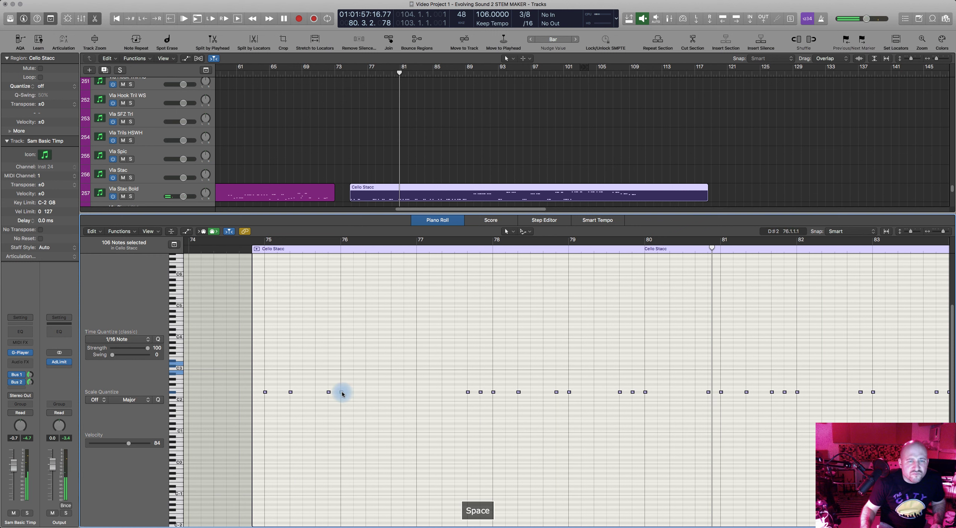
Turn snapping off and shift all selected viola notes slightly later, checking their timing against the downbeat of bar 80
{"action": "left_click", "coordinate": [343, 393]}
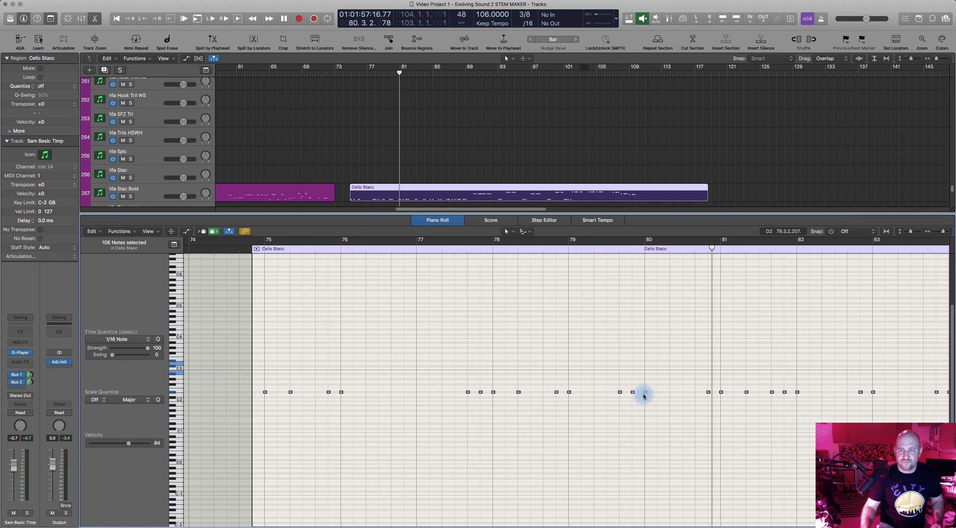
{"action": "left_click_drag", "start_coordinate": [646, 394], "coordinate": [645, 395]}
{"action": "key", "text": "super+Right"}
{"action": "key", "text": "super+Right"}
{"action": "key", "text": "super+Right"}
{"action": "key", "text": "super+Right"}
{"action": "key", "text": "super+Right"}
{"action": "key", "text": "super+Right"}
{"action": "key", "text": "super+Right"}
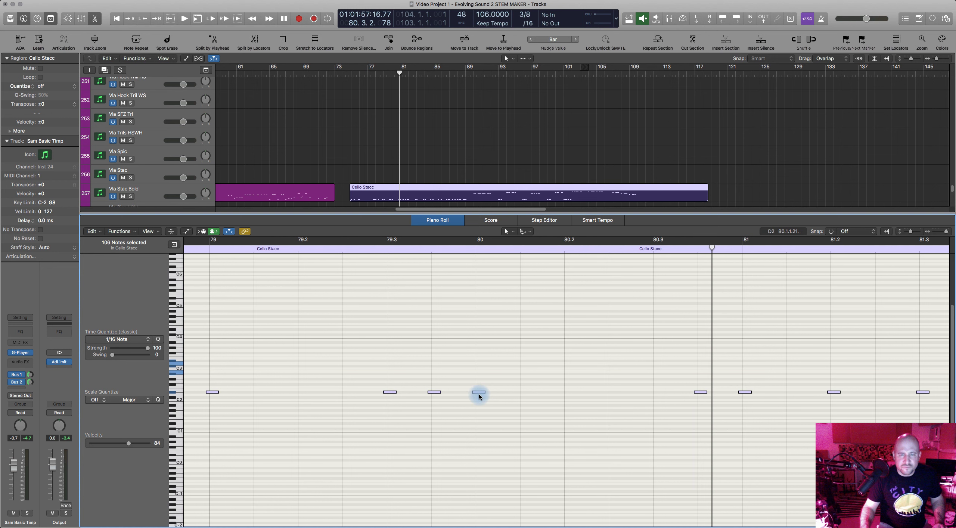
{"action": "left_click_drag", "start_coordinate": [479, 394], "coordinate": [481, 394]}
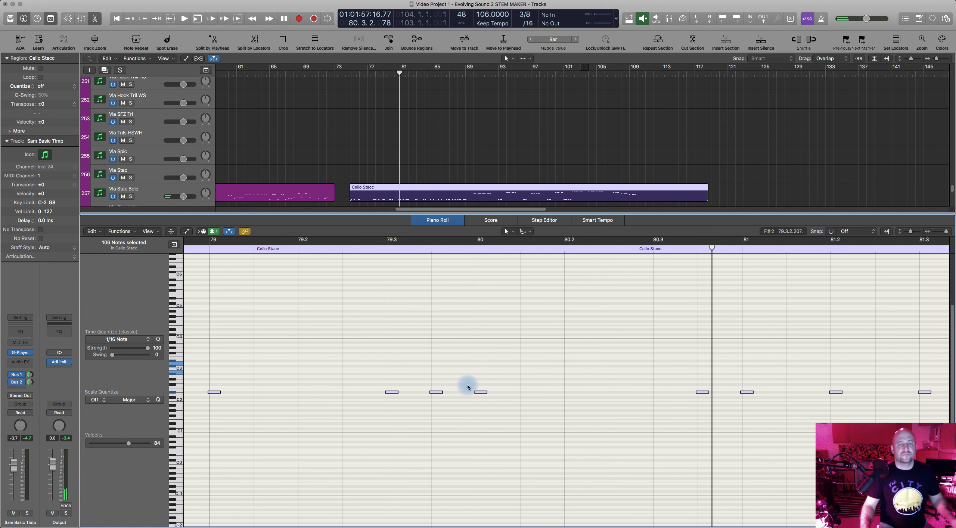
Restore Smart snapping and play the viola part from bar 74 to bar 97 with the view following the playhead
{"action": "key", "text": "super+Left"}
{"action": "key", "text": "super+Left"}
{"action": "key", "text": "super+Left"}
{"action": "key", "text": "super+Left"}
{"action": "key", "text": "super+Left"}
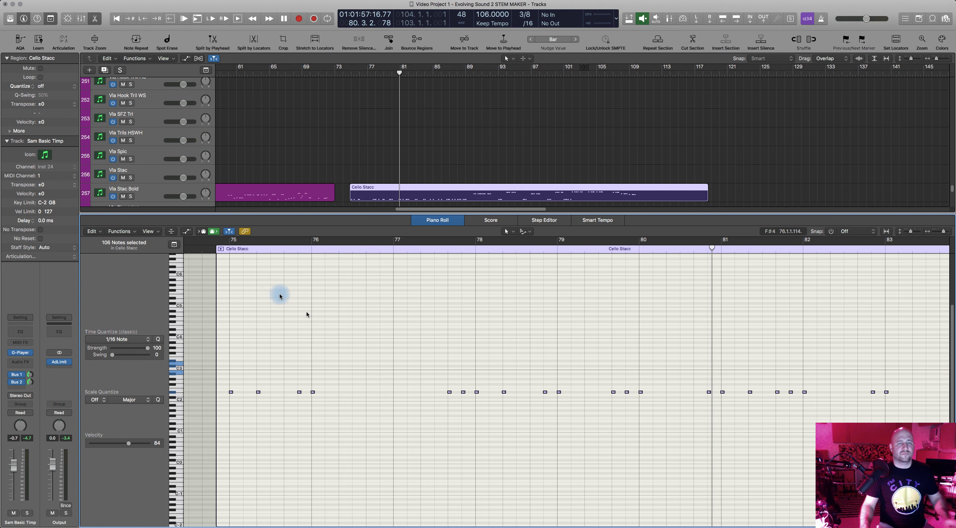
{"action": "key", "text": "space"}
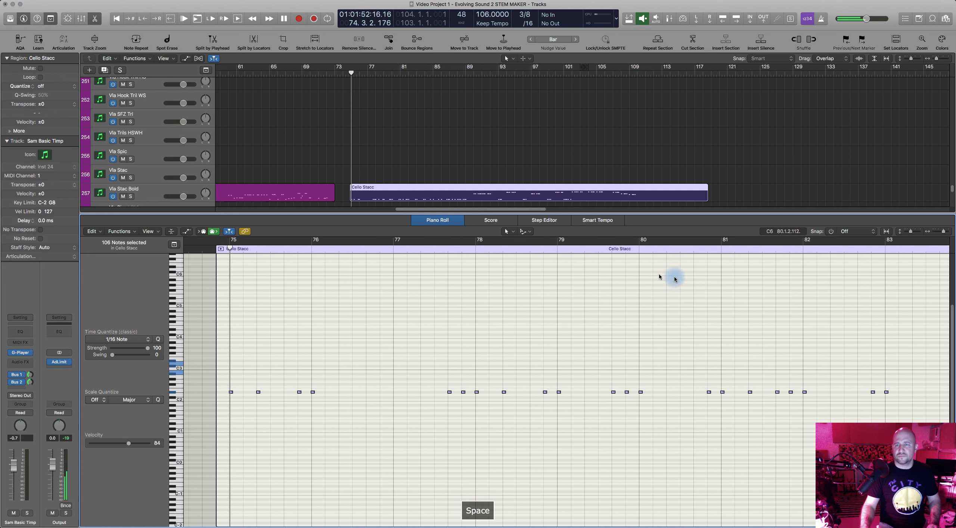
{"action": "left_click", "coordinate": [831, 231]}
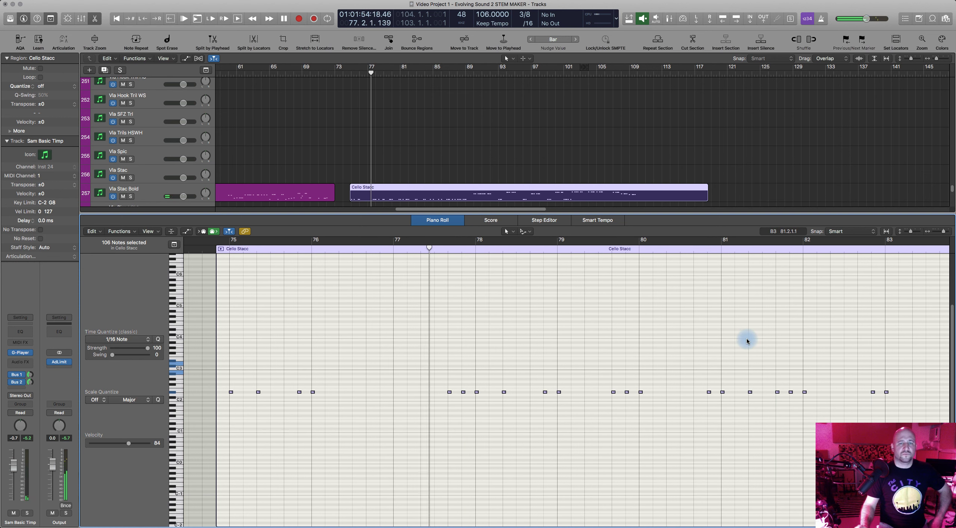
{"action": "key", "text": "super+Left"}
{"action": "key", "text": "super+Left"}
{"action": "key", "text": "super+Left"}
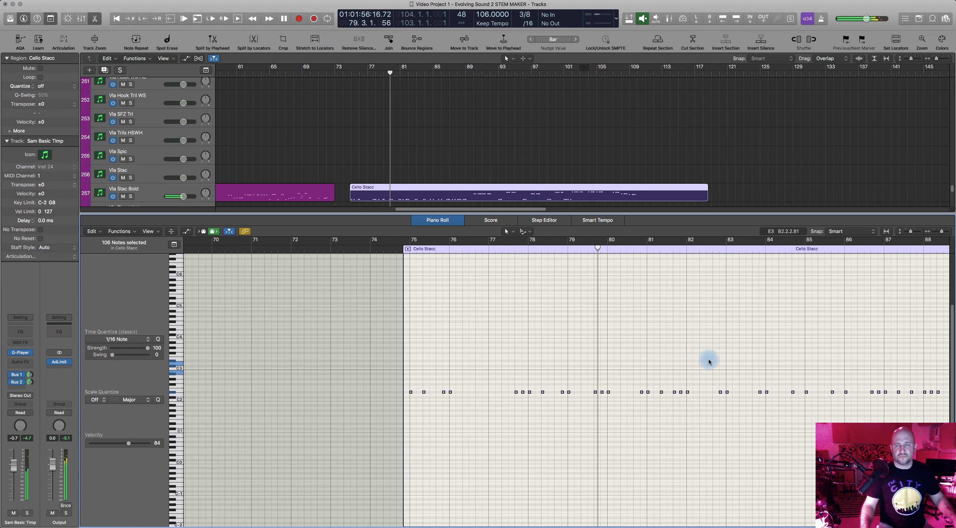
{"action": "scroll", "coordinate": [714, 391], "scroll_direction": "right", "scroll_amount": 6}
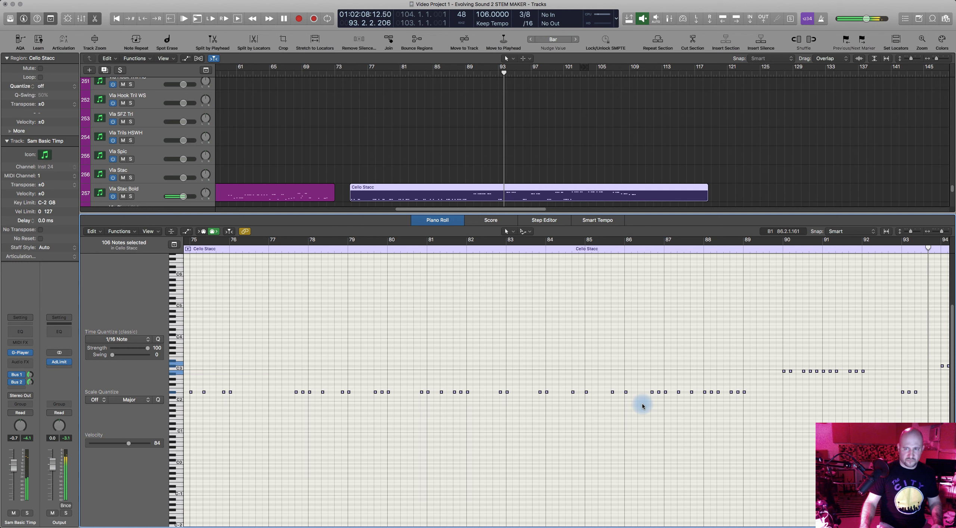
{"action": "left_click", "coordinate": [233, 232]}
{"action": "key", "text": "space"}
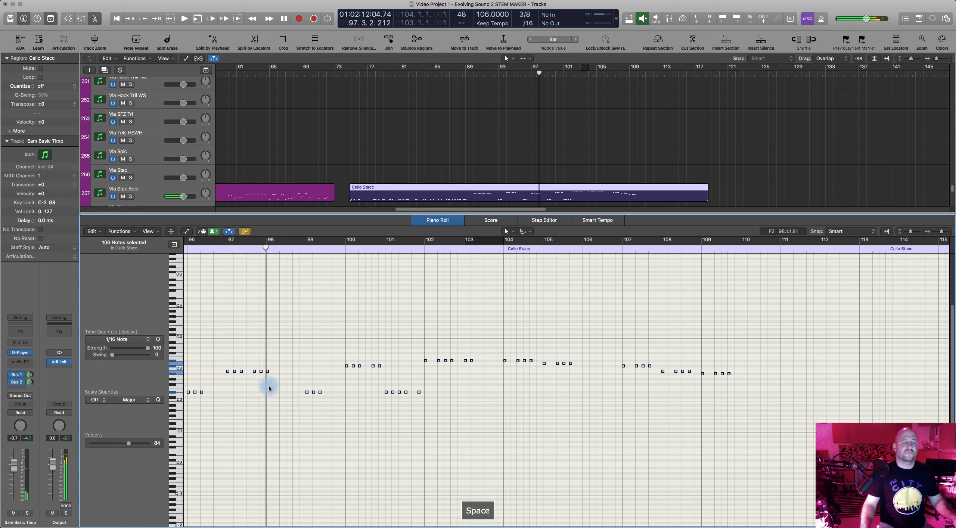
Copy the Cello Stacc region from the viola track onto the VLn 2 Stacc track and transpose all its notes up one octave
{"action": "scroll", "coordinate": [282, 392], "scroll_direction": "left", "scroll_amount": 10}
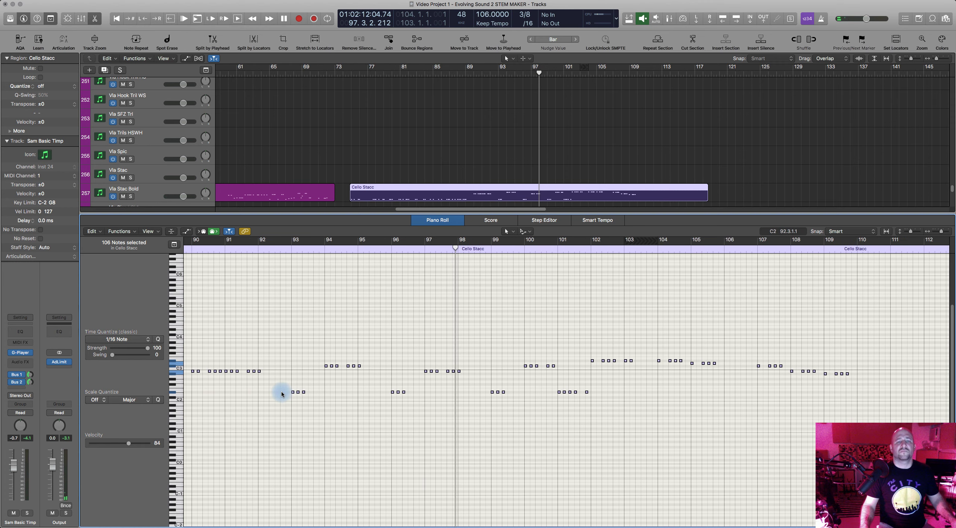
{"action": "scroll", "coordinate": [330, 382], "scroll_direction": "left", "scroll_amount": 5}
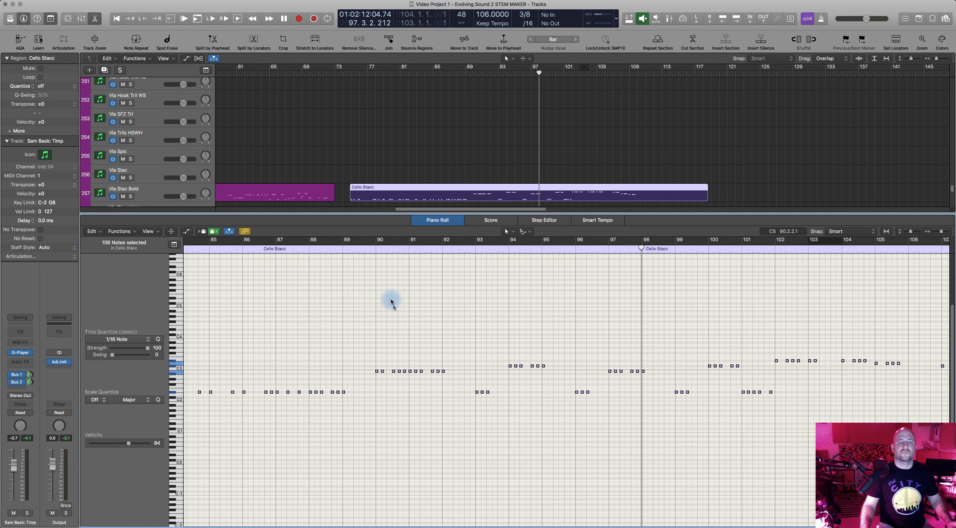
{"action": "left_click", "coordinate": [374, 250]}
{"action": "left_click_drag", "start_coordinate": [480, 186], "coordinate": [463, 169]}
{"action": "left_click", "coordinate": [439, 309]}
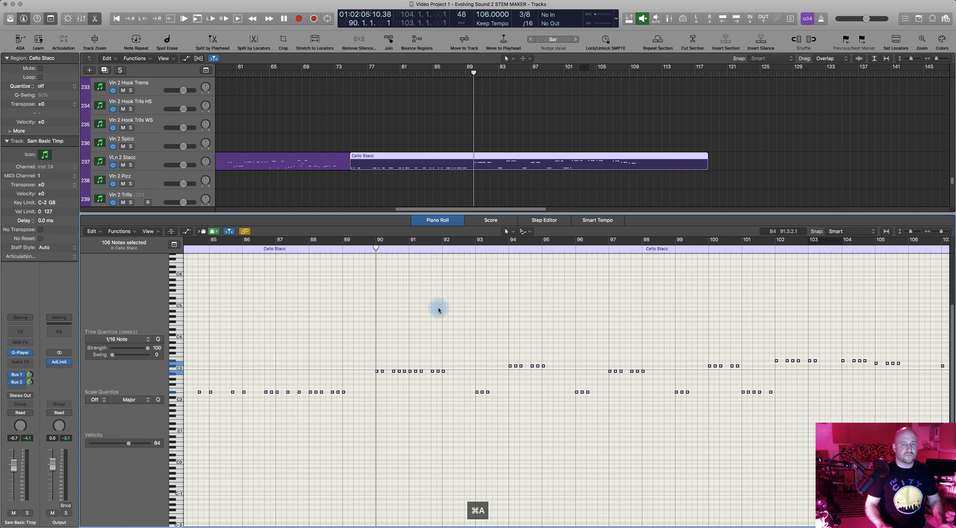
{"action": "scroll", "coordinate": [410, 377], "scroll_direction": "left", "scroll_amount": 8}
{"action": "scroll", "coordinate": [417, 380], "scroll_direction": "left", "scroll_amount": 4}
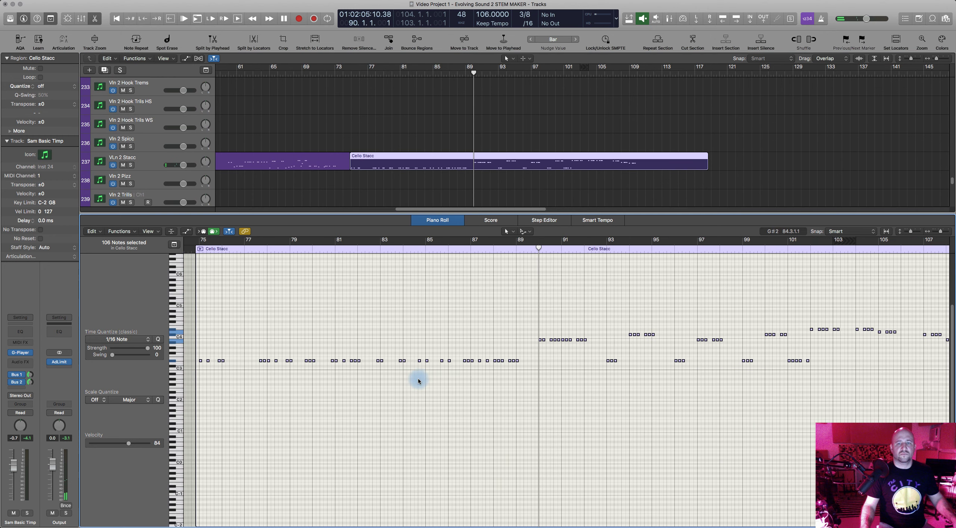
Delete the notes from bar 75 through bar 89 in the VLn 2 Stacc copy
{"action": "left_click_drag", "start_coordinate": [190, 344], "coordinate": [523, 386]}
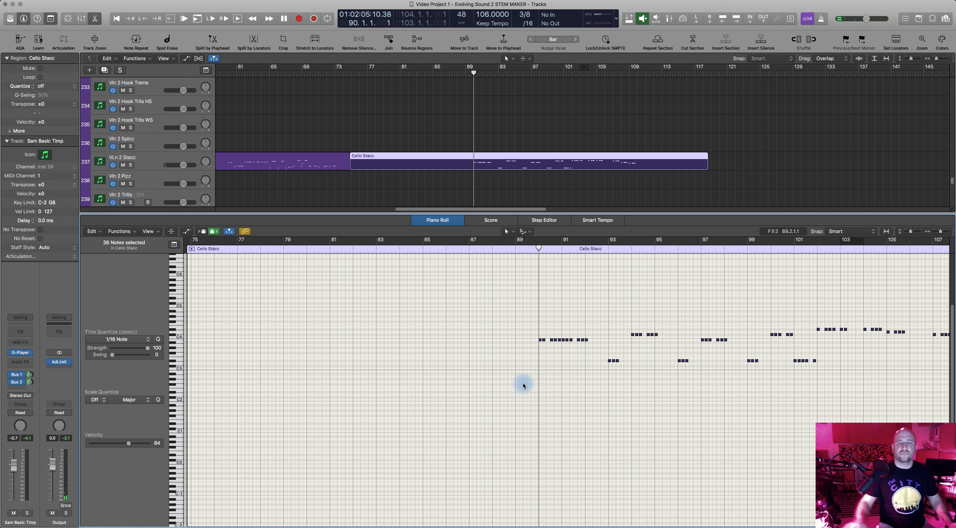
{"action": "scroll", "coordinate": [523, 386], "scroll_direction": "right", "scroll_amount": 10}
{"action": "scroll", "coordinate": [473, 351], "scroll_direction": "right", "scroll_amount": 2}
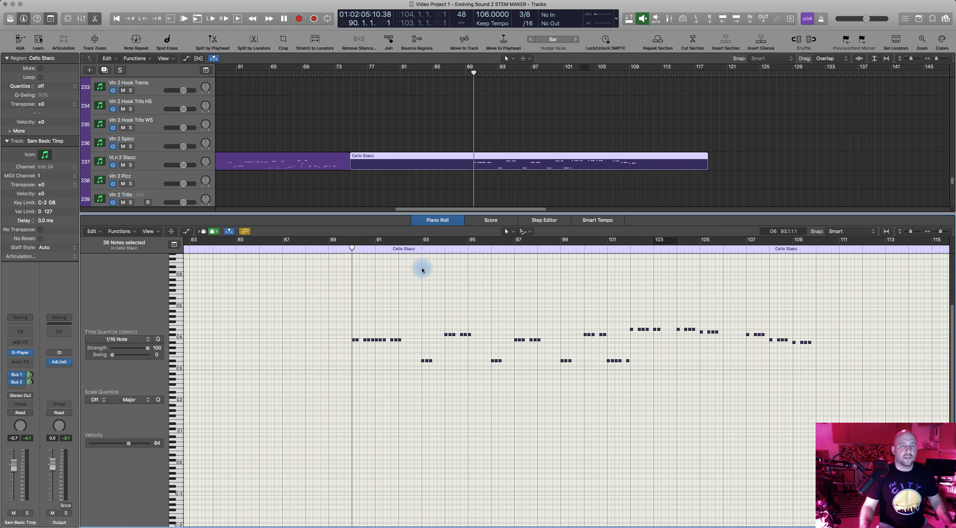
Play the second violin staccato part from bar 90 to bar 105, and replay its opening phrase from bar 90
{"action": "scroll", "coordinate": [422, 270], "scroll_direction": "left", "scroll_amount": 3}
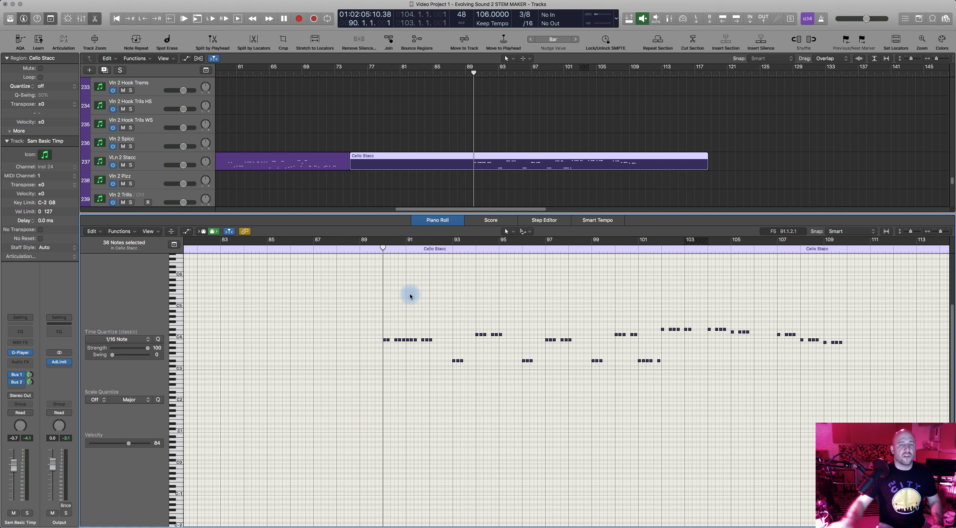
{"action": "key", "text": "space"}
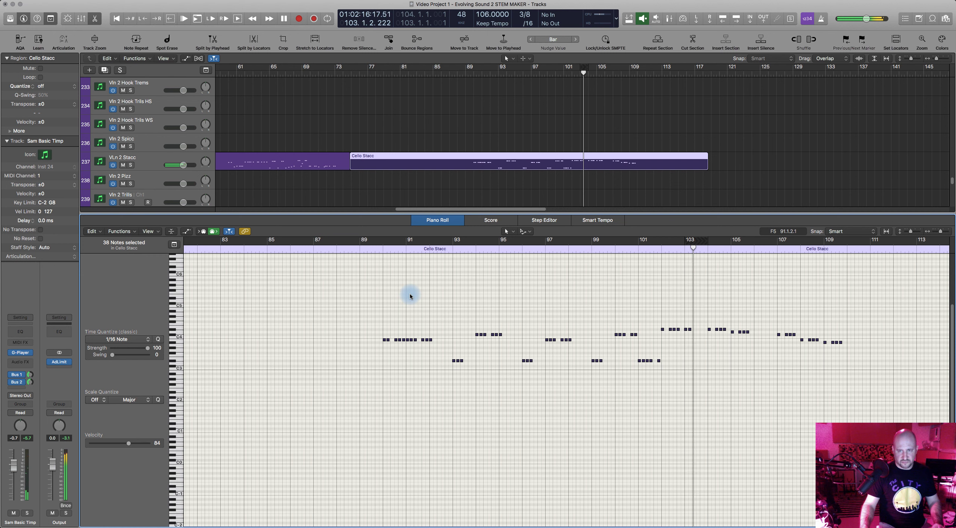
{"action": "key", "text": "space"}
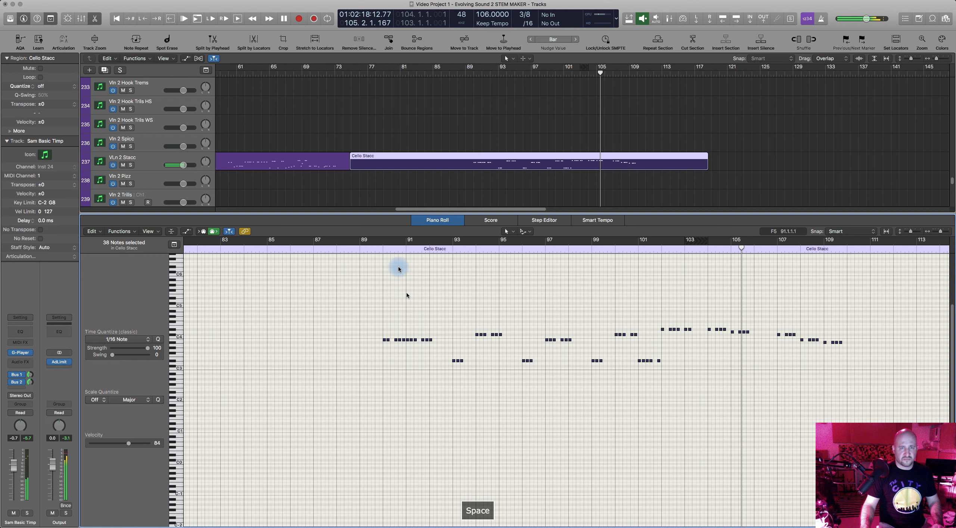
{"action": "double_click", "coordinate": [377, 251]}
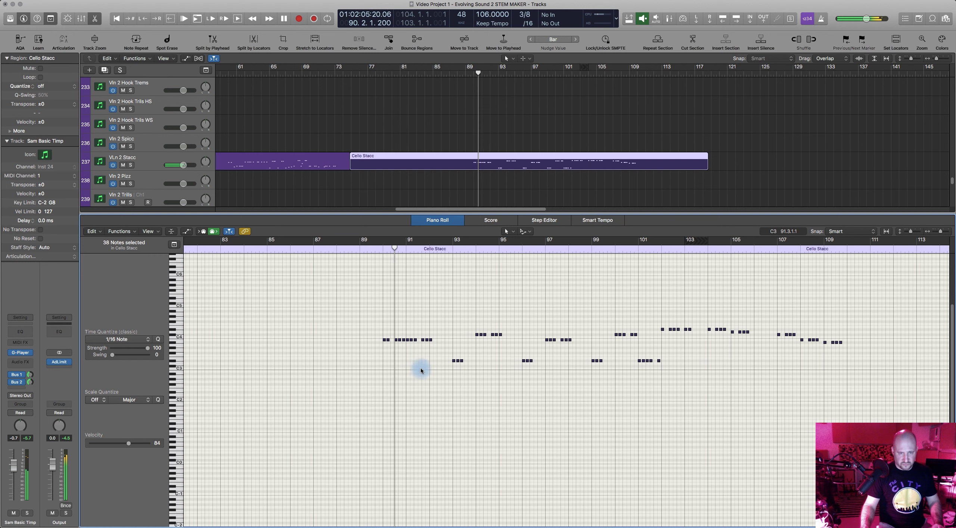
{"action": "key", "text": "space"}
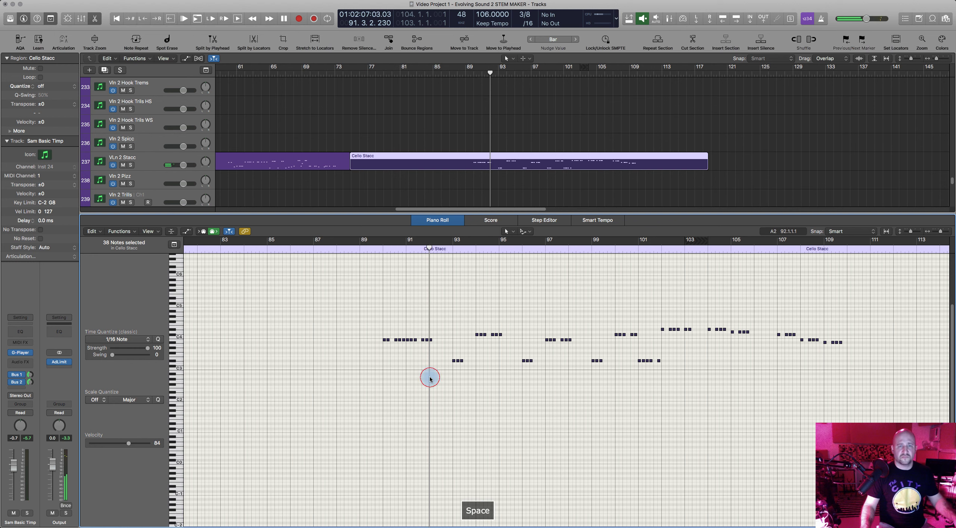
{"action": "left_click", "coordinate": [430, 378]}
{"action": "scroll", "coordinate": [430, 379], "scroll_direction": "up", "scroll_amount": 5}
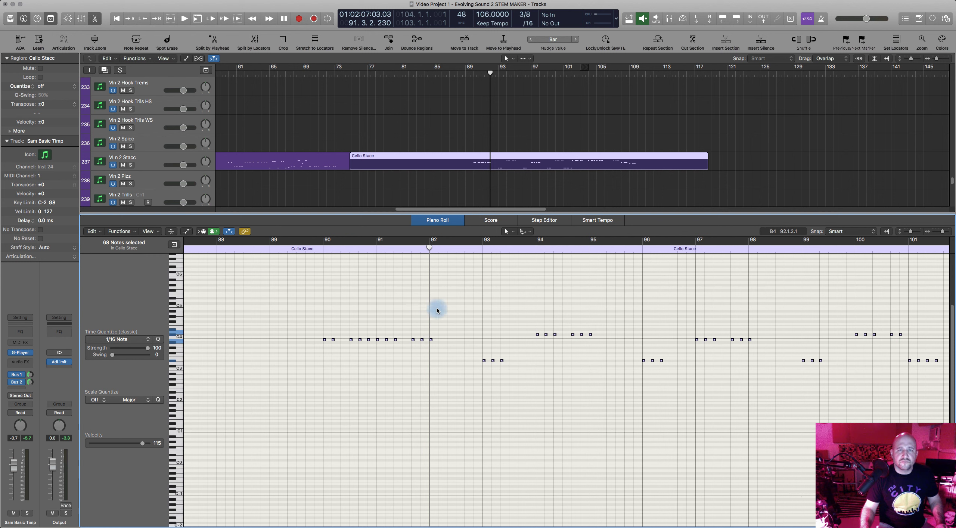
{"action": "left_click_drag", "start_coordinate": [431, 341], "coordinate": [441, 334]}
{"action": "key", "text": "super+z"}
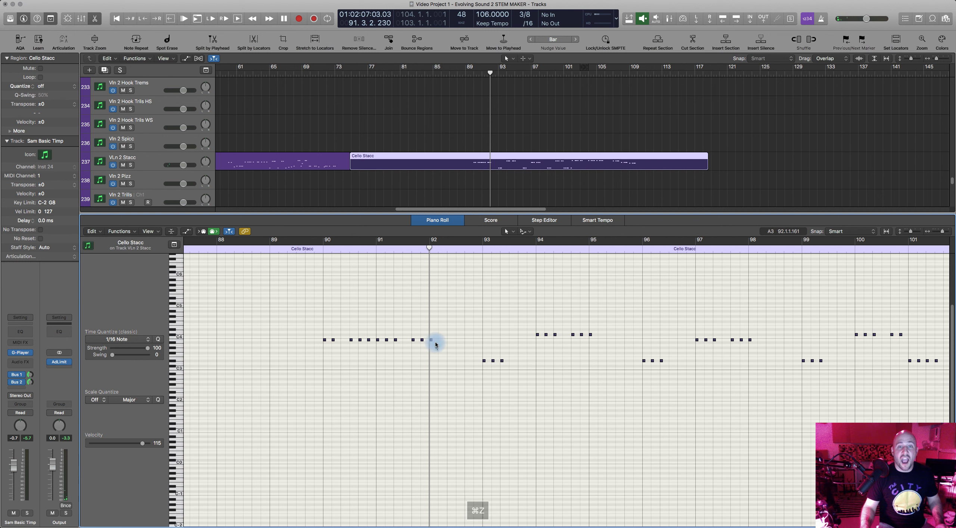
Select the note on the downbeat of bar 92 and play from bar 91 to bar 92
{"action": "left_click_drag", "start_coordinate": [431, 340], "coordinate": [448, 310]}
{"action": "left_click", "coordinate": [412, 251]}
{"action": "key", "text": "space"}
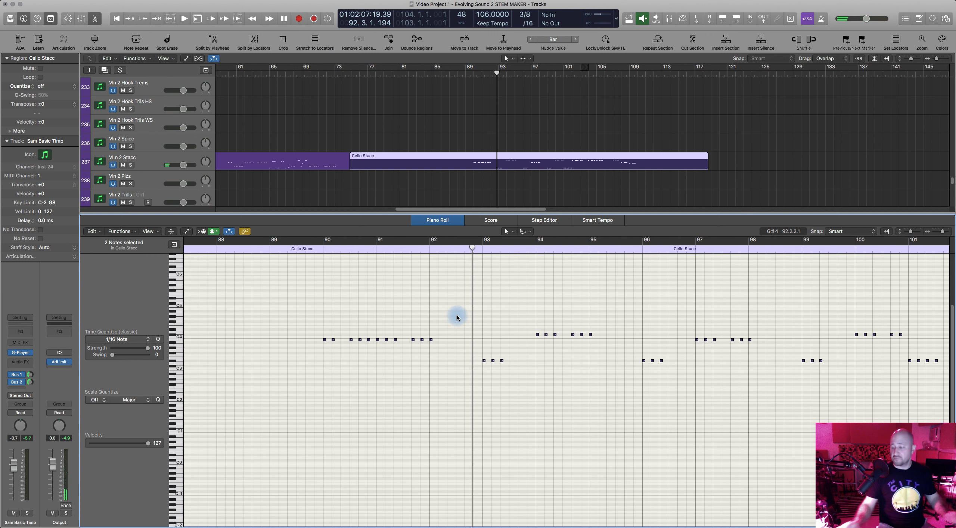
Copy the VLn 2 Stacc region onto the Vln 1 Stac track and transpose all its notes up one octave
{"action": "left_click", "coordinate": [441, 220]}
{"action": "left_click_drag", "start_coordinate": [436, 174], "coordinate": [414, 184]}
{"action": "double_click", "coordinate": [414, 183]}
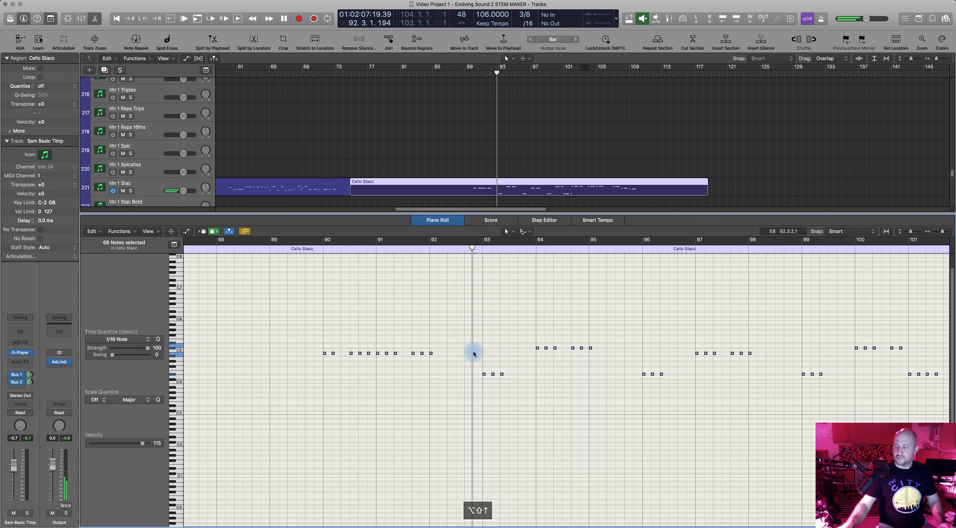
Play the first violin staccato part from just before bar 90 to bar 110 and review its notes across the region
{"action": "scroll", "coordinate": [460, 344], "scroll_direction": "right", "scroll_amount": 2}
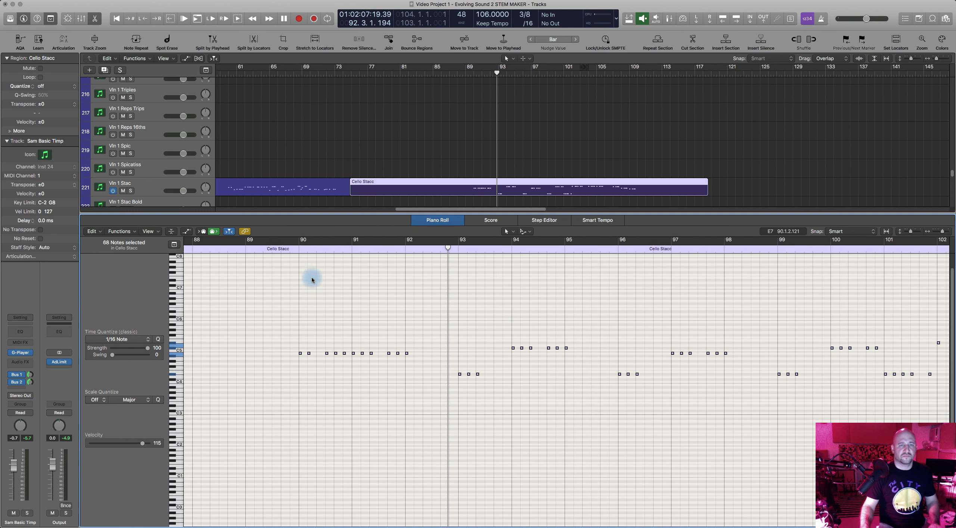
{"action": "left_click", "coordinate": [284, 254]}
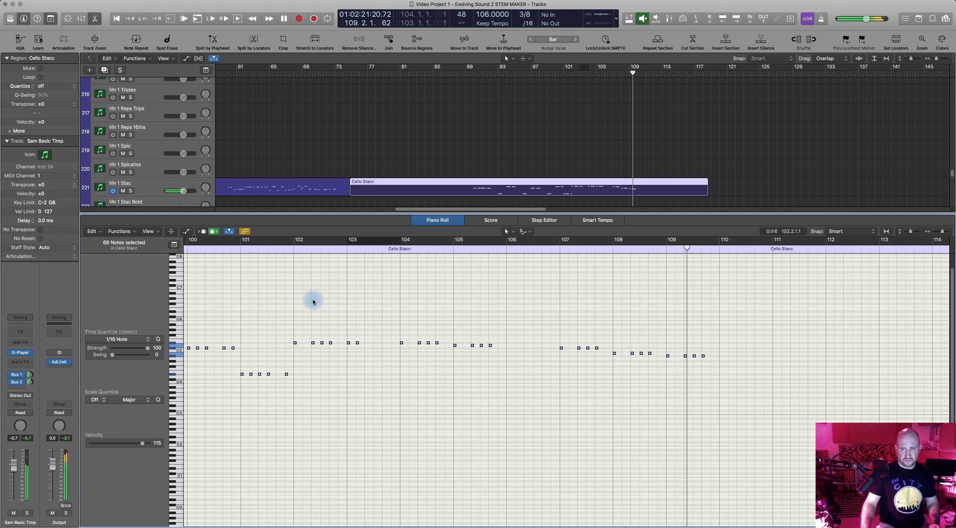
{"action": "key", "text": "space"}
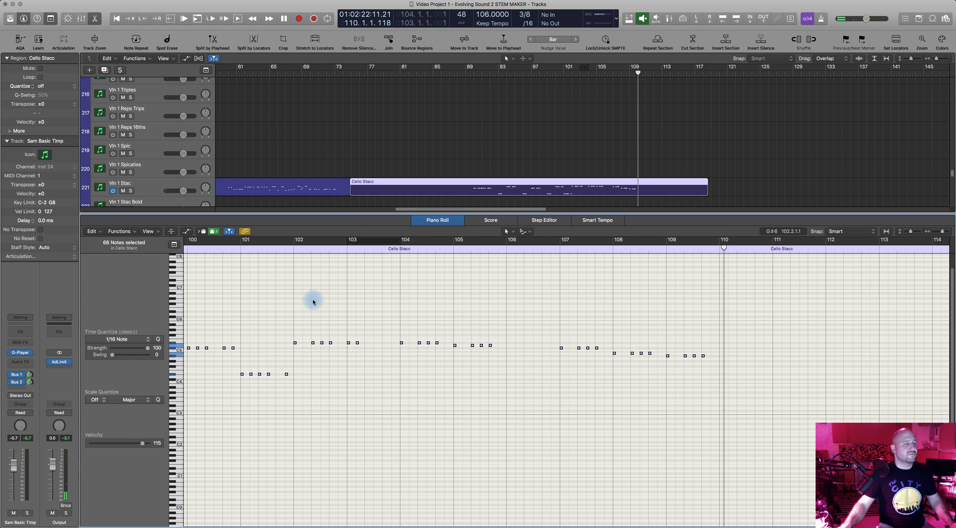
{"action": "scroll", "coordinate": [313, 302], "scroll_direction": "left", "scroll_amount": 3}
{"action": "scroll", "coordinate": [428, 338], "scroll_direction": "left", "scroll_amount": 4}
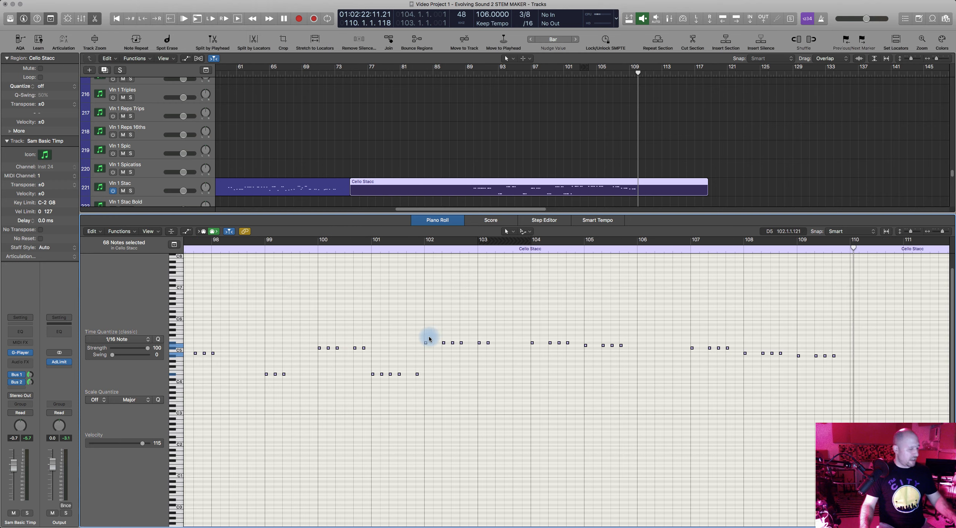
{"action": "scroll", "coordinate": [429, 338], "scroll_direction": "left", "scroll_amount": 6}
{"action": "scroll", "coordinate": [429, 339], "scroll_direction": "right", "scroll_amount": 2}
{"action": "scroll", "coordinate": [429, 339], "scroll_direction": "right", "scroll_amount": 1}
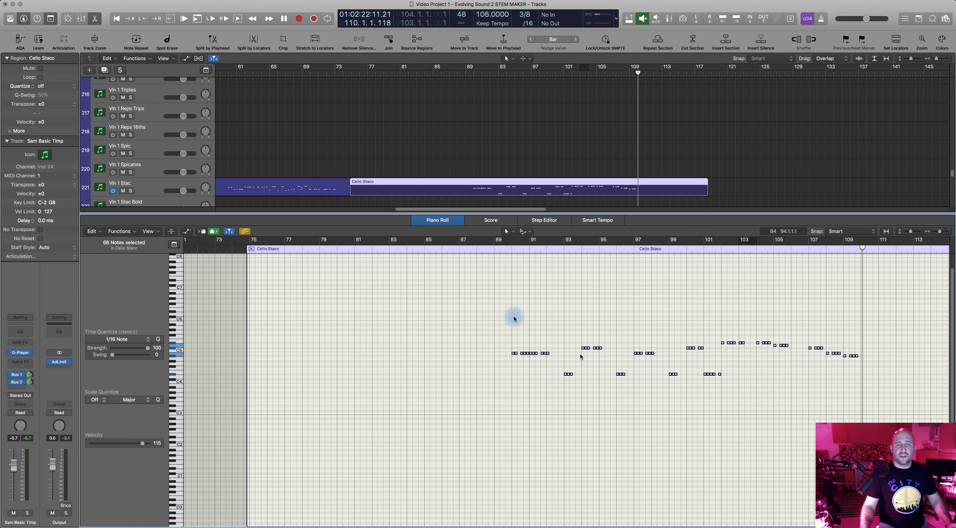
Place the playhead at bar 90 and examine the first violin staccato notes through bar 109
{"action": "scroll", "coordinate": [601, 265], "scroll_direction": "right", "scroll_amount": 15}
{"action": "scroll", "coordinate": [534, 314], "scroll_direction": "left", "scroll_amount": 7}
{"action": "left_click", "coordinate": [359, 254]}
{"action": "scroll", "coordinate": [383, 328], "scroll_direction": "left", "scroll_amount": 2}
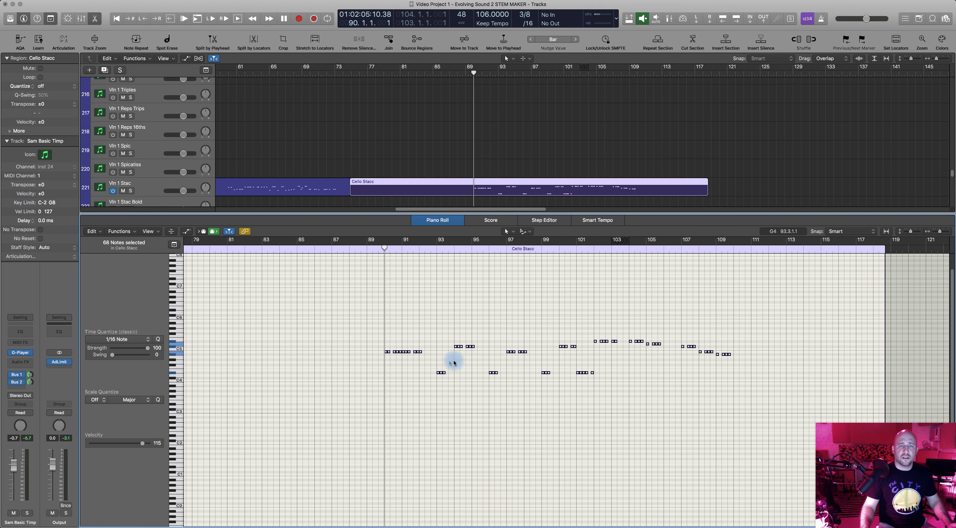
{"action": "scroll", "coordinate": [454, 363], "scroll_direction": "right", "scroll_amount": 7}
{"action": "scroll", "coordinate": [503, 370], "scroll_direction": "up", "scroll_amount": 1}
{"action": "scroll", "coordinate": [503, 372], "scroll_direction": "up", "scroll_amount": 2}
{"action": "scroll", "coordinate": [491, 390], "scroll_direction": "right", "scroll_amount": 3}
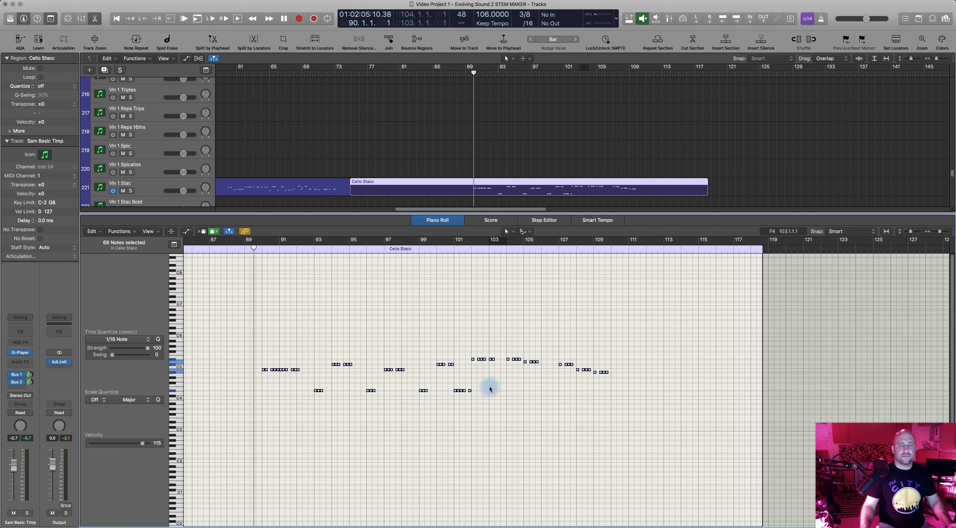
{"action": "scroll", "coordinate": [490, 389], "scroll_direction": "right", "scroll_amount": 1}
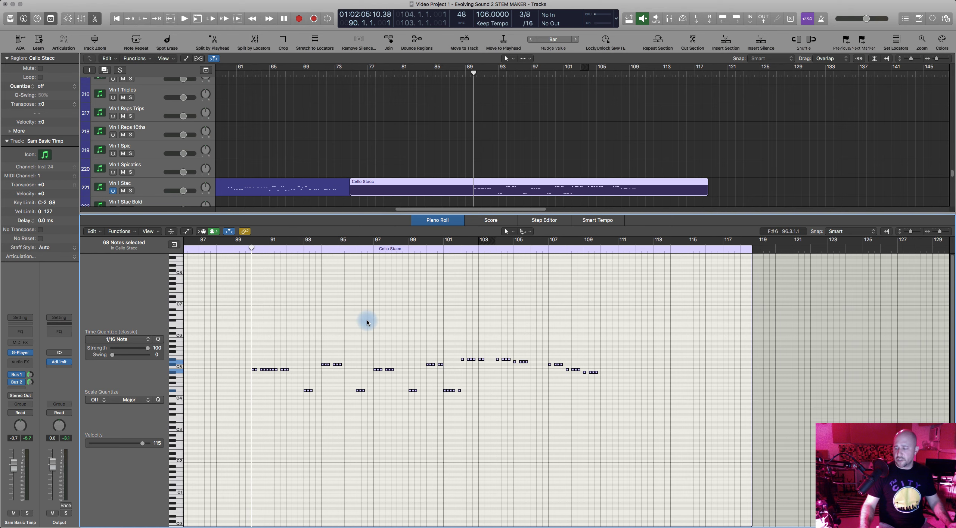
{"action": "scroll", "coordinate": [367, 322], "scroll_direction": "left", "scroll_amount": 3}
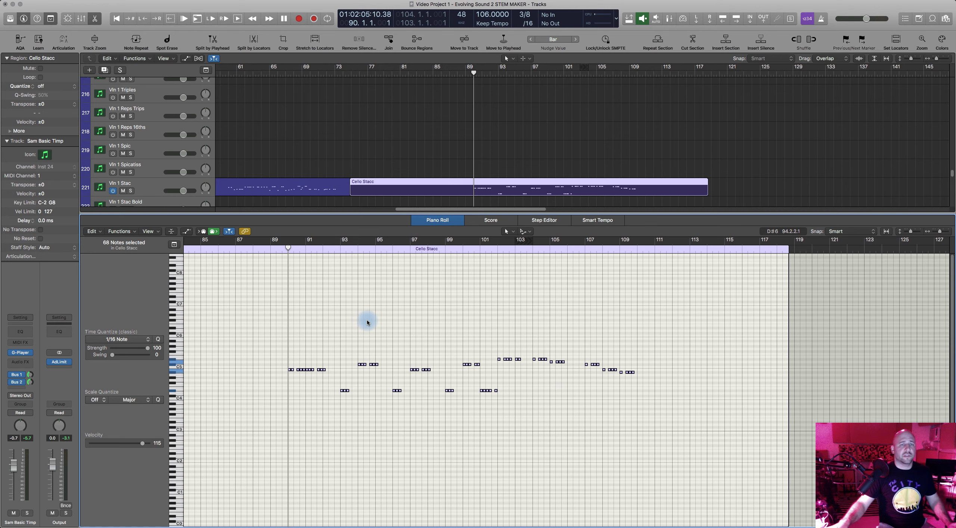
{"action": "scroll", "coordinate": [358, 299], "scroll_direction": "left", "scroll_amount": 12}
{"action": "scroll", "coordinate": [344, 108], "scroll_direction": "left", "scroll_amount": 6}
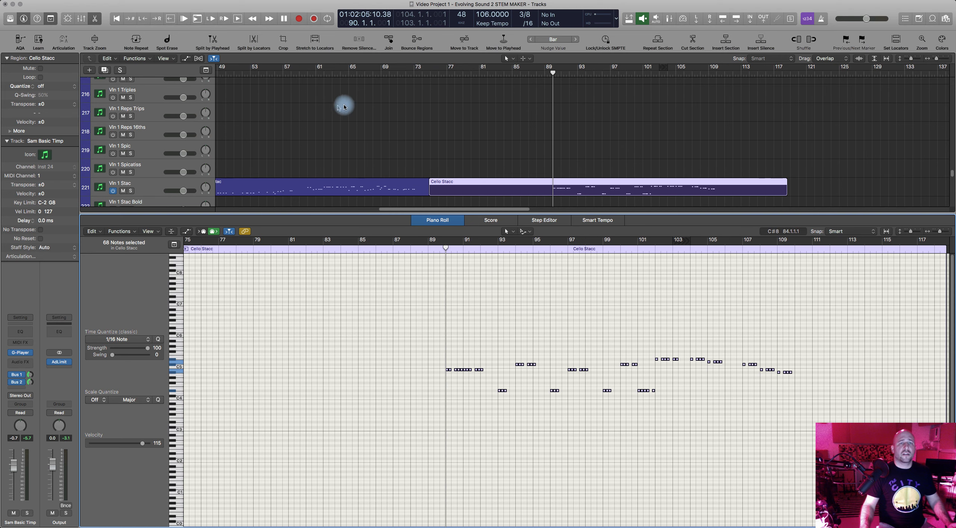
Play the arrangement from about bar 47 to bar 111 to hear the layered string parts in context
{"action": "scroll", "coordinate": [354, 119], "scroll_direction": "left", "scroll_amount": 3}
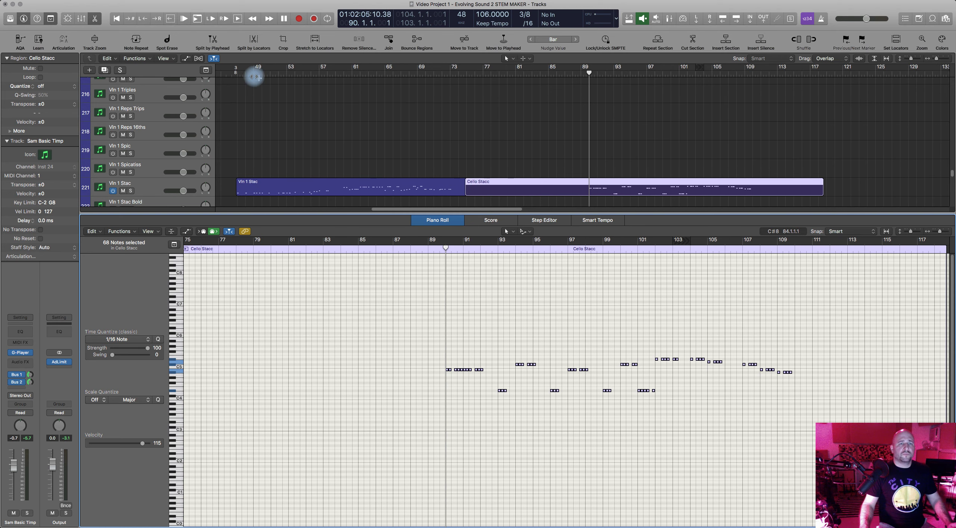
{"action": "double_click", "coordinate": [239, 76]}
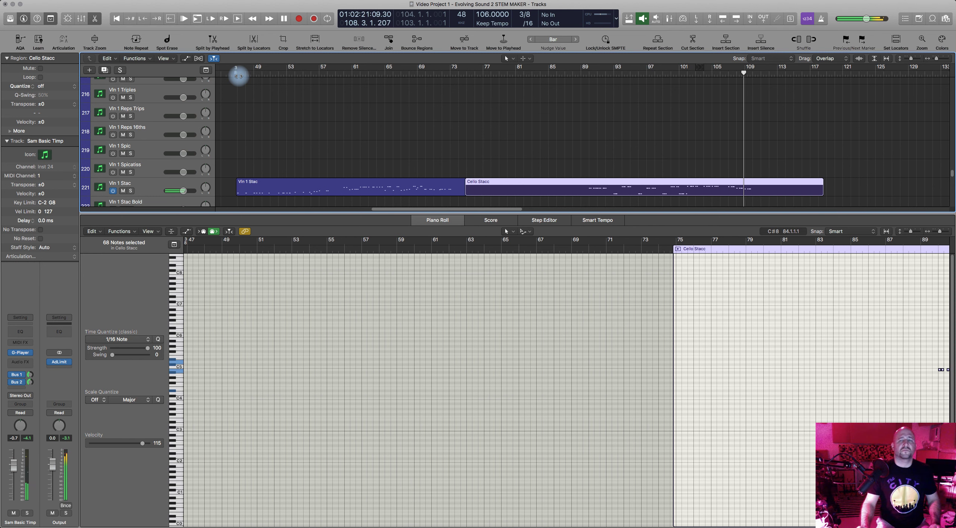
{"action": "left_click", "coordinate": [385, 222]}
{"action": "key", "text": "space"}
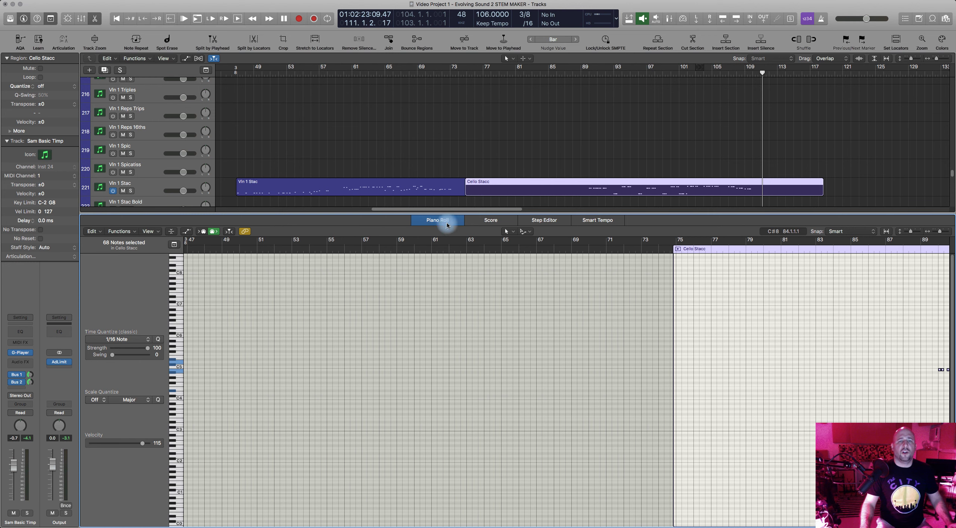
Close the note editor and examine the string, percussion and harp tracks for parts that still need work
{"action": "key", "text": "e"}
{"action": "scroll", "coordinate": [557, 330], "scroll_direction": "right", "scroll_amount": 3}
{"action": "scroll", "coordinate": [544, 331], "scroll_direction": "up", "scroll_amount": 15}
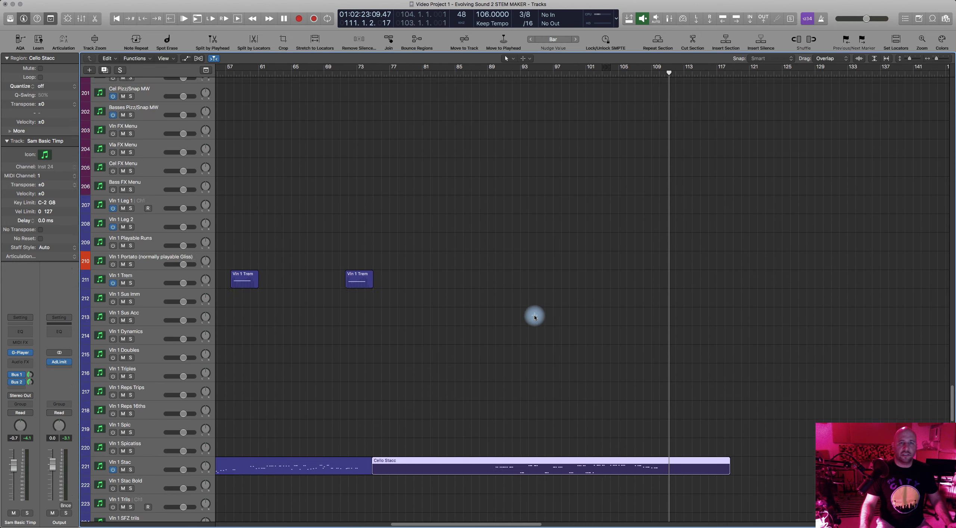
{"action": "scroll", "coordinate": [530, 374], "scroll_direction": "up", "scroll_amount": 7}
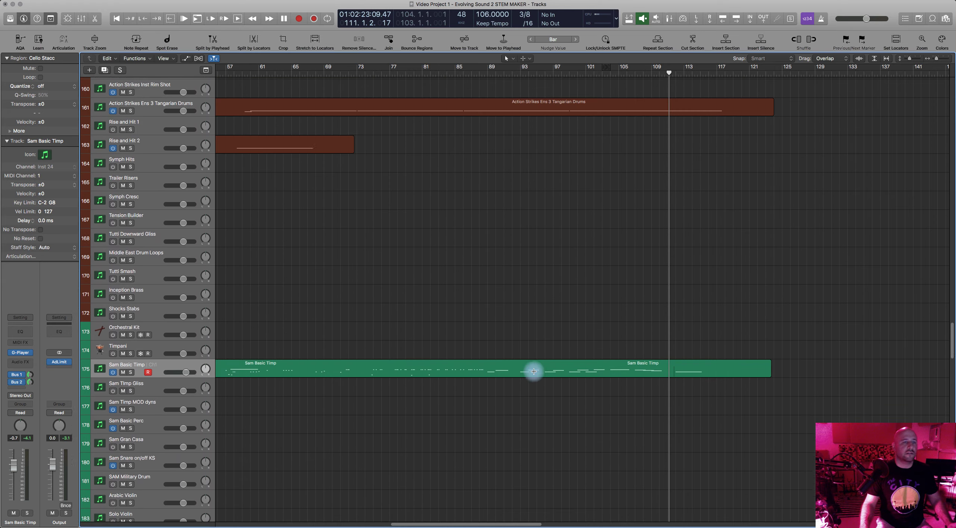
{"action": "scroll", "coordinate": [531, 327], "scroll_direction": "down", "scroll_amount": 5}
{"action": "scroll", "coordinate": [531, 326], "scroll_direction": "down", "scroll_amount": 20}
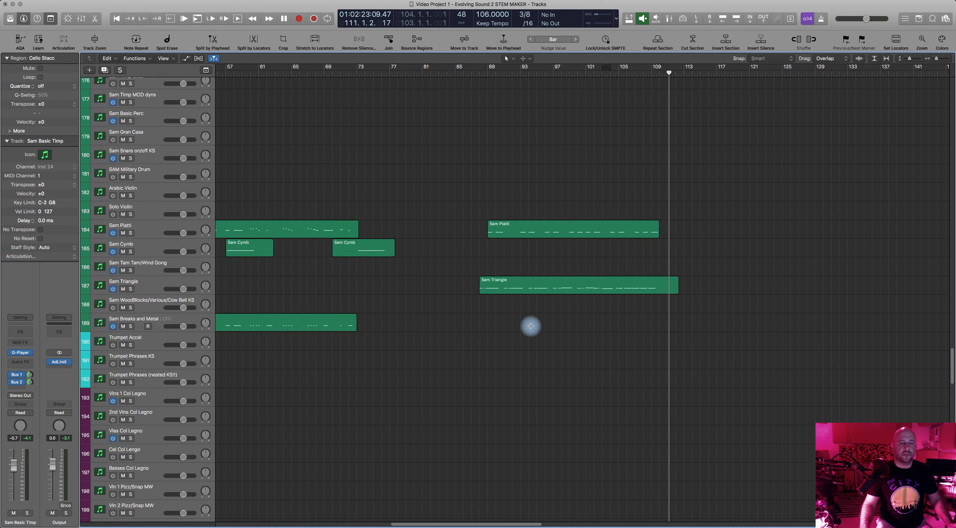
{"action": "scroll", "coordinate": [519, 386], "scroll_direction": "down", "scroll_amount": 13}
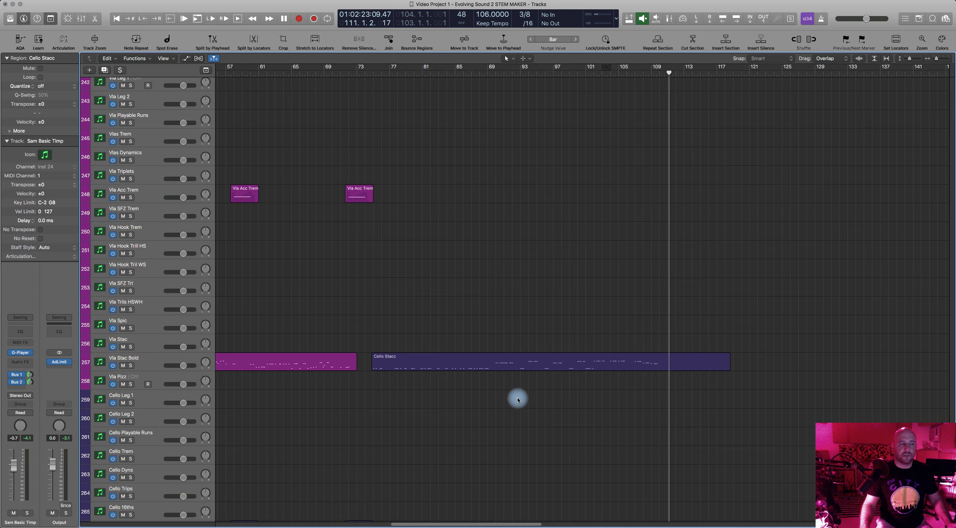
{"action": "scroll", "coordinate": [517, 361], "scroll_direction": "up", "scroll_amount": 10}
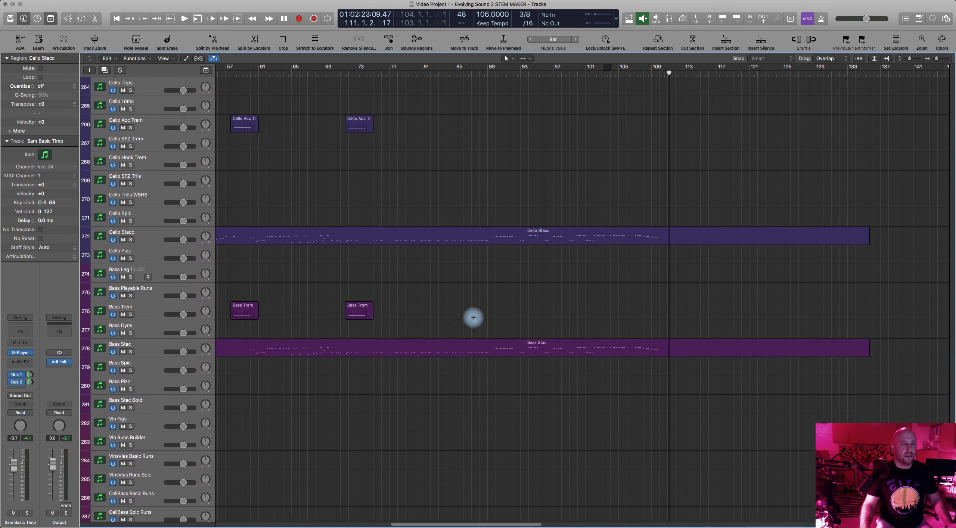
{"action": "scroll", "coordinate": [491, 290], "scroll_direction": "up", "scroll_amount": 10}
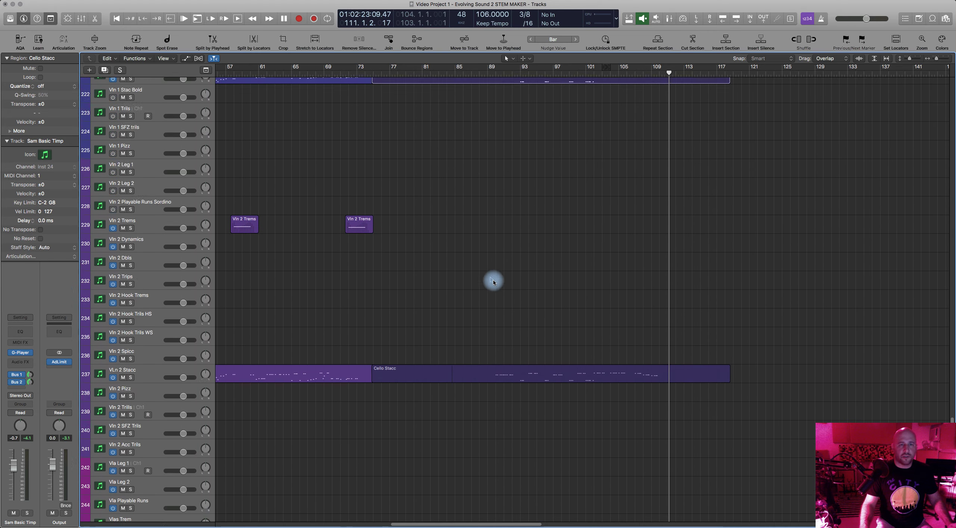
{"action": "scroll", "coordinate": [458, 268], "scroll_direction": "up", "scroll_amount": 4}
{"action": "scroll", "coordinate": [435, 274], "scroll_direction": "left", "scroll_amount": 6}
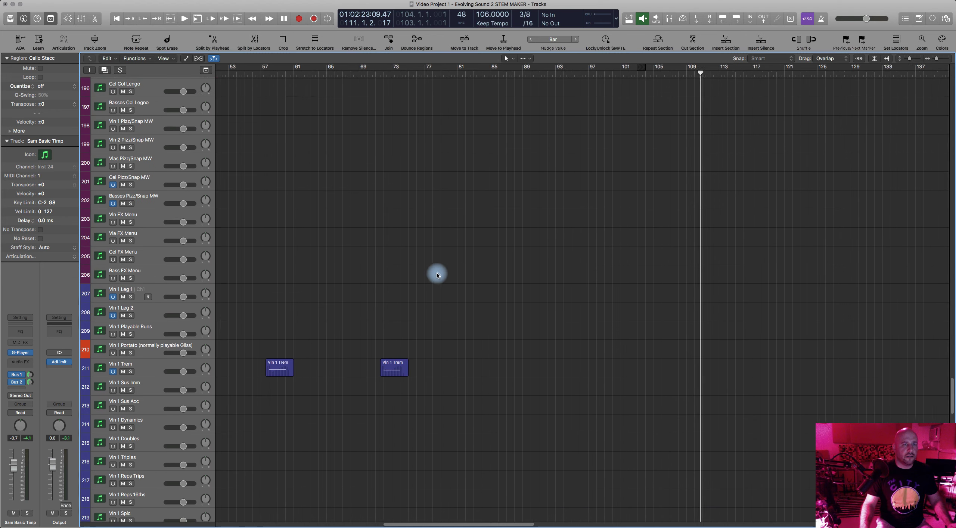
{"action": "scroll", "coordinate": [496, 281], "scroll_direction": "up", "scroll_amount": 2}
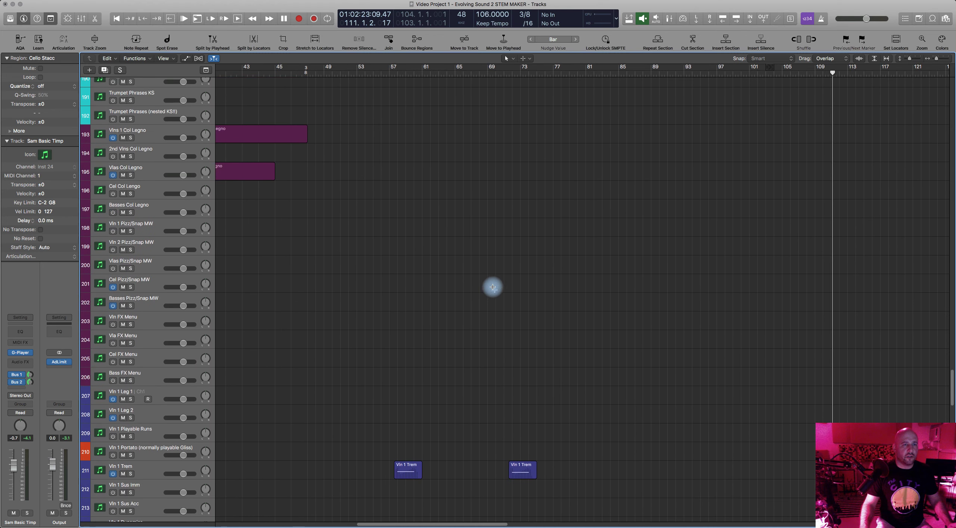
{"action": "scroll", "coordinate": [481, 298], "scroll_direction": "up", "scroll_amount": 9}
{"action": "scroll", "coordinate": [497, 314], "scroll_direction": "right", "scroll_amount": 2}
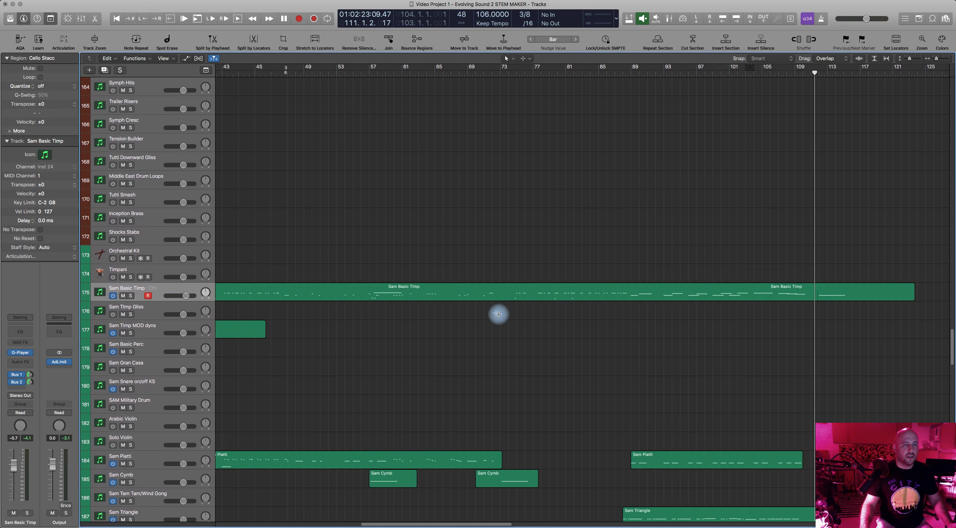
{"action": "scroll", "coordinate": [512, 308], "scroll_direction": "up", "scroll_amount": 6}
{"action": "scroll", "coordinate": [513, 308], "scroll_direction": "right", "scroll_amount": 1}
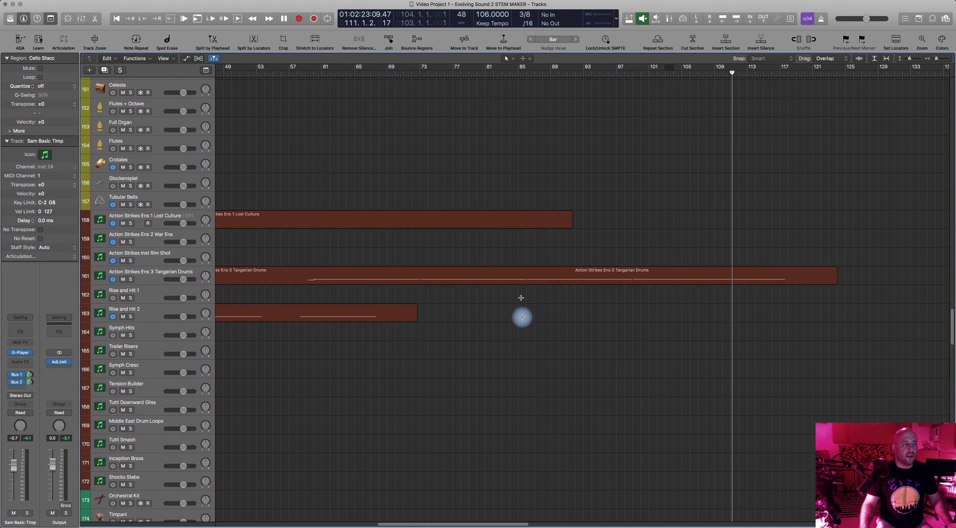
{"action": "scroll", "coordinate": [510, 323], "scroll_direction": "right", "scroll_amount": 1}
{"action": "scroll", "coordinate": [459, 322], "scroll_direction": "up", "scroll_amount": 2}
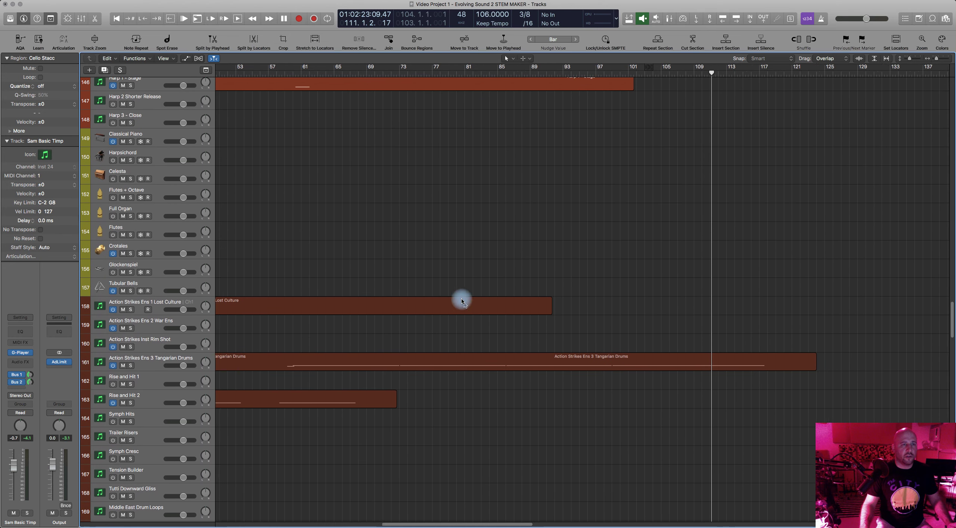
Extend the end of the Harp 1 - Stage region to about bar 104 and open its notes for editing
{"action": "scroll", "coordinate": [393, 226], "scroll_direction": "up", "scroll_amount": 3}
{"action": "left_click_drag", "start_coordinate": [625, 243], "coordinate": [654, 243]}
{"action": "scroll", "coordinate": [485, 239], "scroll_direction": "left", "scroll_amount": 1}
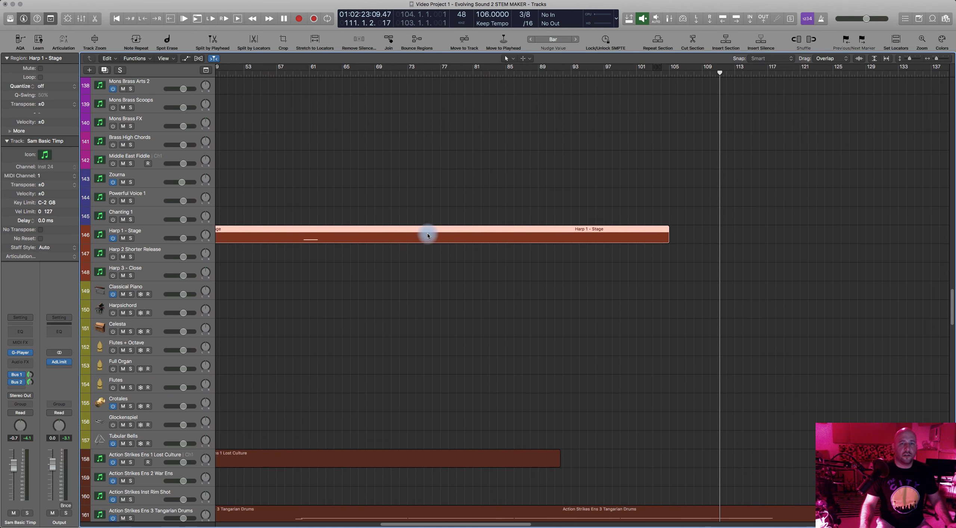
{"action": "double_click", "coordinate": [426, 231]}
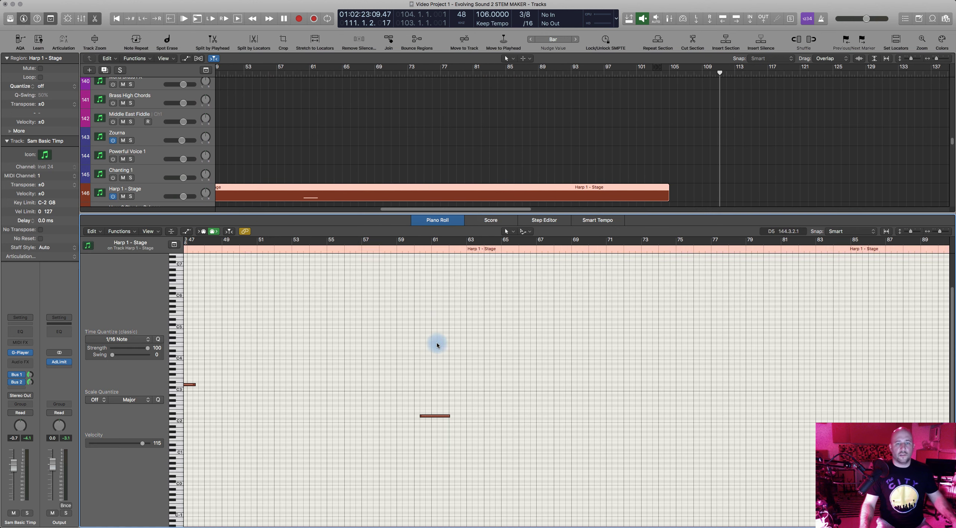
Play the harp note starting around bar 60 in context and transpose it up one semitone
{"action": "scroll", "coordinate": [437, 345], "scroll_direction": "up", "scroll_amount": 1}
{"action": "scroll", "coordinate": [472, 345], "scroll_direction": "right", "scroll_amount": 5}
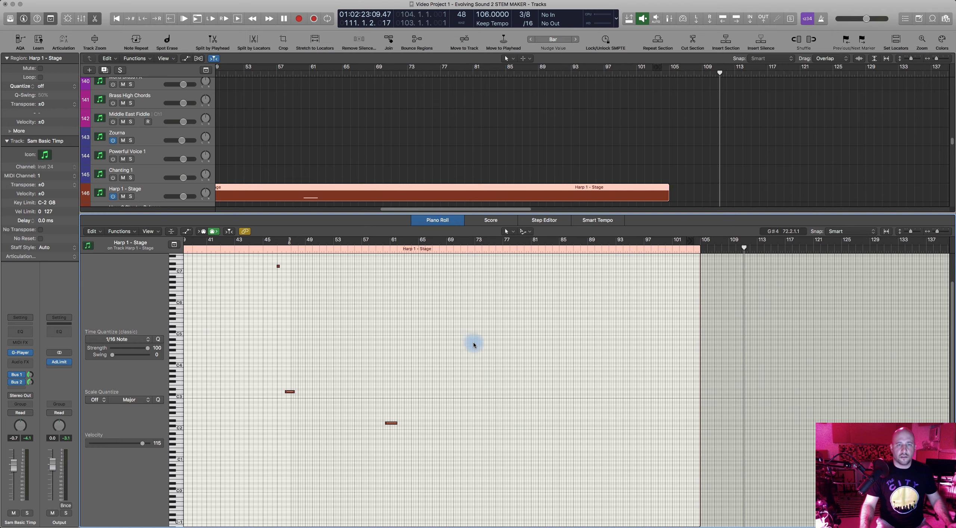
{"action": "left_click", "coordinate": [389, 423]}
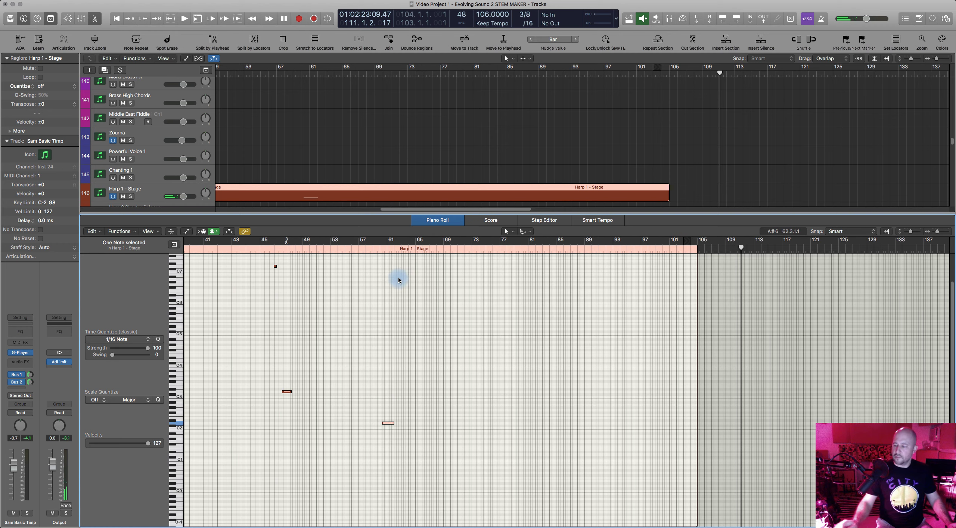
{"action": "scroll", "coordinate": [399, 280], "scroll_direction": "right", "scroll_amount": 2}
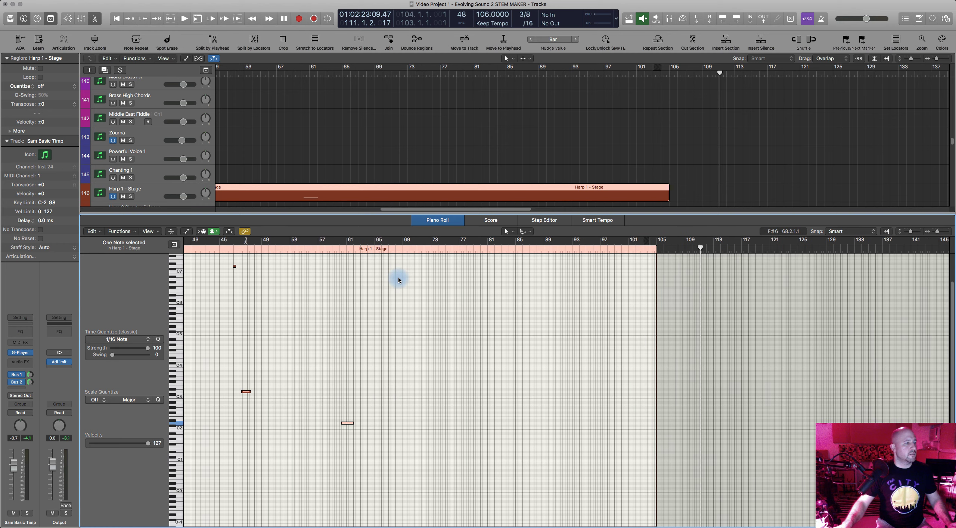
{"action": "scroll", "coordinate": [399, 280], "scroll_direction": "right", "scroll_amount": 1}
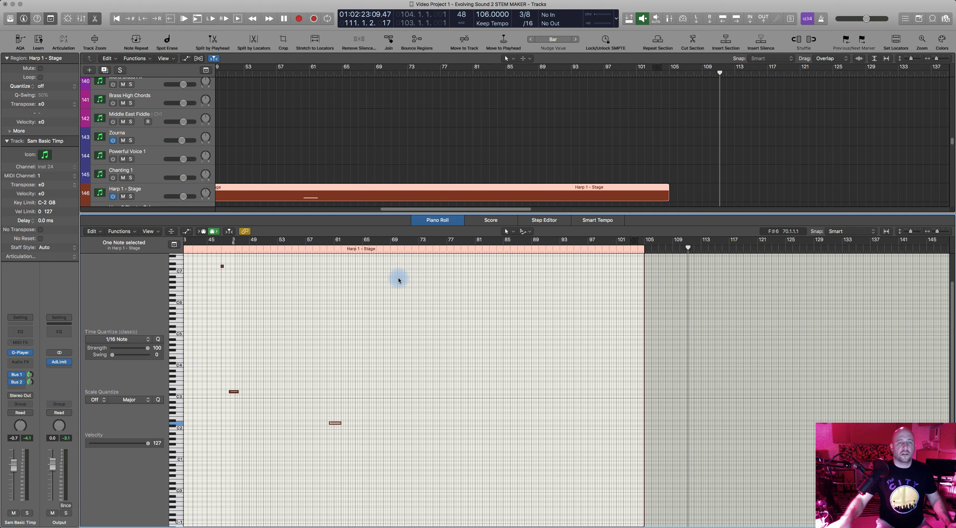
{"action": "left_click", "coordinate": [320, 251]}
{"action": "key", "text": "space"}
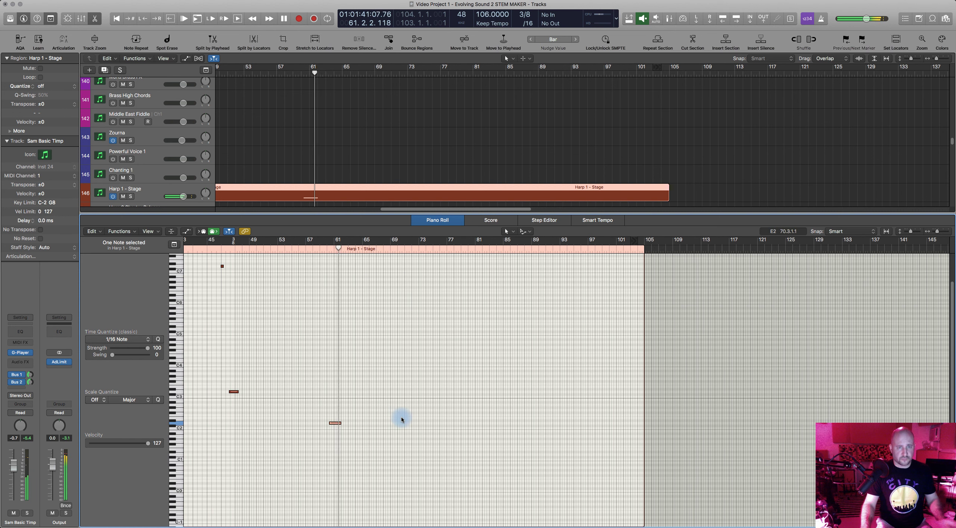
{"action": "key", "text": "super+Right"}
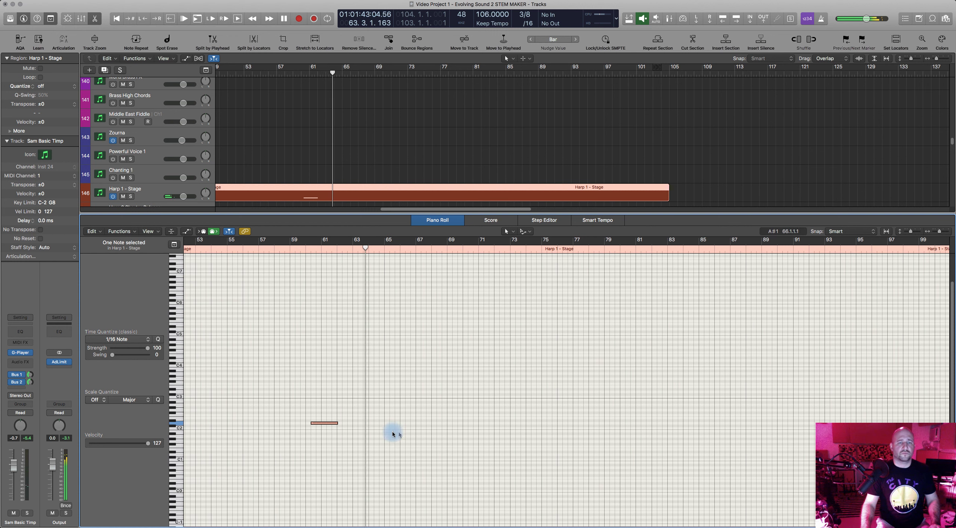
{"action": "key", "text": "space"}
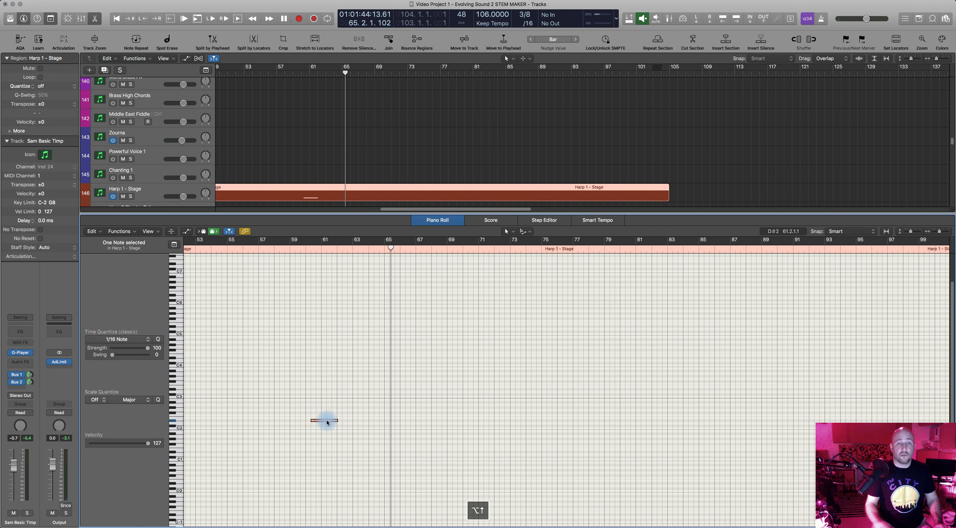
Play the harp note before bar 47 and try it one semitone higher before lowering it again
{"action": "scroll", "coordinate": [327, 423], "scroll_direction": "left", "scroll_amount": 10}
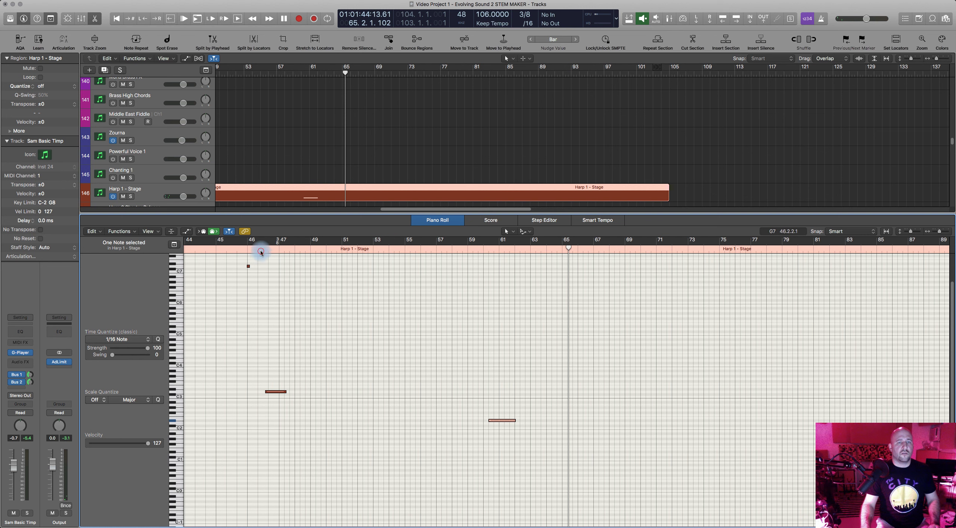
{"action": "left_click", "coordinate": [261, 253]}
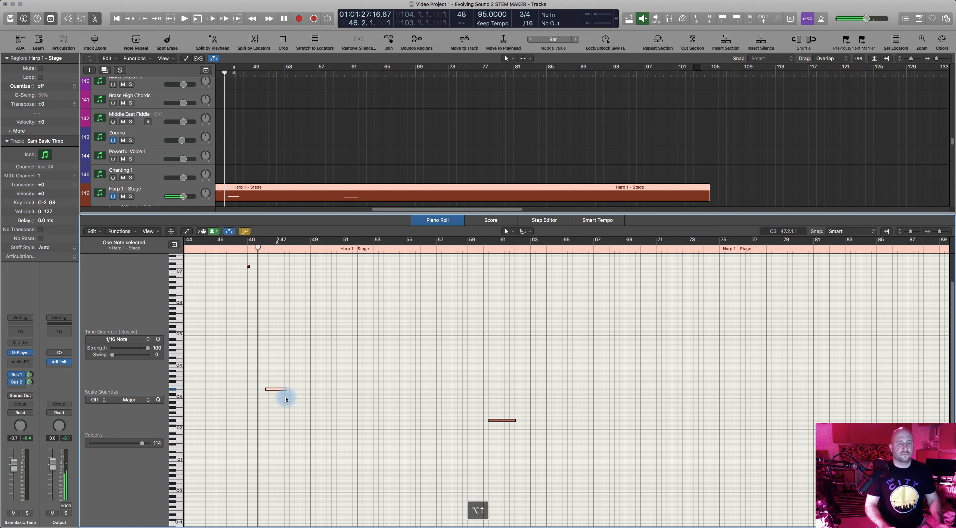
{"action": "key", "text": "space"}
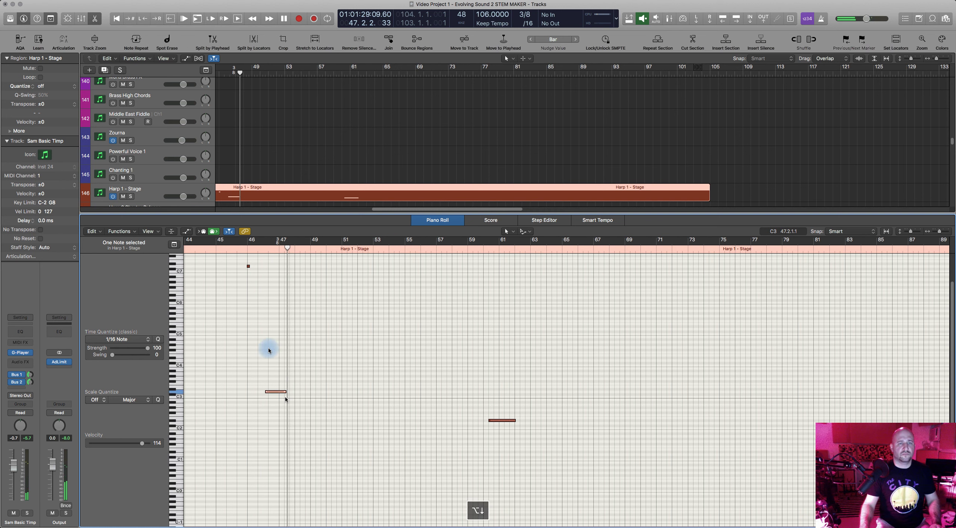
Play the harp part from bar 46 to bar 62 to hear both low harp notes in context
{"action": "left_click", "coordinate": [257, 251]}
{"action": "key", "text": "space"}
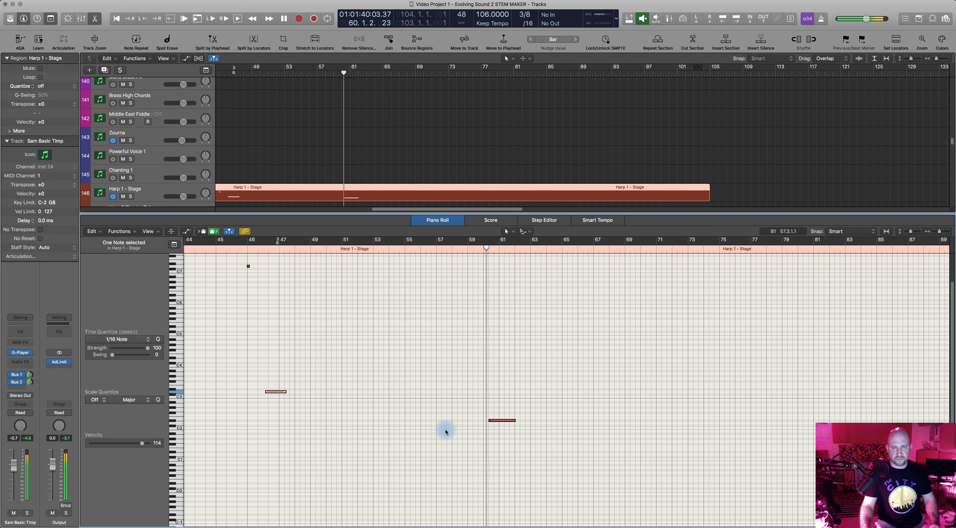
{"action": "key", "text": "space"}
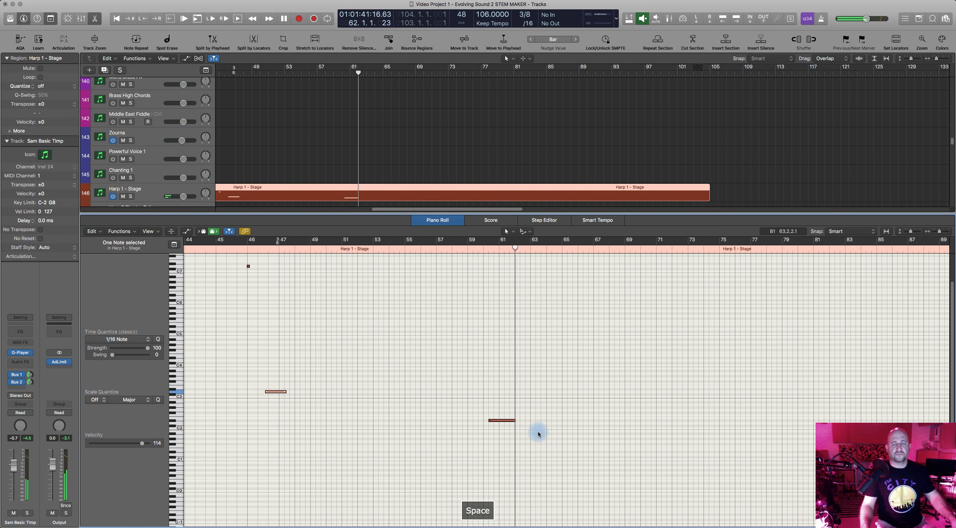
Focus on the harp note ending at bar 62 and select the Harp 1 - Stage track for live input
{"action": "key", "text": "super+Right"}
{"action": "key", "text": "super+Right"}
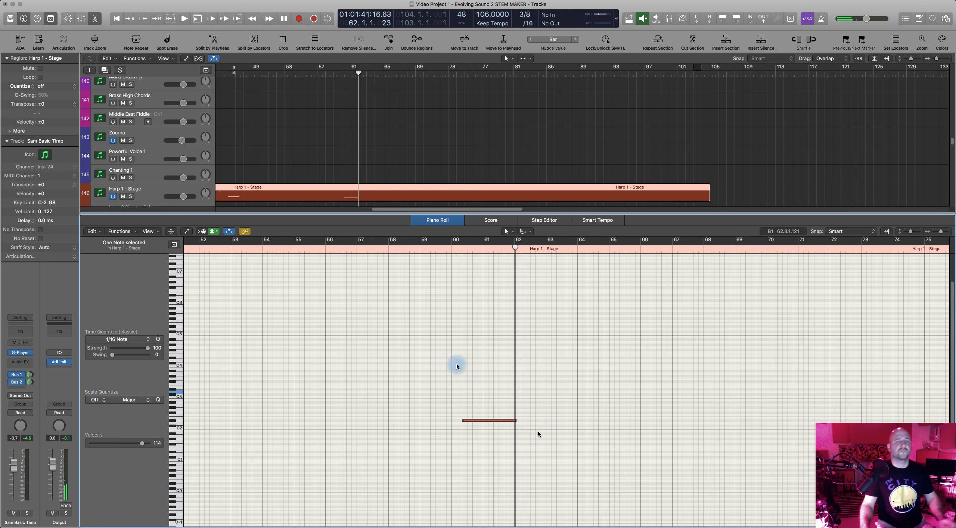
{"action": "left_click", "coordinate": [152, 194]}
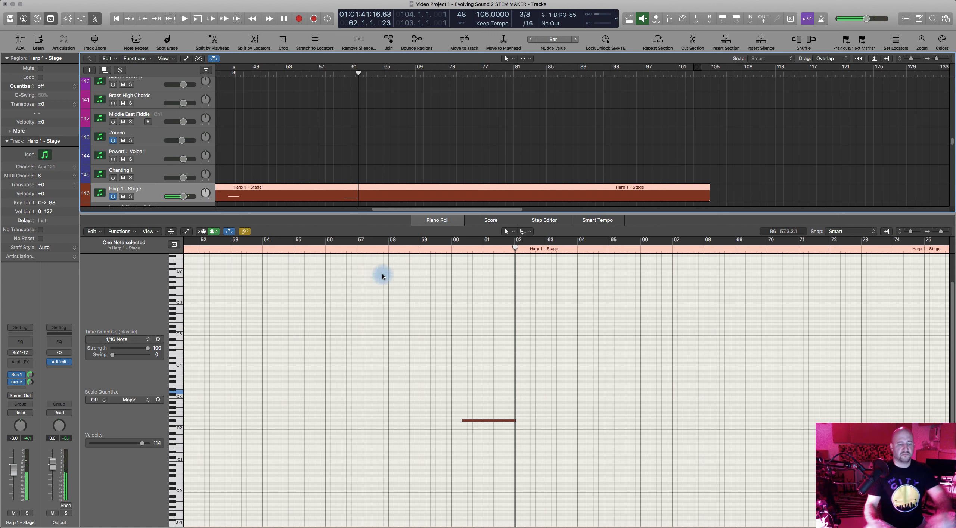
Raise the harp note near bar 60 by one octave with velocity 104, and play it in context and soloed
{"action": "left_click_drag", "start_coordinate": [408, 367], "coordinate": [486, 439]}
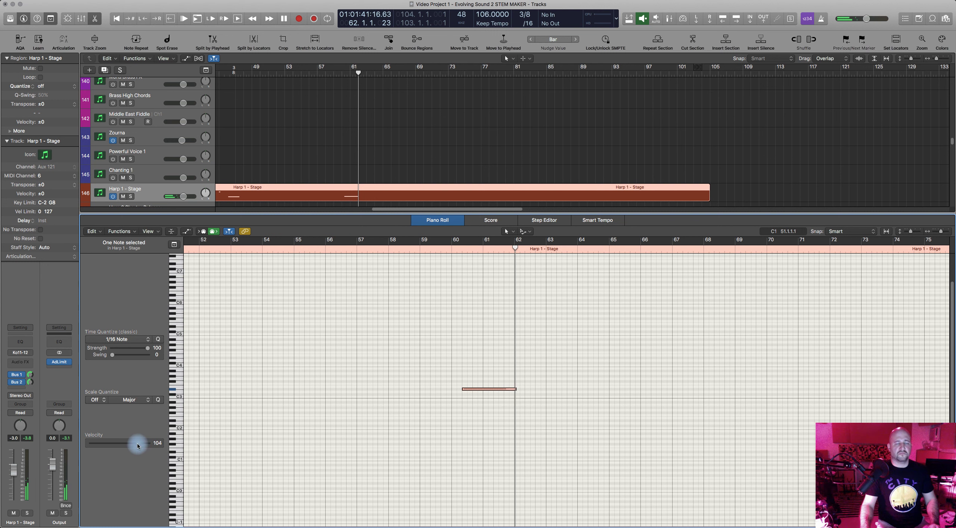
{"action": "left_click", "coordinate": [439, 252]}
{"action": "key", "text": "space"}
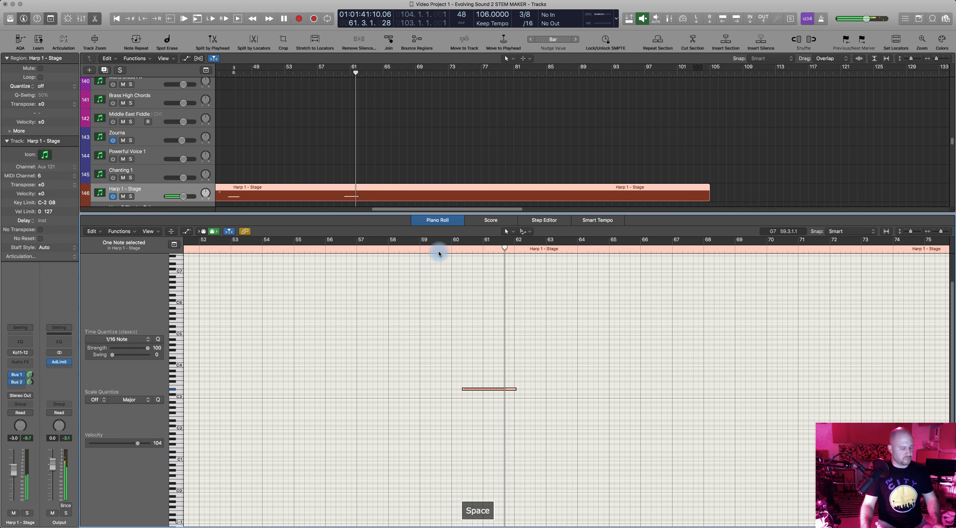
{"action": "key", "text": "ctrl+s"}
{"action": "key", "text": "space"}
{"action": "key", "text": "space"}
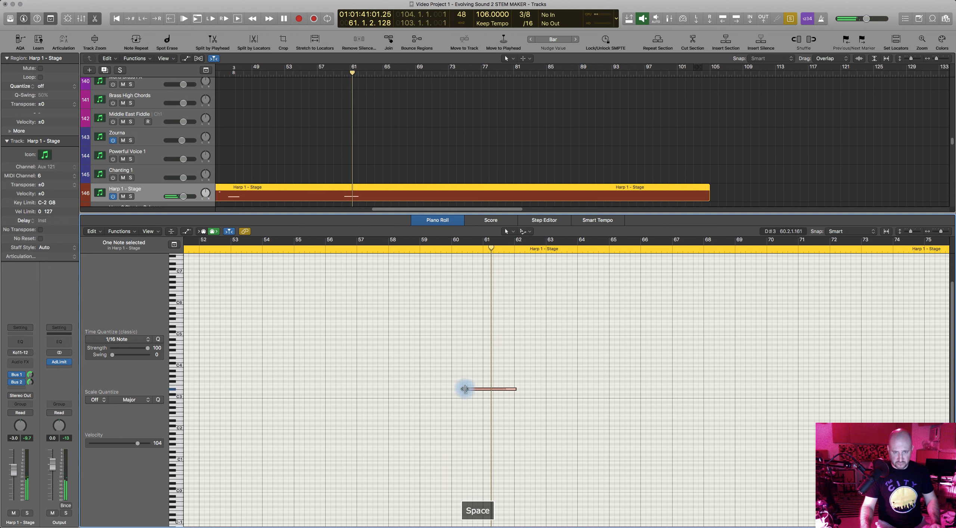
Extend the start of the soloed harp note earlier, to about bar 60, and play it back
{"action": "left_click_drag", "start_coordinate": [463, 388], "coordinate": [452, 389]}
{"action": "left_click", "coordinate": [438, 252]}
{"action": "key", "text": "space"}
{"action": "key", "text": "super+Right"}
{"action": "key", "text": "super+Right"}
{"action": "key", "text": "super+Right"}
{"action": "key", "text": "super+Right"}
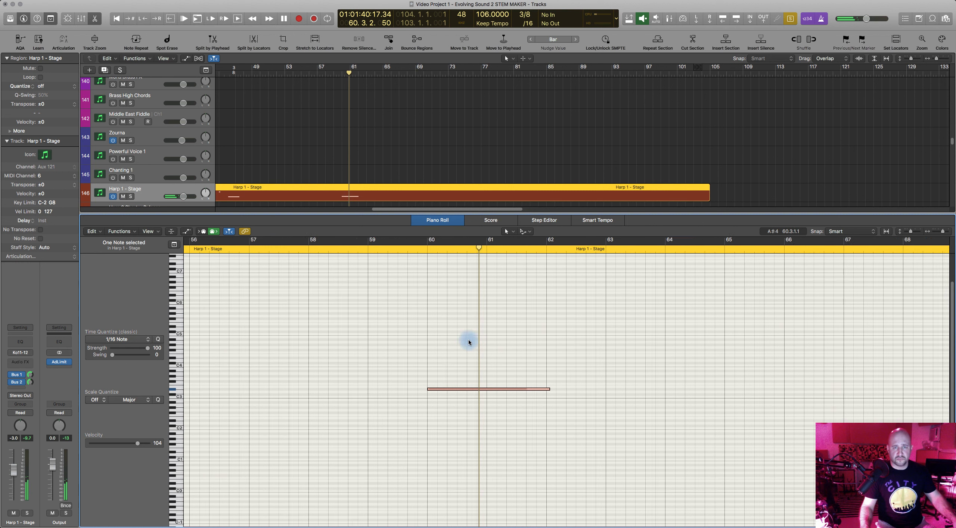
Trim the harp note's start to just after bar 60 in small steps, replaying it soloed after each change
{"action": "left_click_drag", "start_coordinate": [419, 389], "coordinate": [425, 389]}
{"action": "left_click", "coordinate": [409, 251]}
{"action": "key", "text": "space"}
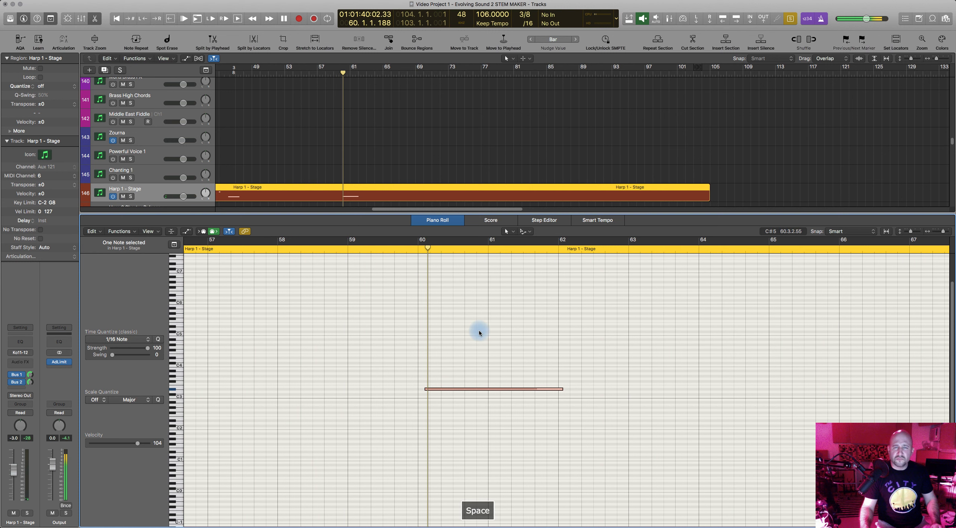
{"action": "left_click_drag", "start_coordinate": [426, 390], "coordinate": [431, 390]}
{"action": "left_click", "coordinate": [414, 251]}
{"action": "key", "text": "space"}
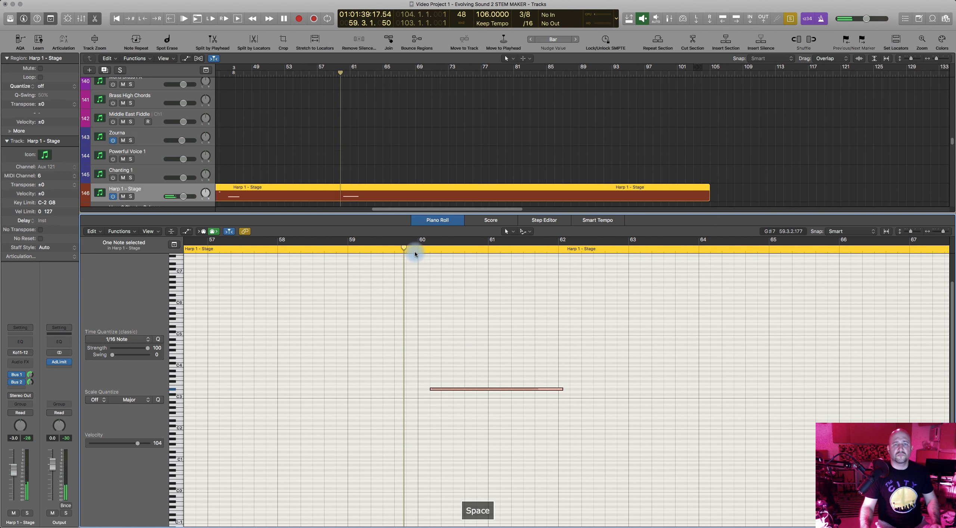
{"action": "key", "text": "space"}
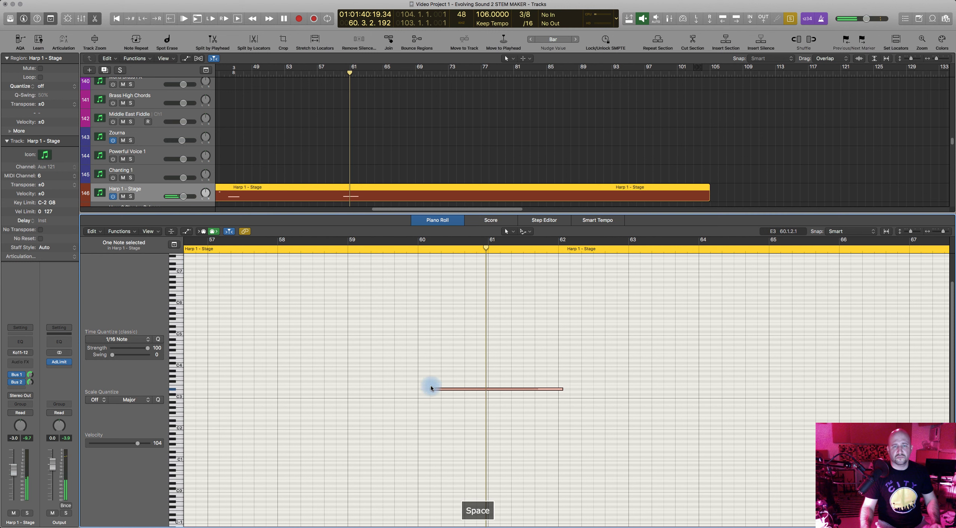
Trim the harp note's start to 60.2.1.1 and check its timing in solo and in the full mix
{"action": "left_click_drag", "start_coordinate": [431, 389], "coordinate": [436, 389]}
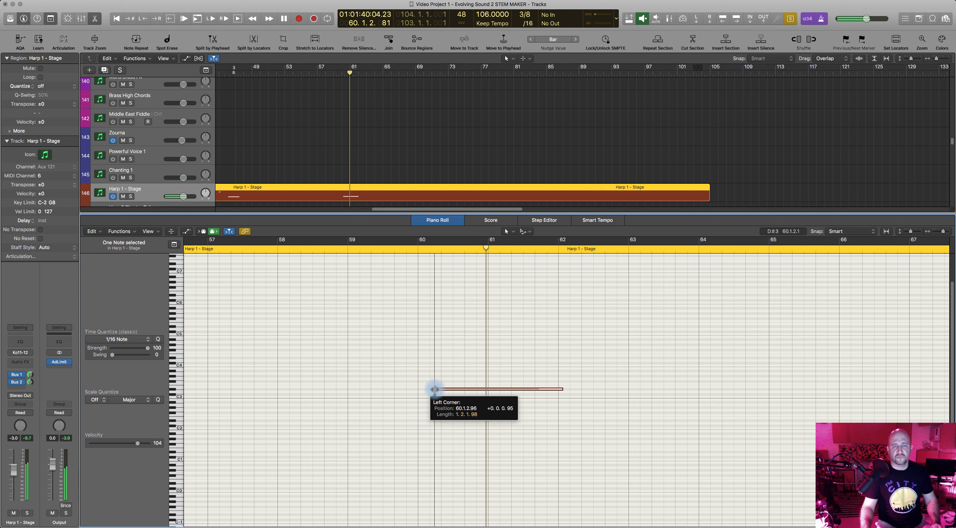
{"action": "left_click", "coordinate": [420, 250]}
{"action": "key", "text": "space"}
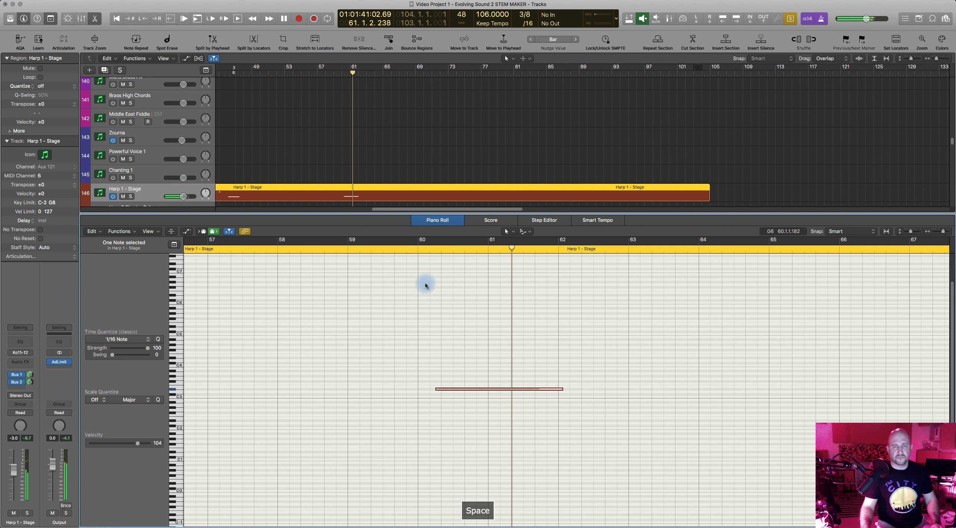
{"action": "left_click_drag", "start_coordinate": [437, 390], "coordinate": [442, 389]}
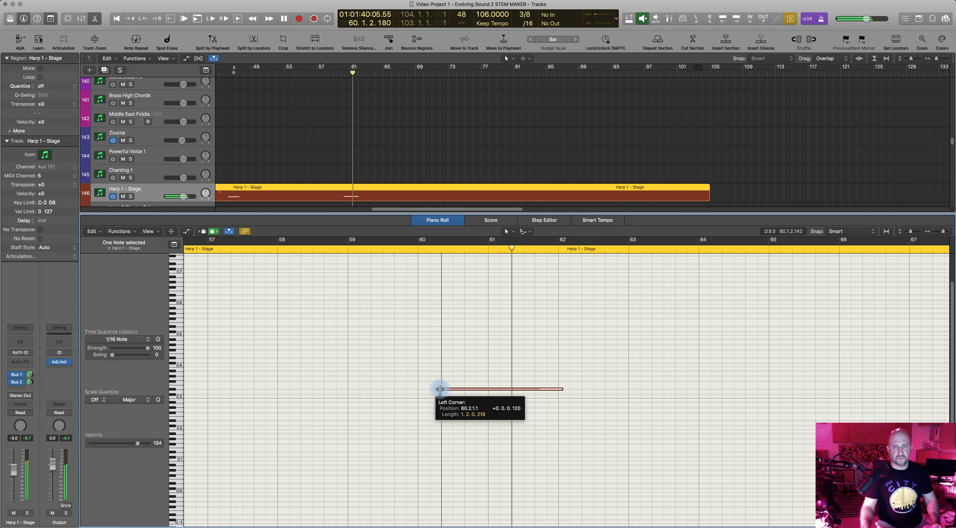
{"action": "left_click", "coordinate": [430, 254]}
{"action": "key", "text": "space"}
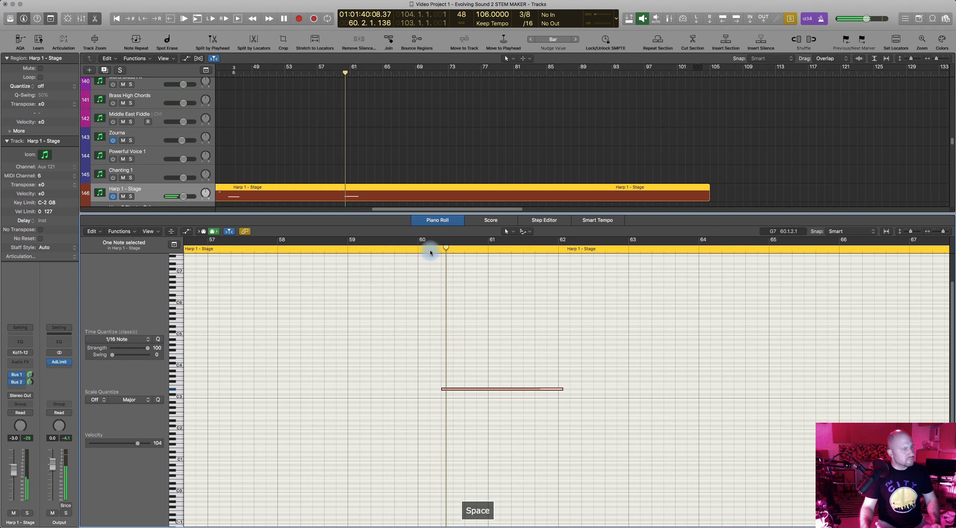
{"action": "key", "text": "space"}
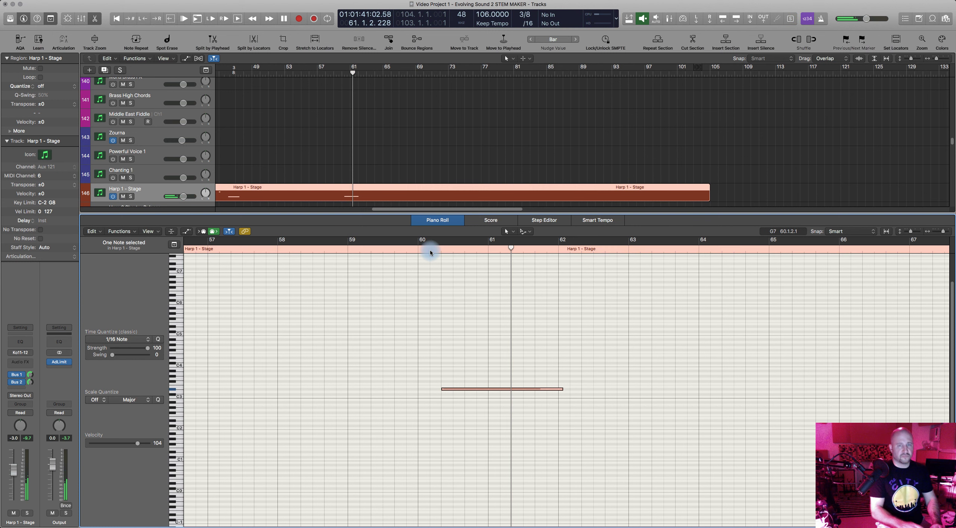
{"action": "key", "text": "space"}
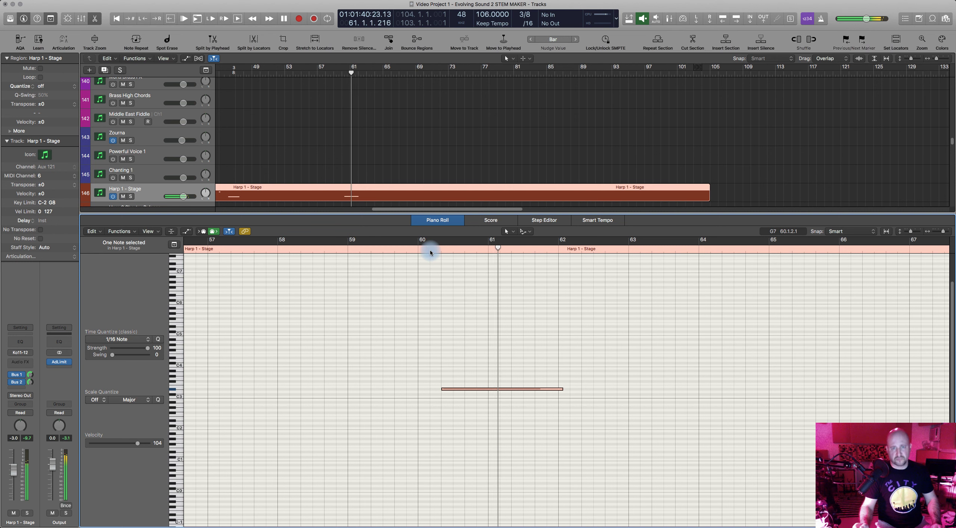
Play the arrangement onward from bar 61 to about bar 72 to find where the next harp note belongs
{"action": "key", "text": "super+Left"}
{"action": "key", "text": "super+Left"}
{"action": "key", "text": "super+Left"}
{"action": "scroll", "coordinate": [539, 422], "scroll_direction": "right", "scroll_amount": 5}
{"action": "scroll", "coordinate": [532, 425], "scroll_direction": "right", "scroll_amount": 2}
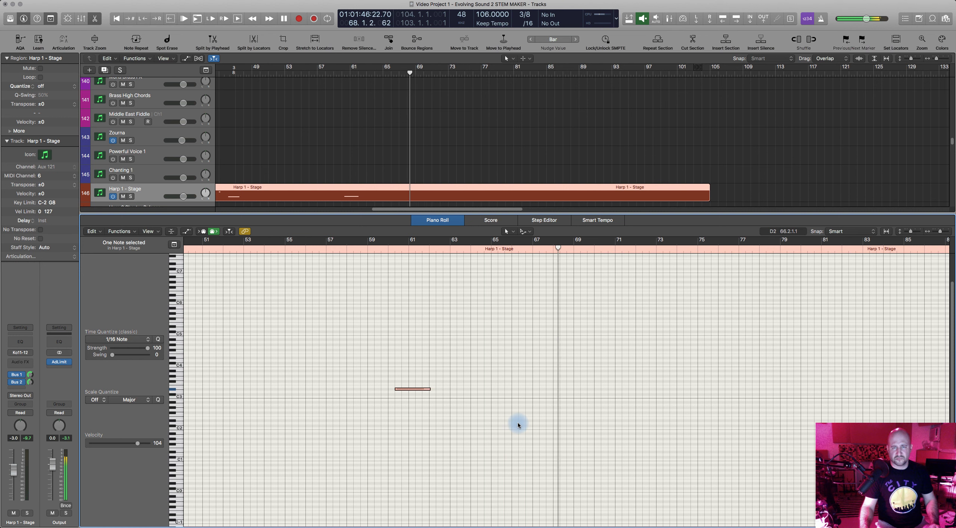
{"action": "scroll", "coordinate": [531, 423], "scroll_direction": "right", "scroll_amount": 6}
{"action": "scroll", "coordinate": [540, 422], "scroll_direction": "right", "scroll_amount": 1}
{"action": "key", "text": "space"}
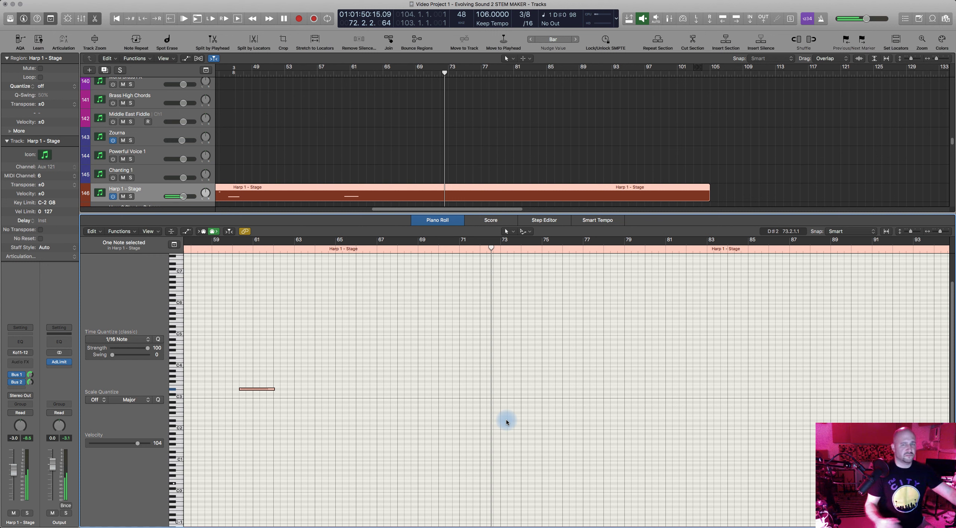
Play in and capture a low harp note at about bars 72 to 74 and a higher one around bar 88
{"action": "left_click_drag", "start_coordinate": [472, 250], "coordinate": [457, 249]}
{"action": "key", "text": "space"}
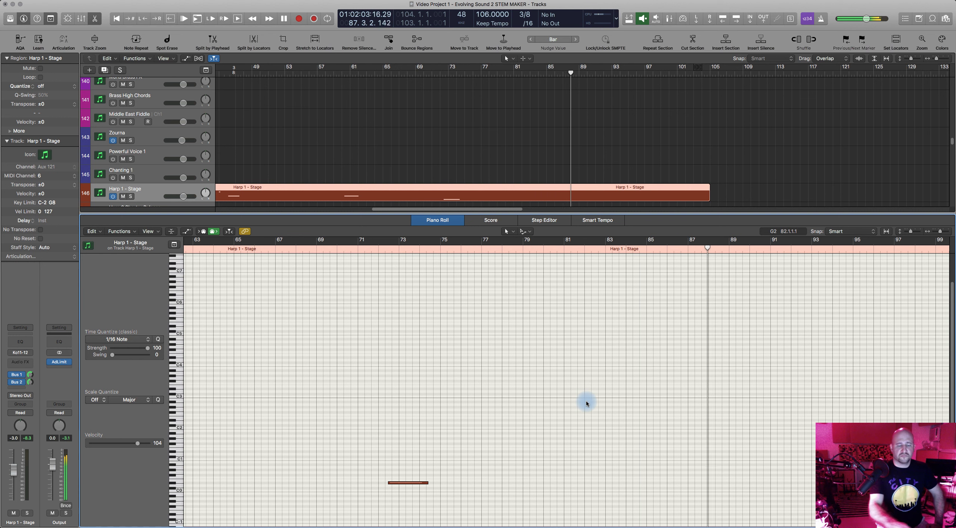
{"action": "key", "text": "space"}
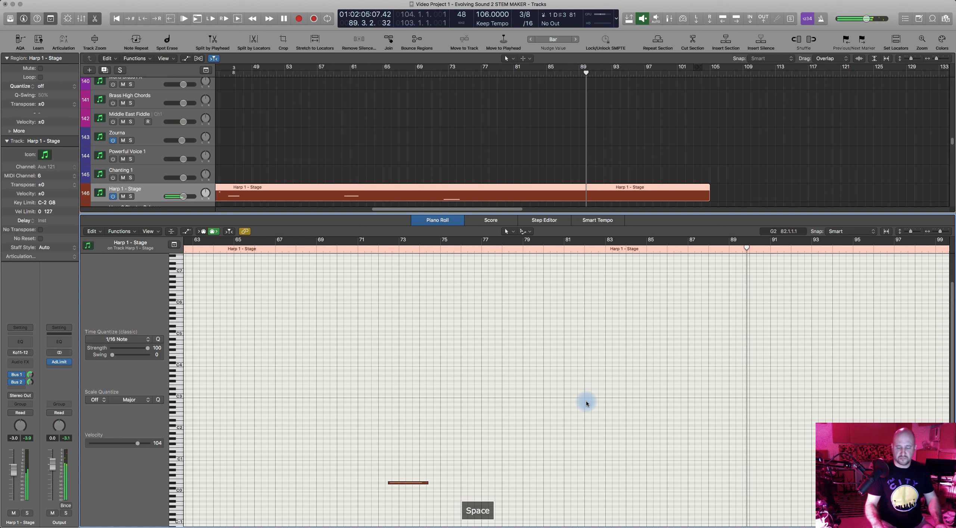
{"action": "scroll", "coordinate": [758, 425], "scroll_direction": "right", "scroll_amount": 5}
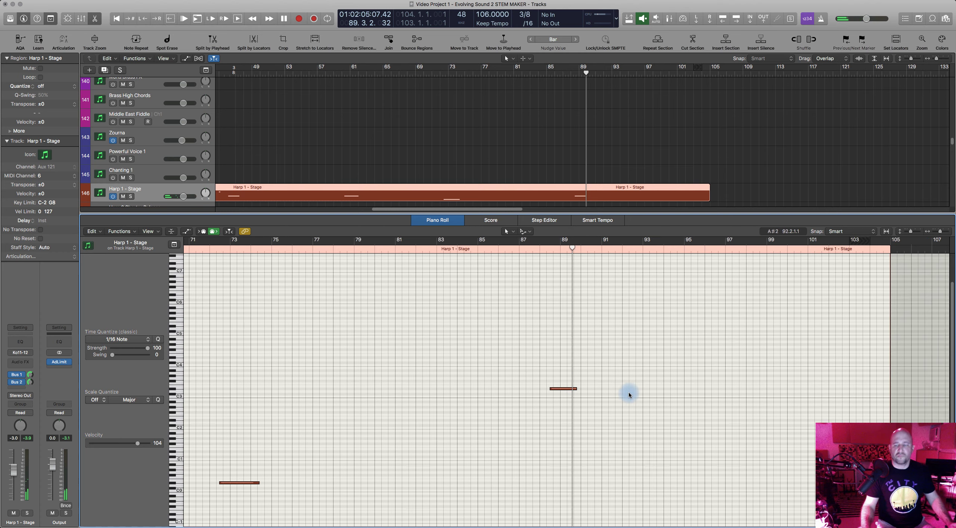
{"action": "scroll", "coordinate": [629, 391], "scroll_direction": "right", "scroll_amount": 2}
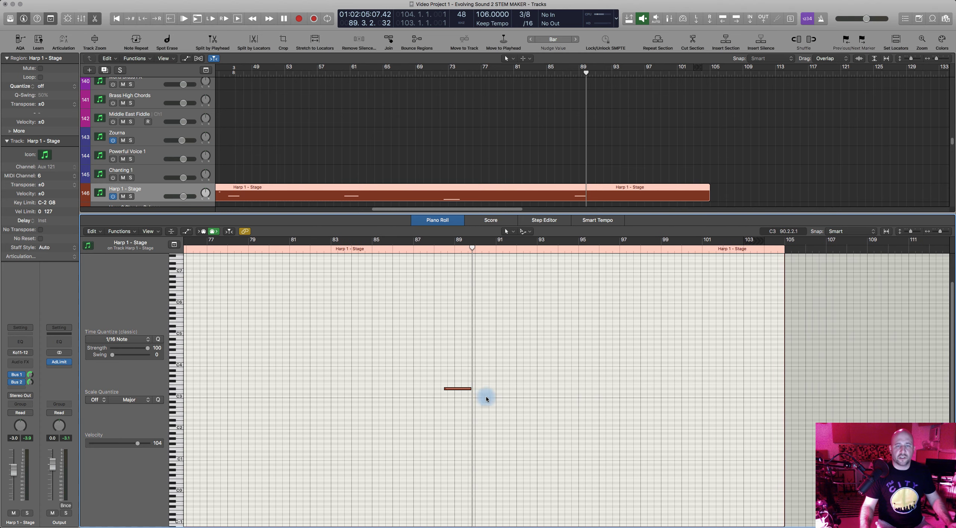
Extend the start of the harp note near bar 88 slightly earlier, set its velocity to 92, and play through to bar 106
{"action": "key", "text": "super+Right"}
{"action": "key", "text": "super+Right"}
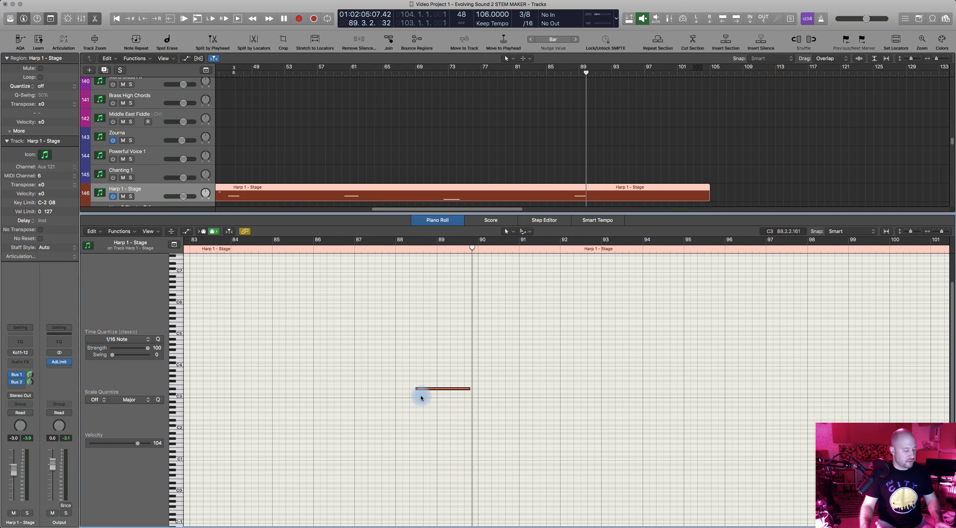
{"action": "left_click_drag", "start_coordinate": [415, 388], "coordinate": [410, 391]}
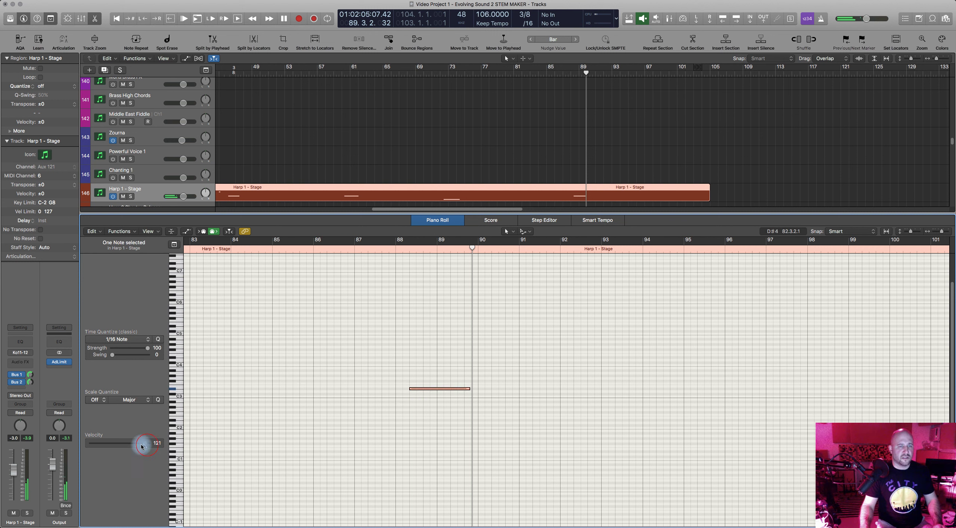
{"action": "left_click_drag", "start_coordinate": [131, 445], "coordinate": [131, 445]}
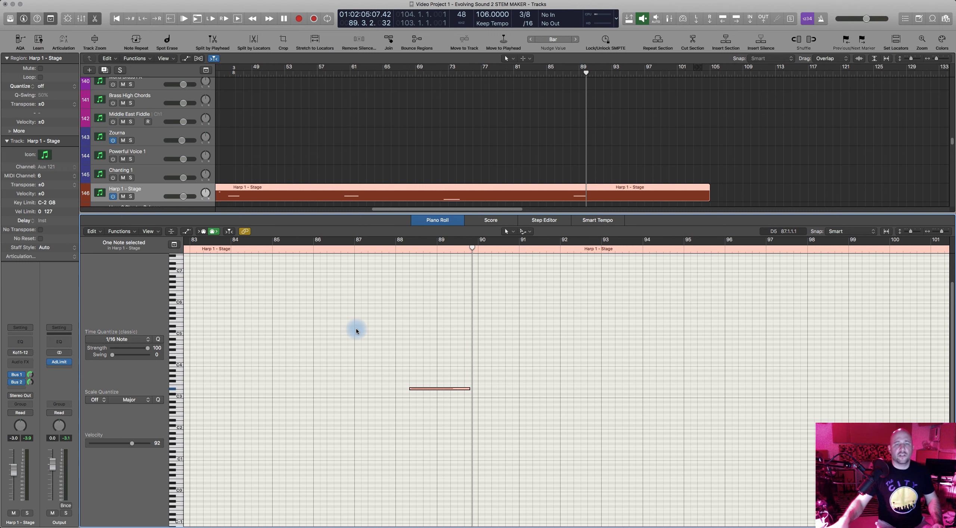
{"action": "left_click", "coordinate": [393, 253]}
{"action": "key", "text": "space"}
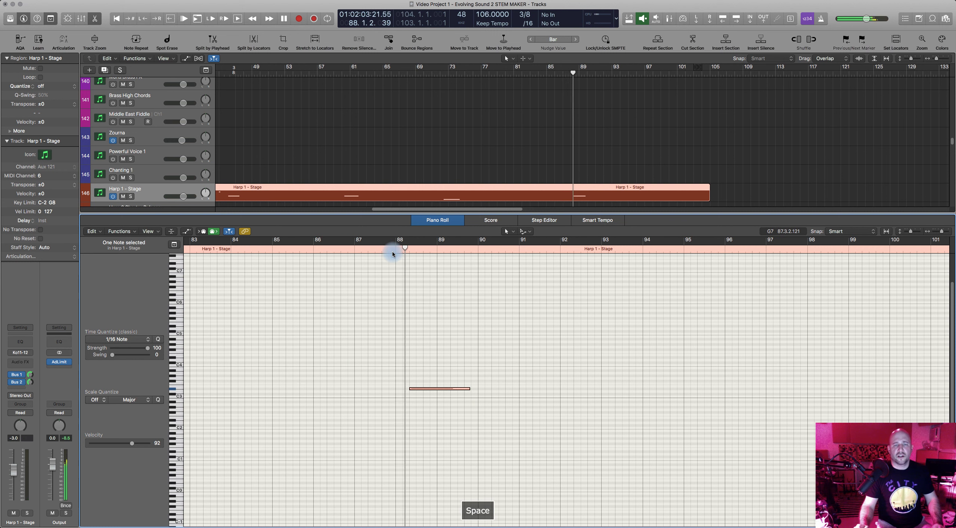
{"action": "left_click", "coordinate": [478, 335]}
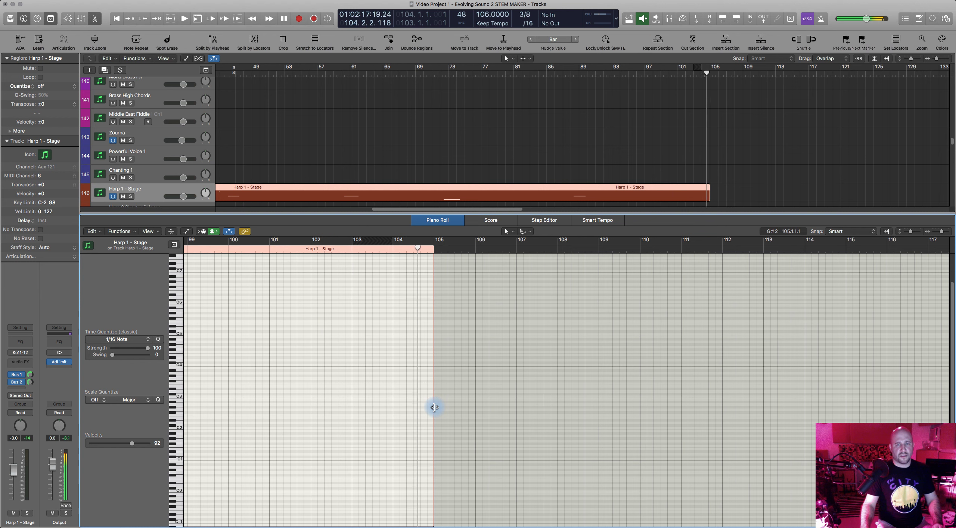
{"action": "key", "text": "space"}
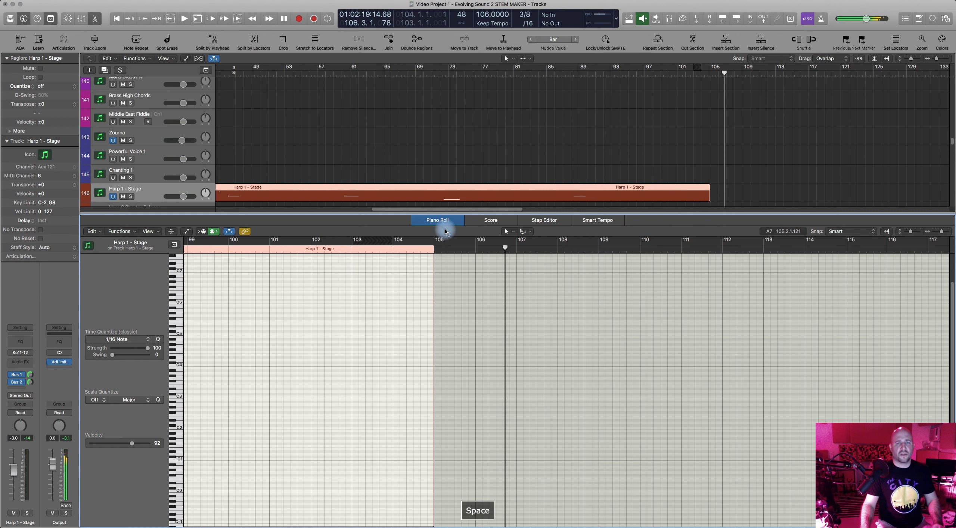
Close the Piano Roll and look through the percussion and staccato string tracks around bars 45 to 117
{"action": "left_click", "coordinate": [441, 223]}
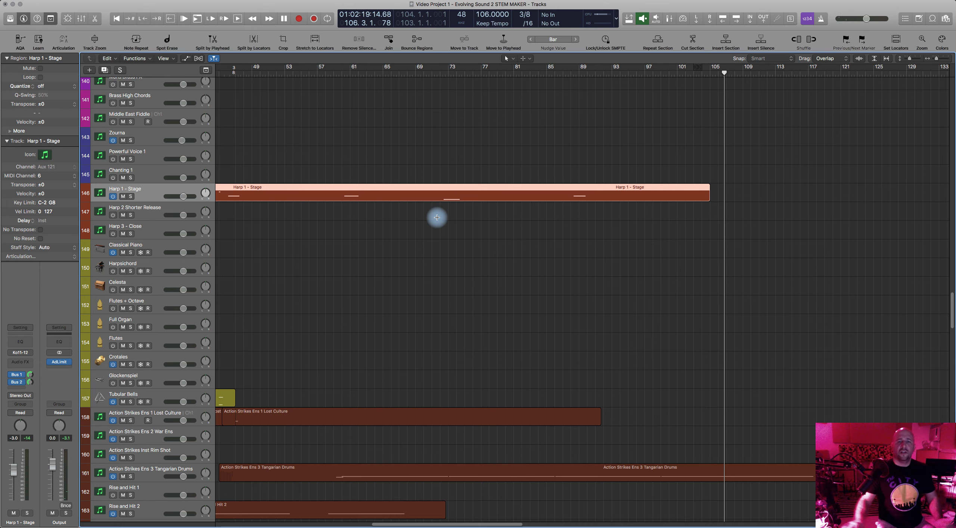
{"action": "scroll", "coordinate": [474, 301], "scroll_direction": "down", "scroll_amount": 15}
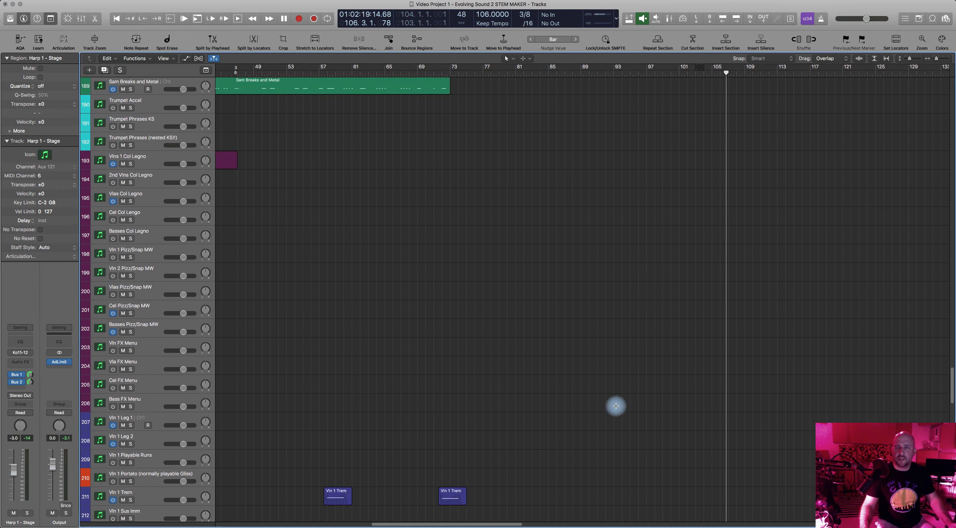
{"action": "scroll", "coordinate": [641, 435], "scroll_direction": "up", "scroll_amount": 10}
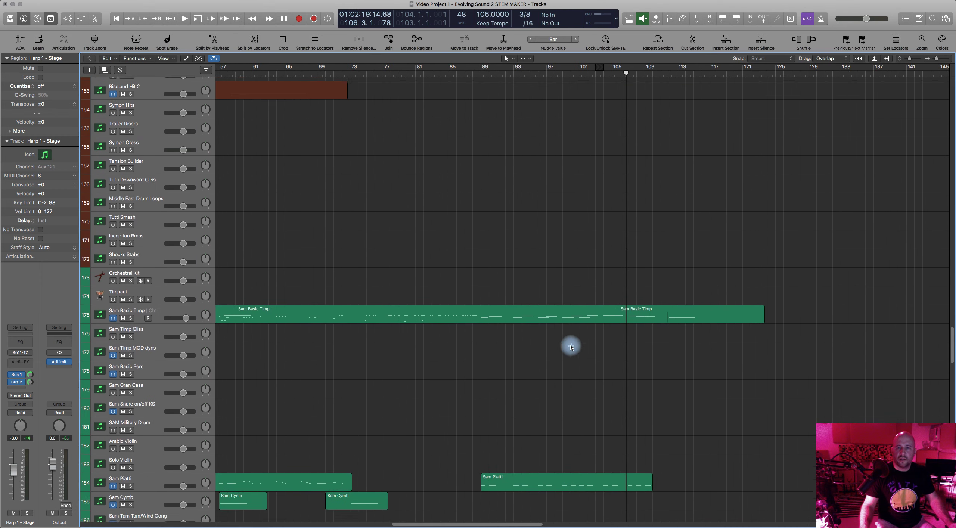
{"action": "scroll", "coordinate": [569, 362], "scroll_direction": "down", "scroll_amount": 20}
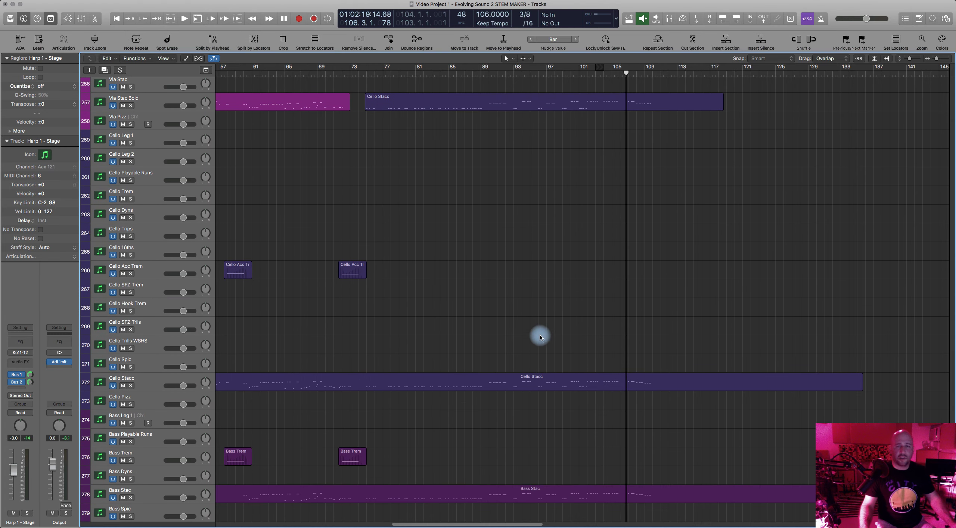
{"action": "scroll", "coordinate": [540, 337], "scroll_direction": "left", "scroll_amount": 10}
{"action": "scroll", "coordinate": [566, 292], "scroll_direction": "up", "scroll_amount": 5}
{"action": "scroll", "coordinate": [565, 293], "scroll_direction": "left", "scroll_amount": 2}
{"action": "left_click", "coordinate": [621, 241]}
{"action": "scroll", "coordinate": [621, 241], "scroll_direction": "right", "scroll_amount": 10}
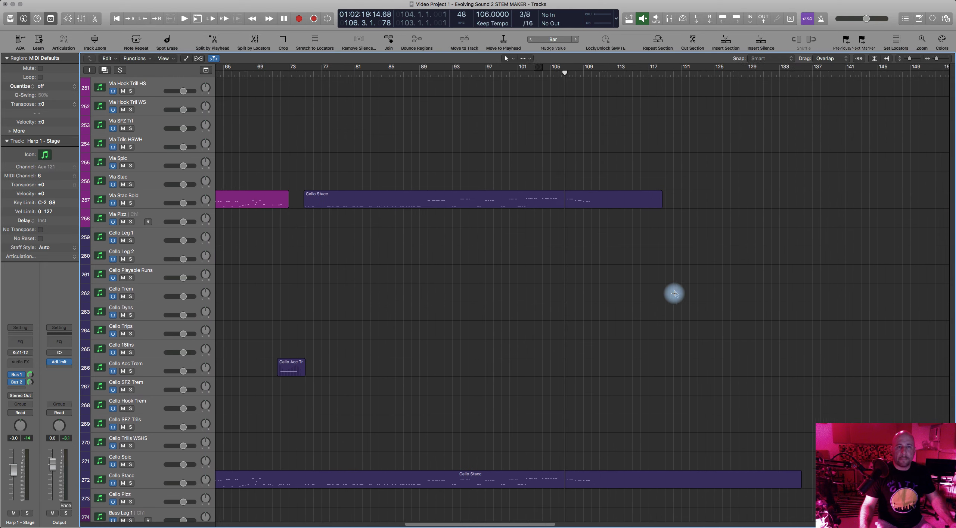
{"action": "scroll", "coordinate": [577, 272], "scroll_direction": "left", "scroll_amount": 5}
{"action": "scroll", "coordinate": [577, 272], "scroll_direction": "up", "scroll_amount": 7}
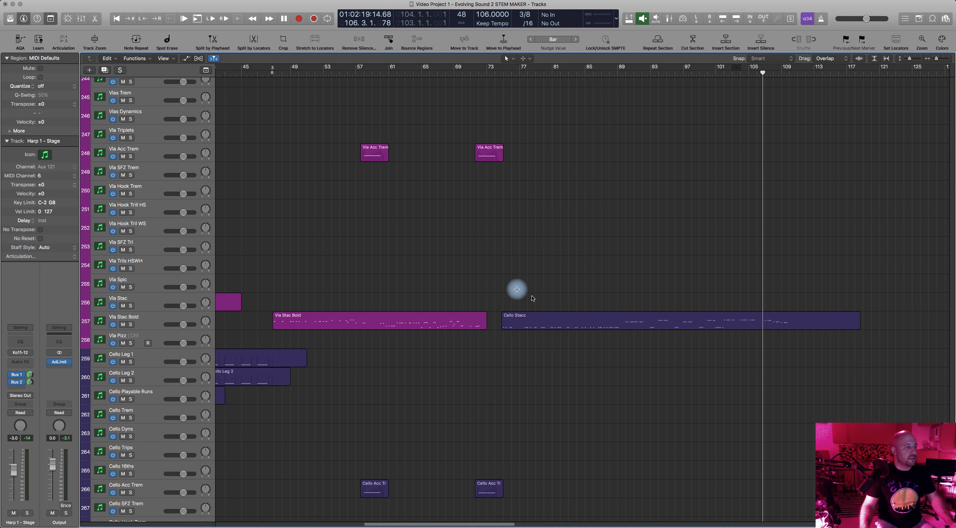
{"action": "scroll", "coordinate": [501, 262], "scroll_direction": "up", "scroll_amount": 11}
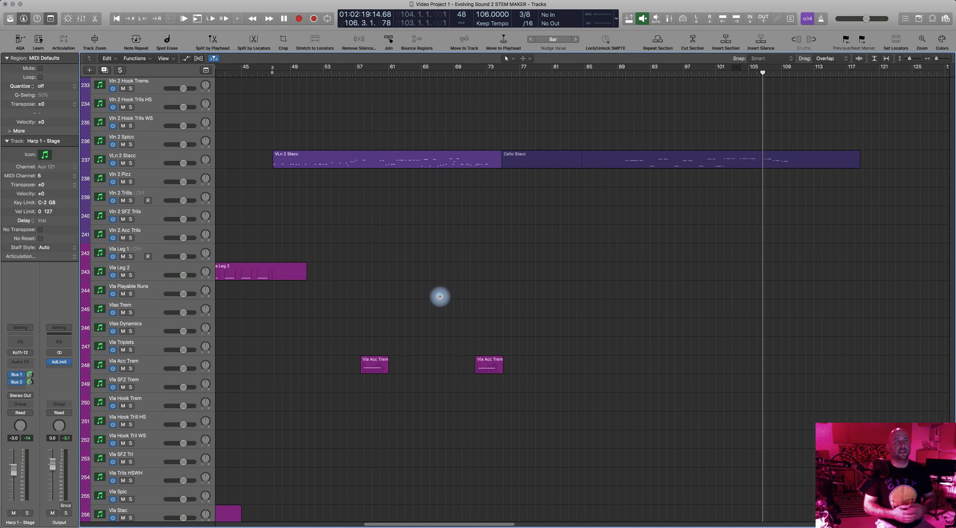
Save the project and select the Cello Stacc region on the VLn 2 Stacc track, with the playhead at bar 47
{"action": "key", "text": "cmd+s"}
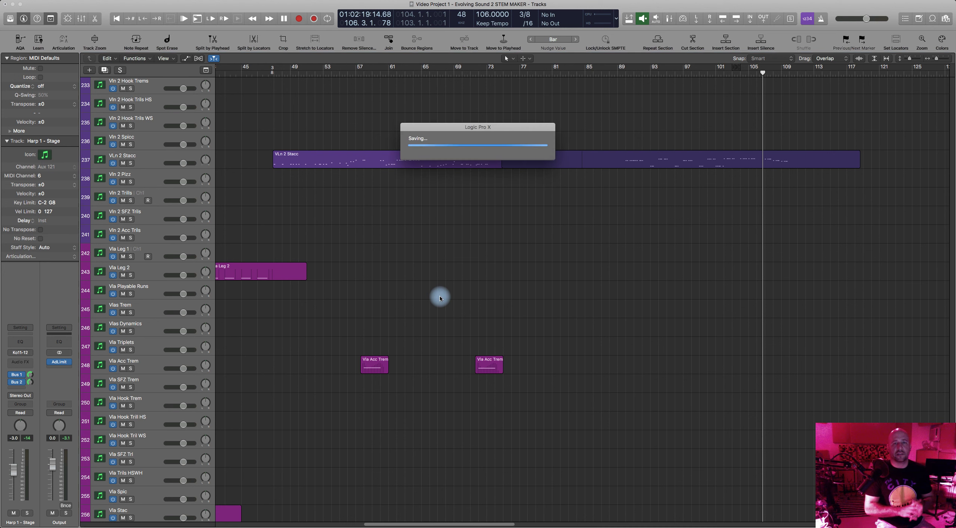
{"action": "left_click", "coordinate": [373, 156]}
{"action": "left_click", "coordinate": [595, 158]}
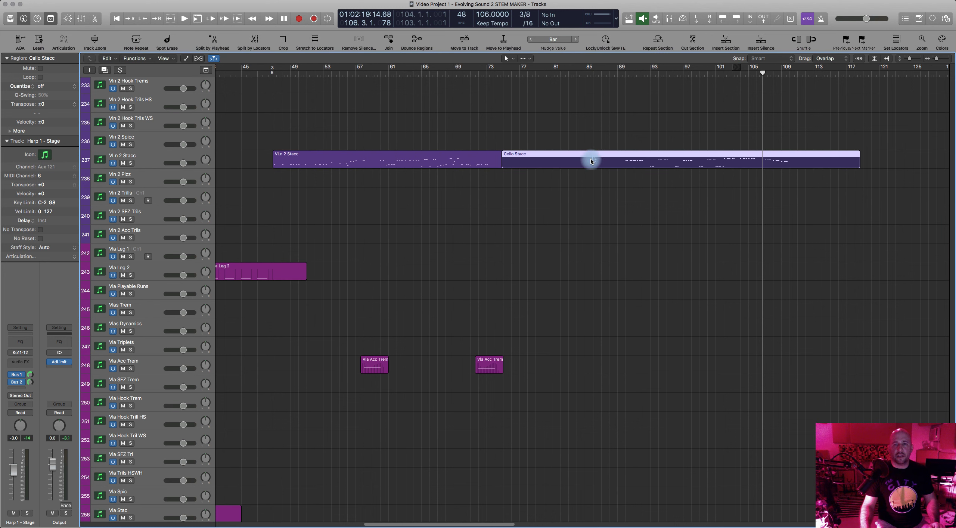
{"action": "left_click", "coordinate": [273, 74]}
Look over the arrangement's parts from the strings through the harp and brass up to the first track
{"action": "scroll", "coordinate": [429, 237], "scroll_direction": "right", "scroll_amount": 1}
{"action": "scroll", "coordinate": [467, 314], "scroll_direction": "down", "scroll_amount": 10}
{"action": "scroll", "coordinate": [467, 314], "scroll_direction": "up", "scroll_amount": 12}
{"action": "scroll", "coordinate": [480, 274], "scroll_direction": "up", "scroll_amount": 20}
{"action": "scroll", "coordinate": [469, 202], "scroll_direction": "up", "scroll_amount": 12}
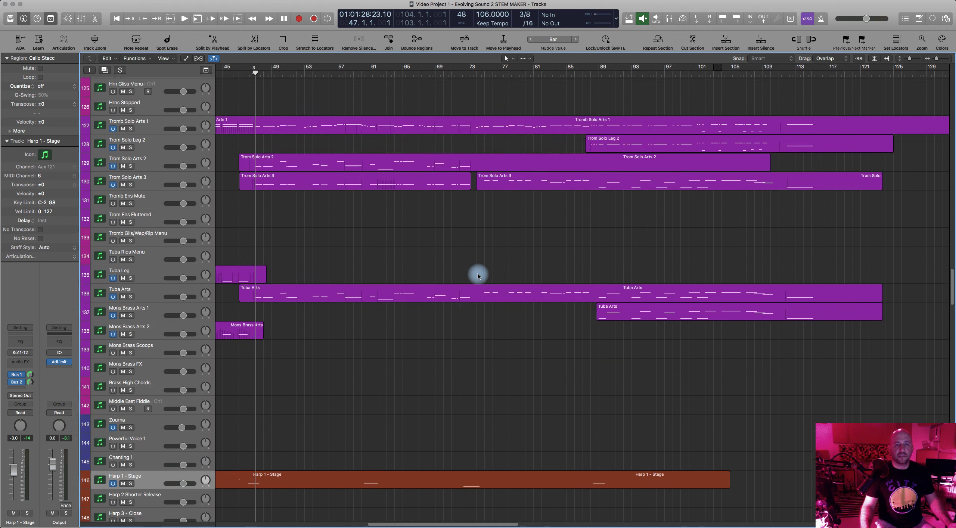
{"action": "scroll", "coordinate": [479, 275], "scroll_direction": "up", "scroll_amount": 15}
{"action": "scroll", "coordinate": [478, 276], "scroll_direction": "up", "scroll_amount": 20}
{"action": "scroll", "coordinate": [493, 288], "scroll_direction": "up", "scroll_amount": 7}
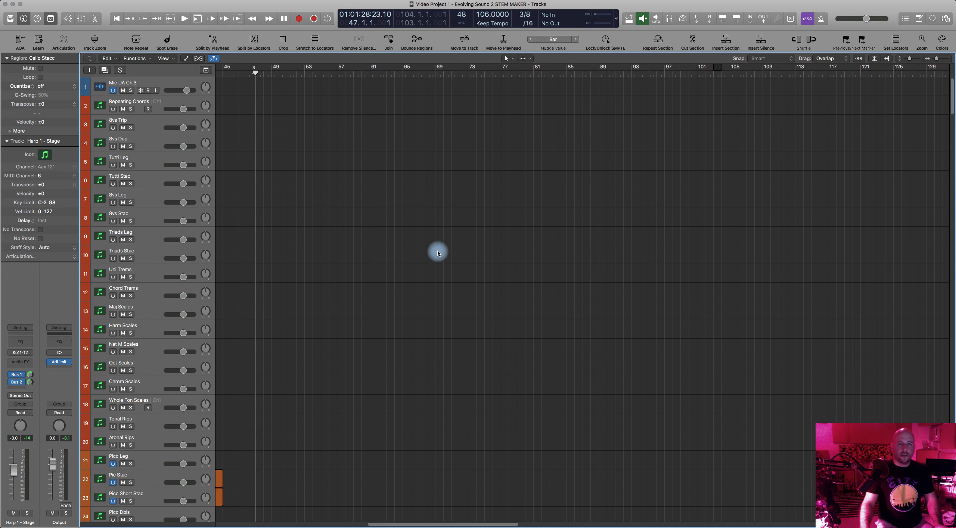